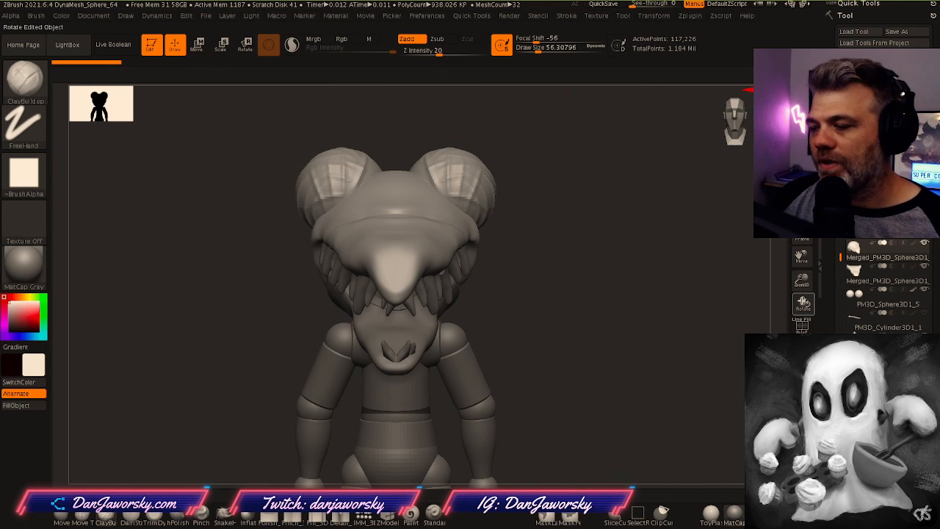
Examine the creature model from the front and in side profile
mouse_move(671, 260)
mouse_down()
mouse_move(656, 264)
mouse_move(673, 265)
mouse_up()
alt+drag(551, 319, 625, 240)
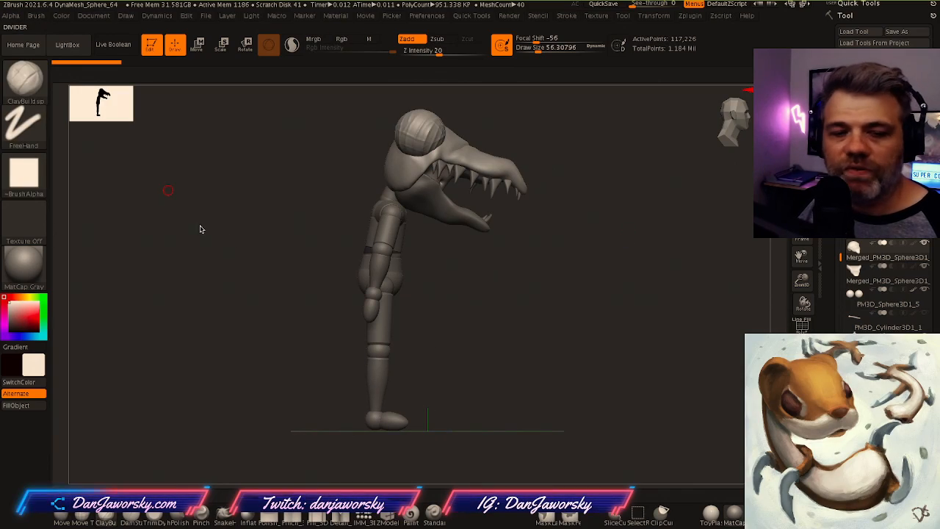
Switch to the PureRef board and examine its monster movie posters and animal reference photos
key(ctrl+Left)
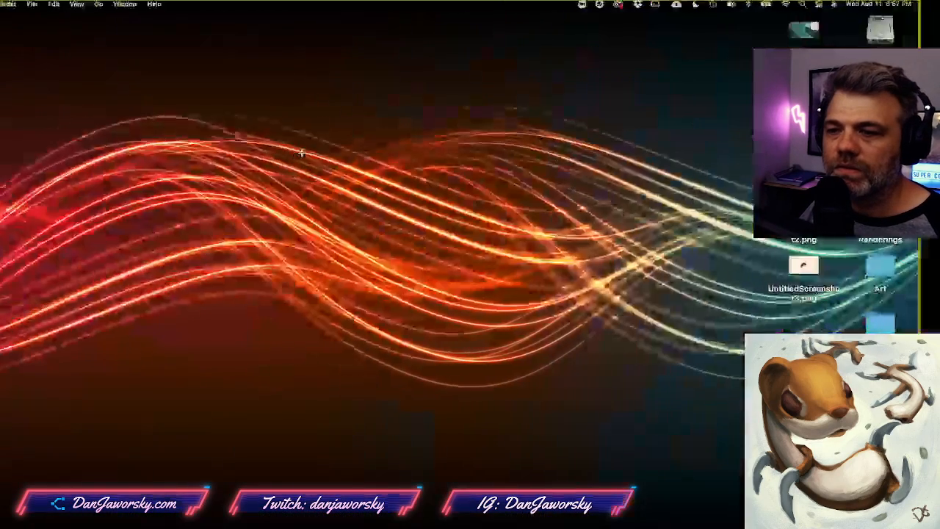
right_drag(724, 525, 598, 73)
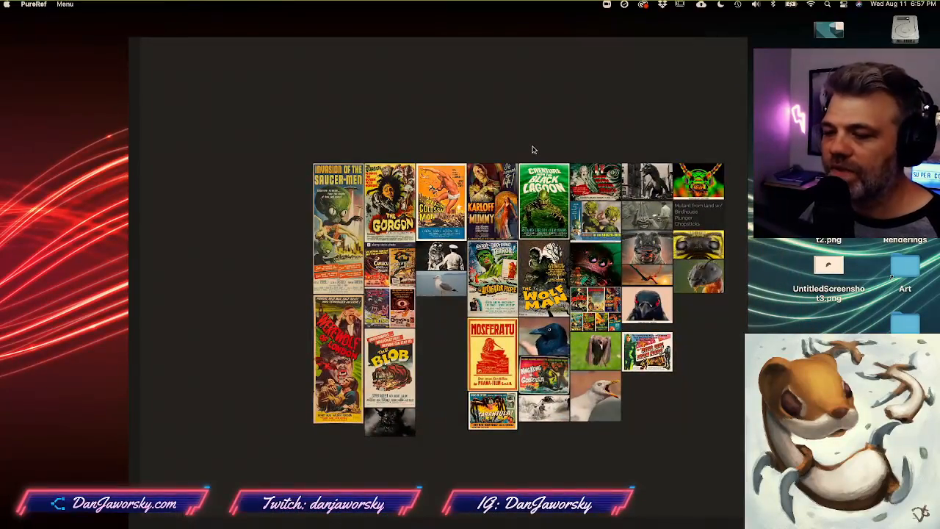
scroll(531, 151, up, 5)
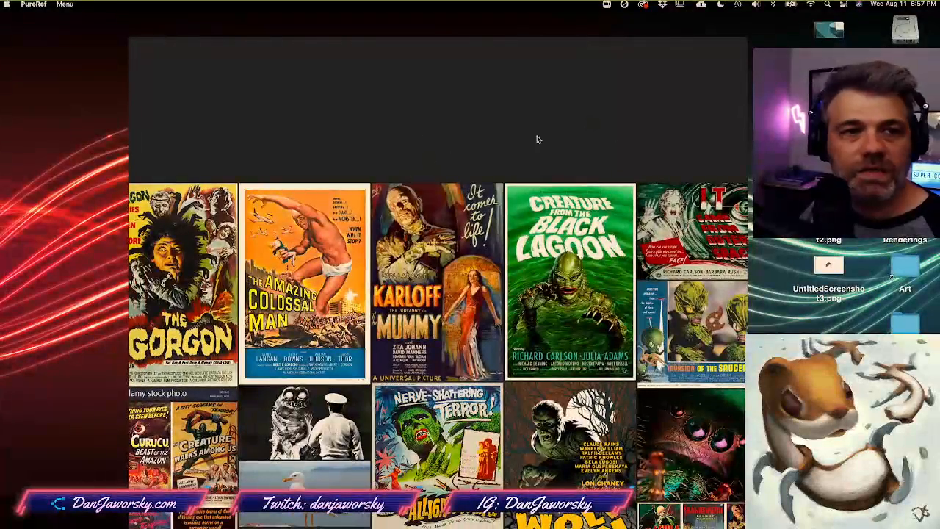
middle_drag(338, 171, 476, 97)
middle_drag(525, 268, 593, 218)
scroll(593, 217, down, 3)
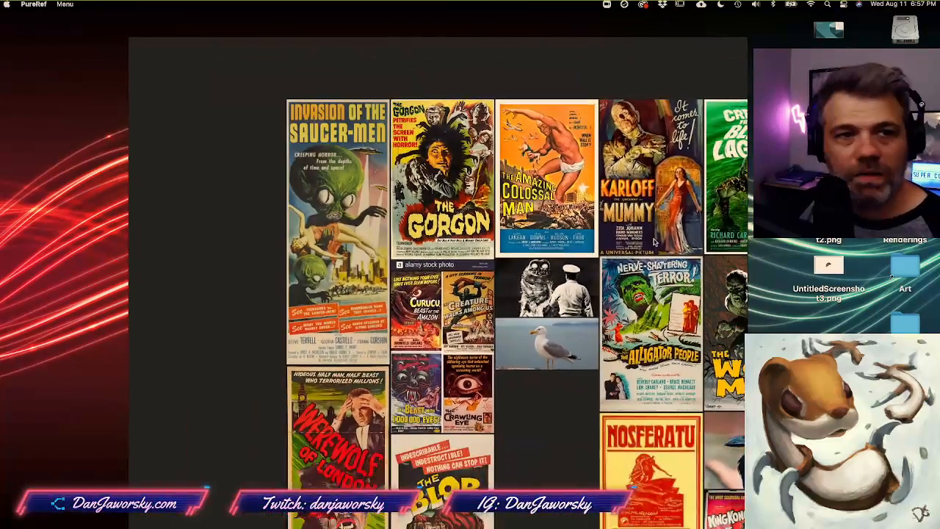
scroll(591, 235, up, 3)
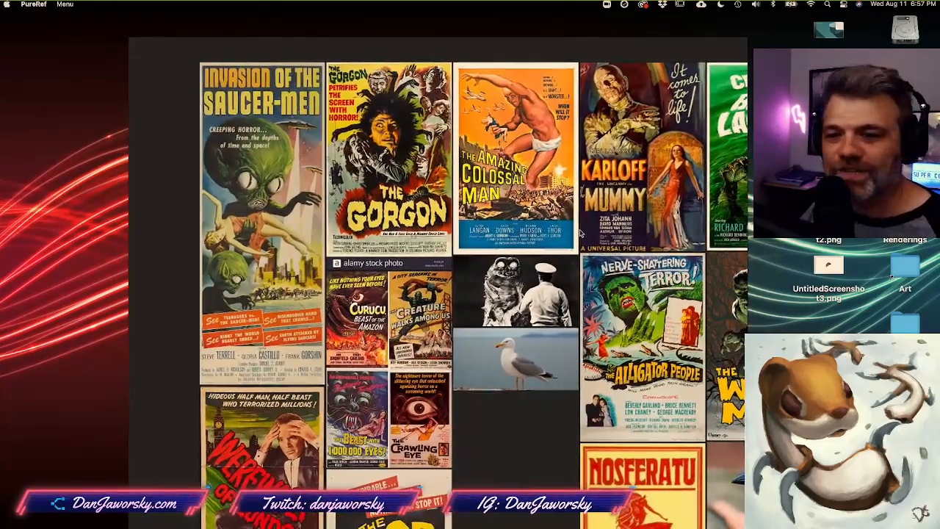
scroll(584, 235, down, 2)
middle_drag(580, 233, 383, 183)
scroll(456, 191, down, 2)
scroll(454, 206, up, 2)
scroll(453, 205, up, 2)
mouse_move(454, 206)
middle_down()
mouse_move(468, 206)
mouse_move(459, 202)
middle_up()
scroll(467, 206, down, 3)
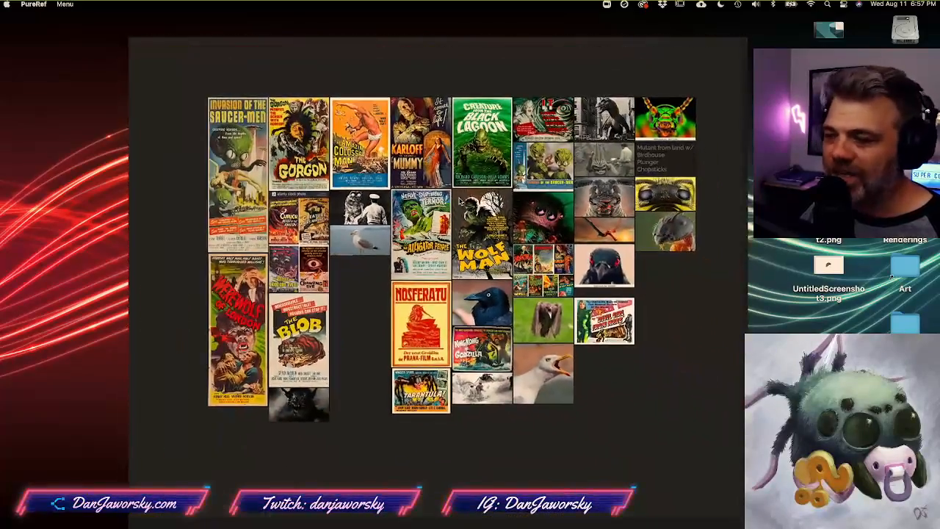
scroll(459, 203, up, 3)
scroll(461, 201, down, 1)
scroll(461, 199, down, 2)
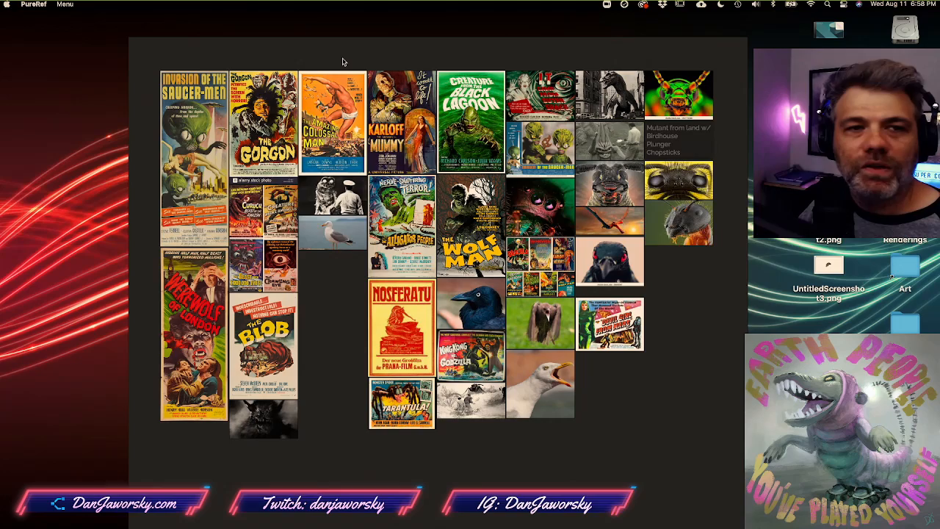
Move the PureRef window aside and narrow it to uncover the pterosaur article in the browser behind it
drag(344, 60, 337, 57)
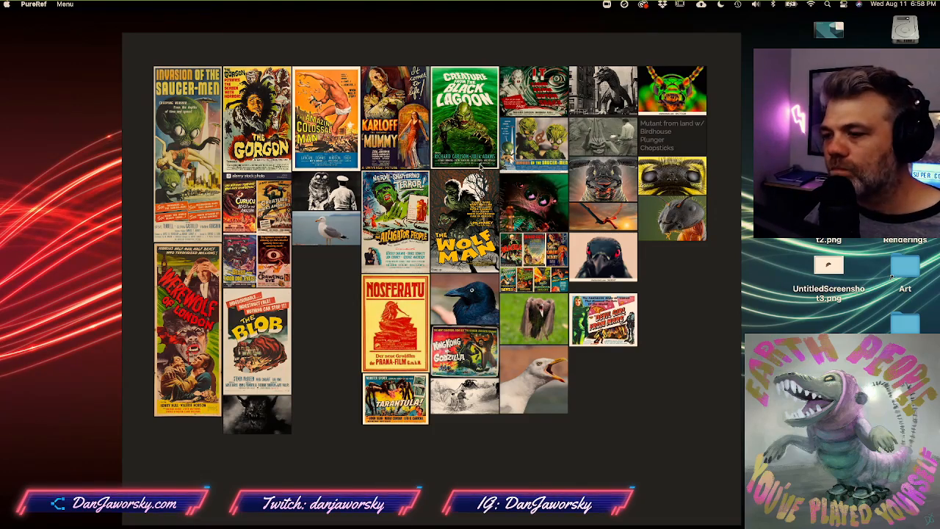
key(super+p)
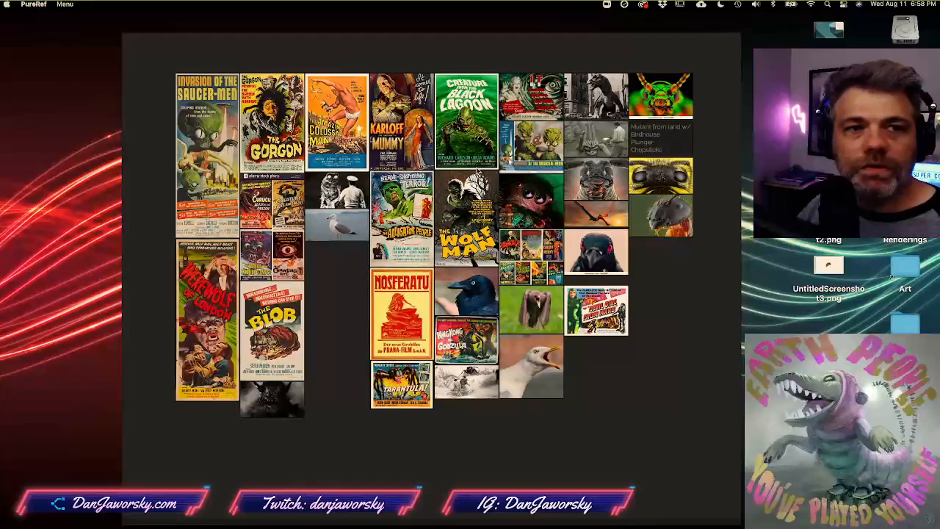
drag(450, 64, 353, 26)
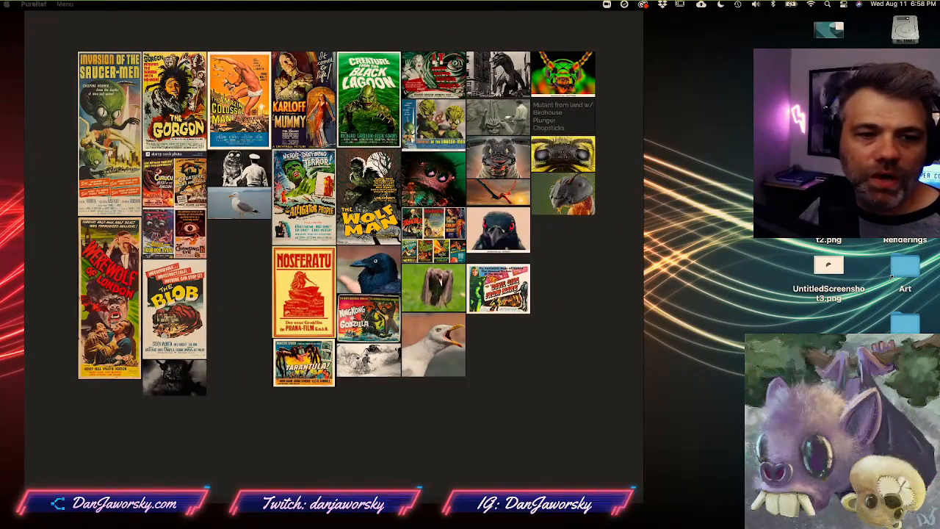
key(super+Tab)
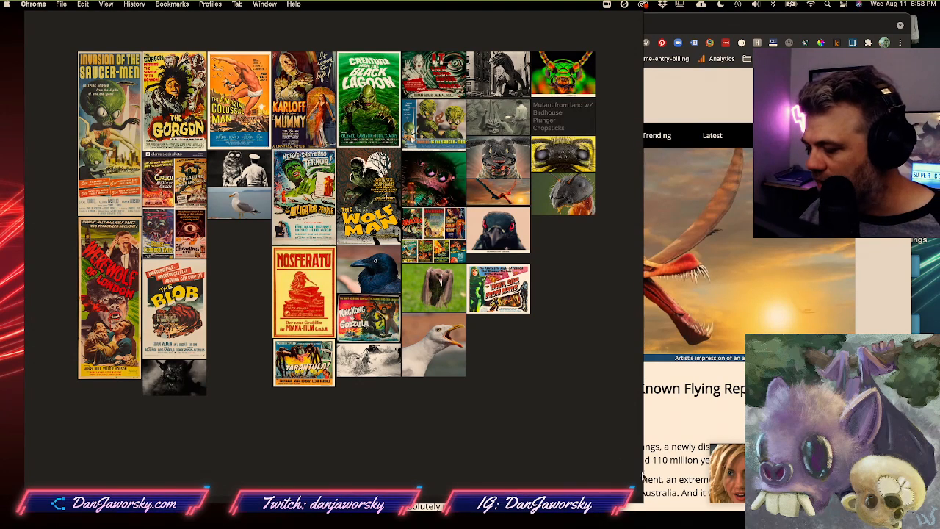
click(475, 440)
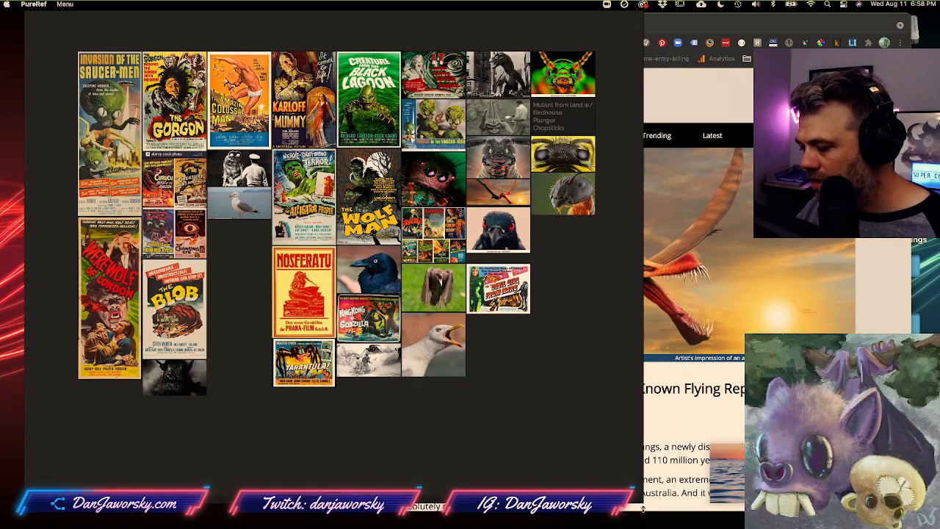
drag(641, 356, 273, 345)
middle_drag(228, 357, 193, 323)
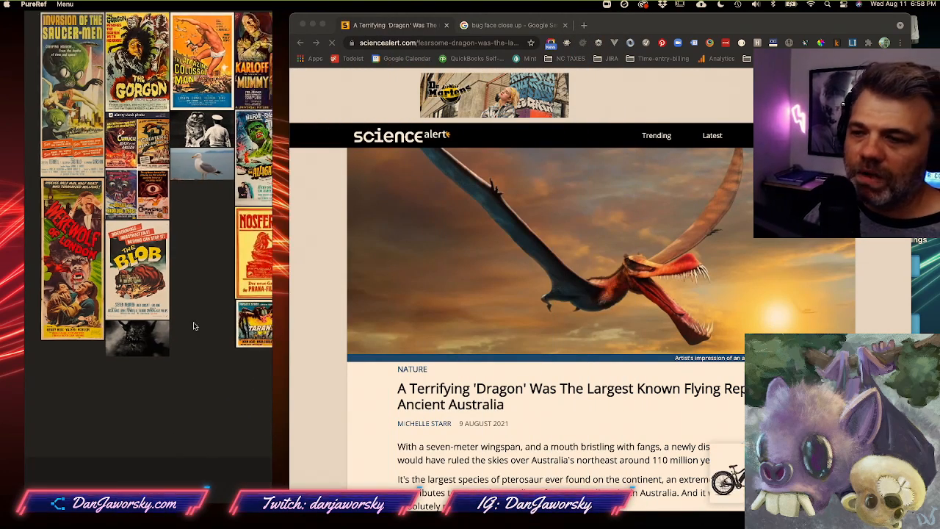
Switch to ZBrush to view the creature model, and return to the browser's pterosaur picture for comparison
key(ctrl+Right)
drag(231, 326, 476, 355)
alt+drag(503, 320, 624, 328)
key(ctrl+Left)
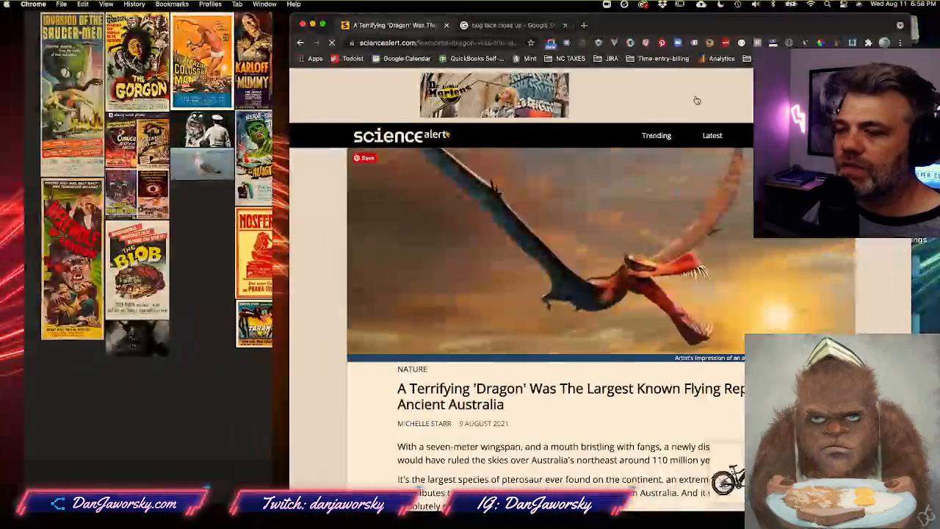
Switch to ZBrush and examine the creature's eyes, toothed jaws and jointed body from the front and both sides
key(ctrl+Right)
drag(664, 322, 585, 277)
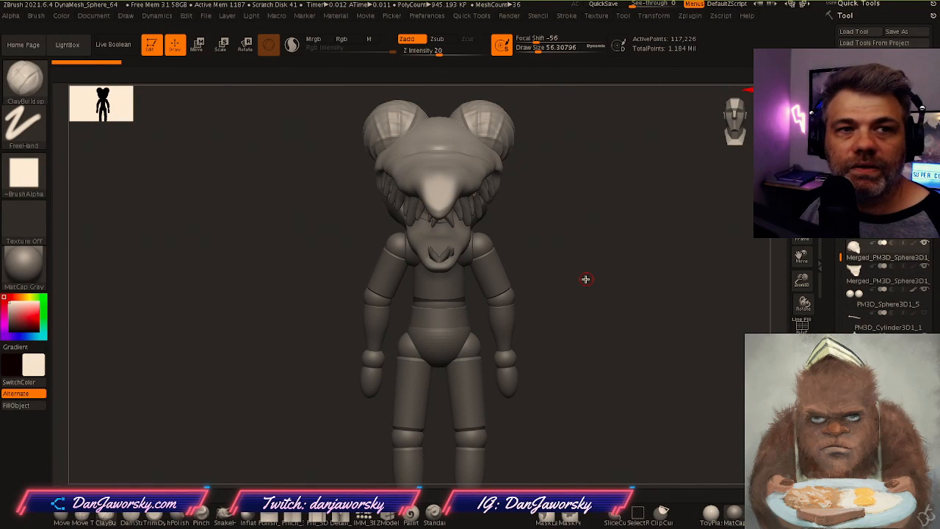
drag(586, 279, 608, 302)
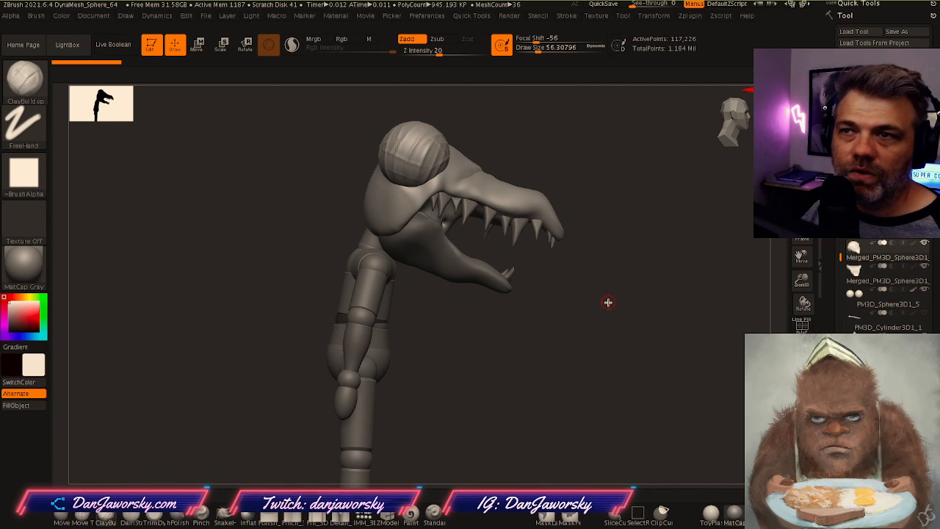
drag(607, 302, 578, 282)
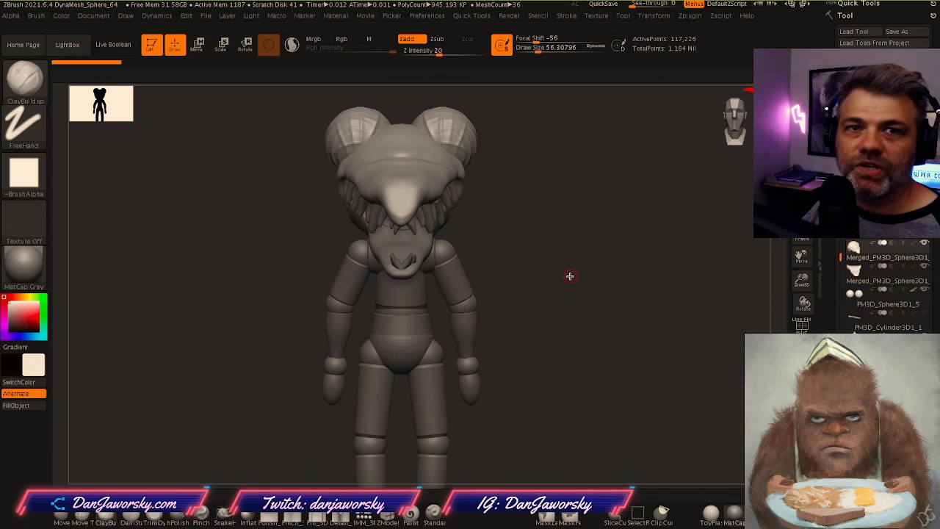
drag(534, 213, 470, 213)
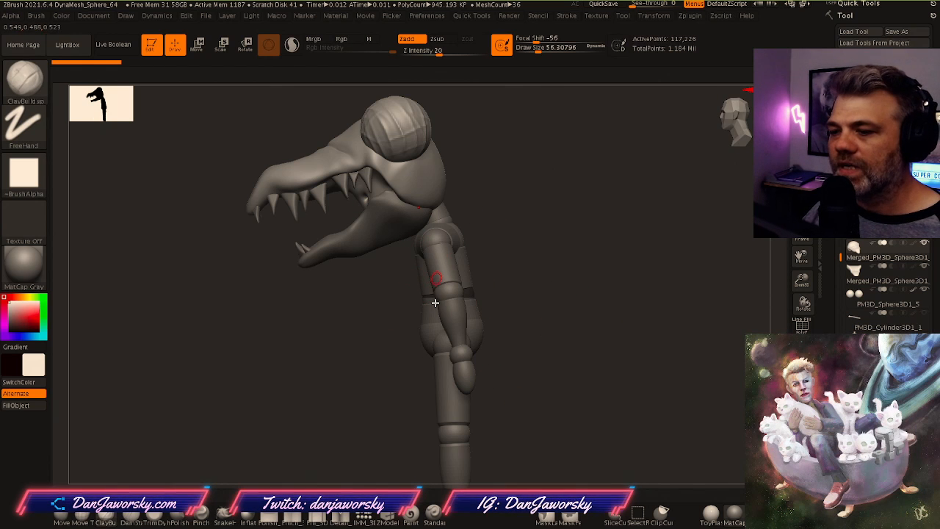
mouse_move(610, 275)
mouse_down()
mouse_move(581, 274)
mouse_move(594, 269)
mouse_up()
drag(538, 260, 598, 272)
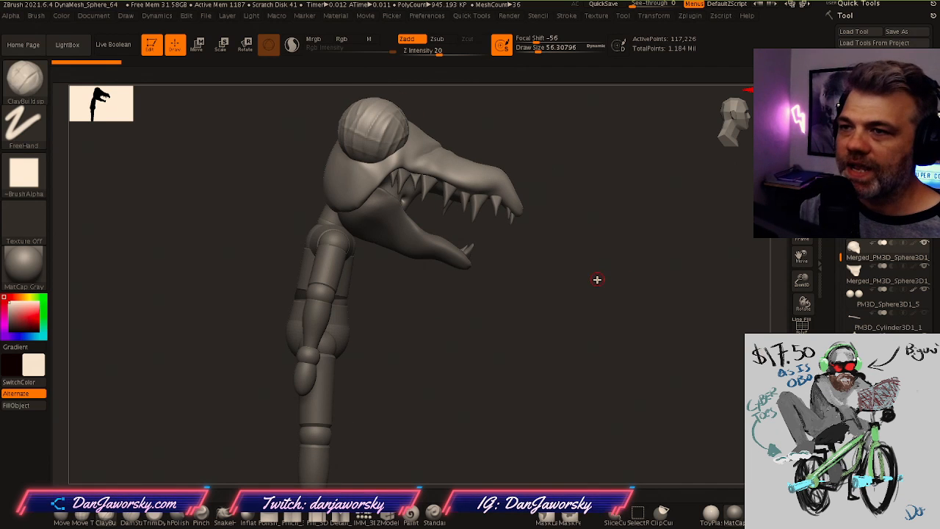
mouse_move(578, 367)
mouse_down()
mouse_move(541, 365)
mouse_move(548, 330)
mouse_move(573, 342)
mouse_move(568, 361)
mouse_up()
ctrl+right_drag(568, 362, 545, 324)
alt+right_drag(572, 322, 605, 336)
drag(605, 337, 581, 326)
ctrl+right_drag(582, 327, 581, 322)
right_drag(581, 321, 591, 340)
drag(592, 339, 552, 330)
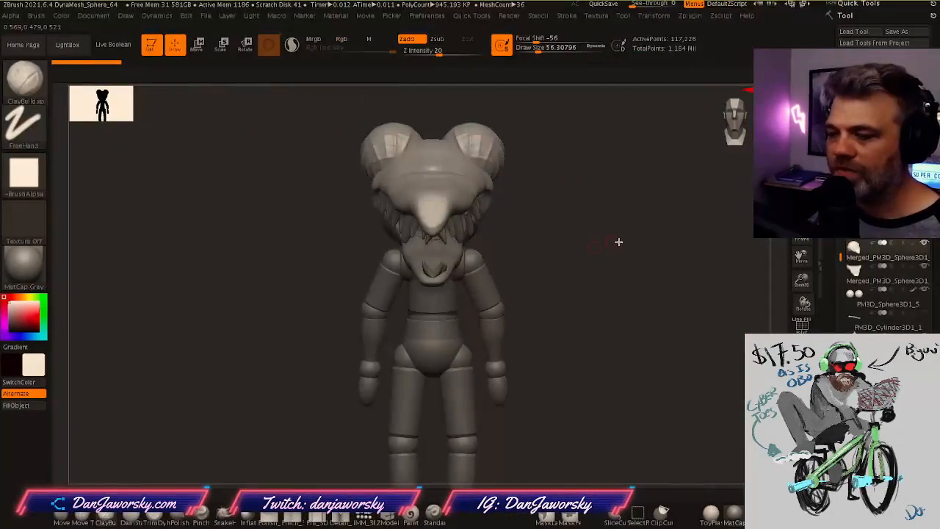
drag(618, 241, 516, 245)
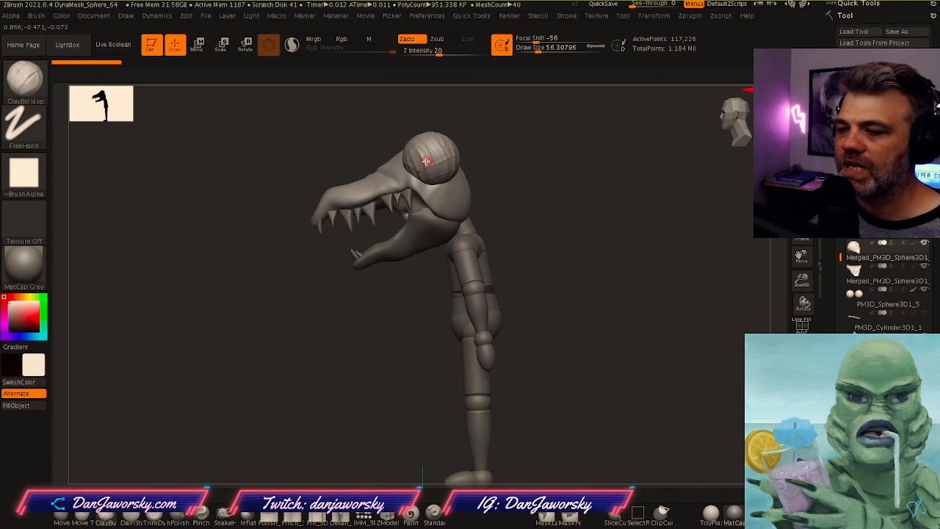
shift+drag(546, 243, 579, 249)
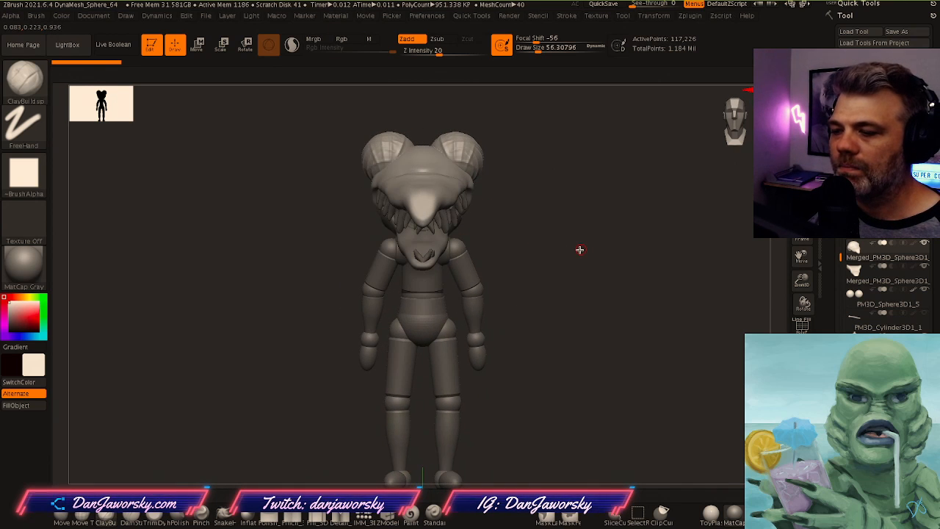
Switch to PureRef and review the posters, the animal photos and the mutant brief note on the board
key(ctrl+Left)
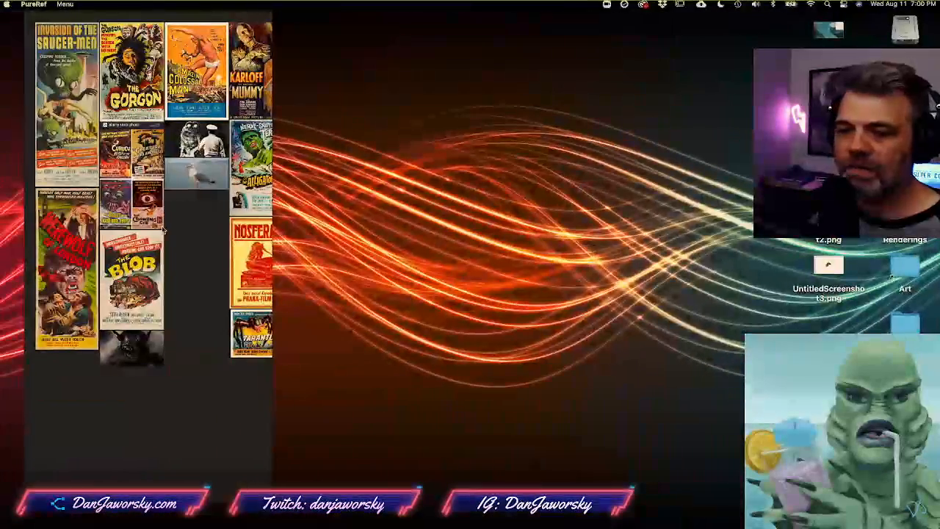
scroll(227, 258, up, 3)
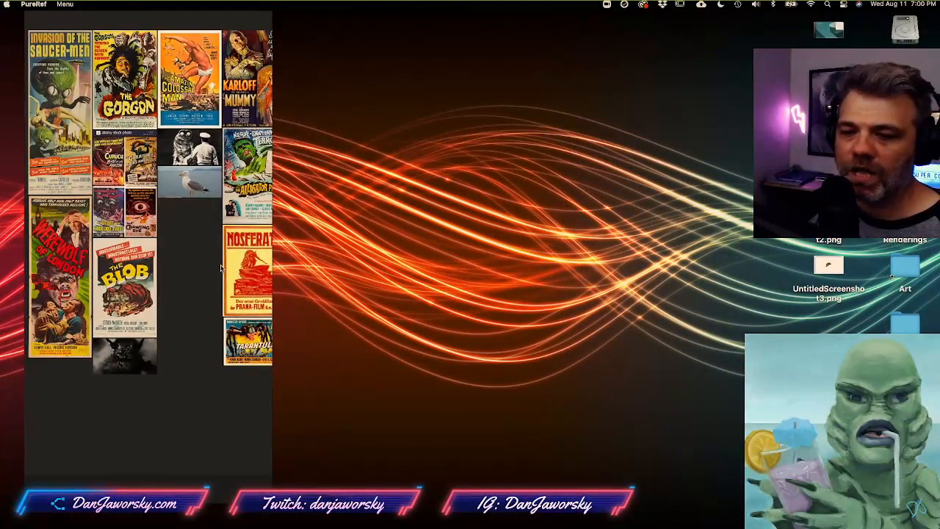
scroll(221, 268, up, 2)
scroll(191, 257, down, 3)
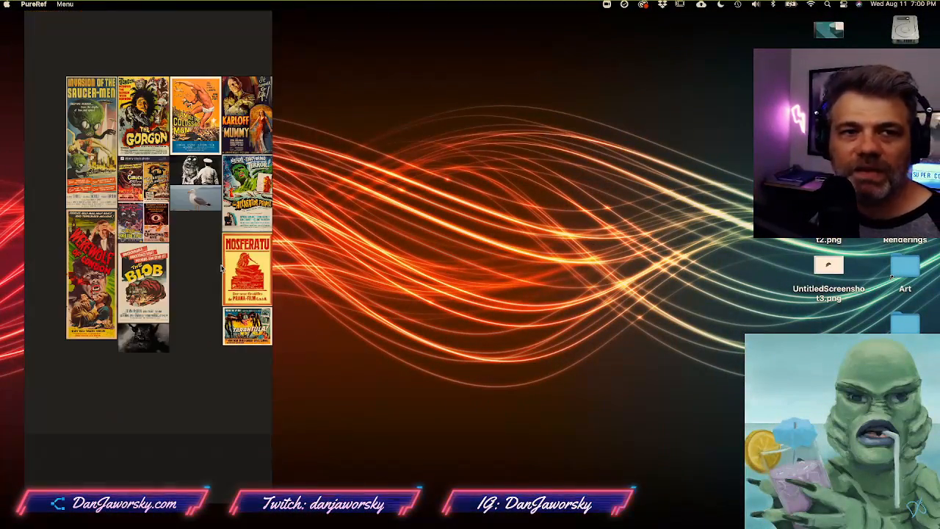
middle_drag(178, 250, 78, 277)
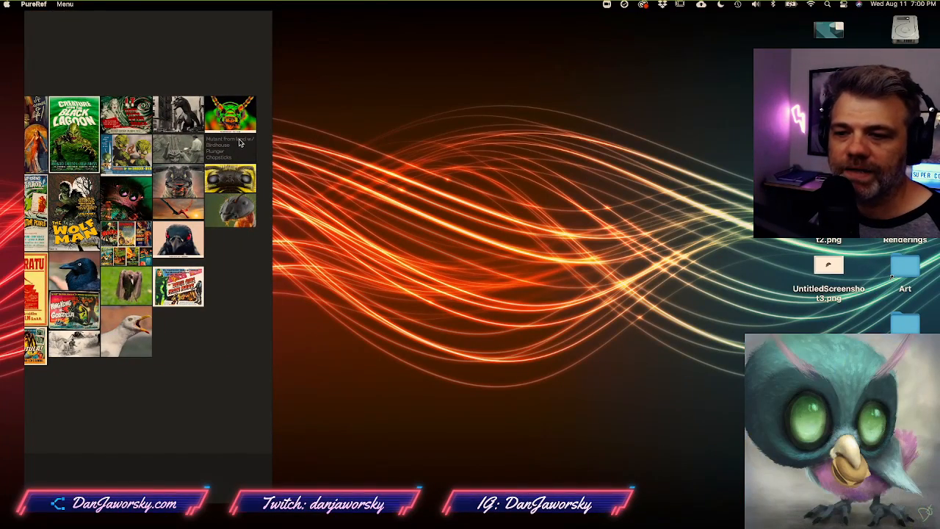
middle_drag(152, 266, 157, 304)
middle_drag(140, 205, 176, 195)
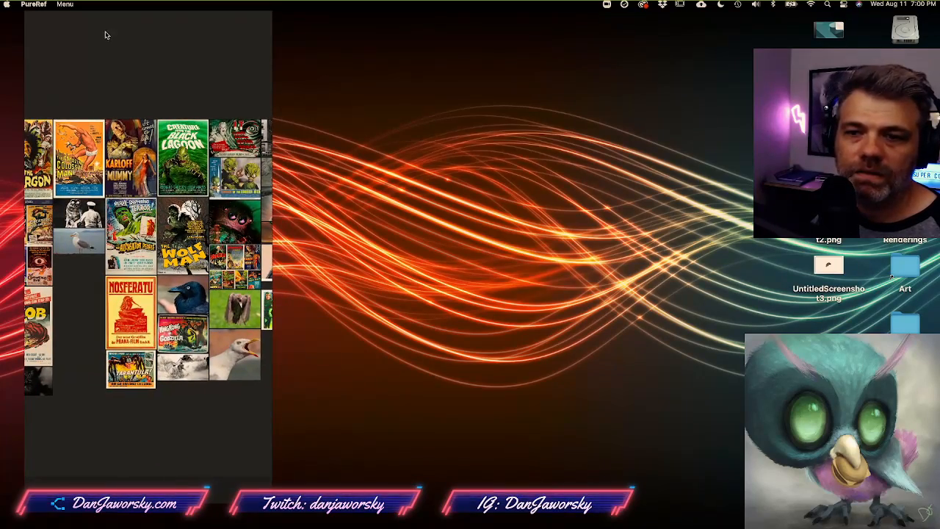
middle_drag(101, 211, 121, 209)
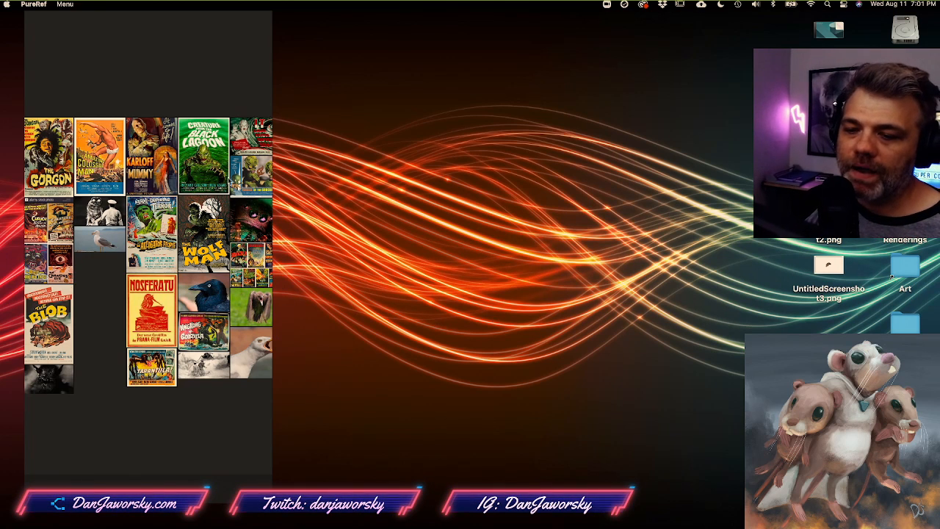
Examine the close-up reference photos of the spider, beetle, red-eyed bird, wasp and ant heads
click(244, 260)
middle_drag(244, 260, 179, 208)
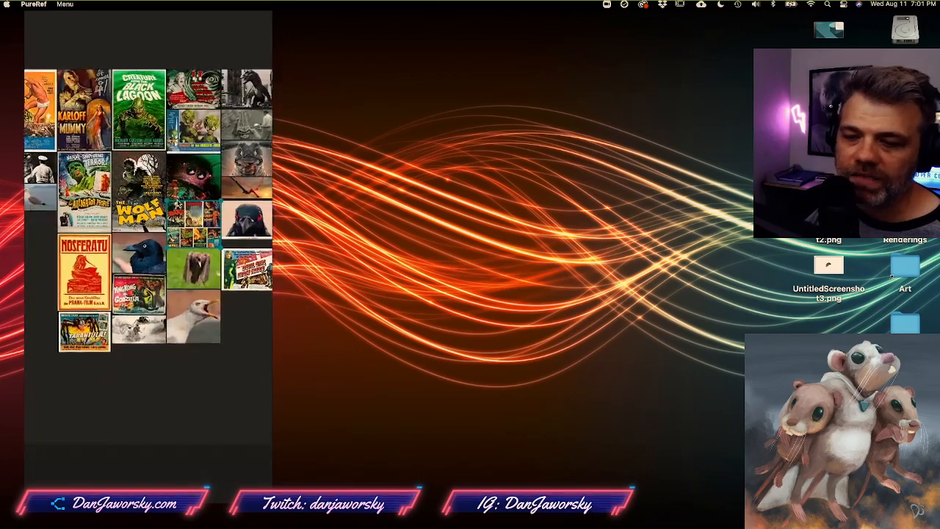
scroll(156, 179, up, 4)
scroll(157, 178, up, 5)
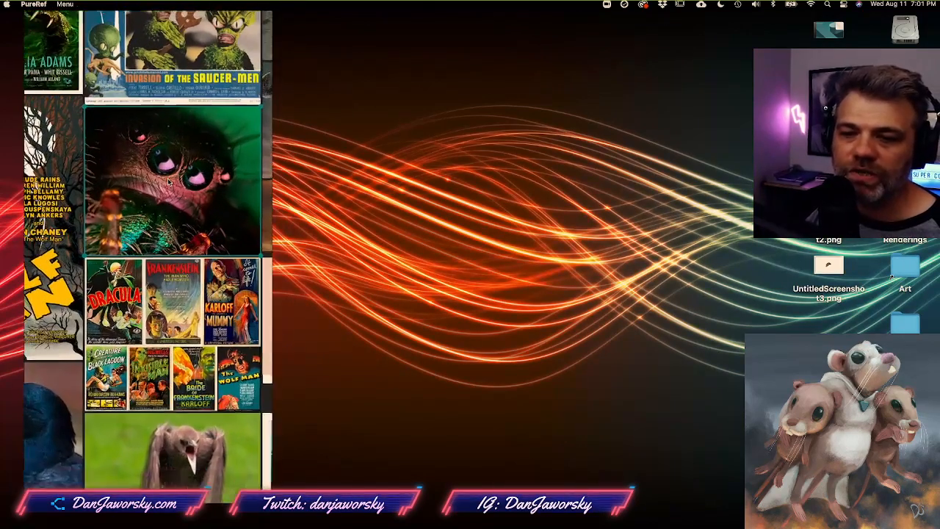
middle_drag(165, 182, 88, 196)
middle_drag(220, 184, 123, 259)
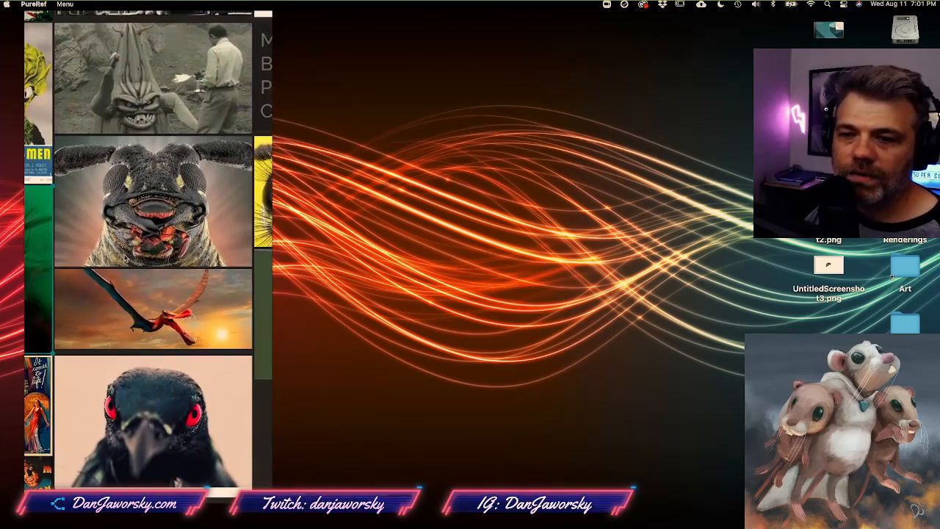
scroll(134, 230, down, 3)
middle_drag(152, 370, 88, 323)
scroll(175, 326, down, 1)
scroll(175, 326, up, 2)
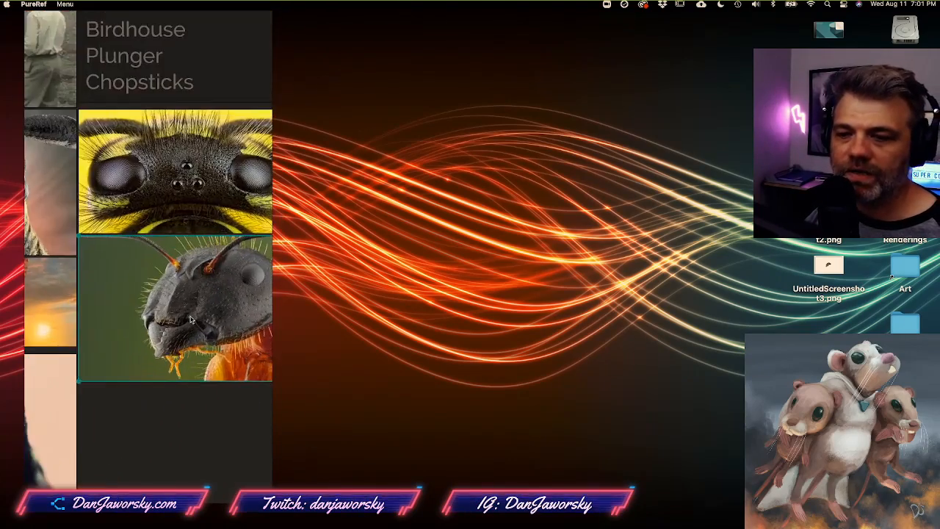
middle_drag(174, 326, 145, 351)
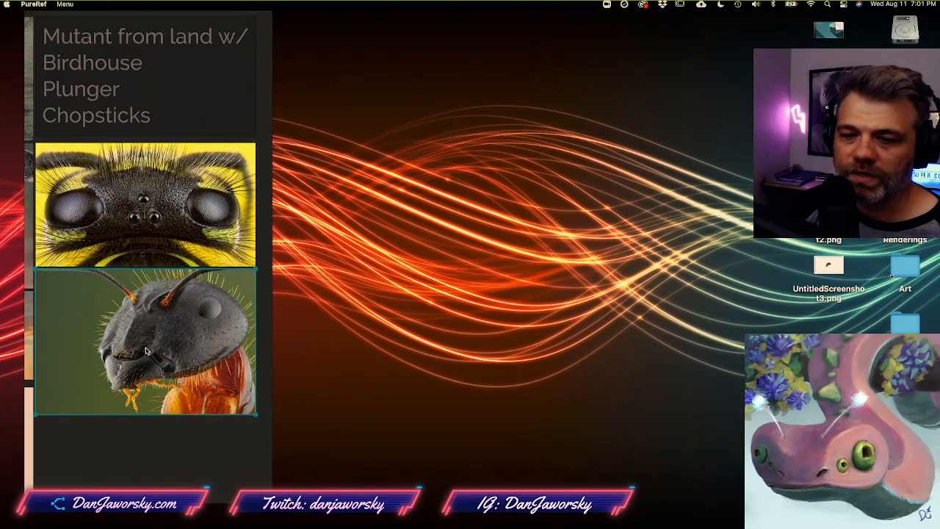
scroll(145, 351, up, 1)
scroll(146, 351, down, 1)
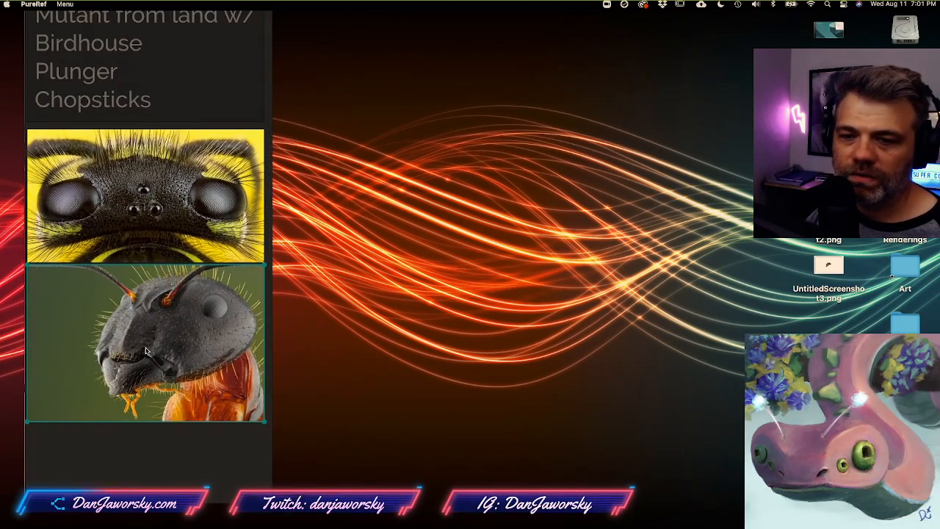
Survey the reference board and zoom in on the black-and-white photo of the horned, cone-shaped movie monster
scroll(145, 351, down, 3)
middle_drag(145, 351, 224, 326)
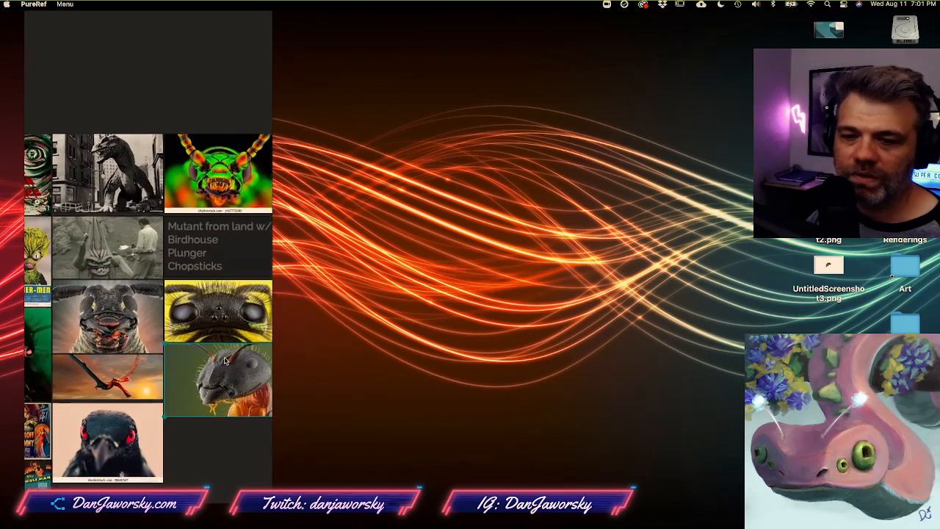
scroll(233, 143, up, 4)
scroll(233, 144, down, 3)
middle_drag(163, 255, 234, 203)
click(156, 160)
double_click(156, 159)
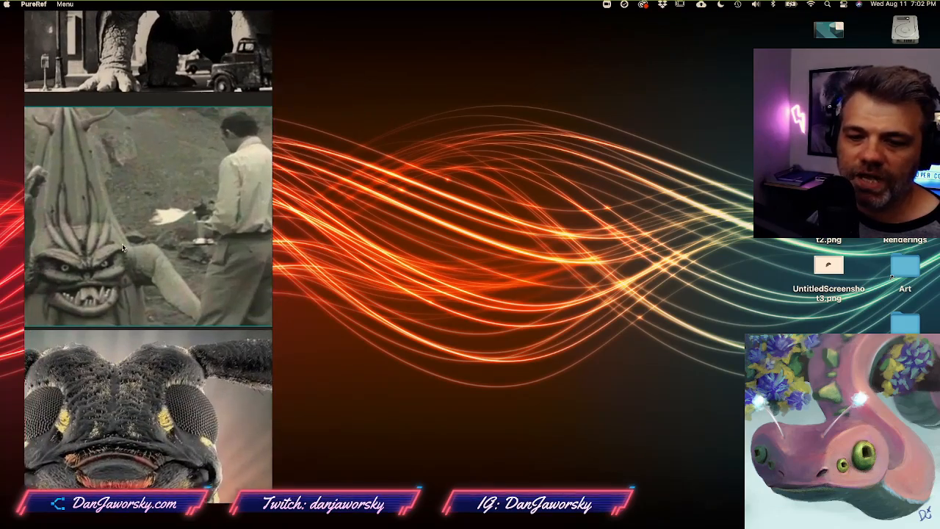
Review the classic monster movie posters and the crow, vulture and seagull photos on the board
scroll(175, 247, down, 6)
middle_drag(174, 256, 243, 210)
middle_drag(183, 214, 240, 227)
mouse_move(104, 199)
middle_down()
mouse_move(178, 208)
mouse_move(95, 213)
mouse_move(159, 222)
mouse_move(118, 140)
middle_up()
mouse_move(116, 307)
middle_down()
mouse_move(67, 252)
mouse_move(33, 231)
middle_up()
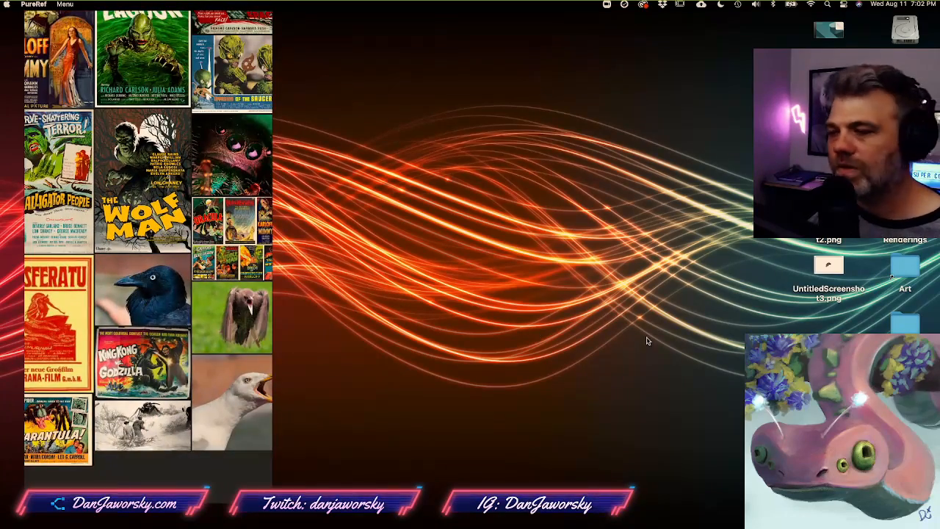
Switch to Chrome and clear the Insects term from the Google image search
mouse_move(417, 497)
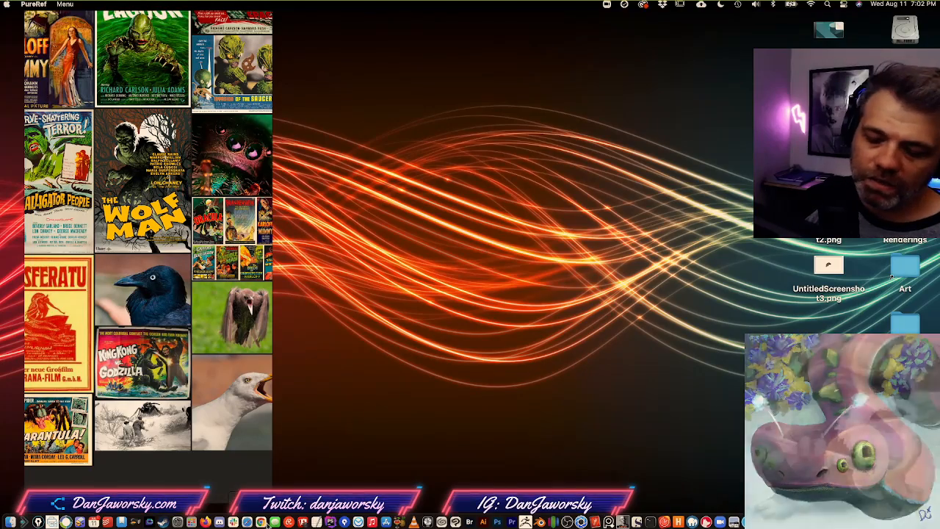
click(191, 522)
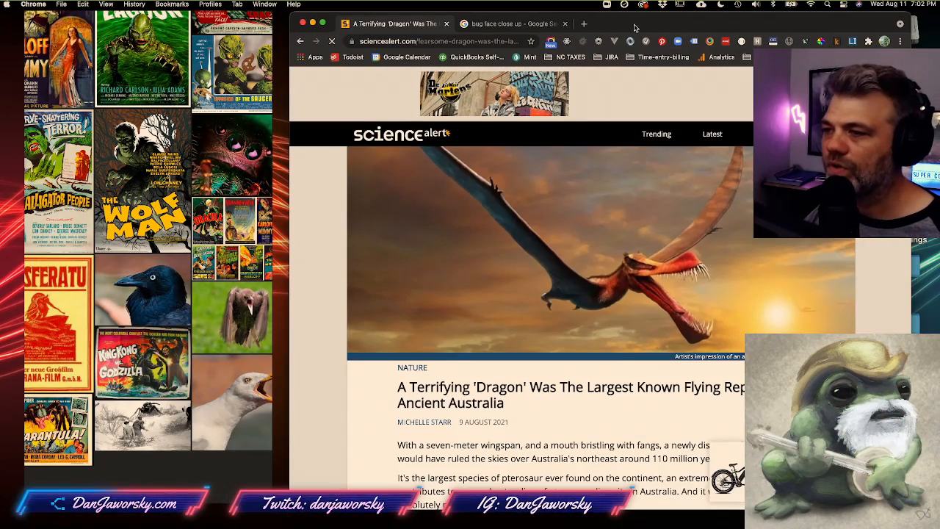
click(529, 27)
drag(616, 28, 610, 25)
drag(505, 196, 535, 153)
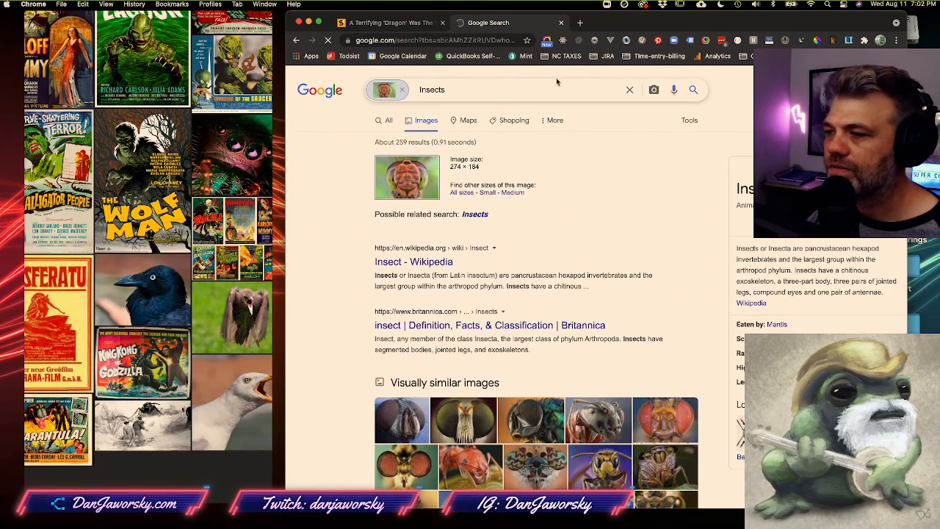
double_click(540, 88)
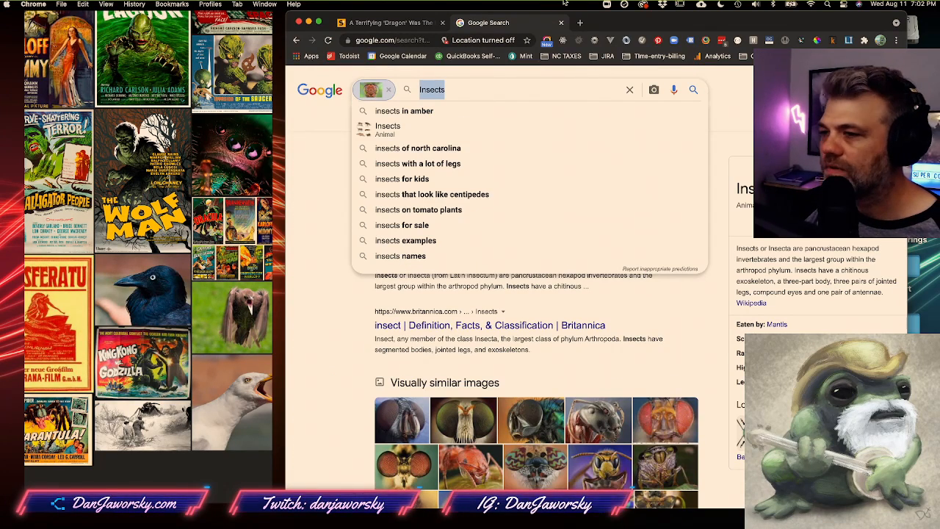
key(BackSpace)
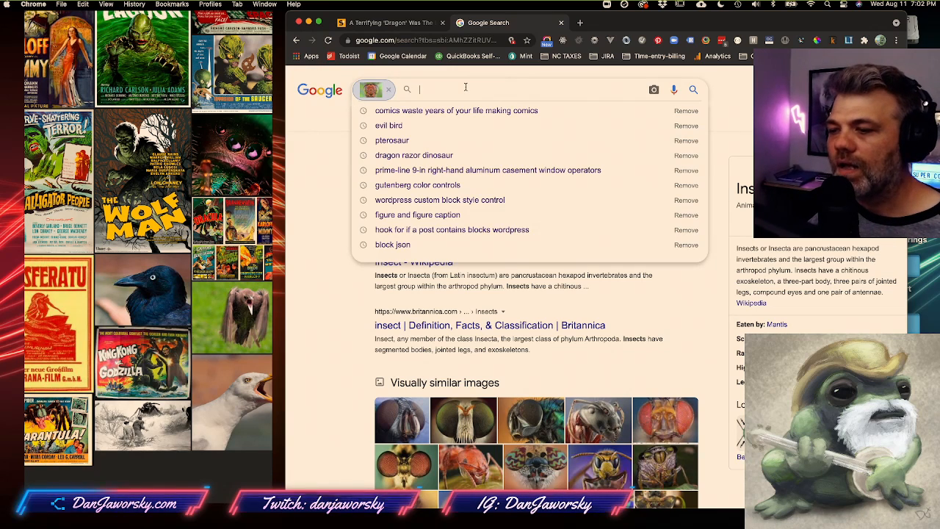
Examine the flying pterosaur picture, headline and opening text of the ScienceAlert article
click(429, 23)
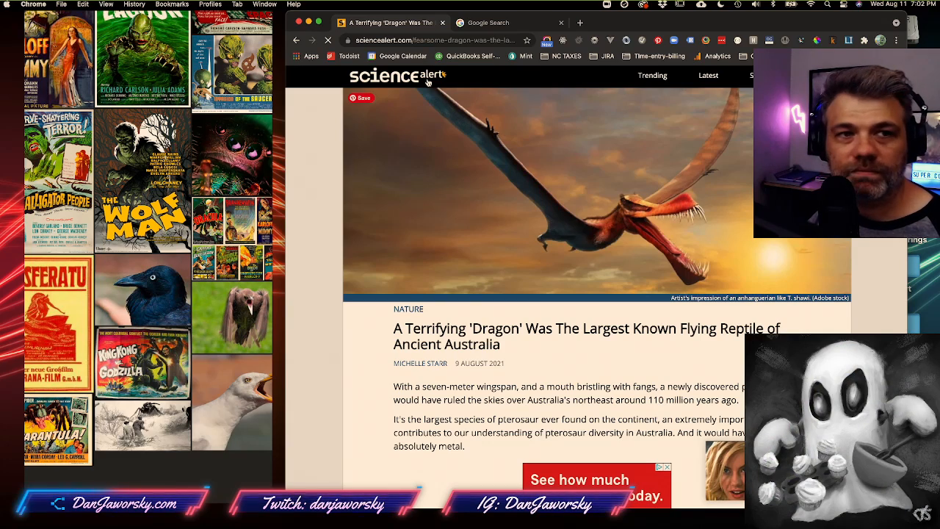
scroll(428, 83, up, 1)
scroll(471, 158, down, 1)
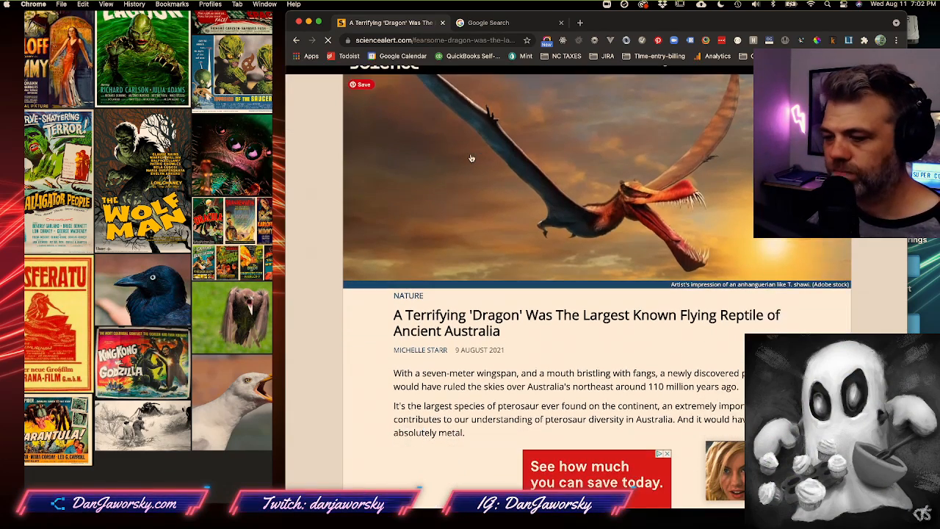
scroll(471, 158, down, 3)
scroll(471, 158, down, 1)
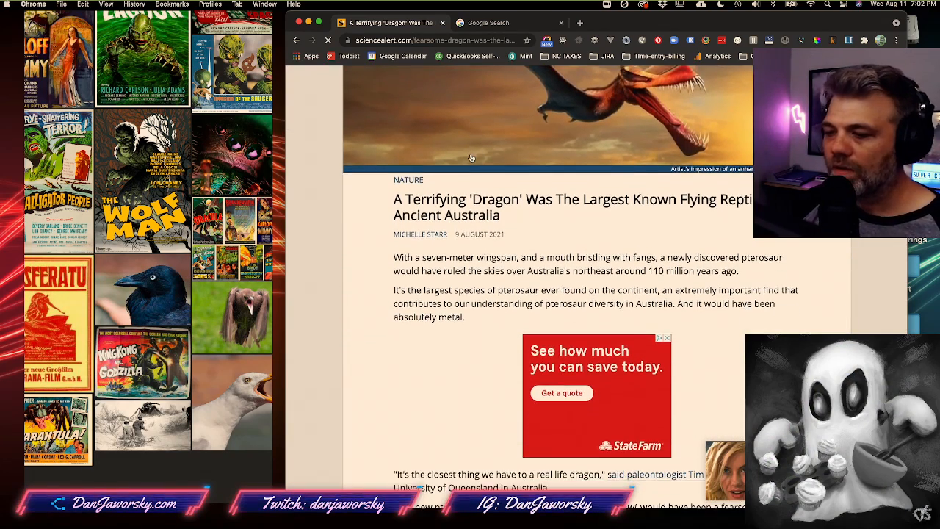
drag(512, 224, 378, 205)
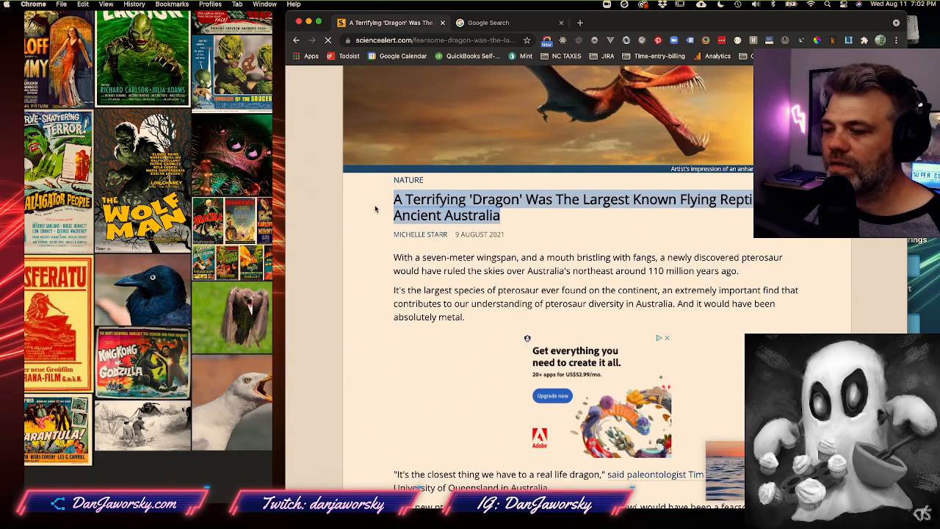
scroll(602, 262, up, 6)
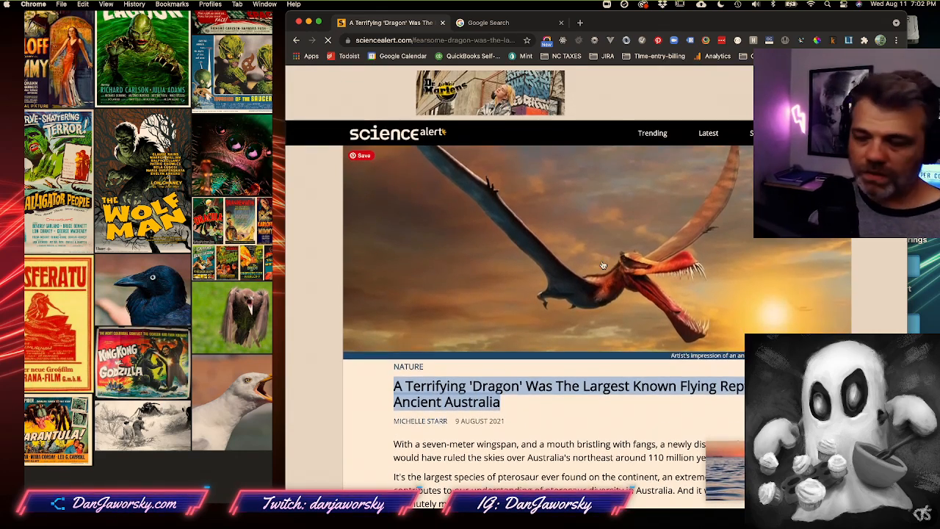
scroll(602, 264, down, 2)
click(568, 345)
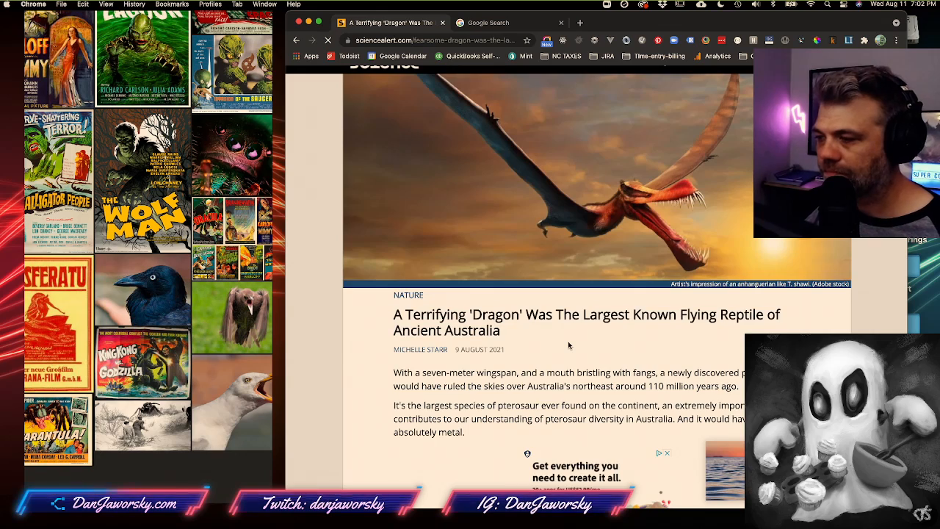
scroll(569, 345, up, 1)
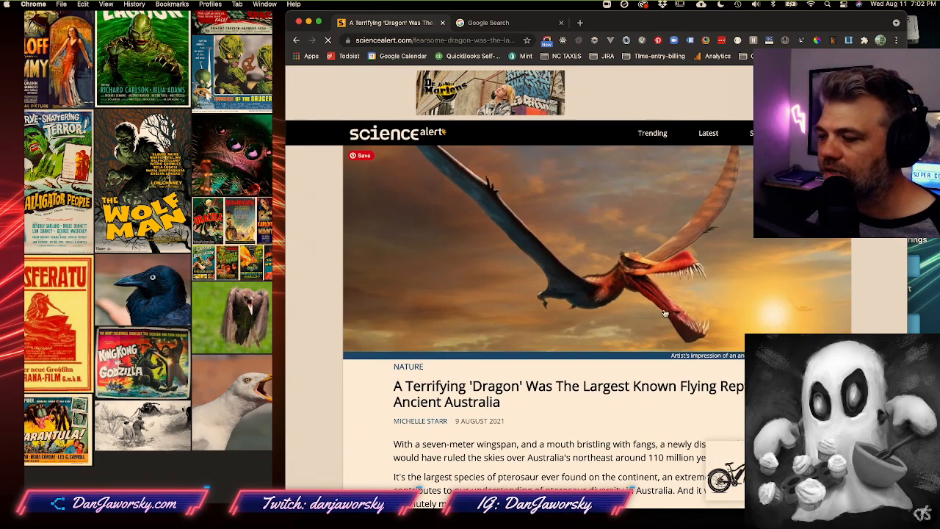
scroll(663, 314, down, 1)
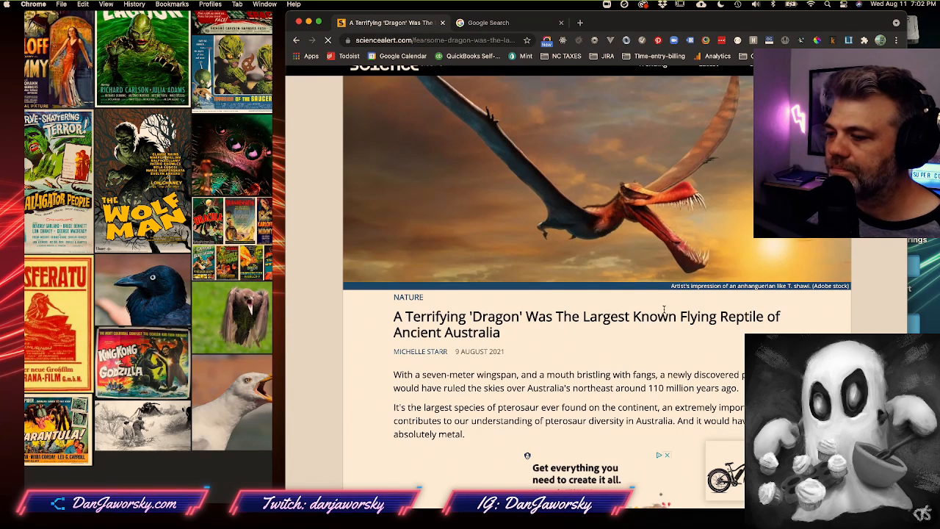
scroll(664, 312, down, 1)
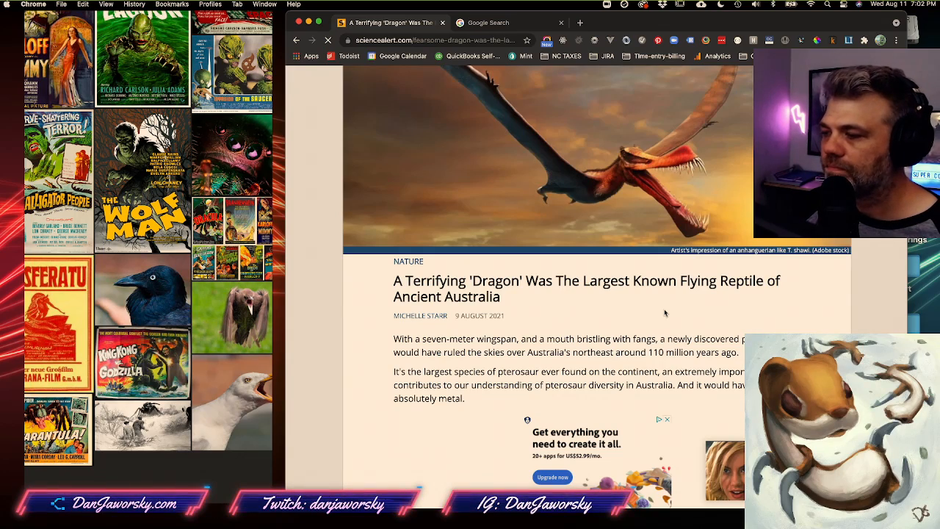
scroll(665, 314, down, 1)
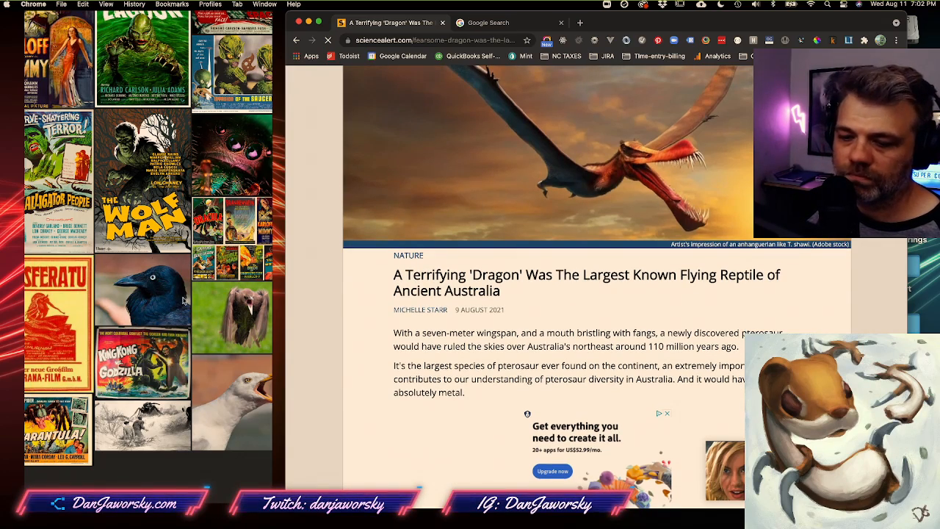
Hide the browser briefly, reopen it and return to the Google image search page
key(super+h)
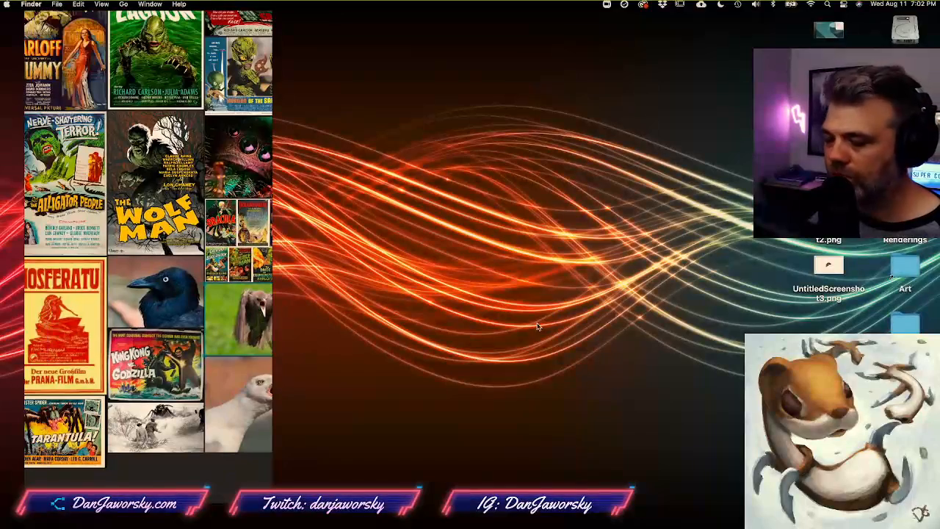
click(260, 521)
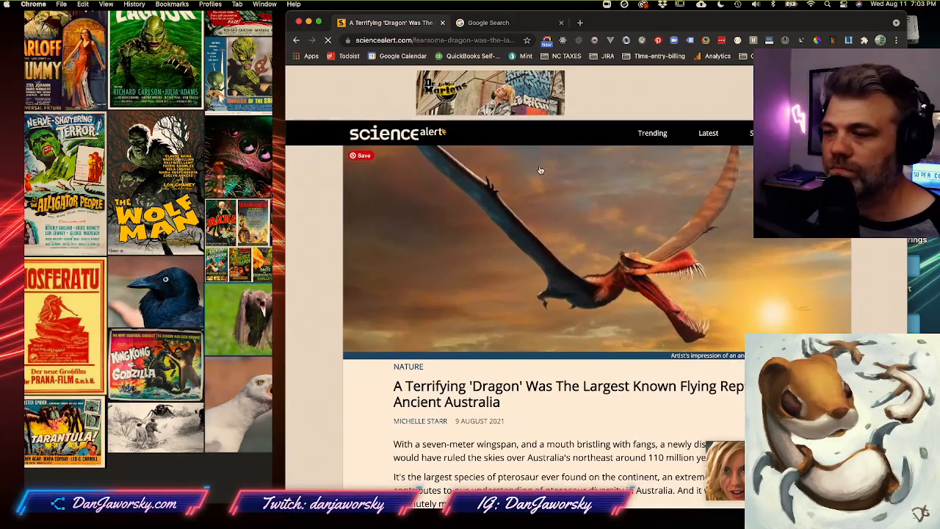
click(487, 24)
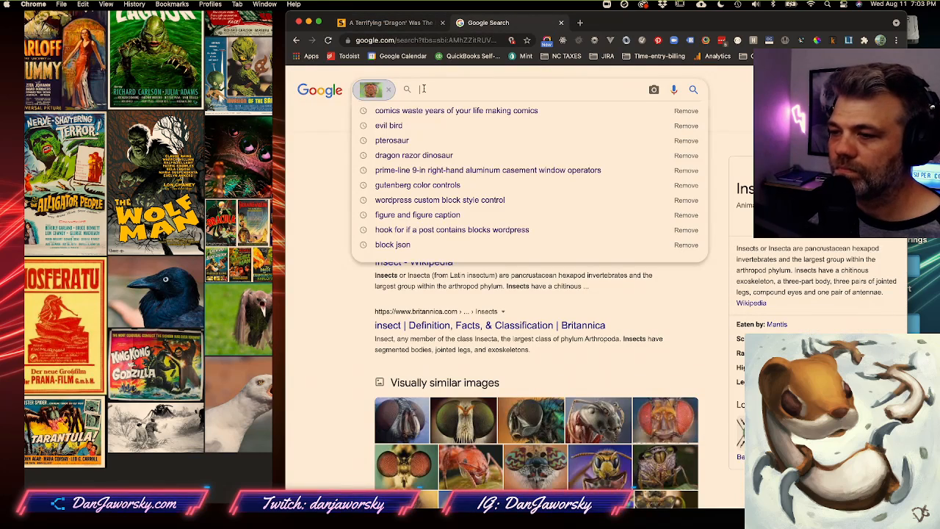
text(d)
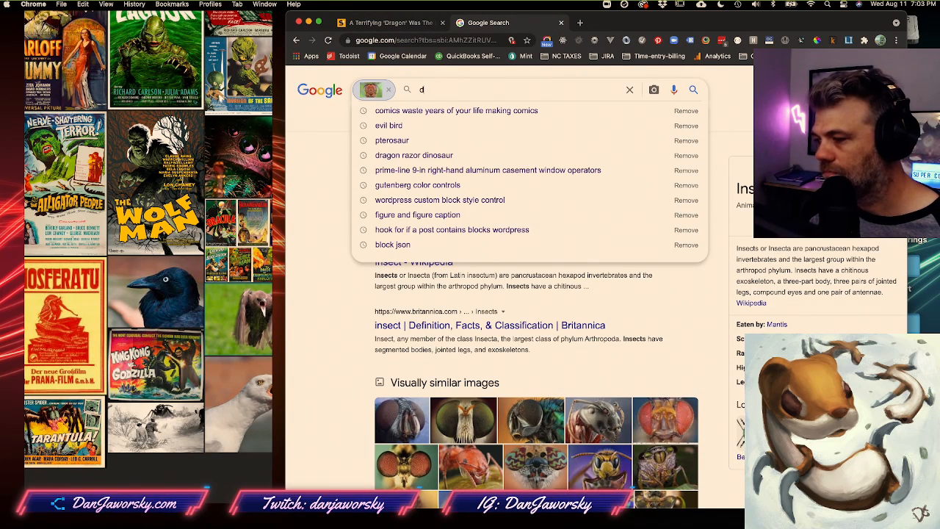
text(ra)
key(BackSpace)
key(BackSpace)
key(BackSpace)
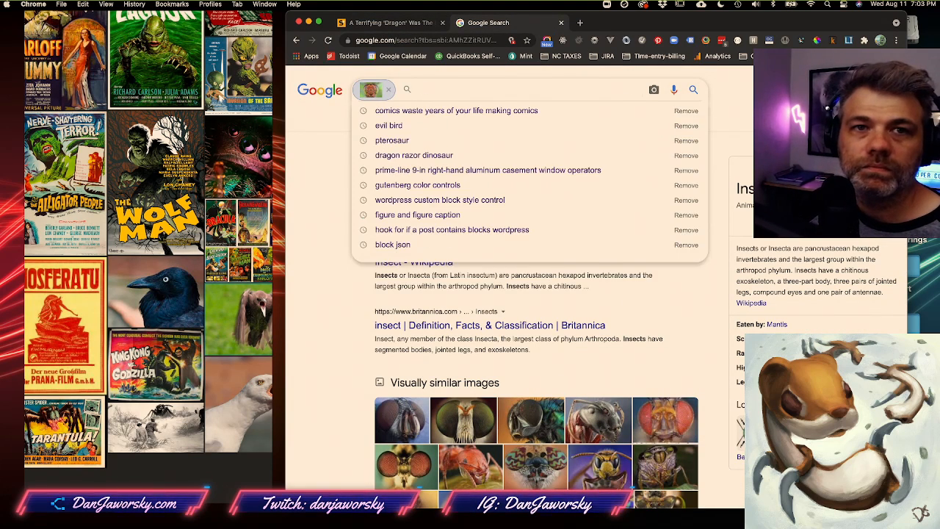
text(dinosarus)
key(BackSpace)
key(BackSpace)
key(BackSpace)
key(BackSpace)
key(BackSpace)
key(BackSpace)
key(BackSpace)
key(BackSpace)
key(BackSpace)
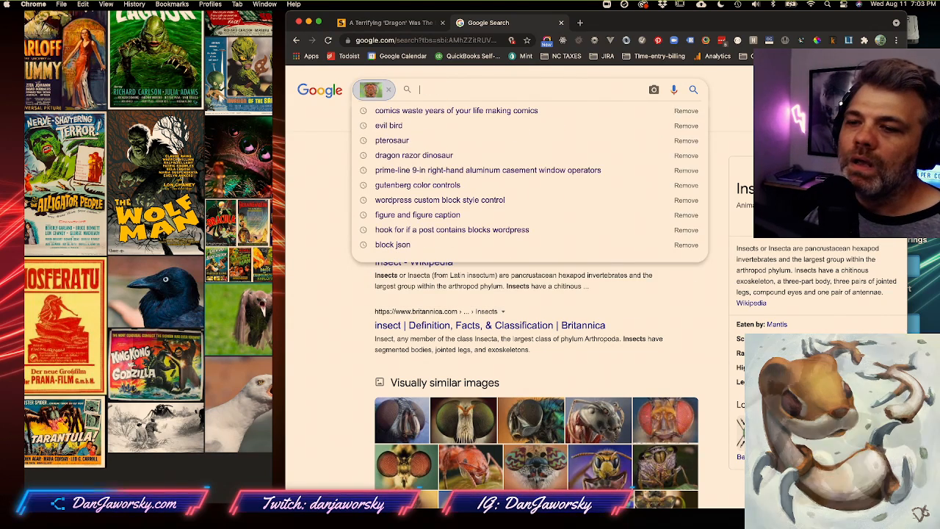
Search Google for ancient birds and look through the visually similar images
text(anchie)
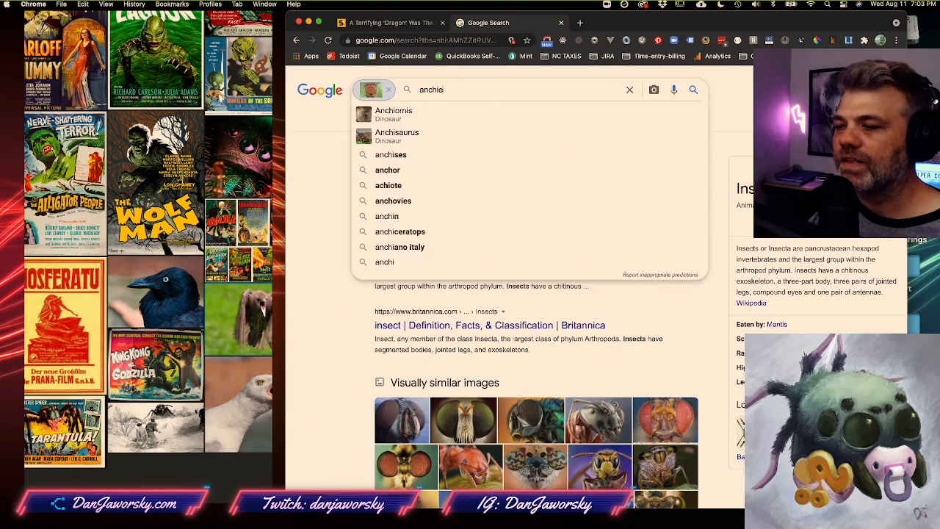
text(nt bir)
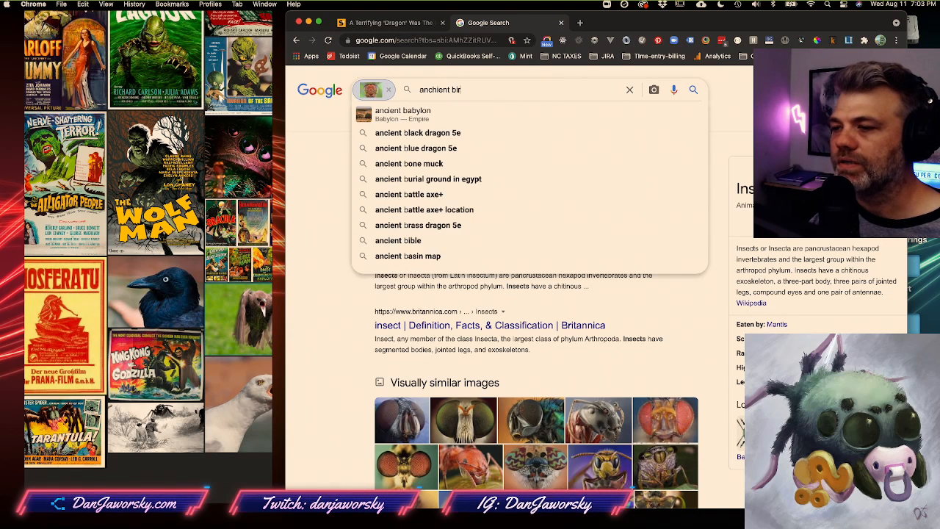
text(ds)
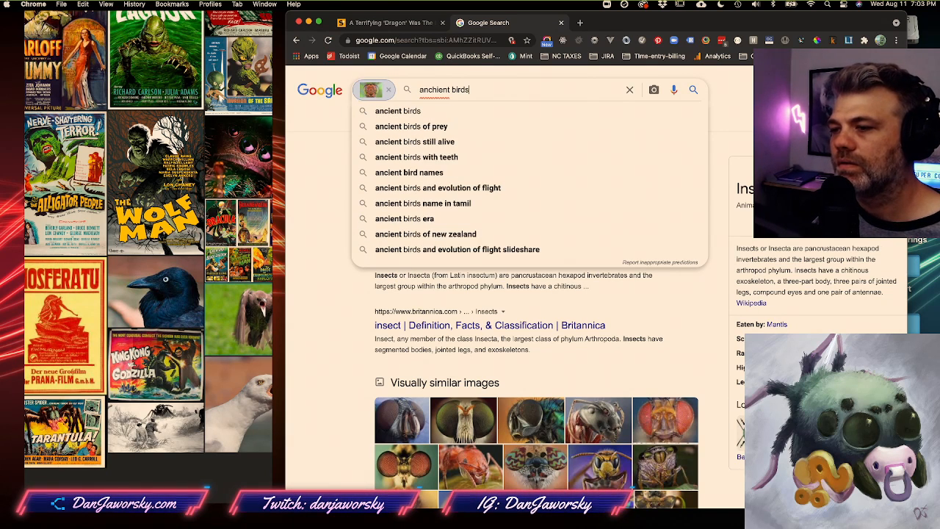
key(Return)
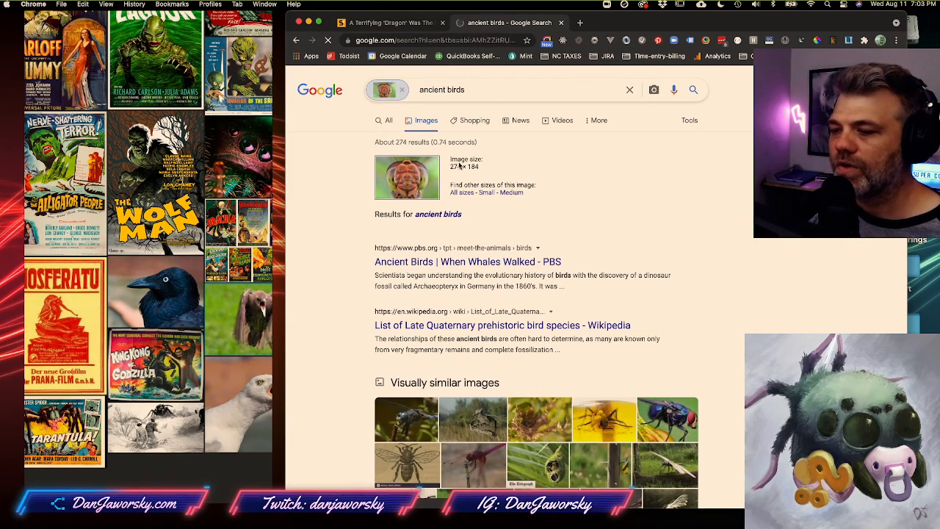
scroll(446, 248, down, 5)
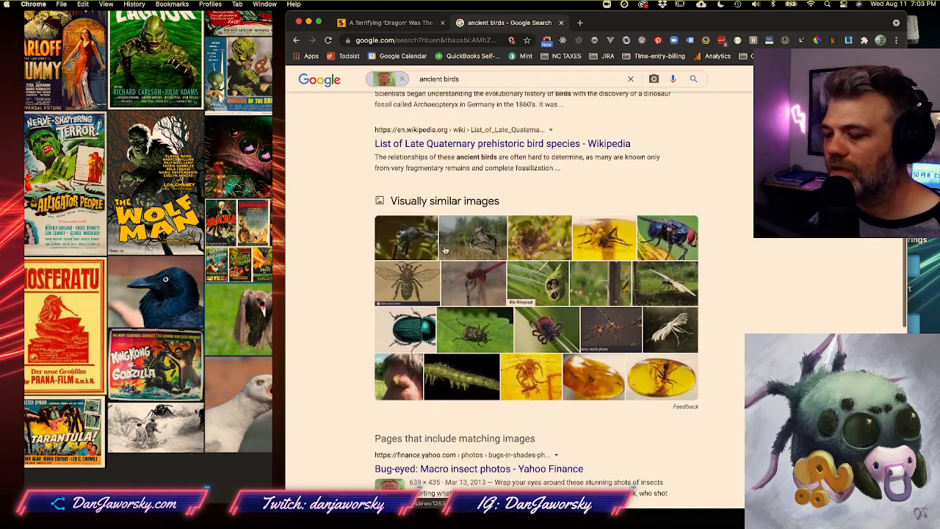
scroll(444, 249, up, 5)
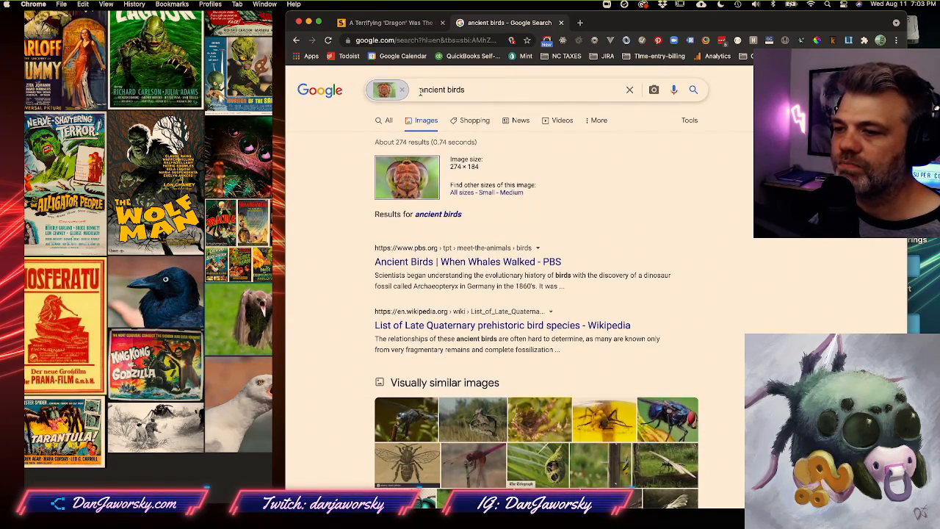
Change the image search to prehistoric birds and open the first visually similar picture among its related results
click(420, 91)
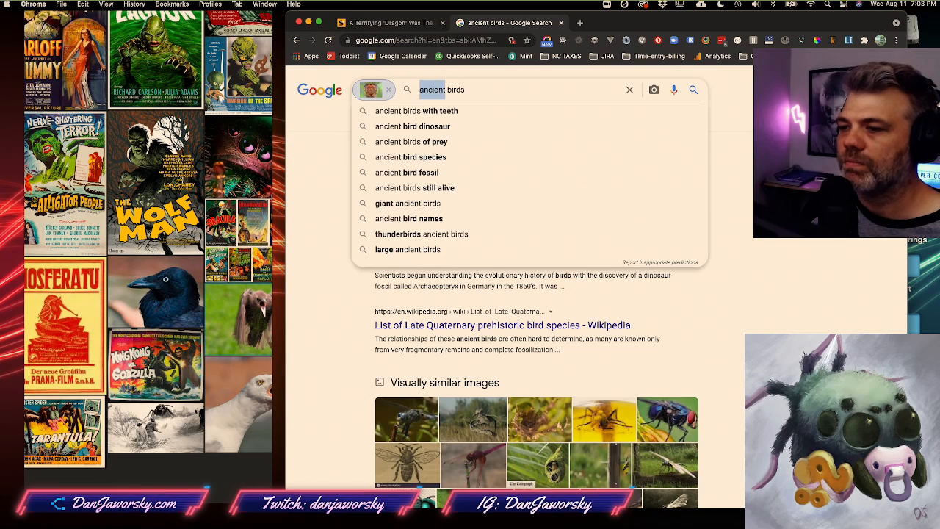
text(prehistoric)
key(Return)
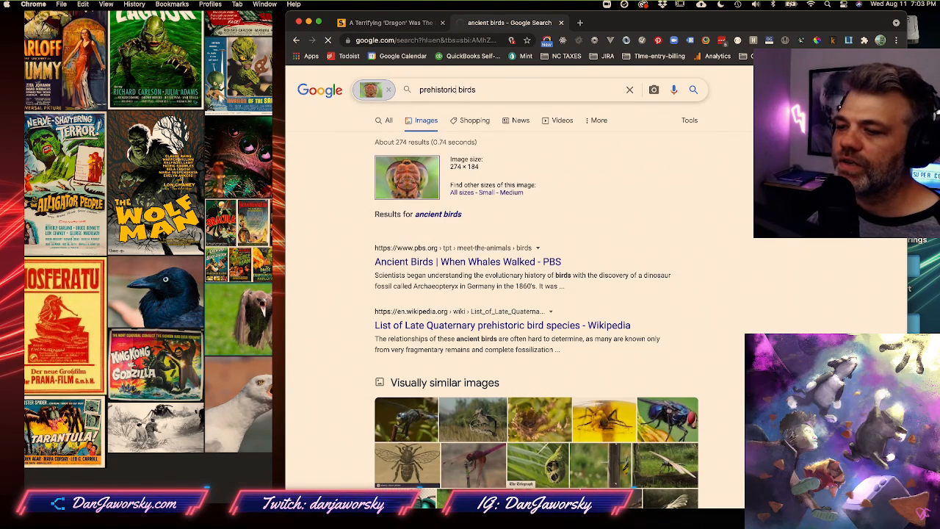
scroll(497, 204, down, 5)
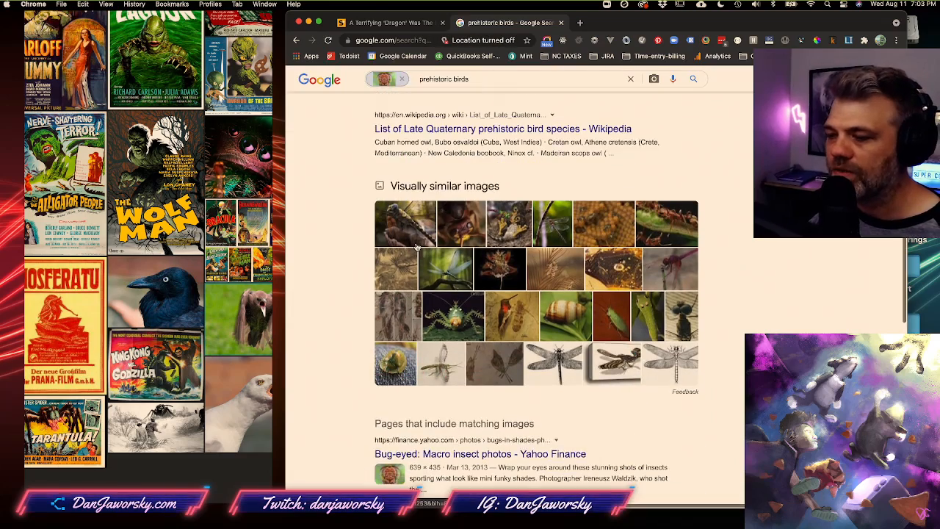
click(409, 239)
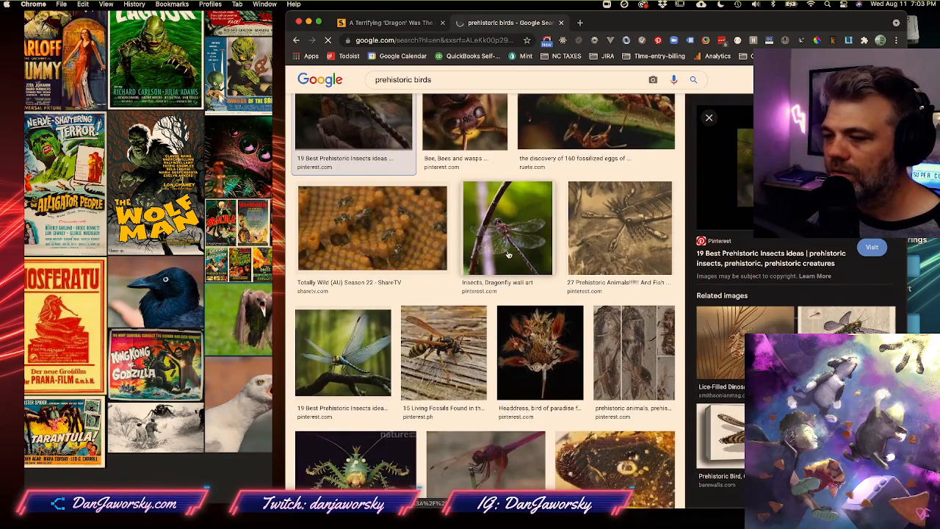
scroll(508, 254, up, 3)
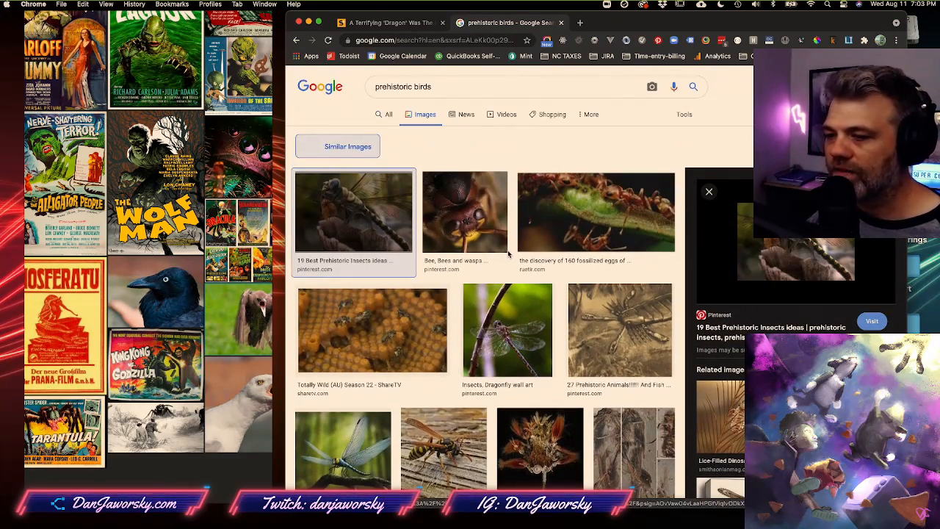
Look through the visually similar pictures and rerun the image search for prehistoric birds without the similar-image filter
scroll(508, 254, down, 7)
scroll(508, 254, down, 10)
scroll(508, 254, down, 4)
scroll(508, 254, down, 7)
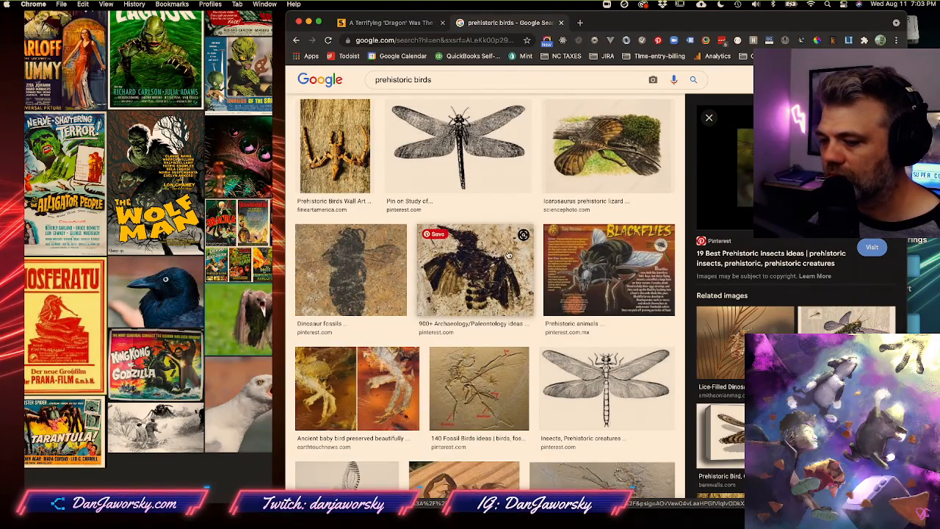
scroll(508, 254, down, 10)
scroll(508, 254, up, 20)
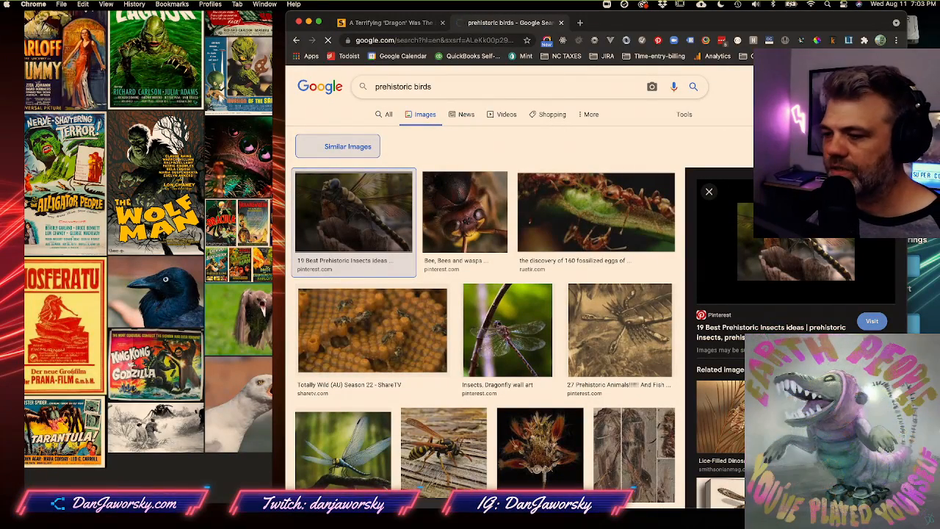
key(Return)
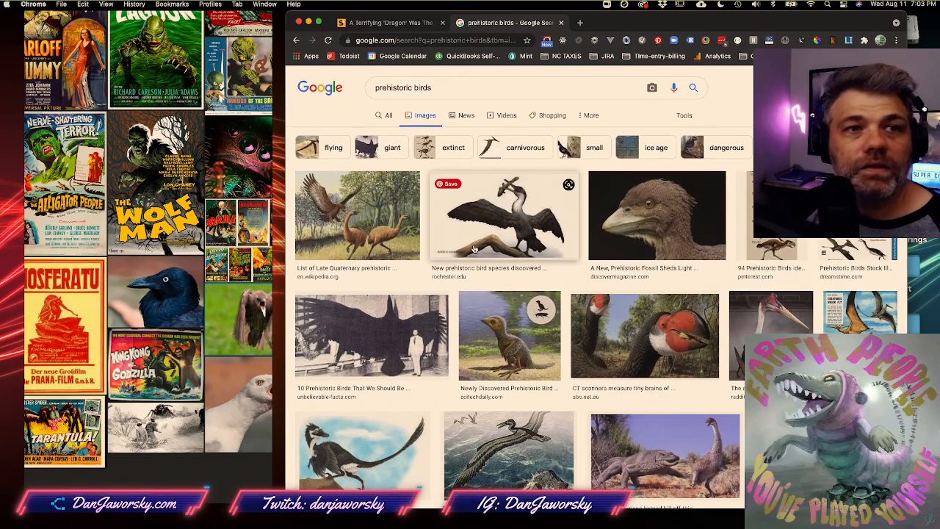
Preview the rochester.edu bird illustration, and add the Discover Magazine bird head picture to the PureRef board beneath the existing references
scroll(475, 249, down, 1)
scroll(474, 249, up, 1)
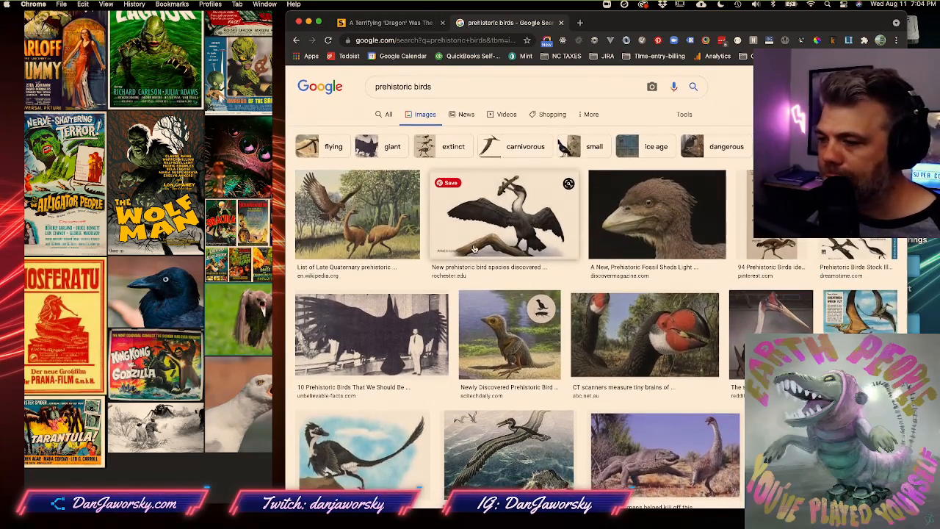
click(514, 218)
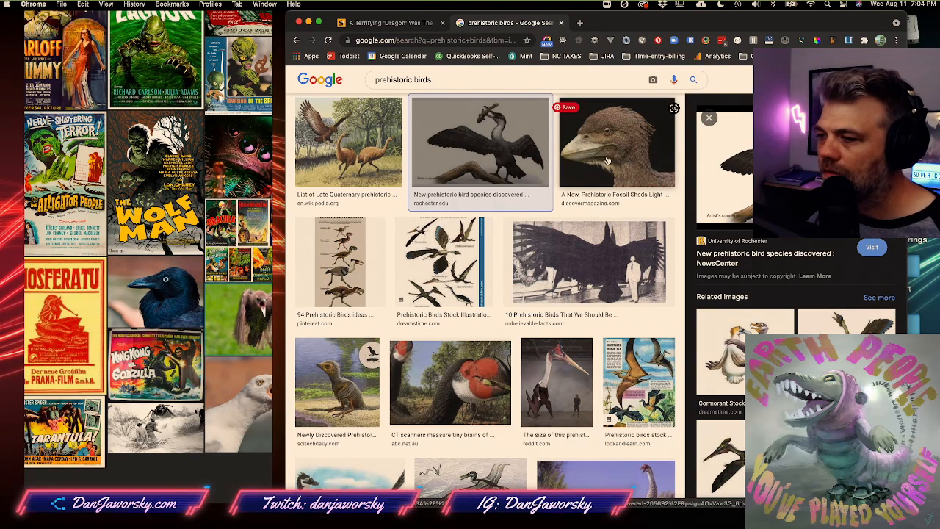
click(587, 139)
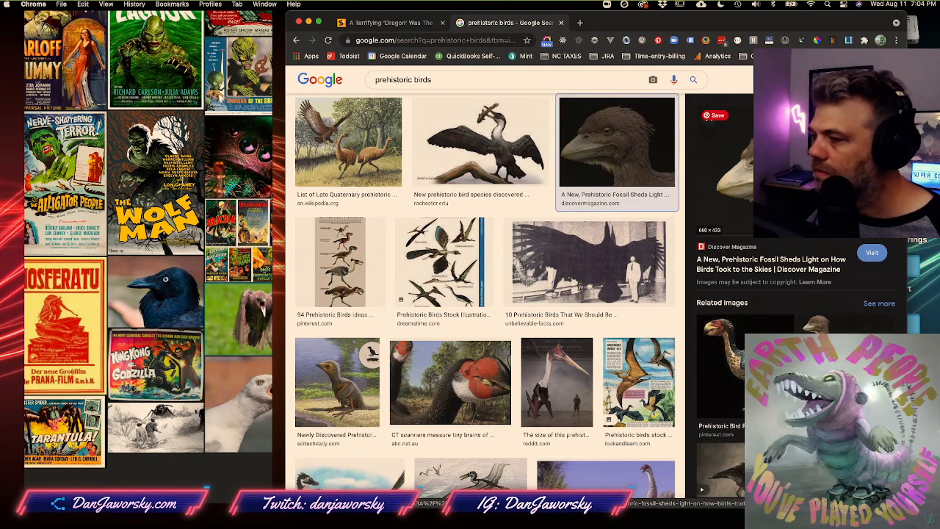
drag(723, 169, 194, 459)
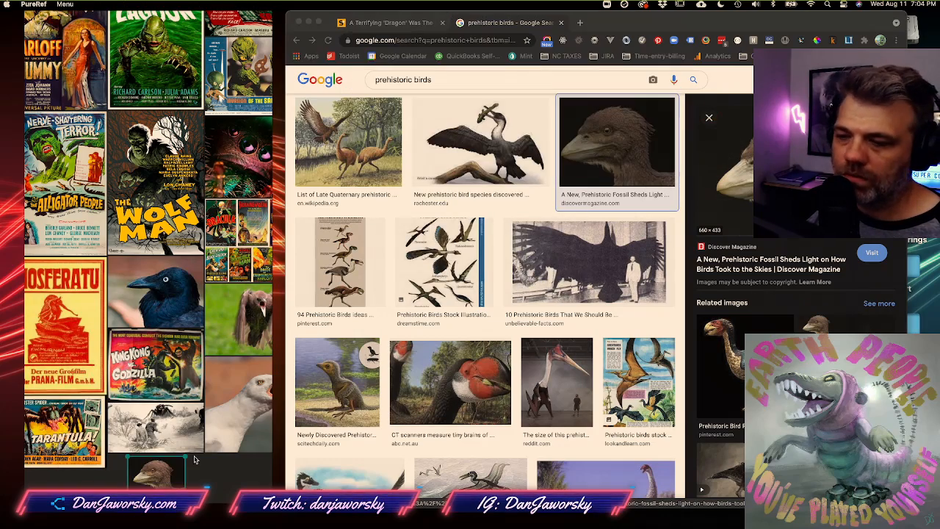
Open the Pinterest chart of prehistoric birds and add it to the PureRef board beside the bird head
click(407, 192)
scroll(407, 192, down, 2)
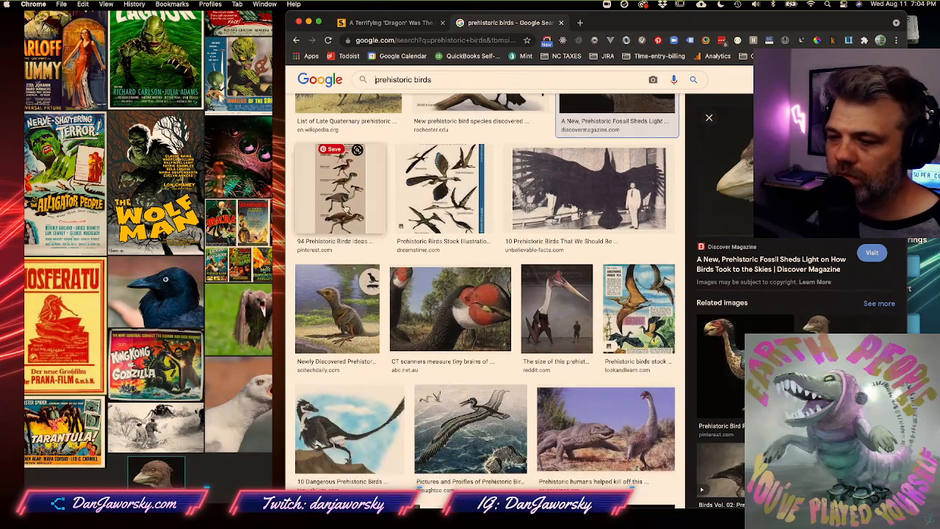
click(344, 209)
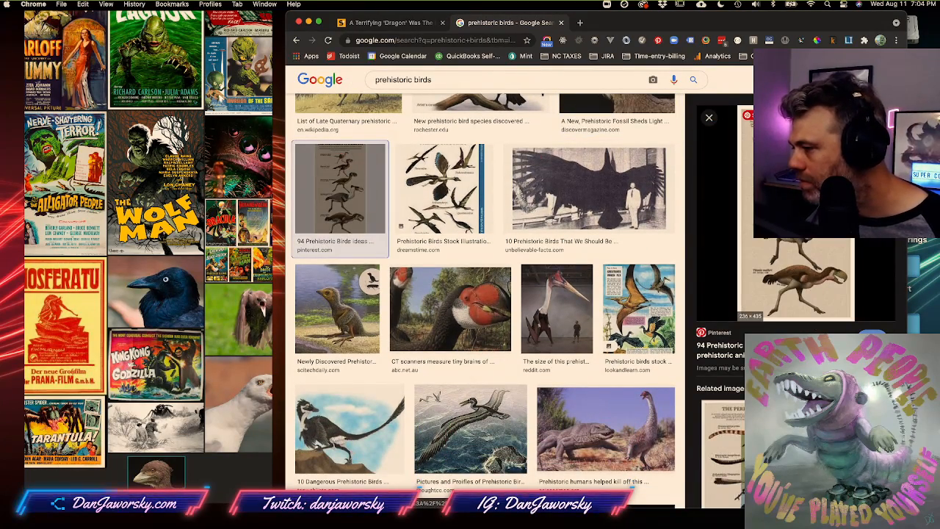
drag(797, 279, 194, 463)
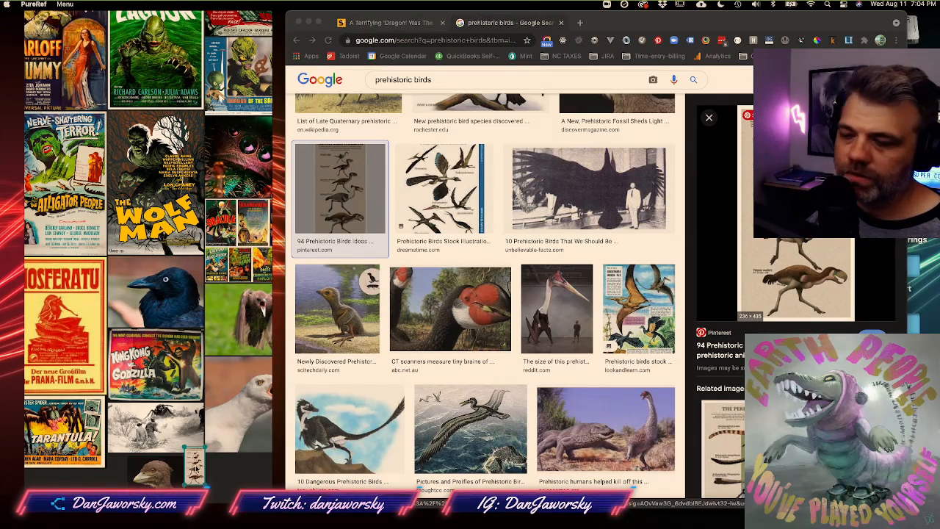
Compare the SciTechDaily bird with the ABC red-faced bird, and add the ABC picture to the PureRef board's bottom row
click(497, 237)
scroll(455, 235, down, 3)
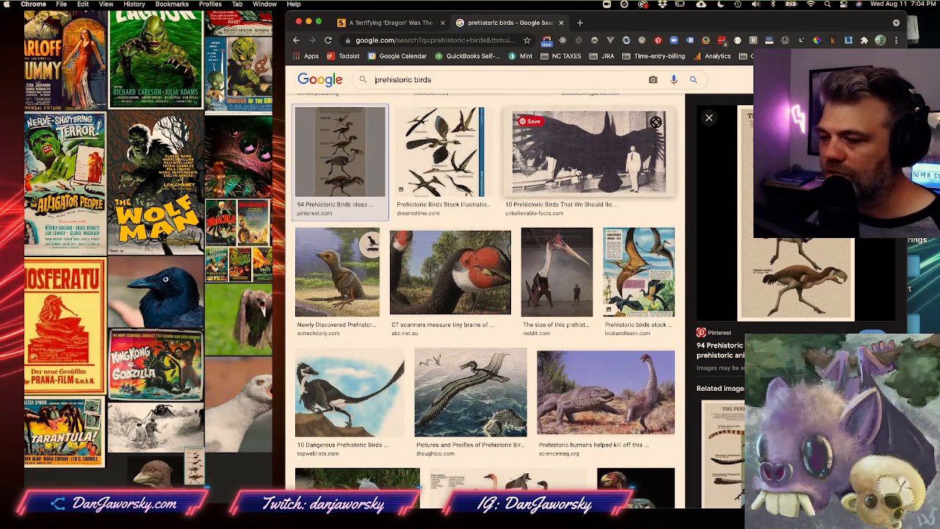
scroll(441, 232, down, 1)
click(342, 231)
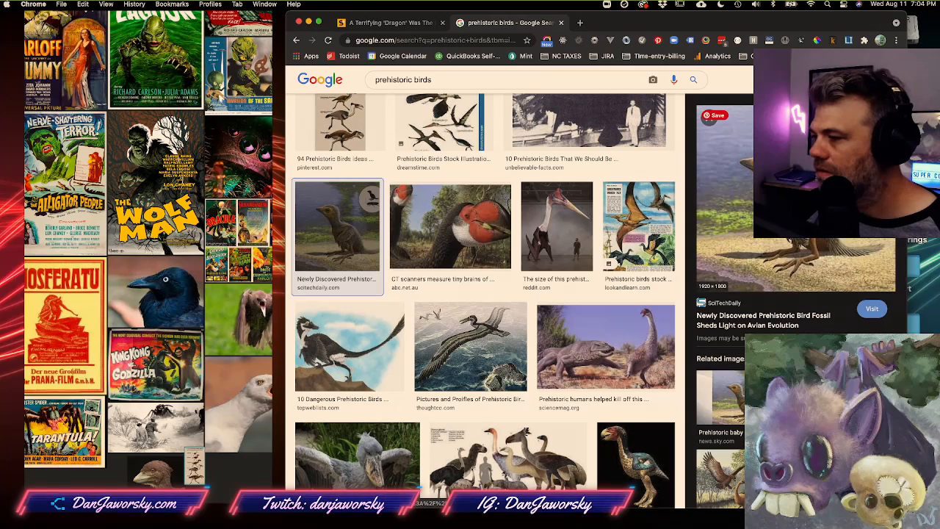
click(489, 230)
click(359, 247)
click(496, 232)
drag(764, 201, 114, 449)
Preview the ThoughtCo and Lonely Planet birds, and add UPI's bird-catching-dragonfly picture to the PureRef board below the gull
scroll(558, 250, down, 2)
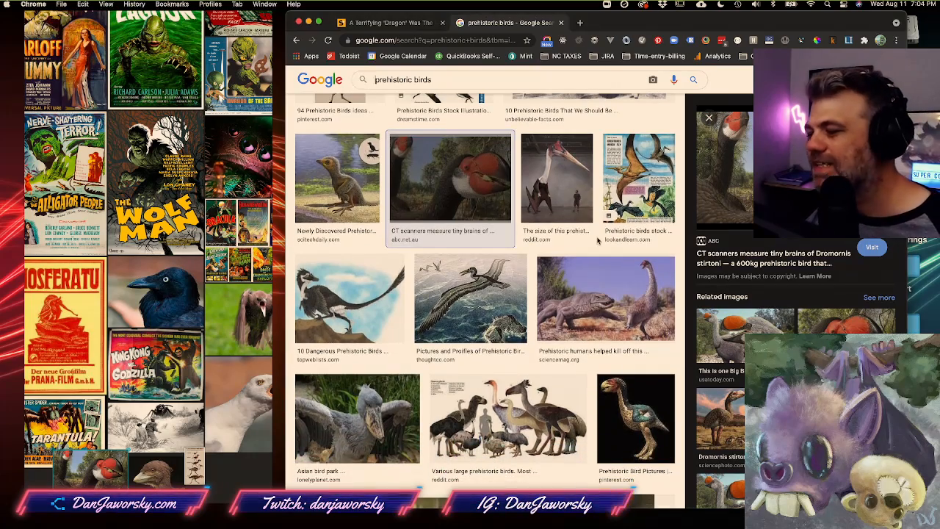
scroll(597, 240, down, 3)
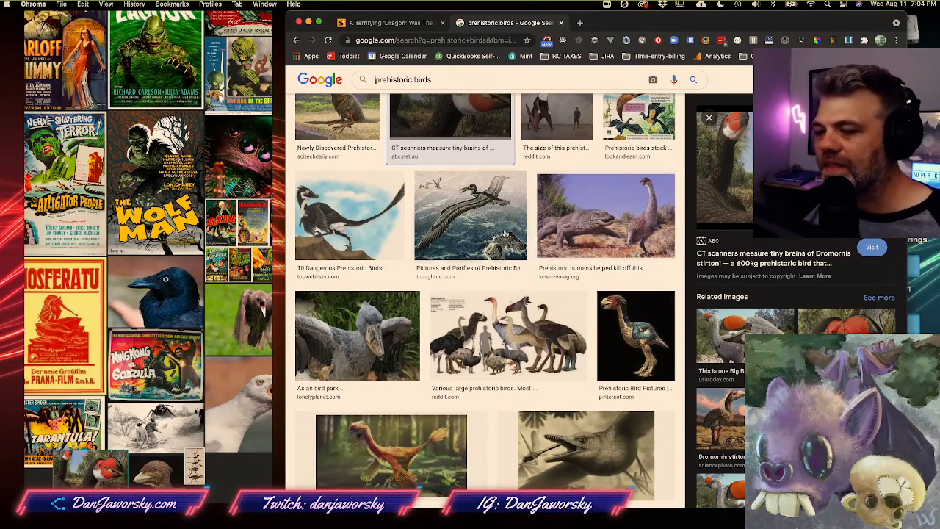
click(464, 218)
scroll(521, 328, down, 2)
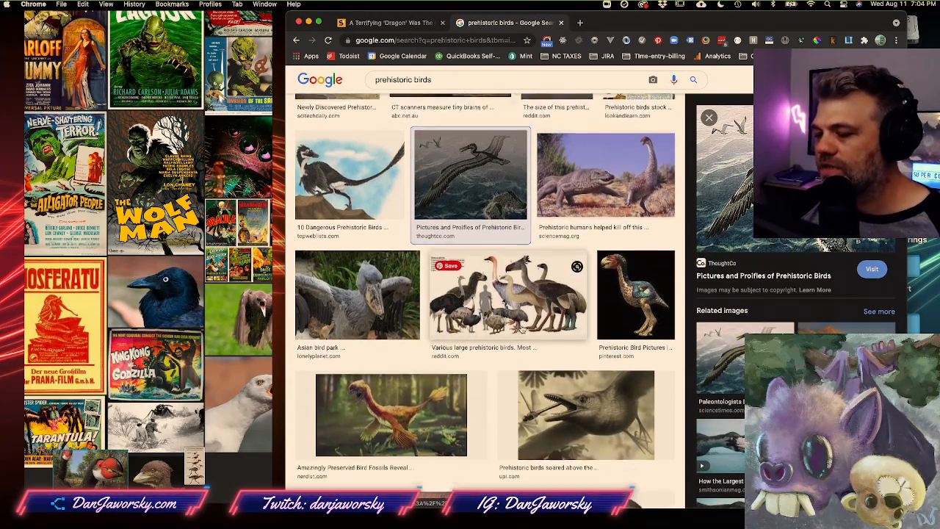
click(358, 288)
scroll(583, 303, down, 3)
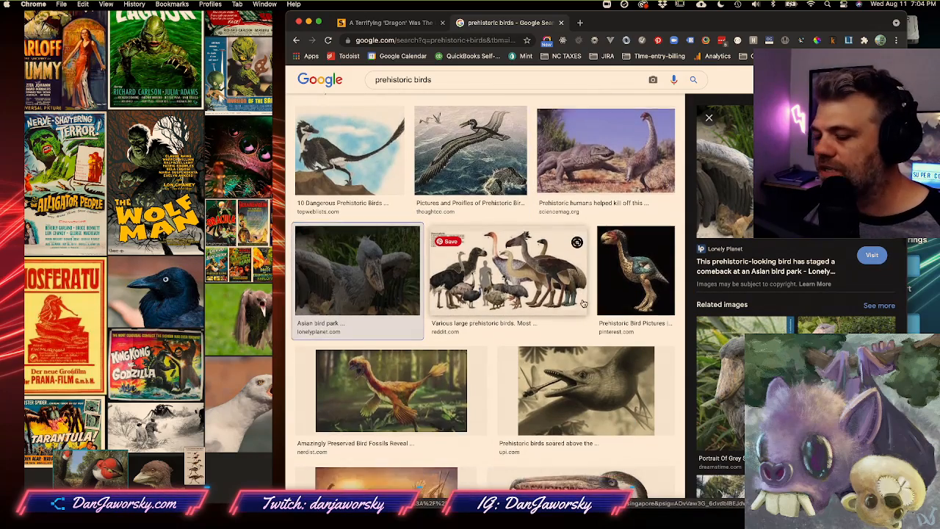
scroll(583, 303, down, 5)
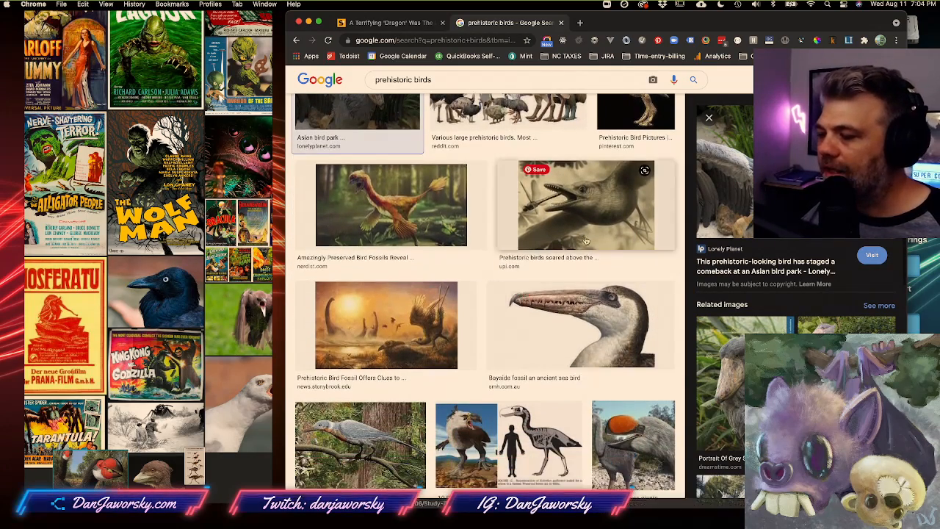
click(594, 204)
drag(788, 172, 242, 467)
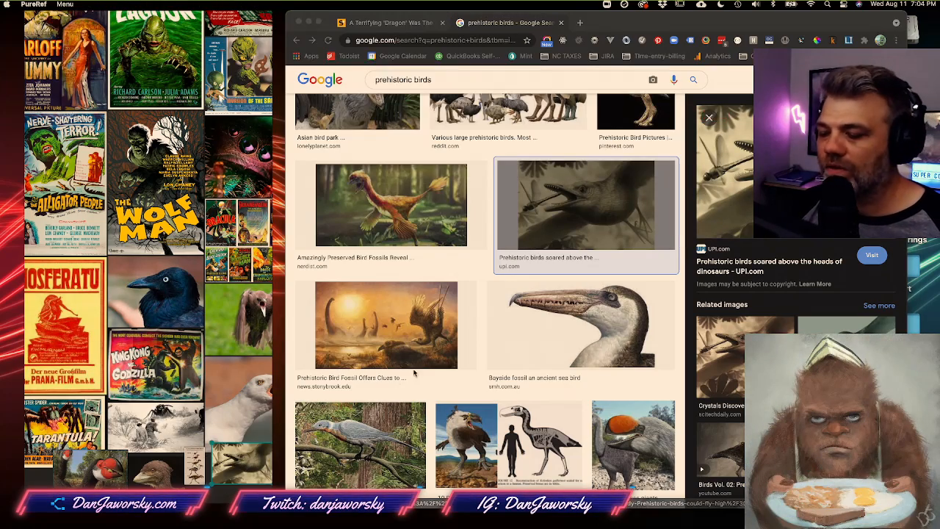
Preview the Unbelievable Facts size-comparison picture and examine further prehistoric bird results for useful body, beak and wing shapes
scroll(445, 363, down, 5)
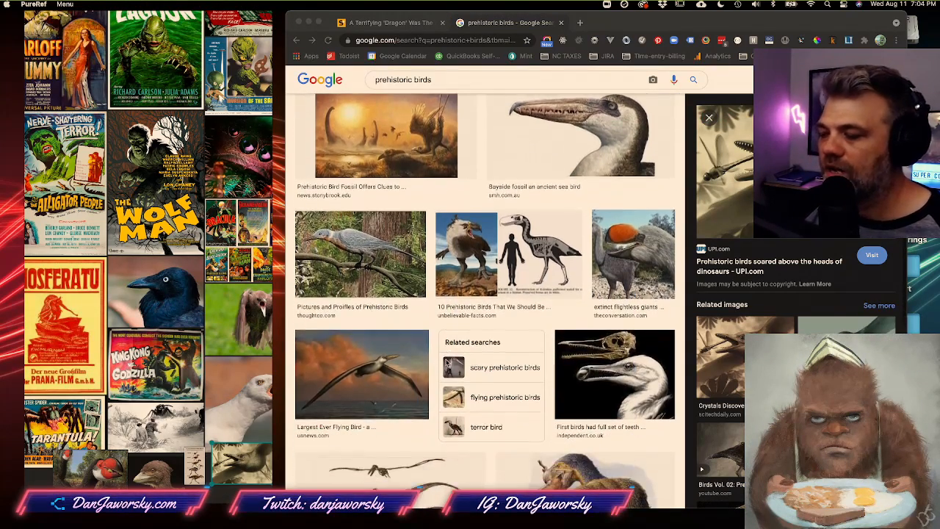
click(465, 226)
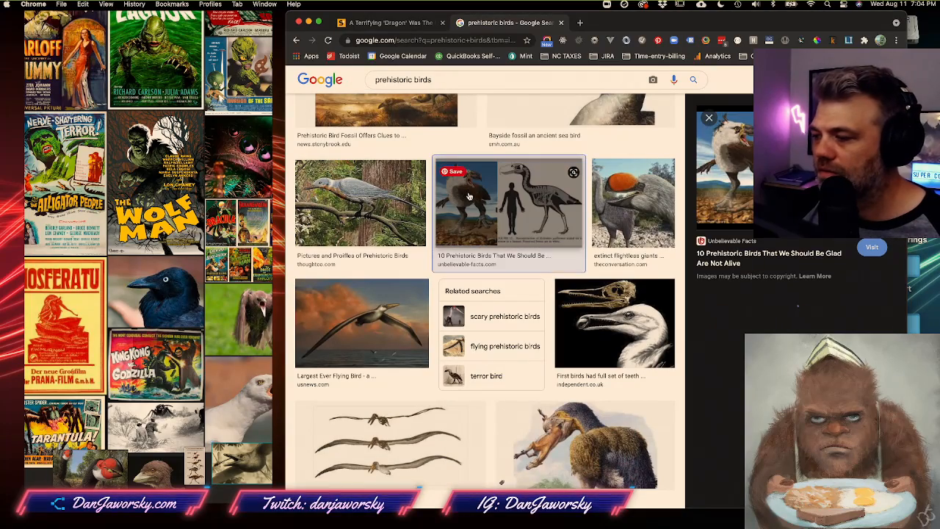
scroll(590, 190, down, 3)
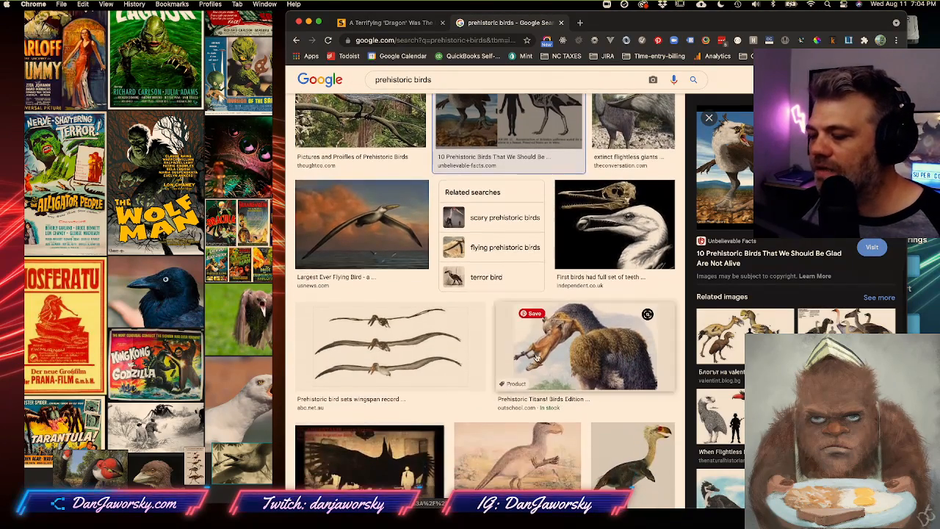
scroll(536, 358, down, 3)
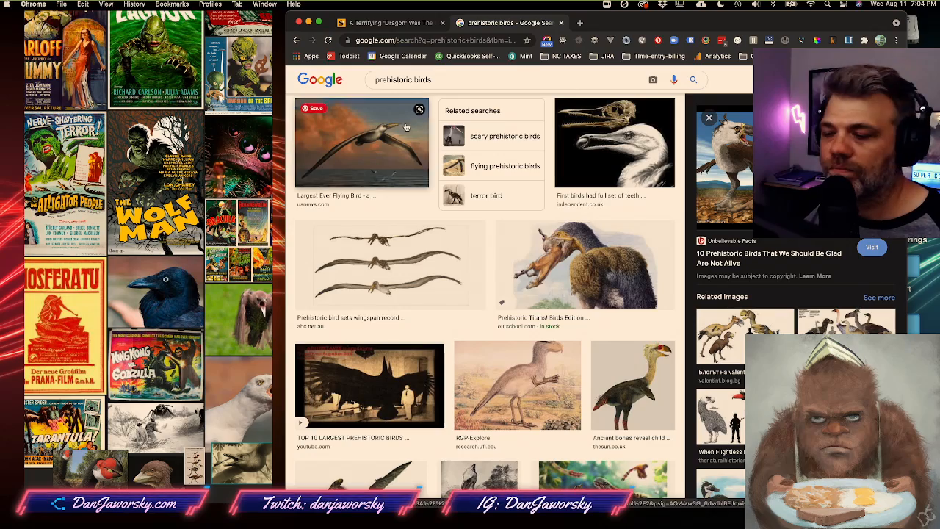
scroll(473, 281, down, 5)
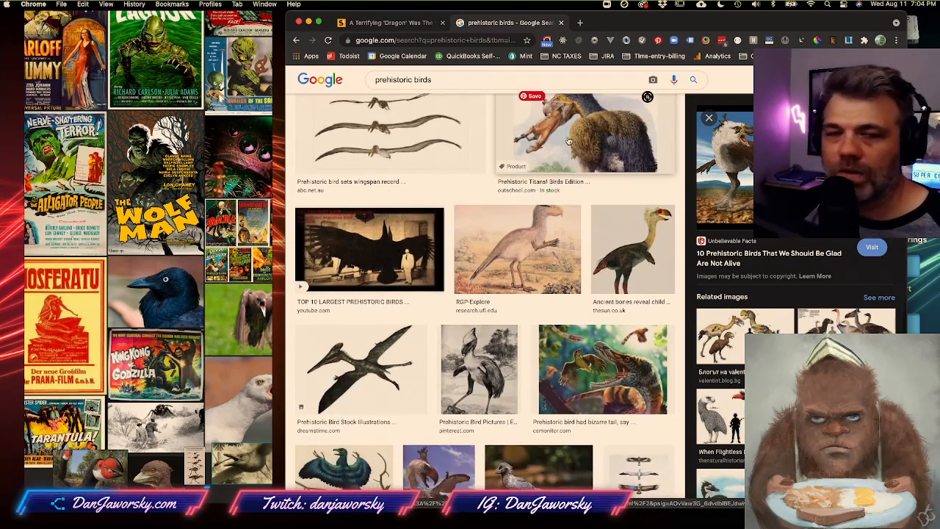
scroll(567, 141, up, 2)
scroll(567, 141, down, 1)
scroll(568, 141, down, 2)
scroll(568, 141, up, 2)
scroll(568, 141, down, 1)
scroll(567, 141, up, 3)
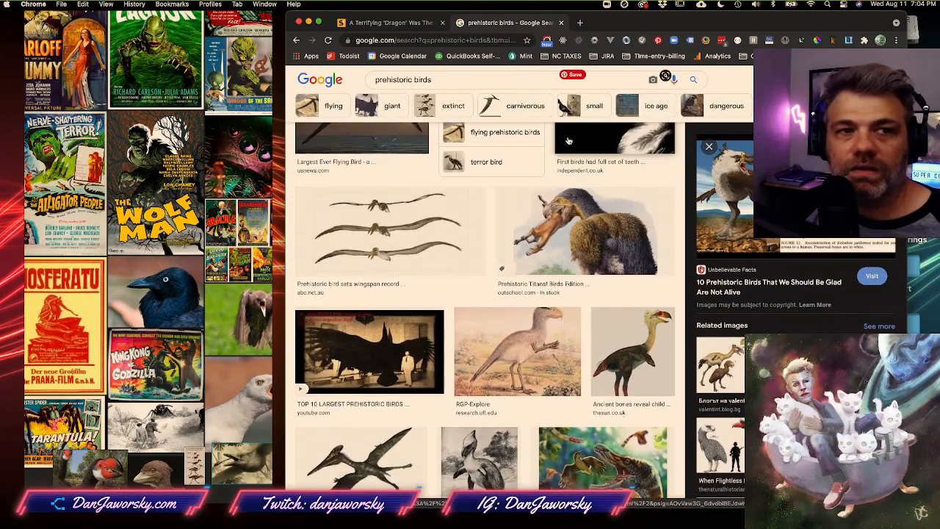
scroll(568, 141, down, 3)
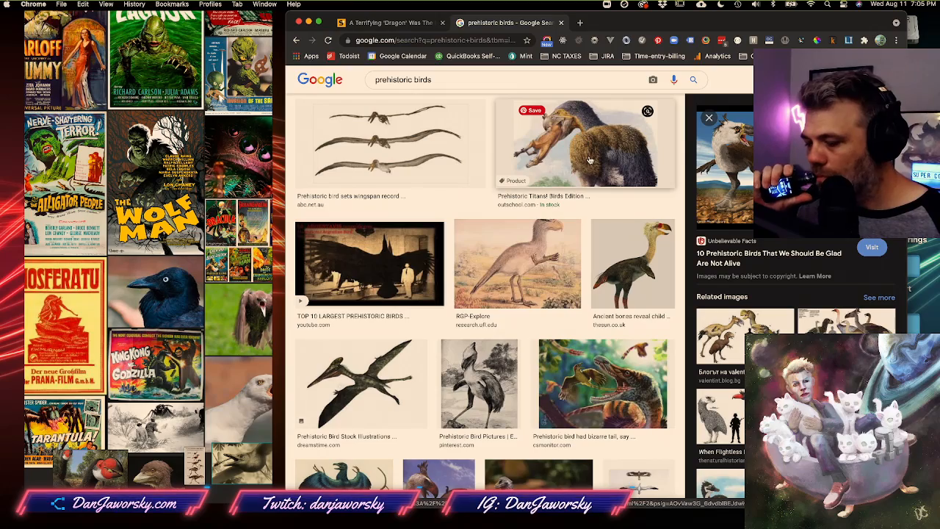
scroll(589, 160, down, 5)
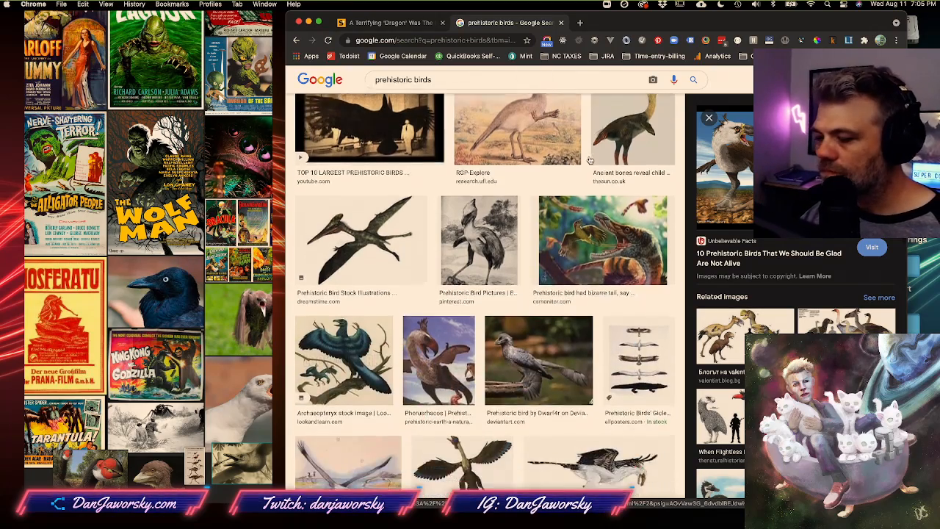
scroll(471, 311, down, 3)
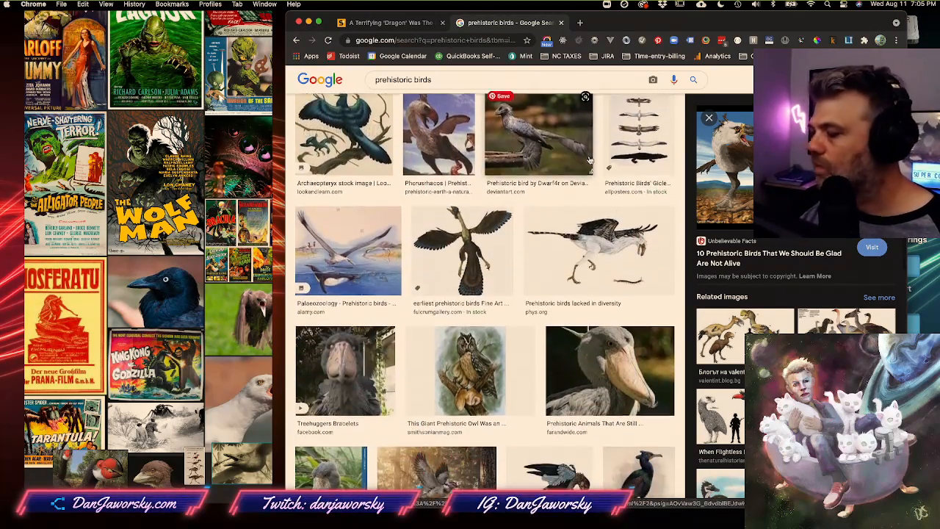
Preview Smithsonian Magazine's giant prehistoric owl and Country Living's dinosaur-bird pictures
click(456, 264)
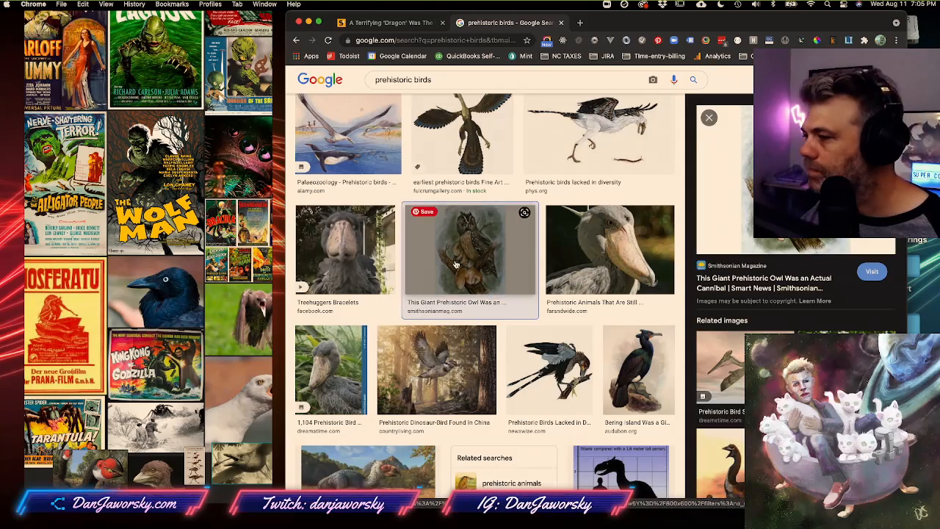
scroll(475, 299, down, 1)
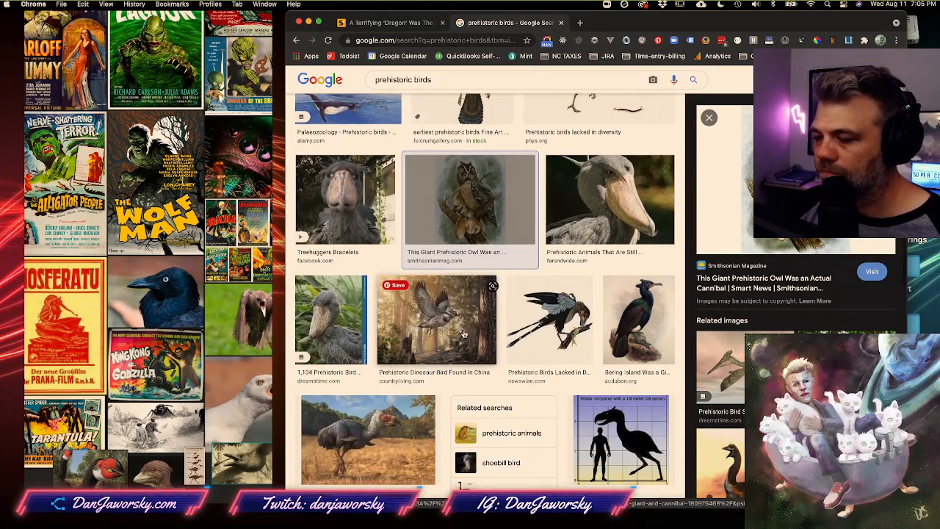
click(439, 330)
Switch to the PureRef board, reposition its window over the browser and widen it to show more references
click(158, 247)
drag(158, 247, 404, 246)
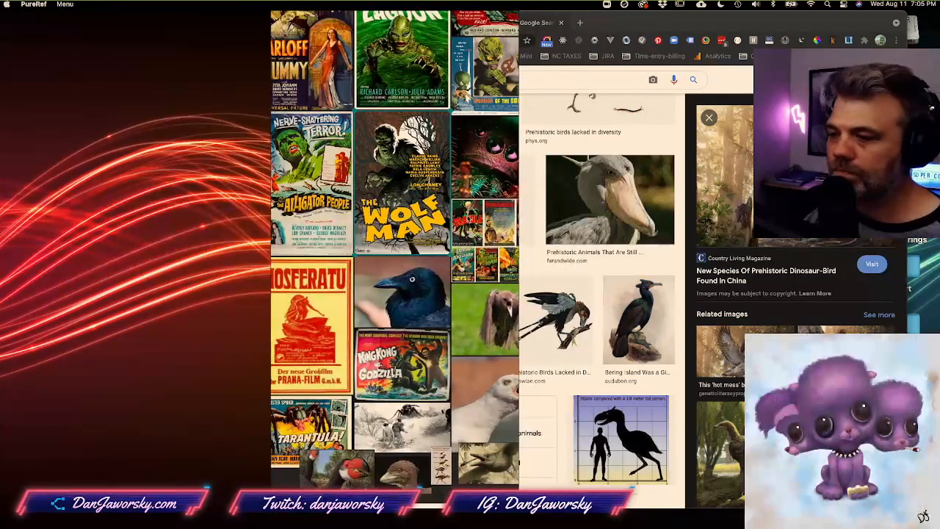
click(521, 218)
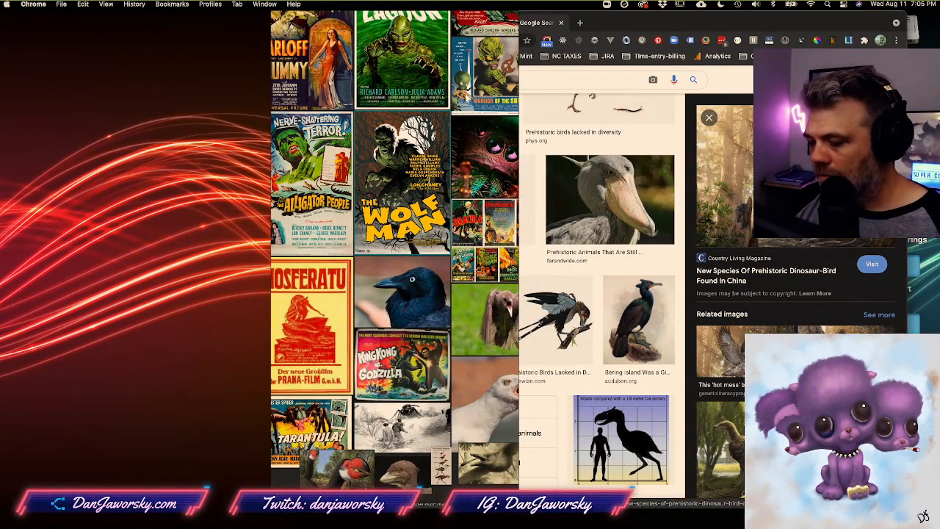
drag(506, 478, 363, 477)
drag(378, 144, 803, 142)
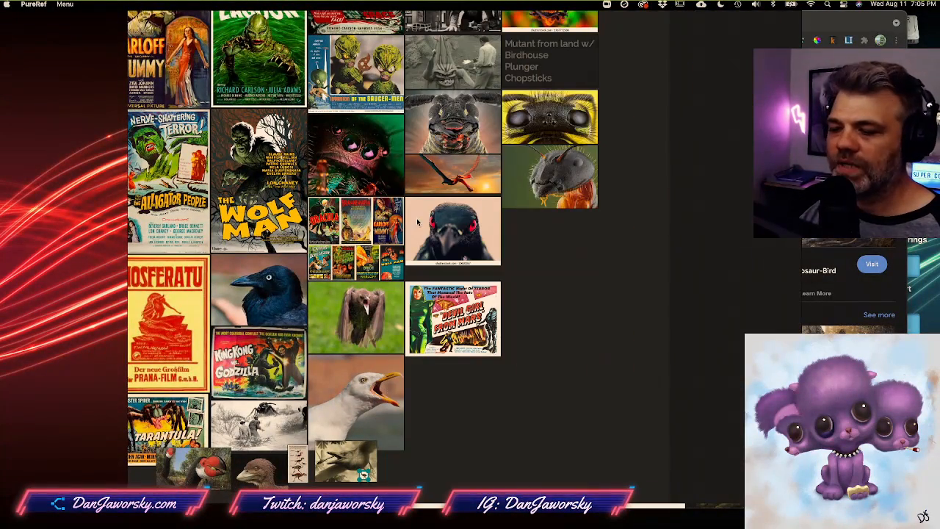
Examine the monster movie posters on the reference board, closing in on Curucu, Beast of the Amazon and The Creature Walks Among Us
scroll(417, 222, left, 9)
scroll(417, 222, up, 4)
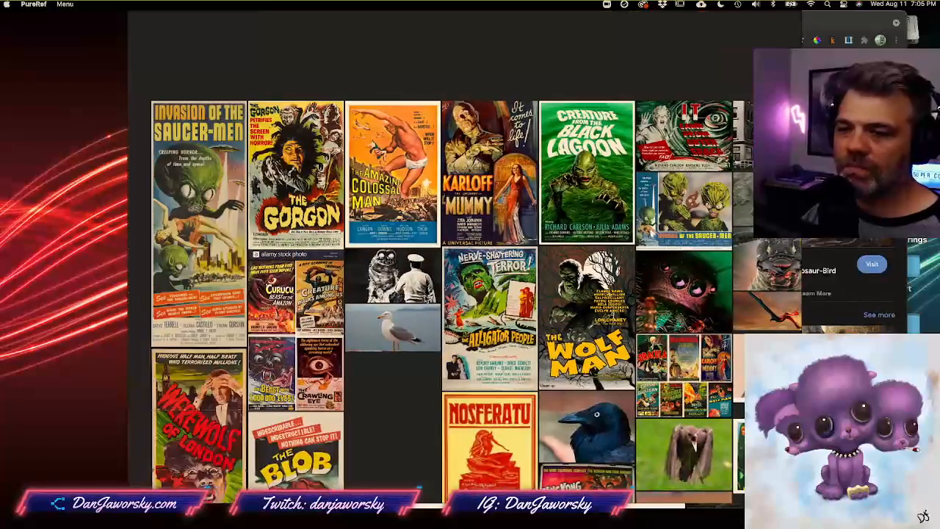
scroll(268, 224, up, 4)
middle_drag(178, 212, 336, 192)
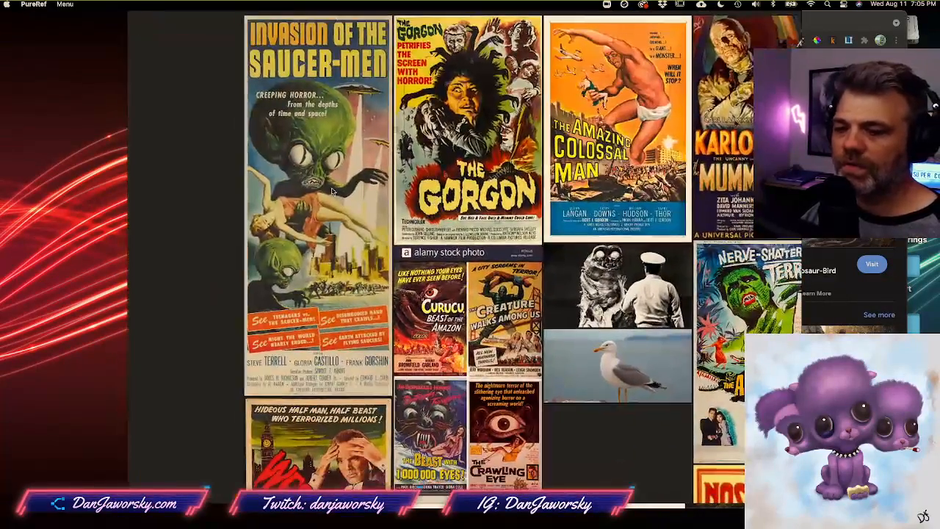
middle_drag(408, 294, 315, 203)
scroll(344, 227, up, 12)
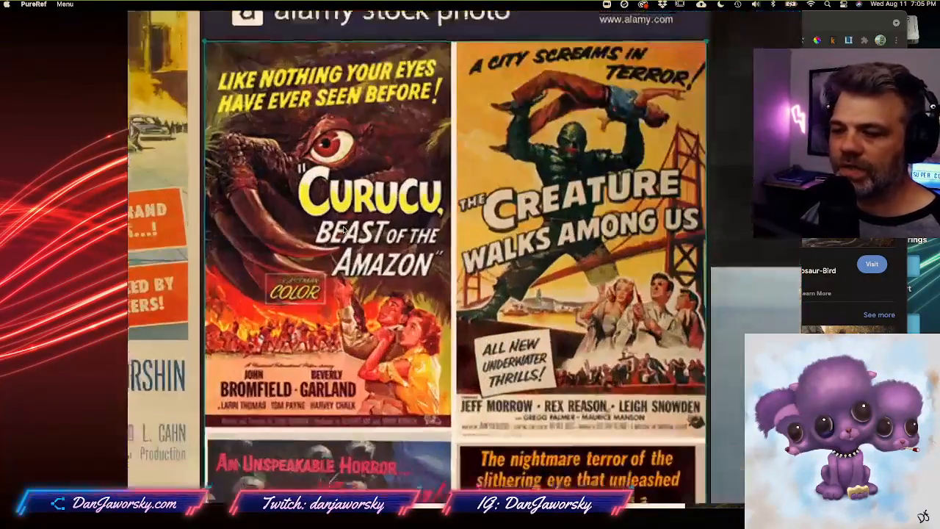
Examine the grouped monster posters on the reference board, closing in on The Beast with 1,000,000 Eyes and The Crawling Eye
scroll(345, 226, down, 10)
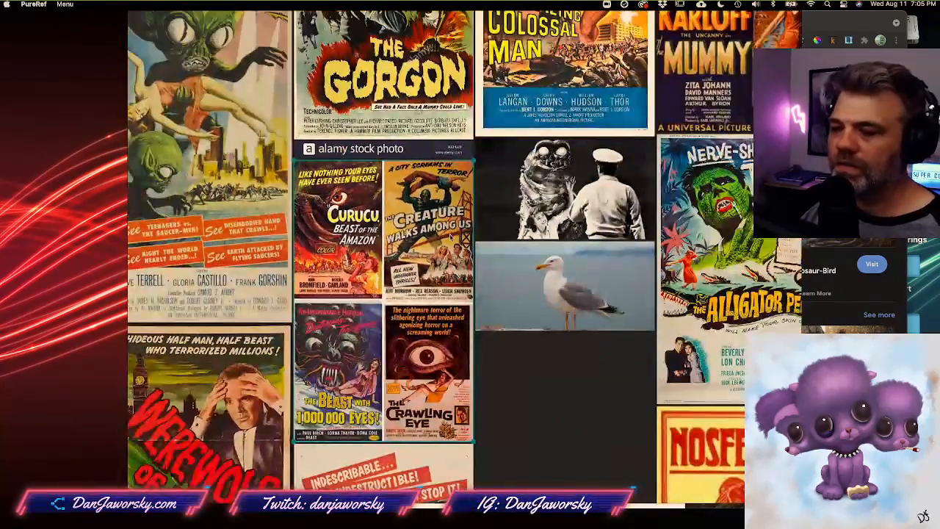
scroll(452, 234, up, 8)
scroll(453, 234, down, 7)
middle_drag(432, 260, 463, 187)
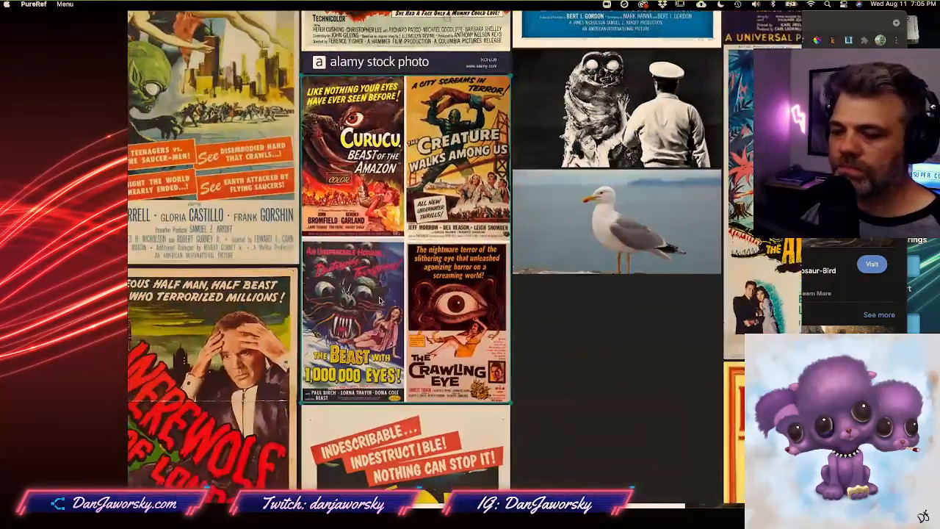
middle_drag(381, 297, 398, 257)
scroll(396, 268, up, 5)
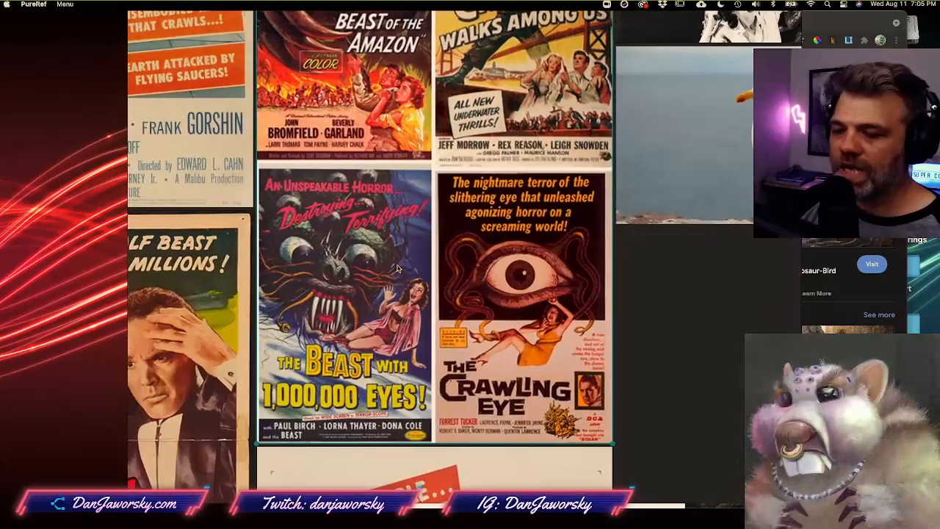
scroll(396, 268, down, 5)
Look over the remaining movie posters and bird photos across the reference board
middle_drag(358, 436, 390, 248)
scroll(390, 250, down, 5)
middle_drag(675, 245, 370, 333)
middle_drag(518, 284, 322, 386)
middle_drag(402, 247, 684, 302)
middle_drag(474, 326, 699, 324)
middle_drag(601, 314, 497, 298)
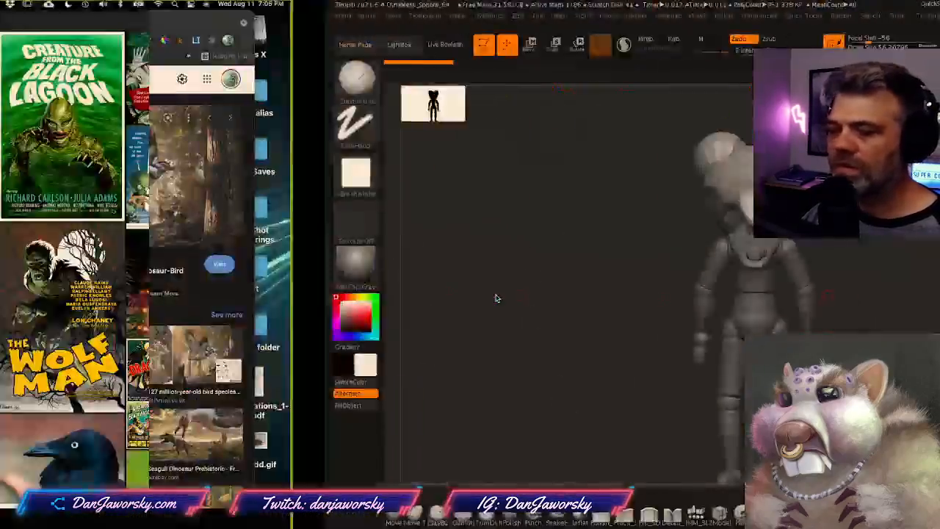
Bring the browser window back into view and narrow the PureRef window so the board and image results sit side by side
key(ctrl+Up)
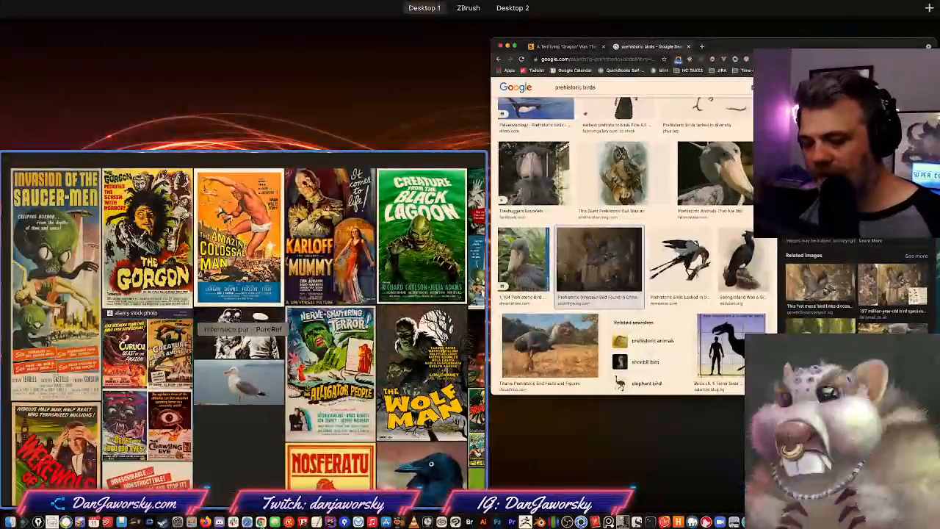
click(541, 78)
drag(573, 64, 415, 60)
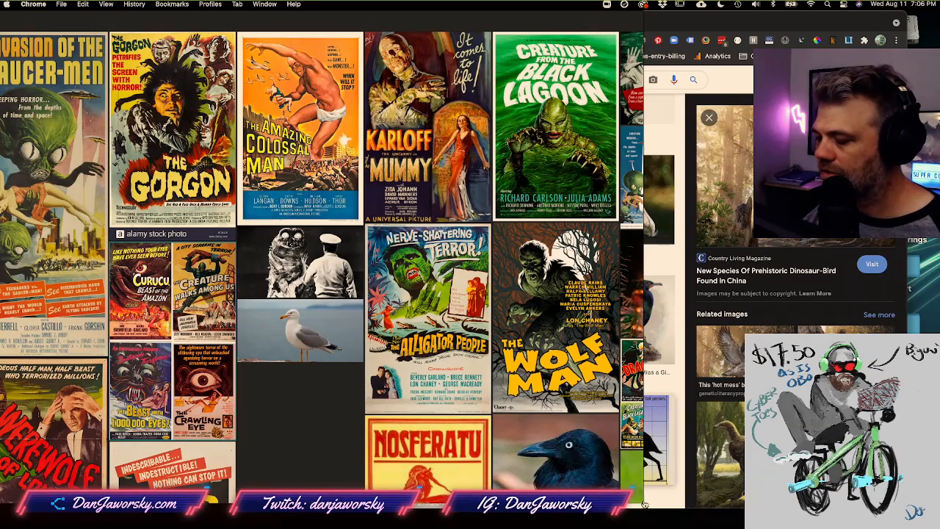
click(639, 354)
drag(642, 353, 222, 355)
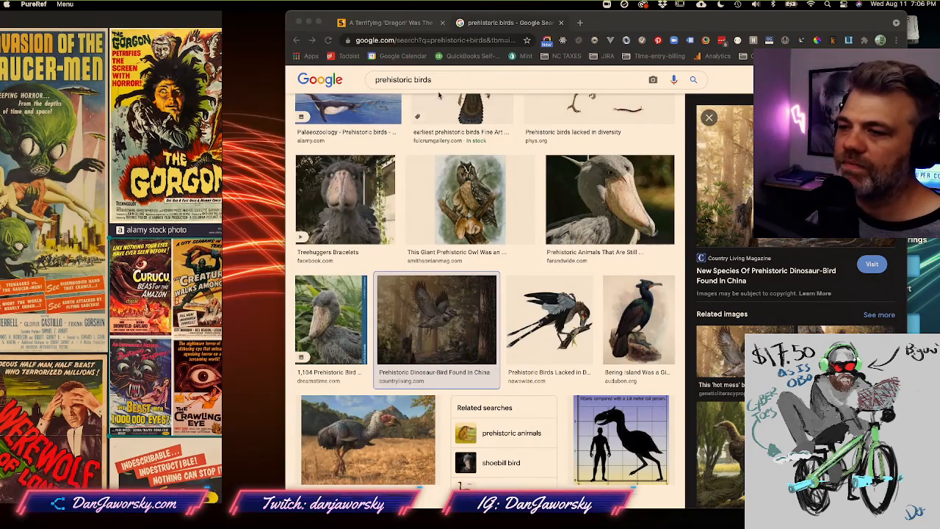
Search Google Images for "b-movie monsters" and add Den of Geek's giant brain picture to the PureRef board
click(448, 80)
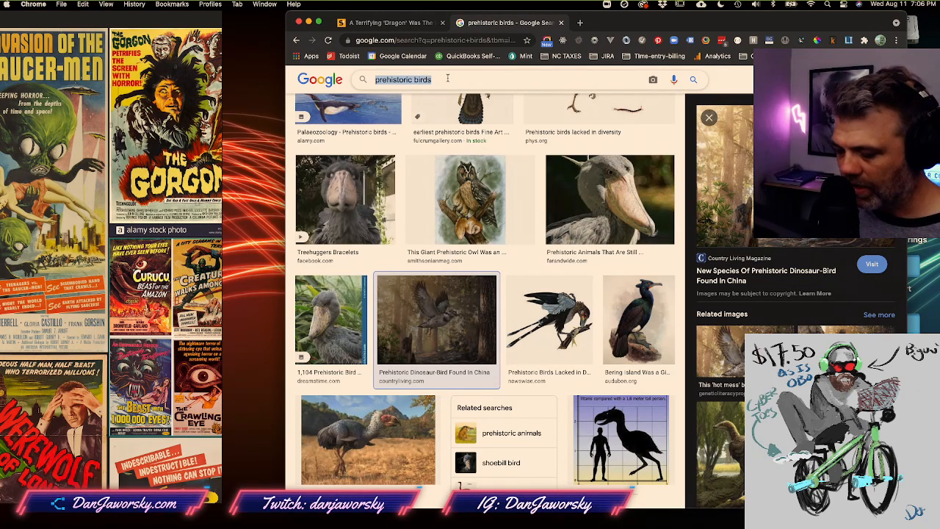
text(b-b)
text(o)
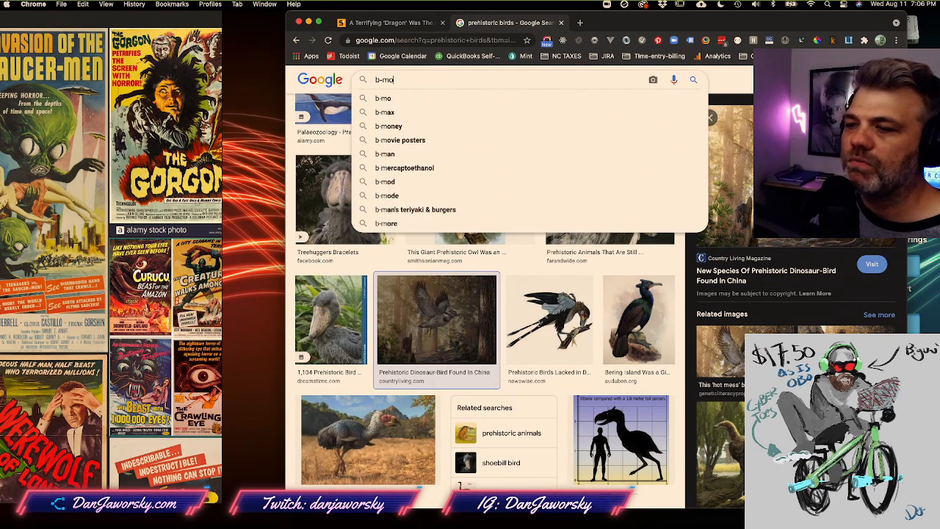
text(vie monsters)
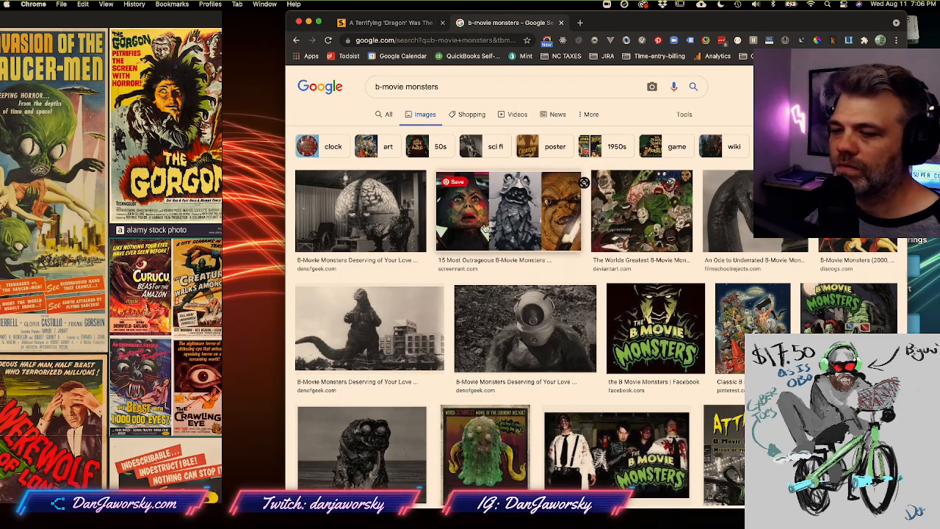
click(364, 217)
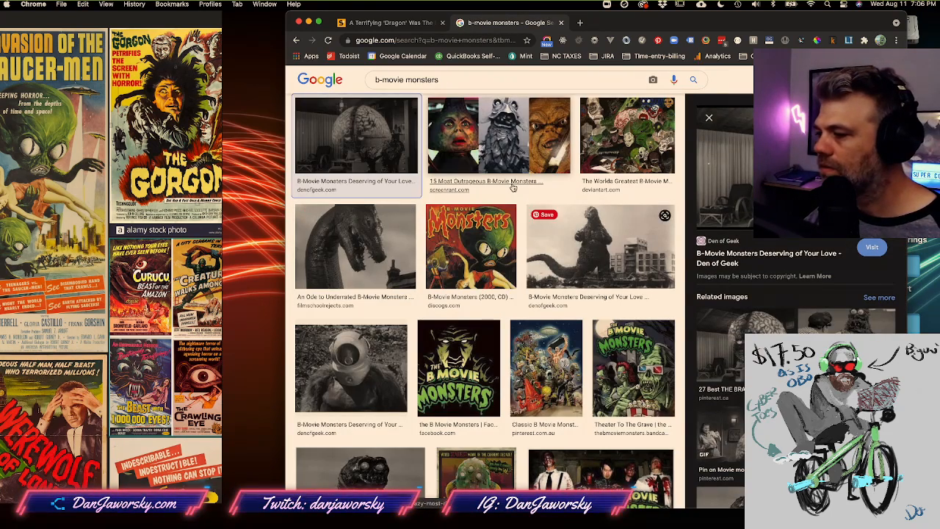
drag(723, 168, 125, 216)
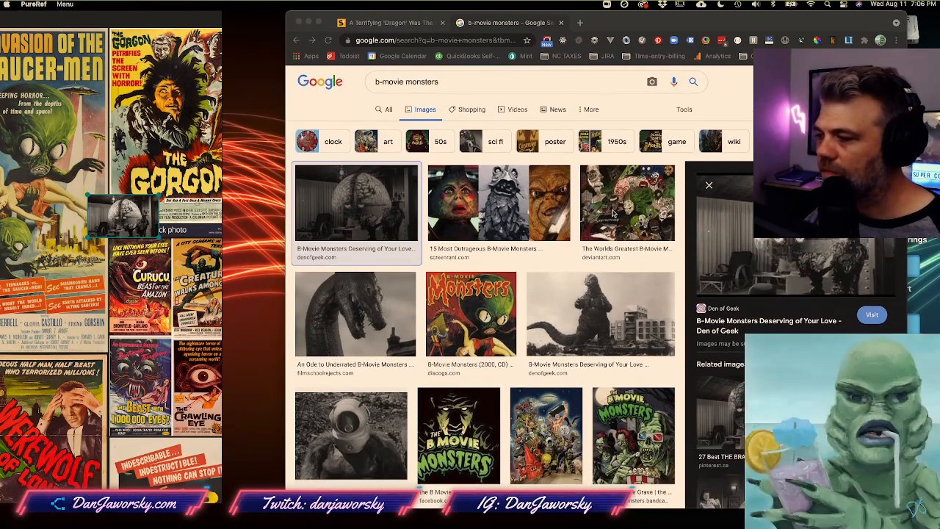
Preview the DeviantArt monster collage, Den of Geek's helmeted ape creature and Little White Lies' sea monster picture
click(613, 214)
click(613, 214)
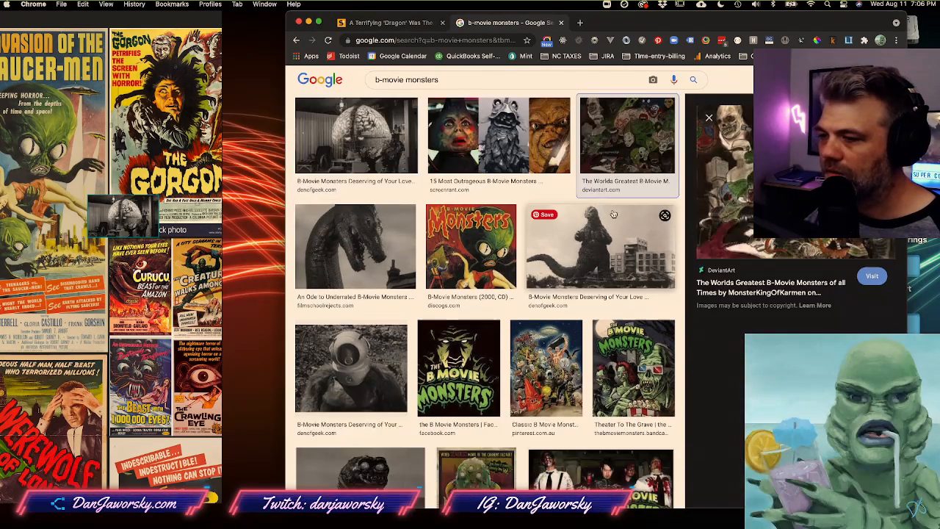
scroll(579, 255, down, 3)
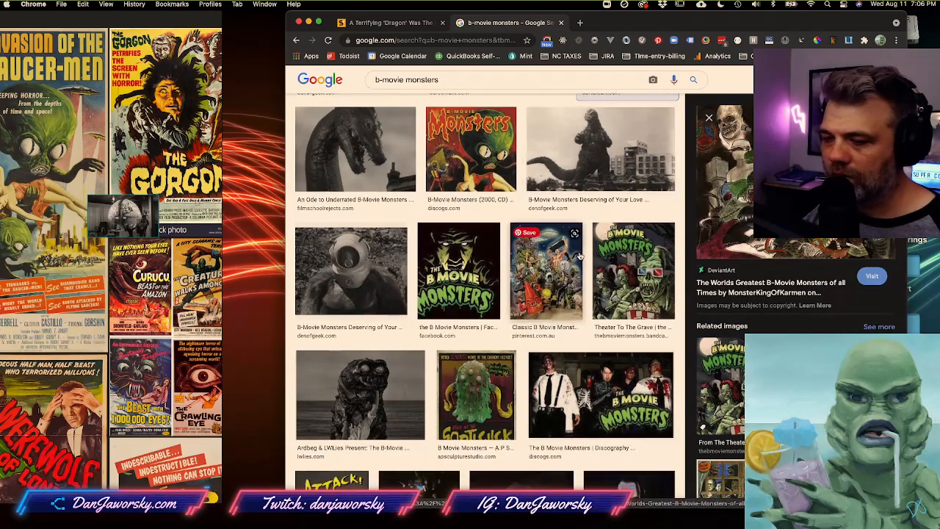
click(367, 275)
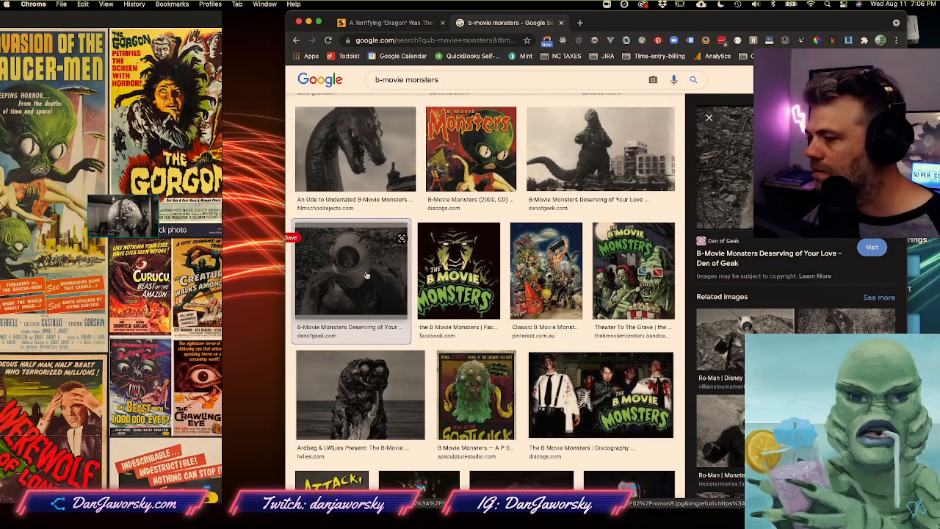
scroll(796, 330, down, 2)
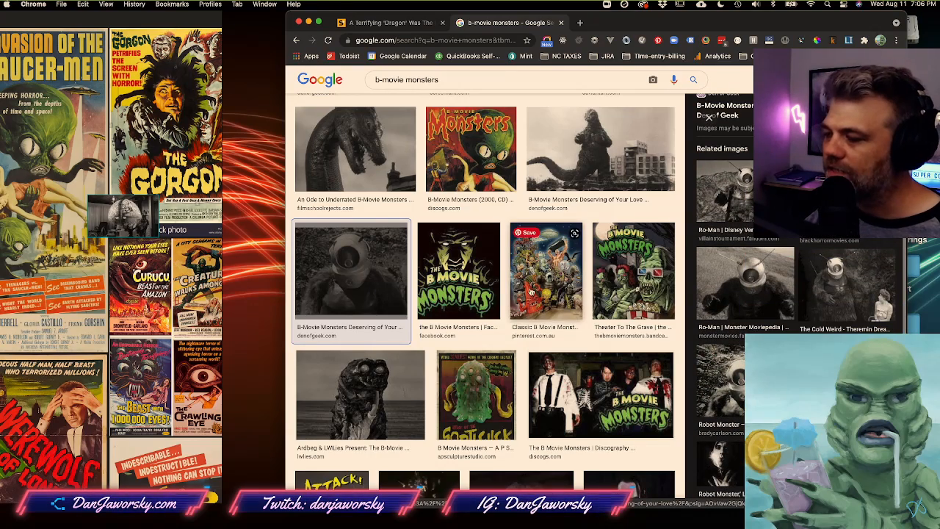
scroll(554, 286, down, 3)
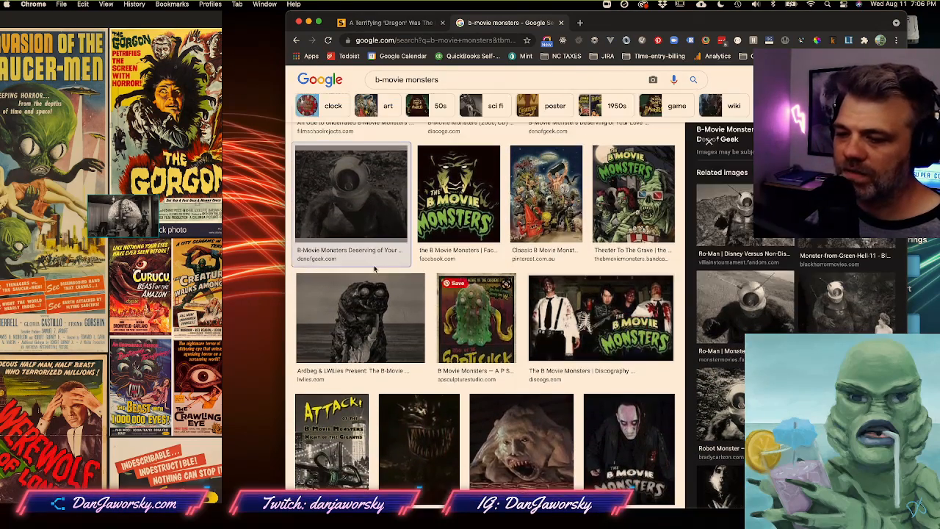
scroll(382, 315, up, 1)
click(382, 323)
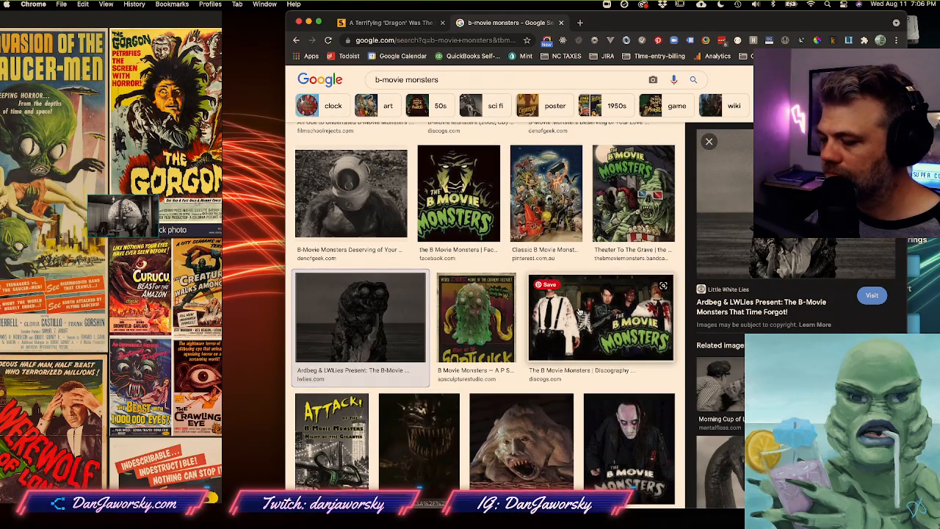
Preview the Pinterest leaping beast, the Digital Spy tree monster and its related Original Cinemaniac picture
scroll(432, 354, down, 3)
scroll(432, 354, down, 4)
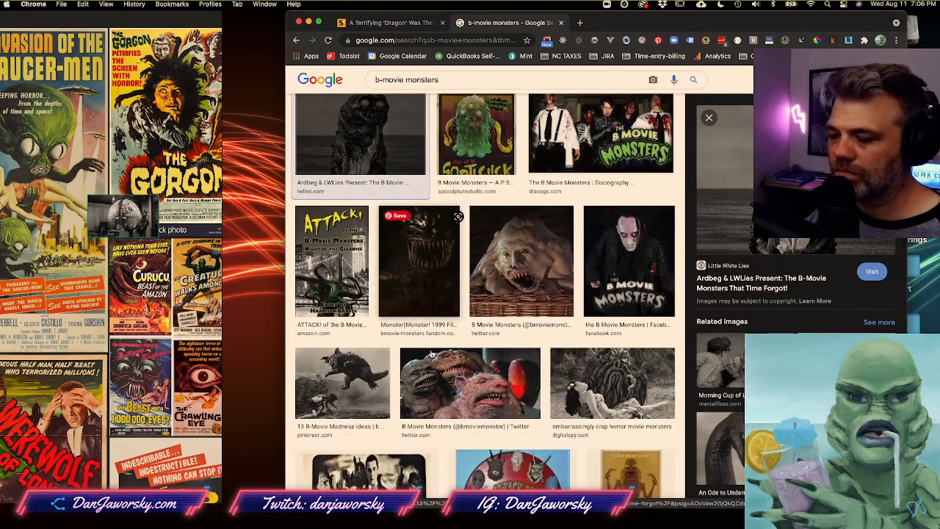
scroll(432, 354, down, 3)
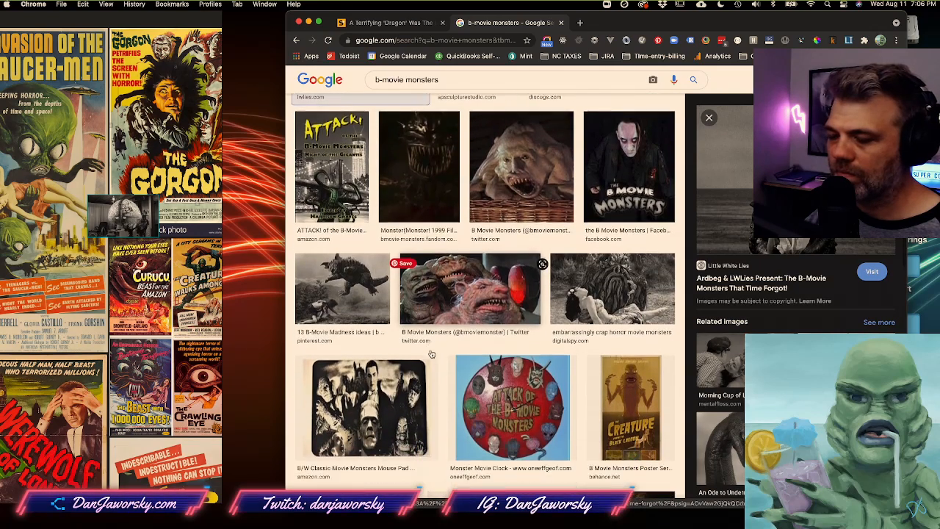
click(344, 248)
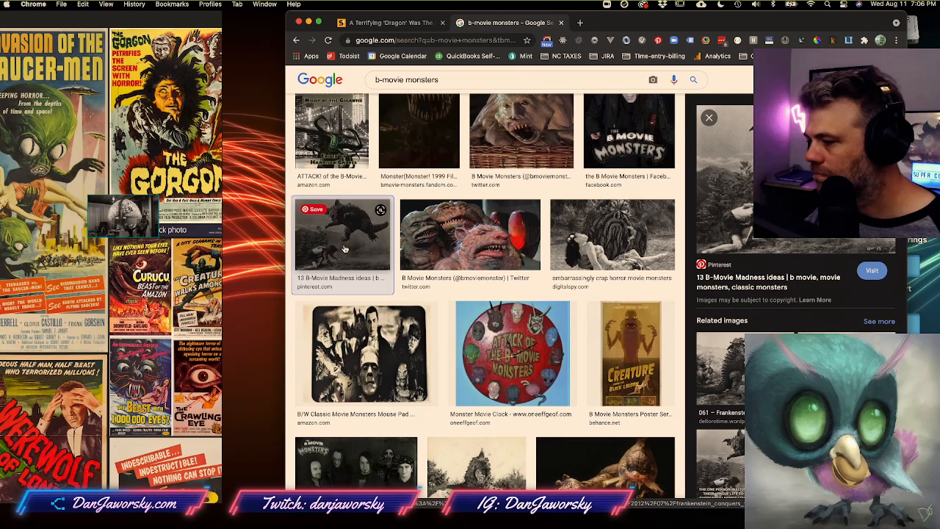
click(633, 240)
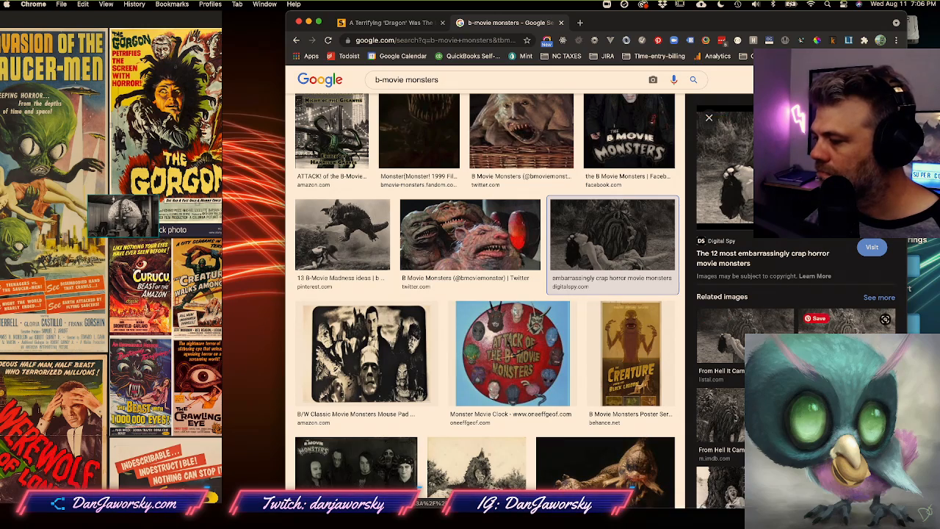
click(845, 340)
scroll(558, 338, down, 5)
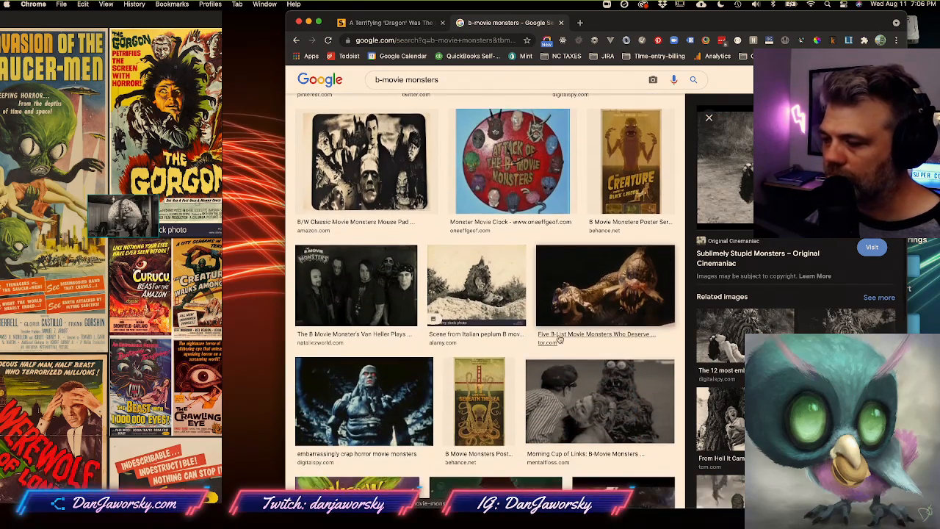
Find the Pinterest classic horror photo of a clawed monster holding a woman and add it to the PureRef board
scroll(559, 338, down, 1)
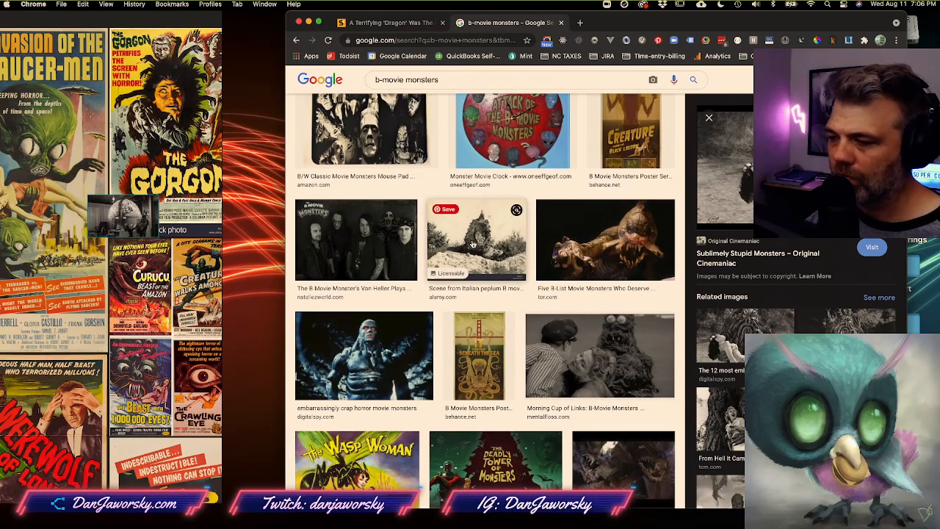
scroll(478, 249, down, 4)
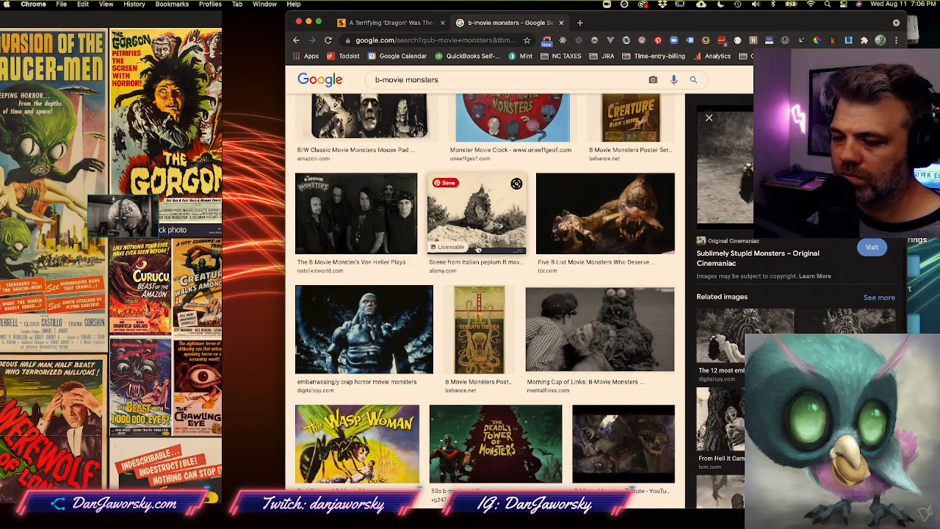
scroll(478, 249, down, 5)
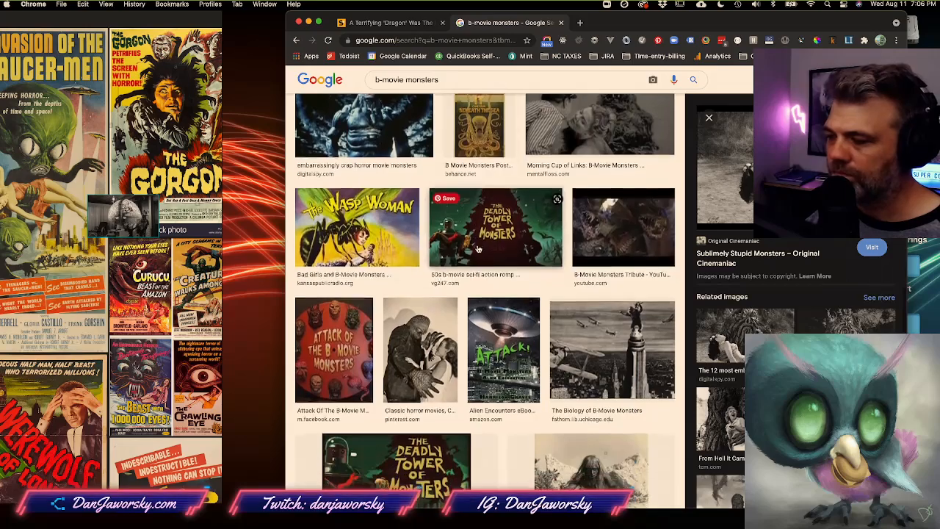
click(420, 269)
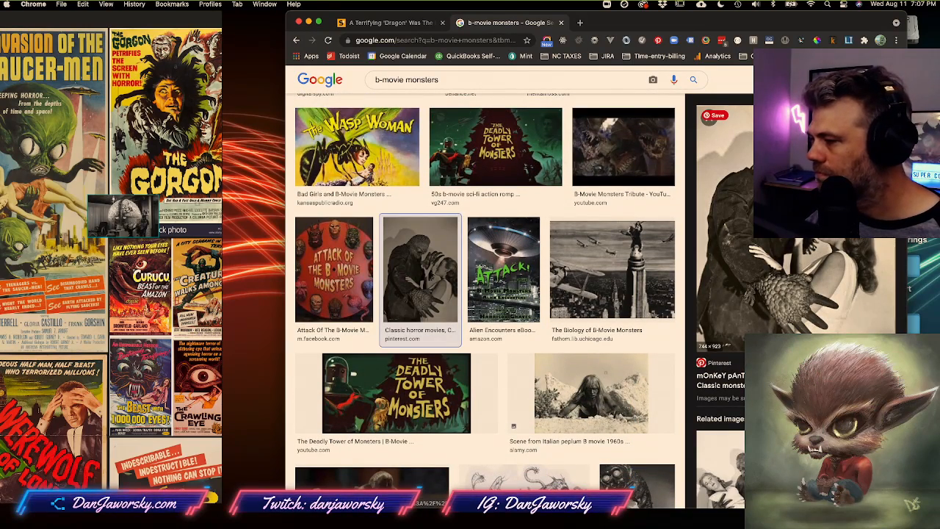
drag(734, 221, 157, 364)
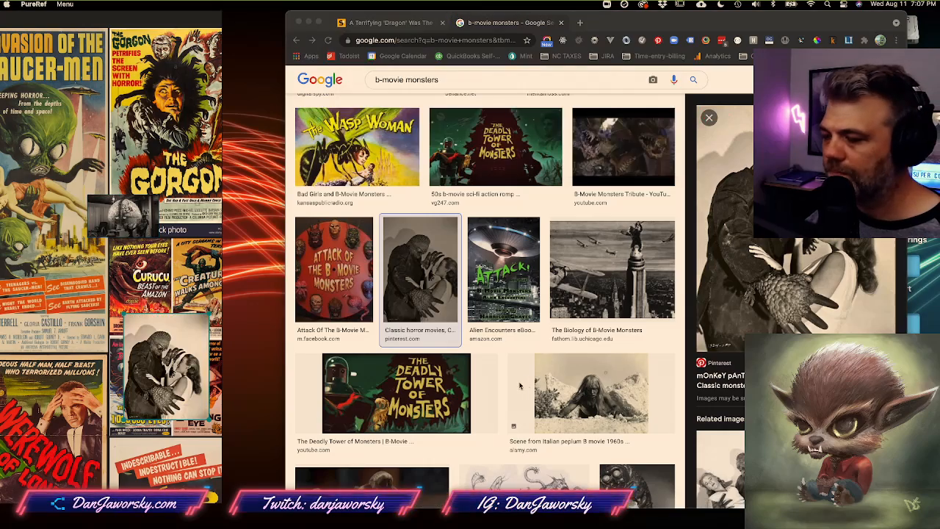
Examine further b-movie monster image results for useful creature designs
scroll(519, 385, down, 1)
click(514, 340)
scroll(514, 338, down, 4)
scroll(514, 338, down, 3)
scroll(514, 337, down, 2)
scroll(514, 337, down, 1)
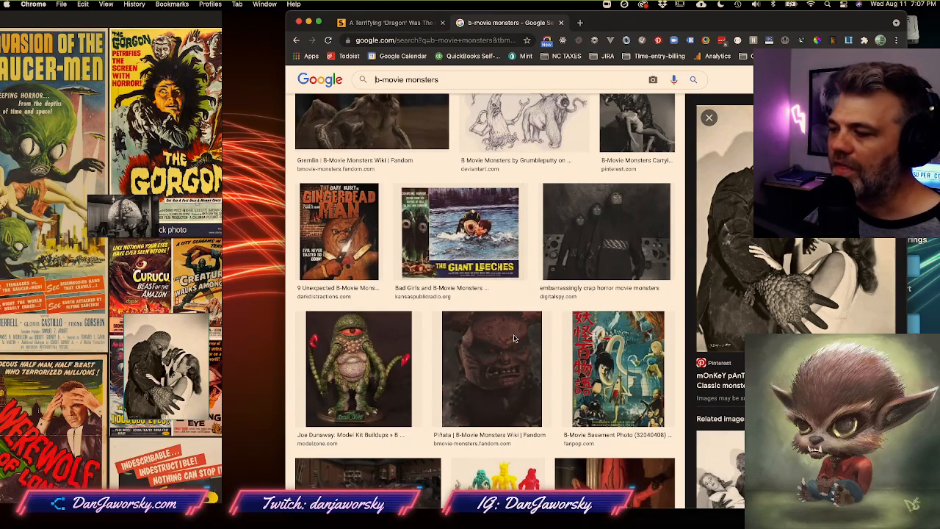
scroll(514, 338, down, 2)
scroll(366, 289, down, 2)
scroll(366, 288, down, 2)
scroll(361, 220, down, 2)
Preview the Showbiz Cheat Sheet and Monsters and Stuff pictures and check the results that follow them
click(359, 211)
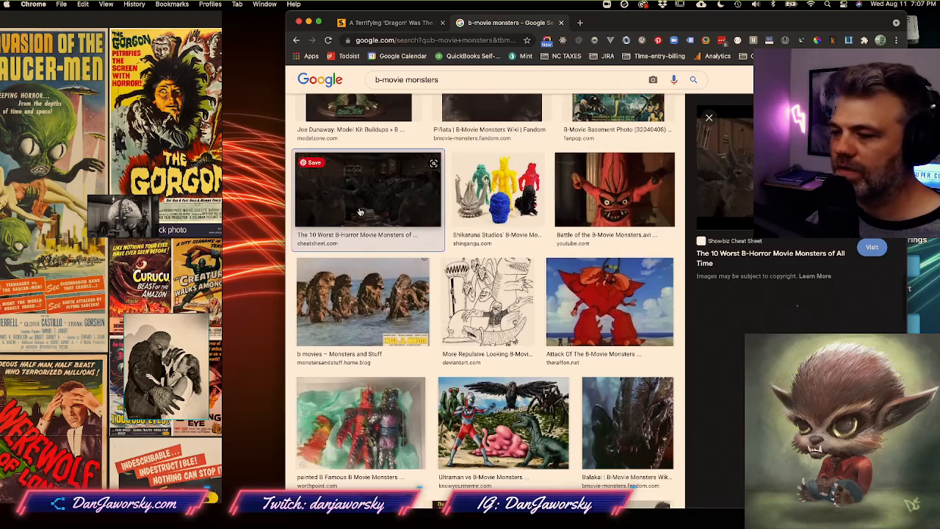
scroll(404, 249, down, 2)
click(409, 254)
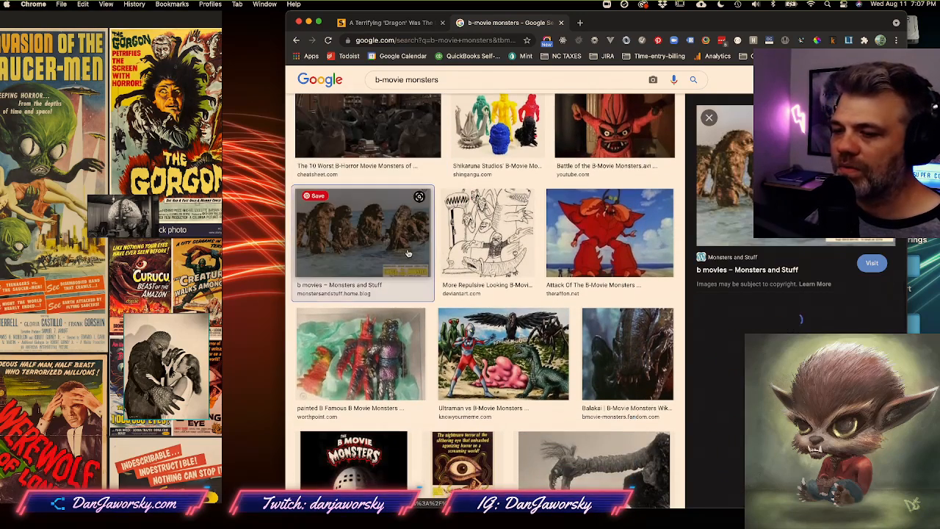
scroll(408, 253, down, 1)
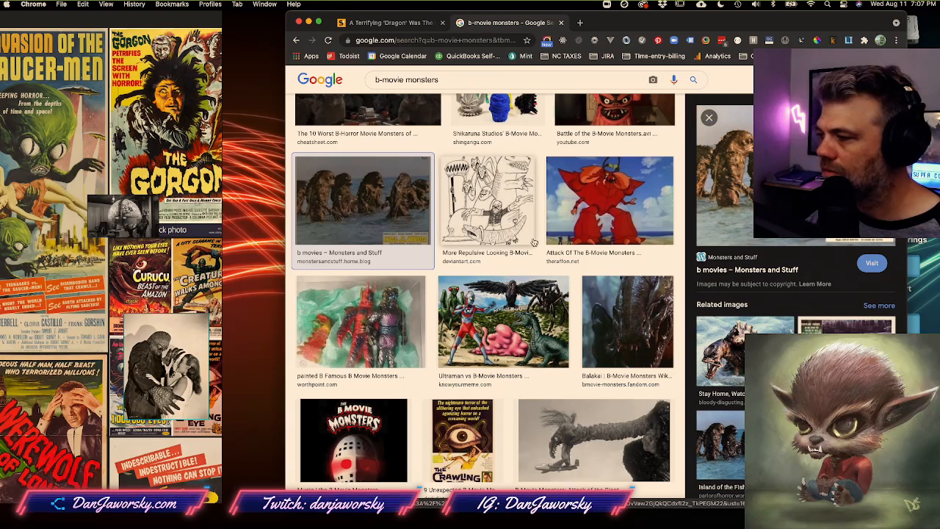
scroll(534, 242, down, 5)
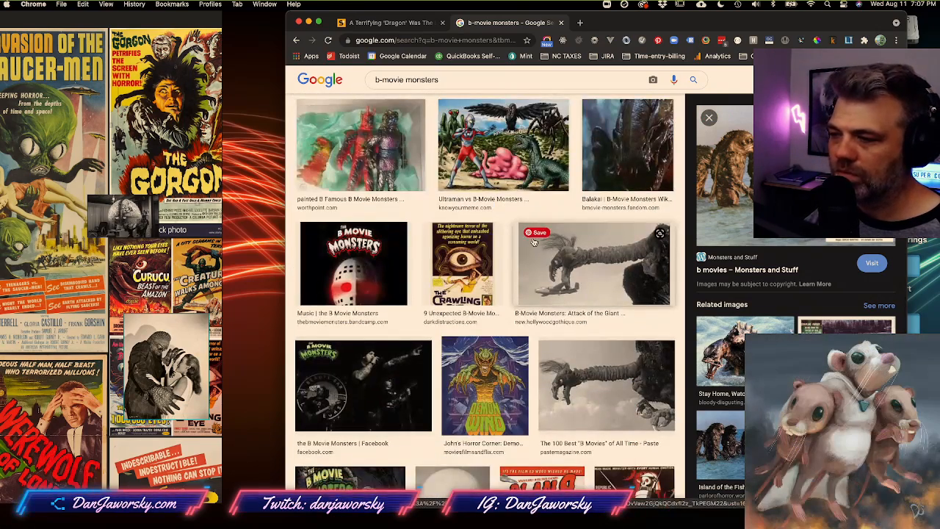
Widen the browser window and reposition it beside the PureRef board
drag(673, 31, 549, 32)
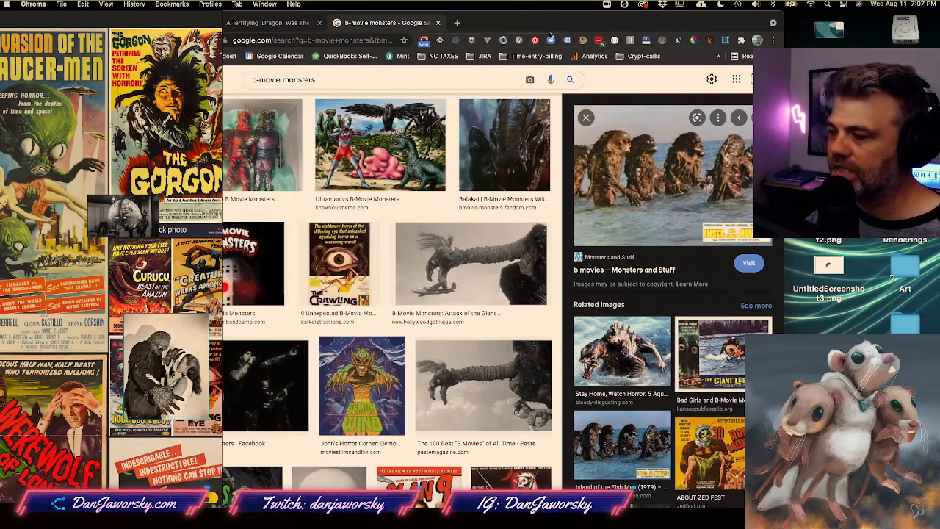
drag(784, 191, 914, 191)
drag(531, 28, 643, 27)
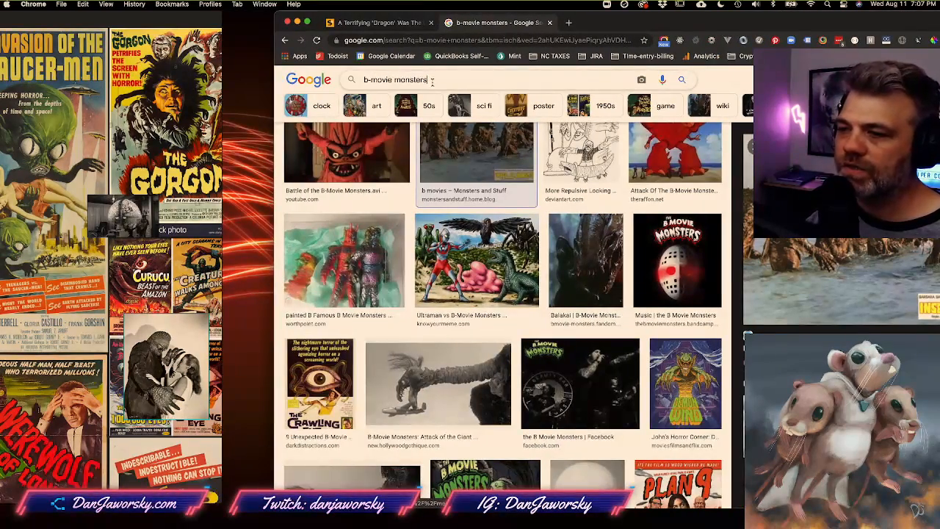
Extend the image search to "b-movie monsters roger corman" and run it
click(437, 80)
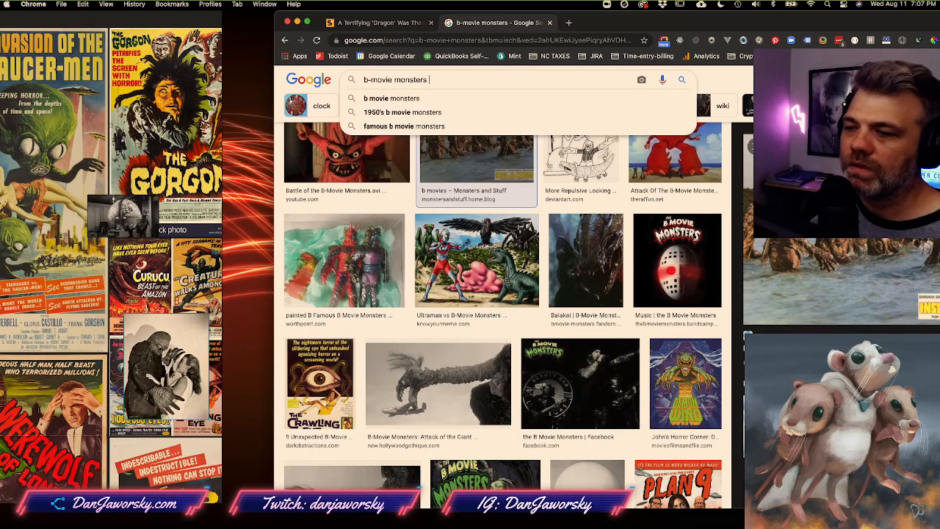
text(roger)
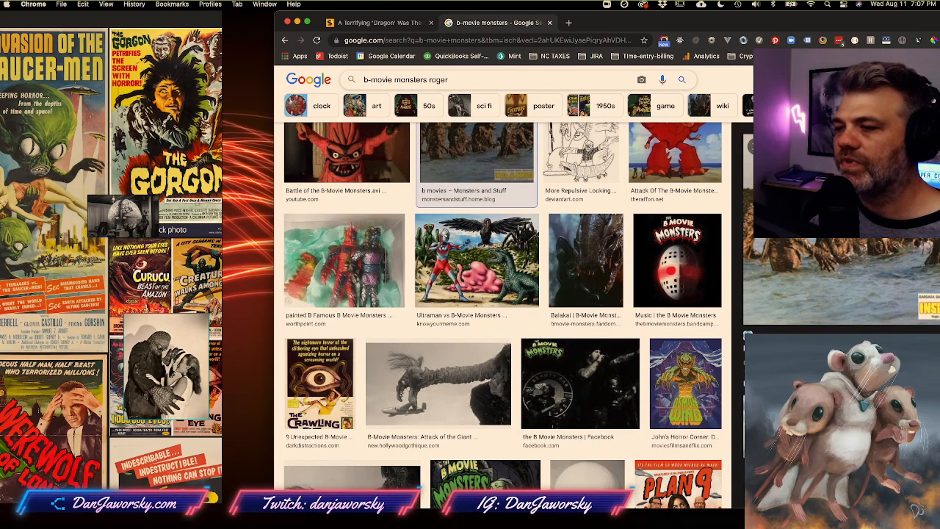
text( corman)
key(Return)
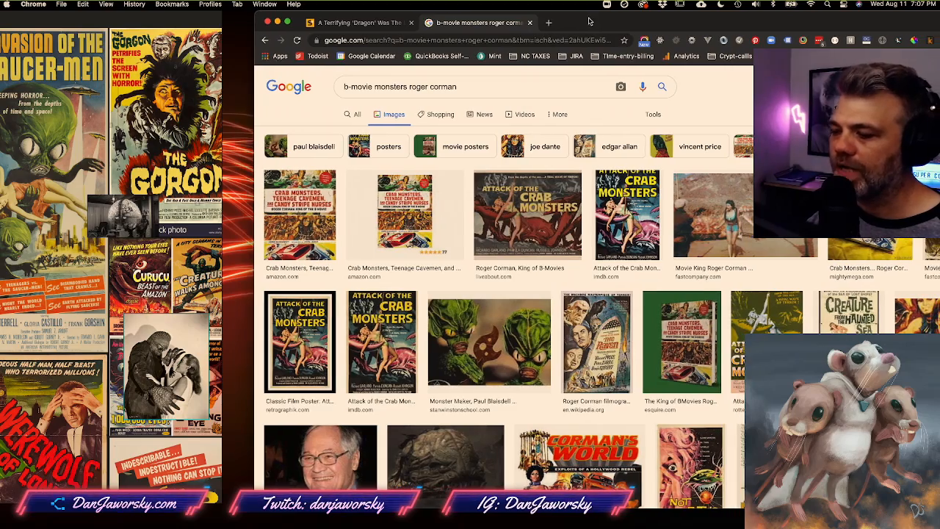
Preview the Attack of the Crab Monsters, Teenage Caveman and Crab Monsters book images, shifting the browser window to see them
scroll(529, 221, down, 1)
click(537, 194)
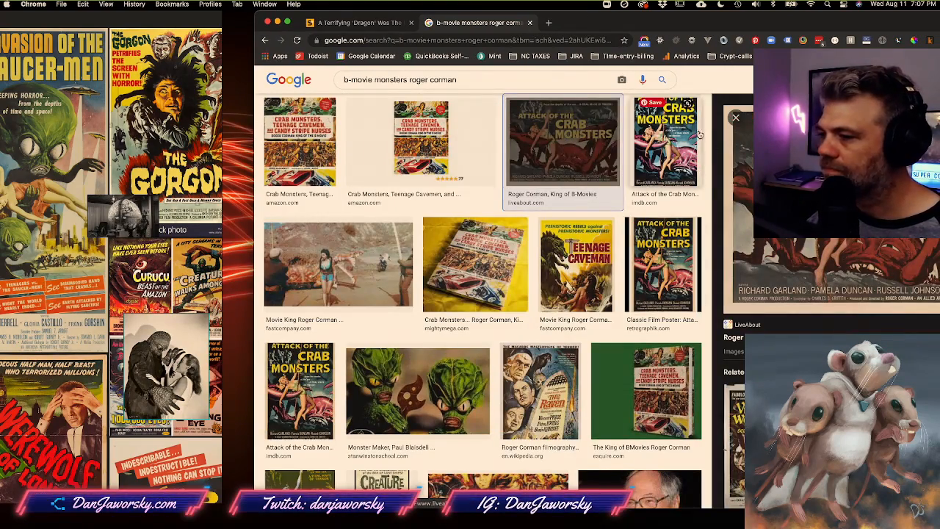
click(665, 147)
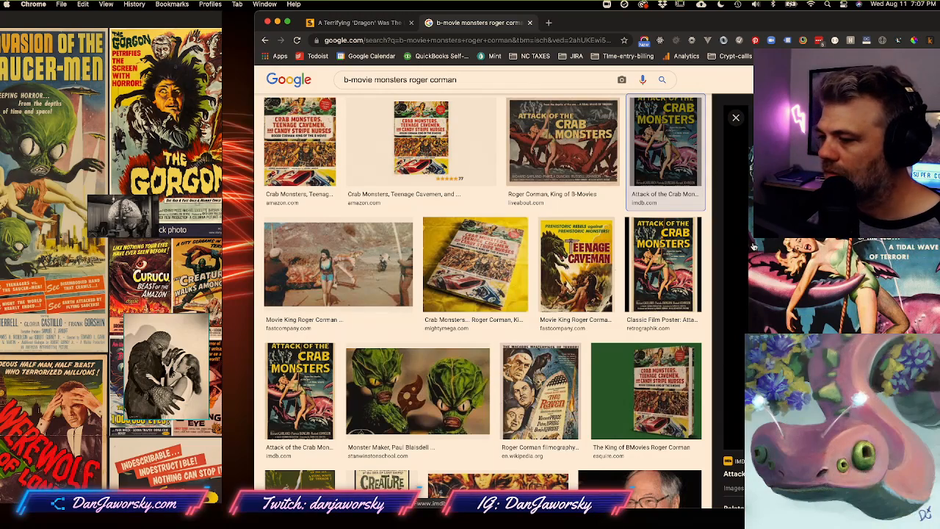
click(568, 265)
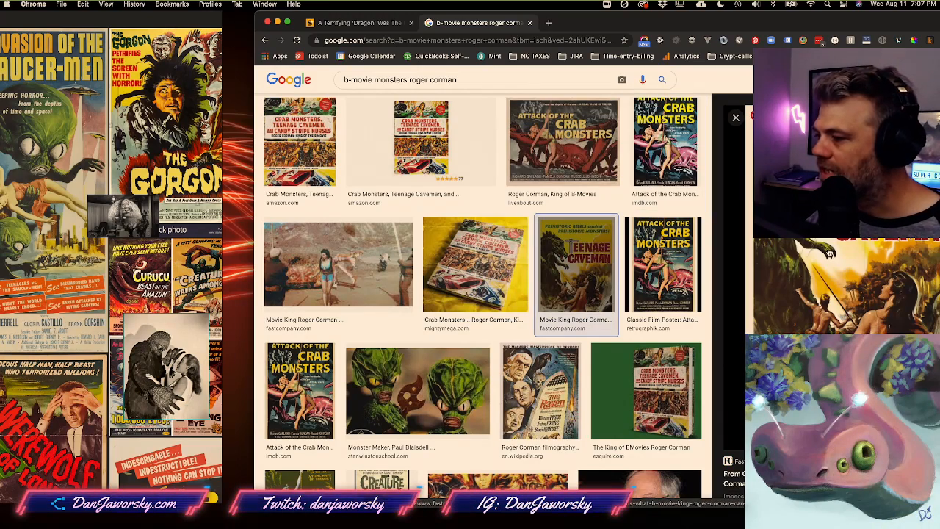
drag(733, 20, 674, 20)
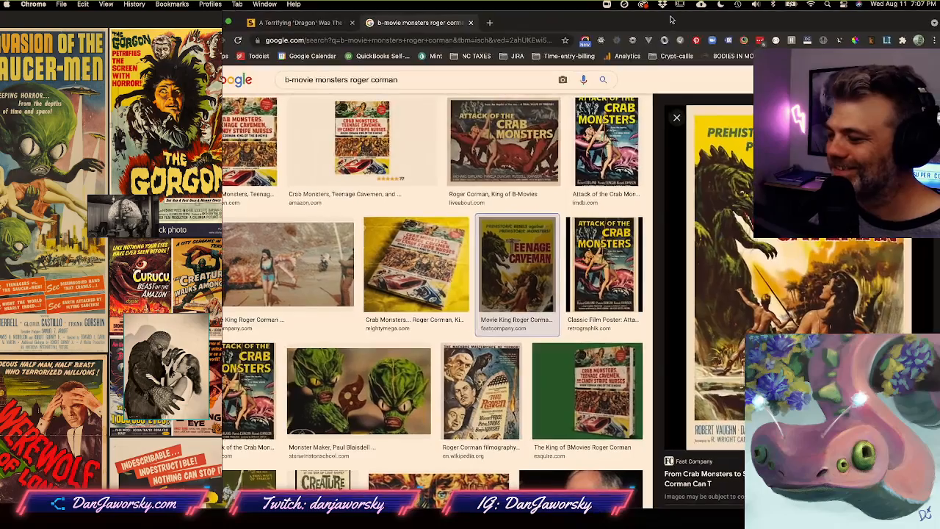
click(602, 268)
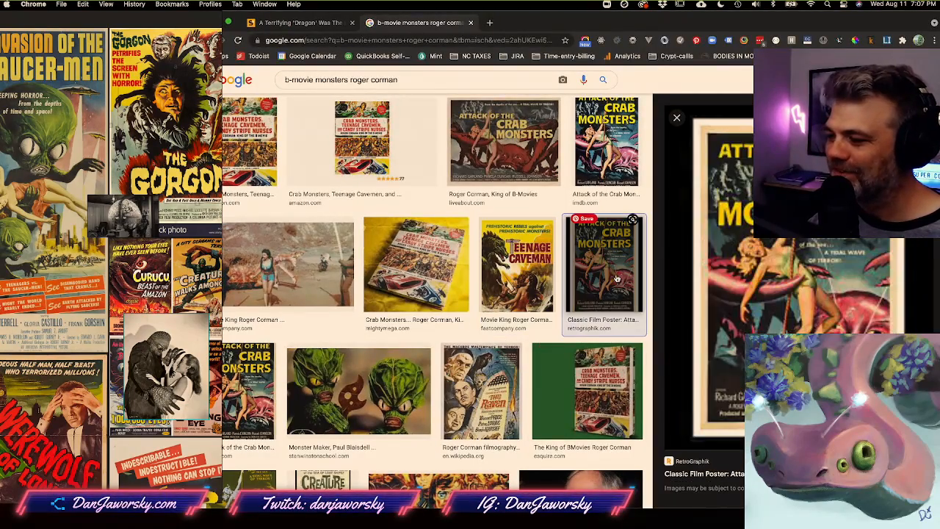
click(419, 280)
scroll(396, 279, down, 3)
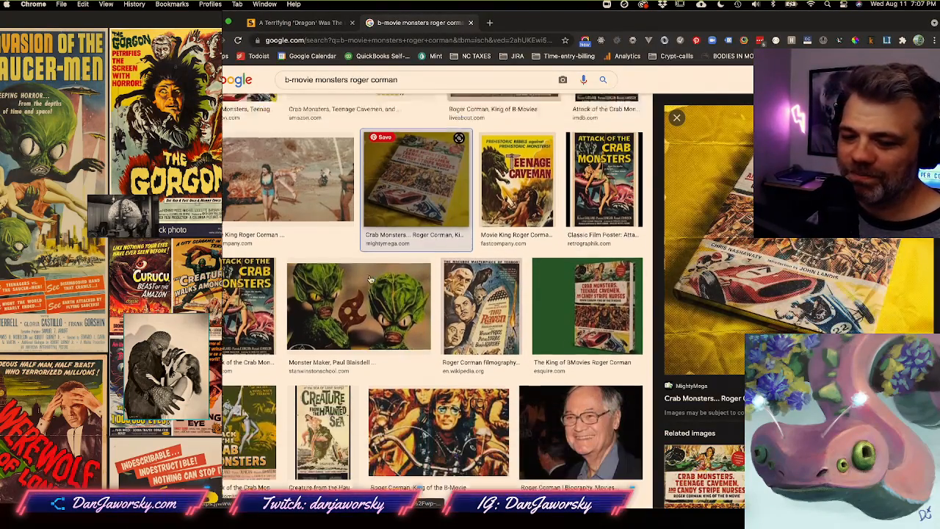
scroll(370, 274, down, 1)
drag(527, 20, 550, 21)
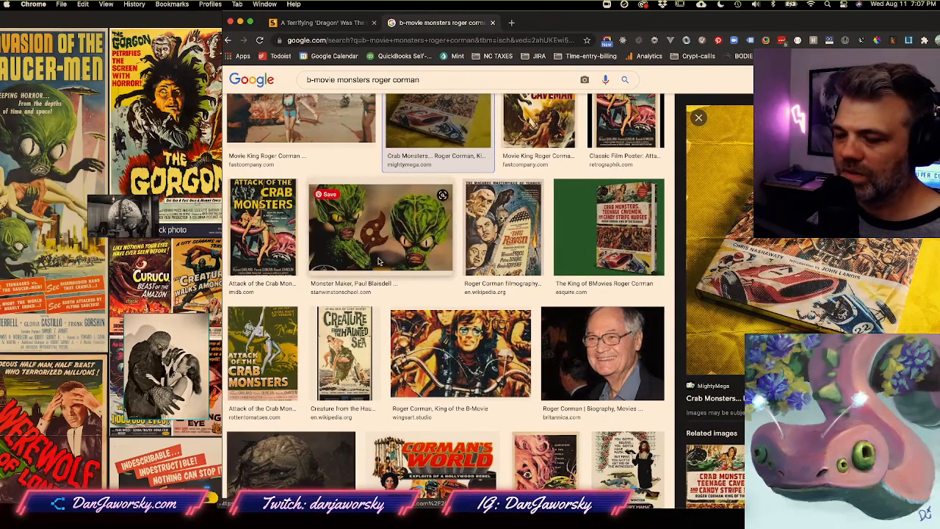
Open the Stan Winston School article on Roger Corman's monster maker in a new tab and highlight Paul Blaisdell's name
mouse_move(408, 287)
mouse_down()
mouse_move(383, 287)
mouse_move(396, 286)
mouse_up()
super+click(390, 286)
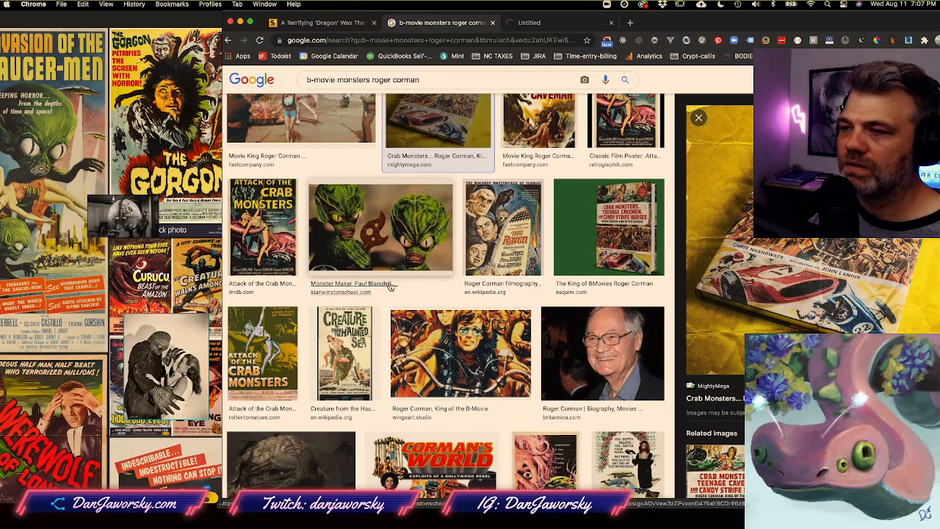
click(539, 23)
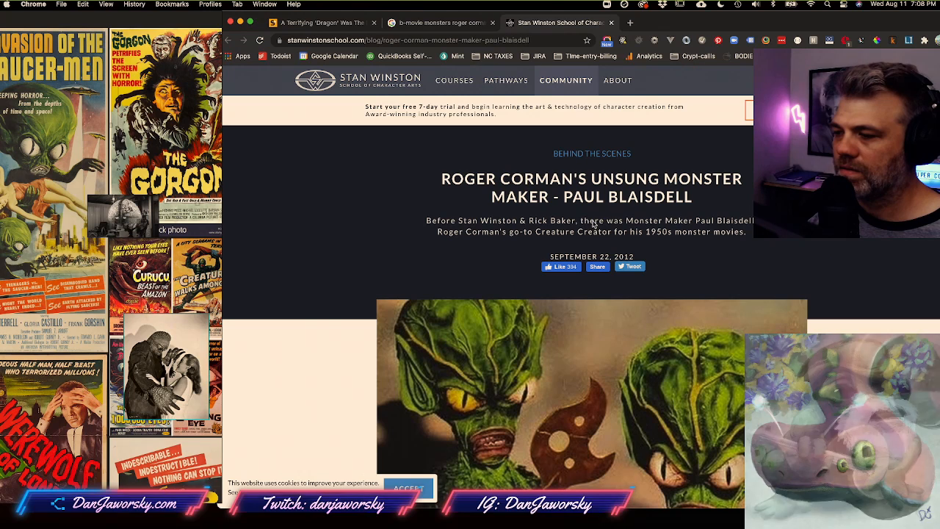
drag(693, 222, 756, 222)
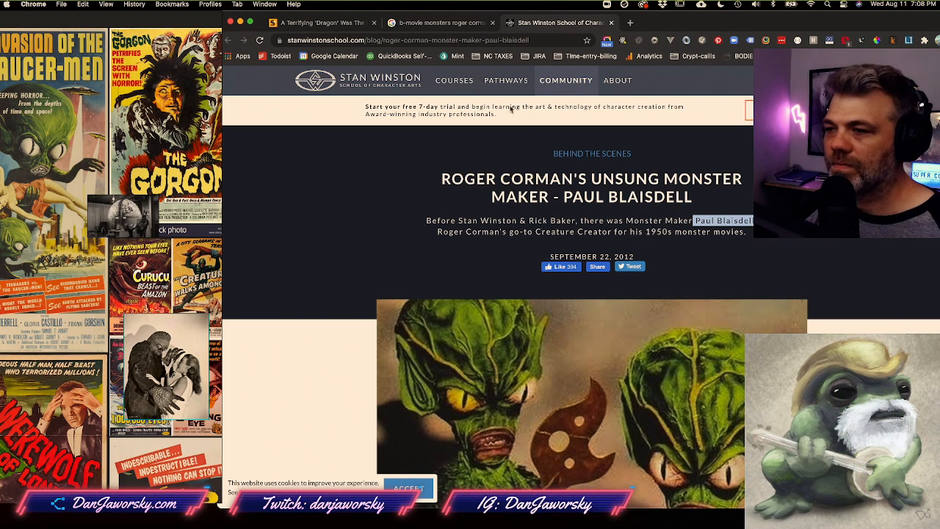
Search Google for "paul blaisdell" and show the image results
click(507, 42)
text(paul blaisdell)
key(Return)
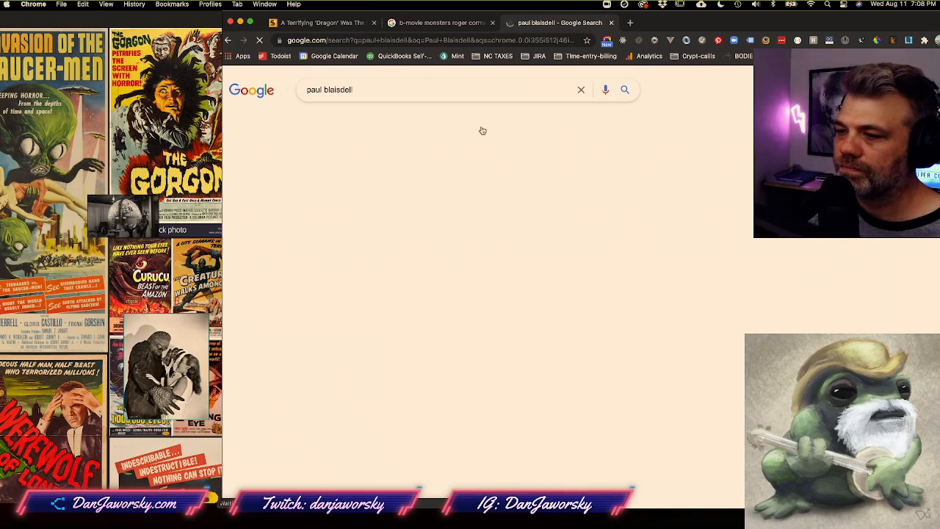
click(400, 124)
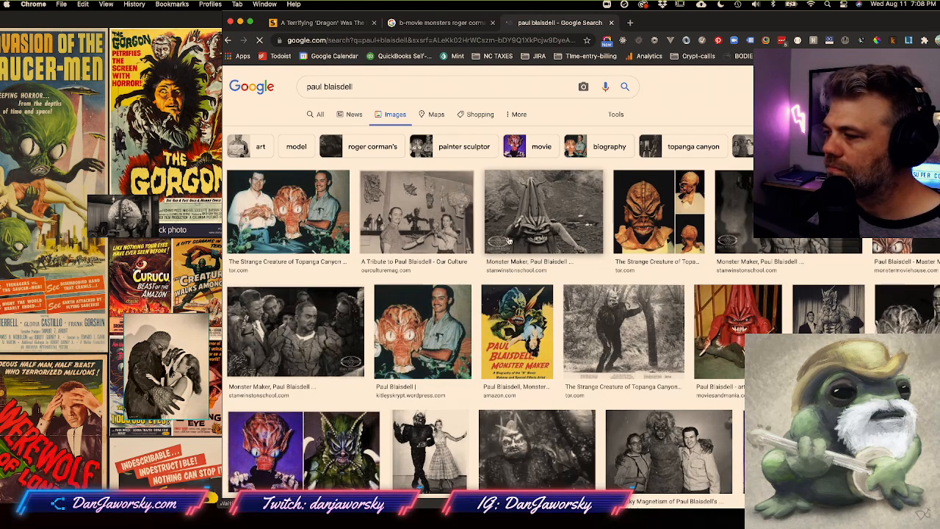
Preview the dark Stan Winston School monster photo and examine the Paul Blaisdell image results for creature suit designs
click(724, 227)
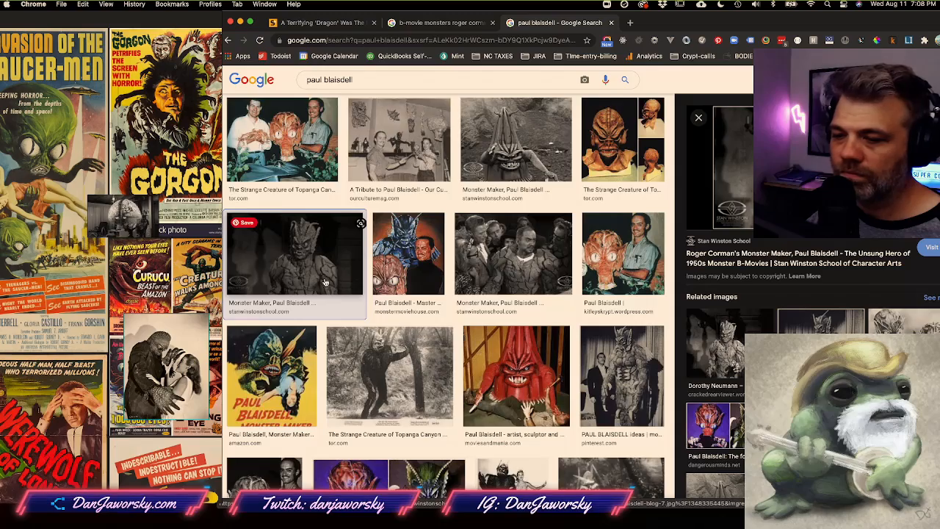
scroll(388, 266, down, 3)
scroll(411, 241, down, 1)
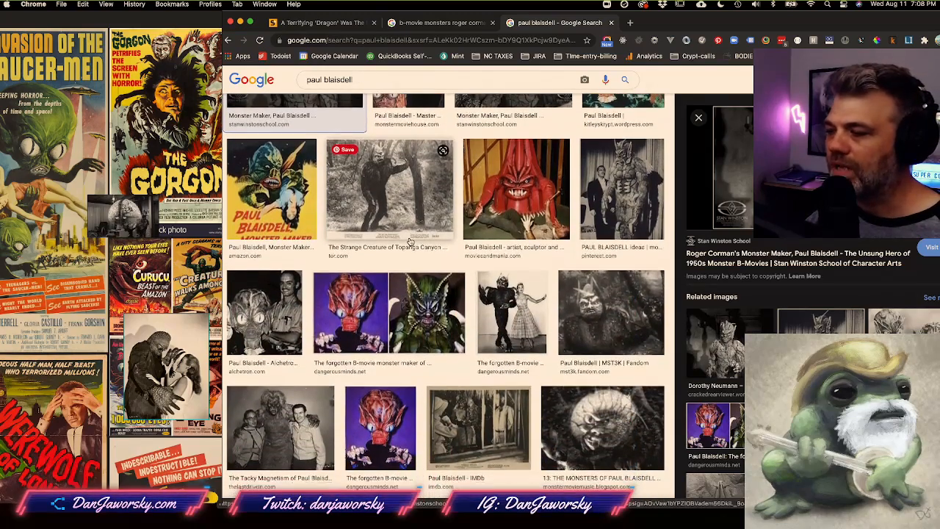
scroll(410, 241, down, 2)
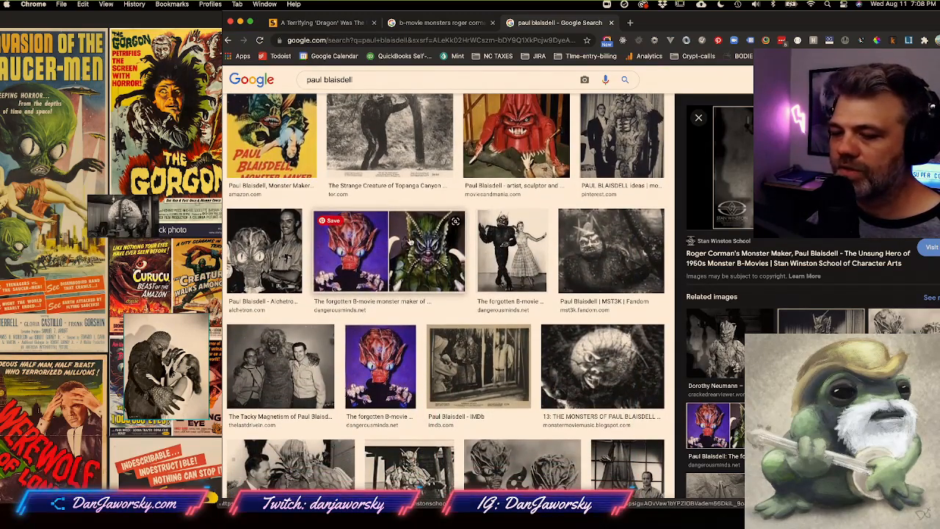
scroll(394, 247, down, 3)
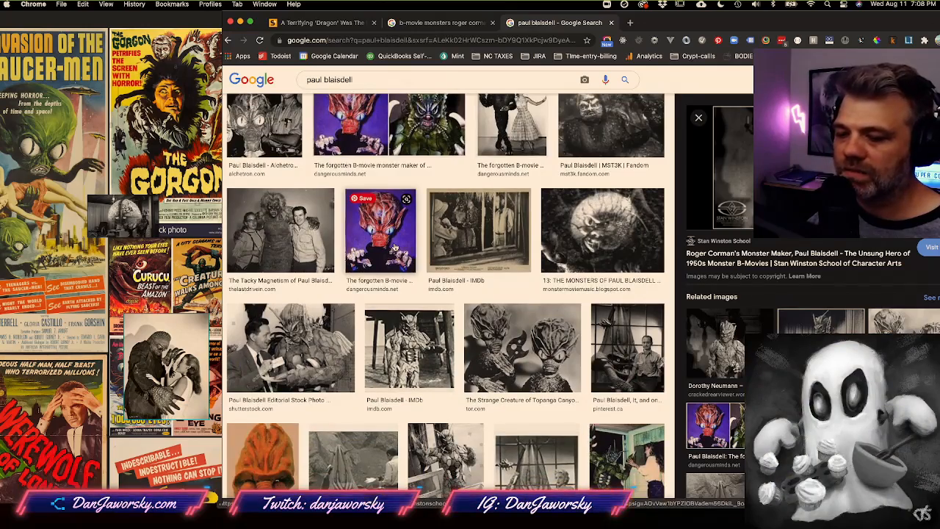
scroll(395, 247, down, 4)
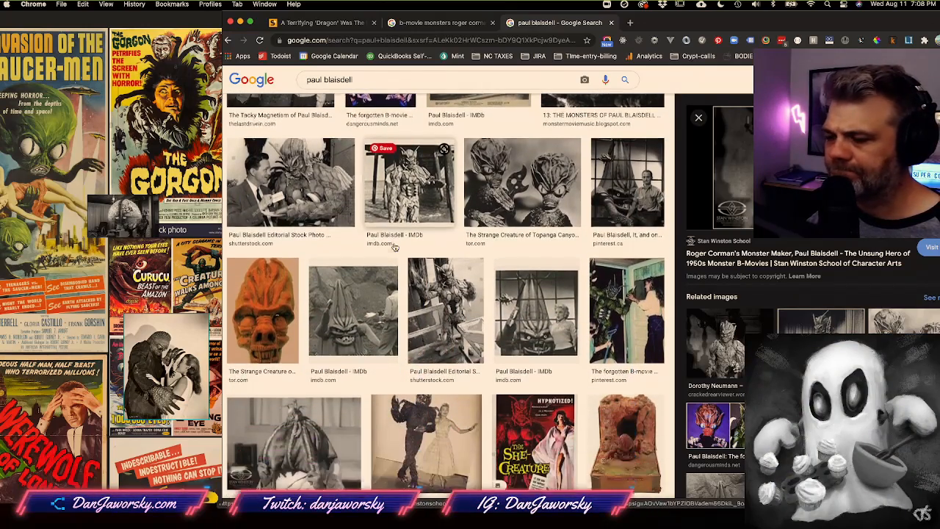
scroll(394, 248, down, 3)
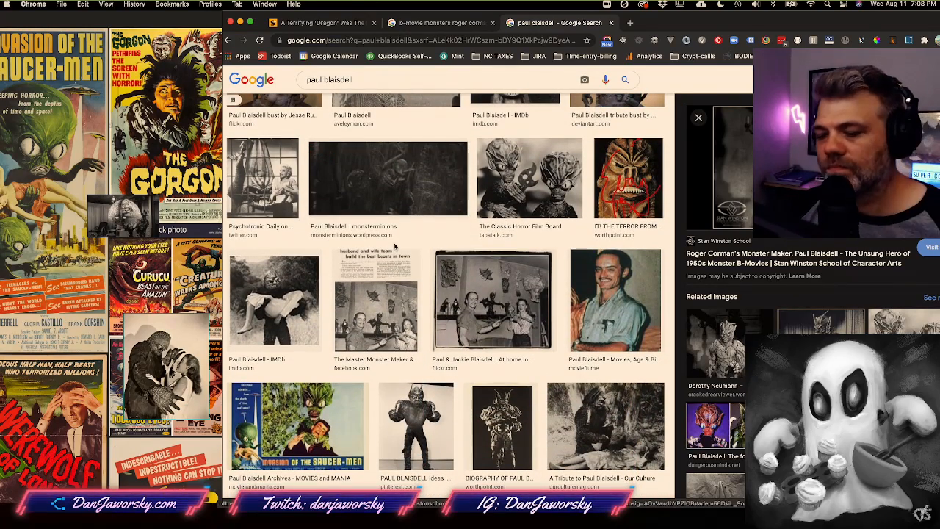
scroll(395, 247, down, 3)
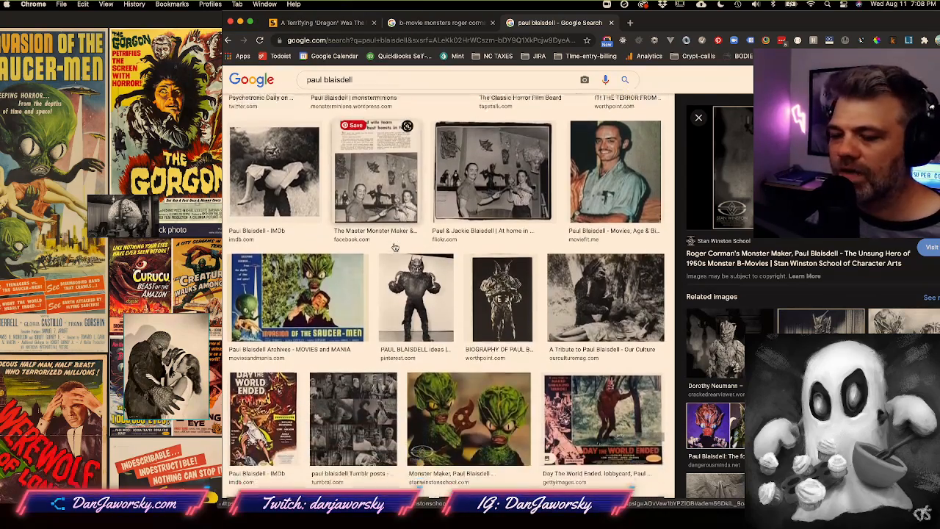
scroll(395, 247, down, 2)
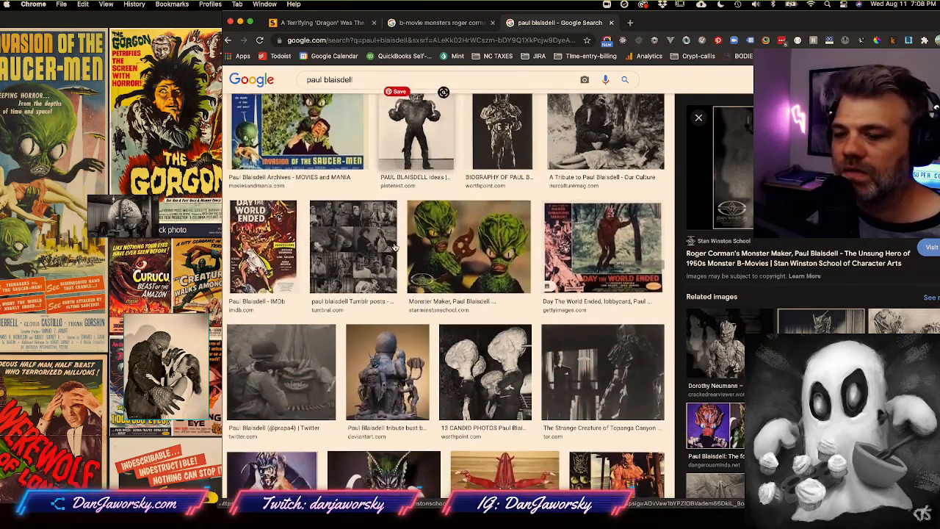
scroll(394, 246, down, 2)
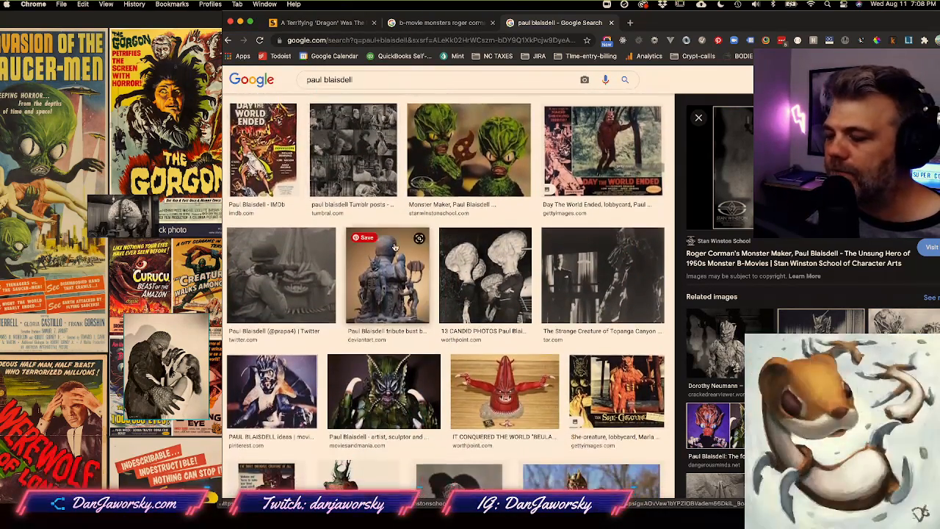
scroll(394, 247, down, 3)
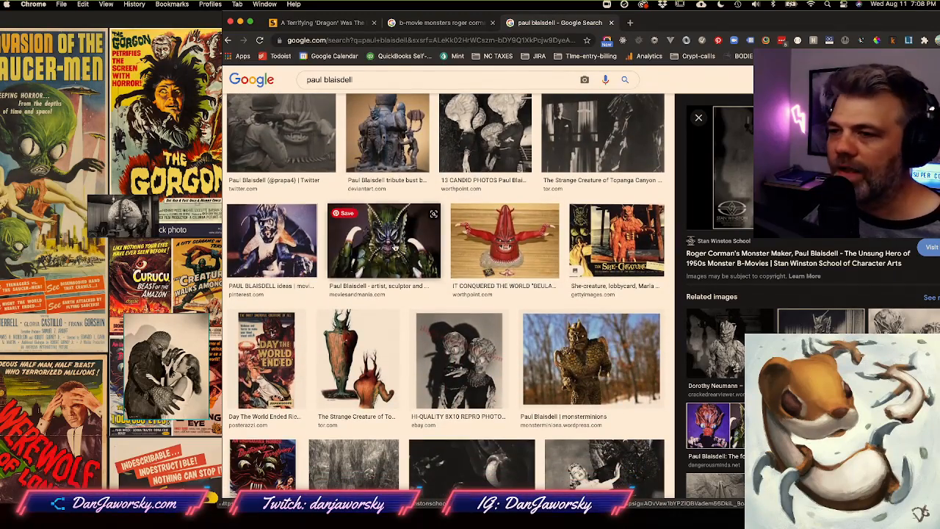
Move the browser window aside and shift the PureRef board out of the desktop view
drag(761, 21, 831, 38)
click(199, 170)
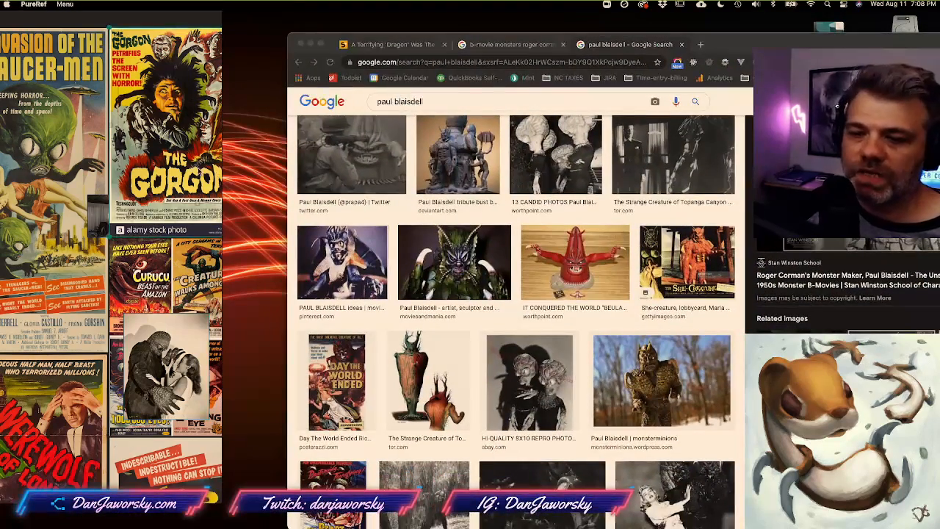
scroll(199, 170, down, 4)
right_drag(199, 170, 0, 173)
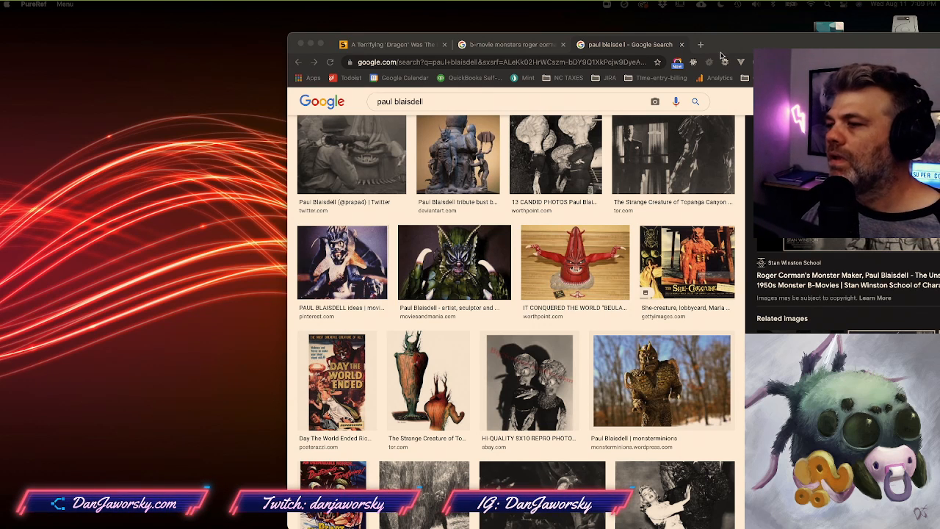
Close the two image search tabs and the ScienceAlert article, and switch back to ZBrush
drag(731, 43, 629, 38)
key(super+w)
key(super+w)
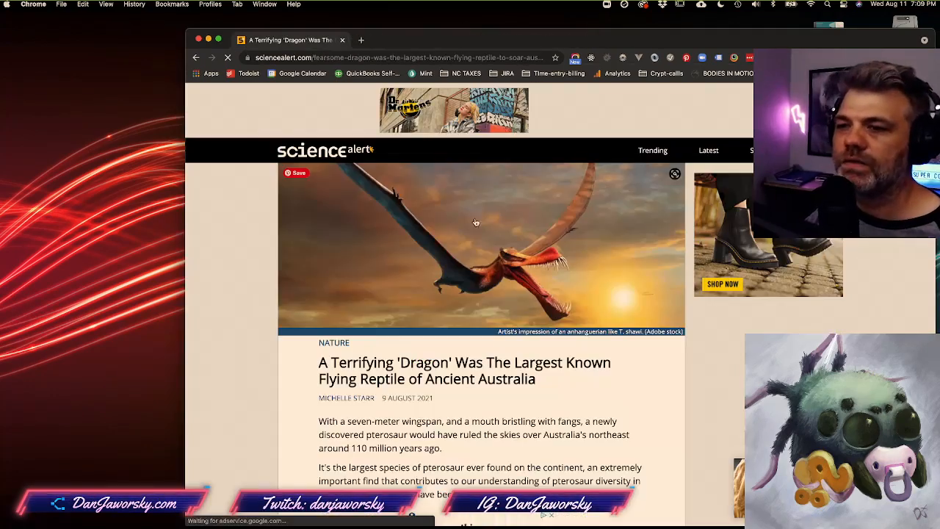
key(super+w)
key(ctrl+Right)
Make the person_final1 mannequin the active subtool and start moving its arm in Move mode
drag(622, 235, 537, 323)
drag(399, 256, 539, 283)
mouse_move(540, 284)
alt+right_down()
mouse_move(501, 359)
mouse_move(487, 350)
mouse_move(563, 345)
mouse_move(560, 369)
mouse_move(531, 293)
mouse_move(561, 323)
mouse_move(520, 306)
alt+right_up()
alt+click(534, 293)
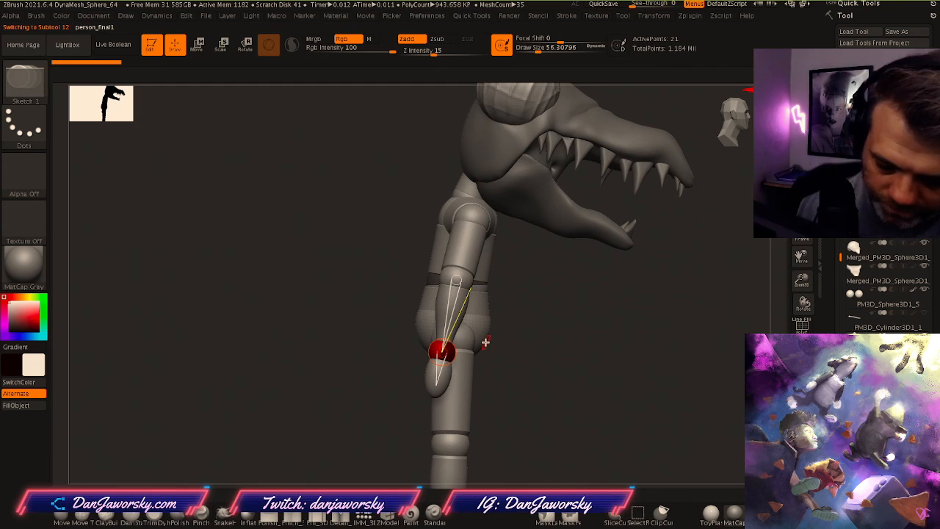
key(w)
drag(480, 287, 498, 292)
right_drag(499, 291, 539, 308)
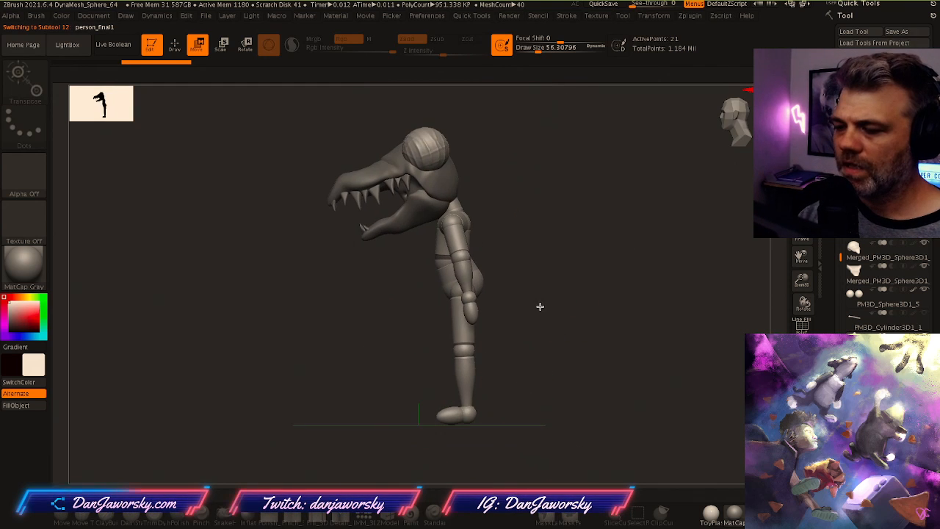
Pose the mannequin's arms with the upper arms angled out from the torso and the forearms hanging down
mouse_move(456, 251)
right_down()
mouse_move(440, 256)
mouse_move(509, 311)
mouse_move(419, 279)
right_up()
mouse_move(419, 279)
mouse_down()
mouse_move(372, 259)
mouse_move(323, 294)
mouse_up()
mouse_move(323, 294)
right_down()
mouse_move(562, 292)
mouse_move(529, 290)
mouse_move(504, 248)
mouse_move(594, 264)
mouse_move(531, 260)
mouse_move(559, 266)
mouse_move(499, 291)
mouse_move(560, 296)
right_up()
drag(488, 268, 397, 338)
drag(453, 373, 386, 410)
right_drag(401, 388, 565, 334)
drag(496, 285, 512, 282)
drag(497, 197, 513, 190)
drag(527, 275, 521, 277)
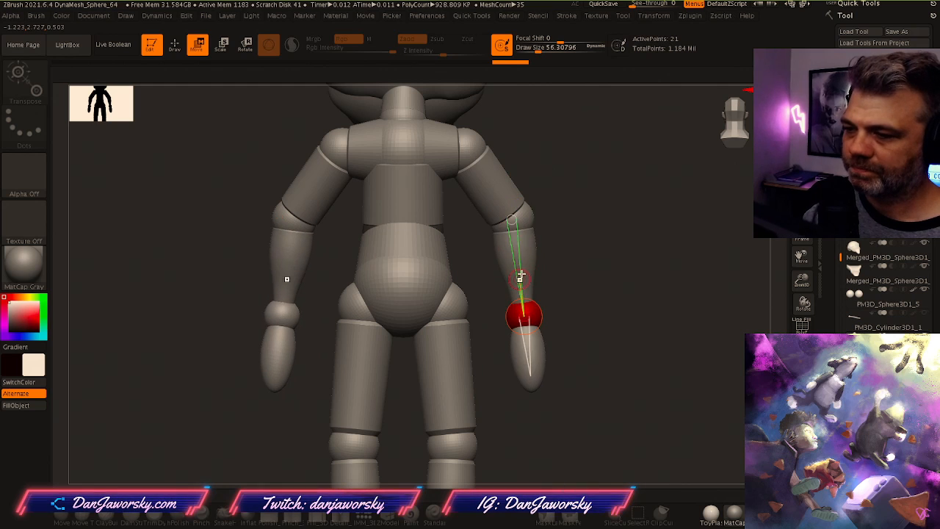
Bend the mannequin's elbows to bring the forearms forward, leaving the hands hanging from the wrists
right_drag(438, 145, 443, 246)
right_drag(448, 172, 462, 250)
drag(490, 352, 561, 337)
drag(593, 296, 530, 320)
drag(575, 270, 531, 274)
shift+drag(513, 317, 540, 339)
mouse_move(541, 339)
ctrl+right_down()
mouse_move(625, 354)
mouse_move(518, 331)
ctrl+right_up()
shift+right_drag(518, 331, 514, 300)
alt+right_drag(593, 308, 587, 327)
Leave Move mode for Draw mode and make the Merged_PM3D_Sphere3D1_3 subtool active
alt+click(466, 186)
key(q)
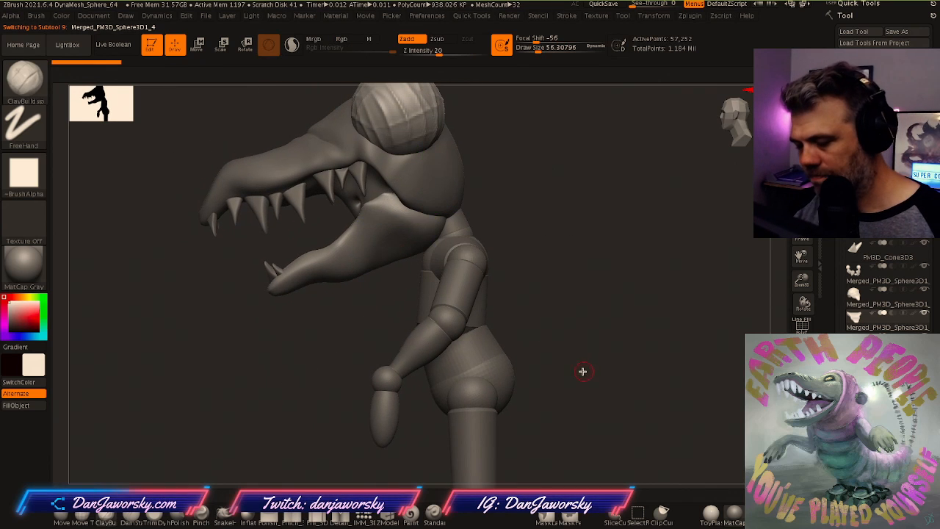
right_drag(575, 367, 622, 366)
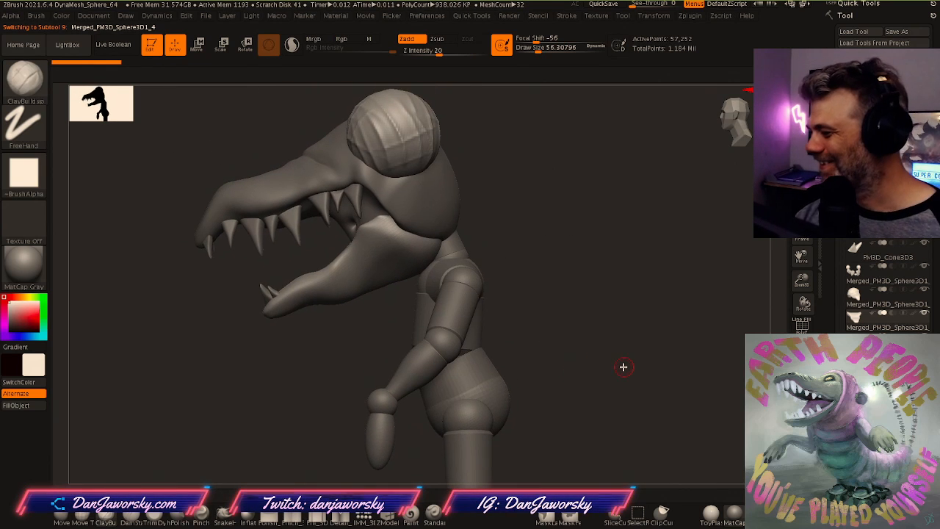
scroll(837, 239, down, 1)
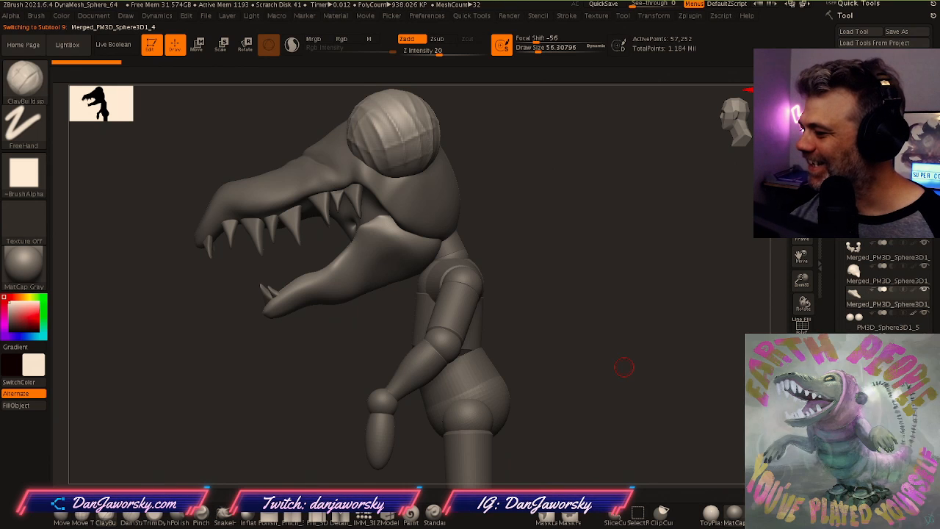
click(884, 254)
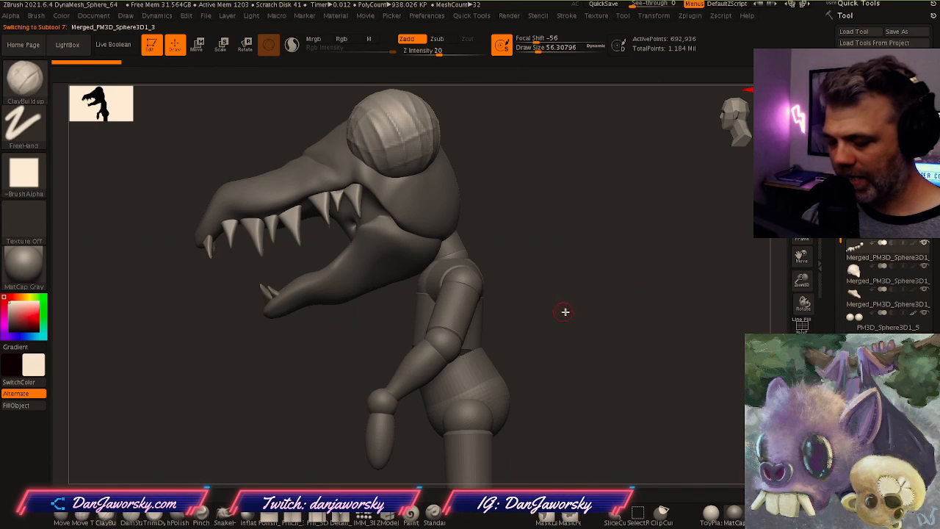
Check the wireframe display and make the upper head and snout the active subtool
key(shift)
key(shift+f)
mouse_move(595, 340)
mouse_down()
mouse_move(634, 335)
mouse_move(629, 328)
mouse_move(613, 340)
mouse_up()
drag(612, 340, 646, 330)
alt+click(416, 174)
drag(417, 188, 486, 243)
alt+click(458, 241)
mouse_move(458, 241)
shift+right_down()
mouse_move(459, 259)
mouse_move(501, 261)
mouse_move(431, 213)
mouse_move(430, 260)
shift+right_up()
key(shift+f)
Enlarge the ClayBuildup brush to about 134 and build up, then smooth, the side of the snout above the teeth
mouse_move(477, 286)
right_down()
mouse_move(466, 293)
mouse_move(478, 270)
right_up()
key(space)
drag(466, 262, 472, 261)
mouse_move(472, 271)
right_down()
mouse_move(459, 240)
mouse_move(485, 289)
mouse_move(481, 341)
right_up()
drag(525, 257, 535, 273)
right_drag(534, 273, 475, 243)
mouse_move(508, 272)
right_down()
mouse_move(458, 252)
mouse_move(529, 212)
mouse_move(476, 312)
mouse_move(533, 293)
right_up()
shift+drag(508, 259, 473, 246)
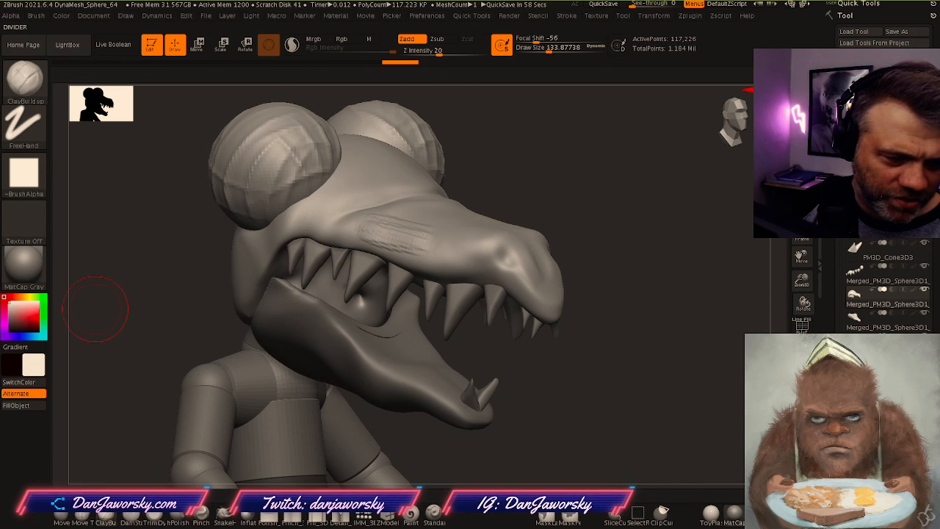
Build up clay across the bridge of the snout in front of the eyes and smooth the strokes
mouse_move(620, 334)
right_down()
mouse_move(633, 335)
mouse_move(621, 371)
mouse_move(448, 269)
right_up()
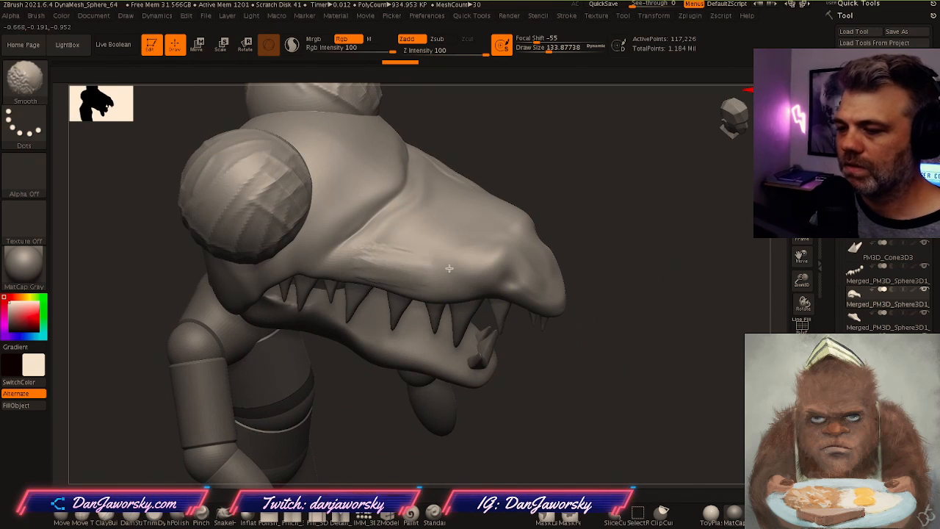
mouse_move(535, 280)
right_down()
mouse_move(560, 295)
mouse_move(448, 169)
mouse_move(426, 259)
mouse_move(390, 213)
right_up()
mouse_move(389, 213)
mouse_down()
mouse_move(446, 254)
mouse_move(394, 222)
mouse_up()
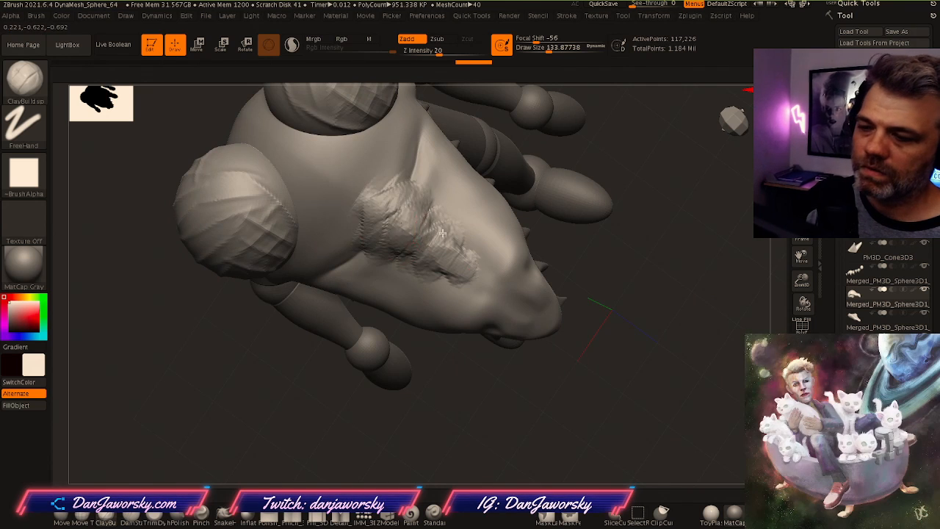
right_drag(394, 222, 356, 248)
shift+drag(335, 249, 361, 231)
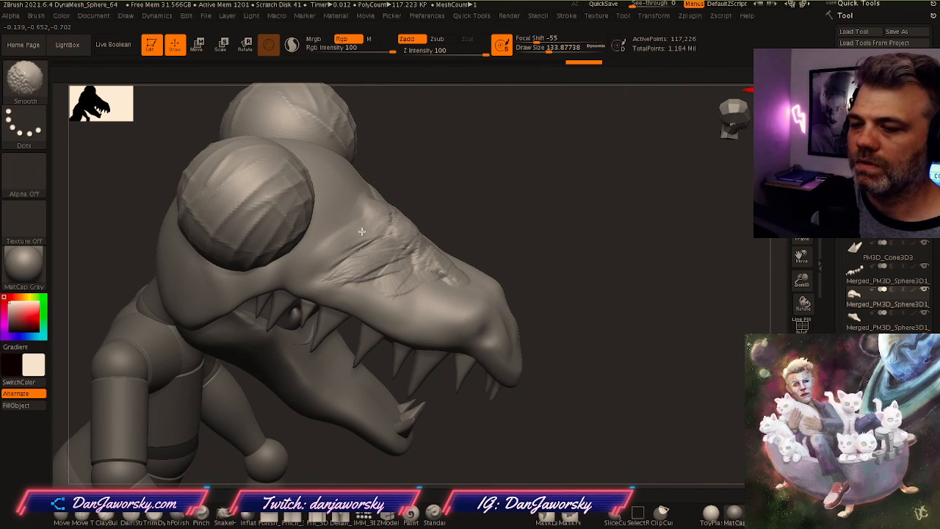
Add clay along the upper lip and side of the snout toward the nose, smoothing the rough strokes
mouse_move(411, 257)
right_down()
mouse_move(413, 367)
mouse_move(405, 321)
mouse_move(508, 243)
mouse_move(518, 272)
mouse_move(417, 233)
right_up()
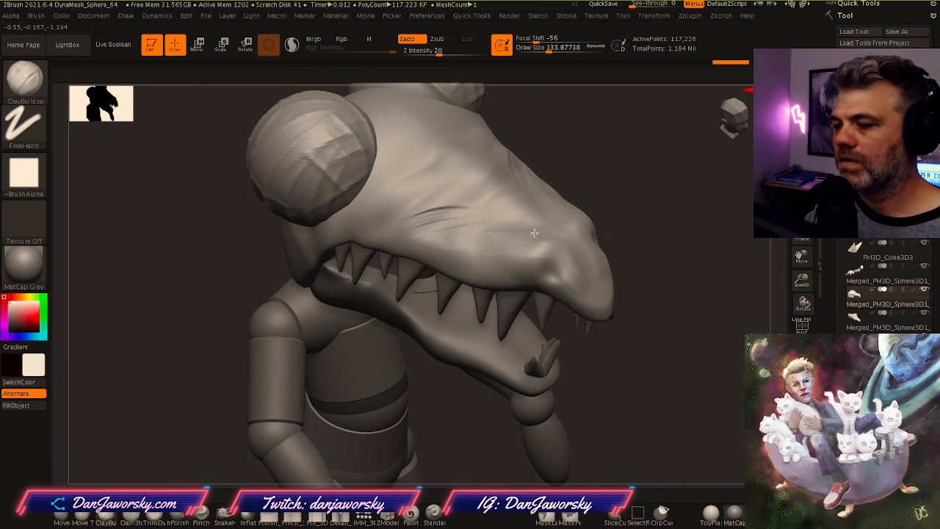
mouse_move(572, 267)
right_down()
mouse_move(528, 294)
mouse_move(488, 280)
right_up()
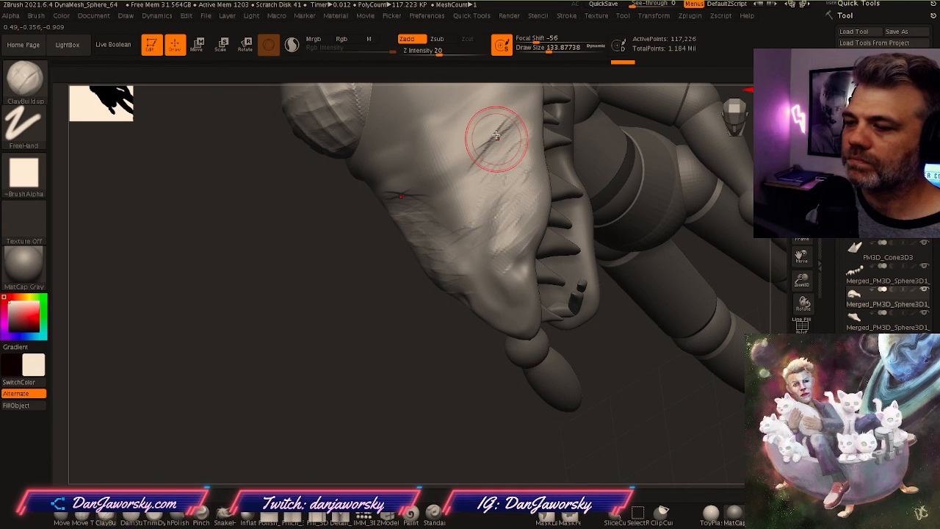
mouse_move(526, 120)
shift+mouse_down()
mouse_move(502, 177)
mouse_move(499, 220)
shift+mouse_up()
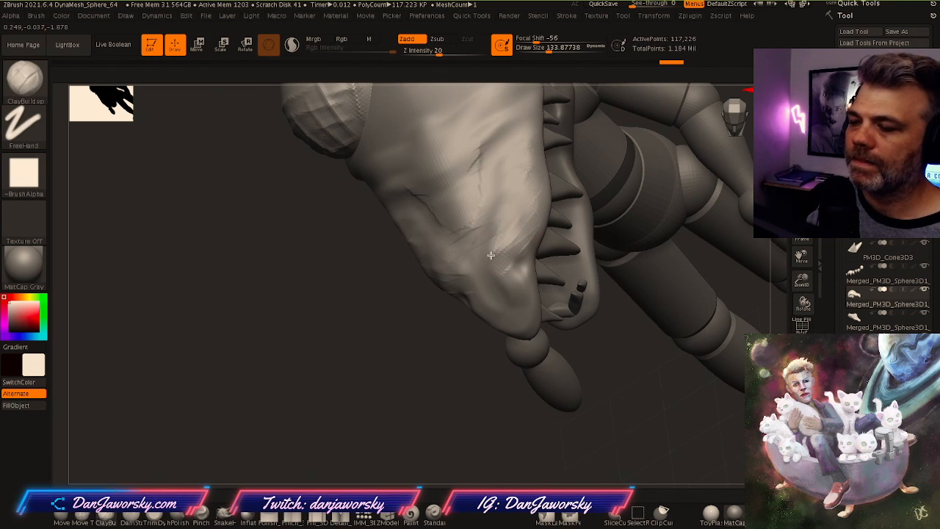
right_drag(497, 258, 447, 287)
shift+drag(487, 187, 492, 173)
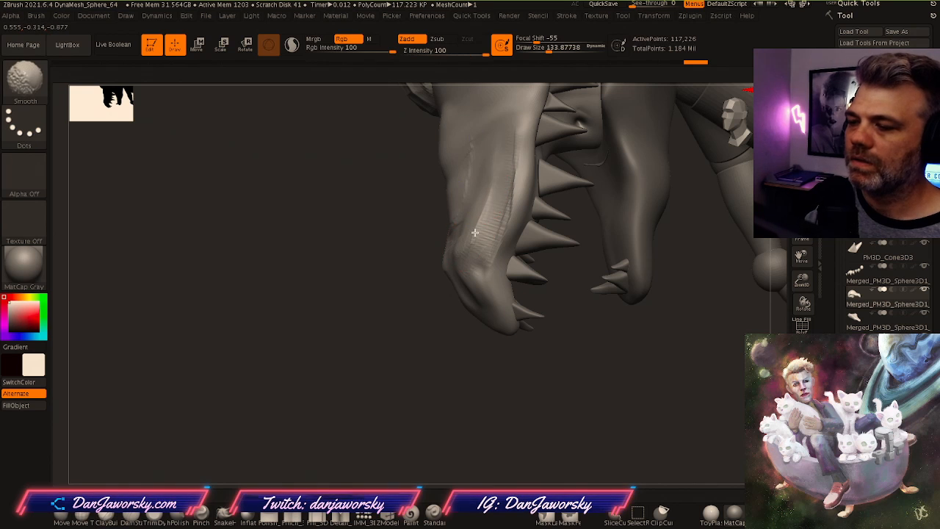
Reduce the ClayBuildup brush to about 56 and sculpt diagonal ridges from the snout bridge down its sides
mouse_move(484, 229)
right_down()
mouse_move(470, 293)
mouse_move(504, 325)
mouse_move(447, 325)
right_up()
right_drag(546, 282, 504, 277)
key(space)
drag(502, 277, 488, 278)
mouse_move(486, 278)
right_down()
mouse_move(458, 300)
mouse_move(446, 179)
right_up()
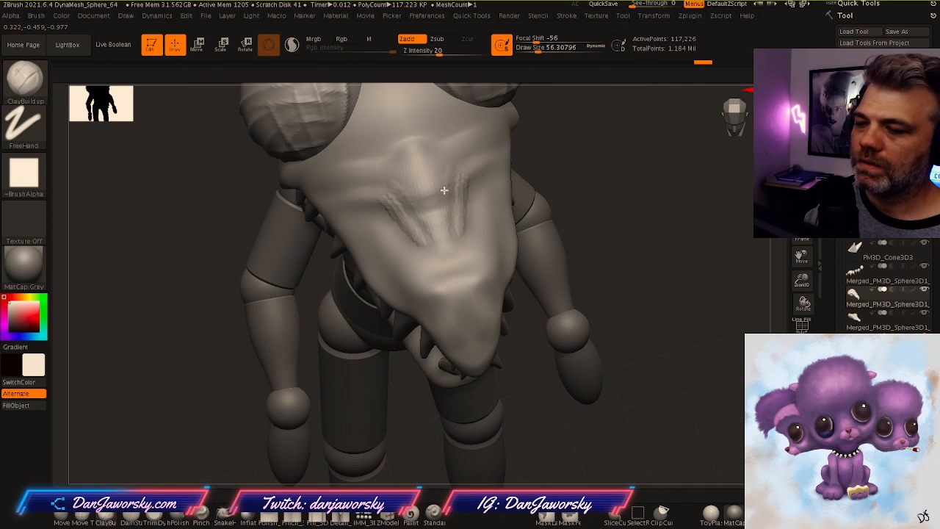
mouse_move(437, 235)
right_down()
mouse_move(474, 242)
mouse_move(499, 319)
mouse_move(461, 273)
mouse_move(443, 226)
mouse_move(383, 261)
mouse_move(485, 286)
right_up()
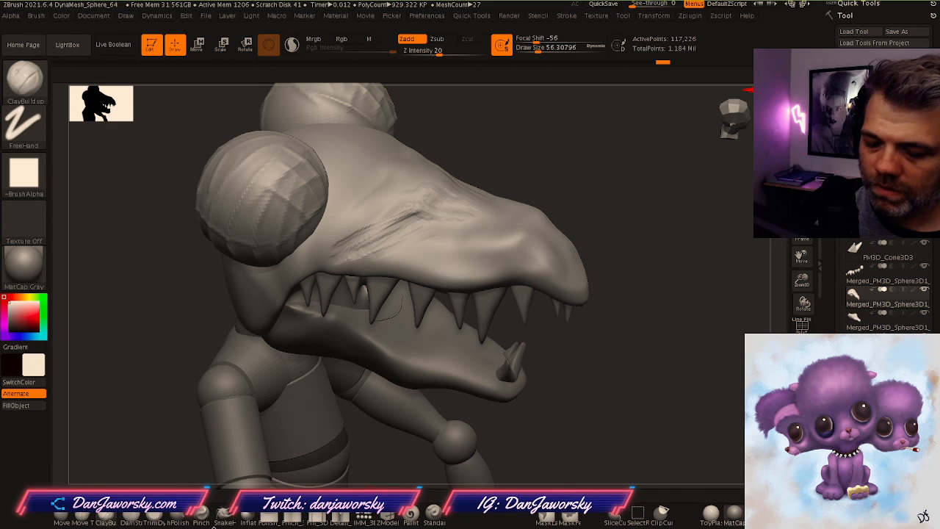
Switch to the hPolish brush at size about 180 and flatten the planes around the snout tip
click(179, 519)
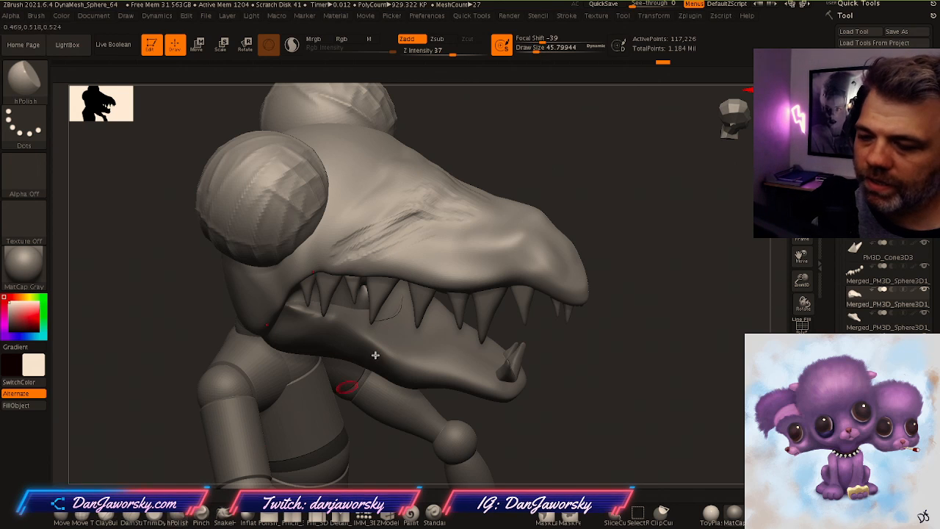
right_drag(346, 384, 431, 257)
key(space)
drag(463, 250, 485, 250)
mouse_move(485, 276)
right_down()
mouse_move(470, 220)
mouse_move(470, 279)
right_up()
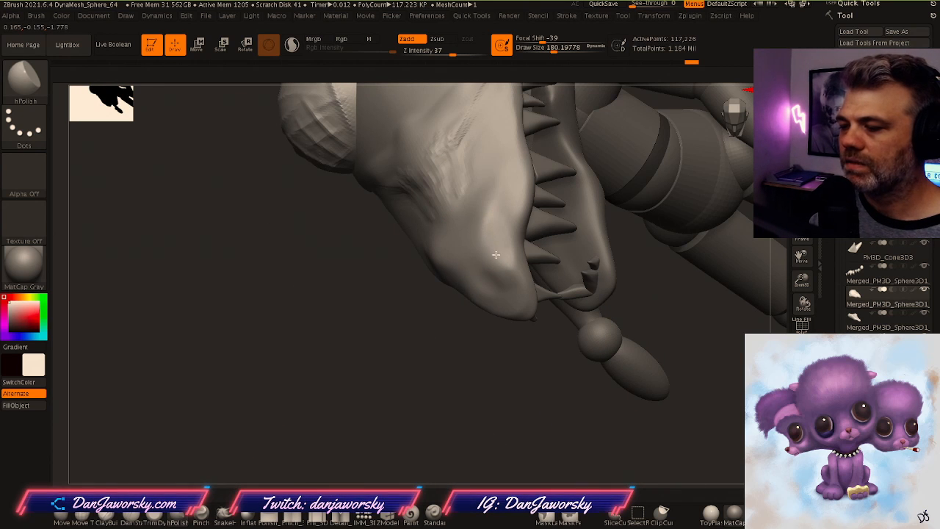
right_drag(507, 278, 392, 279)
right_drag(374, 365, 430, 301)
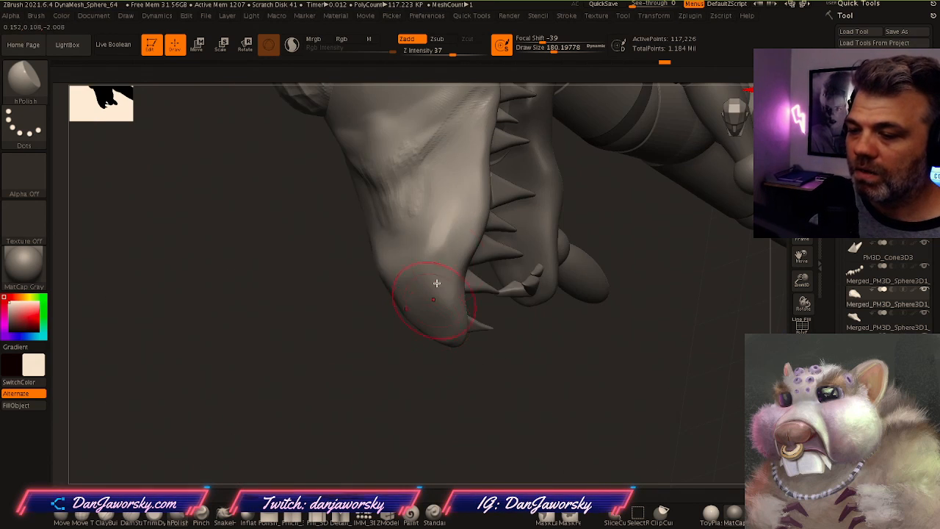
Reduce the hPolish brush to about 106 and polish the sides and upper edge of the snout
key(space)
right_drag(447, 218, 445, 172)
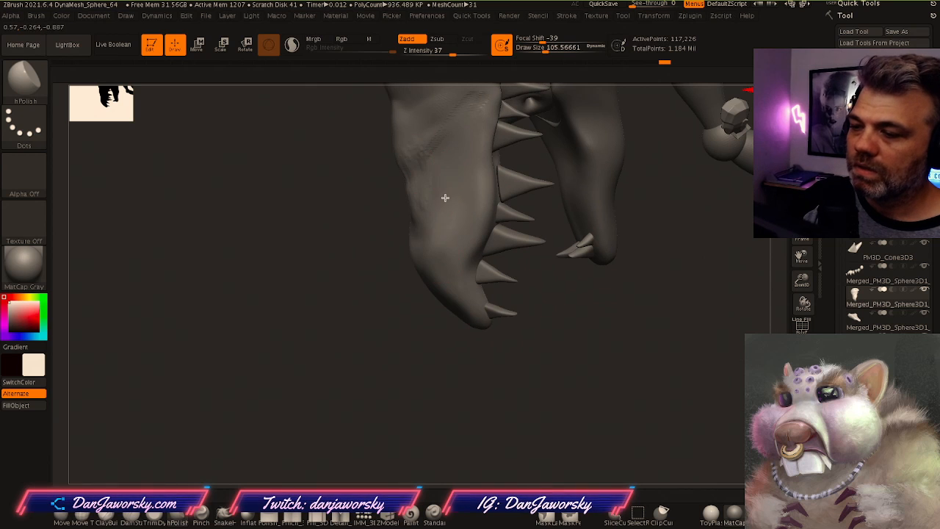
right_drag(481, 140, 491, 183)
right_drag(456, 314, 360, 208)
mouse_move(263, 188)
right_down()
mouse_move(477, 334)
mouse_move(453, 357)
mouse_move(567, 352)
mouse_move(566, 310)
mouse_move(504, 325)
mouse_move(548, 315)
mouse_move(456, 304)
mouse_move(440, 325)
right_up()
right_drag(468, 225, 482, 192)
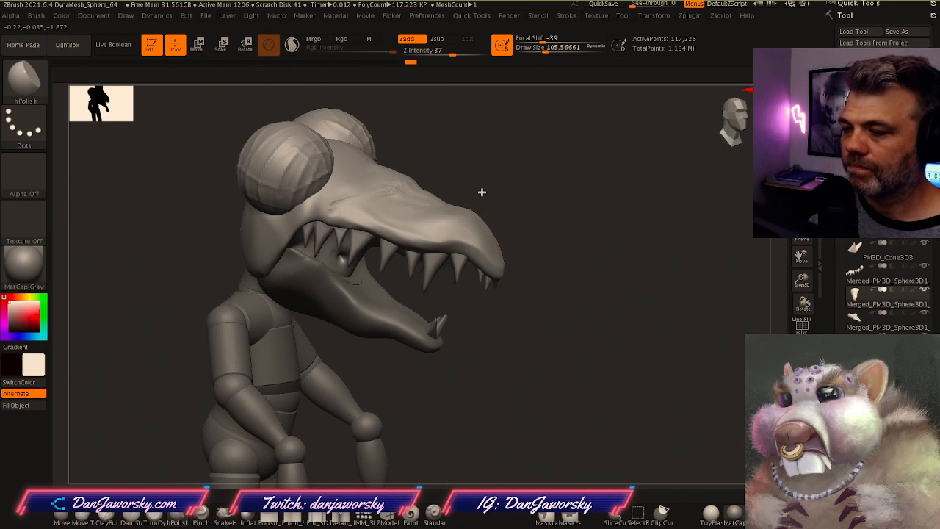
right_drag(433, 222, 454, 250)
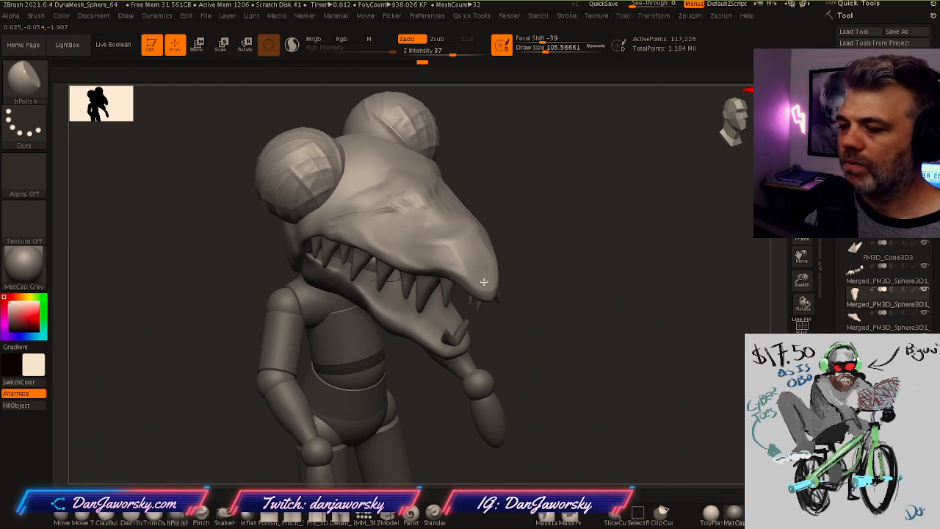
Polish flat planes into the top of the snout tip and the surface above the upper lip
mouse_move(491, 267)
right_down()
mouse_move(486, 257)
mouse_move(501, 251)
mouse_move(470, 245)
mouse_move(451, 296)
mouse_move(426, 224)
mouse_move(439, 273)
mouse_move(423, 298)
mouse_move(375, 227)
right_up()
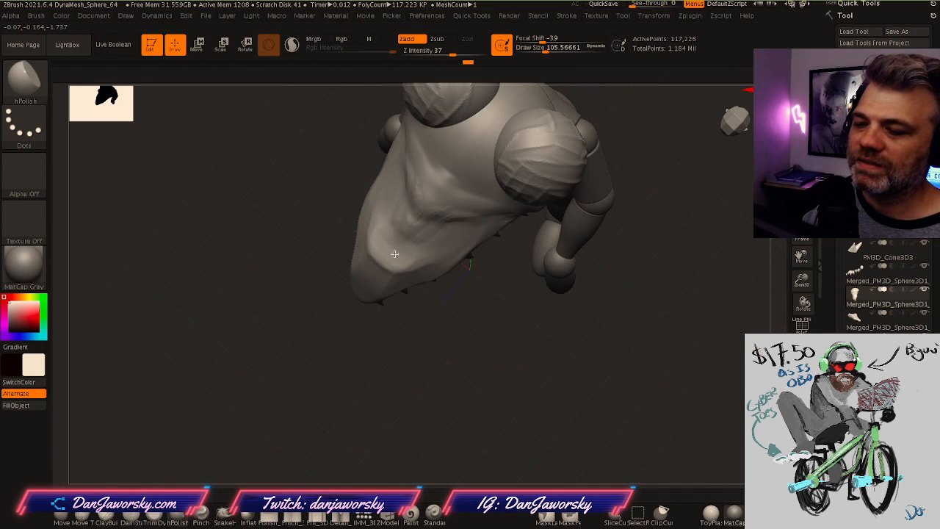
mouse_move(401, 267)
right_down()
mouse_move(307, 260)
mouse_move(315, 220)
mouse_move(346, 294)
mouse_move(445, 335)
mouse_move(356, 290)
right_up()
key(shift)
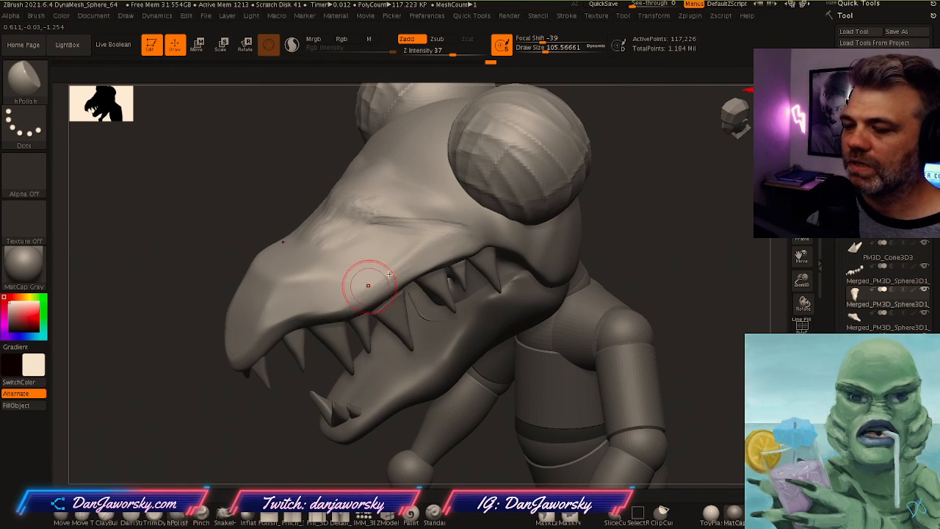
right_drag(368, 286, 409, 257)
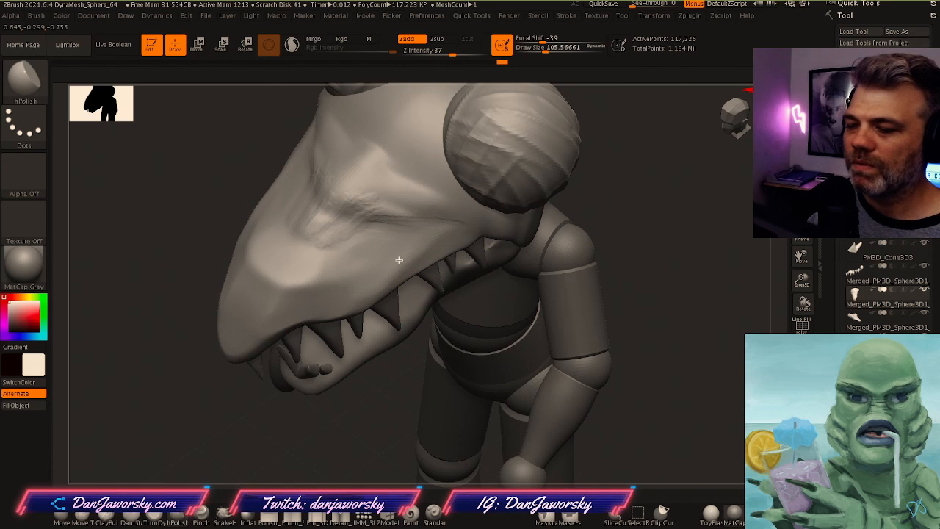
Switch to the DamStandard brush at size about 71 and start carving a crease across the snout bridge
mouse_move(450, 283)
right_down()
mouse_move(469, 267)
mouse_move(443, 287)
mouse_move(474, 258)
mouse_move(517, 336)
mouse_move(487, 325)
mouse_move(498, 336)
mouse_move(504, 388)
right_up()
key(b)
key(d)
key(s)
mouse_move(351, 236)
right_down()
mouse_move(369, 266)
mouse_move(372, 251)
mouse_move(345, 227)
mouse_move(343, 274)
mouse_move(345, 260)
right_up()
key(space)
click(353, 240)
mouse_move(456, 212)
right_down()
mouse_move(392, 218)
mouse_move(388, 235)
right_up()
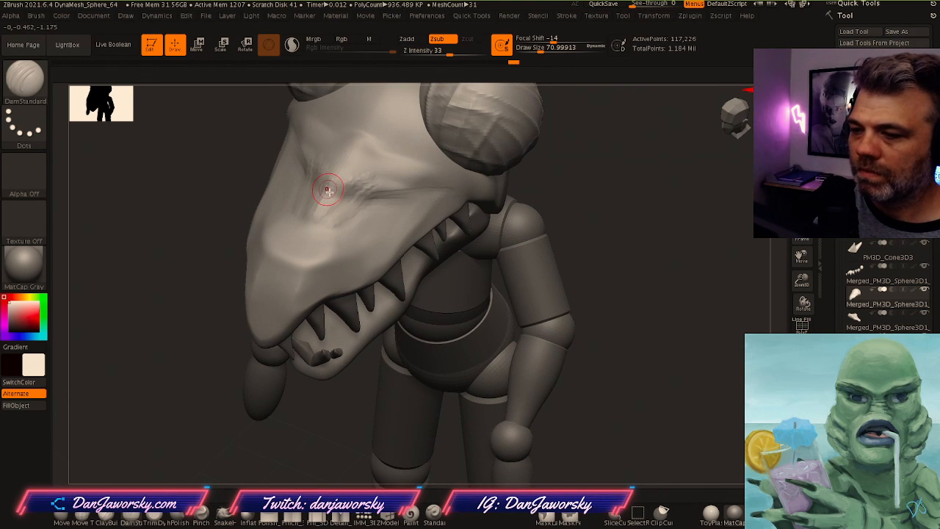
right_drag(471, 197, 424, 160)
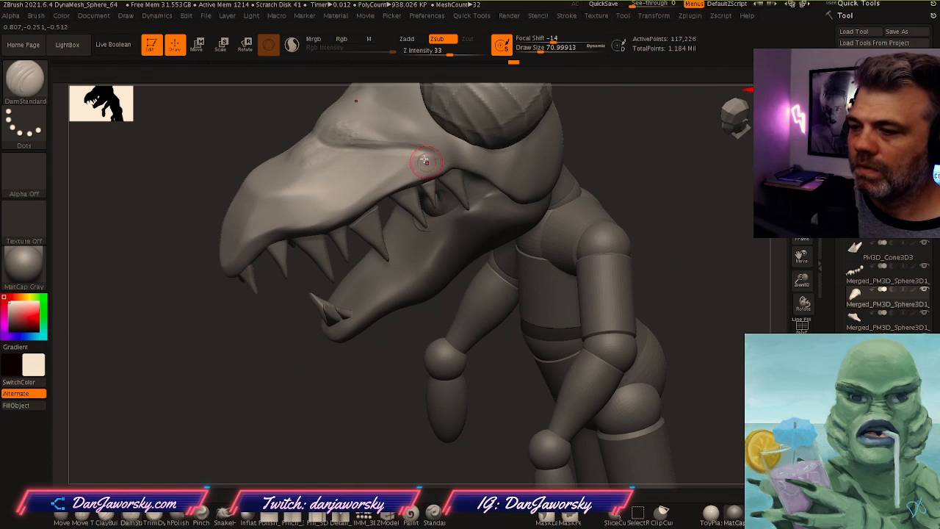
Deepen the crease along both sides of the snout toward the mouth corners, forming an overhanging skin fold
mouse_move(529, 171)
right_down()
mouse_move(457, 181)
mouse_move(438, 158)
right_up()
right_drag(461, 228, 374, 220)
key(shift)
mouse_move(432, 242)
right_down()
mouse_move(419, 216)
mouse_move(443, 281)
mouse_move(406, 255)
right_up()
right_drag(545, 271, 499, 243)
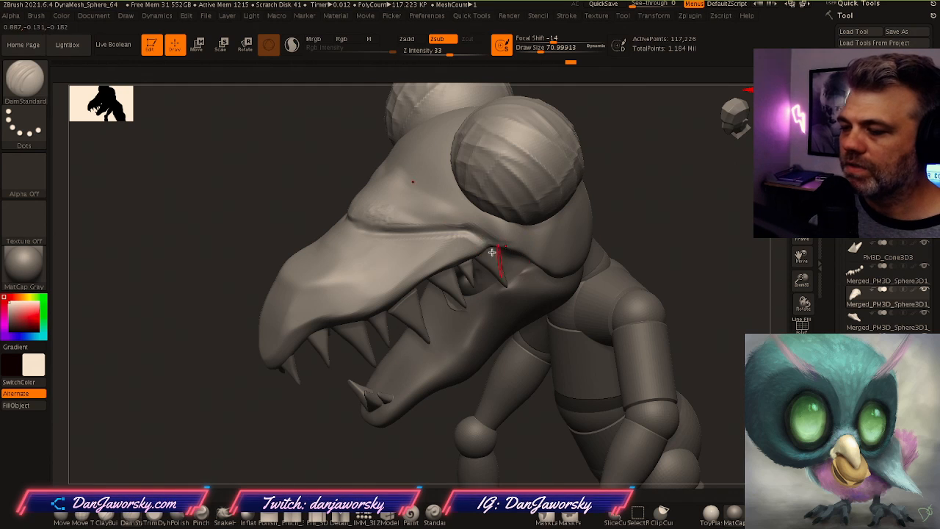
mouse_move(503, 315)
right_down()
mouse_move(552, 301)
mouse_move(558, 288)
mouse_move(426, 298)
mouse_move(437, 242)
right_up()
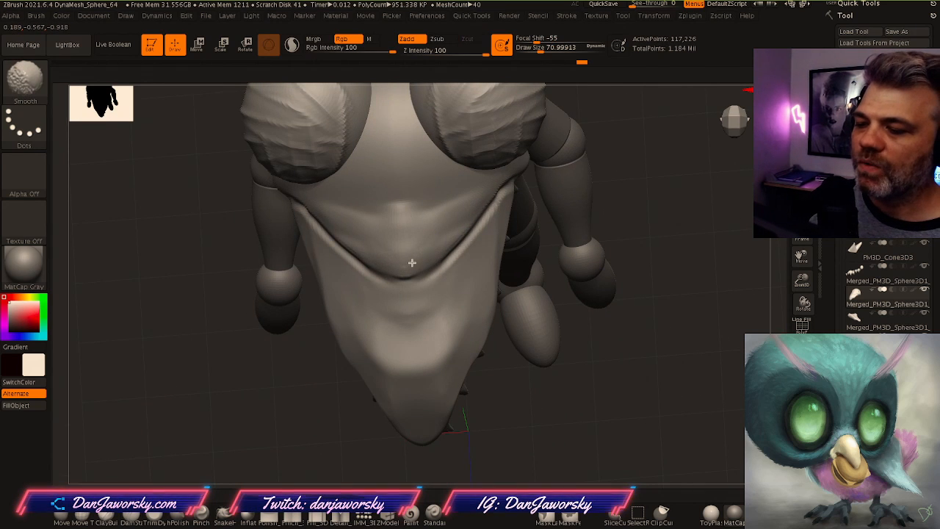
Smooth the fold and the skin below the eyes, using brush sizes of about 41 and 87
mouse_move(365, 227)
right_down()
mouse_move(419, 199)
mouse_move(402, 282)
right_up()
mouse_move(516, 275)
right_down()
mouse_move(399, 256)
mouse_move(480, 268)
mouse_move(507, 310)
mouse_move(494, 284)
mouse_move(345, 299)
right_up()
key(space)
key(shift)
key(shift)
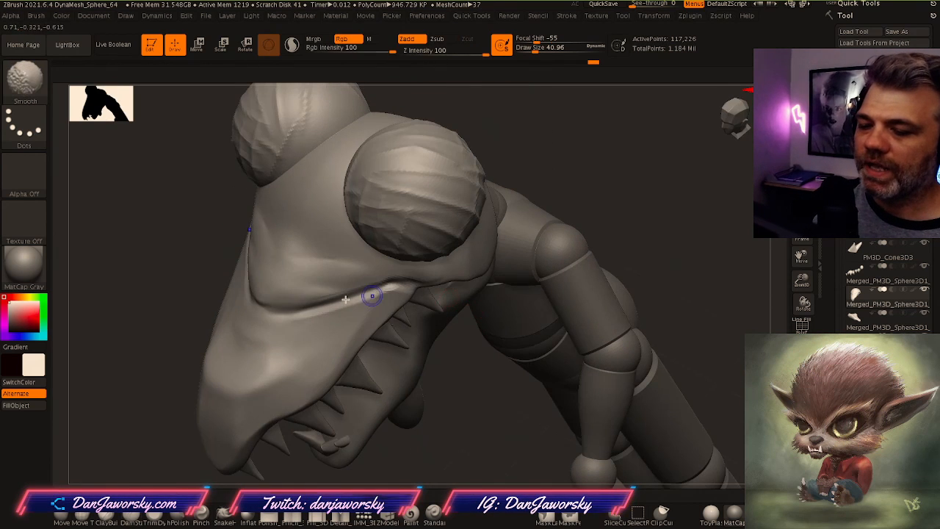
mouse_move(330, 208)
ctrl+right_down()
mouse_move(466, 269)
mouse_move(446, 216)
ctrl+right_up()
key(space)
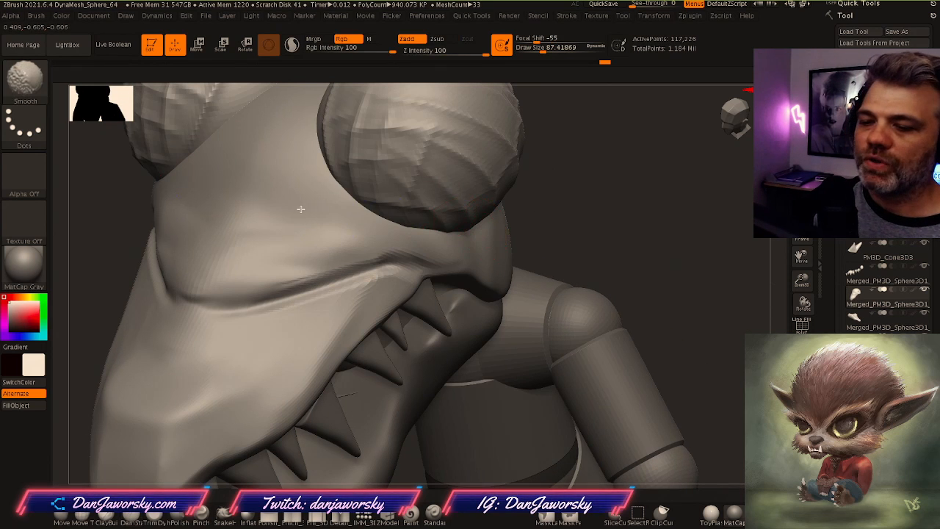
key(ctrl)
mouse_move(547, 276)
ctrl+right_down()
mouse_move(387, 315)
mouse_move(497, 268)
mouse_move(535, 272)
mouse_move(549, 289)
mouse_move(502, 329)
ctrl+right_up()
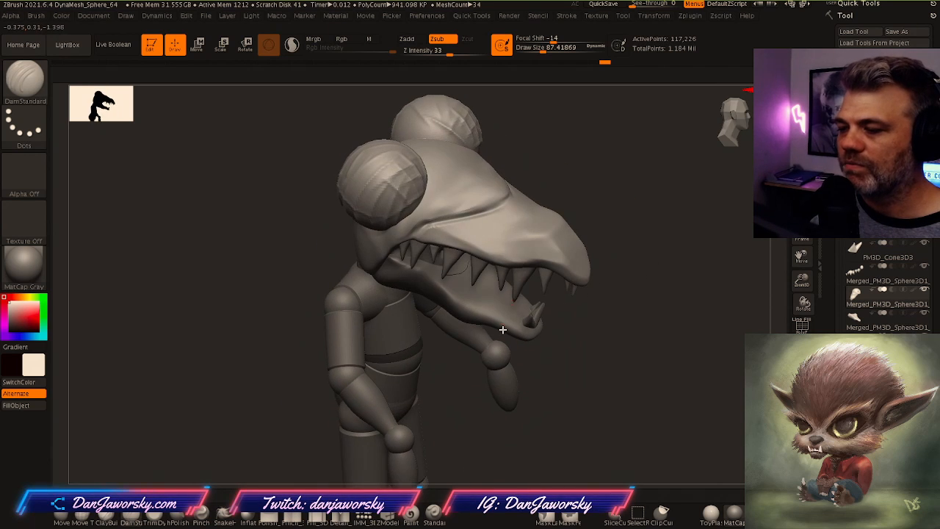
Use the Move Topological brush at size about 175 to reshape the snout fold and the mouth corner
mouse_move(473, 281)
right_down()
mouse_move(490, 349)
mouse_move(494, 331)
right_up()
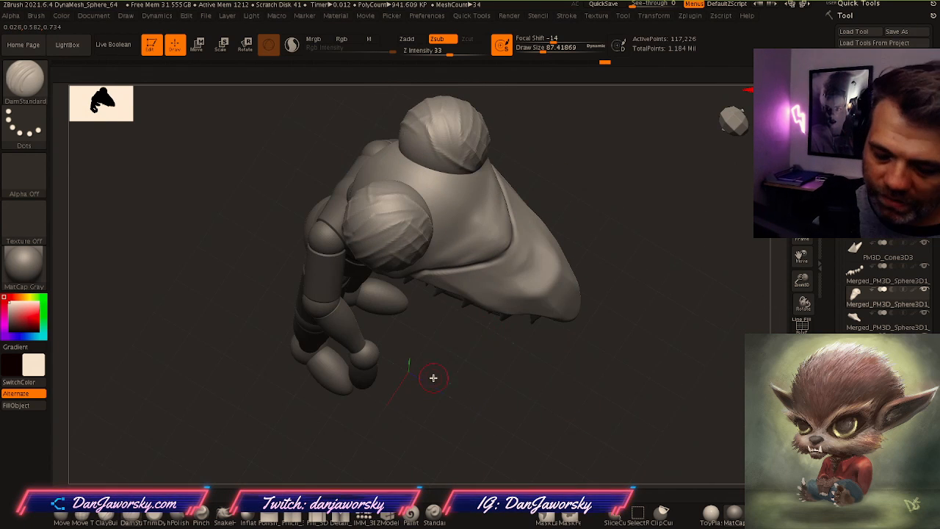
key(ctrl)
right_drag(466, 294, 474, 302)
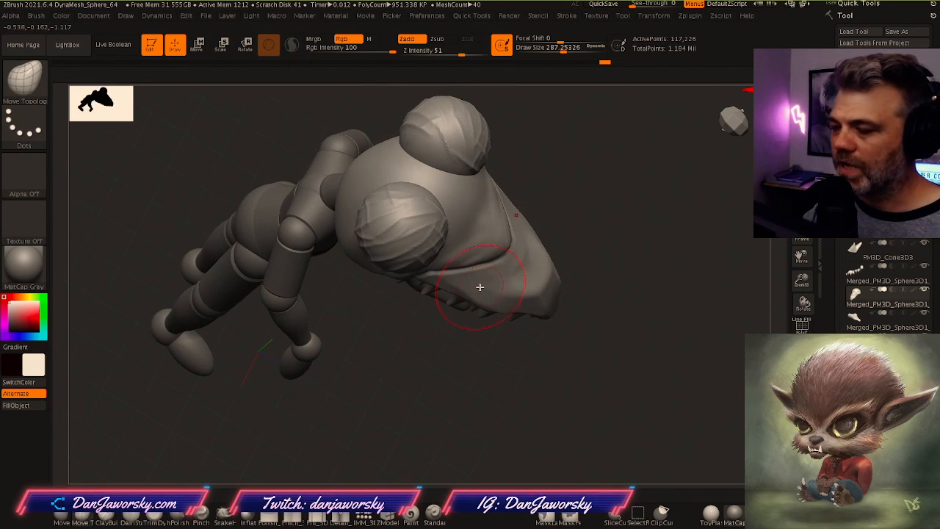
key(space)
drag(518, 252, 512, 251)
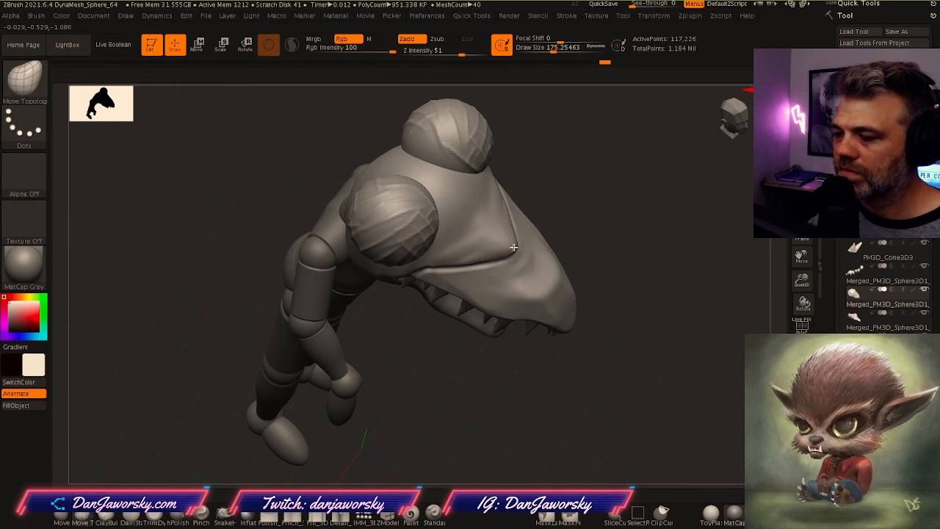
right_drag(518, 244, 518, 220)
mouse_move(491, 254)
right_down()
mouse_move(474, 305)
mouse_move(487, 257)
mouse_move(583, 229)
mouse_move(558, 221)
mouse_move(489, 301)
mouse_move(576, 343)
mouse_move(579, 363)
mouse_move(545, 378)
mouse_move(537, 357)
mouse_move(488, 356)
mouse_move(478, 335)
mouse_move(506, 353)
mouse_move(493, 248)
mouse_move(453, 238)
right_up()
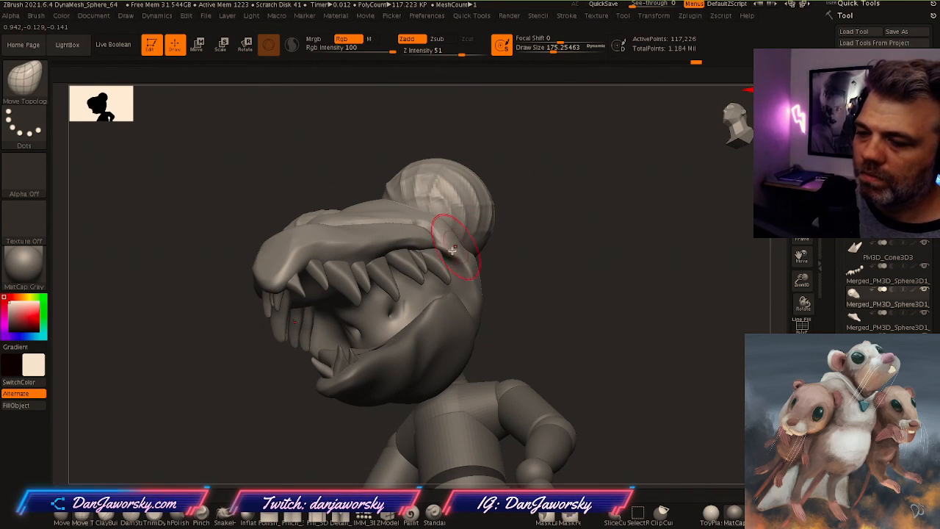
mouse_move(468, 276)
right_down()
mouse_move(478, 264)
mouse_move(474, 345)
mouse_move(406, 302)
mouse_move(451, 294)
mouse_move(377, 289)
right_up()
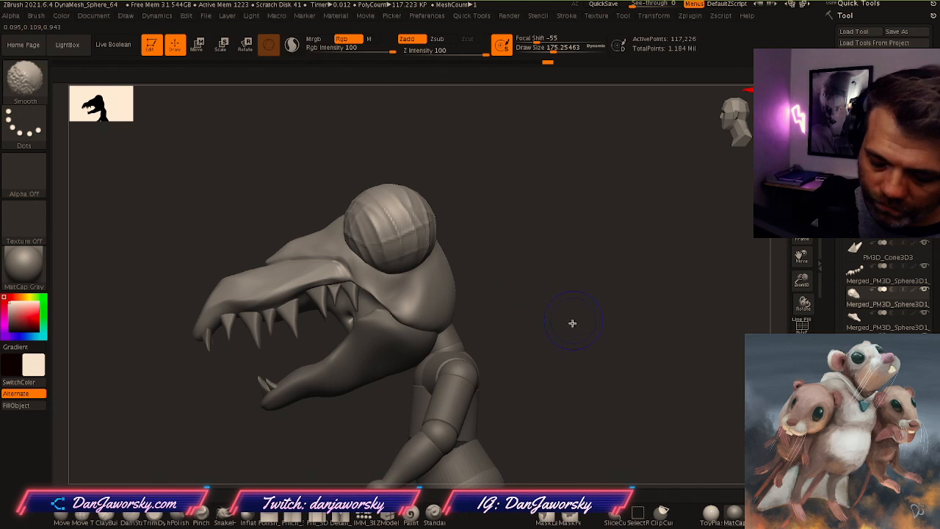
Inspect the upper head's wireframe and bring up the DynaMesh settings
key(shift+f)
right_drag(470, 323, 578, 240)
key(shift+f)
key(space)
drag(672, 351, 678, 246)
click(592, 303)
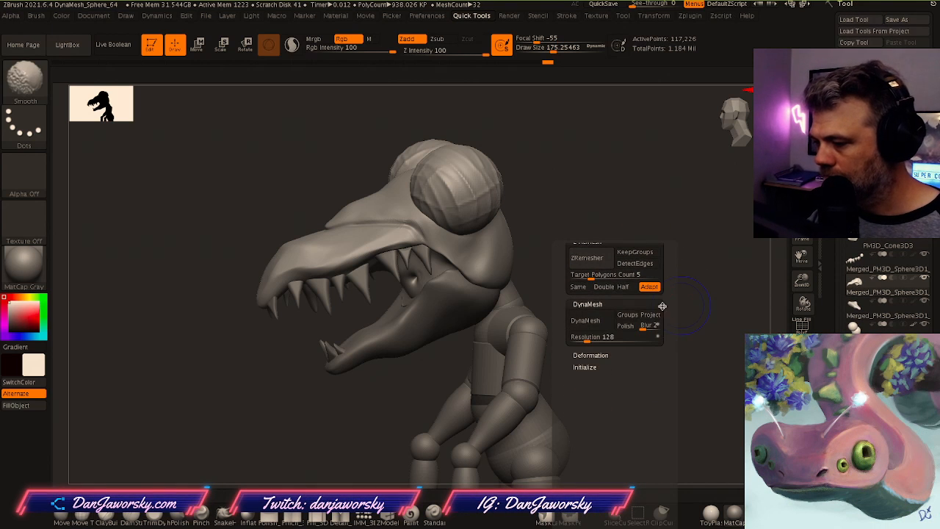
Try to DynaMesh the upper head at resolution 128, enable Polish and show its wireframe up close
drag(669, 346, 668, 342)
click(591, 317)
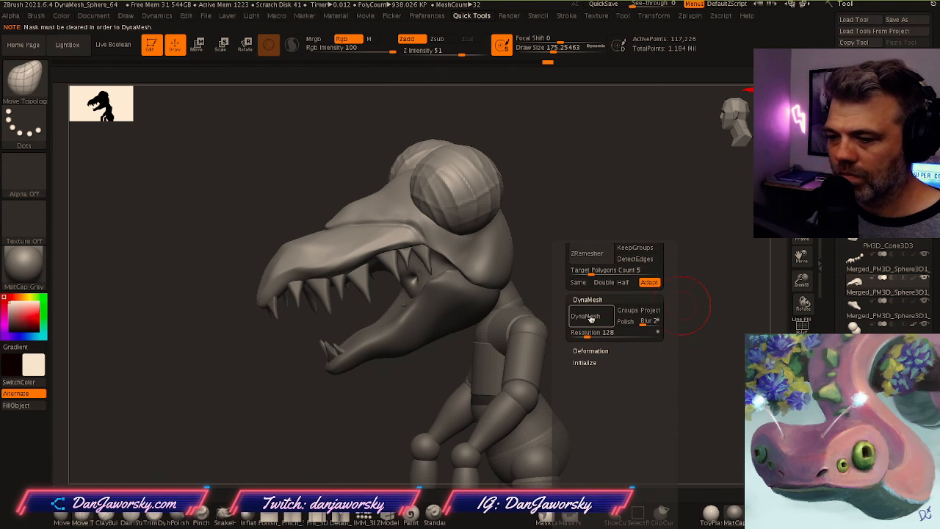
click(626, 322)
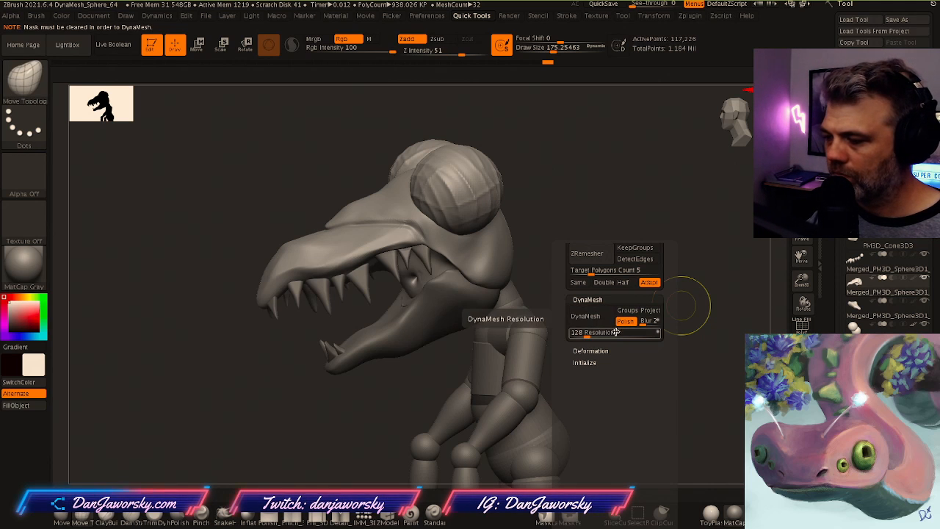
ctrl+right_drag(613, 253, 603, 326)
key(shift+f)
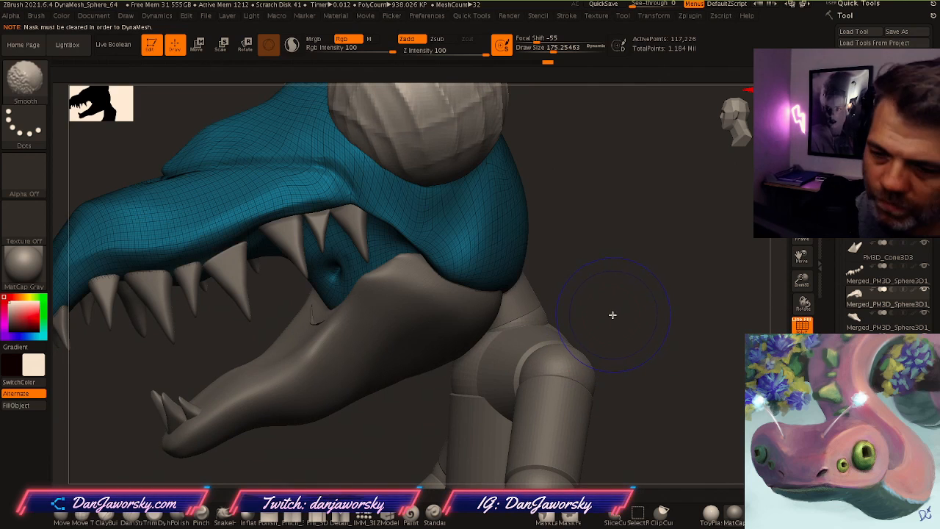
Try remeshing the upper head with DynaMesh at resolution 128, view it without the wireframe, and undo the remesh
key(space)
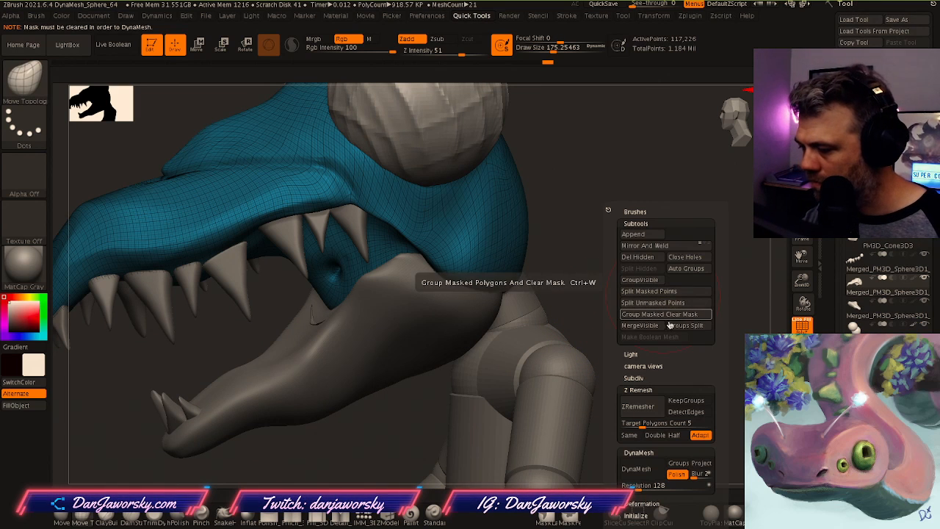
drag(711, 377, 729, 317)
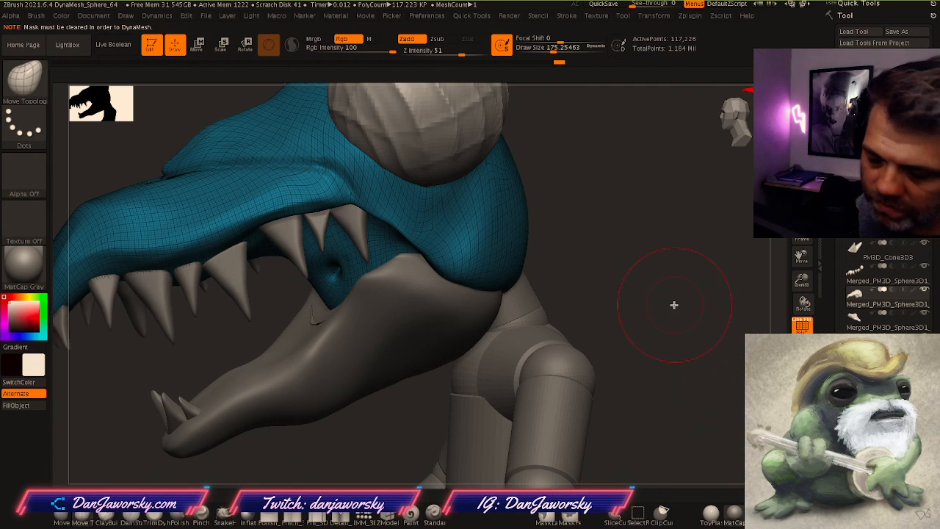
key(space)
scroll(710, 371, down, 3)
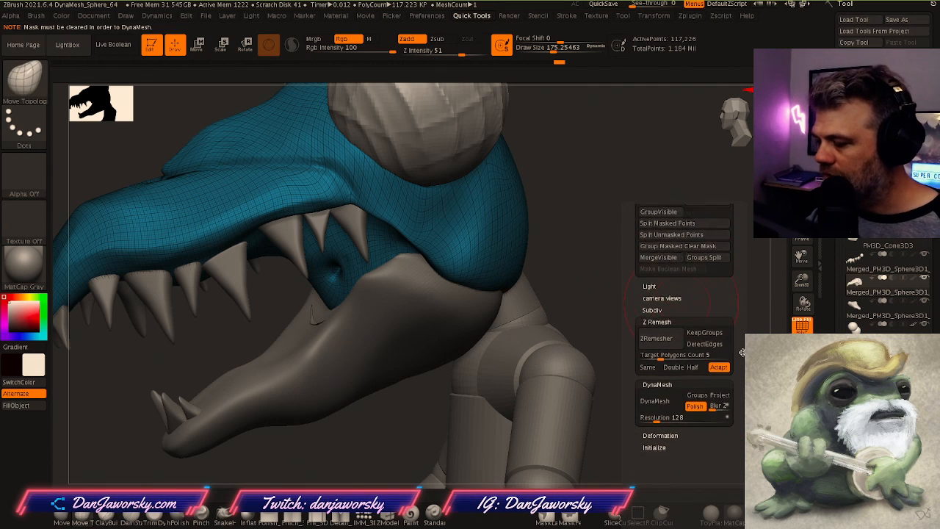
click(660, 383)
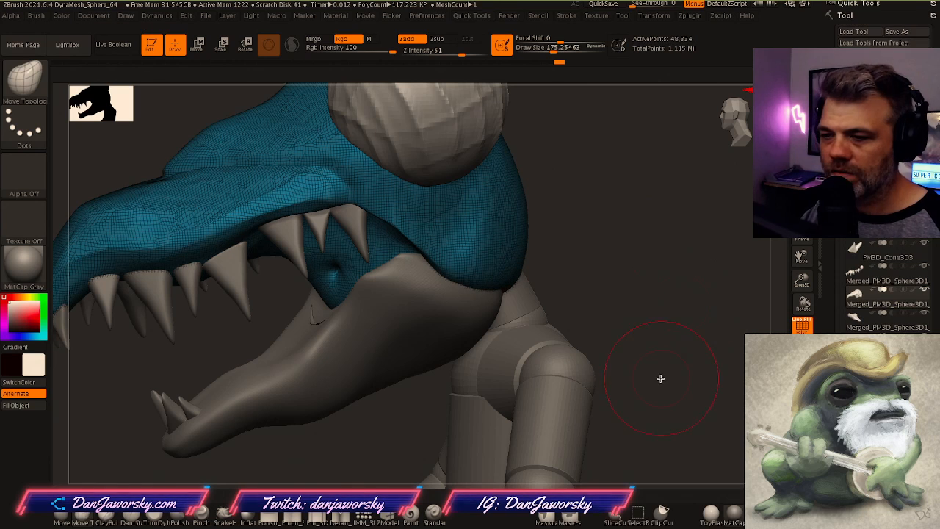
key(shift)
key(shift+f)
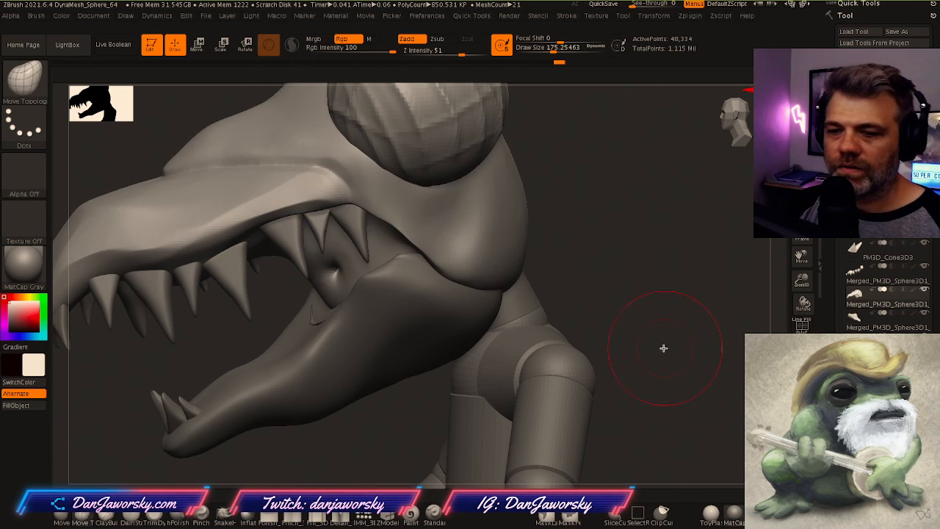
key(ctrl+z)
Remesh the upper head with DynaMesh at resolution 232 and check the result with and without its wireframe
drag(678, 355, 668, 357)
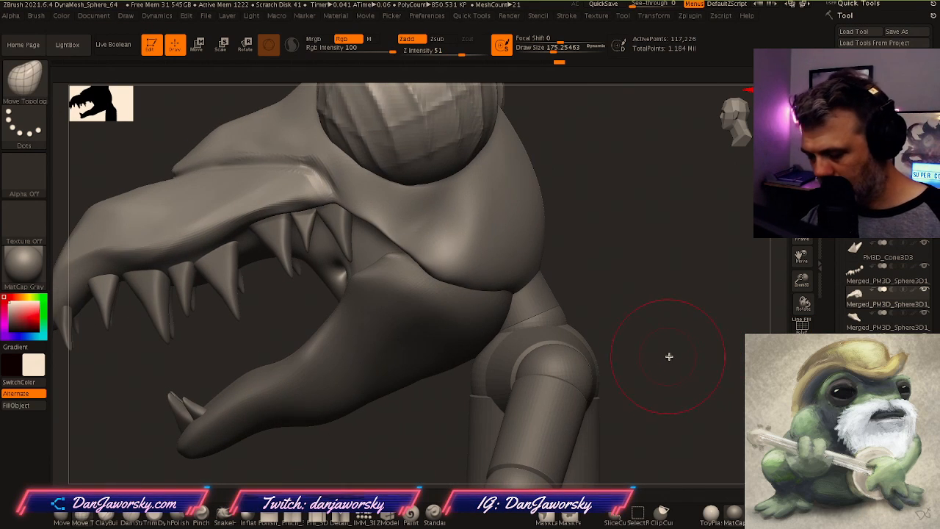
key(space)
drag(734, 381, 739, 344)
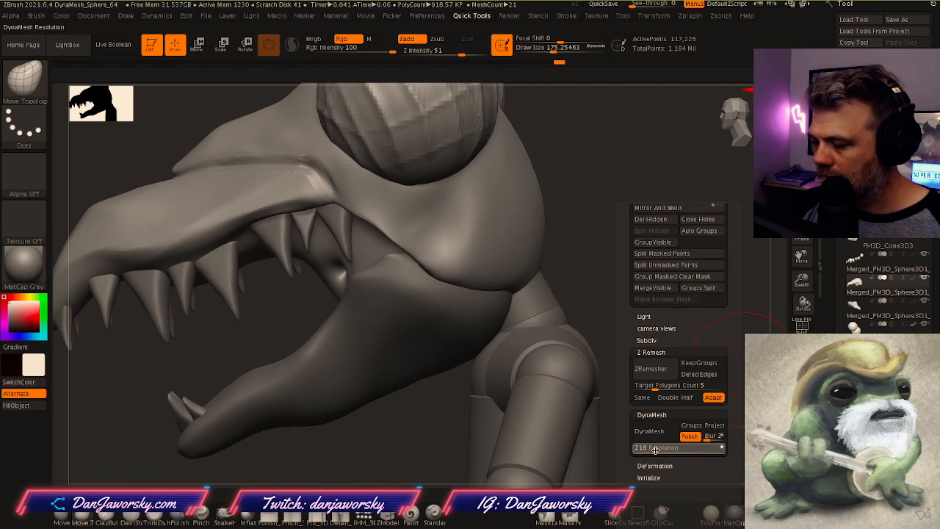
click(651, 431)
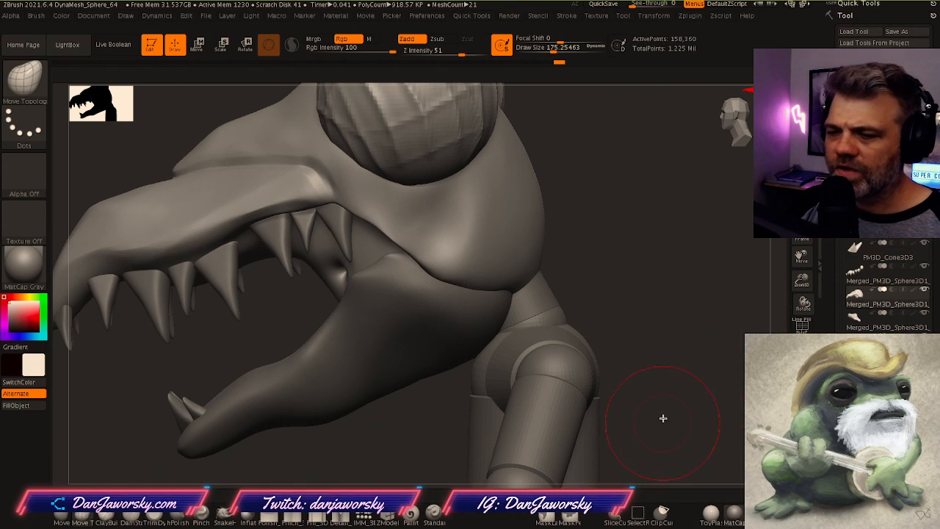
key(f)
drag(544, 352, 572, 369)
key(shift+f)
mouse_move(572, 370)
right_down()
mouse_move(590, 345)
mouse_move(677, 367)
mouse_move(595, 294)
right_up()
key(shift+f)
Try reshaping the snout with the Move Topological brush at size about 121, and undo the strokes
key(b)
key(m)
key(t)
key(space)
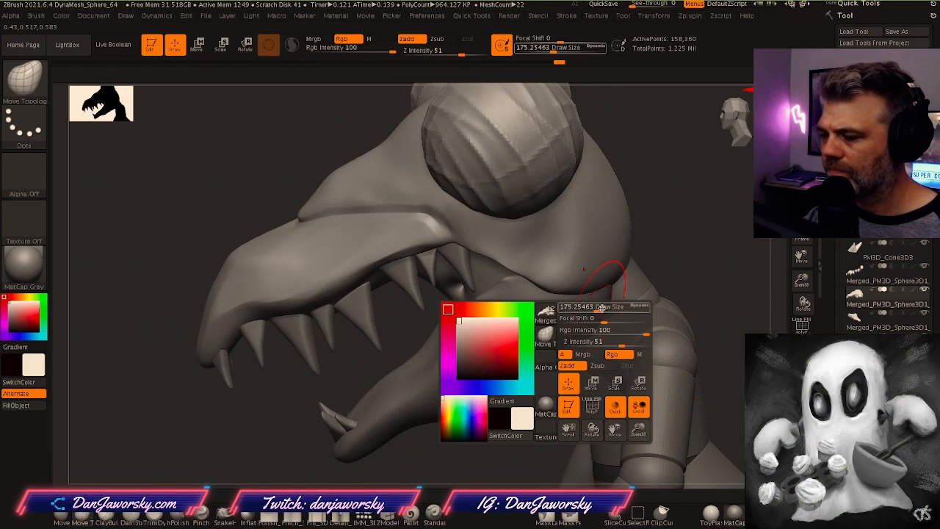
drag(596, 308, 589, 308)
right_drag(573, 310, 503, 291)
drag(378, 257, 424, 262)
mouse_move(467, 316)
right_down()
mouse_move(558, 311)
mouse_move(542, 336)
mouse_move(519, 325)
mouse_move(495, 346)
mouse_move(509, 346)
right_up()
key(ctrl+z)
key(ctrl+z)
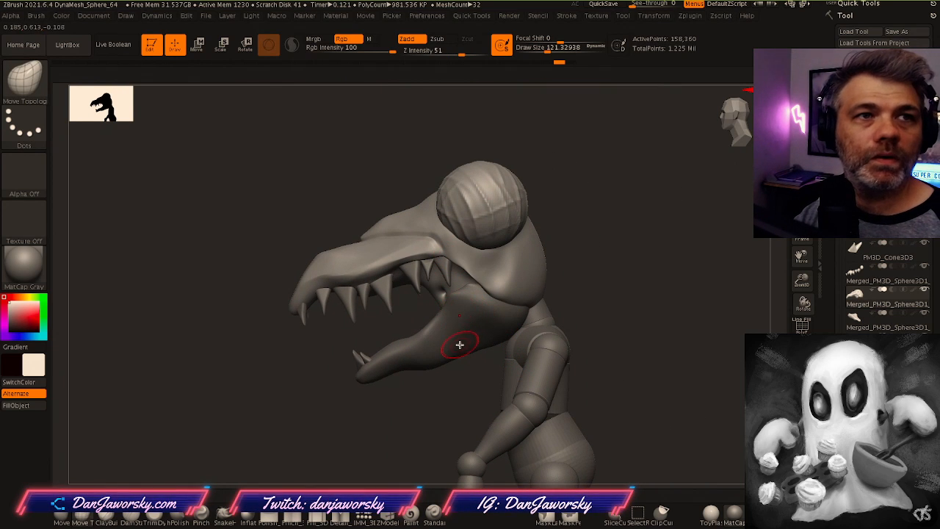
Smooth the fold between the forehead and the snout with the Smooth brush at size about 87
mouse_move(504, 342)
right_down()
mouse_move(531, 335)
mouse_move(499, 330)
mouse_move(504, 352)
mouse_move(406, 274)
right_up()
key(ctrl)
key(shift)
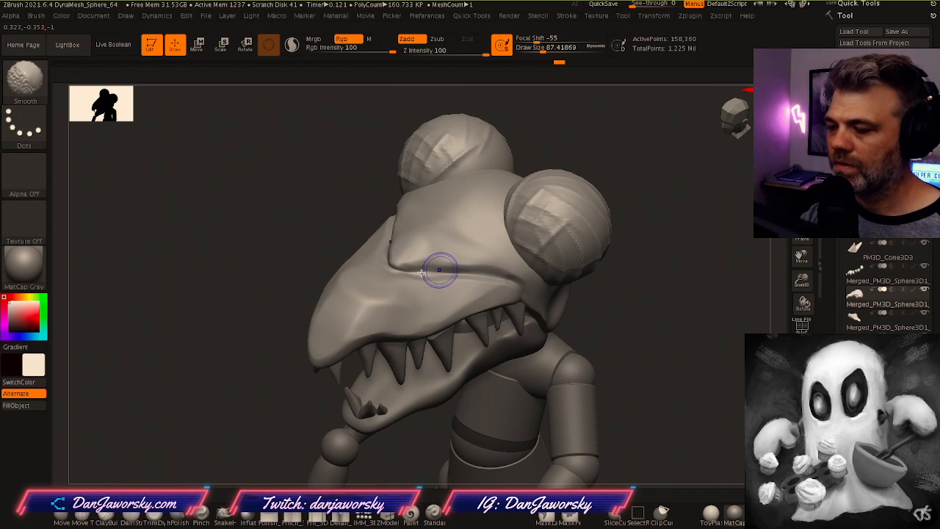
mouse_move(433, 261)
right_down()
mouse_move(575, 306)
mouse_move(529, 375)
mouse_move(545, 336)
right_up()
key(ctrl)
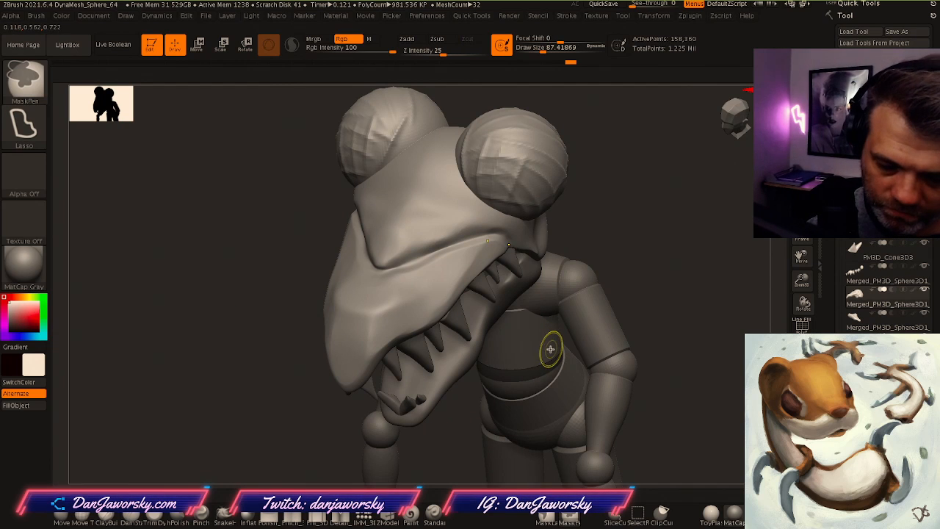
Build up the forehead between the eyes down to the V-shaped fold with ClayBuildup at size about 134, and smooth it
key(b)
key(c)
key(b)
right_drag(554, 348, 553, 359)
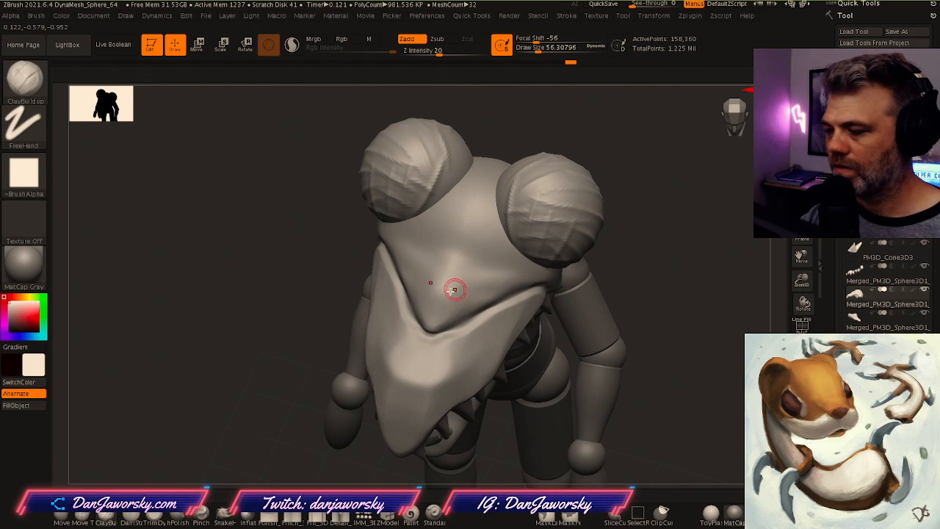
key(space)
drag(514, 281, 518, 279)
right_drag(519, 279, 503, 266)
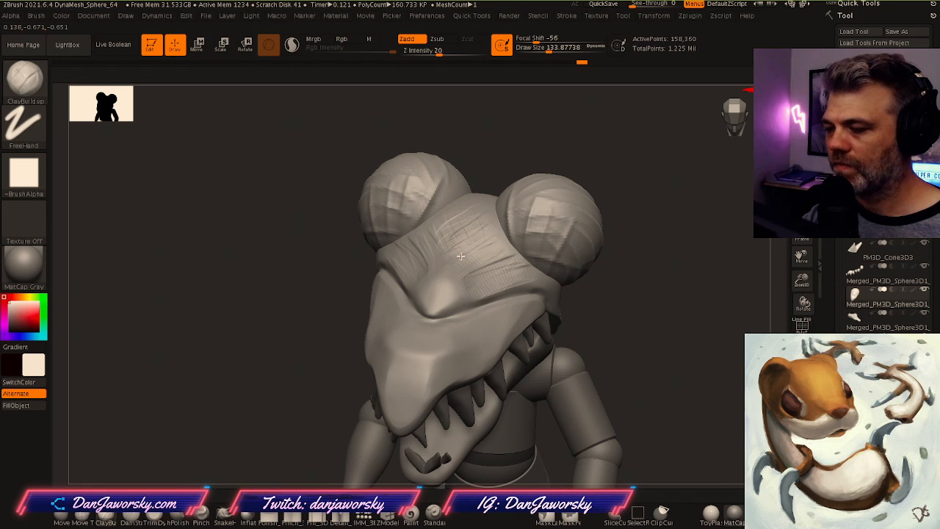
right_drag(428, 294, 479, 261)
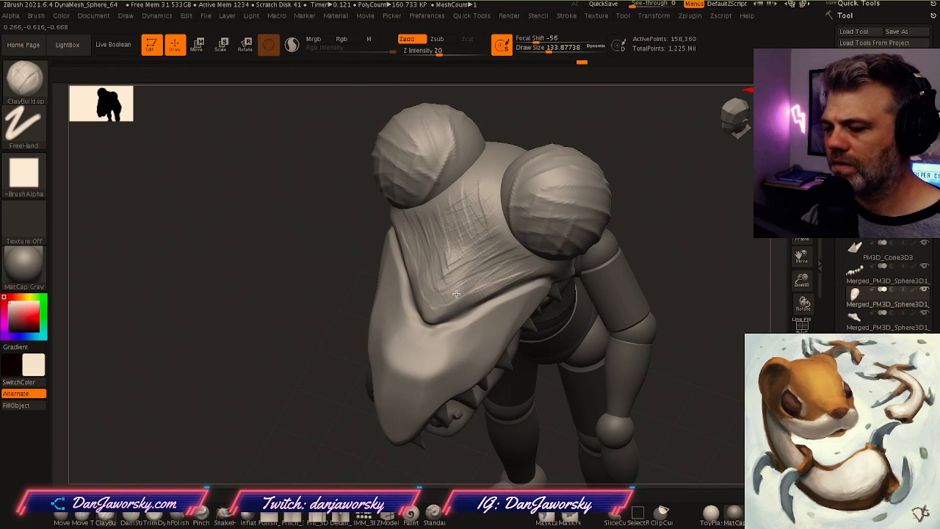
key(shift)
mouse_move(505, 173)
right_down()
mouse_move(506, 267)
mouse_move(451, 280)
mouse_move(452, 239)
mouse_move(397, 197)
right_up()
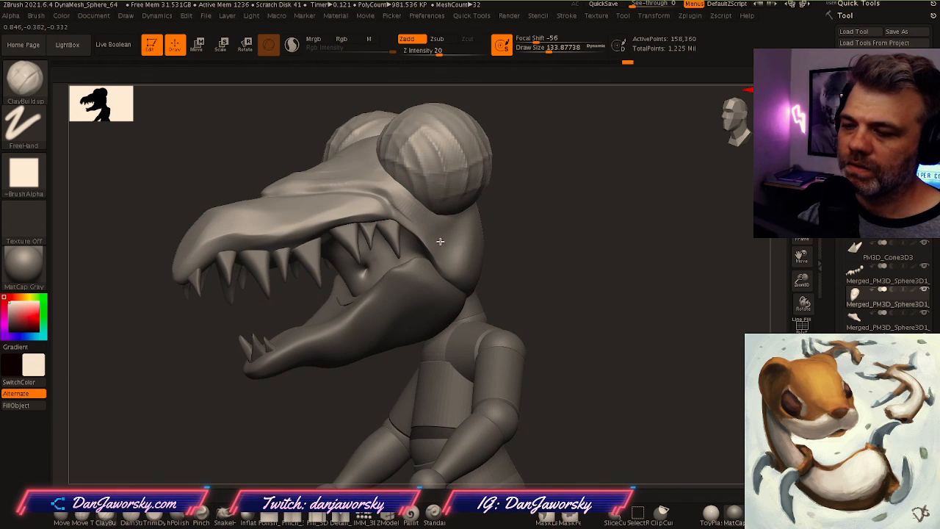
Add clay to the cheek between the eye and the jaw corner and smooth the strokes
drag(395, 195, 457, 257)
key(shift)
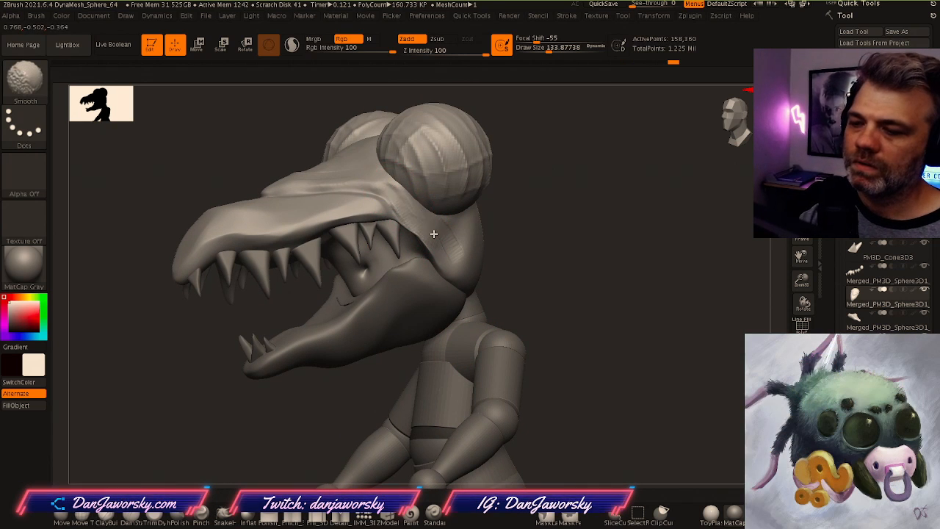
mouse_move(438, 243)
right_down()
mouse_move(539, 326)
mouse_move(506, 302)
mouse_move(545, 357)
mouse_move(517, 367)
mouse_move(457, 237)
mouse_move(375, 195)
mouse_move(411, 242)
mouse_move(453, 235)
mouse_move(388, 201)
right_up()
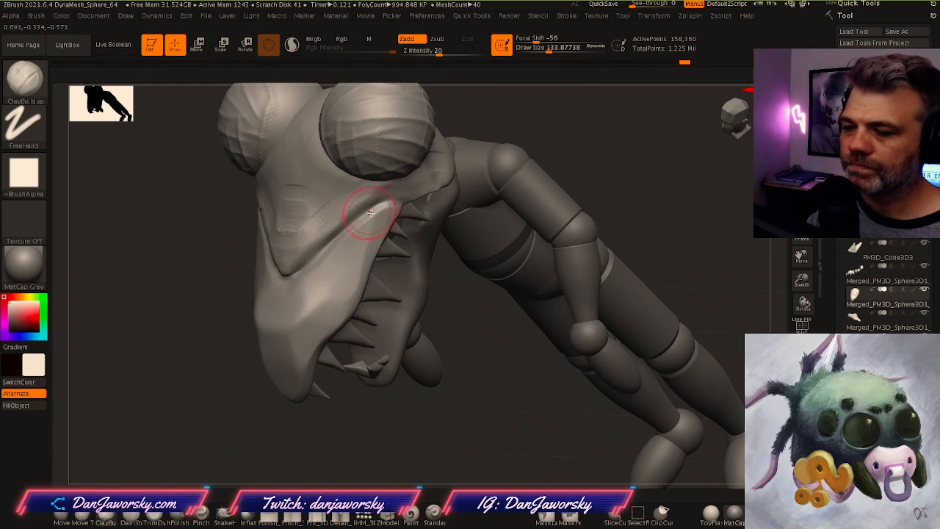
Mask the snout in front of the forehead fold with the lasso MaskPen
key(ctrl)
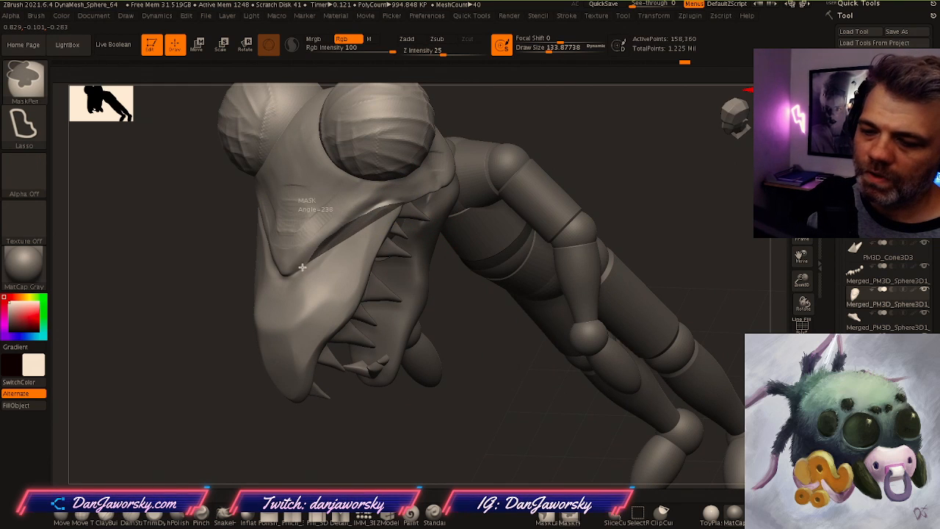
mouse_move(269, 251)
ctrl+mouse_down()
mouse_move(256, 202)
mouse_move(208, 205)
ctrl+mouse_up()
right_drag(411, 300, 567, 267)
key(f)
mouse_move(472, 306)
right_down()
mouse_move(581, 277)
mouse_move(625, 276)
mouse_move(580, 279)
mouse_move(570, 384)
mouse_move(487, 302)
right_up()
key(ctrl)
mouse_move(514, 245)
ctrl+mouse_down()
mouse_move(486, 360)
mouse_move(558, 275)
ctrl+mouse_up()
right_drag(558, 275, 512, 270)
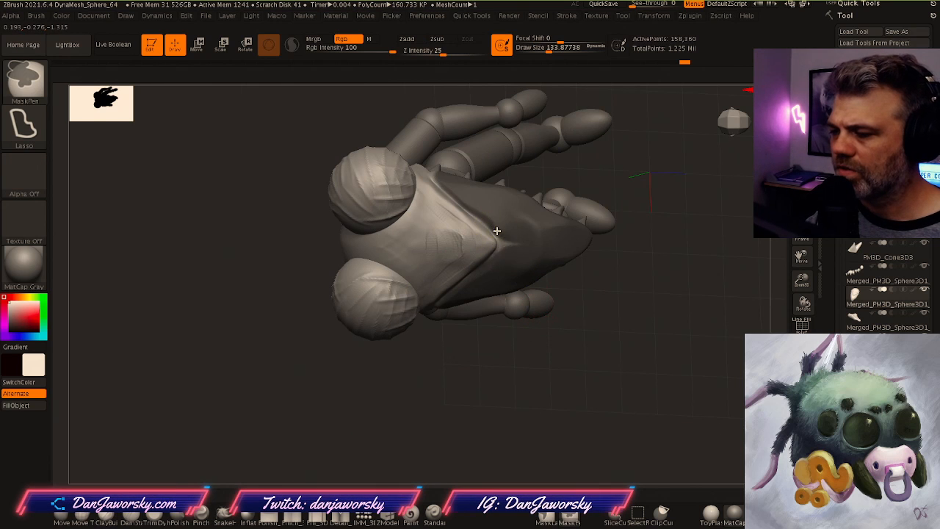
Isolate the upper head and refine the snout mask along its sides and underside
mouse_move(509, 216)
right_down()
mouse_move(526, 293)
mouse_move(488, 394)
mouse_move(536, 232)
mouse_move(565, 321)
mouse_move(512, 325)
mouse_move(529, 339)
mouse_move(588, 315)
mouse_move(568, 335)
mouse_move(535, 312)
mouse_move(596, 313)
mouse_move(545, 313)
right_up()
key(ctrl)
key(ctrl)
mouse_move(466, 304)
right_down()
mouse_move(546, 290)
mouse_move(514, 290)
right_up()
key(ctrl)
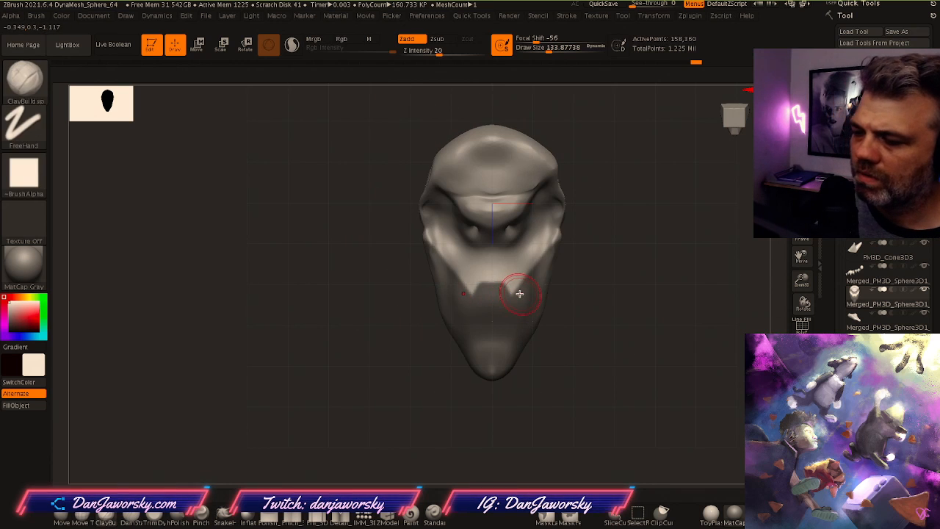
Switch the MaskPen stroke to FreeHand and paint the snout mask up to the fold with a brush size of about 84
click(29, 133)
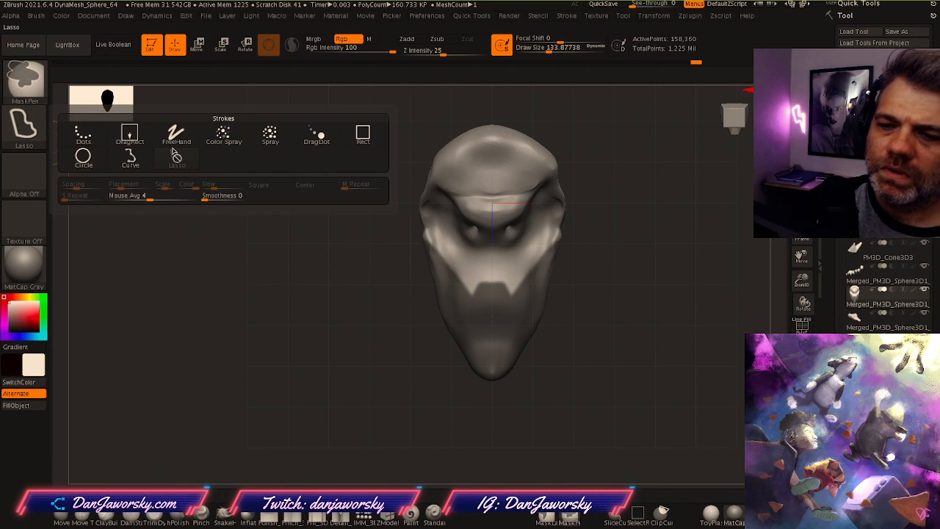
click(176, 133)
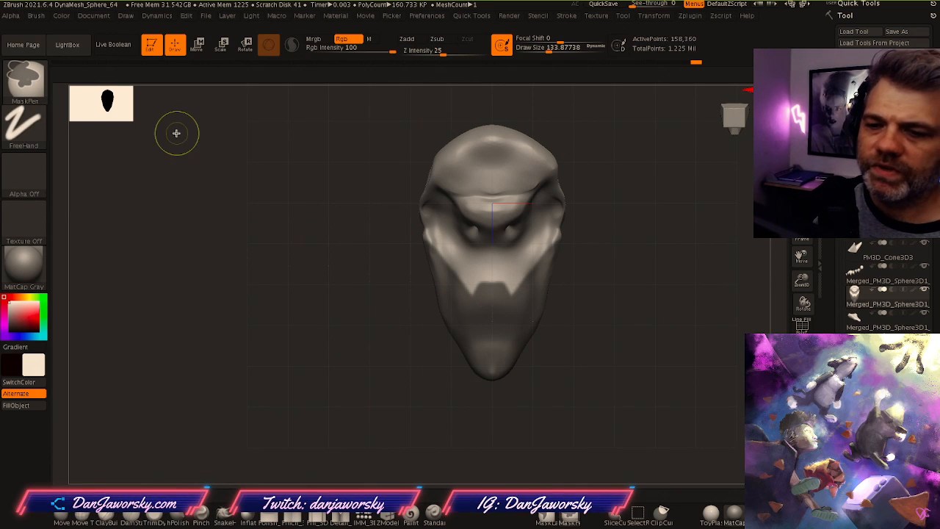
mouse_move(502, 273)
right_down()
mouse_move(527, 245)
mouse_move(568, 279)
right_up()
key(space)
drag(548, 284, 527, 280)
right_drag(527, 279, 512, 250)
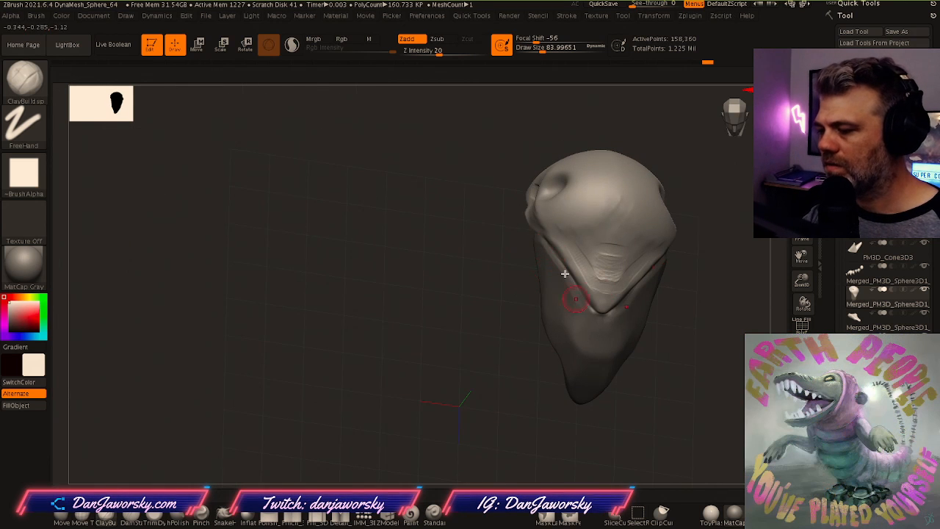
mouse_move(620, 330)
right_down()
mouse_move(549, 311)
mouse_move(614, 275)
mouse_move(556, 309)
right_up()
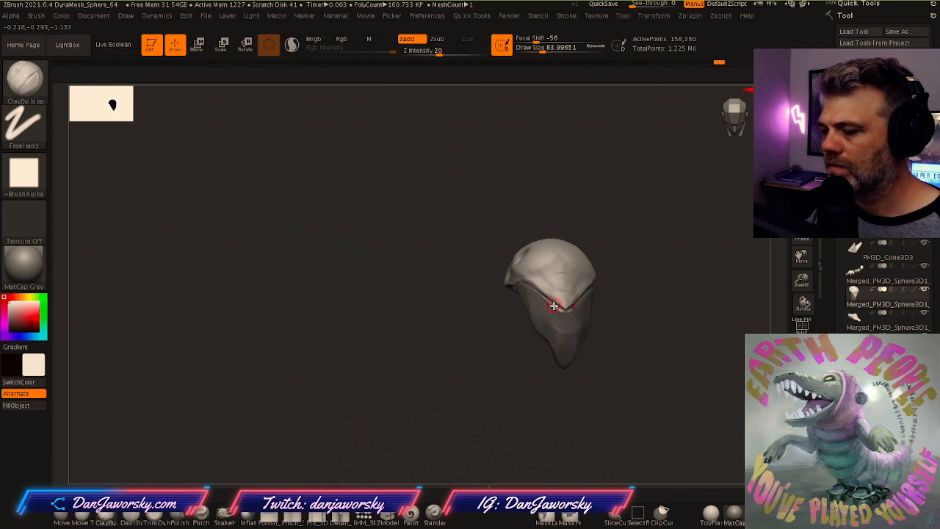
mouse_move(597, 333)
ctrl+right_down()
mouse_move(672, 347)
mouse_move(585, 336)
mouse_move(568, 346)
mouse_move(543, 334)
mouse_move(550, 338)
ctrl+right_up()
key(ctrl)
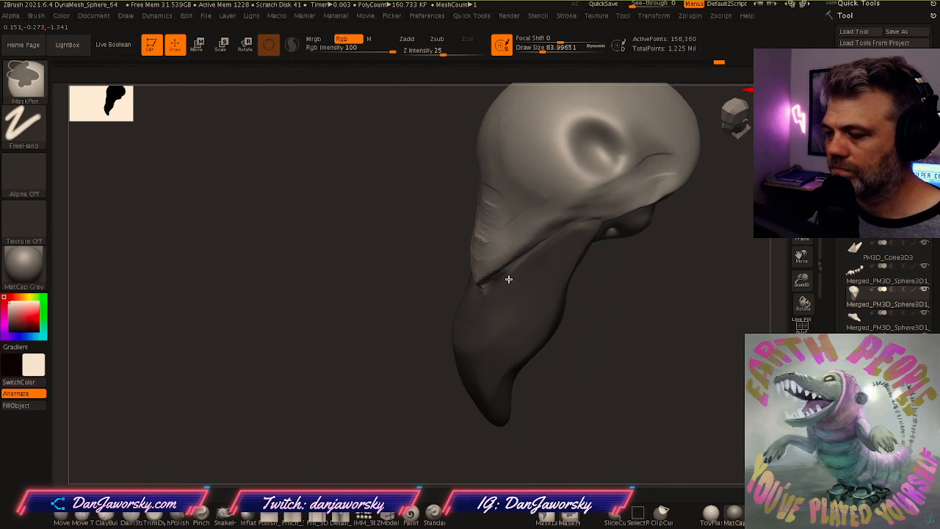
mouse_move(475, 297)
shift+right_down()
mouse_move(621, 306)
mouse_move(619, 334)
mouse_move(650, 331)
mouse_move(510, 332)
mouse_move(653, 236)
shift+right_up()
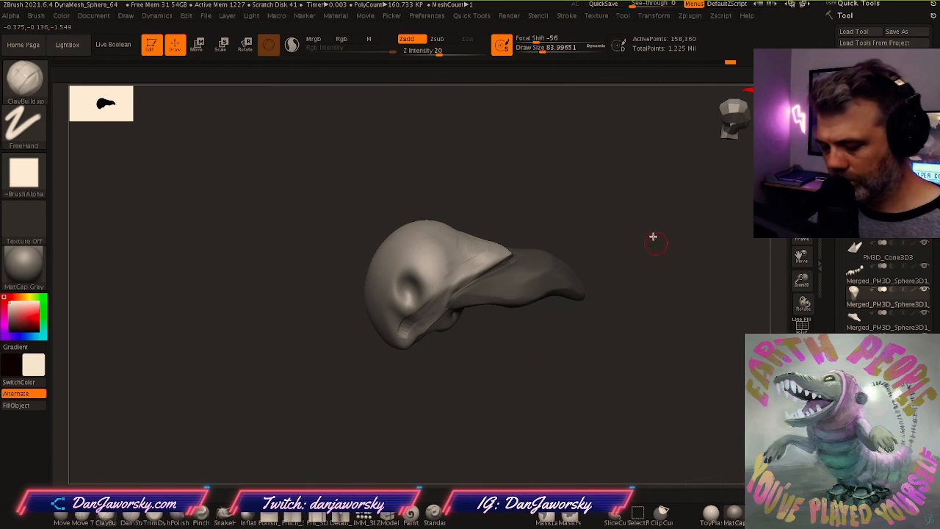
Split the masked snout off the upper head as its own subtool
key(space)
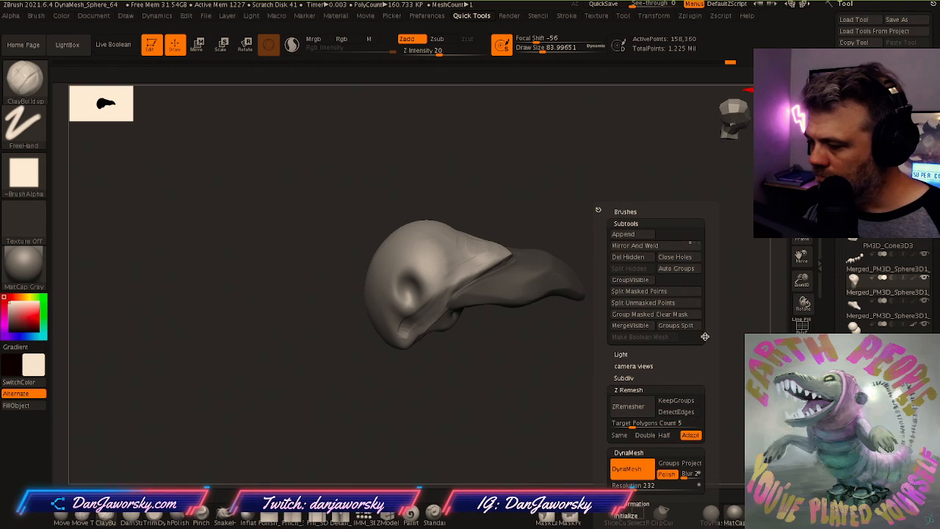
scroll(683, 315, down, 1)
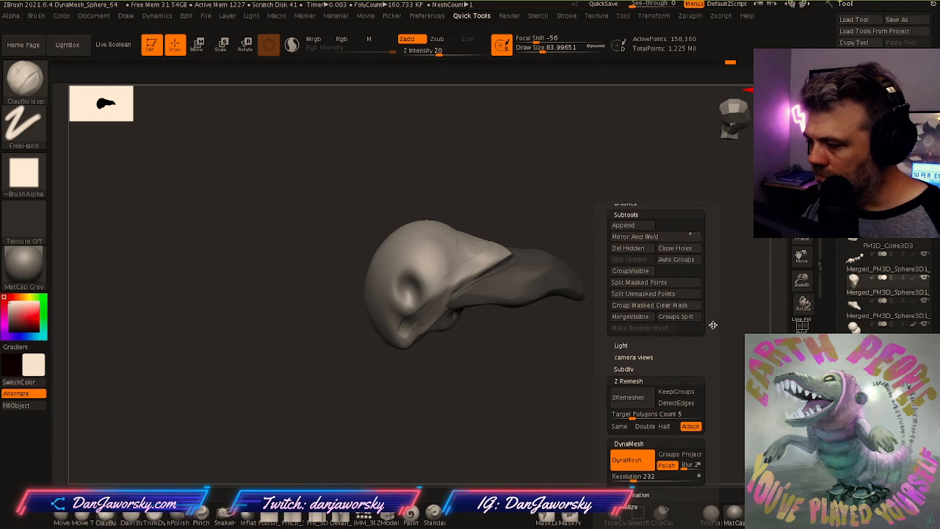
click(652, 276)
drag(602, 345, 655, 351)
Show the whole creature, select the split-off snout subtool and isolate it with the wireframe hidden
click(801, 376)
right_drag(564, 348, 524, 361)
alt+click(487, 308)
right_drag(487, 308, 671, 308)
key(shift+f)
click(801, 376)
key(shift+f)
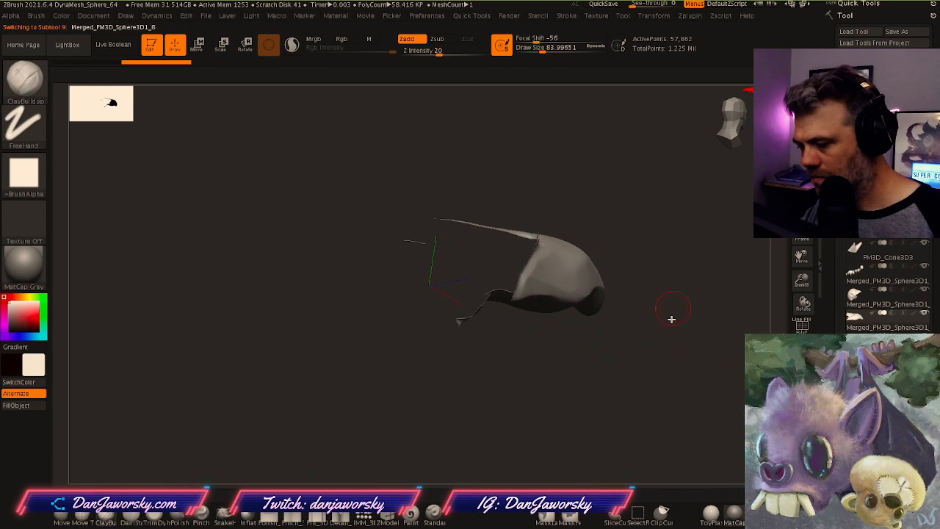
Close the holes in the snout piece and smooth the jagged rear edge where it was cut
key(space)
click(696, 259)
right_drag(558, 308, 505, 280)
right_drag(466, 244, 442, 253)
right_drag(478, 284, 543, 286)
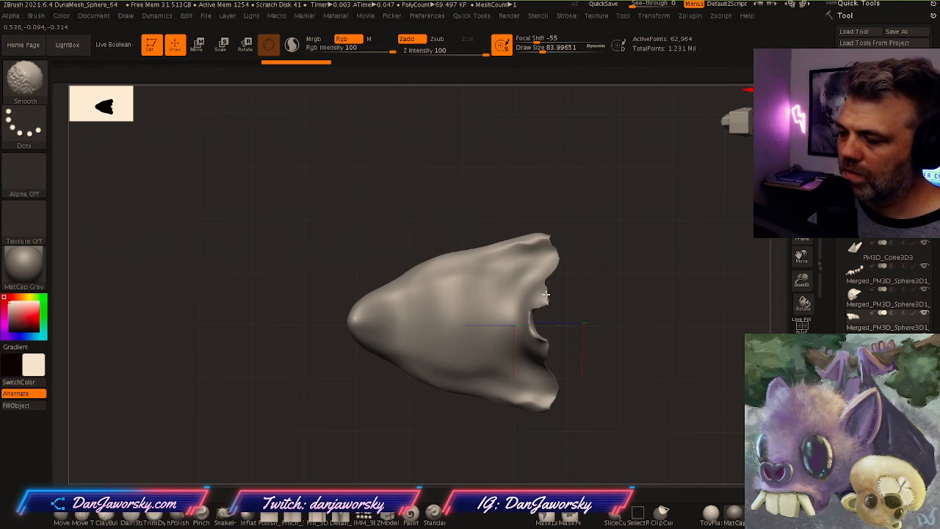
right_drag(537, 333, 542, 258)
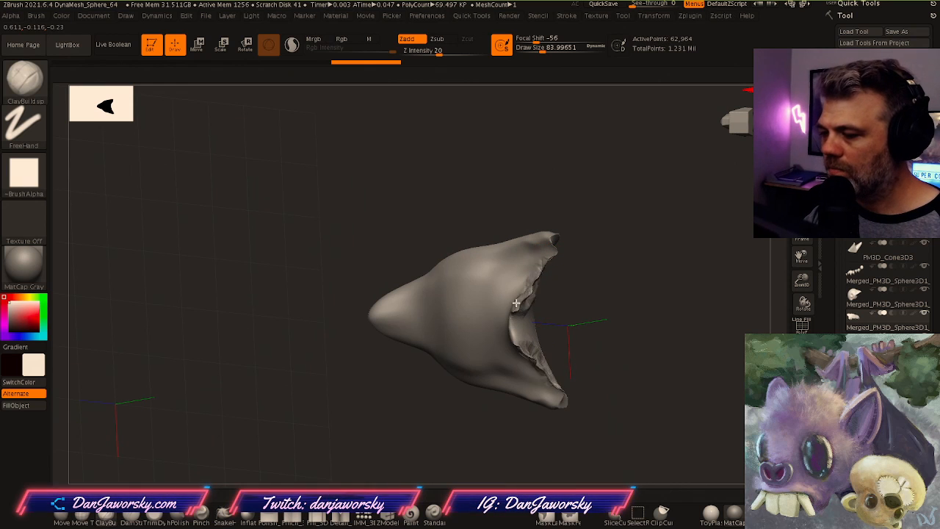
key(shift)
right_drag(514, 312, 539, 287)
right_drag(482, 282, 598, 287)
Remesh the closed snout piece with DynaMesh and smooth its thin, ragged rear edges
ctrl+drag(599, 289, 612, 327)
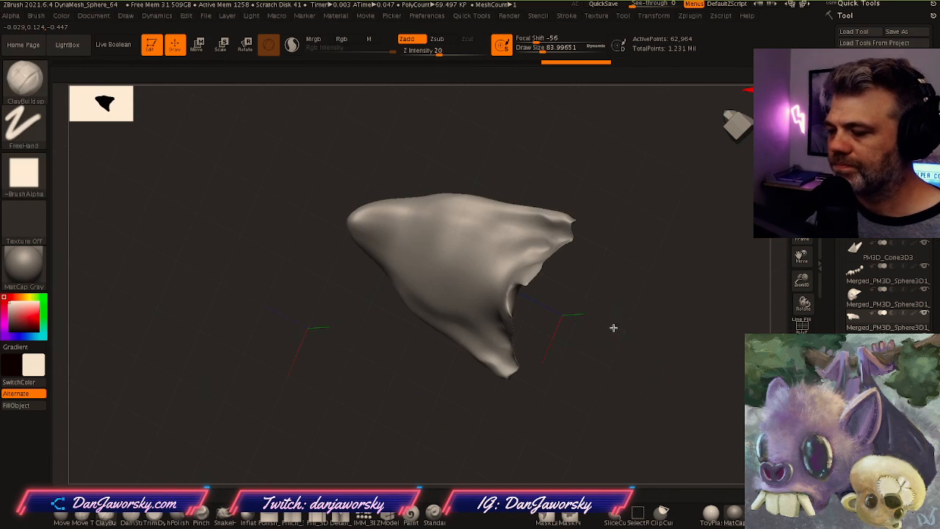
right_drag(613, 327, 622, 327)
ctrl+drag(621, 327, 648, 381)
right_drag(648, 380, 584, 373)
key(shift)
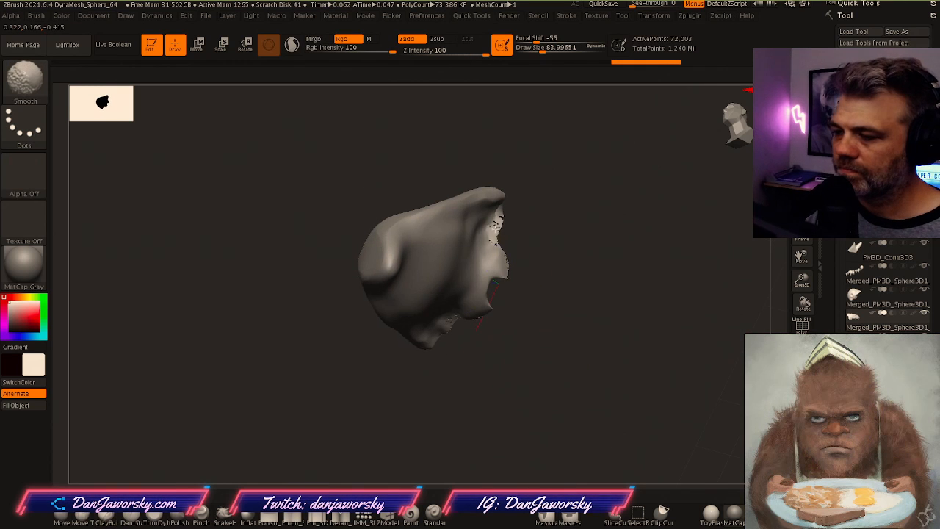
mouse_move(497, 231)
right_down()
mouse_move(524, 283)
mouse_move(486, 329)
mouse_move(516, 399)
mouse_move(551, 331)
right_up()
key(ctrl)
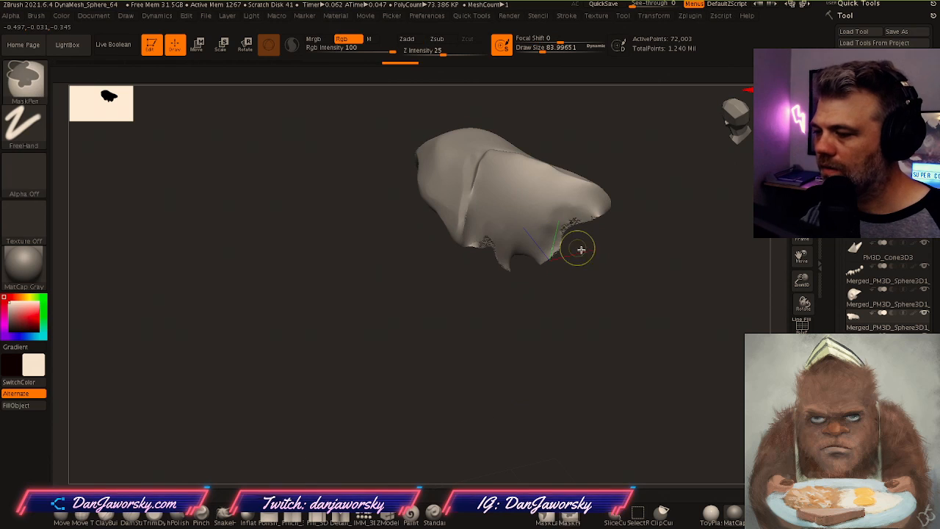
Smooth the ragged rear edges of the snout piece and remesh it with DynaMesh
mouse_move(679, 343)
ctrl+right_down()
mouse_move(716, 365)
mouse_move(613, 246)
ctrl+right_up()
shift+drag(605, 192, 563, 209)
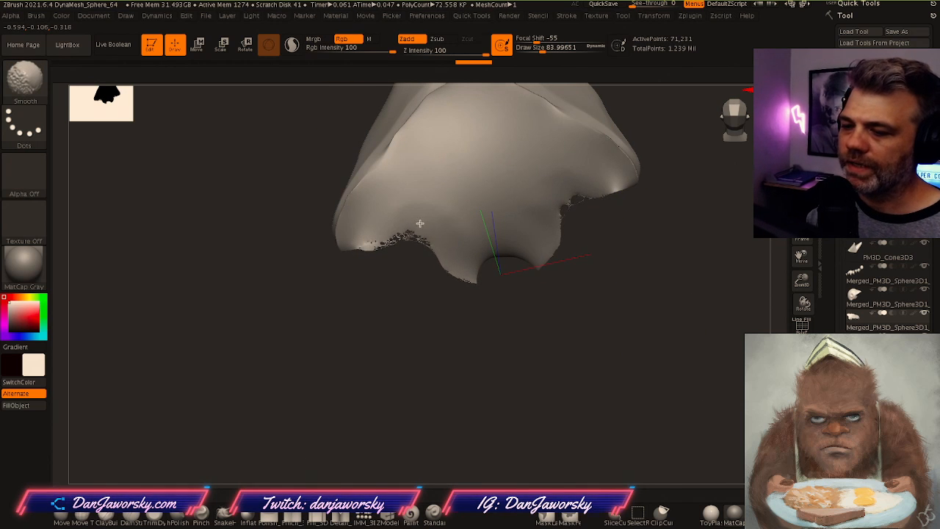
mouse_move(570, 296)
mouse_down()
mouse_move(629, 315)
mouse_move(604, 241)
mouse_up()
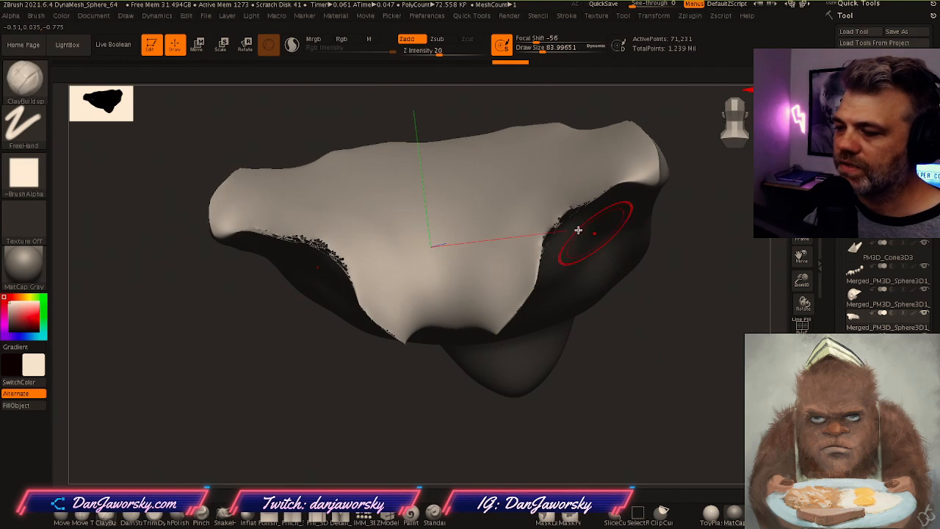
right_drag(523, 260, 496, 250)
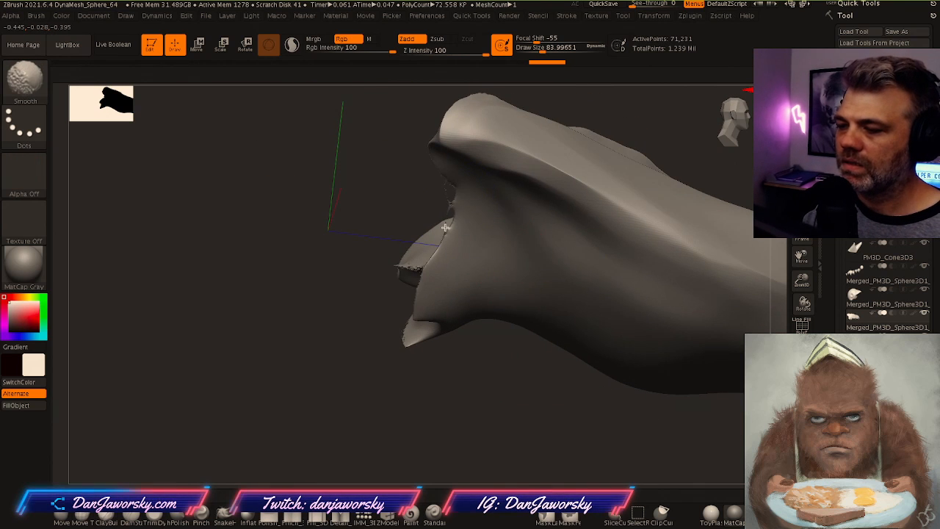
ctrl+drag(334, 325, 288, 389)
key(shift)
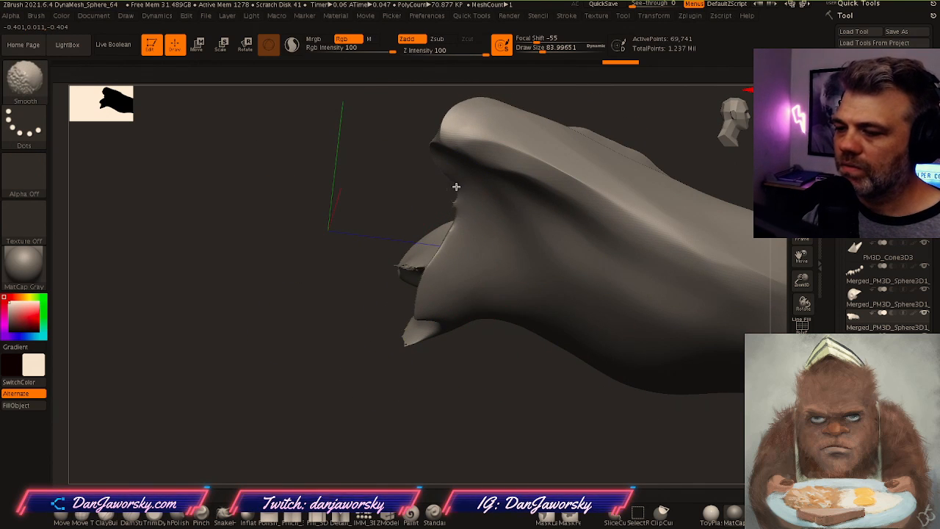
Smooth the remaining jagged spots around the snout's rear opening and refresh its DynaMesh
mouse_move(446, 179)
right_down()
mouse_move(485, 270)
mouse_move(523, 219)
right_up()
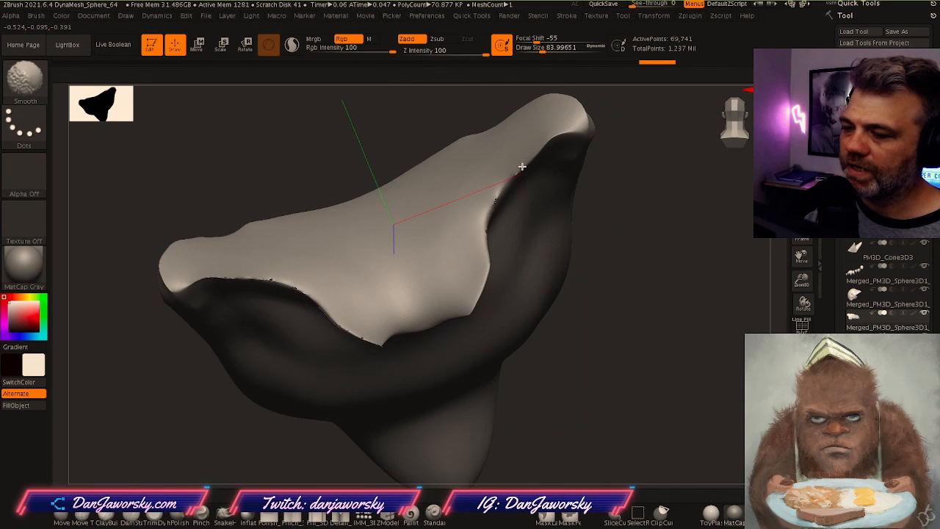
shift+drag(492, 209, 493, 262)
ctrl+drag(607, 203, 673, 351)
right_drag(673, 352, 523, 258)
shift+drag(515, 174, 504, 216)
right_drag(500, 221, 491, 214)
Smooth the outer corners and pointed tips of the snout's rear rim from both sides
mouse_move(498, 267)
right_down()
mouse_move(472, 241)
mouse_move(429, 292)
mouse_move(309, 254)
right_up()
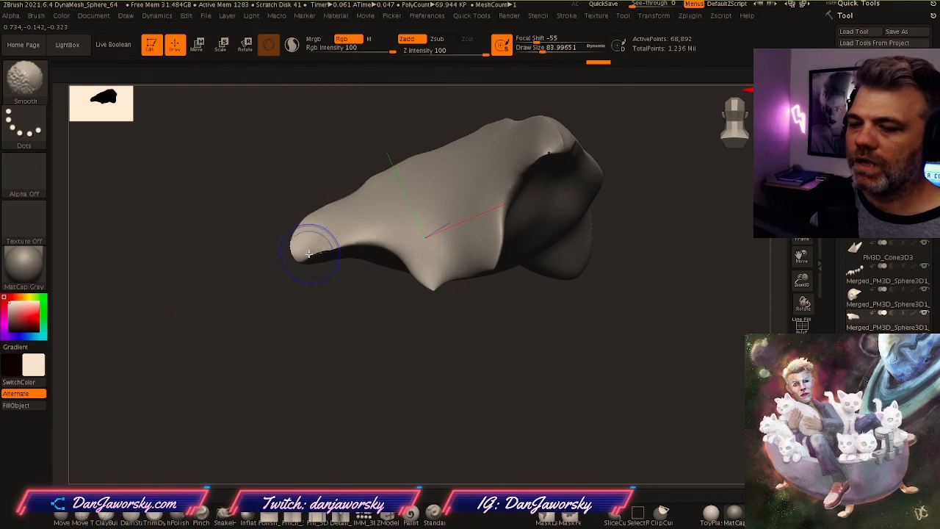
mouse_move(501, 321)
right_down()
mouse_move(637, 311)
mouse_move(548, 315)
mouse_move(524, 351)
right_up()
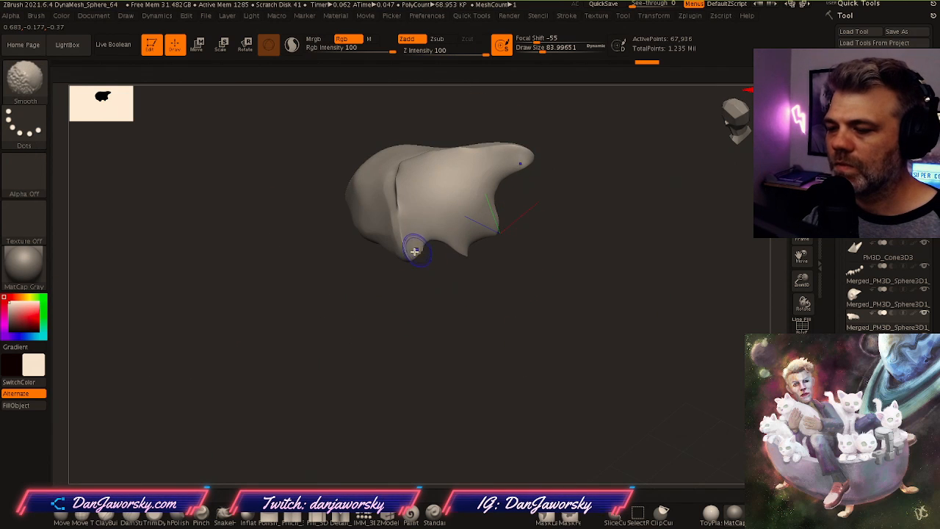
right_drag(437, 236, 409, 241)
mouse_move(469, 227)
right_down()
mouse_move(608, 279)
mouse_move(598, 248)
mouse_move(552, 279)
mouse_move(560, 234)
right_up()
mouse_move(570, 275)
right_down()
mouse_move(571, 254)
mouse_move(588, 279)
mouse_move(575, 264)
mouse_move(585, 245)
right_up()
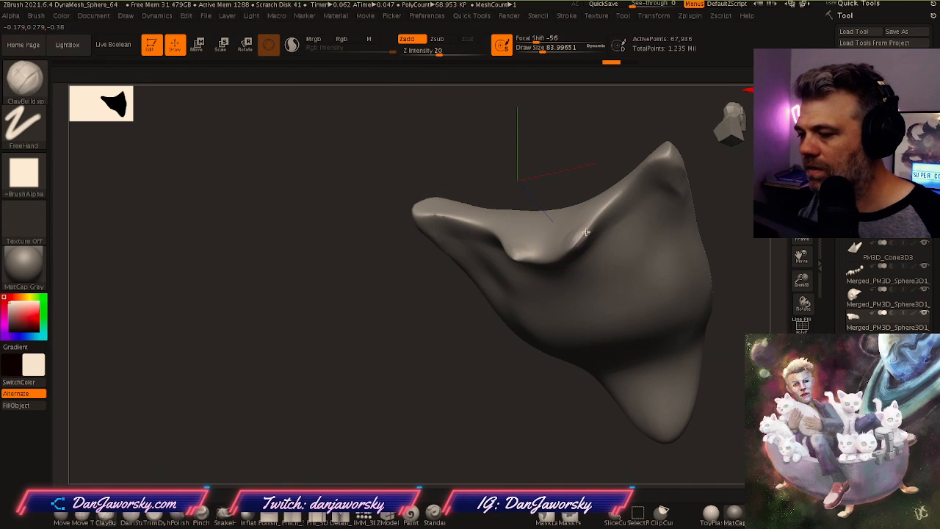
Undo the trial clay strokes and flatten the snout's rear rim with the TrimDynamic brush
key(ctrl+z)
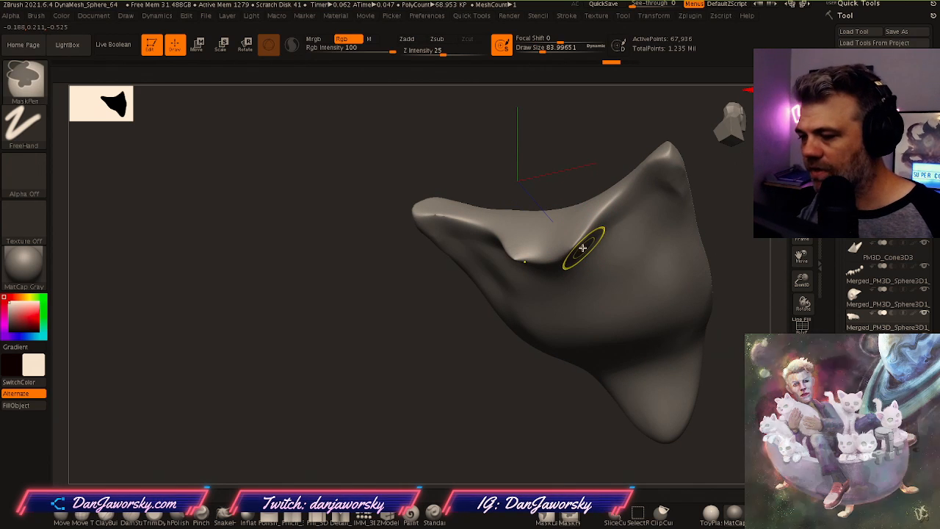
key(5)
key(ctrl+z)
key(ctrl+z)
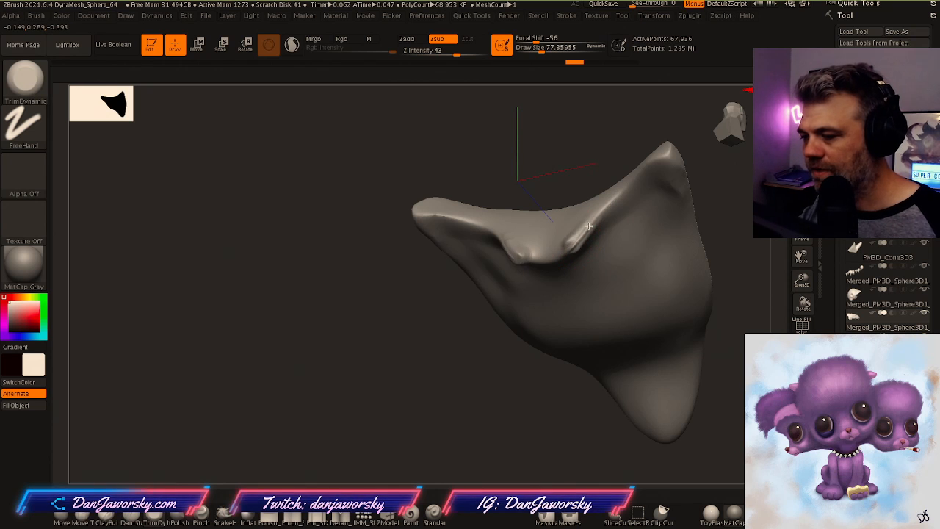
drag(589, 226, 583, 237)
mouse_move(578, 238)
right_down()
mouse_move(574, 245)
mouse_move(583, 229)
mouse_move(567, 242)
mouse_move(581, 273)
right_up()
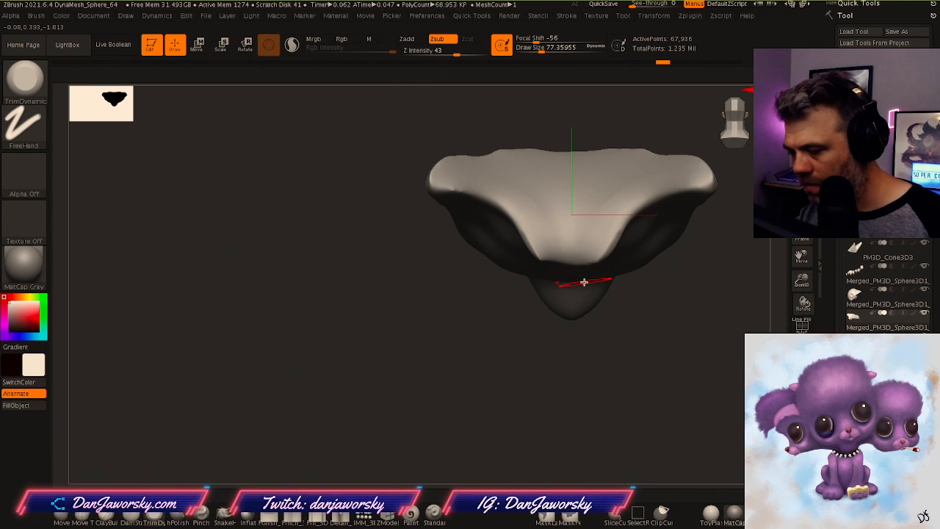
Smooth the flattened lower edge and adjoining surfaces at the rear of the snout piece
mouse_move(584, 260)
right_down()
mouse_move(603, 243)
mouse_move(594, 277)
mouse_move(569, 270)
right_up()
key(shift)
shift+drag(590, 270, 598, 268)
mouse_move(609, 272)
right_down()
mouse_move(575, 274)
mouse_move(529, 260)
right_up()
shift+drag(527, 258, 515, 263)
mouse_move(514, 262)
right_down()
mouse_move(624, 285)
mouse_move(575, 294)
mouse_move(607, 245)
right_up()
mouse_move(545, 229)
right_down()
mouse_move(506, 254)
mouse_move(574, 238)
mouse_move(585, 262)
mouse_move(579, 208)
right_up()
Show the whole creature, select the upper skull subtool and isolate it
mouse_move(606, 252)
right_down()
mouse_move(608, 199)
mouse_move(597, 255)
mouse_move(608, 254)
mouse_move(653, 306)
mouse_move(539, 301)
mouse_move(667, 318)
mouse_move(512, 384)
mouse_move(436, 212)
right_up()
ctrl+right_drag(432, 122, 601, 317)
click(802, 376)
alt+click(484, 206)
right_drag(505, 246, 590, 319)
click(802, 376)
Close the opening in the skull piece where the snout was cut away and remesh it with DynaMesh
mouse_move(566, 350)
right_down()
mouse_move(522, 345)
mouse_move(547, 346)
mouse_move(522, 327)
mouse_move(527, 317)
right_up()
key(space)
click(696, 255)
shift+drag(521, 302, 510, 299)
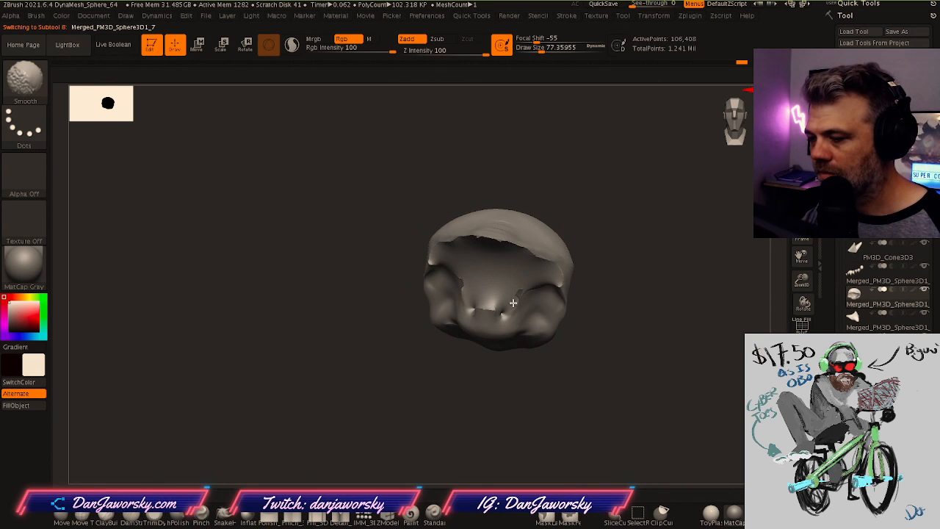
right_drag(523, 291, 483, 296)
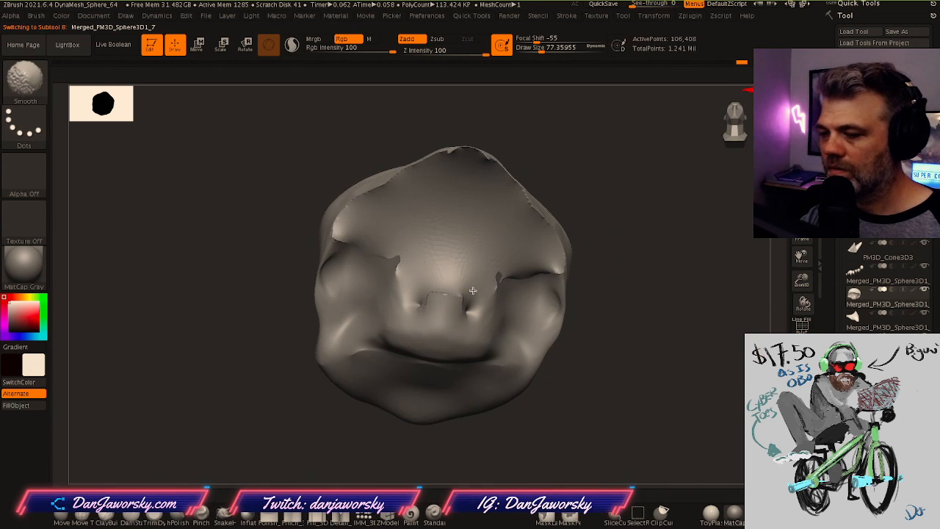
ctrl+drag(634, 252, 646, 264)
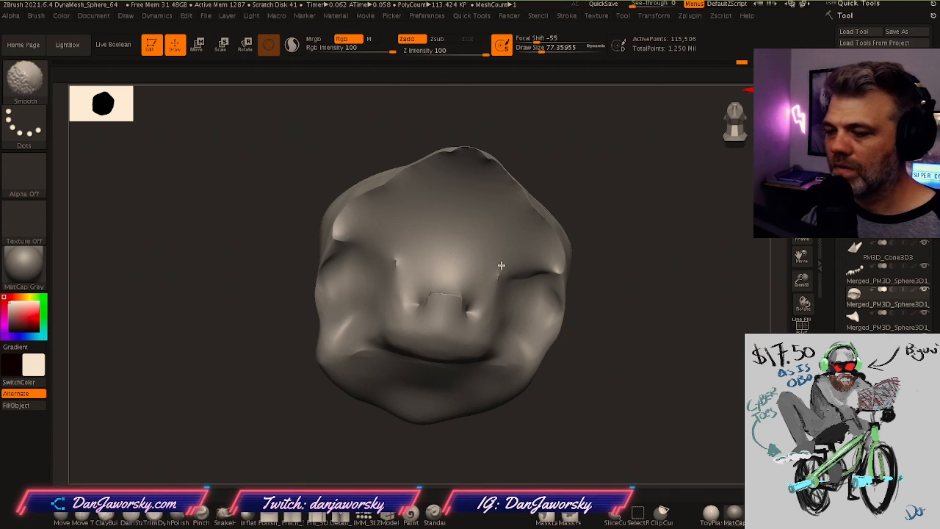
Smooth the front recess and brow edge of the skull piece and refresh its DynaMesh
right_drag(426, 294, 423, 302)
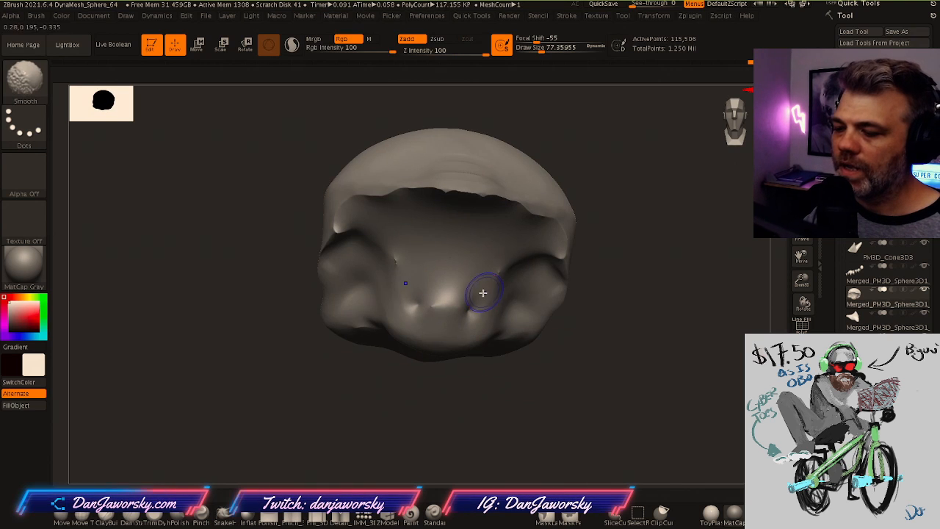
right_drag(483, 293, 458, 305)
right_drag(665, 340, 492, 290)
right_drag(423, 310, 558, 269)
right_drag(542, 218, 453, 234)
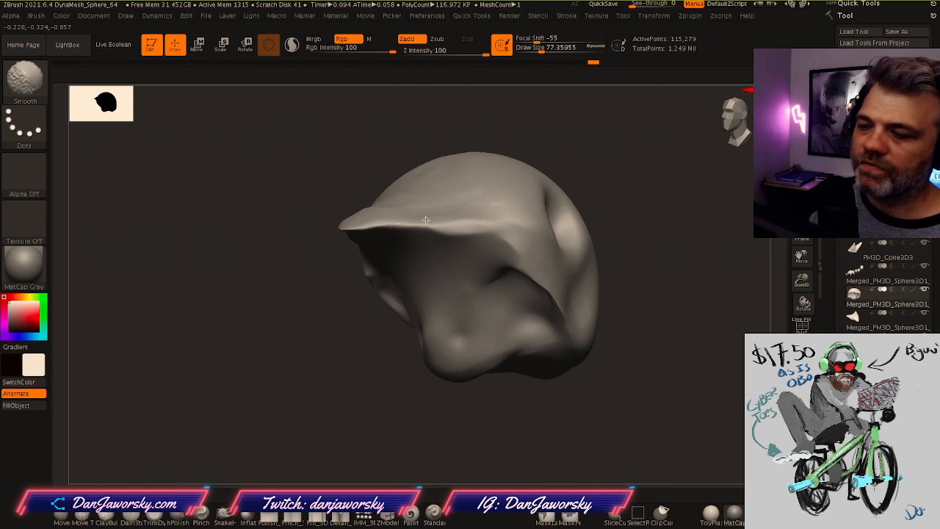
shift+drag(426, 219, 376, 229)
ctrl+drag(652, 241, 685, 346)
Show the whole creature again and examine how the snout meets the skull
right_drag(686, 351, 631, 368)
ctrl+right_drag(631, 367, 608, 372)
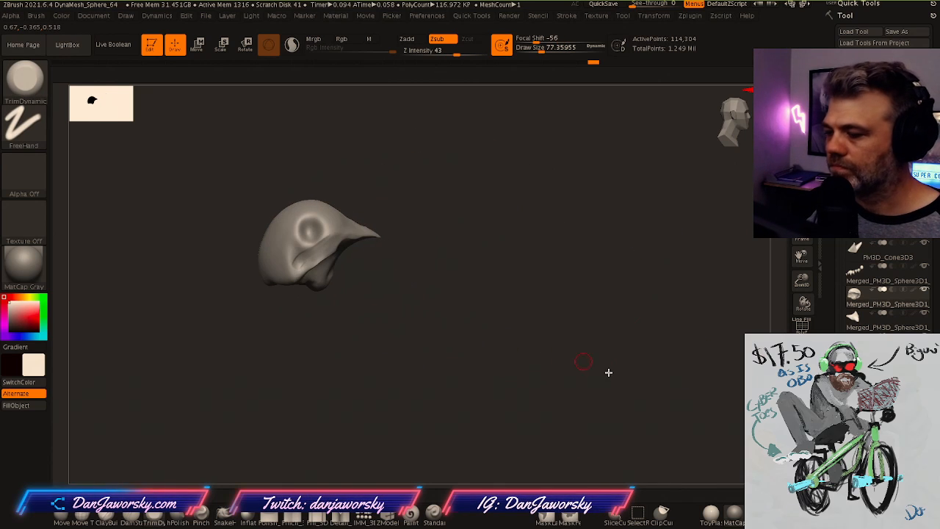
click(801, 373)
ctrl+right_drag(547, 283, 542, 334)
right_drag(542, 334, 571, 308)
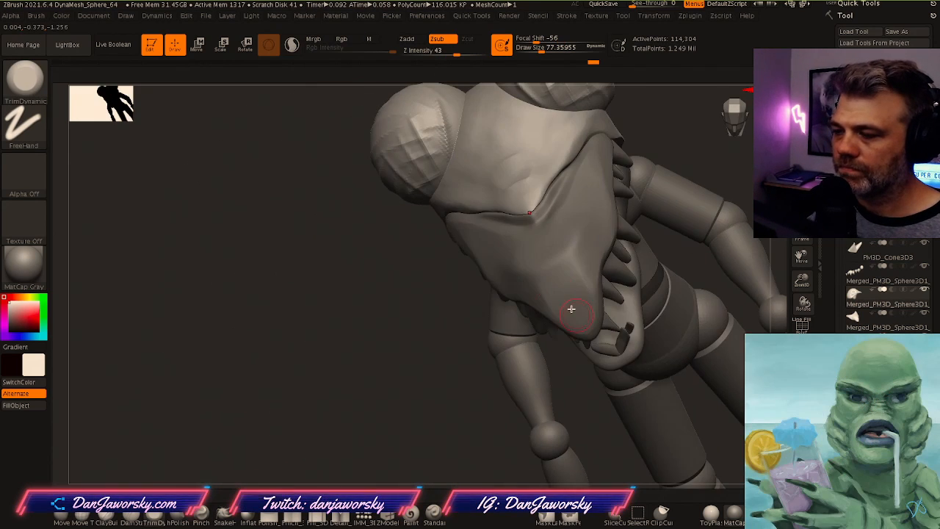
right_drag(585, 260, 491, 191)
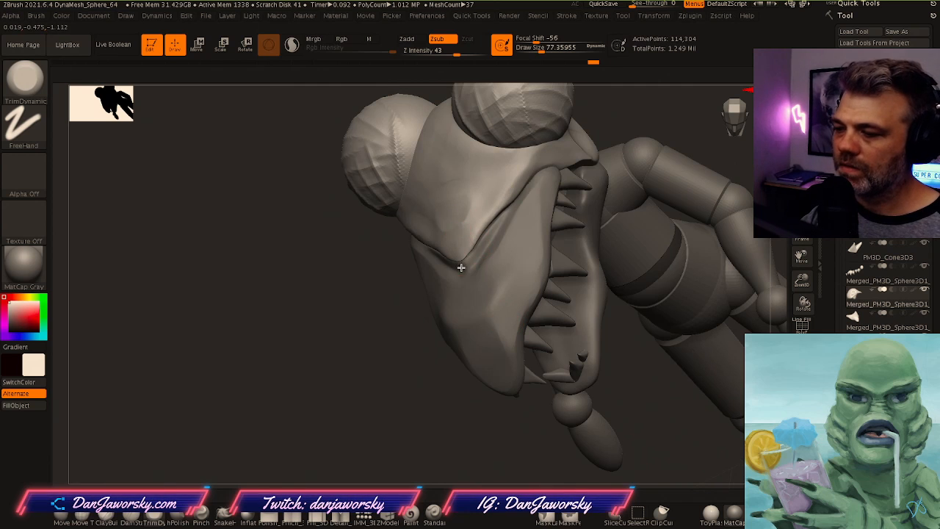
Build up the skull's cheek area behind the upper teeth with ClayBuildup and smooth it
key(b)
key(c)
key(b)
right_drag(501, 230, 489, 198)
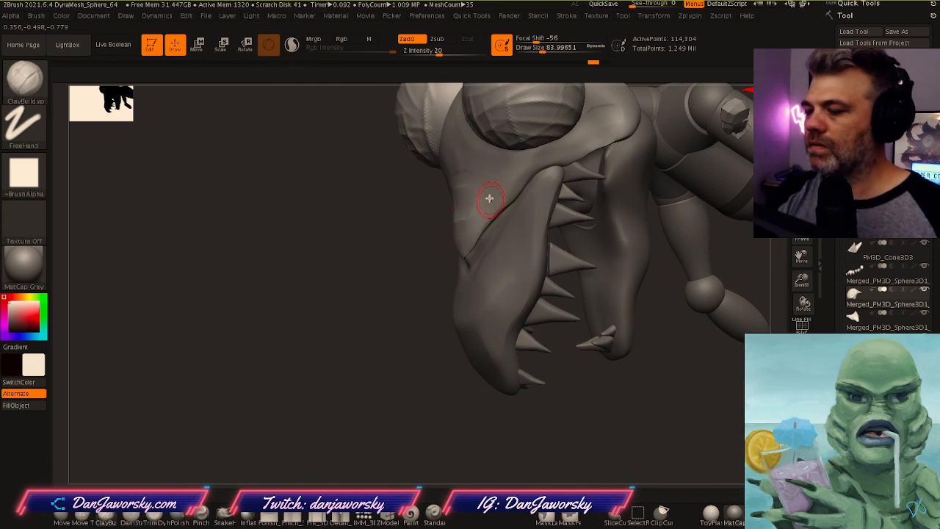
right_drag(594, 357, 463, 179)
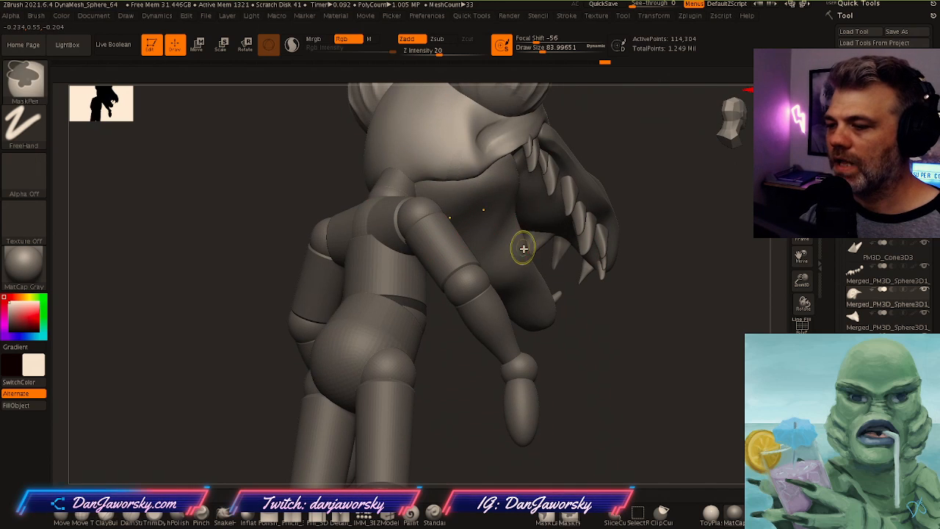
right_drag(573, 269, 443, 226)
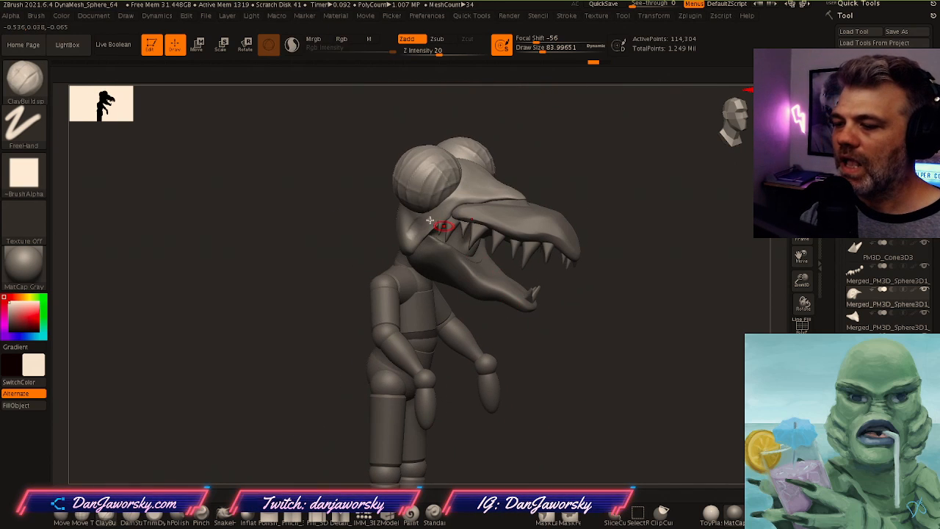
key(shift)
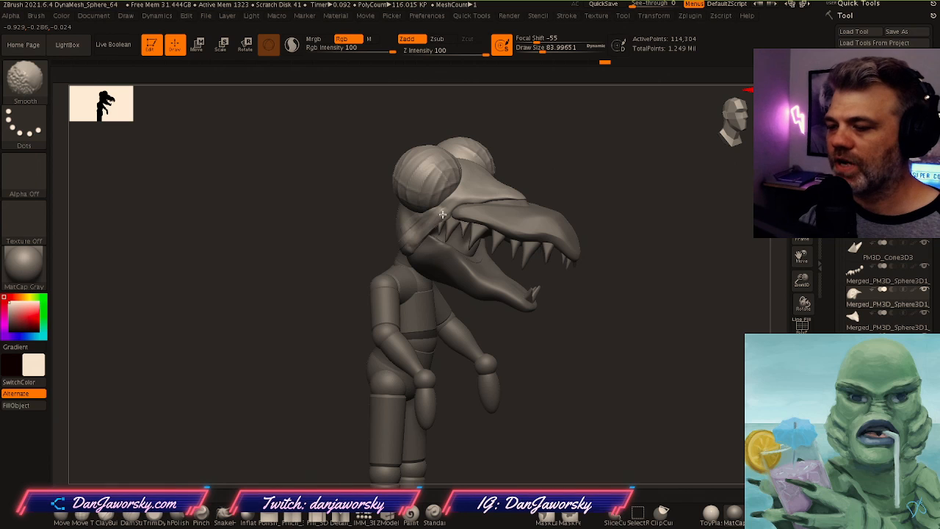
mouse_move(615, 340)
right_down()
mouse_move(564, 304)
mouse_move(585, 292)
mouse_move(573, 300)
mouse_move(609, 352)
mouse_move(596, 350)
mouse_move(595, 289)
mouse_move(630, 308)
mouse_move(622, 321)
mouse_move(621, 272)
right_up()
right_click(585, 291)
key(shift)
Display the wireframe and isolate the skull piece to examine its mesh density
key(shift+f)
click(802, 376)
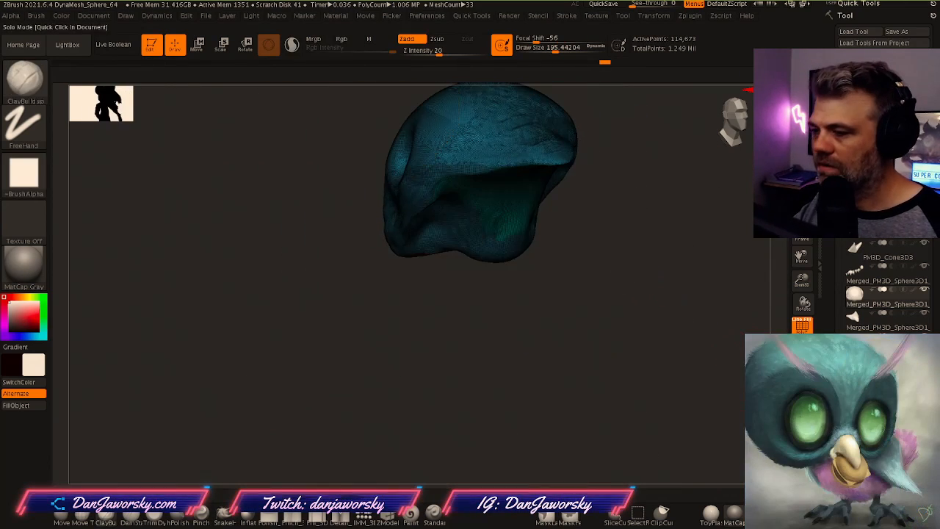
right_drag(683, 315, 566, 331)
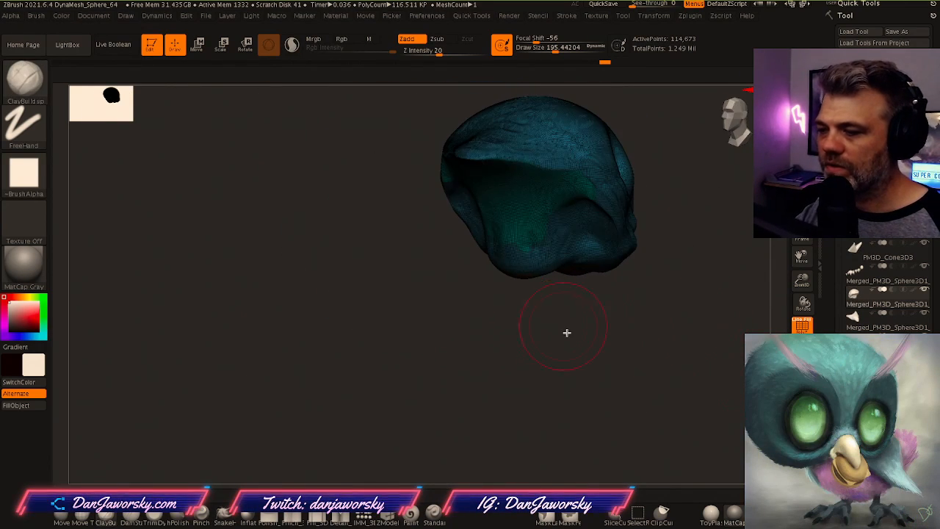
right_drag(604, 369, 554, 374)
click(802, 376)
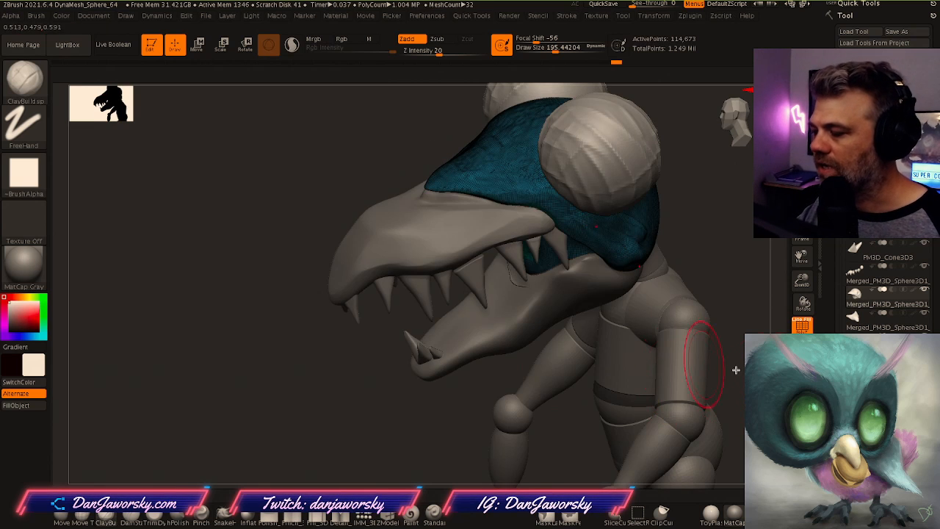
click(802, 376)
right_drag(727, 345, 647, 336)
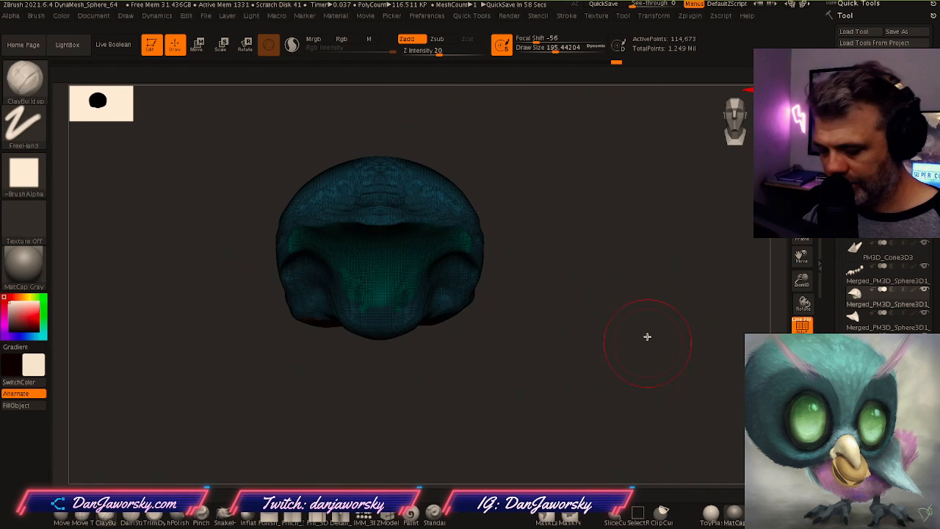
Remesh the skull piece at a lower DynaMesh resolution and show the whole creature without the wireframe
key(q)
scroll(687, 400, down, 3)
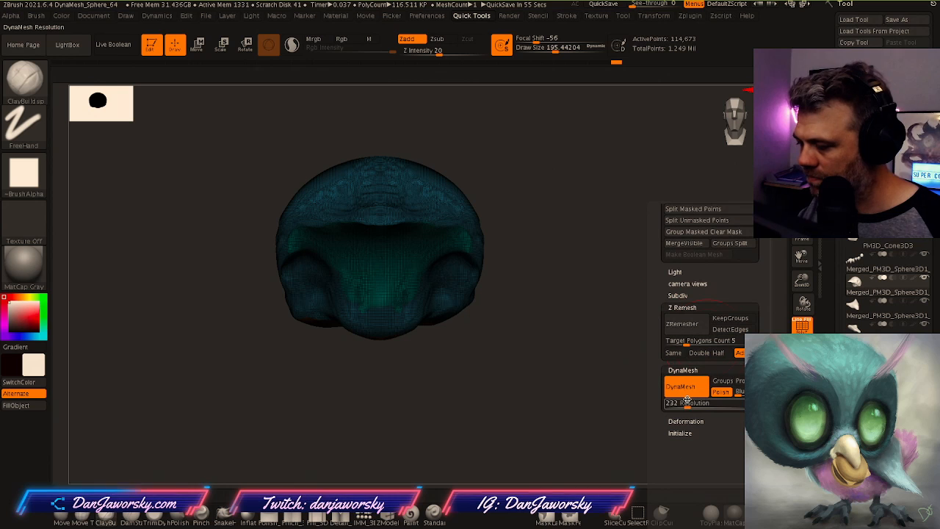
key(ctrl)
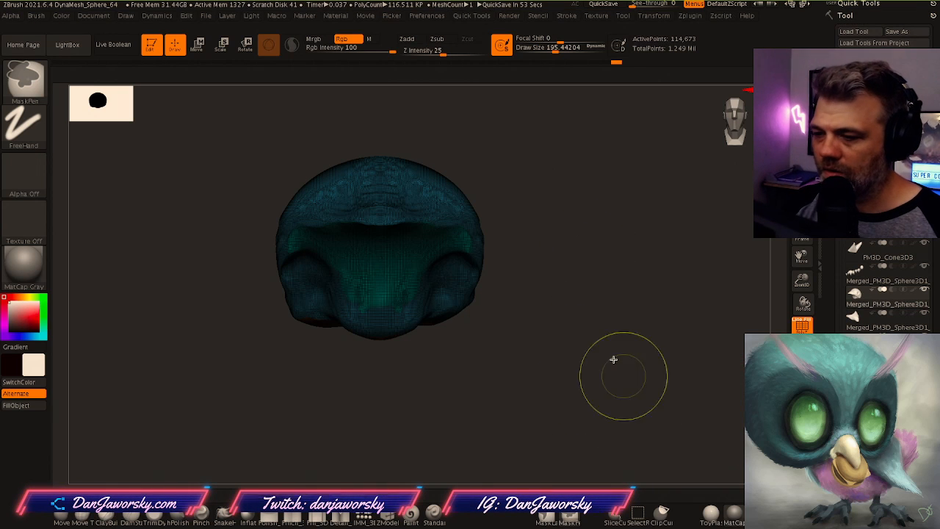
mouse_move(604, 273)
ctrl+mouse_down()
mouse_move(633, 363)
mouse_move(720, 419)
mouse_move(592, 321)
mouse_move(630, 304)
mouse_move(592, 339)
ctrl+mouse_up()
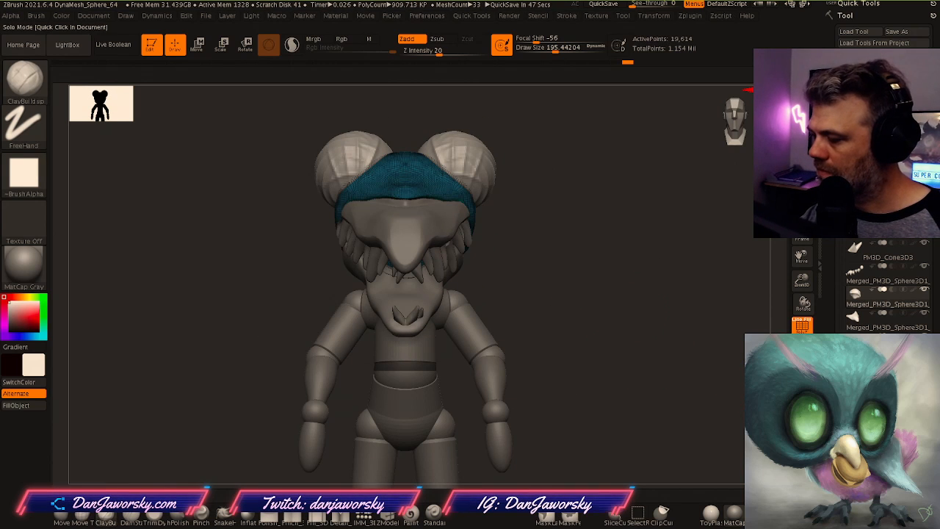
drag(533, 333, 506, 312)
key(shift+f)
Build up crossing clay strokes over the back and sides of the skull with a large ClayBuildup brush
right_drag(516, 342, 564, 293)
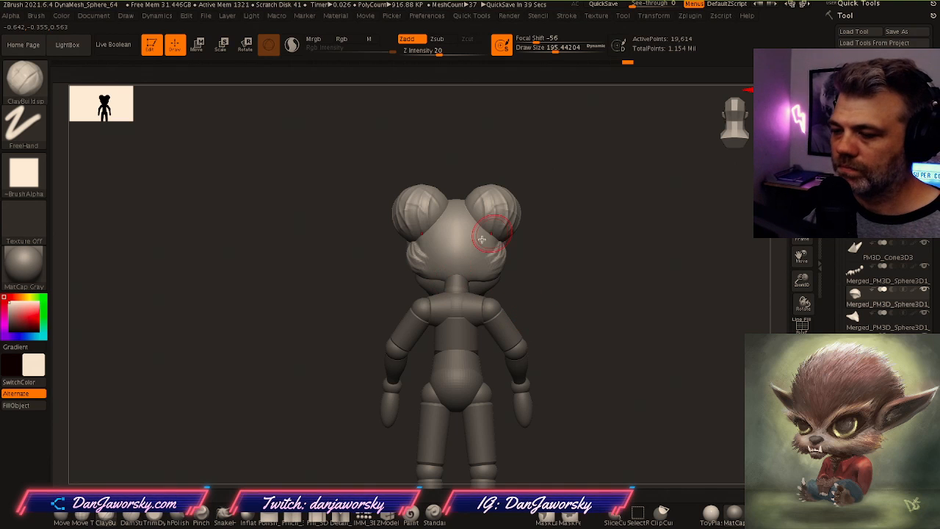
right_drag(566, 296, 542, 290)
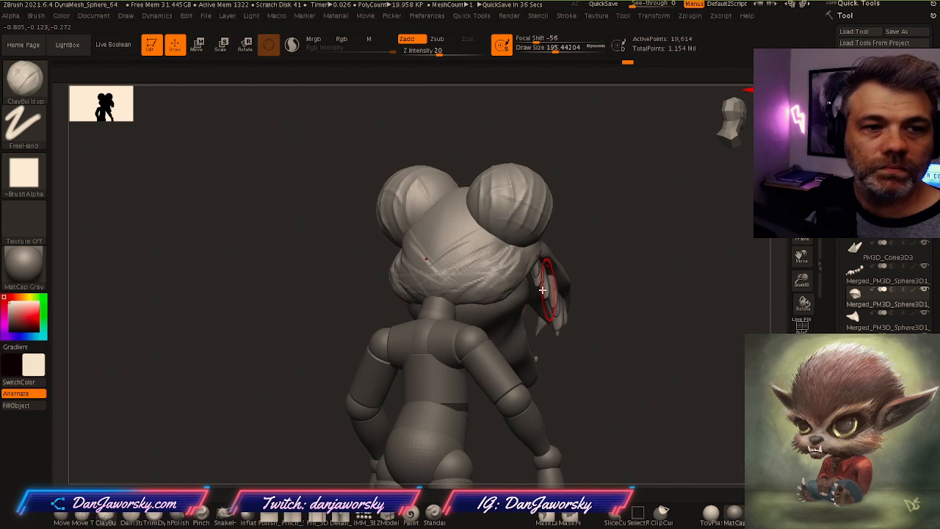
right_drag(425, 224, 461, 357)
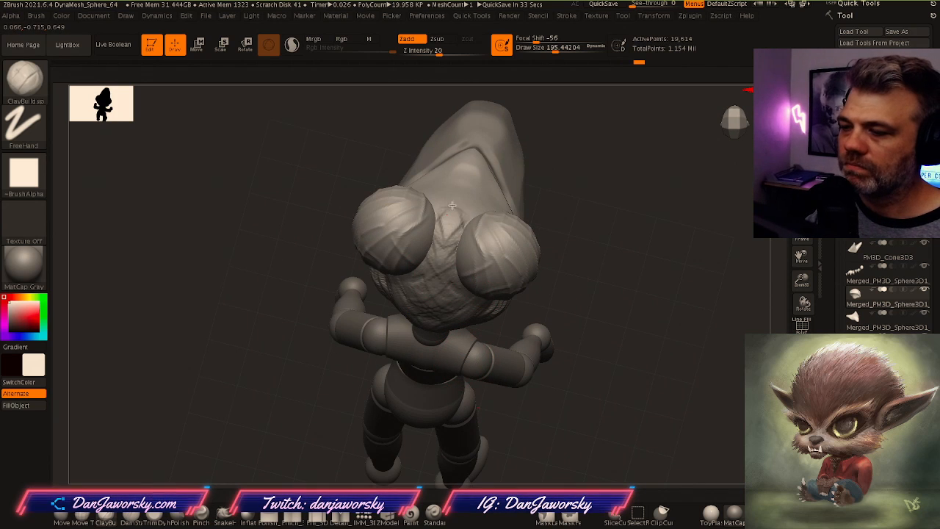
right_drag(433, 286, 445, 223)
Build up the top of the skull between the eyes and along the brow with ClayBuildup strokes
drag(368, 186, 356, 202)
mouse_move(355, 203)
right_down()
mouse_move(381, 221)
mouse_move(497, 225)
mouse_move(433, 272)
right_up()
drag(361, 246, 346, 113)
right_drag(346, 113, 457, 300)
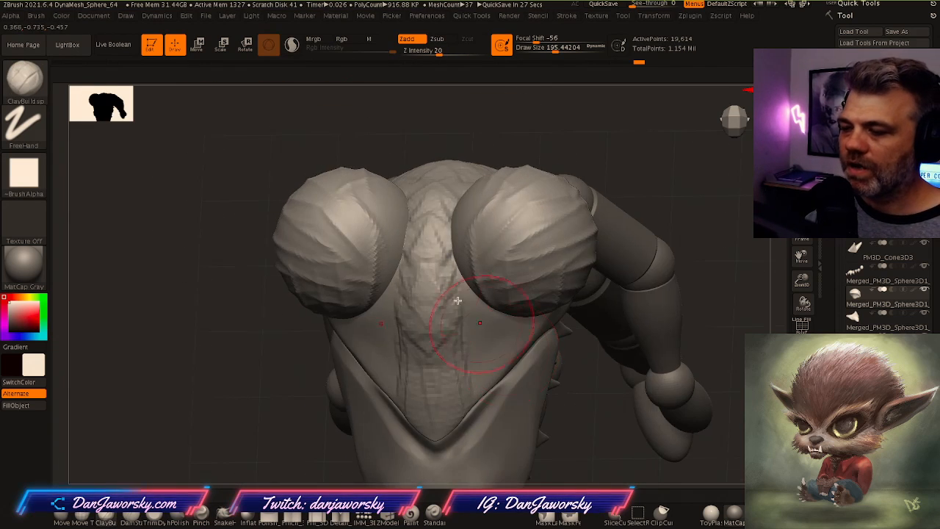
right_drag(450, 257, 502, 267)
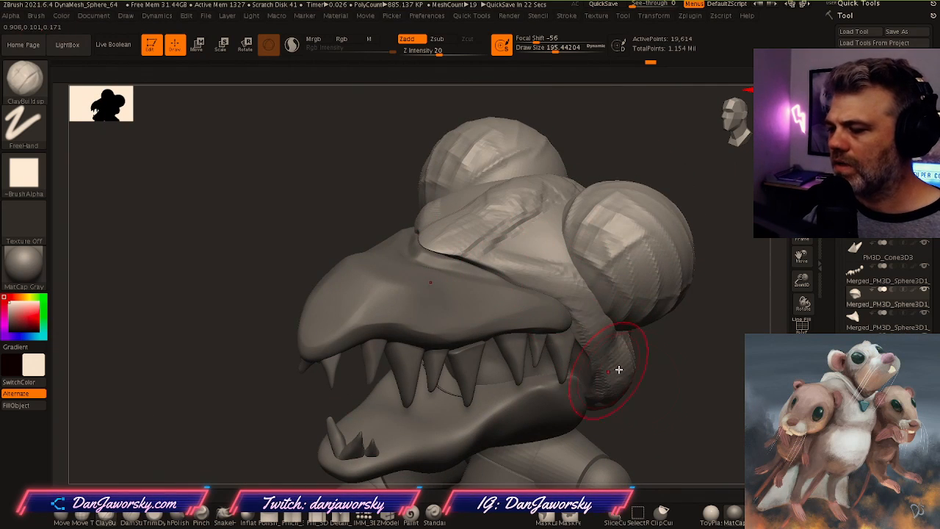
Select the lower jaw subtool, isolate it and display its wireframe to check the mesh density
right_drag(619, 369, 582, 308)
right_drag(654, 370, 558, 235)
right_drag(571, 303, 550, 239)
right_drag(556, 297, 593, 299)
alt+click(448, 283)
right_drag(451, 279, 655, 351)
key(alt+s)
right_drag(588, 309, 573, 364)
right_drag(485, 250, 468, 288)
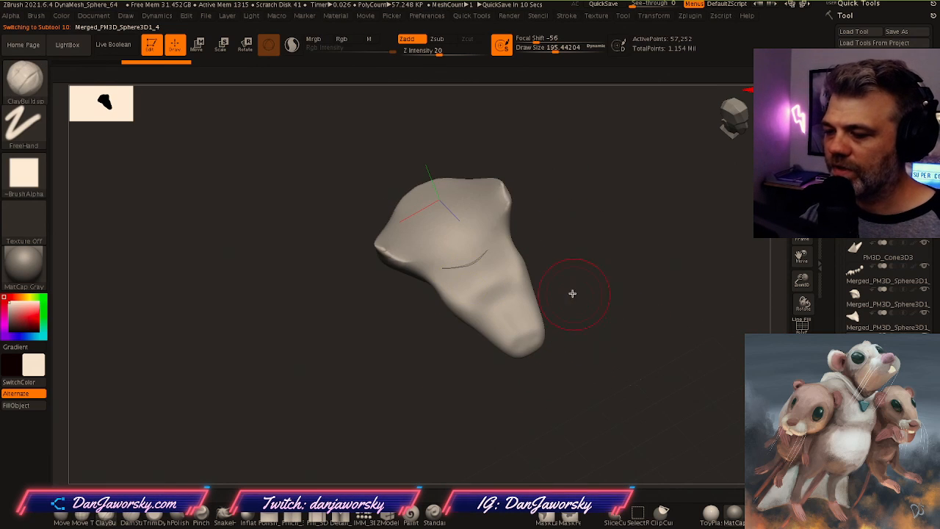
key(shift+f)
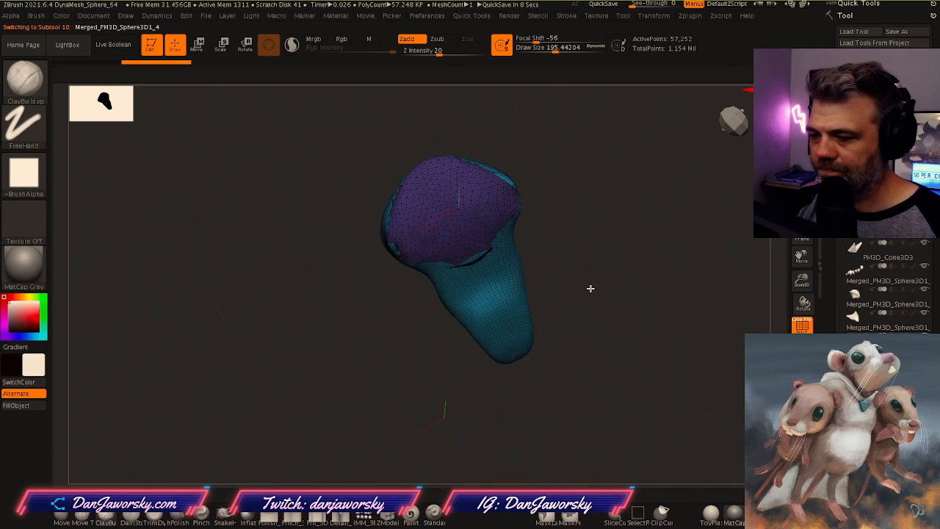
right_drag(590, 287, 595, 278)
Remesh the lower jaw with DynaMesh at resolution 128, accepting the freeze of its subdivision levels, and hide the wireframe
key(space)
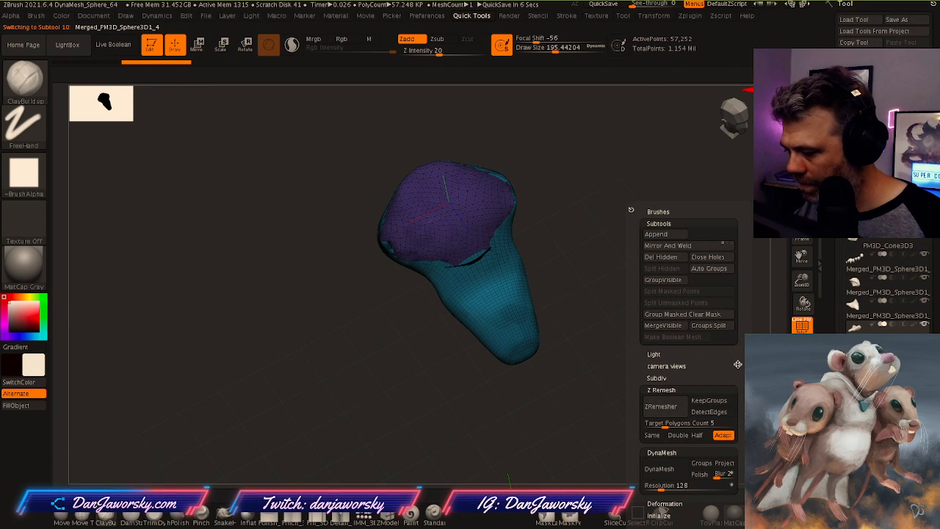
scroll(739, 362, down, 3)
click(656, 372)
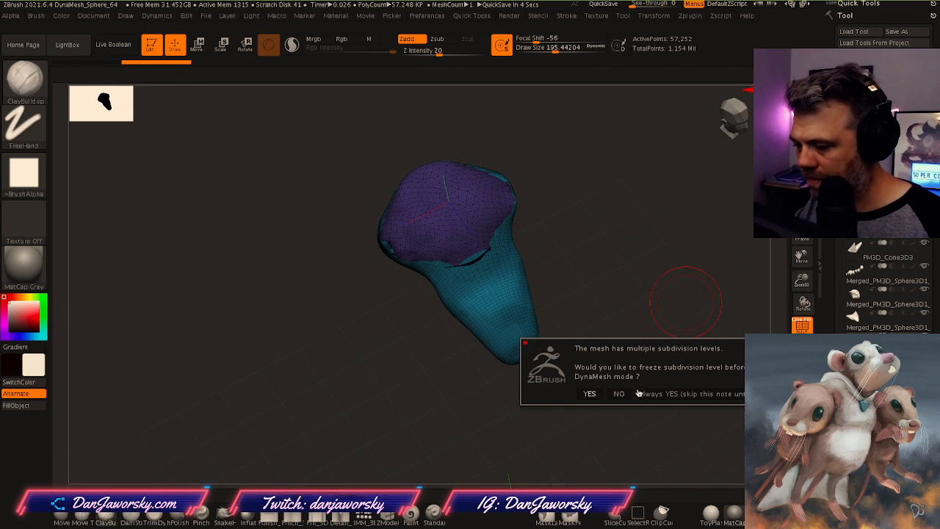
click(589, 394)
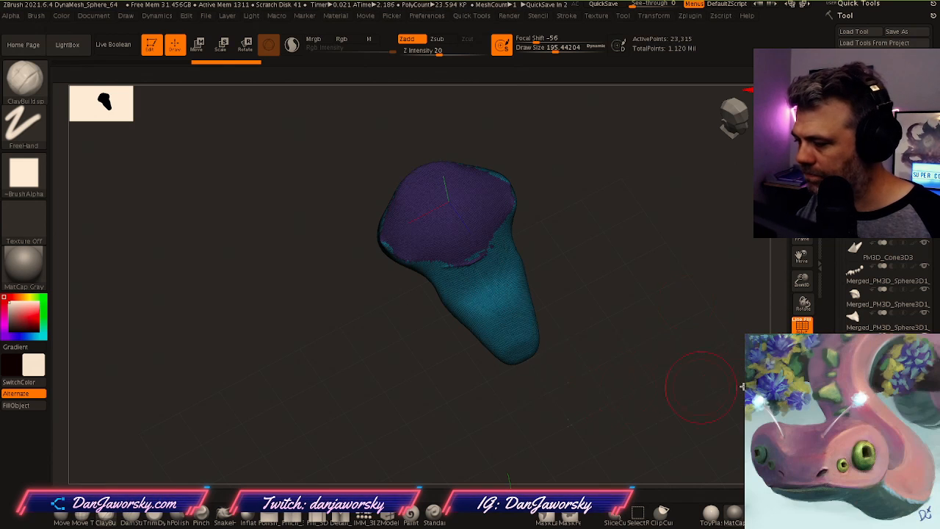
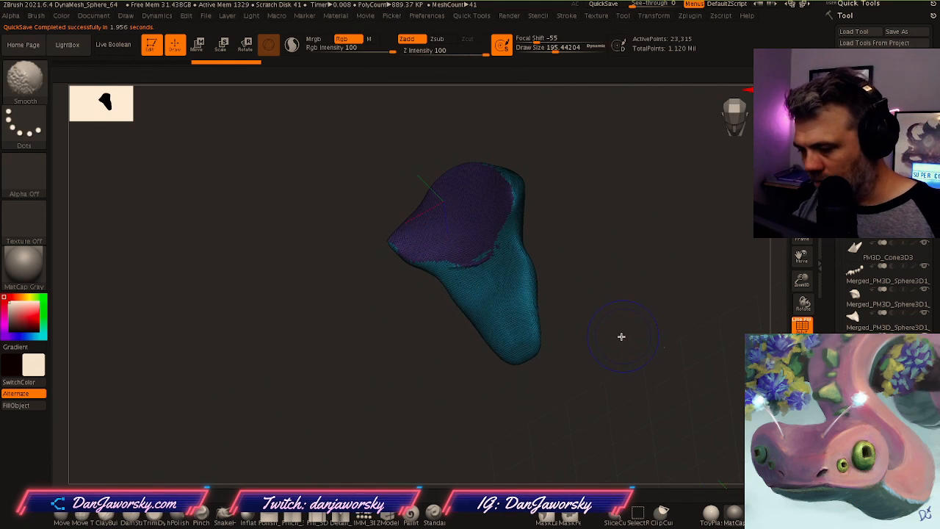
mouse_move(633, 313)
ctrl+right_down()
mouse_move(642, 350)
mouse_move(630, 378)
ctrl+right_up()
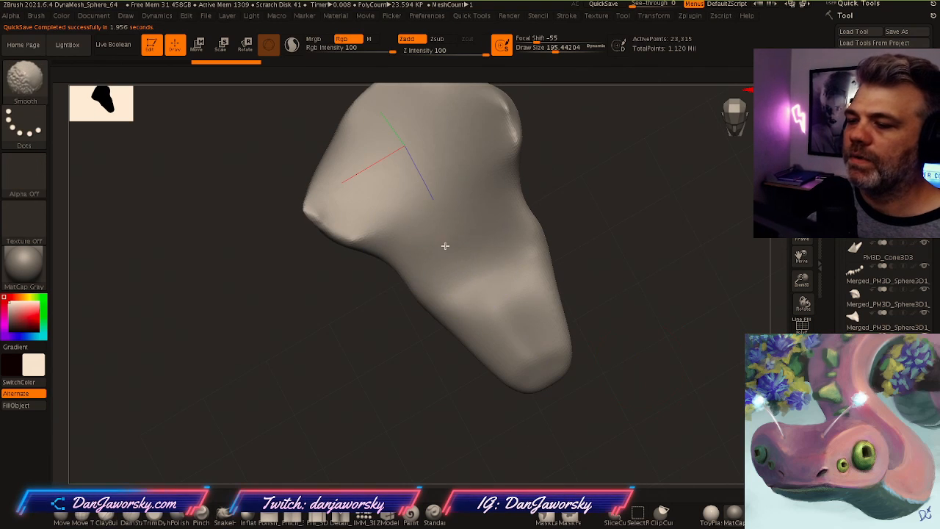
Show the whole creature again and build up ClayBuildup strokes along the outside, hinge and rim of the lower jaw
shift+right_drag(451, 241, 590, 269)
ctrl+right_drag(641, 343, 417, 199)
click(802, 373)
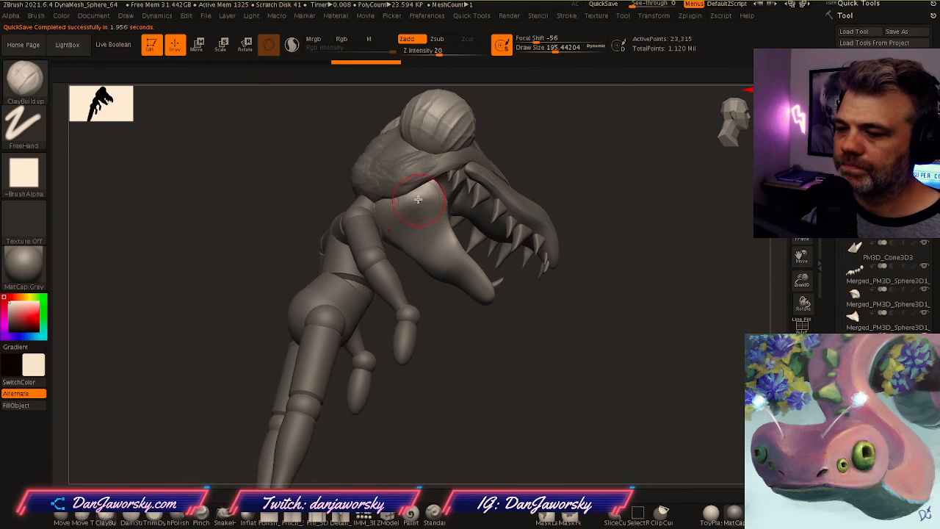
drag(428, 215, 426, 238)
ctrl+right_drag(493, 304, 471, 278)
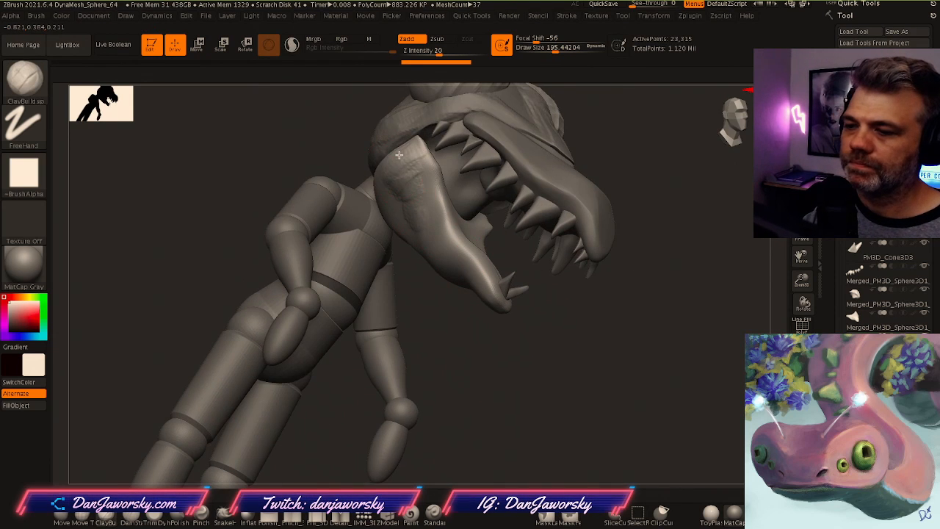
right_drag(387, 160, 356, 188)
right_drag(453, 251, 380, 222)
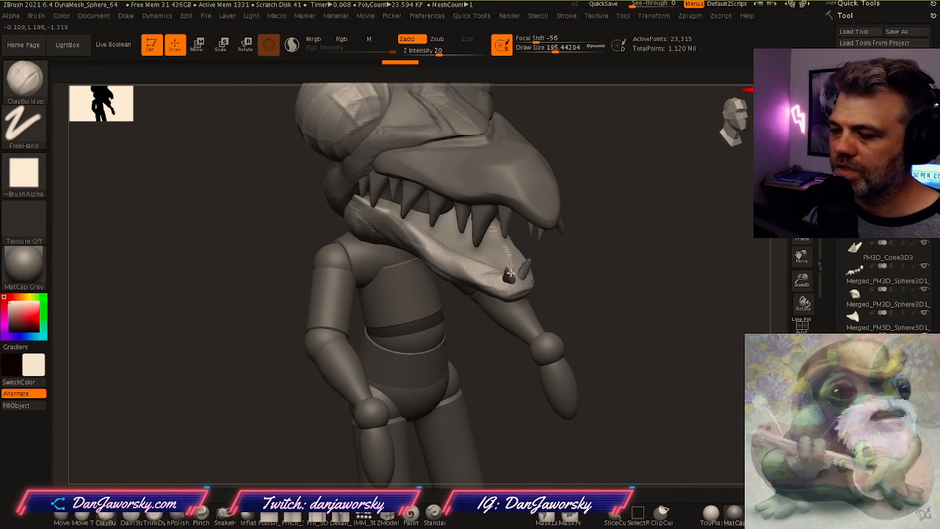
right_drag(470, 271, 512, 285)
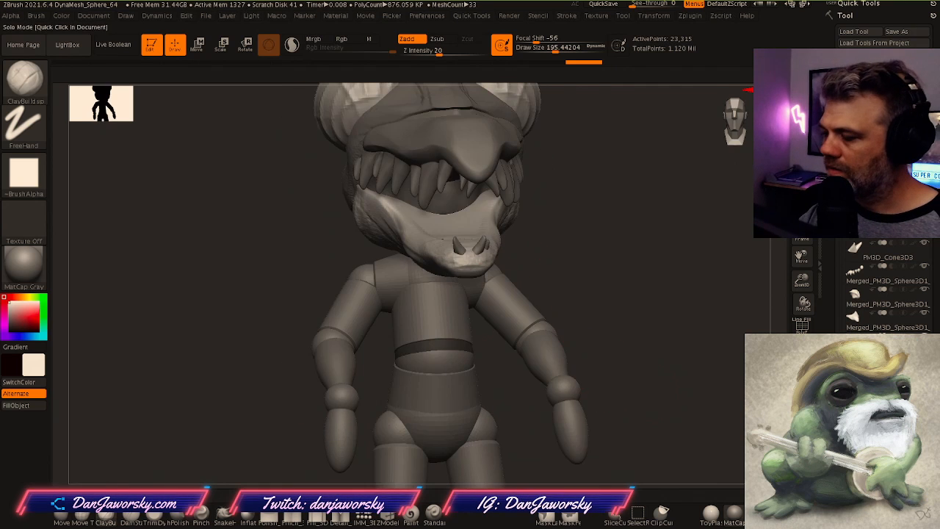
Isolate the lower jaw and sculpt a long trough into its mouth side with ClayBuildup strokes
click(510, 422)
drag(510, 422, 487, 357)
drag(481, 143, 474, 224)
drag(547, 352, 533, 286)
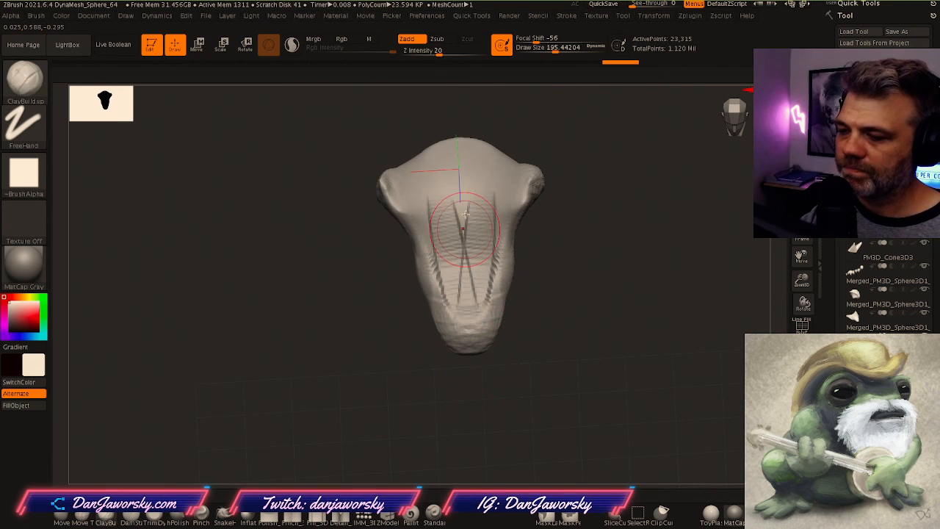
drag(468, 307, 467, 317)
right_drag(468, 299, 470, 323)
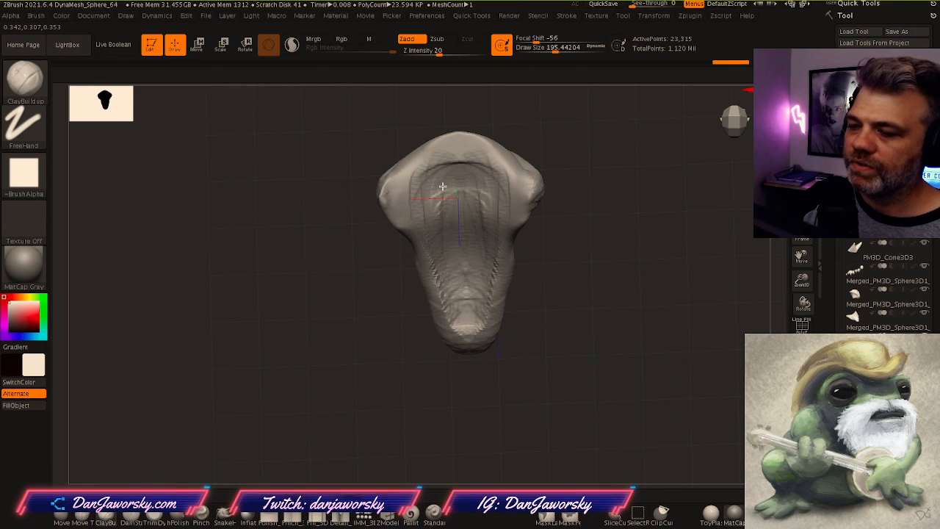
Smooth the trough and rim of the lower jaw and update its DynaMesh
shift+drag(451, 292, 467, 318)
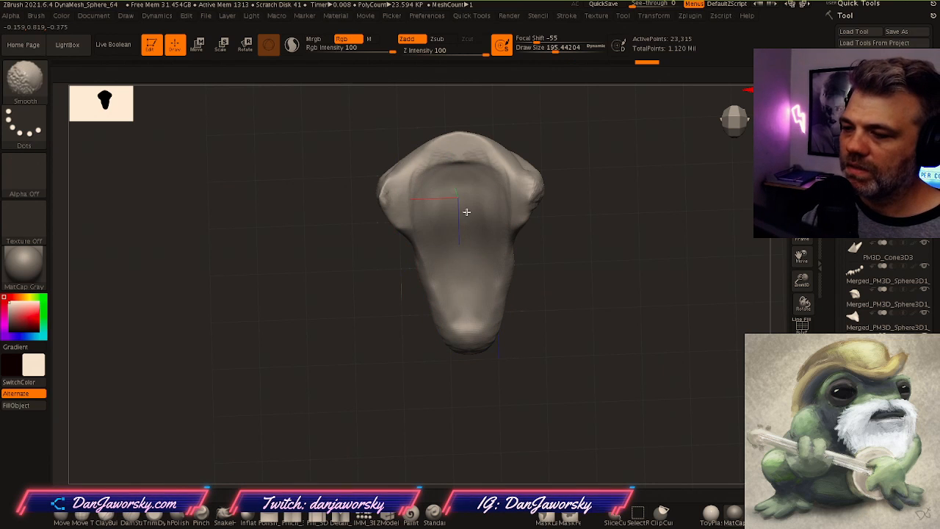
mouse_move(537, 338)
mouse_down()
mouse_move(580, 311)
mouse_move(663, 305)
mouse_move(705, 223)
mouse_up()
shift+drag(491, 243, 496, 262)
ctrl+right_drag(600, 336, 657, 351)
ctrl+drag(649, 339, 723, 404)
ctrl+right_drag(696, 382, 562, 328)
mouse_move(561, 328)
mouse_down()
mouse_move(615, 357)
mouse_move(596, 330)
mouse_move(518, 360)
mouse_up()
key(shift)
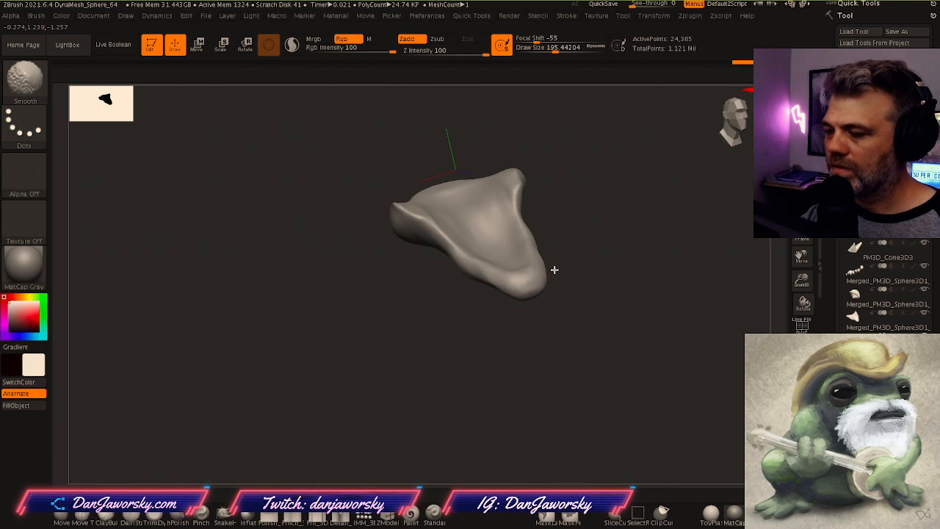
Refine the lower jaw's tip with a draw size of about 91, then reshape its outline with Move Topological at about 175
key(space)
drag(580, 272, 569, 271)
drag(569, 268, 590, 261)
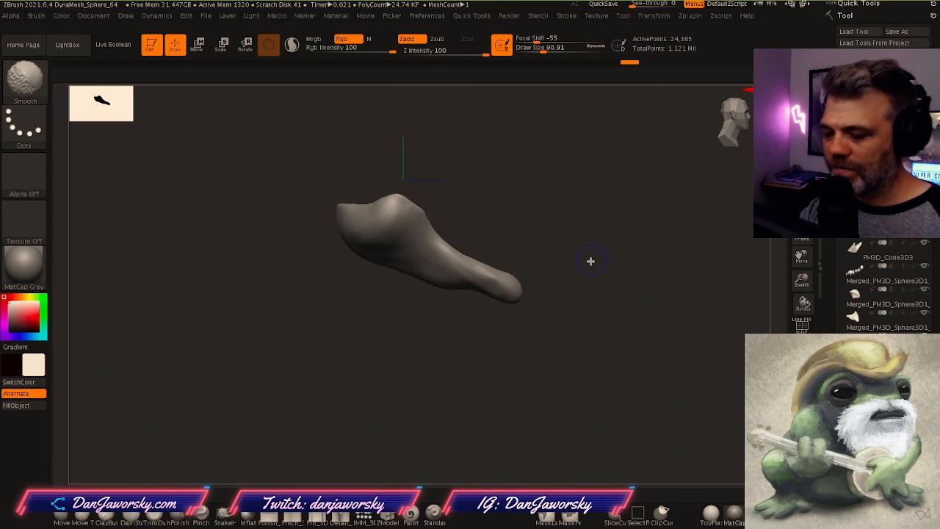
mouse_move(543, 291)
mouse_down()
mouse_move(521, 288)
mouse_move(557, 294)
mouse_up()
key(space)
drag(555, 298, 493, 294)
mouse_move(546, 279)
shift+right_down()
mouse_move(569, 274)
mouse_move(555, 287)
mouse_move(529, 277)
mouse_move(506, 304)
mouse_move(552, 258)
shift+right_up()
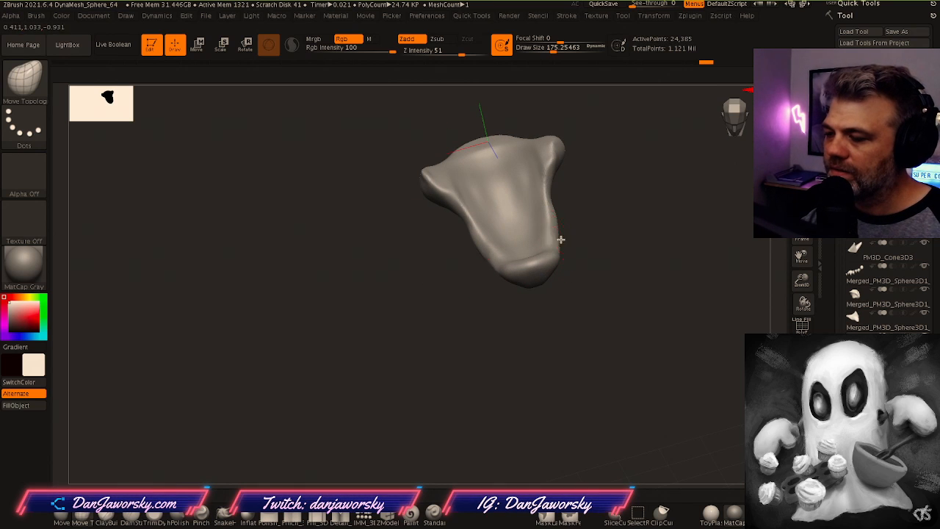
Pull the lower jaw's sides outward with Move Topological at a draw size of about 300 and bring back the whole creature
key(space)
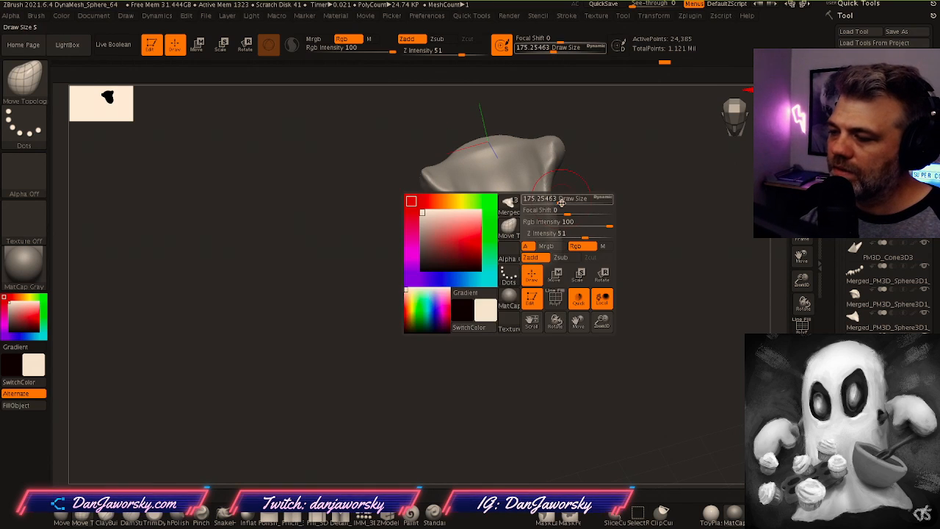
drag(562, 201, 571, 202)
right_drag(570, 203, 571, 217)
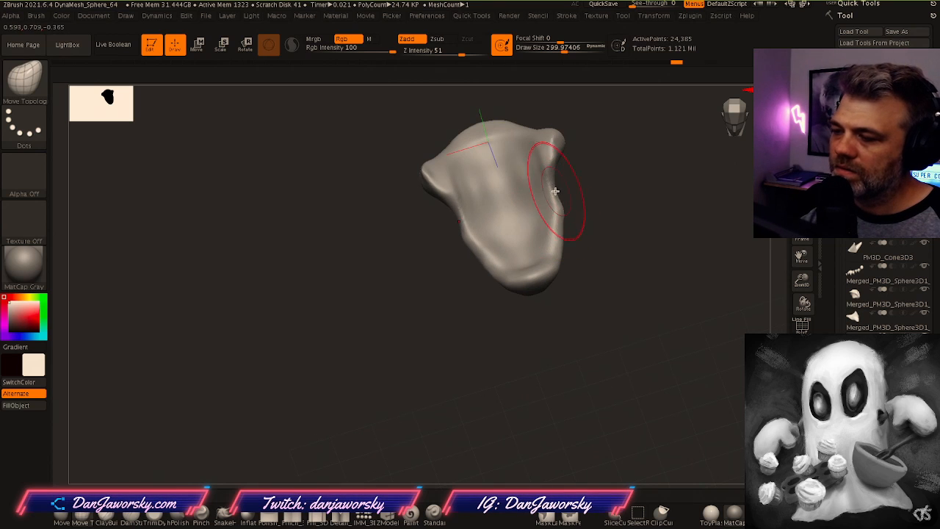
click(795, 406)
shift+right_drag(610, 296, 549, 242)
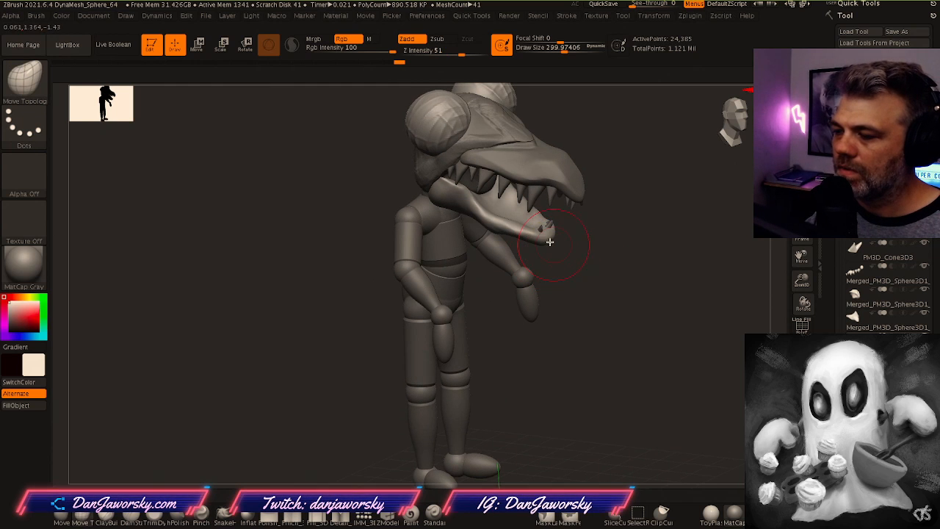
drag(547, 238, 547, 237)
right_drag(547, 238, 618, 230)
mouse_move(619, 229)
ctrl+right_down()
mouse_move(641, 243)
mouse_move(613, 266)
mouse_move(560, 275)
mouse_move(536, 241)
ctrl+right_up()
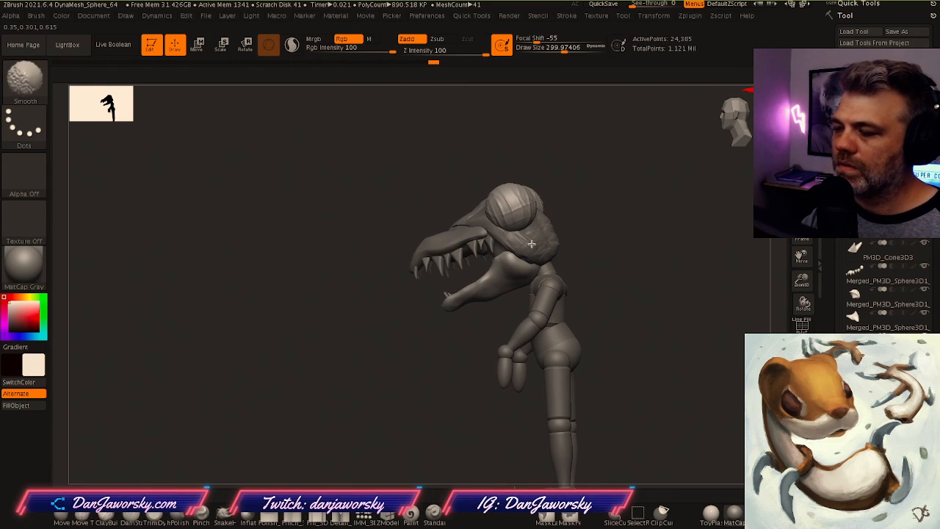
Smooth the rough clay strokes over the back and sides of the skull, then select the large eyeball
drag(541, 245, 542, 246)
right_drag(541, 245, 524, 277)
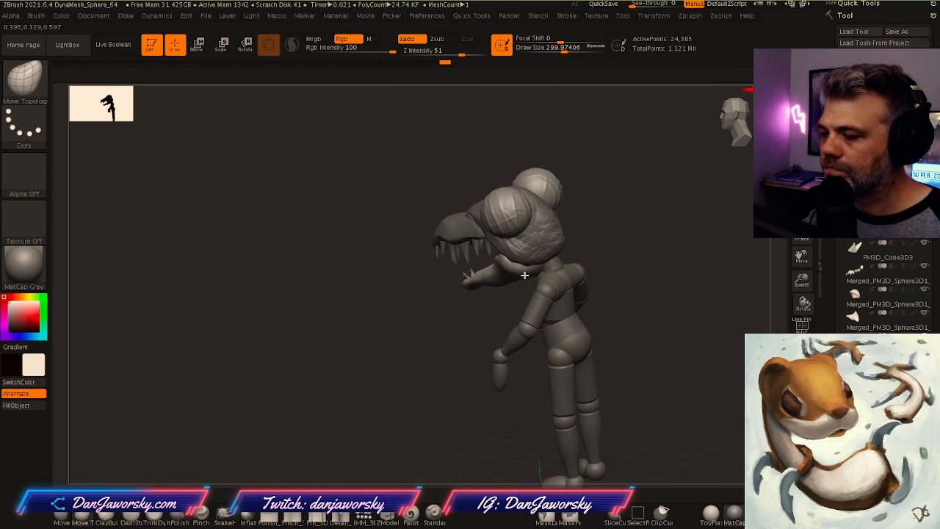
mouse_move(545, 234)
right_down()
mouse_move(535, 232)
mouse_move(580, 218)
mouse_move(511, 252)
mouse_move(554, 210)
right_up()
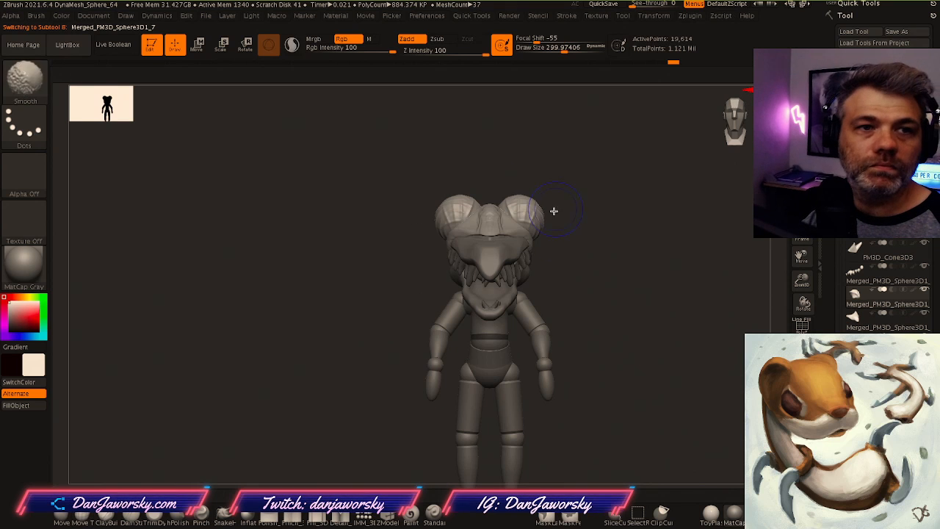
mouse_move(609, 263)
right_down()
mouse_move(563, 279)
mouse_move(594, 244)
mouse_move(635, 287)
mouse_move(572, 291)
right_up()
alt+click(449, 238)
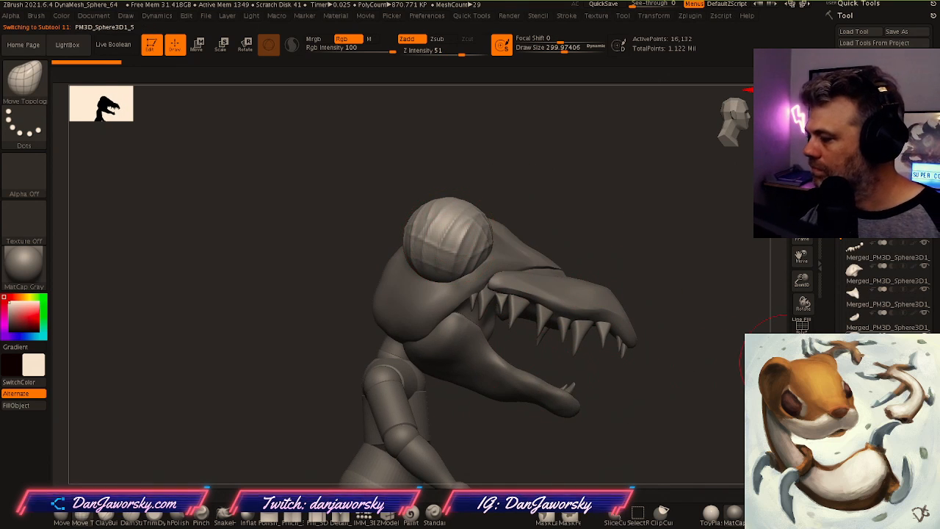
Hide the large eyeballs and adjust the snout and skull shapes with Move Topological, undoing the last two changes
alt+click(566, 284)
mouse_move(566, 283)
right_down()
mouse_move(534, 279)
mouse_move(592, 325)
mouse_move(509, 227)
right_up()
shift+right_drag(522, 323, 566, 241)
alt+click(497, 184)
right_drag(497, 184, 484, 246)
drag(471, 213, 477, 179)
key(ctrl+z)
key(ctrl+z)
right_drag(686, 307, 627, 359)
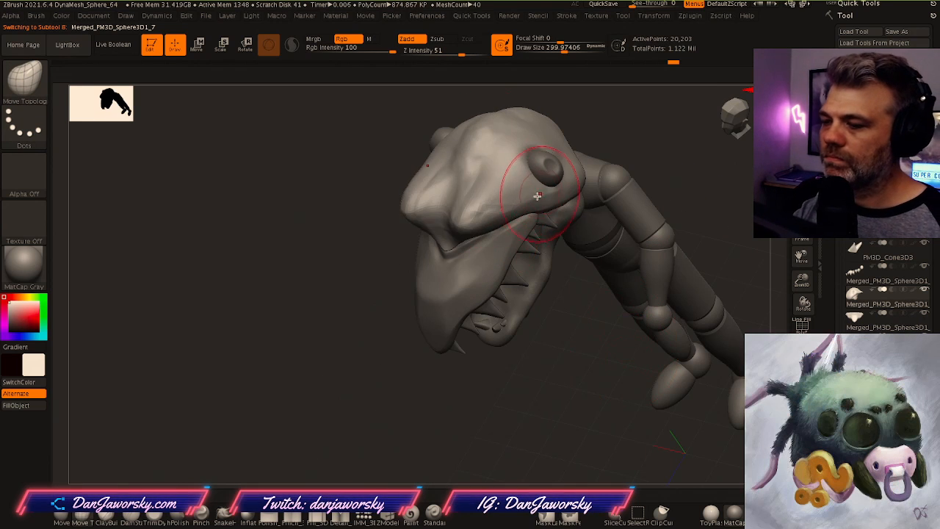
Pull the back of the skull down over the neck with Move Topological, enlarging the draw size to about 490
mouse_move(537, 195)
right_down()
mouse_move(541, 294)
mouse_move(594, 300)
mouse_move(536, 303)
mouse_move(623, 281)
mouse_move(484, 262)
right_up()
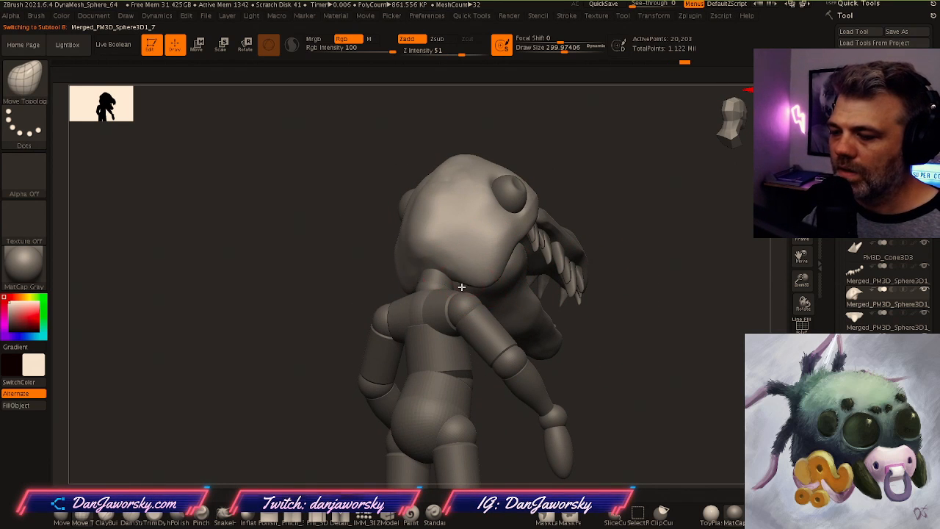
mouse_move(459, 290)
right_down()
mouse_move(469, 270)
mouse_move(447, 267)
mouse_move(499, 231)
right_up()
key(space)
drag(511, 232, 525, 231)
mouse_move(525, 232)
right_down()
mouse_move(524, 273)
mouse_move(517, 238)
mouse_move(542, 203)
mouse_move(521, 275)
mouse_move(500, 275)
mouse_move(542, 256)
mouse_move(481, 300)
mouse_move(487, 304)
mouse_move(507, 275)
mouse_move(465, 297)
mouse_move(499, 279)
mouse_move(495, 264)
mouse_move(462, 283)
mouse_move(420, 279)
mouse_move(453, 311)
mouse_move(528, 324)
mouse_move(583, 314)
mouse_move(521, 329)
right_up()
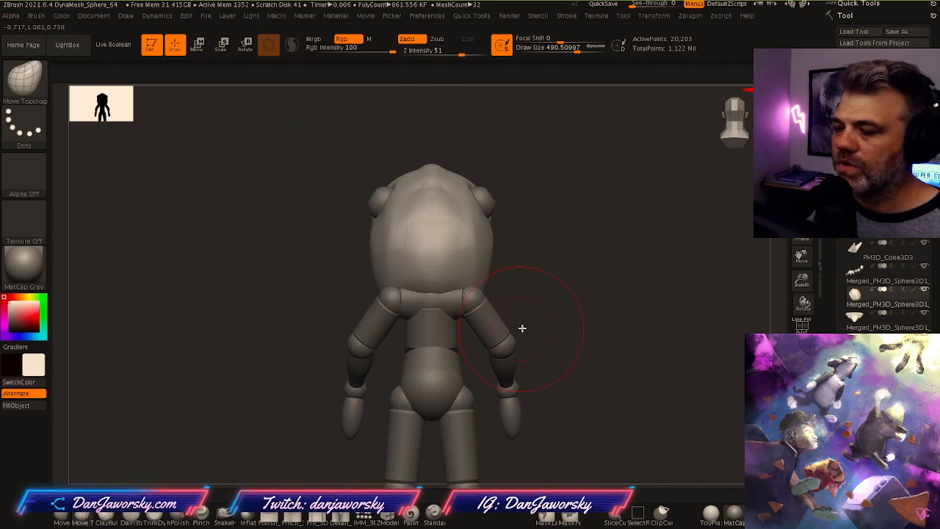
right_drag(443, 287, 436, 282)
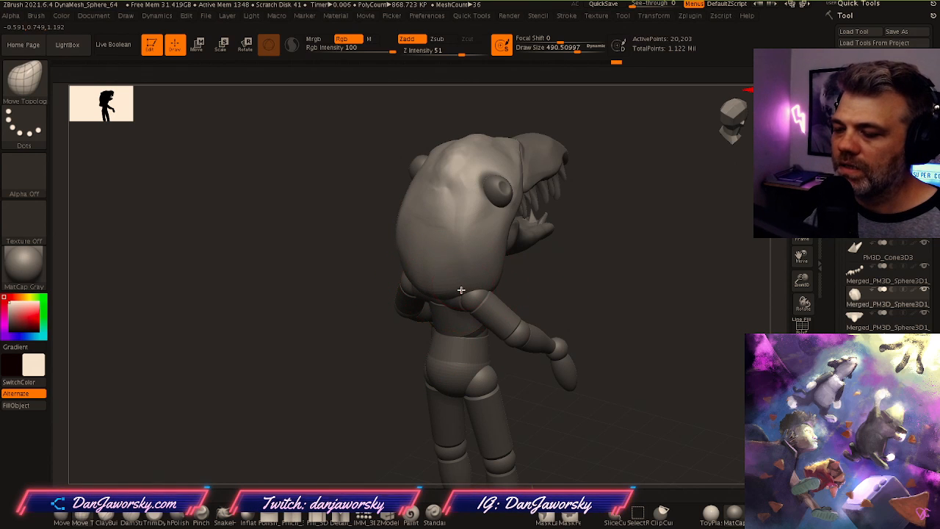
mouse_move(476, 266)
right_down()
mouse_move(551, 270)
mouse_move(560, 294)
mouse_move(620, 290)
mouse_move(573, 270)
mouse_move(570, 253)
right_up()
mouse_move(569, 254)
right_down()
mouse_move(634, 309)
mouse_move(590, 294)
right_up()
Build up the brow and central ridge of the skull with ClayBuildup at a draw size of about 91, smooth them and update the DynaMesh
key(space)
drag(598, 300, 579, 294)
mouse_move(579, 294)
right_down()
mouse_move(521, 279)
mouse_move(552, 304)
mouse_move(404, 179)
right_up()
mouse_move(470, 253)
shift+right_down()
mouse_move(428, 240)
mouse_move(439, 239)
mouse_move(446, 311)
mouse_move(403, 296)
mouse_move(415, 247)
mouse_move(445, 245)
shift+right_up()
key(ctrl)
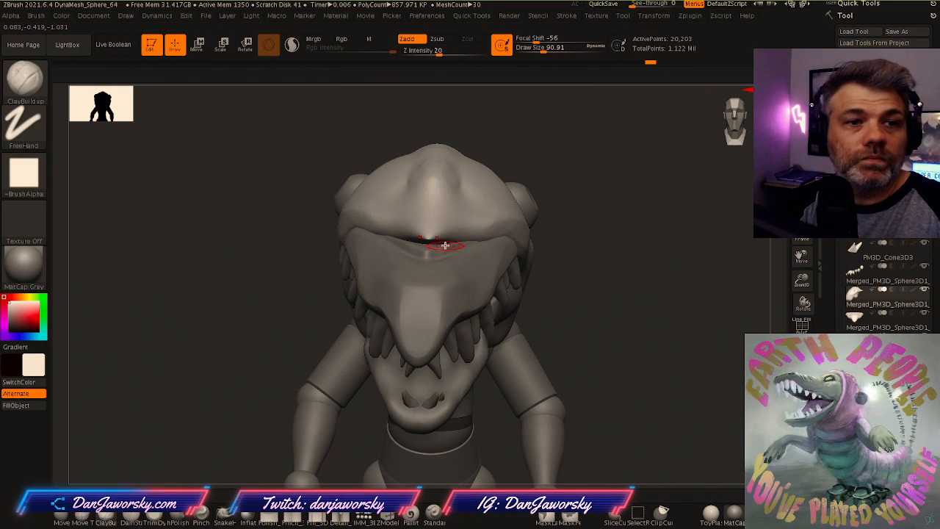
right_drag(445, 245, 449, 234)
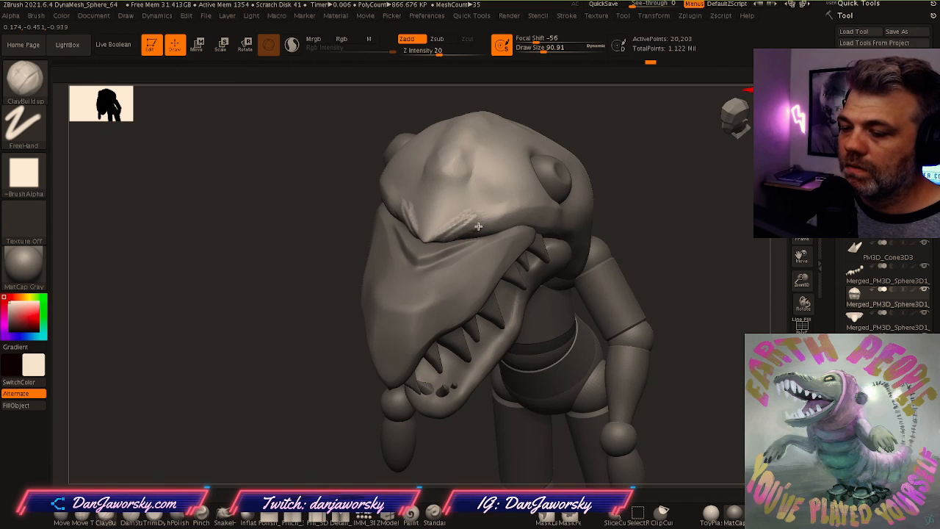
drag(450, 185, 460, 189)
ctrl+drag(636, 177, 655, 207)
right_drag(590, 277, 588, 297)
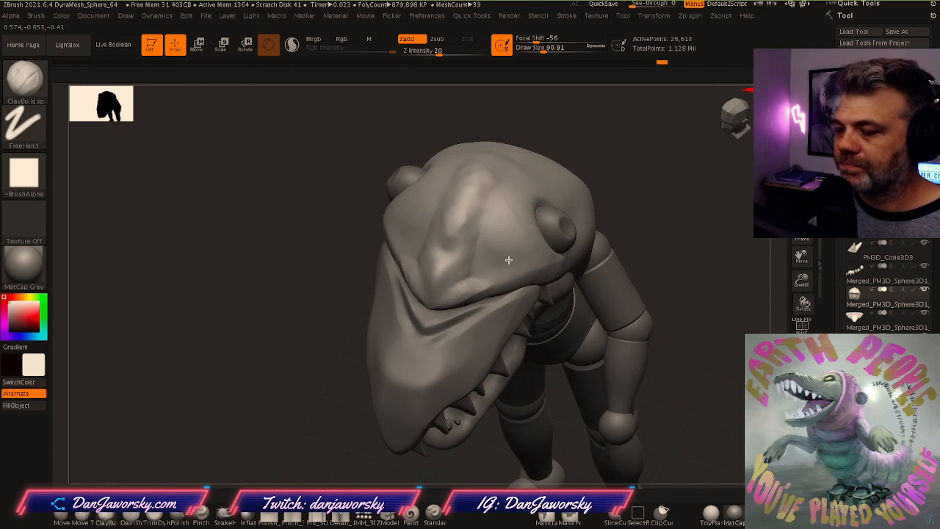
Hide the upper and lower teeth subtools and select the lower jaw
right_drag(509, 259, 507, 243)
right_drag(566, 287, 615, 279)
key(f)
right_drag(583, 308, 610, 270)
alt+click(409, 262)
right_drag(456, 321, 449, 324)
right_drag(375, 346, 353, 360)
alt+click(361, 365)
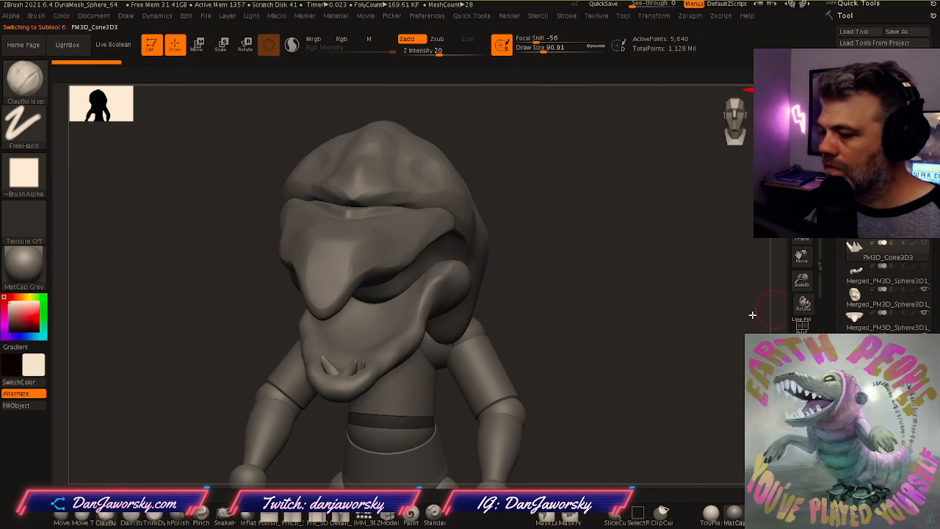
ctrl+right_drag(609, 327, 569, 352)
alt+click(449, 312)
right_drag(466, 320, 605, 307)
key(f)
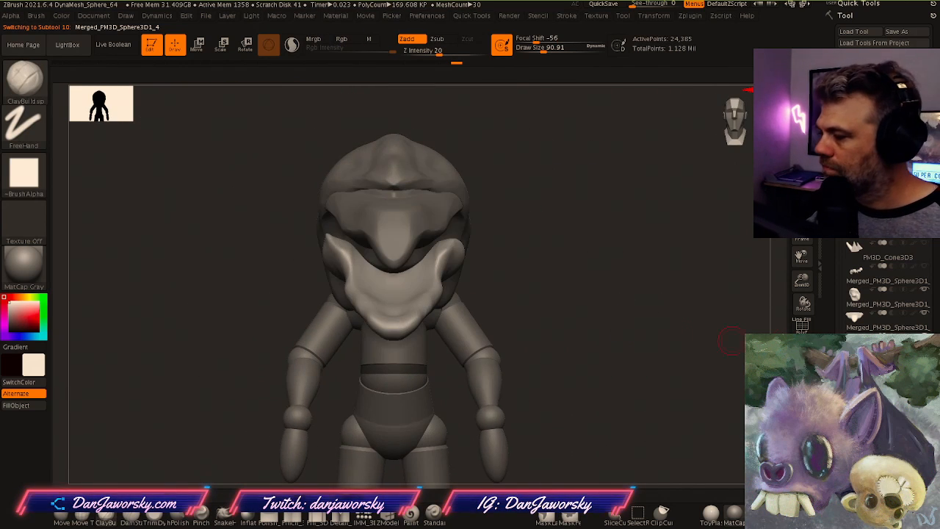
Select the upper teeth subtool, make it visible again and display its wireframe
click(906, 306)
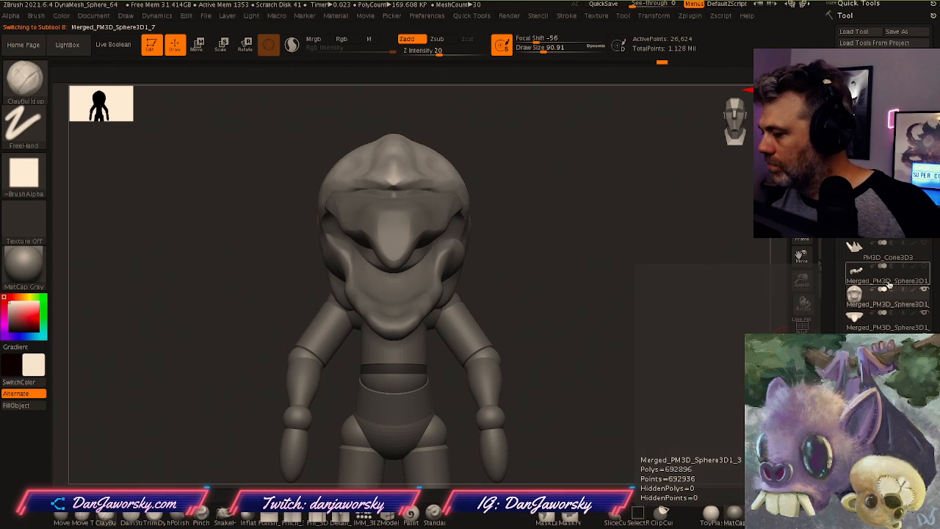
click(870, 254)
mouse_move(589, 296)
mouse_down()
mouse_move(566, 308)
mouse_move(588, 300)
mouse_move(609, 307)
mouse_move(586, 308)
mouse_move(602, 300)
mouse_move(592, 311)
mouse_move(600, 307)
mouse_up()
key(shift+f)
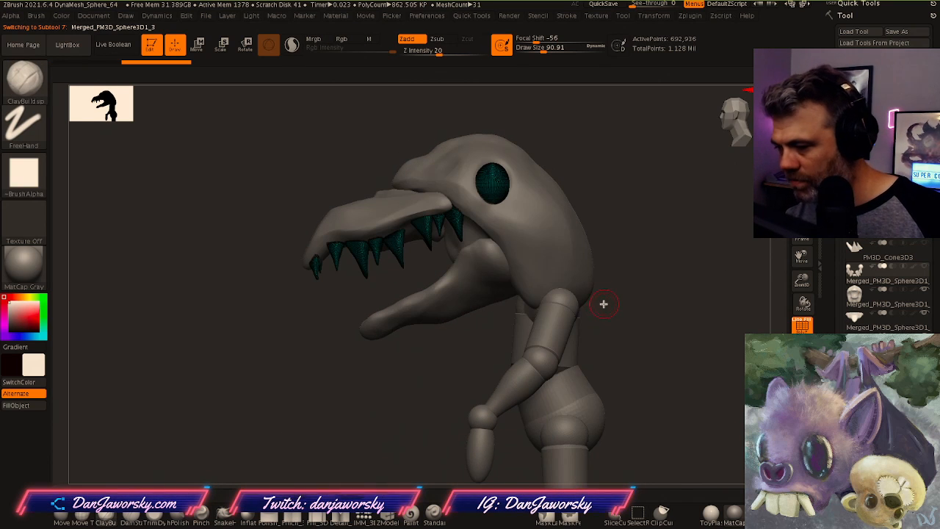
Auto-group the combined upper teeth and eyes subtool, isolate it with Solo and turn off the wireframe lines
key(space)
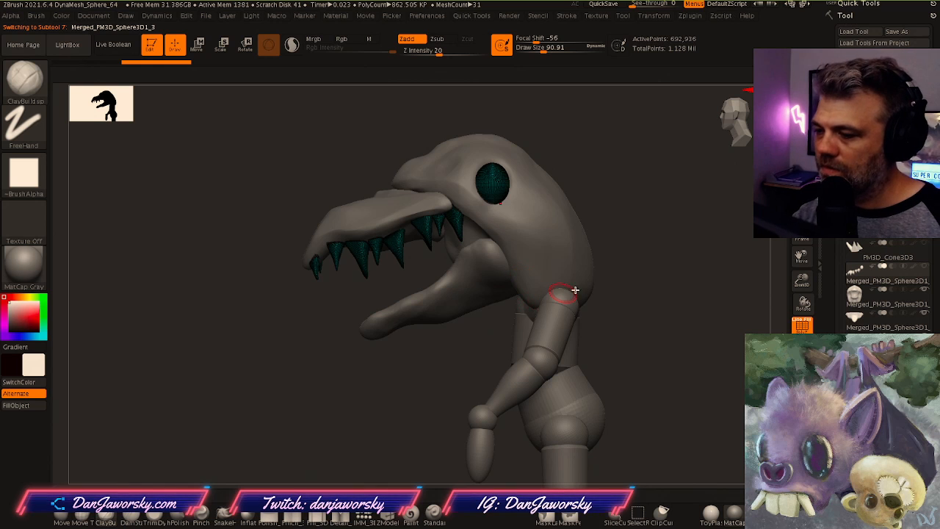
key(space)
click(711, 267)
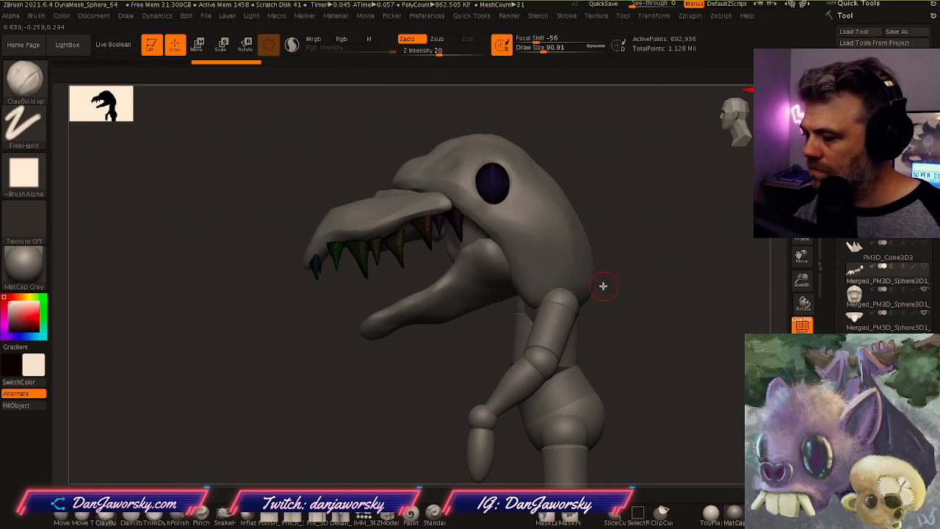
click(801, 374)
mouse_move(613, 308)
shift+mouse_down()
mouse_move(684, 314)
mouse_move(675, 307)
mouse_move(698, 319)
shift+mouse_up()
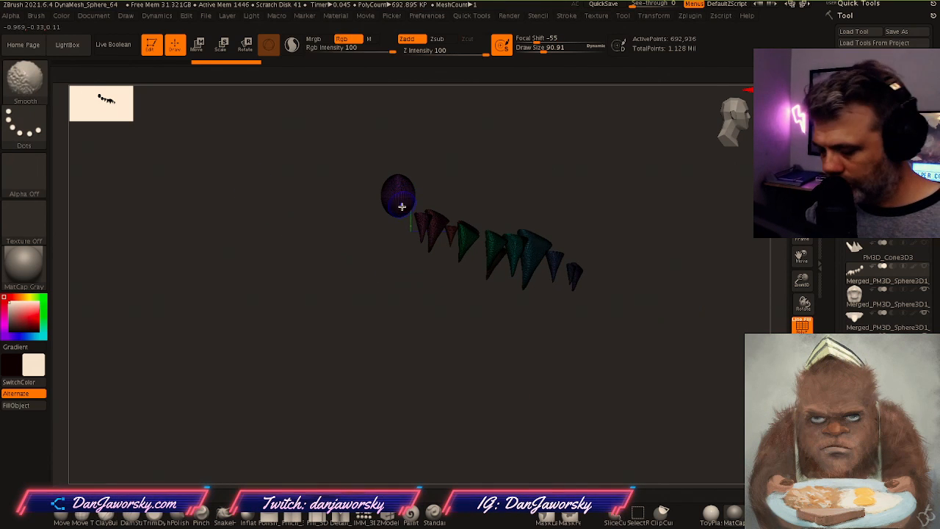
click(799, 321)
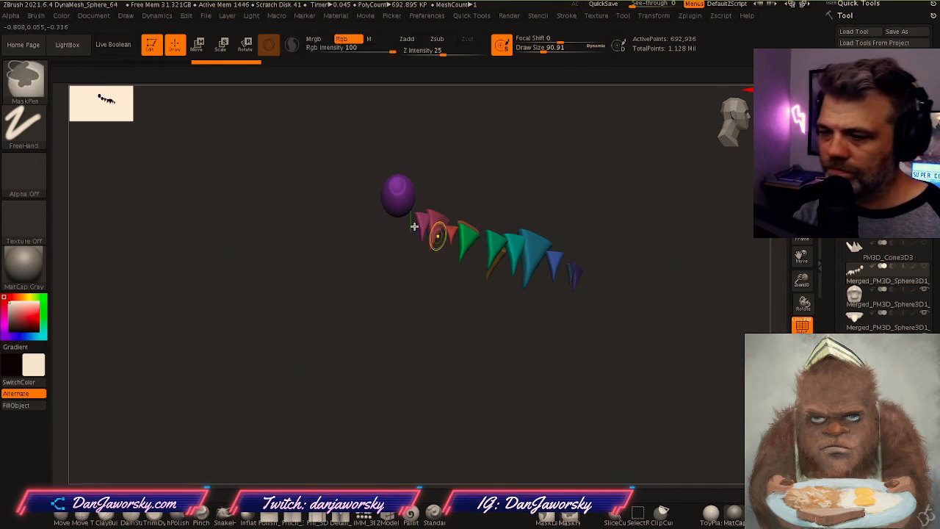
Isolate the two eyes from the teeth using SelectRect and combine both into a single polygroup
ctrl+shift+click(400, 202)
shift+drag(407, 241, 467, 246)
ctrl+shift+drag(639, 295, 650, 322)
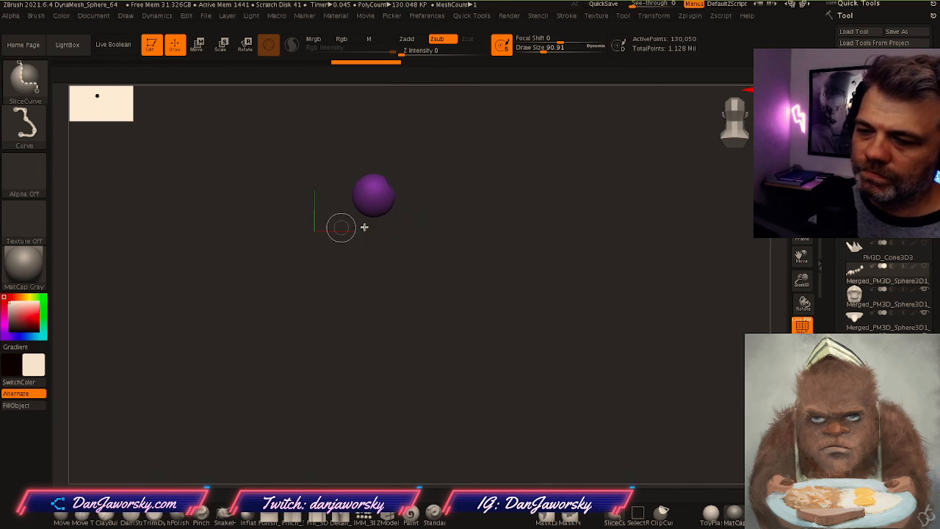
click(637, 516)
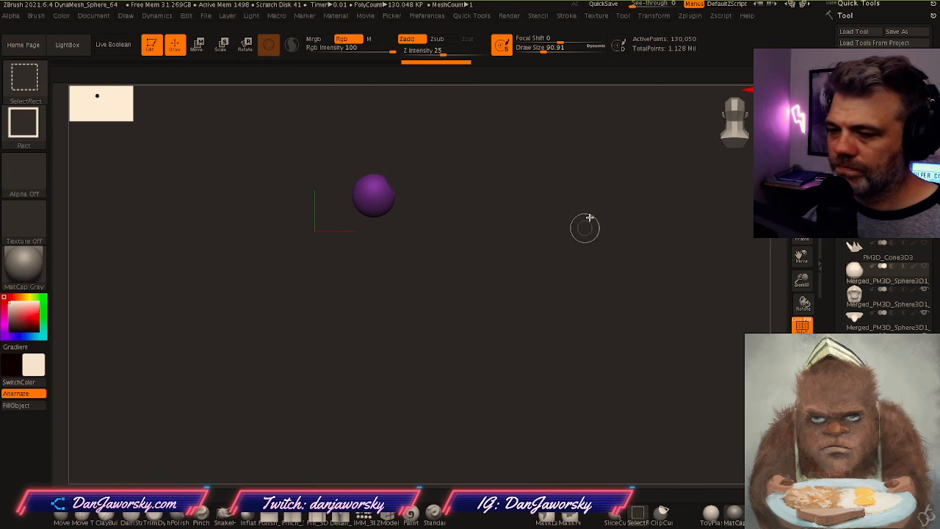
ctrl+shift+click(464, 342)
ctrl+shift+double_click(264, 192)
drag(412, 273, 514, 292)
alt+drag(514, 292, 679, 296)
key(ctrl+w)
mouse_move(601, 312)
ctrl+shift+mouse_down()
mouse_move(620, 351)
mouse_move(613, 337)
mouse_move(672, 273)
mouse_move(676, 255)
ctrl+shift+mouse_up()
Show only the eyes' polygroup and use Split Hidden to separate the teeth into their own subtool
key(space)
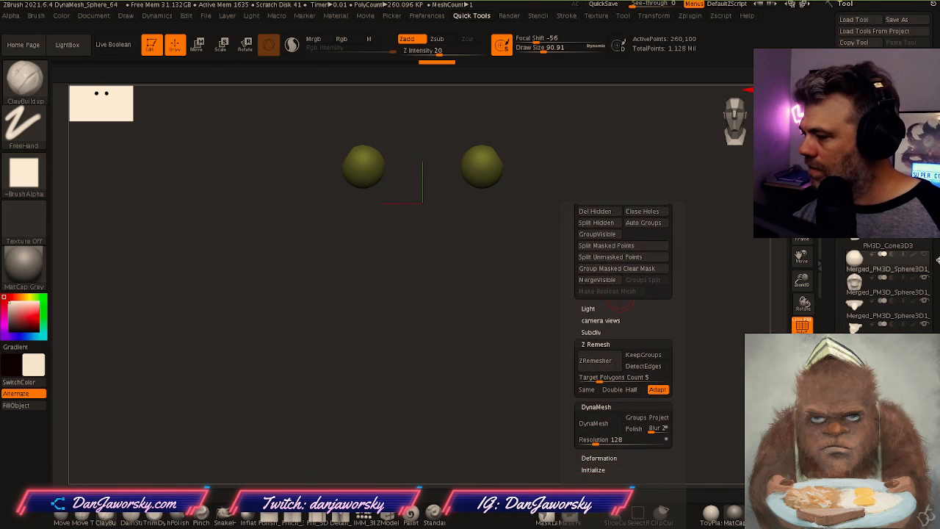
click(566, 210)
mouse_move(516, 347)
mouse_down()
mouse_move(628, 325)
mouse_move(587, 321)
mouse_move(632, 322)
mouse_up()
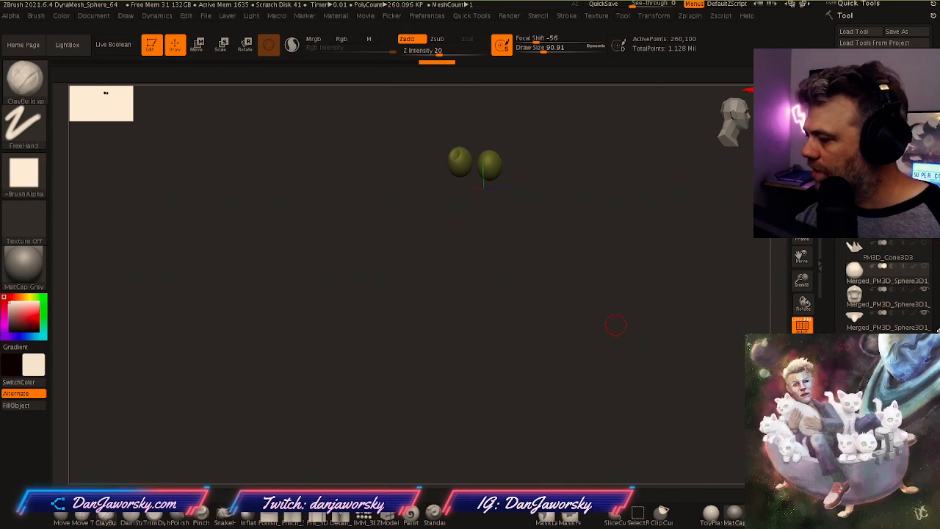
drag(824, 338, 823, 299)
mouse_move(554, 356)
mouse_down()
mouse_move(609, 346)
mouse_move(577, 362)
mouse_move(634, 335)
mouse_move(612, 352)
mouse_move(536, 359)
mouse_move(595, 346)
mouse_move(589, 363)
mouse_move(605, 361)
mouse_up()
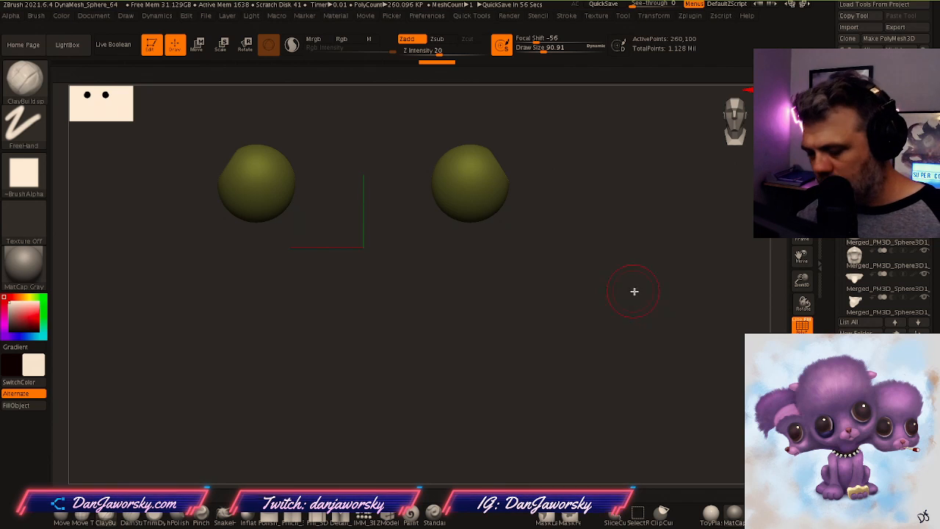
mouse_move(645, 302)
ctrl+shift+mouse_down()
mouse_move(675, 331)
mouse_move(663, 335)
mouse_move(633, 296)
mouse_move(588, 271)
mouse_move(622, 283)
ctrl+shift+mouse_up()
ctrl+shift+click(436, 183)
key(space)
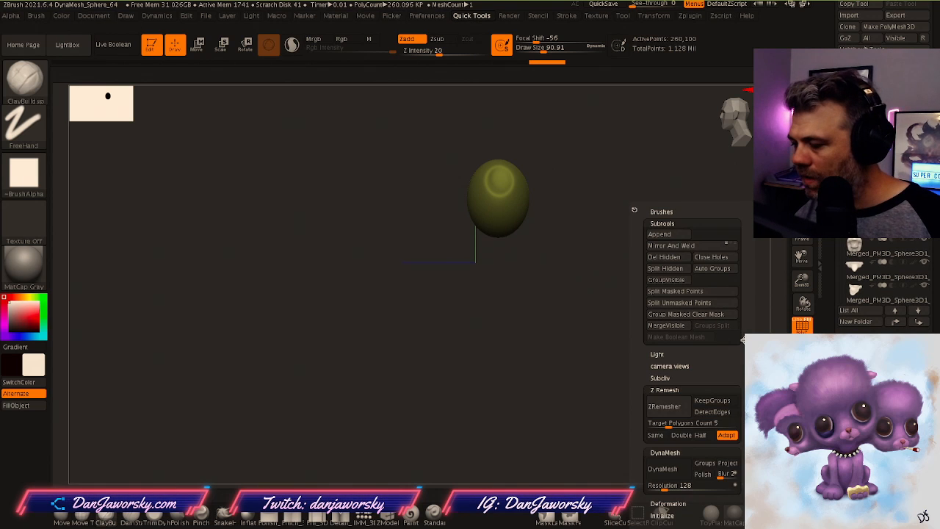
scroll(742, 339, down, 2)
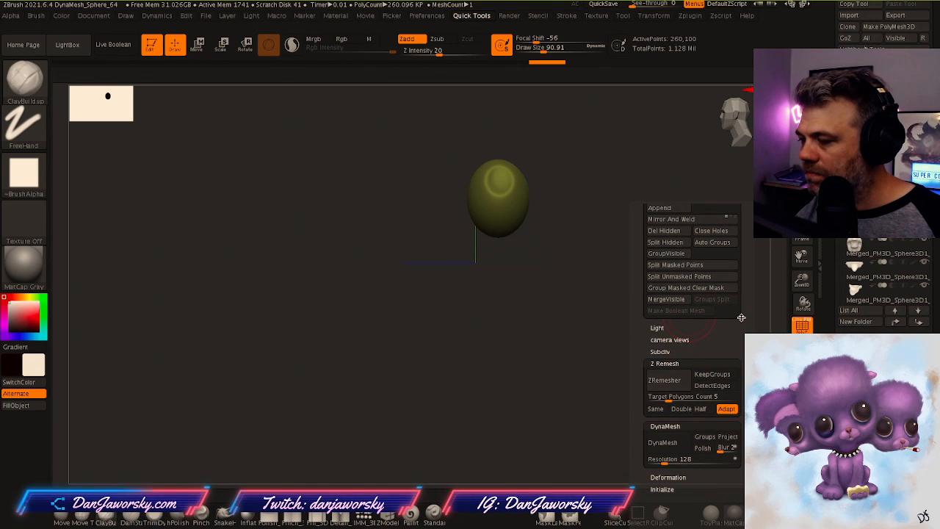
scroll(741, 317, up, 1)
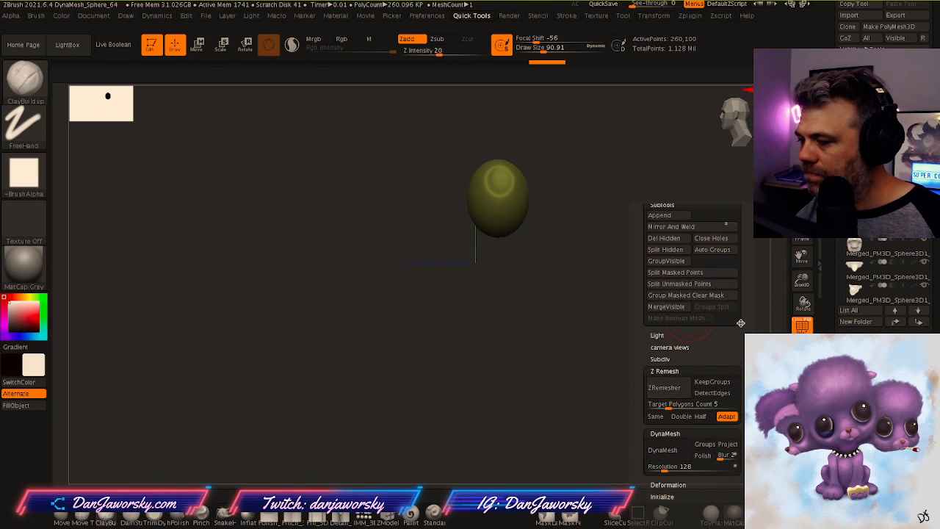
click(664, 251)
Bring the rest of the creature back into view and select the skull subtool
key(f)
drag(643, 333, 644, 362)
drag(688, 356, 625, 418)
alt+click(522, 212)
right_drag(522, 212, 582, 308)
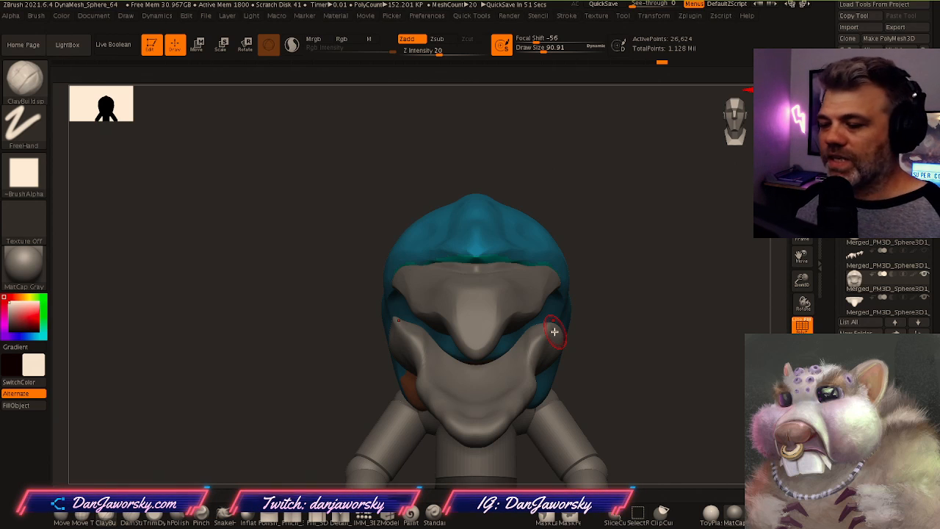
drag(600, 362, 551, 342)
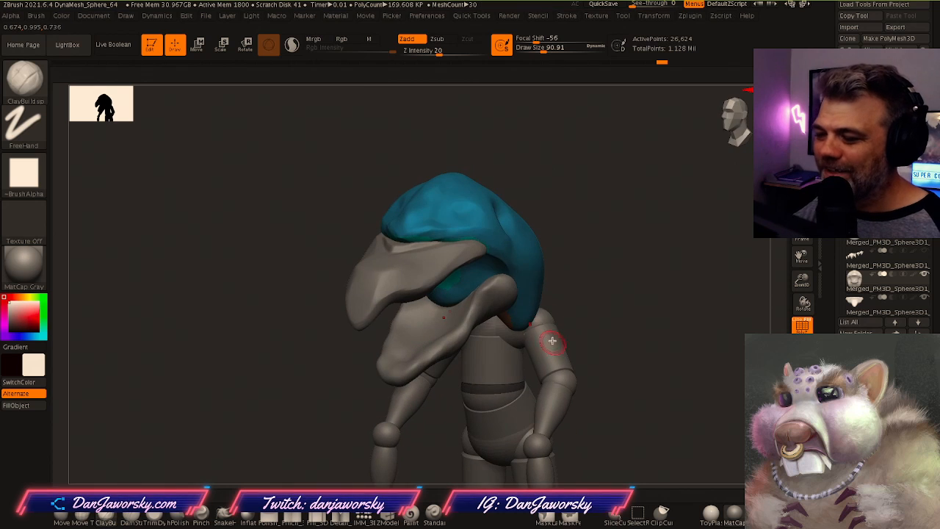
right_drag(446, 223, 451, 245)
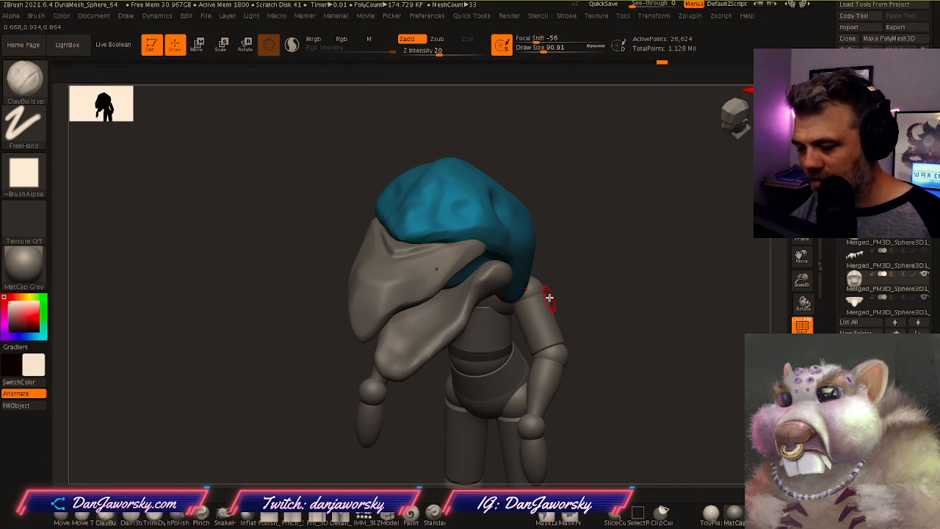
Assign the whole skull a single polygroup and turn off the polygroup display
key(ctrl+w)
right_drag(558, 295, 579, 300)
right_drag(579, 300, 541, 276)
key(ctrl+z)
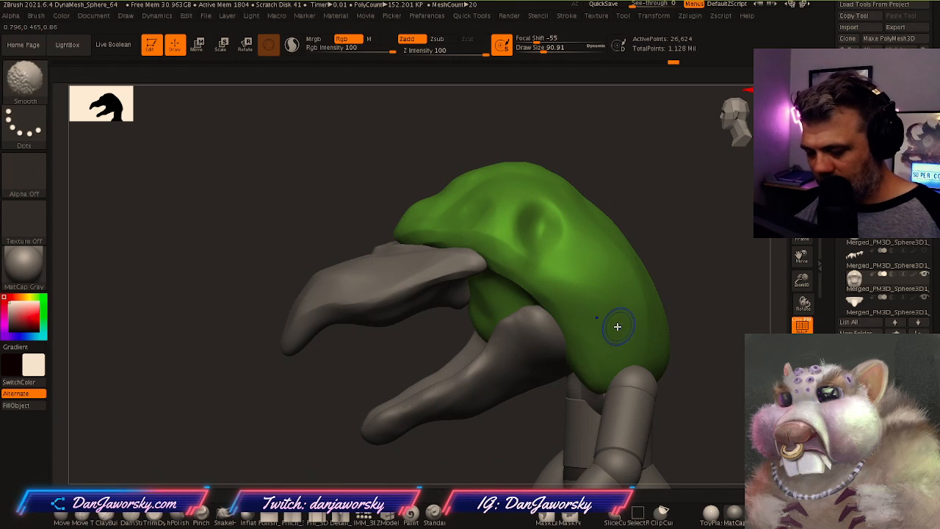
key(shift+f)
right_drag(607, 323, 577, 301)
Build up the side of the skull behind the jaw with ClayBuildup and smooth the strokes into the surface
mouse_move(566, 293)
mouse_down()
mouse_move(595, 296)
mouse_move(593, 366)
mouse_up()
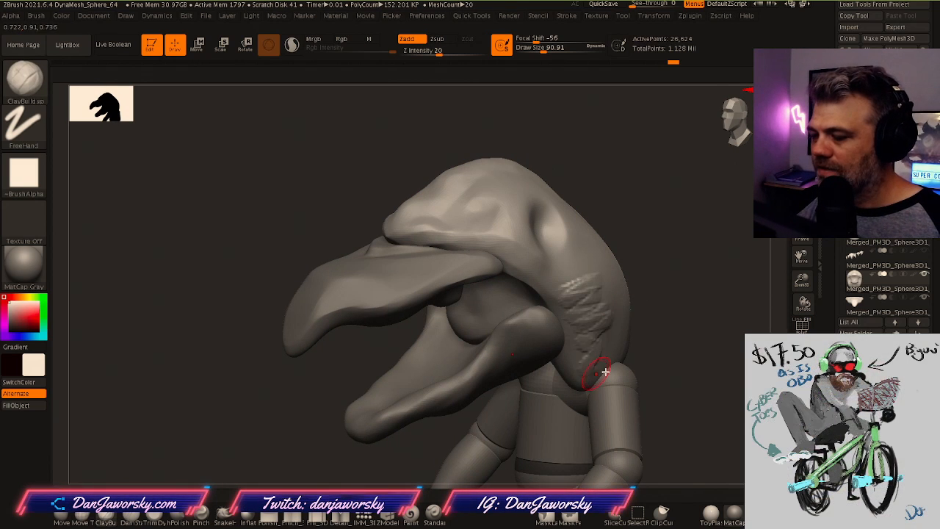
shift+drag(592, 278, 598, 306)
mouse_move(682, 321)
right_down()
mouse_move(712, 342)
mouse_move(684, 338)
mouse_move(699, 336)
mouse_move(515, 237)
mouse_move(516, 268)
right_up()
shift+drag(513, 257, 506, 254)
right_drag(509, 253, 517, 202)
shift+drag(512, 230, 507, 232)
mouse_move(508, 233)
shift+right_down()
mouse_move(512, 268)
mouse_move(566, 283)
mouse_move(536, 296)
mouse_move(579, 300)
shift+right_up()
Select the lower jaw and reposition it with the transform gizmo, fitting it higher and farther forward under the skull
alt+click(524, 275)
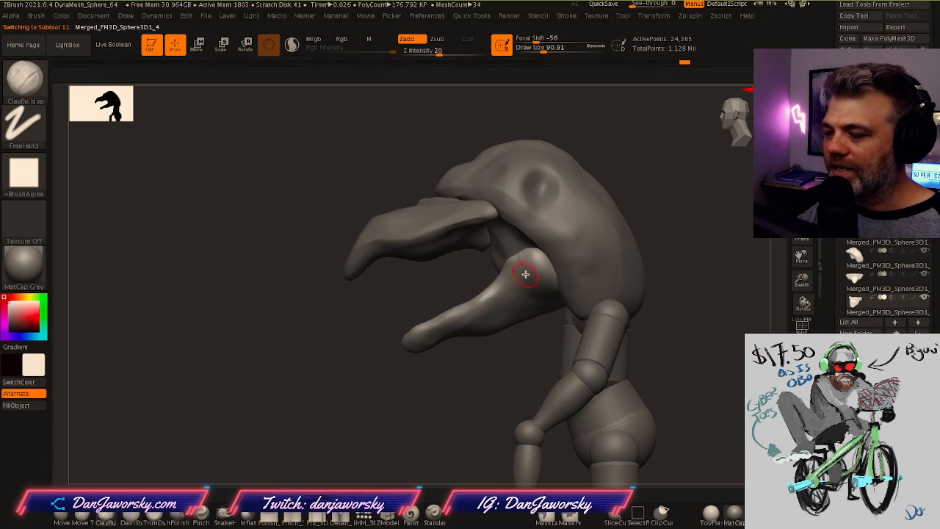
key(e)
drag(611, 308, 572, 260)
mouse_move(566, 255)
right_down()
mouse_move(600, 244)
mouse_move(563, 257)
right_up()
drag(482, 272, 480, 279)
right_drag(481, 281, 537, 347)
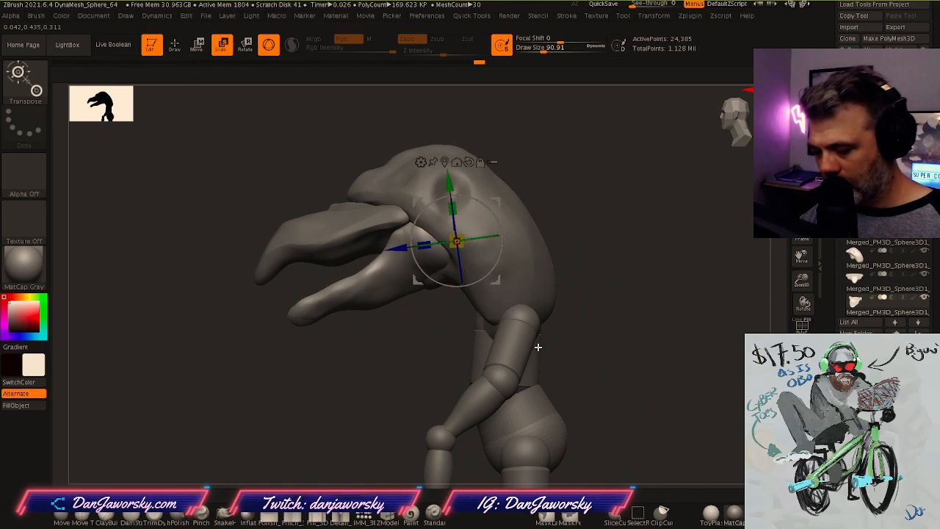
key(q)
mouse_move(638, 357)
right_down()
mouse_move(571, 319)
mouse_move(619, 314)
mouse_move(619, 290)
mouse_move(500, 336)
mouse_move(523, 342)
mouse_move(510, 342)
right_up()
Select the person_final1 mannequin and adjust its hip and torso joints with Move, shifting the body forward beneath the head
alt+click(467, 252)
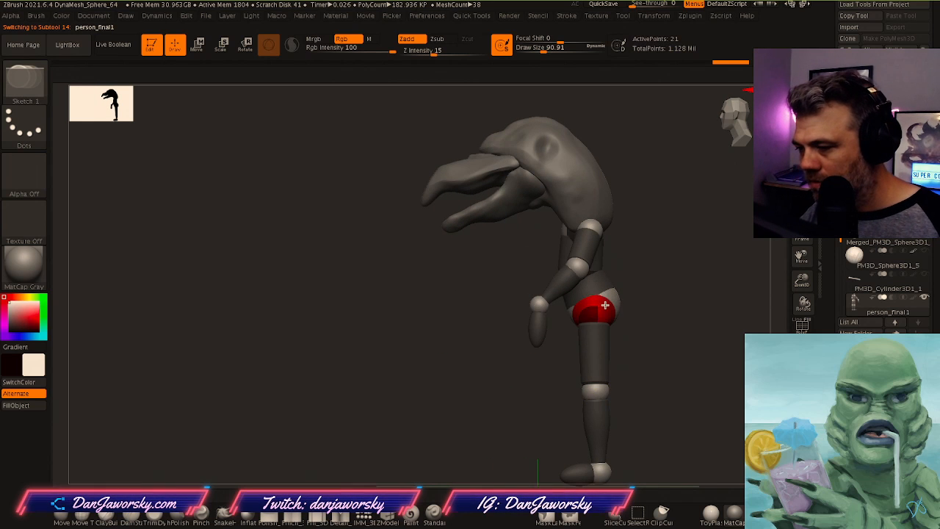
right_drag(612, 310, 616, 306)
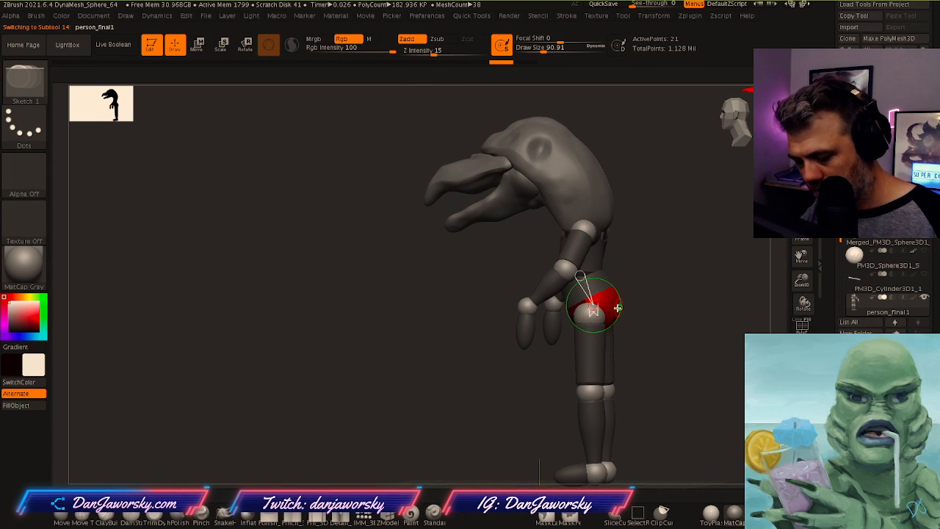
key(e)
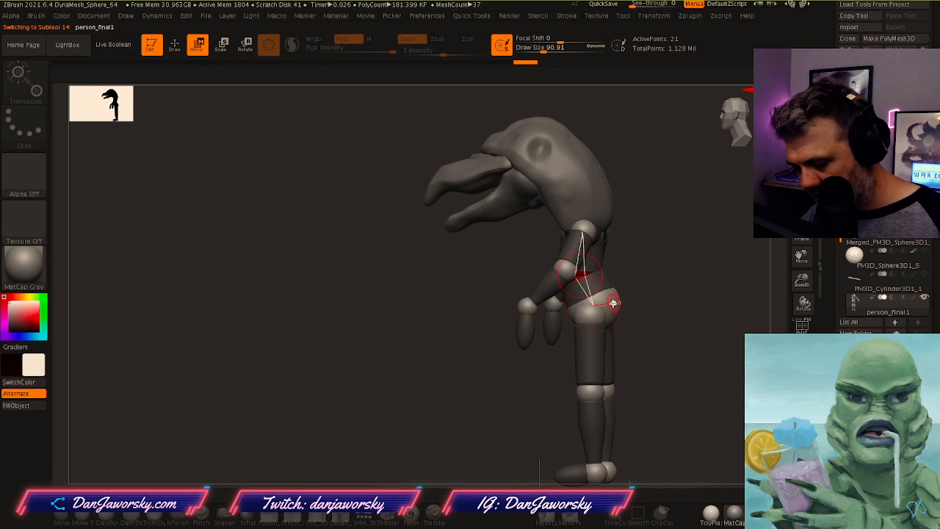
shift+right_drag(616, 302, 636, 332)
shift+right_drag(580, 315, 547, 316)
ctrl+drag(599, 378, 615, 392)
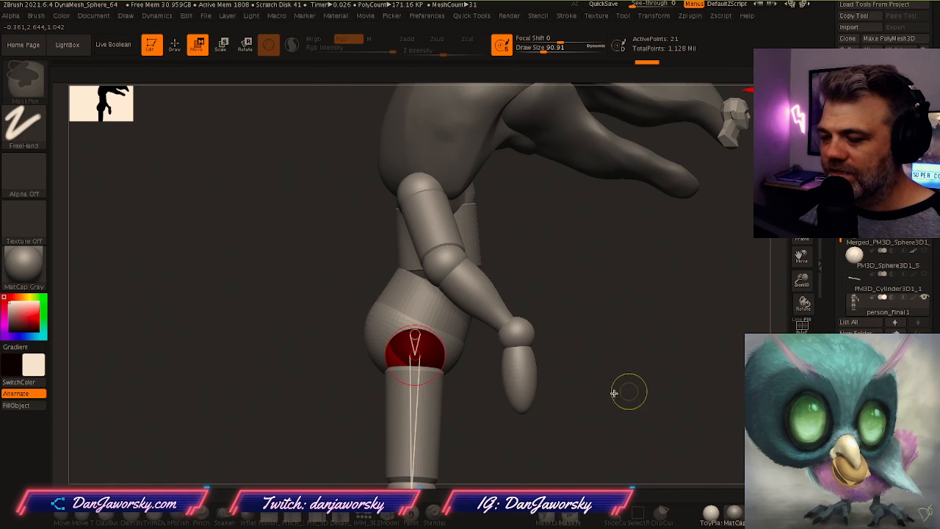
drag(385, 328, 403, 323)
right_drag(617, 364, 569, 357)
ctrl+right_drag(569, 357, 542, 336)
click(493, 312)
click(464, 277)
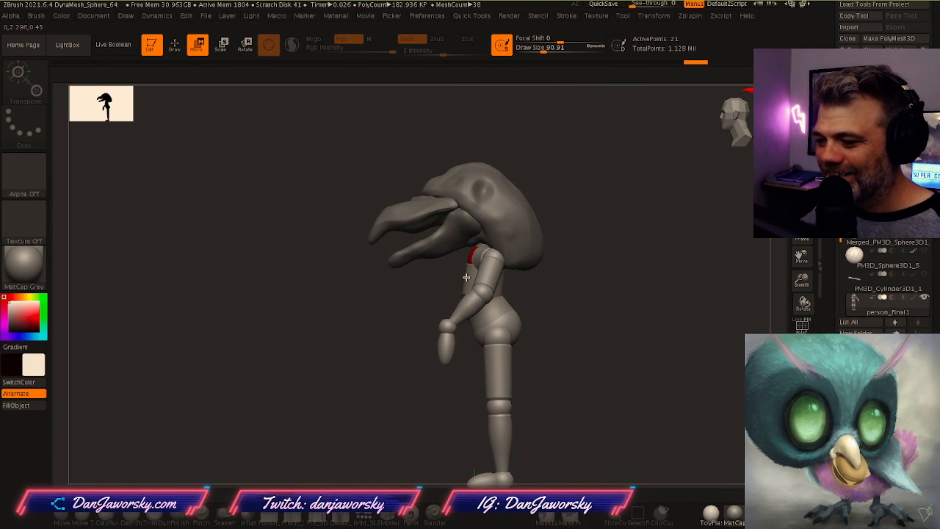
Adjust the mannequin's shoulder and arm joints from the front with Move, angling the forearms and hands outward
shift+right_drag(474, 271, 520, 269)
click(536, 258)
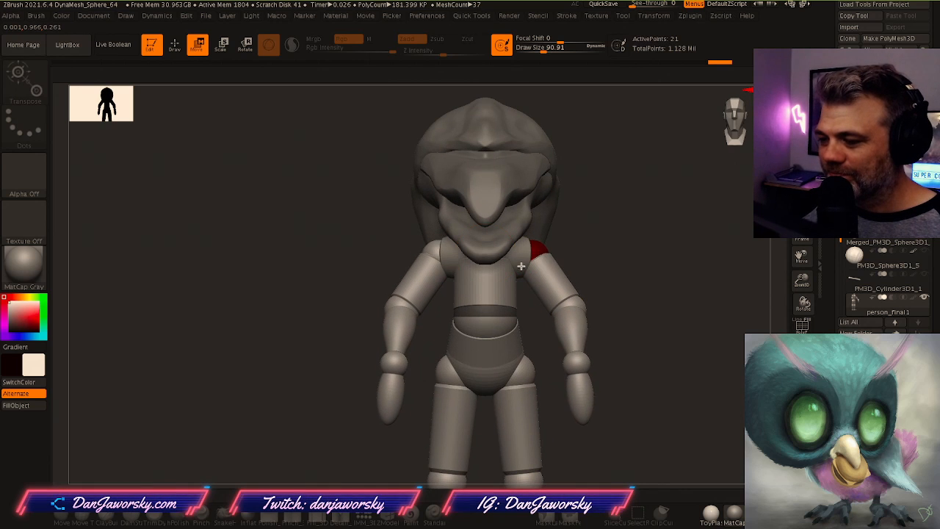
drag(536, 259, 546, 258)
drag(561, 292, 581, 315)
ctrl+right_drag(585, 329, 615, 344)
right_drag(616, 344, 593, 341)
right_drag(477, 391, 619, 326)
right_drag(642, 362, 595, 294)
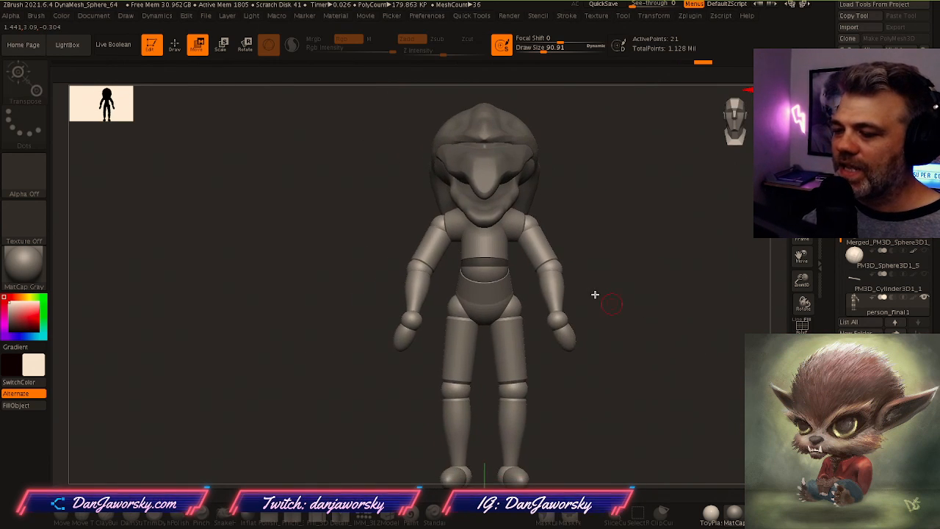
drag(525, 221, 522, 220)
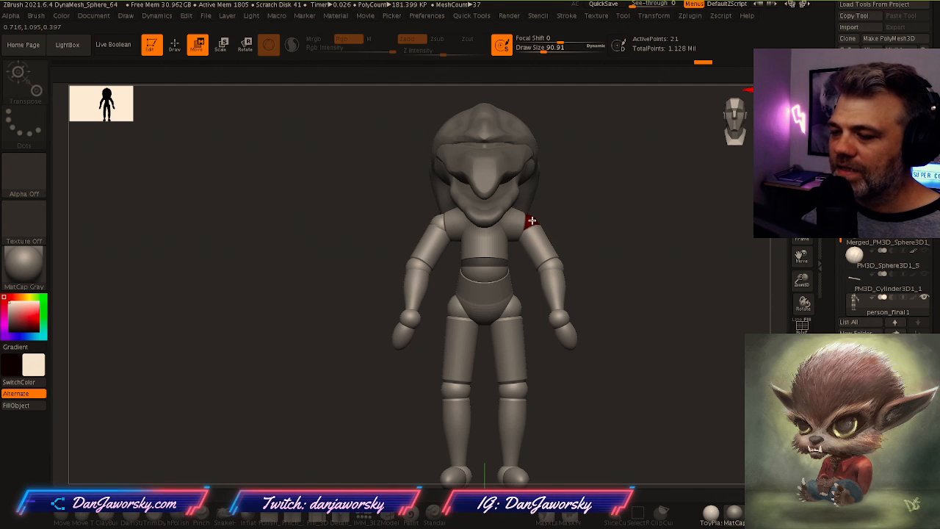
Show the hidden PM3D_Sphere3D1_5 sphere and check it against the bird creature's head
right_drag(573, 334, 583, 361)
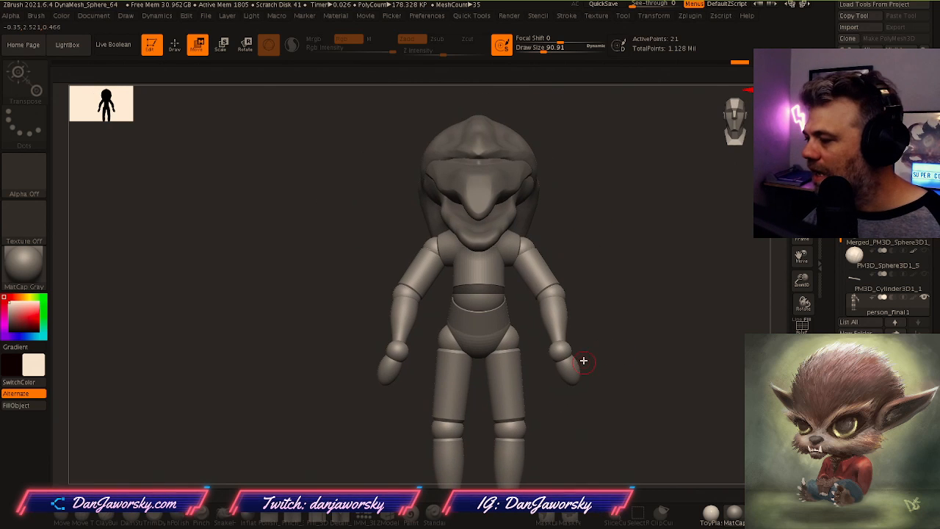
click(926, 282)
right_drag(602, 324, 627, 328)
key(q)
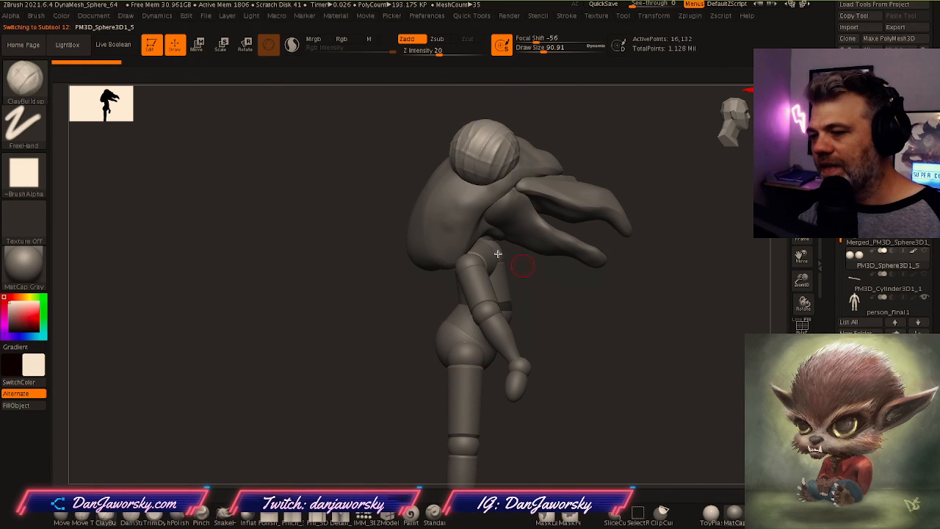
alt+click(473, 236)
right_drag(593, 293, 561, 326)
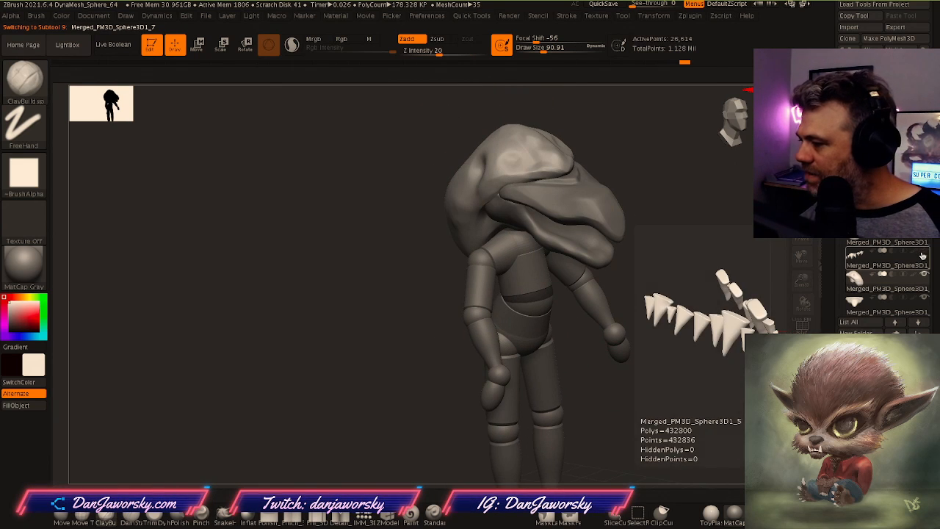
Unhide the eye subtool on the sides of the head, select it and duplicate it
right_drag(724, 256, 586, 350)
alt+click(450, 182)
key(w)
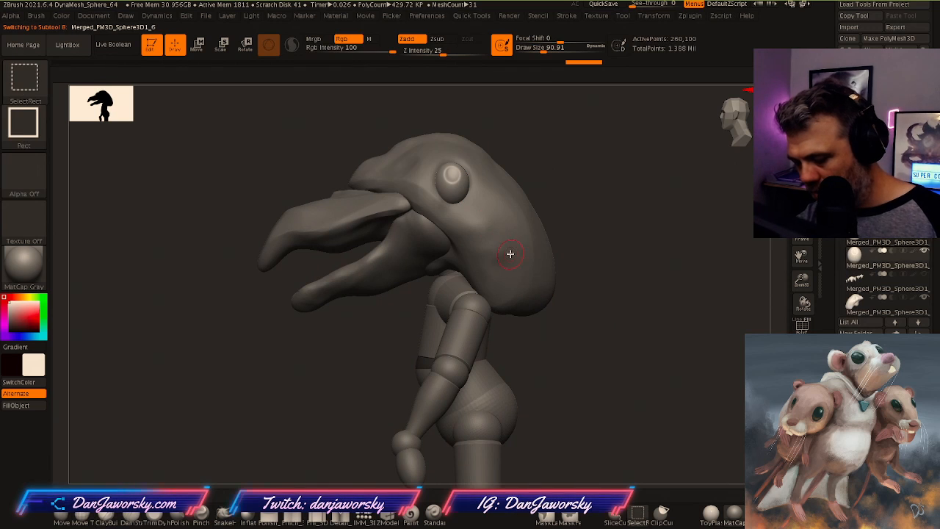
shift+right_drag(514, 259, 543, 250)
right_drag(434, 211, 462, 325)
right_drag(514, 300, 506, 238)
key(ctrl+shift+d)
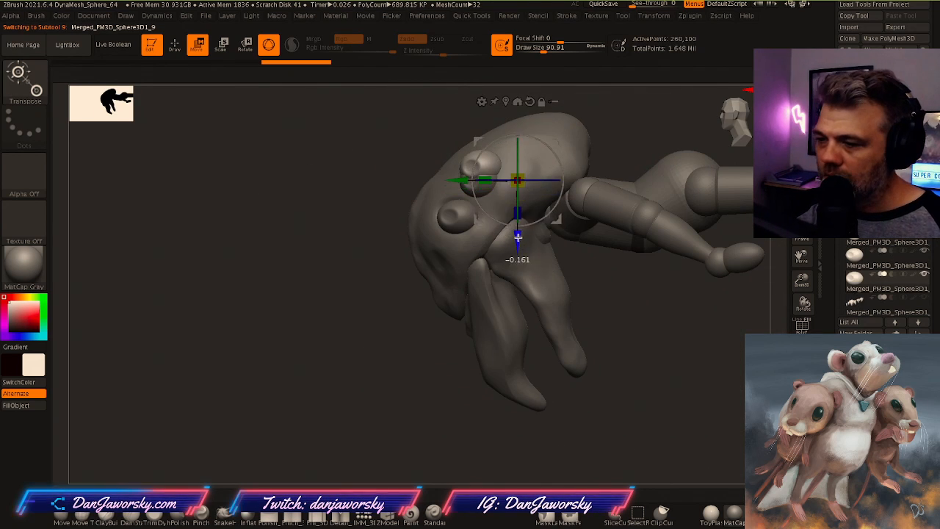
Move the duplicated eye pair forward along the head so it sits above the corners of the beak
shift+right_drag(517, 237, 550, 194)
right_drag(433, 221, 309, 304)
right_drag(477, 225, 419, 190)
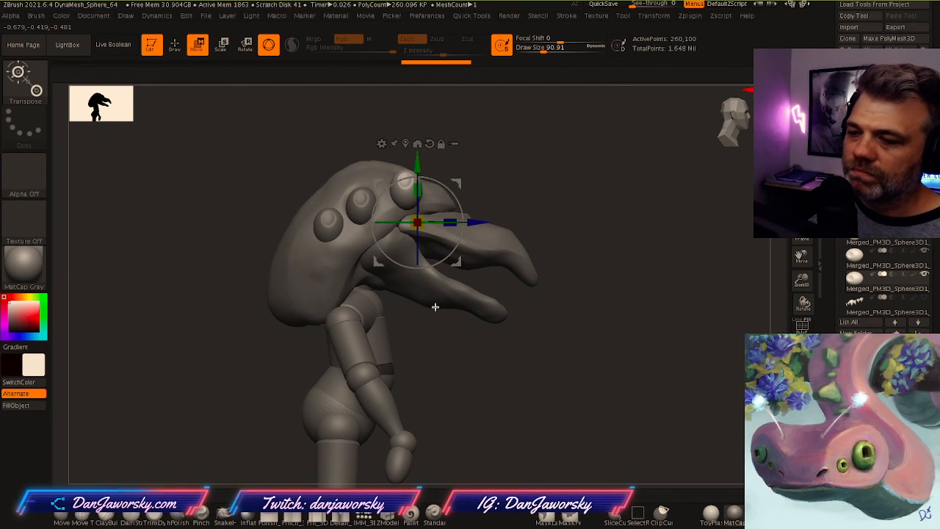
right_drag(435, 307, 496, 256)
right_drag(433, 170, 470, 201)
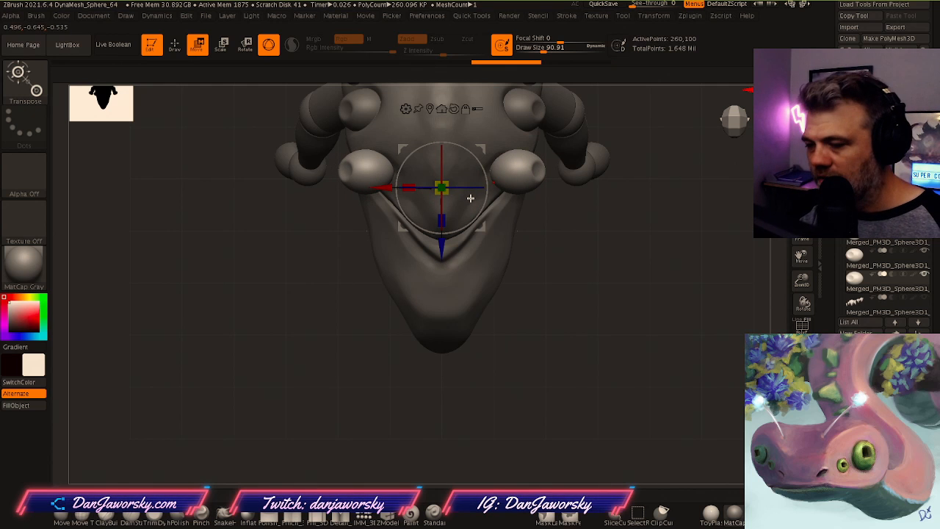
right_drag(511, 224, 570, 309)
alt+click(513, 207)
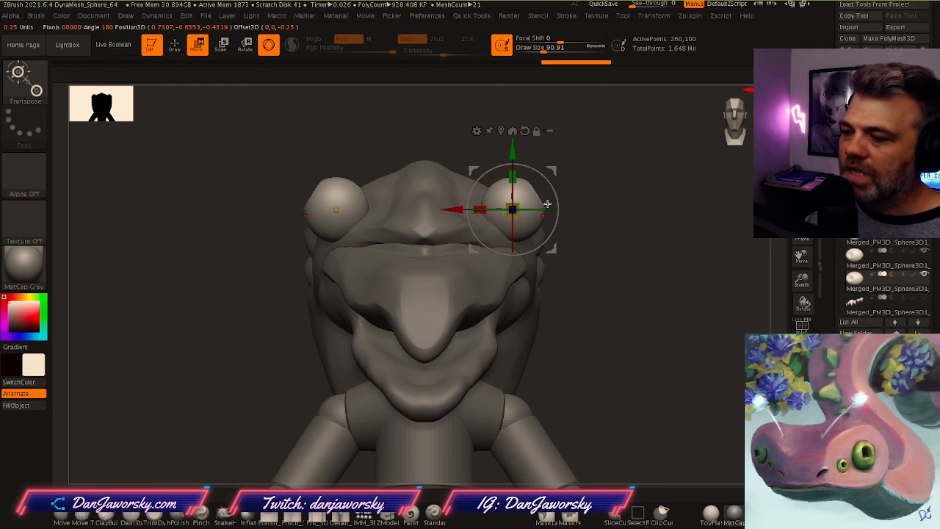
Try to rotate the front eye pair in the screen plane
right_drag(553, 182, 569, 218)
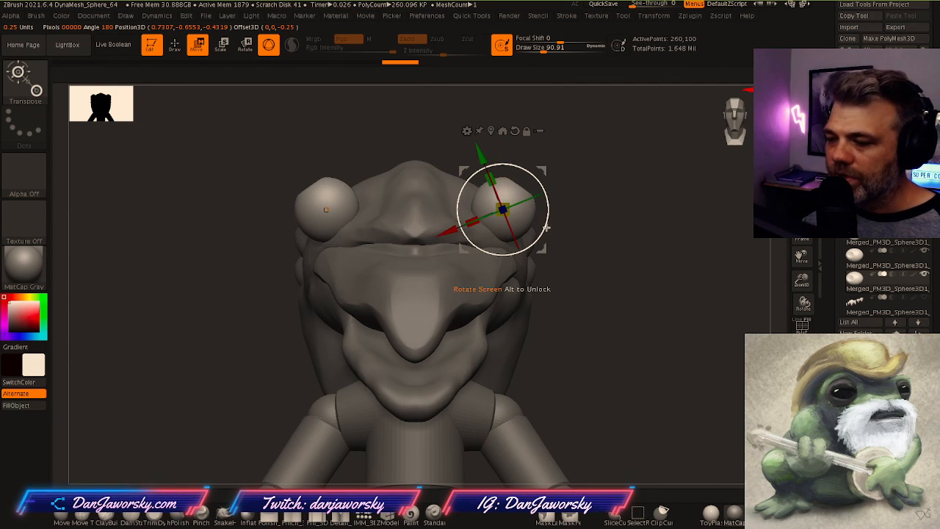
drag(544, 214, 542, 224)
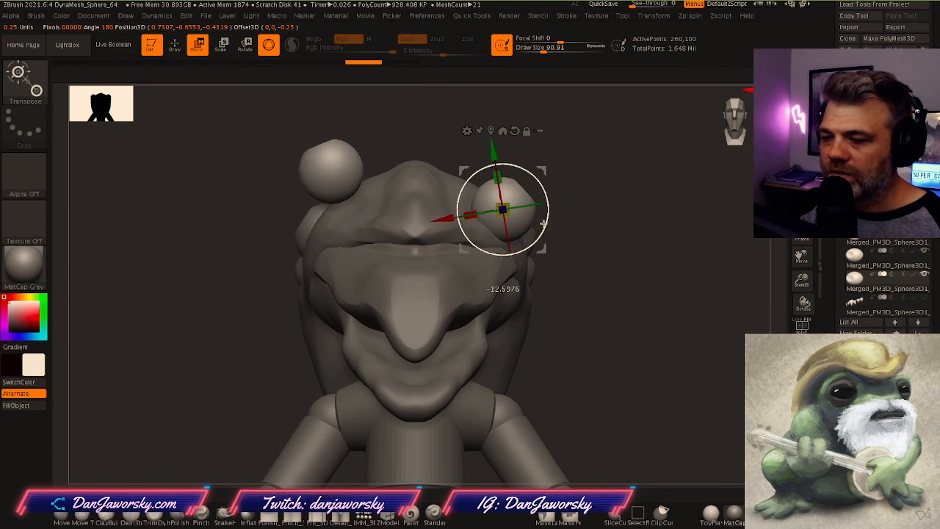
key(ctrl+z)
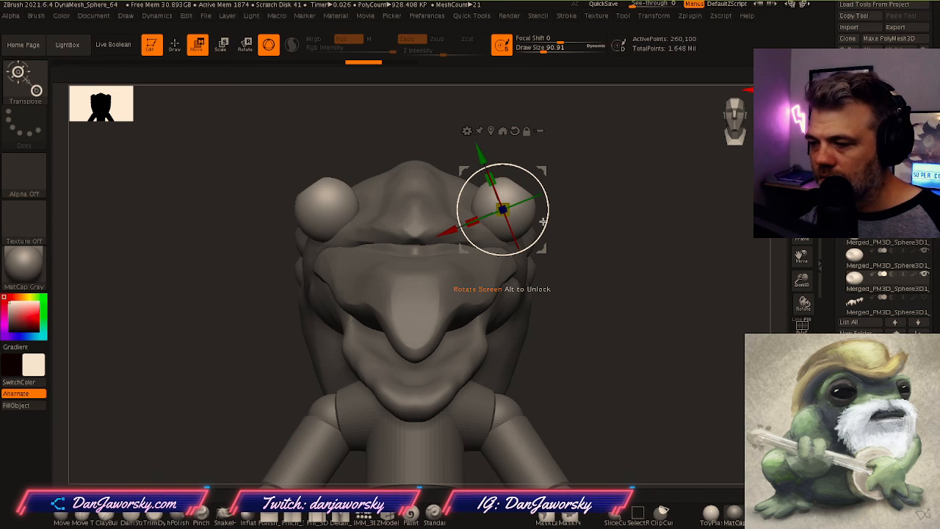
Copy the front eye pair onto the forehead between the large eyes at a smaller size
right_drag(540, 226, 583, 333)
key(q)
mouse_move(586, 384)
right_down()
mouse_move(558, 368)
mouse_move(537, 378)
mouse_move(524, 342)
mouse_move(537, 355)
right_up()
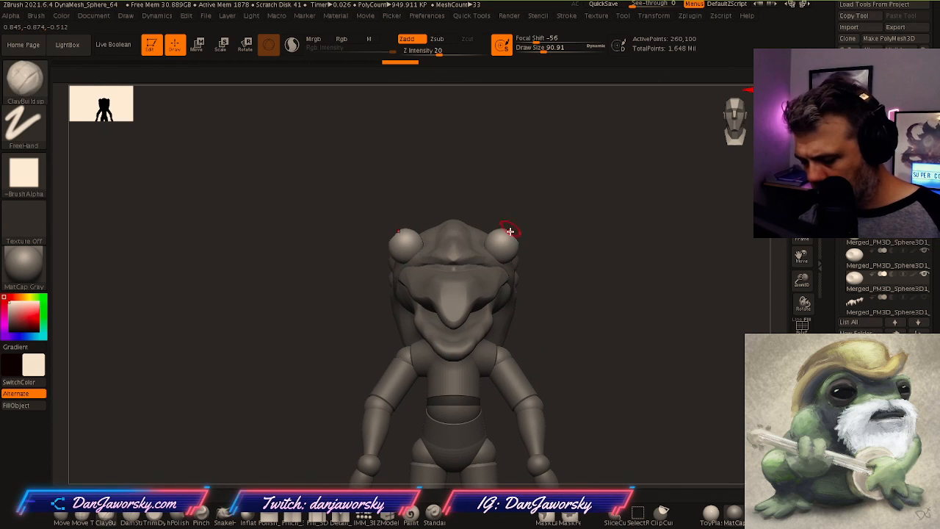
key(w)
alt+drag(537, 200, 525, 189)
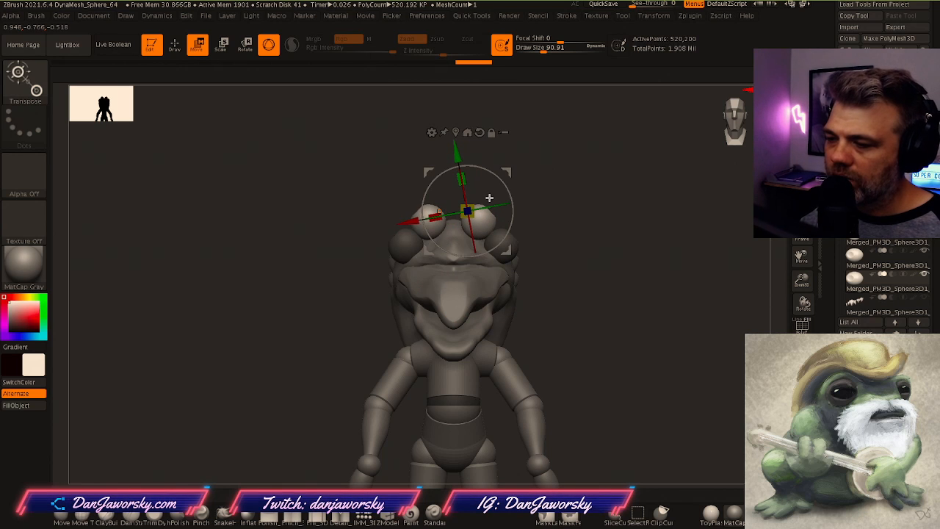
right_drag(469, 209, 464, 304)
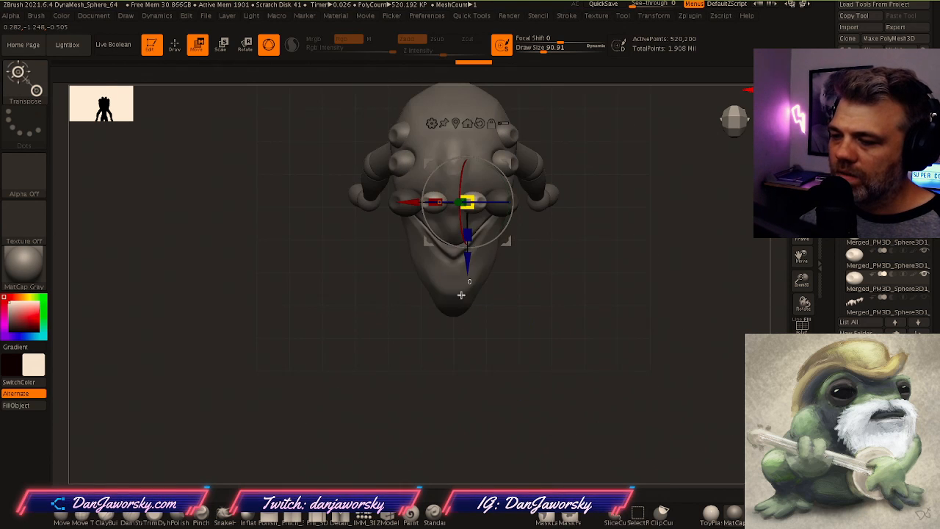
Adjust the depth, height and tilt of the small forehead eyes so they sit embedded in the head
drag(459, 231, 459, 246)
drag(462, 279, 462, 282)
right_drag(465, 282, 513, 211)
ctrl+right_drag(513, 211, 519, 239)
drag(466, 188, 468, 200)
shift+right_drag(467, 200, 465, 202)
drag(465, 208, 467, 227)
mouse_move(461, 233)
right_down()
mouse_move(553, 268)
mouse_move(474, 296)
mouse_move(615, 304)
mouse_move(573, 316)
mouse_move(579, 327)
mouse_move(607, 301)
mouse_move(504, 267)
mouse_move(533, 257)
mouse_move(520, 294)
mouse_move(583, 262)
mouse_move(566, 254)
right_up()
key(q)
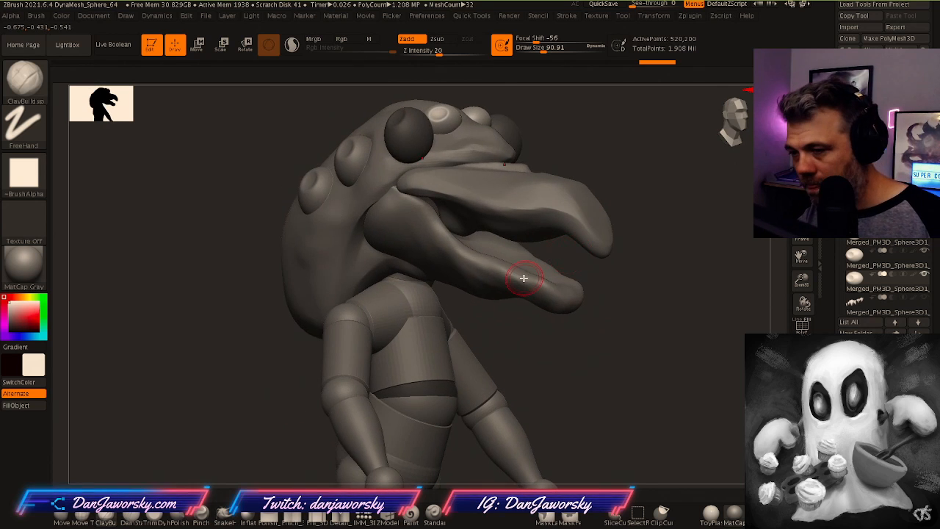
Copy the small forehead eye pair out to the sides of the beak and enlarge the copy
right_drag(523, 278, 484, 319)
key(w)
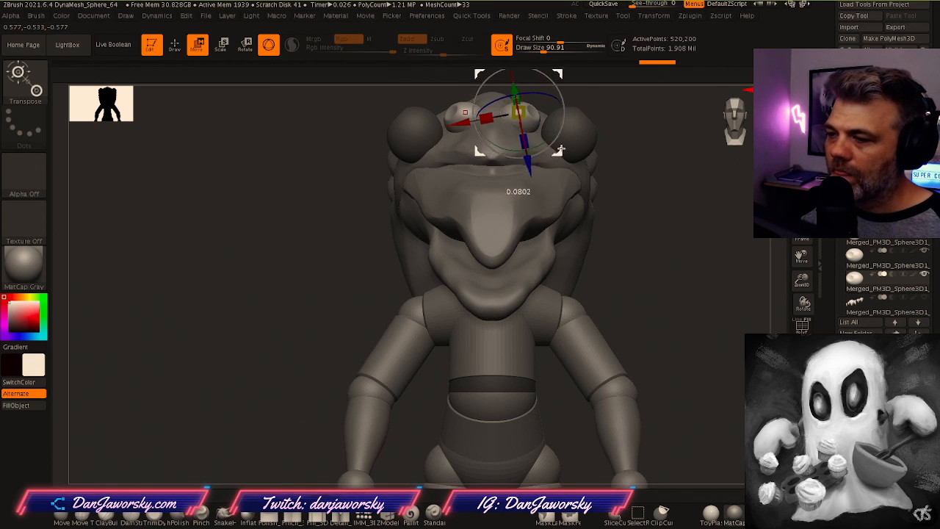
mouse_move(584, 169)
mouse_down()
mouse_move(550, 150)
mouse_move(608, 192)
mouse_move(614, 244)
mouse_up()
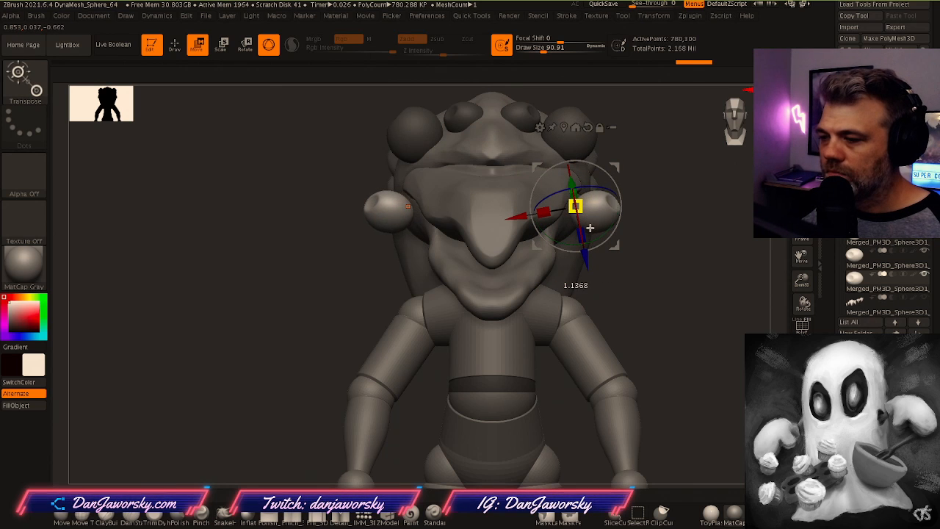
right_drag(602, 232, 672, 214)
drag(656, 181, 596, 209)
Move the enlarged eye copies up to the front of the head, just above the base of the beak
drag(564, 285, 554, 267)
right_drag(552, 259, 599, 235)
right_drag(499, 257, 572, 317)
right_drag(470, 220, 487, 195)
right_drag(512, 197, 493, 185)
drag(474, 130, 545, 92)
right_drag(639, 228, 484, 320)
right_drag(528, 198, 517, 282)
Rotate and fine-tune the new eye pair so it rests between the large eyes above the beak
drag(531, 229, 513, 256)
right_drag(512, 256, 472, 196)
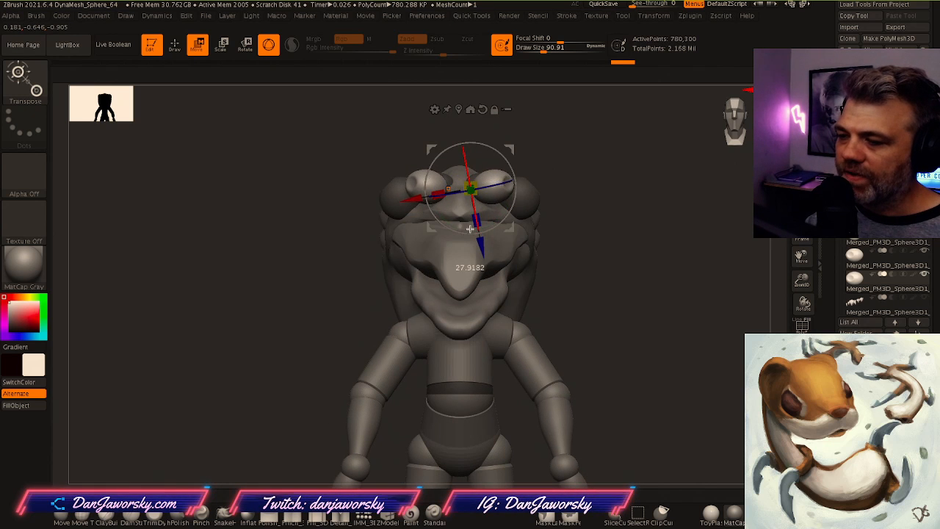
right_drag(499, 242, 481, 218)
right_drag(567, 215, 490, 207)
drag(521, 207, 522, 200)
mouse_move(522, 200)
right_down()
mouse_move(555, 197)
mouse_move(537, 209)
right_up()
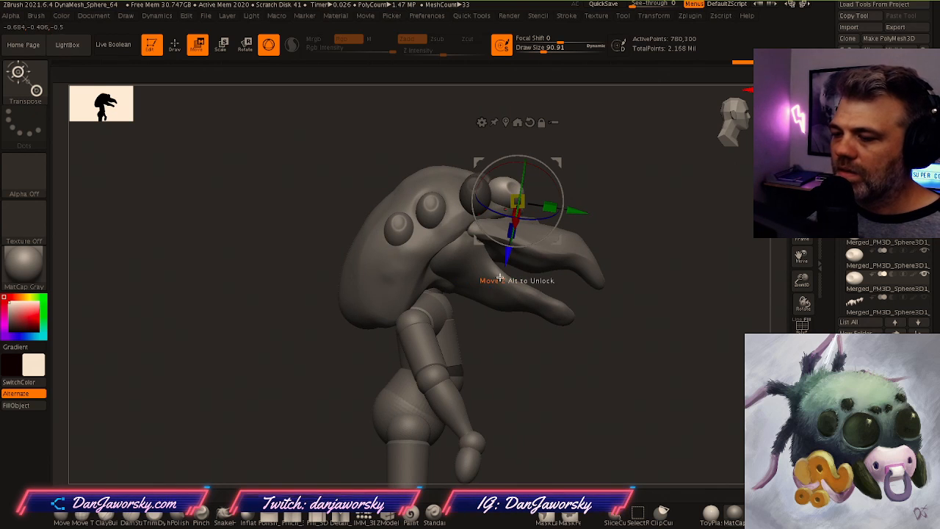
key(q)
Select the lower jaw subtool after checking the eyes and upper beak from both sides
mouse_move(556, 336)
right_down()
mouse_move(539, 340)
mouse_move(591, 316)
right_up()
mouse_move(712, 392)
right_down()
mouse_move(627, 328)
mouse_move(701, 315)
mouse_move(634, 316)
right_up()
alt+click(436, 179)
right_drag(436, 178, 484, 299)
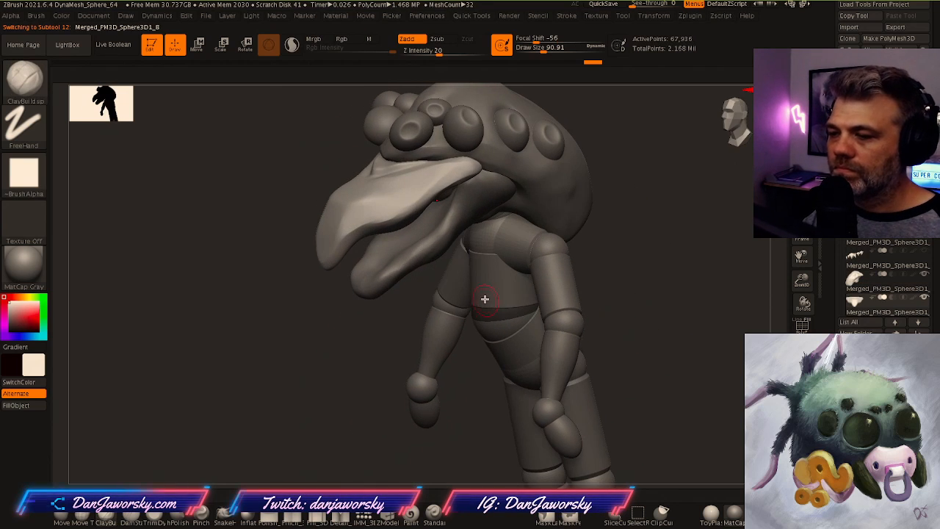
right_drag(615, 340, 567, 253)
alt+click(528, 272)
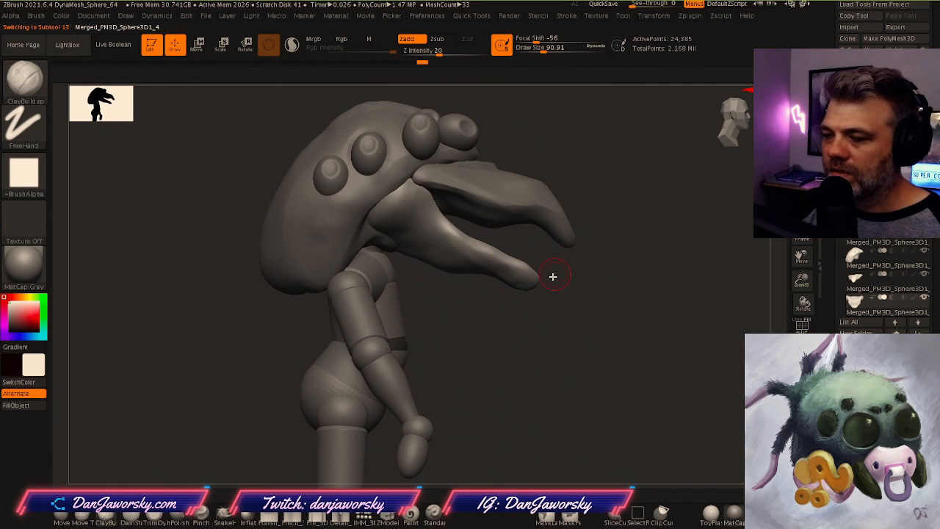
Hide the lower jaw and select the upper beak, restoring and reselecting the lower jaw after the check
click(922, 299)
alt+click(517, 192)
drag(535, 275, 610, 355)
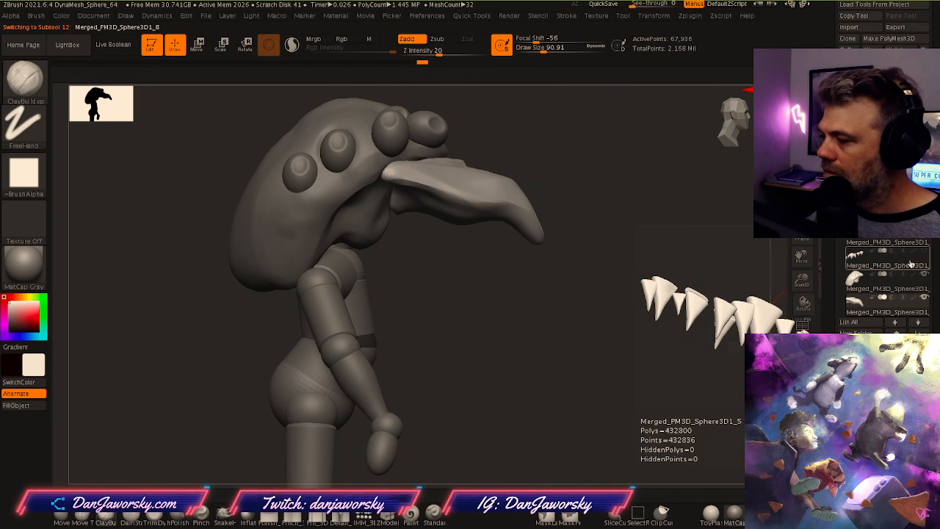
drag(841, 220, 841, 259)
click(924, 205)
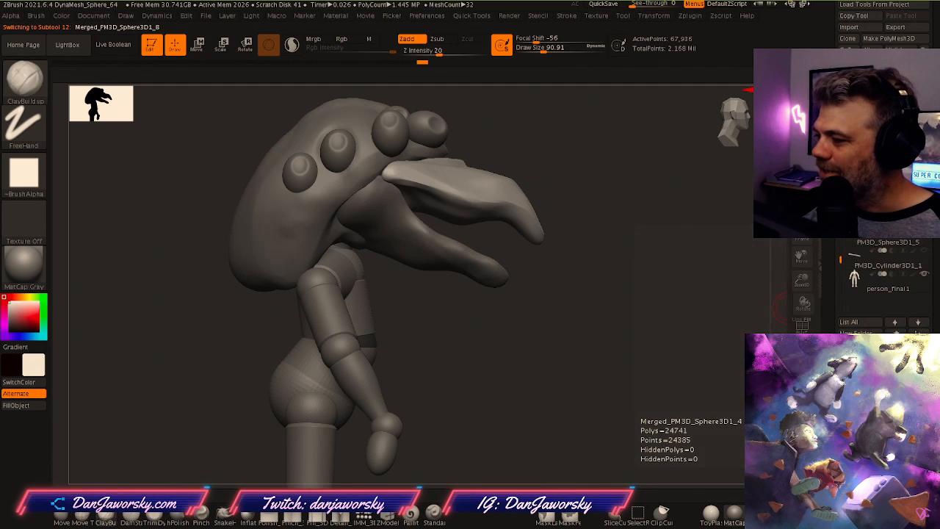
click(881, 211)
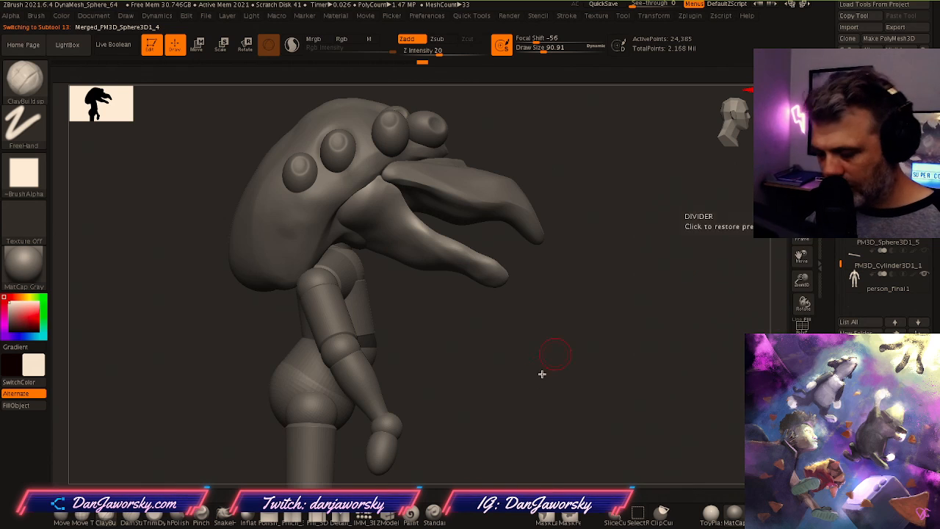
Scale the lower jaw down and tuck it back under the base of the upper beak
key(w)
drag(384, 207, 457, 213)
drag(397, 207, 382, 220)
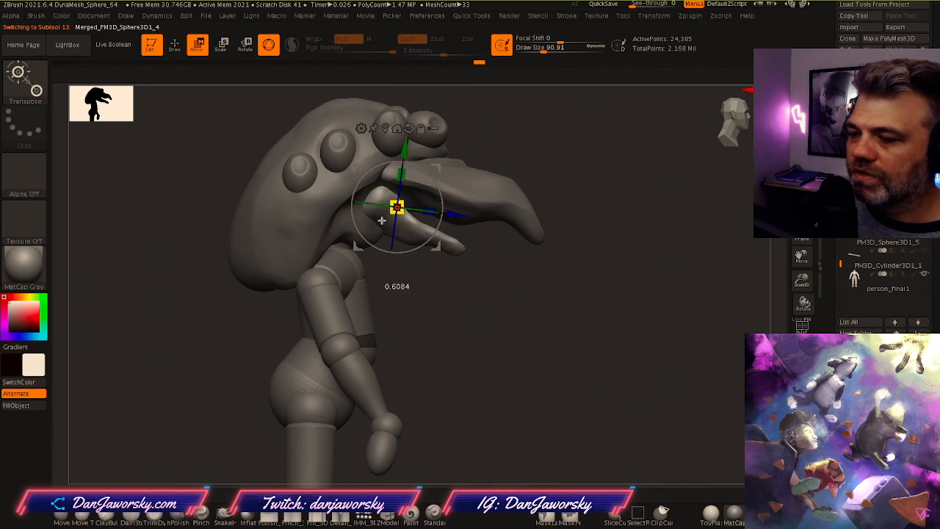
right_drag(373, 225, 346, 223)
right_drag(417, 239, 382, 245)
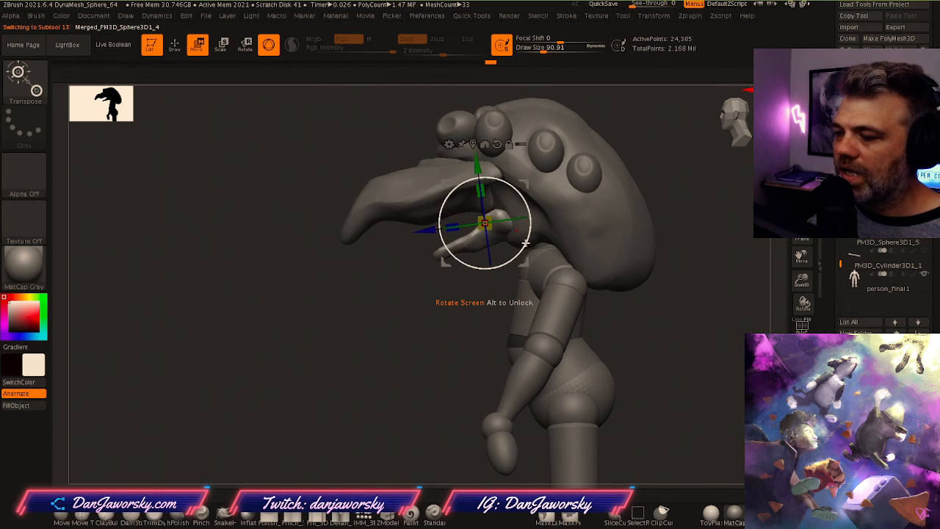
Rotate the small lower jaw downward so the mouth hangs open beneath the upper beak
right_drag(480, 279, 542, 283)
drag(536, 228, 535, 223)
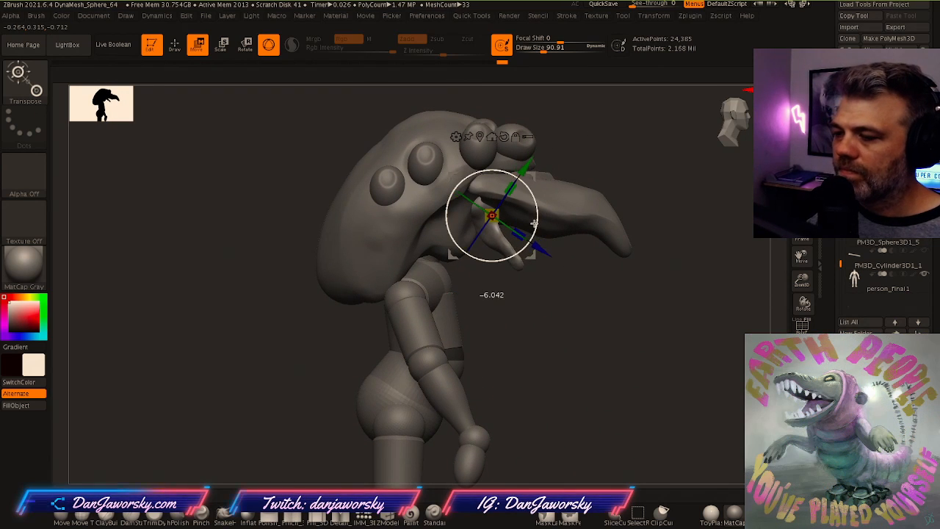
mouse_move(521, 262)
right_down()
mouse_move(470, 259)
mouse_move(530, 258)
mouse_move(506, 257)
right_up()
mouse_move(616, 323)
right_down()
mouse_move(583, 326)
mouse_move(625, 342)
mouse_move(631, 336)
mouse_move(640, 349)
mouse_move(631, 332)
right_up()
key(q)
key(w)
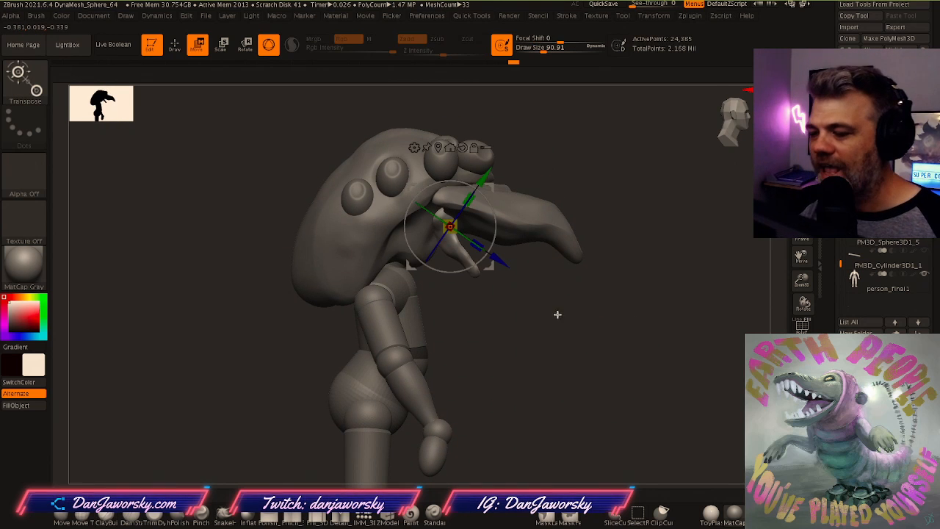
Widen the lower jaw and position it from the front so it frames the tip of the beak
shift+right_drag(490, 267, 467, 243)
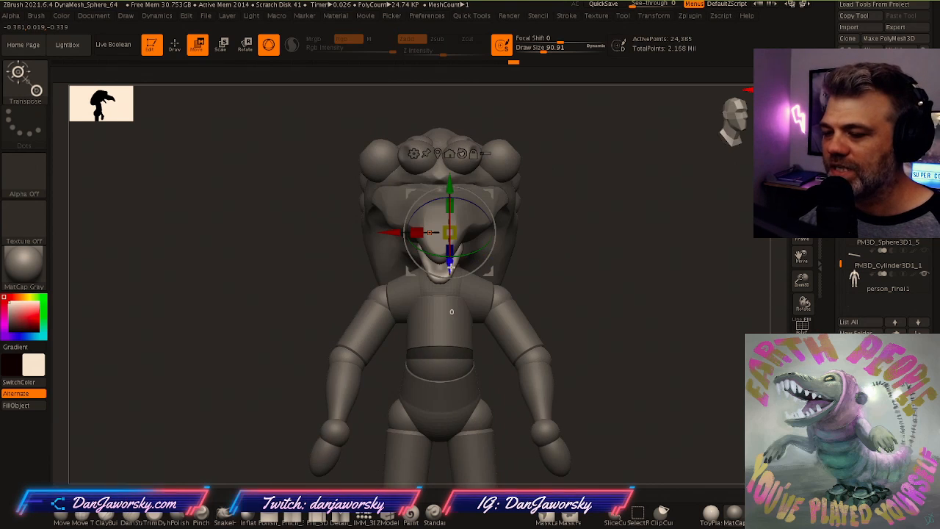
right_drag(405, 232, 610, 216)
key(q)
mouse_move(589, 307)
right_down()
mouse_move(568, 310)
mouse_move(550, 281)
mouse_move(511, 306)
mouse_move(553, 321)
mouse_move(578, 312)
right_up()
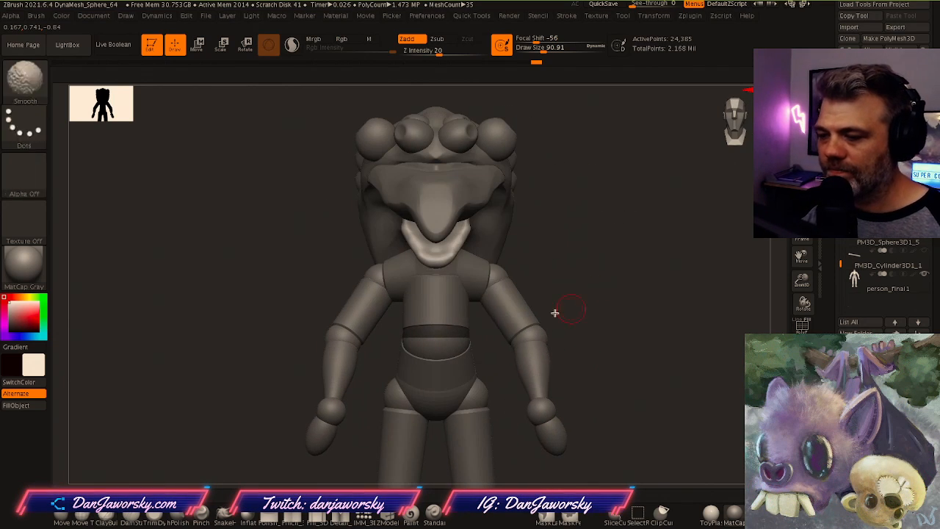
Isolate the lower jaw, mask everything except a vertical centre strip, and group the masked polygons while clearing the mask
click(802, 376)
right_drag(516, 336, 633, 332)
ctrl+drag(451, 138, 465, 326)
ctrl+click(471, 323)
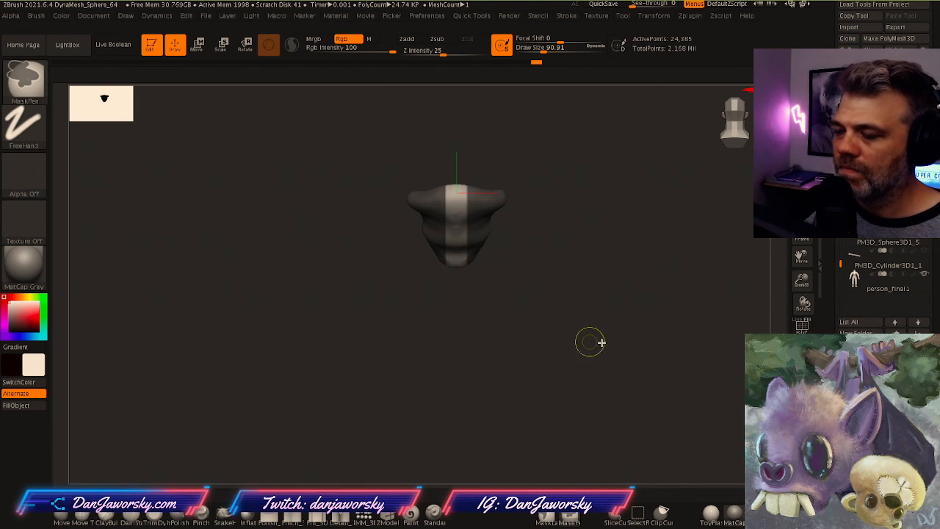
key(space)
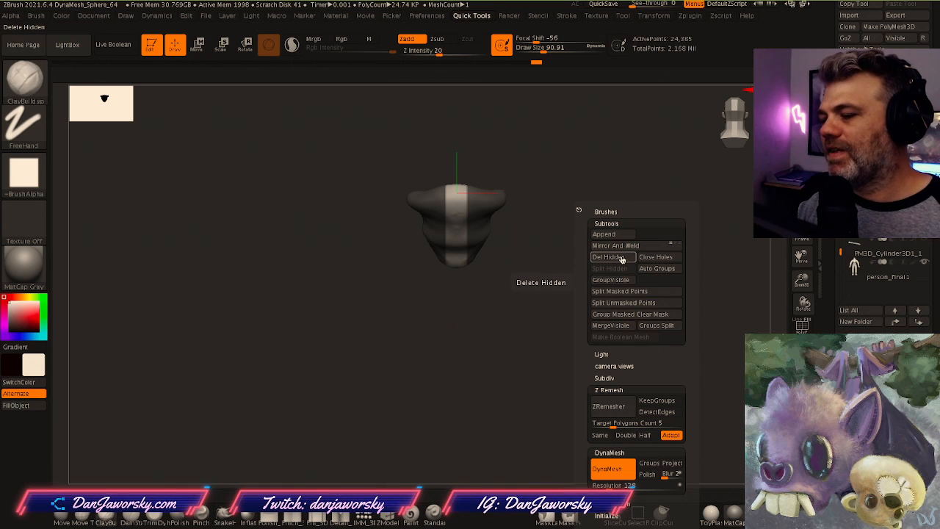
click(654, 319)
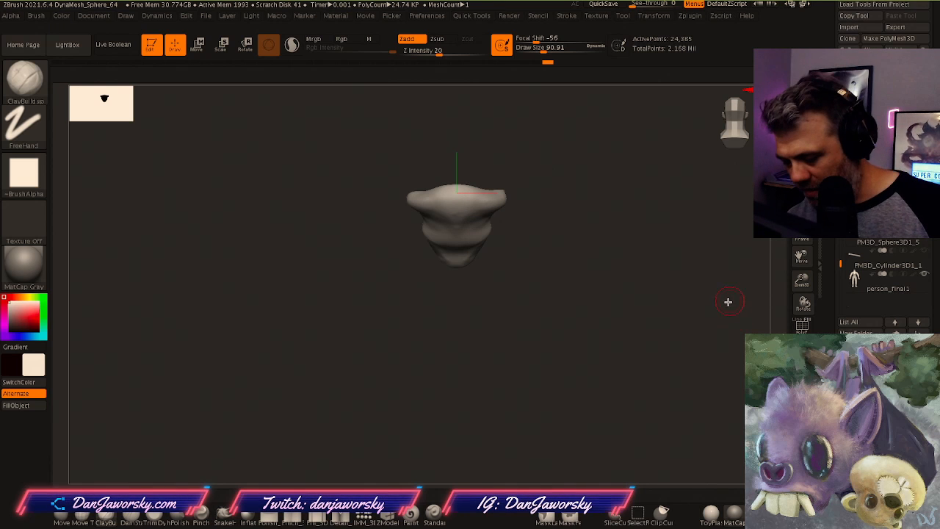
Display the lower jaw's polygroups and regroup the whole jaw with Auto Groups
key(shift+f)
drag(580, 290, 539, 328)
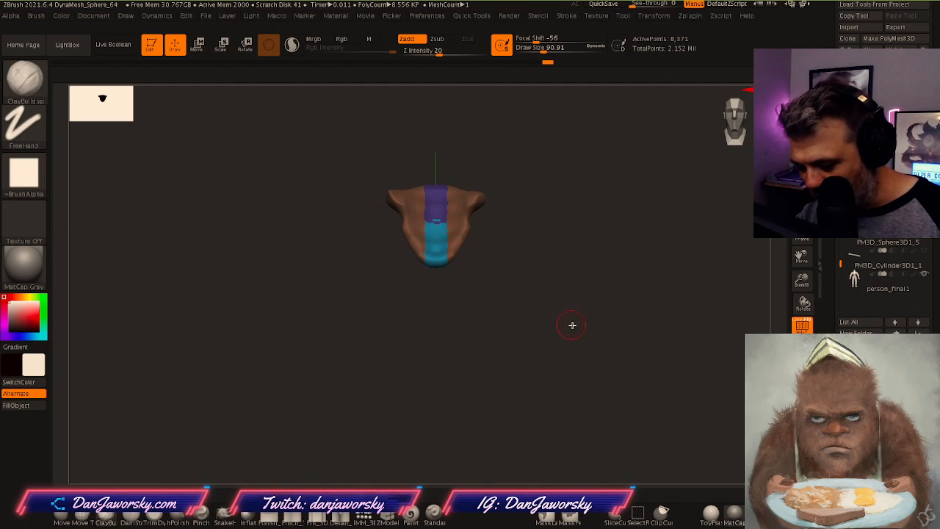
key(space)
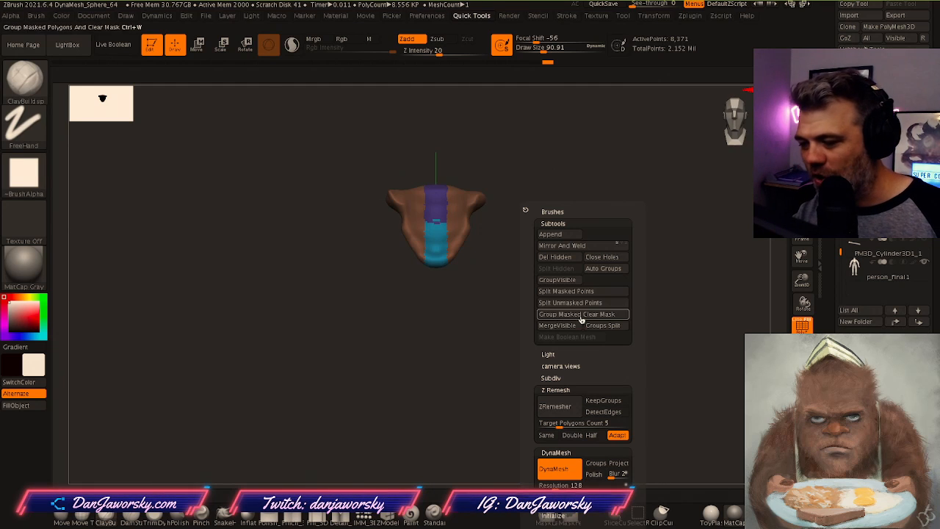
click(611, 269)
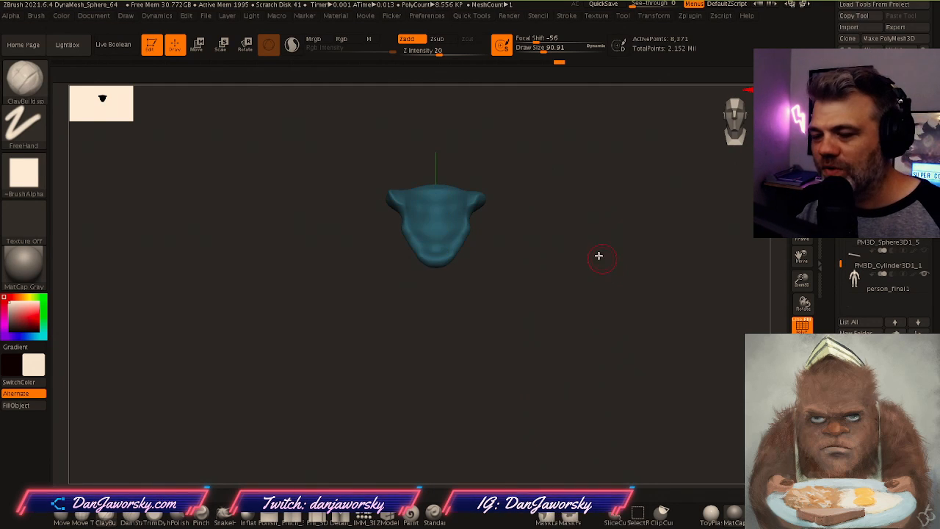
ctrl+shift+click(562, 279)
drag(546, 257, 639, 268)
click(801, 373)
shift+drag(616, 334, 569, 299)
ctrl+shift+drag(453, 149, 474, 330)
ctrl+shift+click(474, 332)
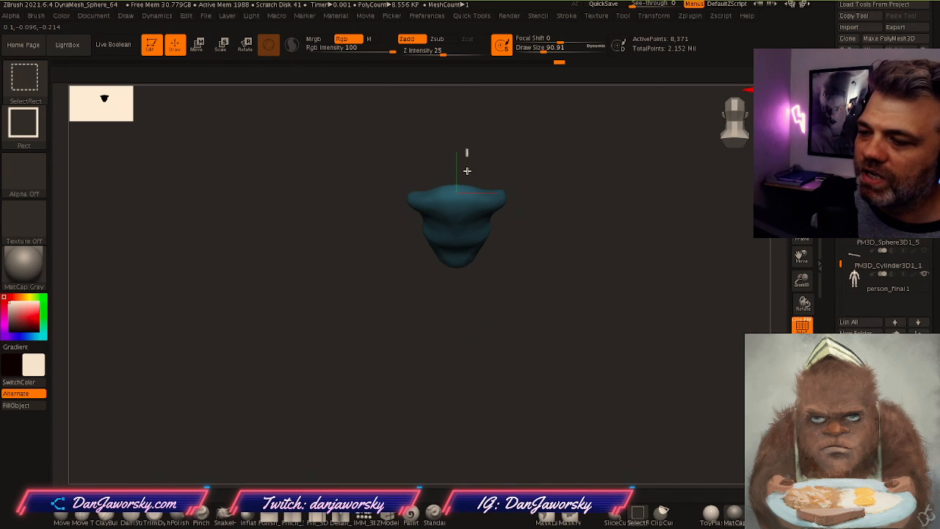
ctrl+alt+shift+drag(484, 304, 483, 303)
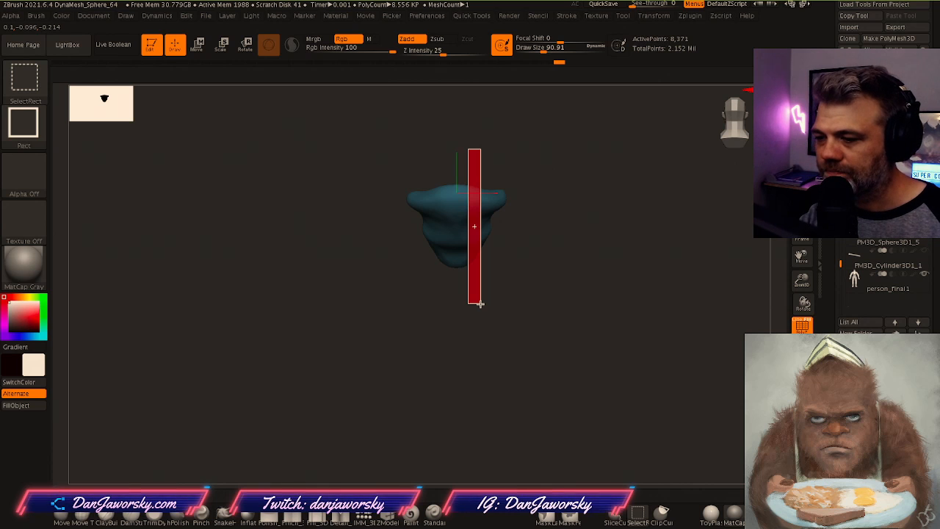
ctrl+alt+shift+drag(467, 302, 501, 314)
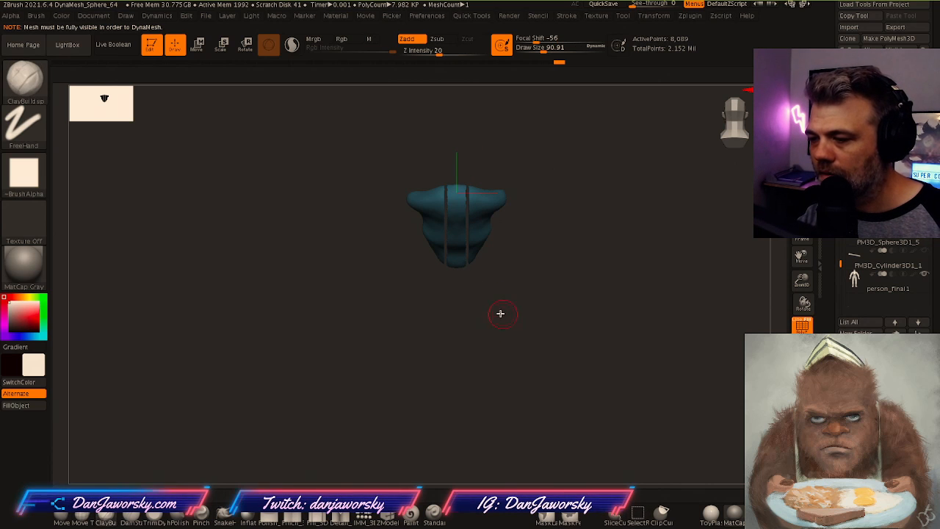
alt+drag(470, 285, 439, 294)
ctrl+shift+click(419, 318)
ctrl+shift+drag(434, 177, 461, 298)
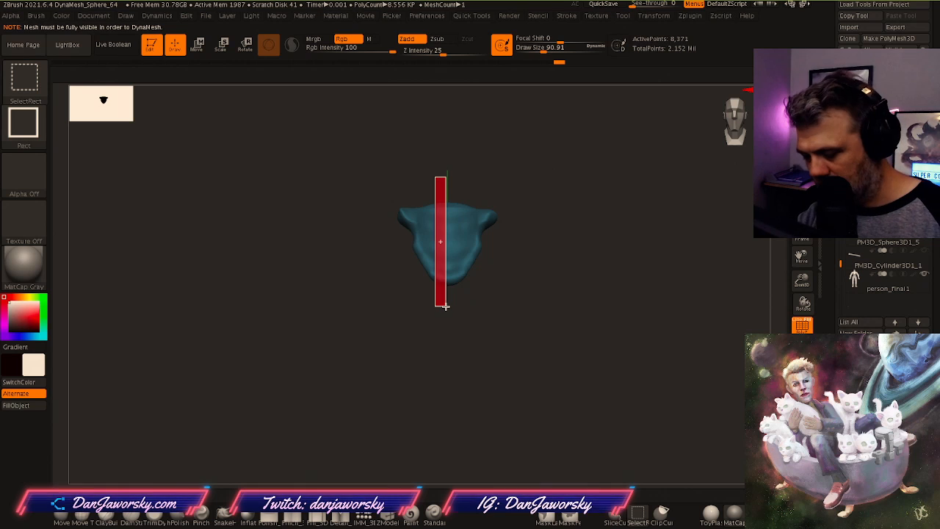
ctrl+alt+shift+drag(442, 306, 453, 309)
ctrl+shift+click(457, 304)
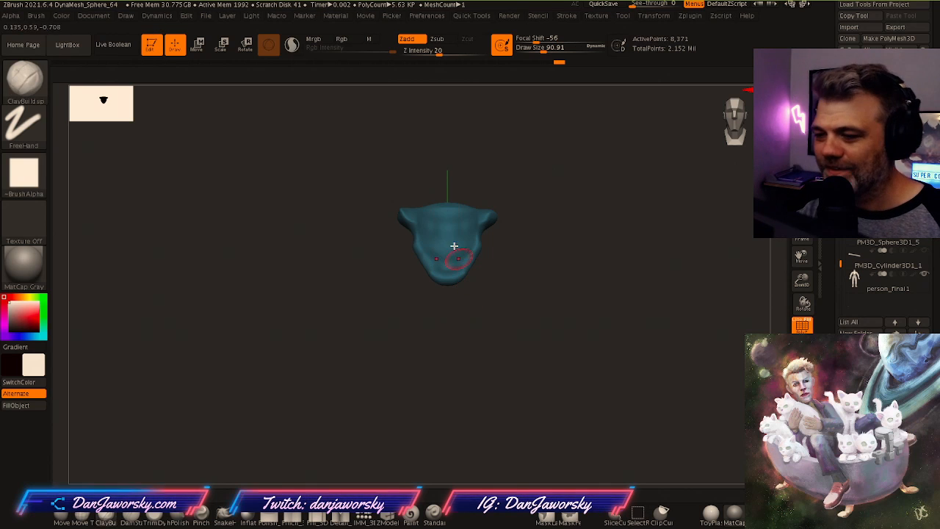
Cut a narrow vertical strip out of the lower jaw's centre, close the resulting holes, and bring the rest of the model back
ctrl+shift+drag(436, 178, 454, 297)
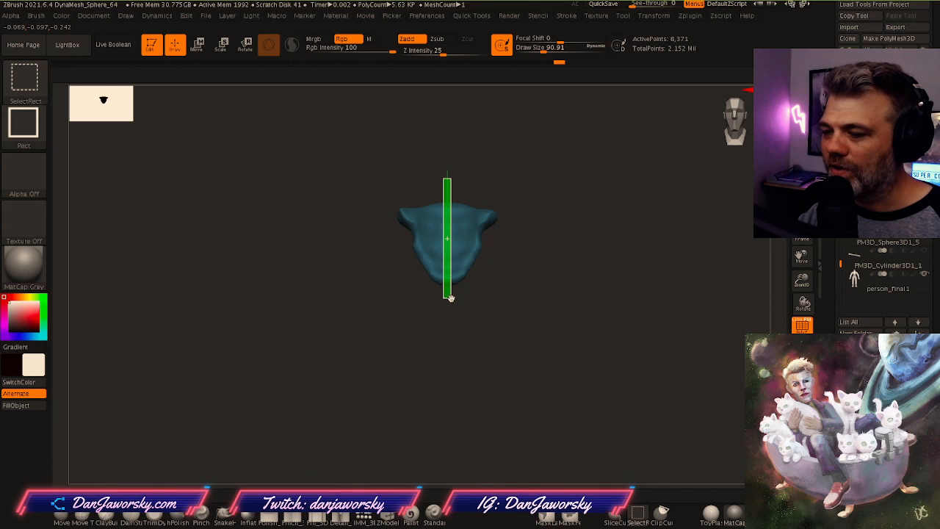
ctrl+shift+drag(450, 298, 451, 299)
ctrl+shift+drag(593, 351, 616, 346)
shift+drag(696, 339, 682, 323)
key(space)
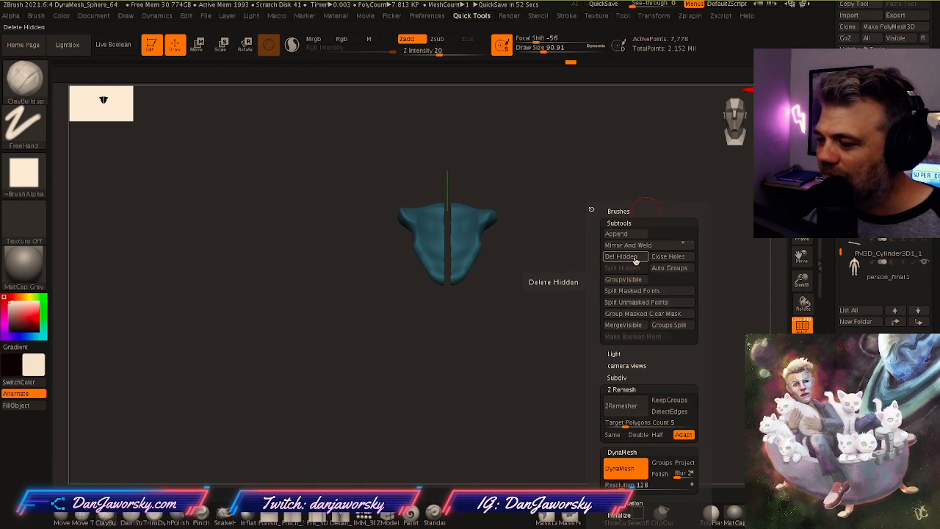
click(671, 253)
alt+drag(512, 298, 525, 312)
mouse_move(533, 294)
mouse_down()
mouse_move(546, 292)
mouse_move(519, 296)
mouse_up()
click(802, 373)
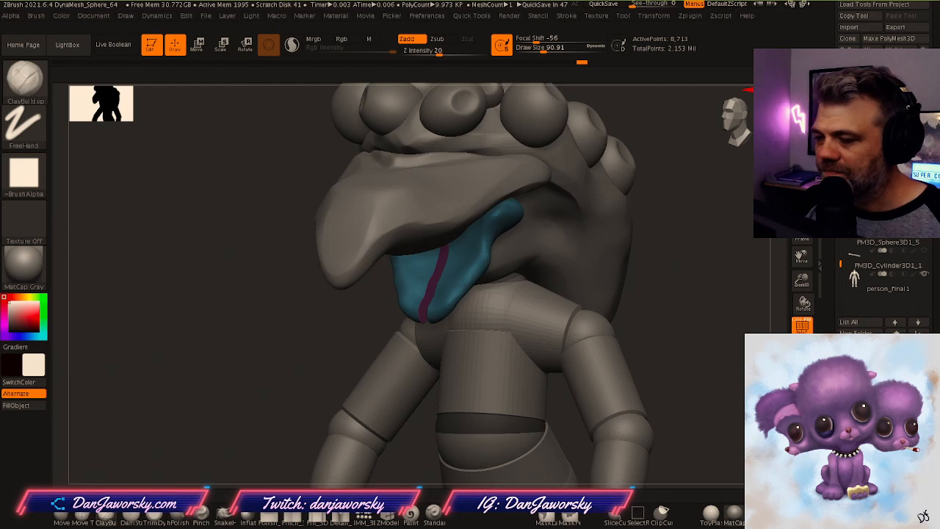
Inspect the split lower jaw from below, isolate it, and adjust its placement with the transform gizmo
shift+drag(636, 346, 661, 340)
ctrl+right_drag(661, 340, 613, 334)
drag(613, 334, 610, 267)
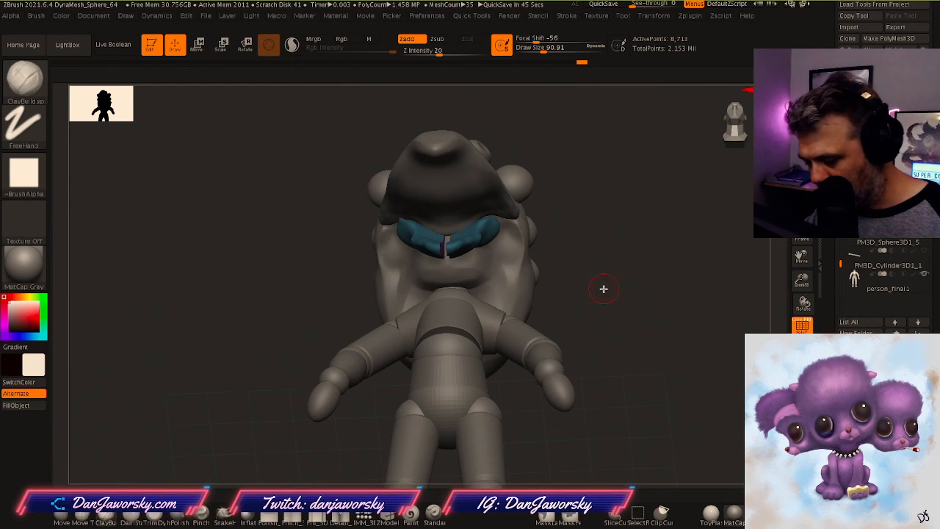
key(w)
shift+drag(585, 300, 589, 331)
ctrl+right_drag(570, 234, 621, 255)
right_drag(621, 254, 547, 258)
click(801, 373)
drag(676, 331, 567, 289)
drag(496, 243, 508, 236)
key(q)
Bring the full model back and nudge the forked lower jaw so its two prongs hang beneath the upper beak
right_drag(585, 349, 639, 373)
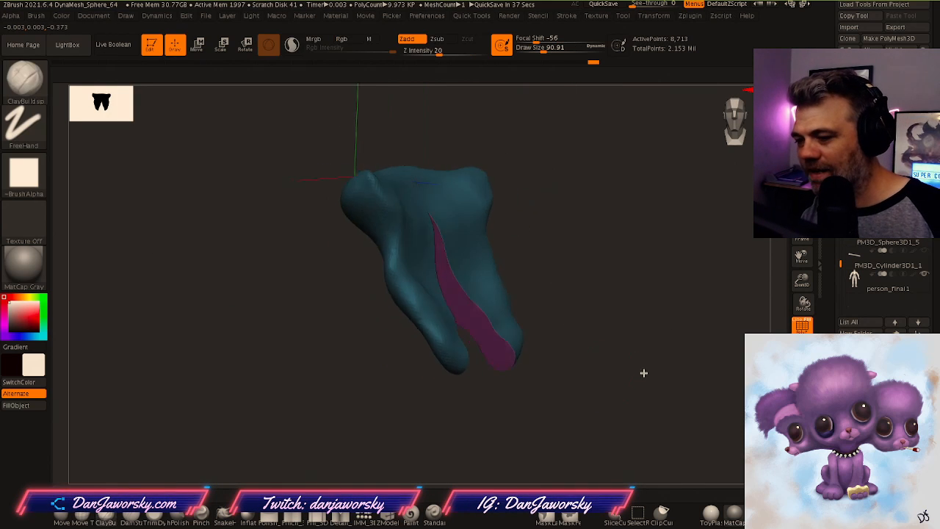
click(802, 373)
mouse_move(704, 385)
right_down()
mouse_move(581, 339)
mouse_move(613, 271)
mouse_move(663, 298)
mouse_move(654, 335)
mouse_move(644, 340)
mouse_move(677, 339)
mouse_move(638, 336)
mouse_move(680, 350)
right_up()
key(w)
right_drag(580, 290, 535, 282)
drag(517, 237, 525, 227)
mouse_move(525, 227)
right_down()
mouse_move(556, 273)
mouse_move(621, 319)
mouse_move(692, 313)
mouse_move(594, 304)
mouse_move(624, 367)
mouse_move(657, 348)
mouse_move(625, 346)
mouse_move(657, 338)
mouse_move(521, 230)
right_up()
key(q)
Reshape the base of the upper beak using the Move Topological brush at draw sizes of about 156 and 228
alt+click(656, 337)
key(w)
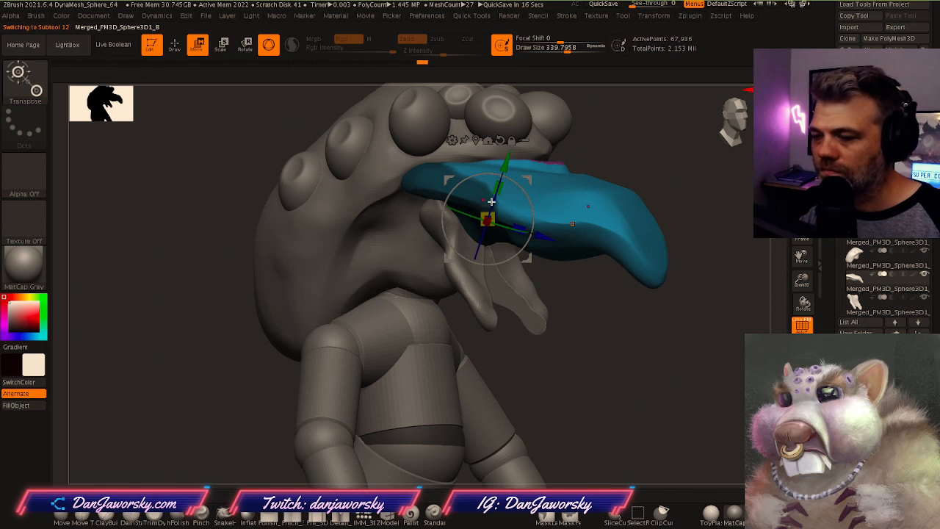
key(q)
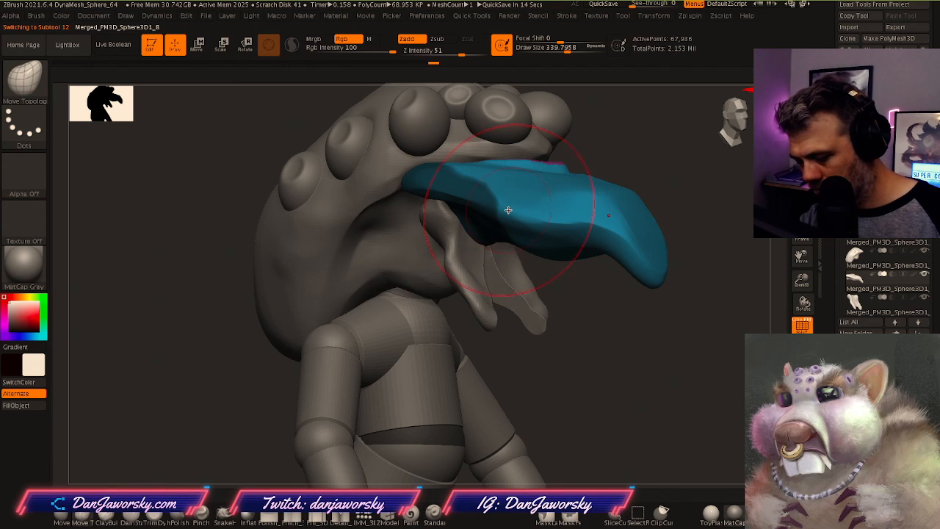
key(space)
mouse_move(511, 214)
mouse_down()
mouse_move(505, 200)
mouse_move(497, 206)
mouse_up()
right_drag(487, 201, 437, 182)
drag(436, 181, 431, 172)
mouse_move(677, 320)
ctrl+mouse_down()
mouse_move(689, 362)
mouse_move(627, 292)
mouse_move(549, 305)
ctrl+mouse_up()
mouse_move(459, 179)
right_down()
mouse_move(487, 193)
mouse_move(472, 149)
right_up()
key(space)
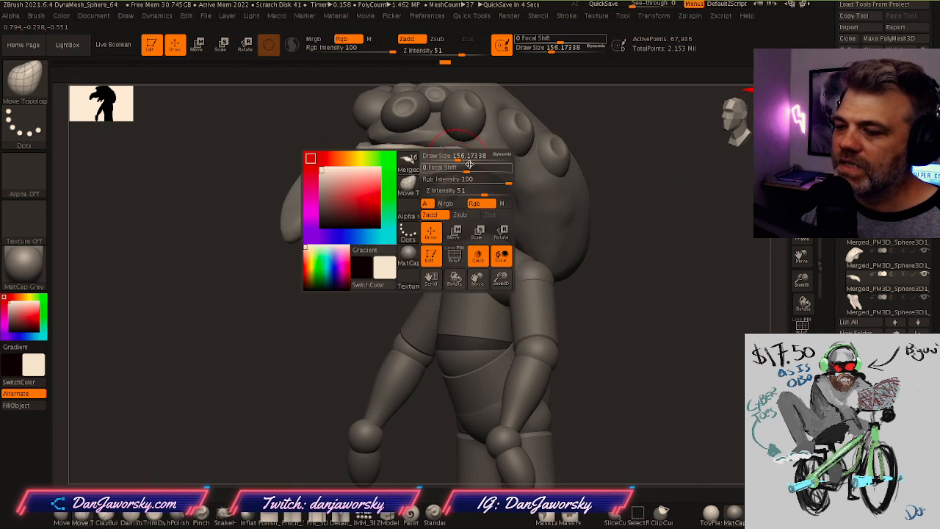
drag(460, 159, 467, 162)
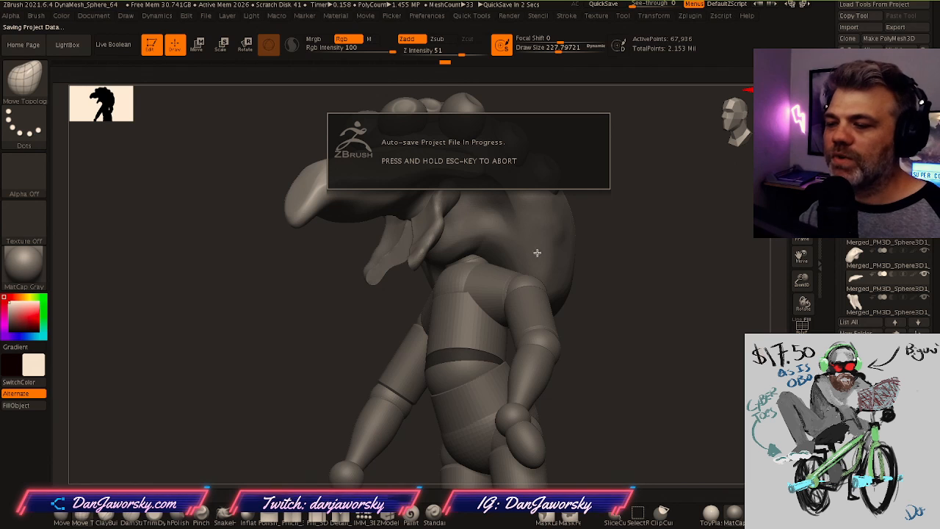
right_drag(532, 243, 495, 134)
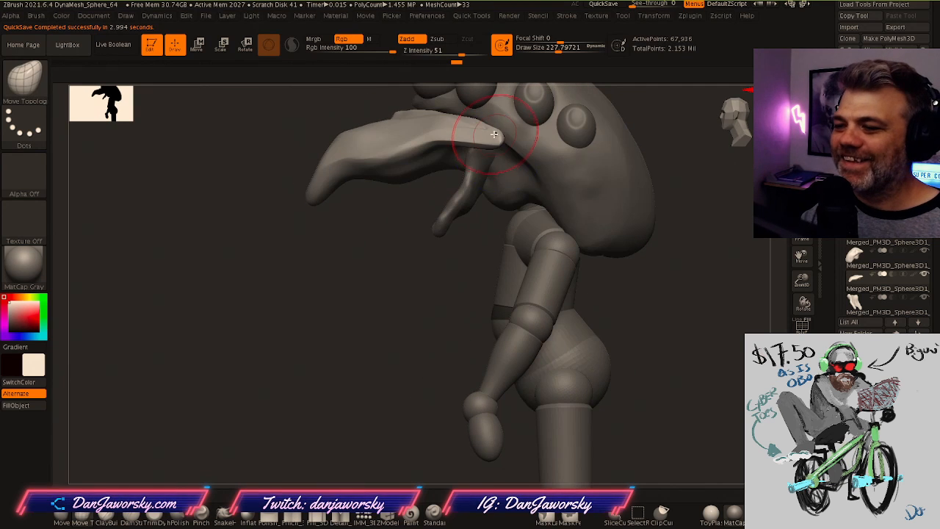
Reduce the draw size to about 143 and pull the upper beak's rear corners into tapered points along the head
key(space)
drag(502, 157, 493, 155)
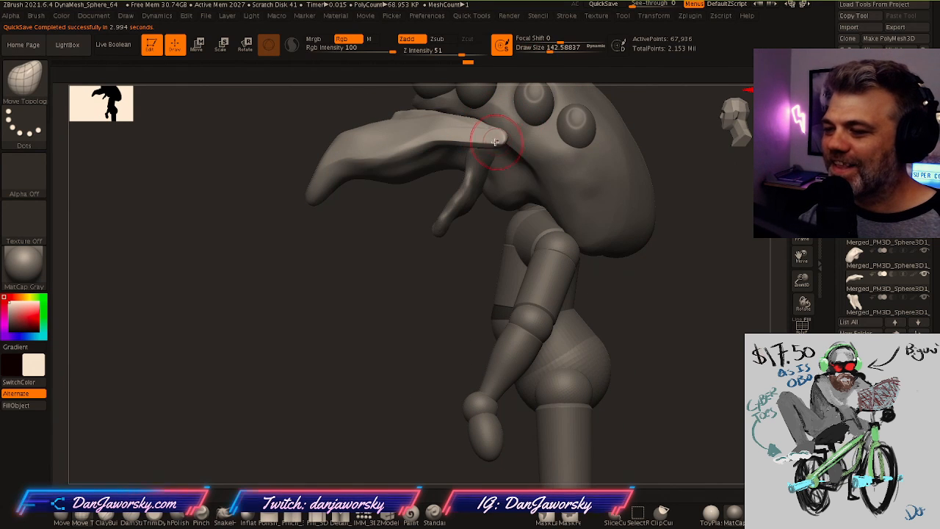
right_drag(501, 130, 492, 157)
mouse_move(490, 159)
right_down()
mouse_move(450, 153)
mouse_move(523, 151)
mouse_move(478, 150)
mouse_move(447, 186)
mouse_move(477, 171)
mouse_move(447, 183)
mouse_move(470, 166)
right_up()
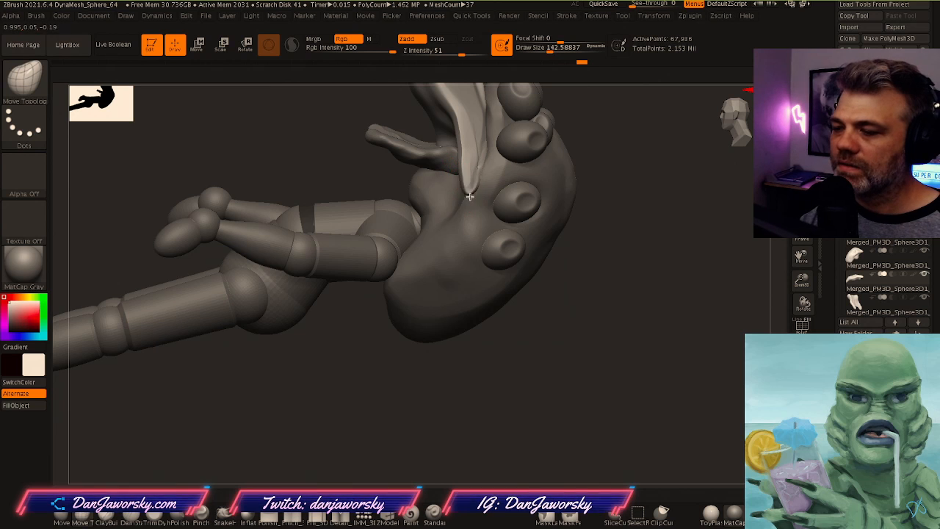
right_drag(480, 180, 495, 147)
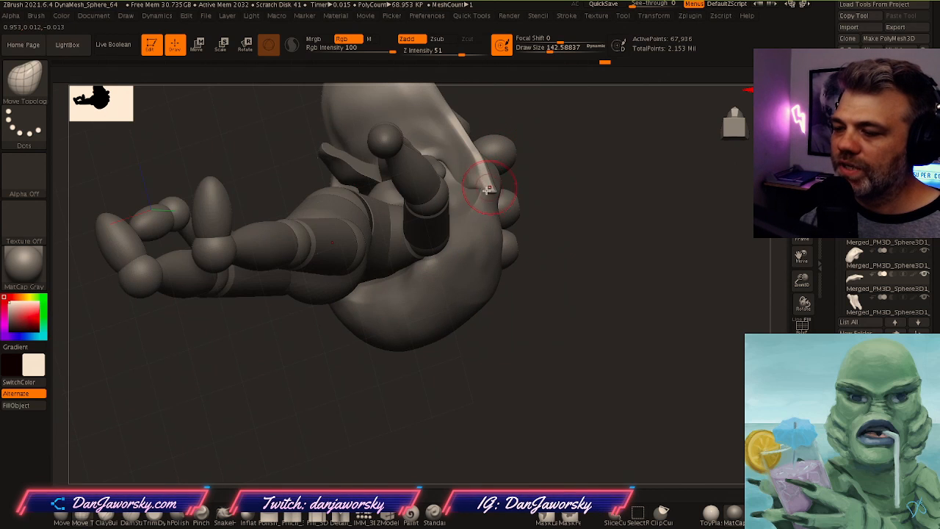
mouse_move(483, 195)
right_down()
mouse_move(458, 237)
mouse_move(619, 265)
mouse_move(491, 243)
mouse_move(575, 239)
right_up()
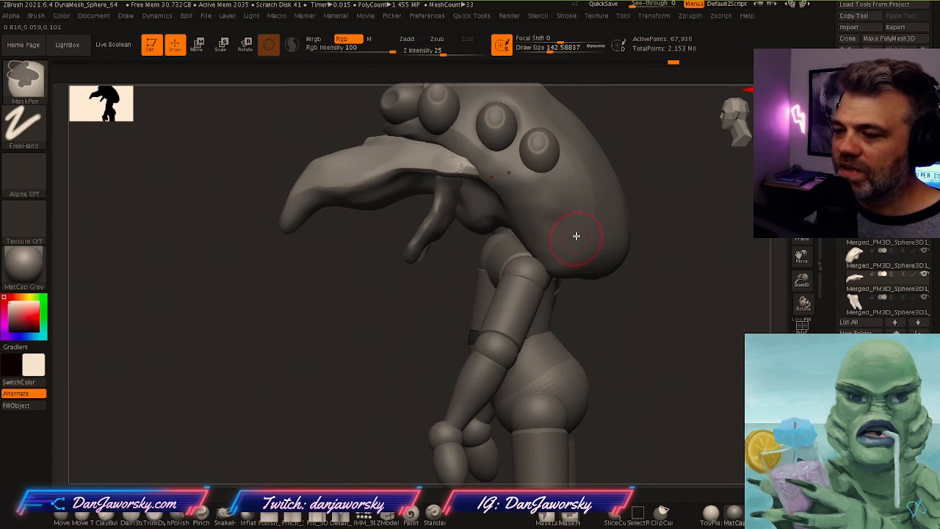
key(shift)
mouse_move(534, 174)
right_down()
mouse_move(650, 275)
mouse_move(664, 329)
right_up()
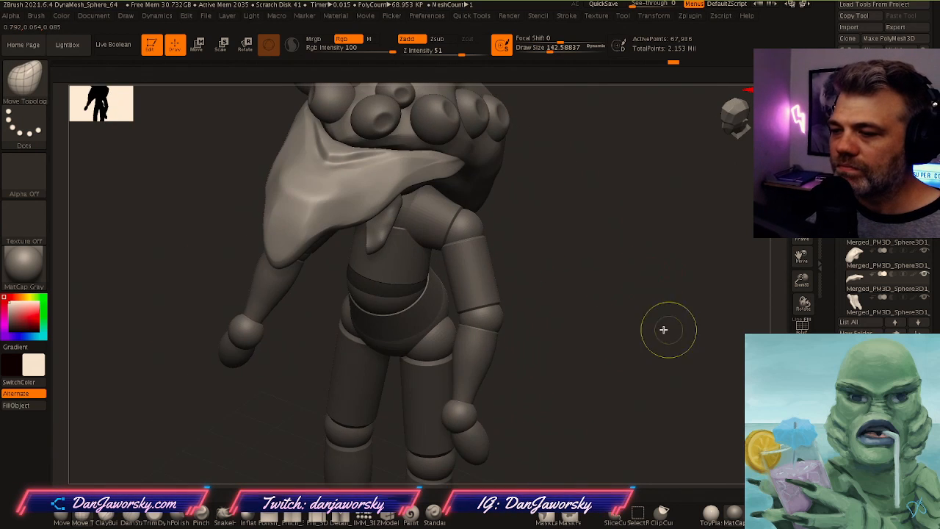
mouse_move(623, 294)
ctrl+right_down()
mouse_move(614, 324)
mouse_move(598, 273)
mouse_move(649, 372)
ctrl+right_up()
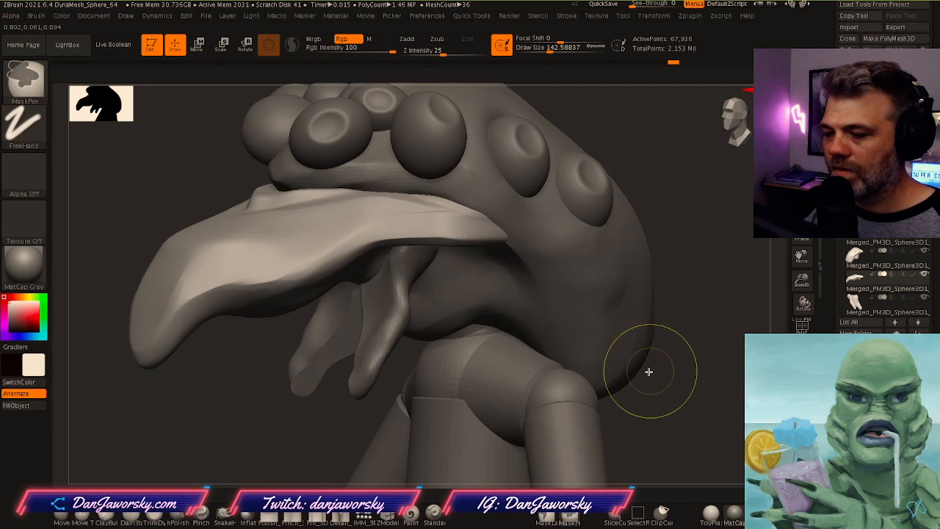
Select the head and pull rows of spikes from its back and sides with the SnakeHook brush at draw size about 143
mouse_move(719, 407)
ctrl+right_down()
mouse_move(698, 326)
mouse_move(623, 281)
mouse_move(639, 310)
mouse_move(650, 308)
mouse_move(604, 307)
mouse_move(682, 302)
mouse_move(642, 289)
mouse_move(636, 302)
mouse_move(594, 262)
mouse_move(492, 311)
ctrl+right_up()
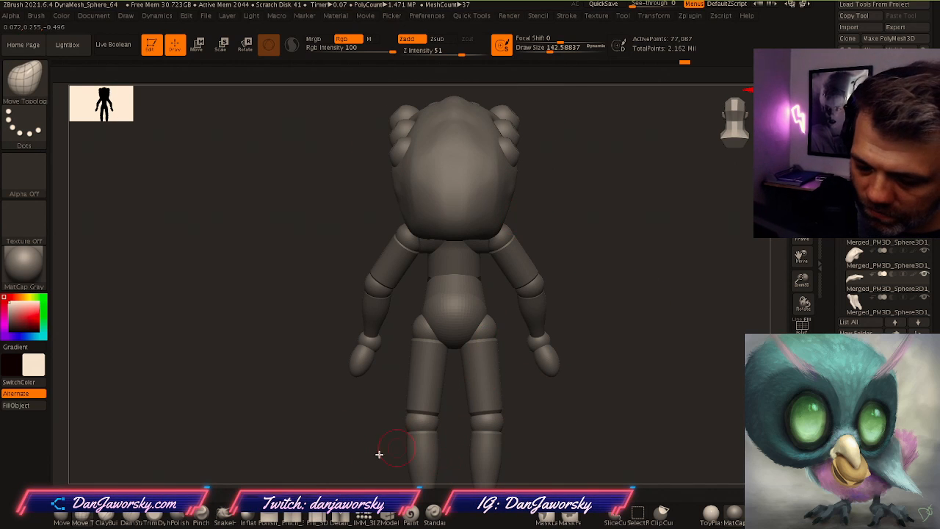
alt+click(476, 210)
right_drag(466, 203, 433, 174)
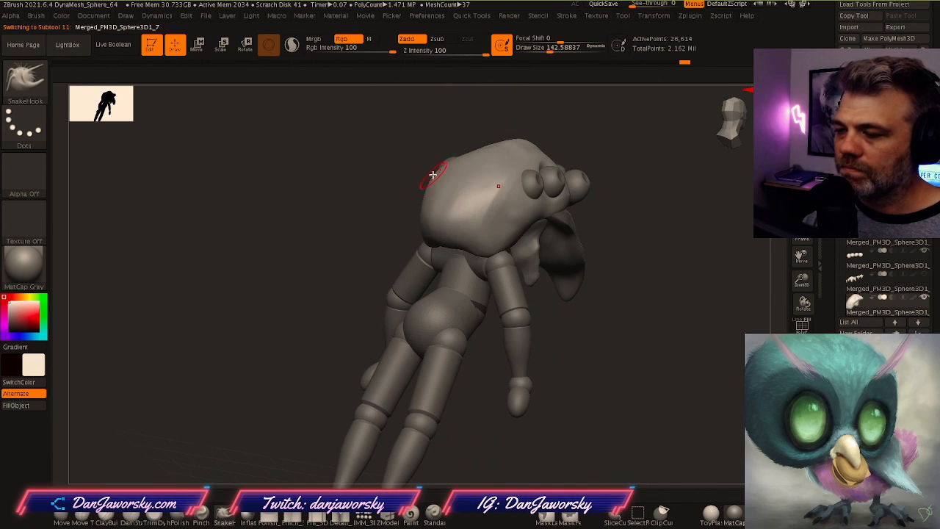
mouse_move(472, 214)
right_down()
mouse_move(487, 218)
mouse_move(470, 221)
right_up()
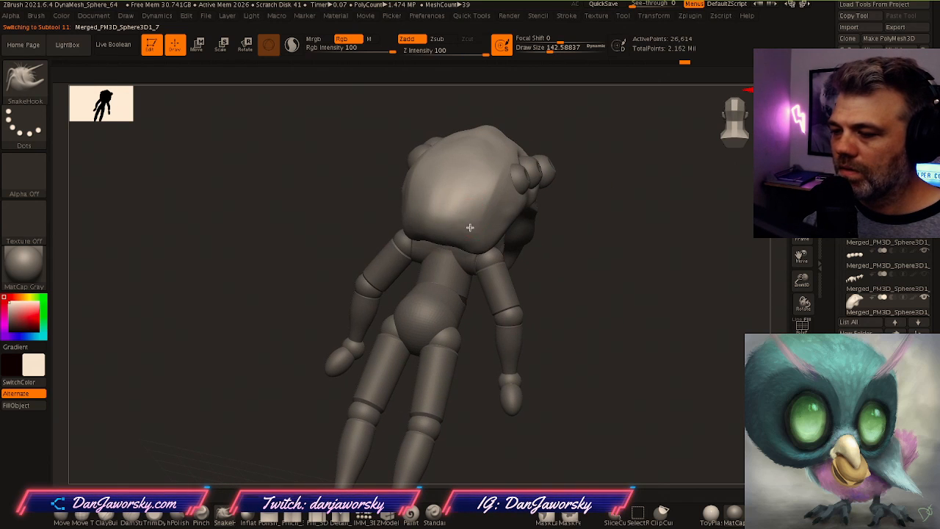
right_drag(477, 255, 416, 282)
right_drag(474, 185, 510, 181)
mouse_move(573, 319)
right_down()
mouse_move(598, 330)
mouse_move(428, 232)
mouse_move(376, 224)
mouse_move(433, 157)
mouse_move(443, 196)
mouse_move(485, 152)
mouse_move(506, 221)
right_up()
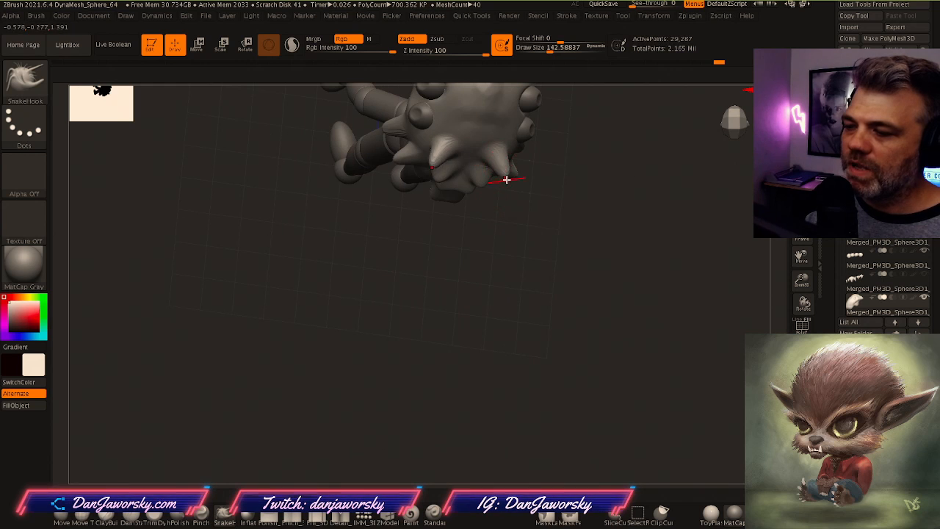
right_drag(506, 179, 504, 129)
mouse_move(545, 196)
right_down()
mouse_move(663, 346)
mouse_move(680, 292)
mouse_move(639, 284)
mouse_move(629, 266)
right_up()
right_drag(439, 215, 462, 235)
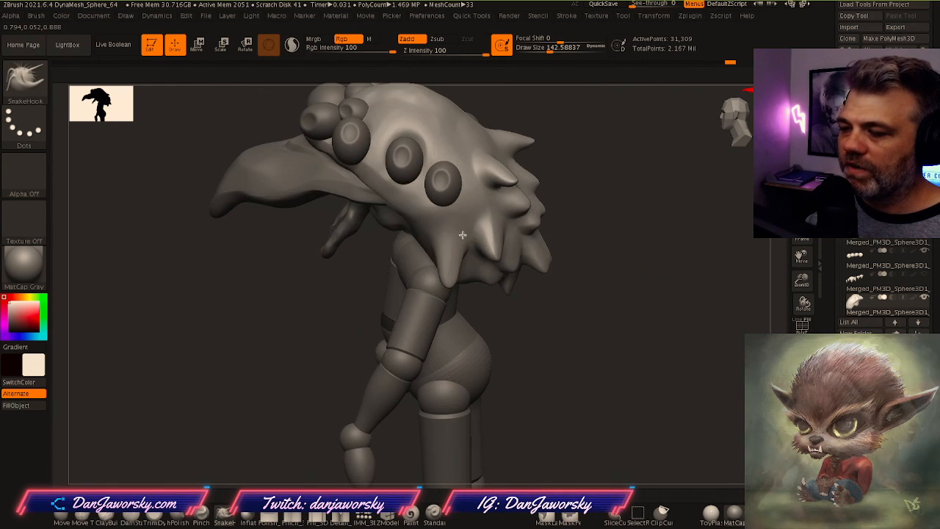
Set the SnakeHook draw size to about 113 and pull smaller spikes from the head behind the rearmost eyes
key(space)
drag(473, 213, 462, 212)
right_drag(461, 211, 459, 227)
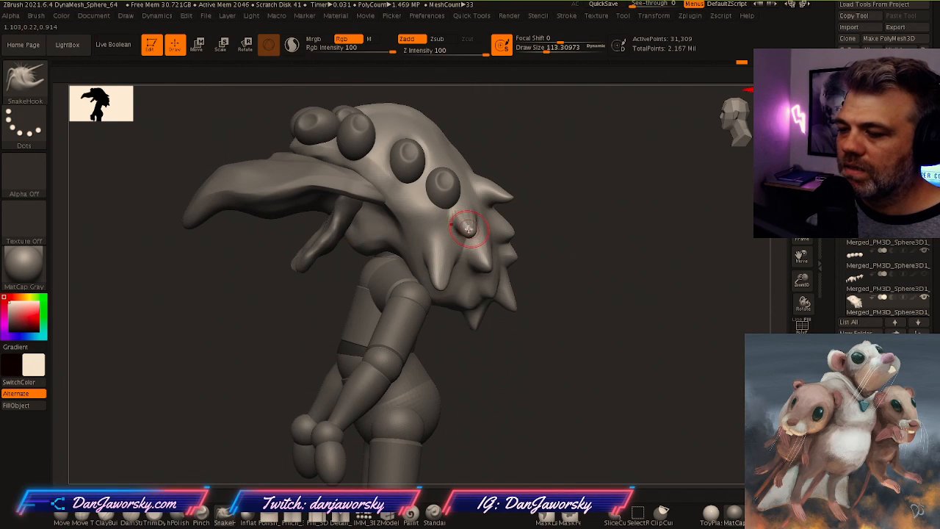
right_drag(636, 336, 500, 212)
key(f)
right_drag(503, 105, 614, 254)
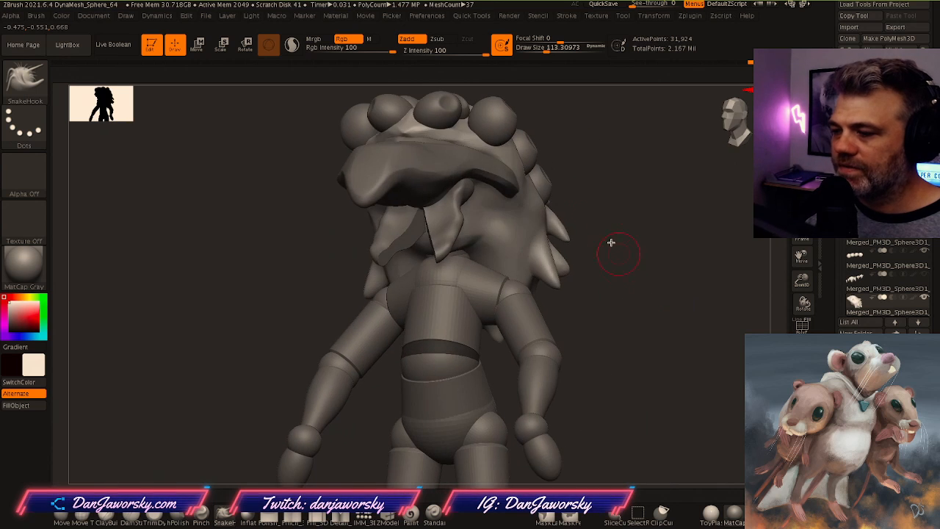
Select the upper beak and switch to the DamStandard brush with a draw size of about 46
alt+click(488, 166)
right_drag(489, 165, 542, 259)
right_drag(556, 296, 511, 290)
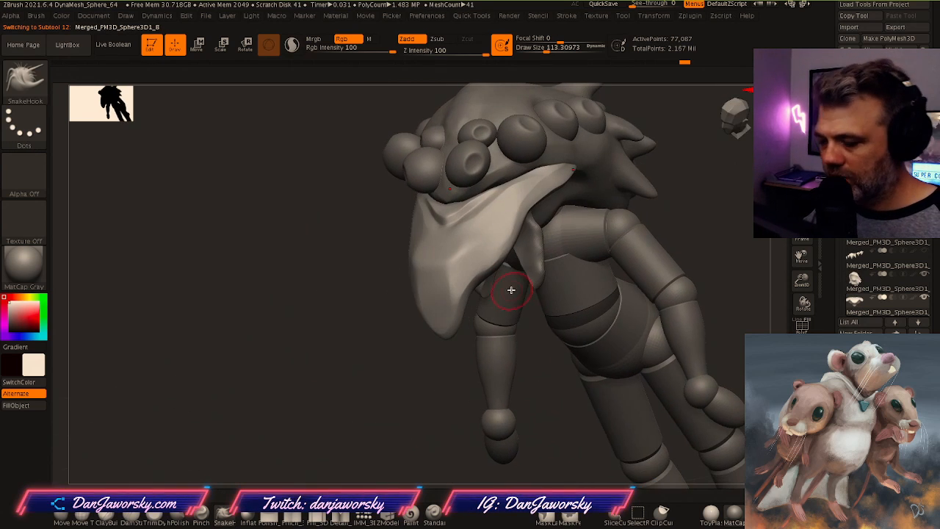
key(b)
key(d)
key(s)
mouse_move(498, 224)
right_down()
mouse_move(479, 233)
mouse_move(499, 203)
right_up()
key(space)
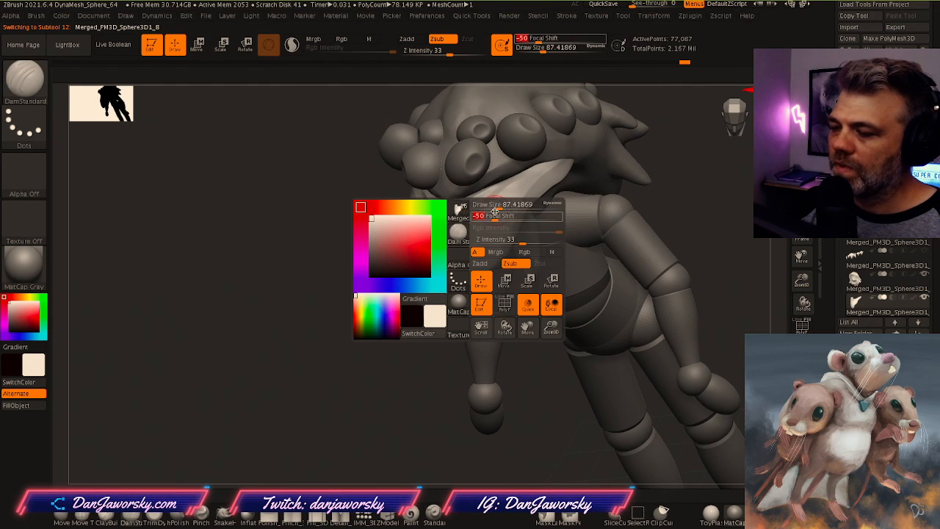
key(space)
drag(503, 217, 497, 217)
mouse_move(497, 221)
right_down()
mouse_move(489, 256)
mouse_move(653, 287)
mouse_move(570, 218)
mouse_move(548, 333)
mouse_move(575, 343)
mouse_move(625, 300)
mouse_move(678, 317)
mouse_move(630, 327)
mouse_move(452, 264)
mouse_move(475, 230)
right_up()
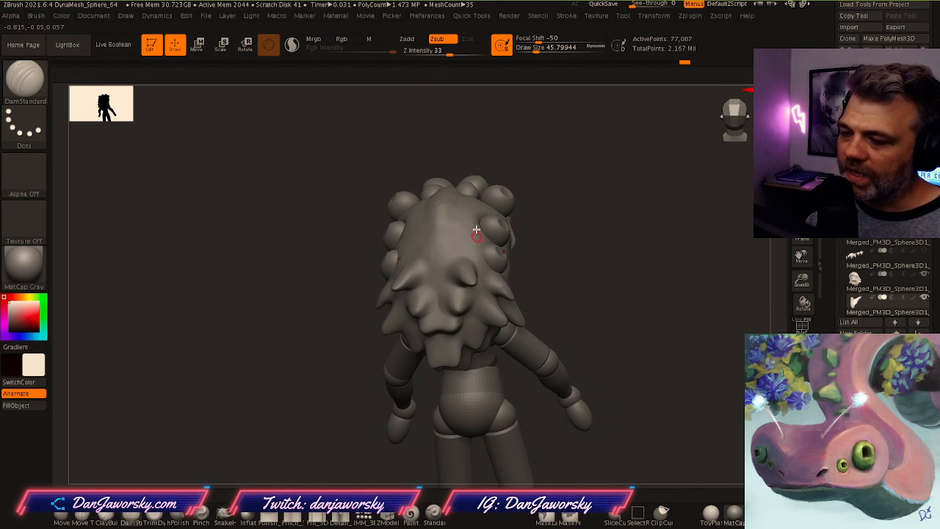
right_drag(556, 329, 585, 237)
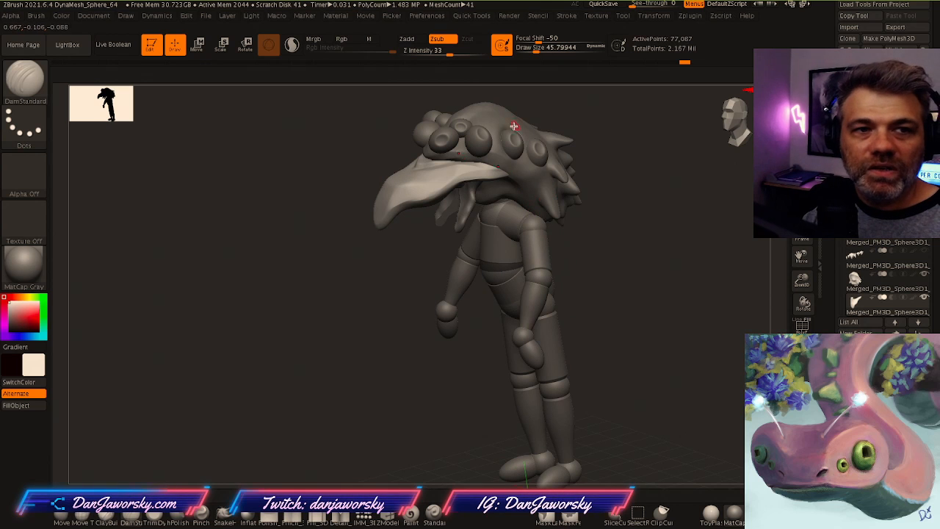
Select the front cluster of eyes and assign each eye its own polygroup with Auto Groups
key(ctrl)
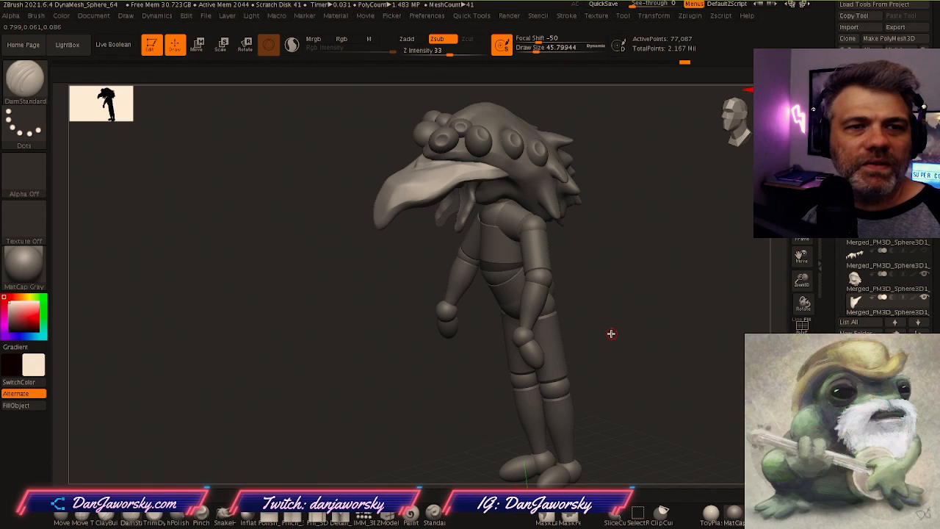
mouse_move(610, 335)
mouse_down()
mouse_move(613, 323)
mouse_move(637, 318)
mouse_move(613, 311)
mouse_move(634, 311)
mouse_move(630, 321)
mouse_move(595, 279)
mouse_up()
mouse_move(584, 254)
ctrl+right_down()
mouse_move(574, 226)
mouse_move(544, 203)
mouse_move(522, 227)
mouse_move(529, 248)
mouse_move(584, 225)
ctrl+right_up()
alt+click(584, 225)
right_drag(573, 277, 654, 354)
mouse_move(578, 252)
right_down()
mouse_move(566, 346)
mouse_move(608, 352)
right_up()
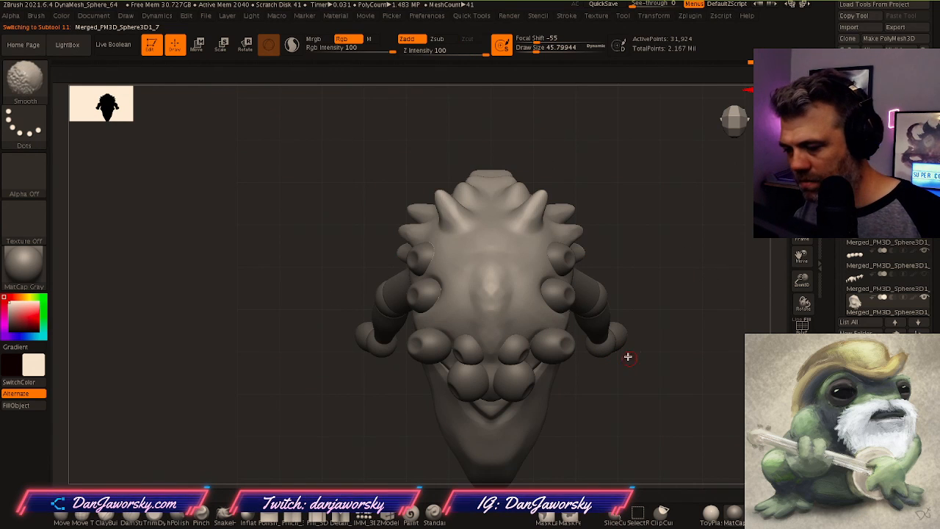
alt+click(547, 347)
ctrl+right_drag(604, 370, 595, 279)
key(space)
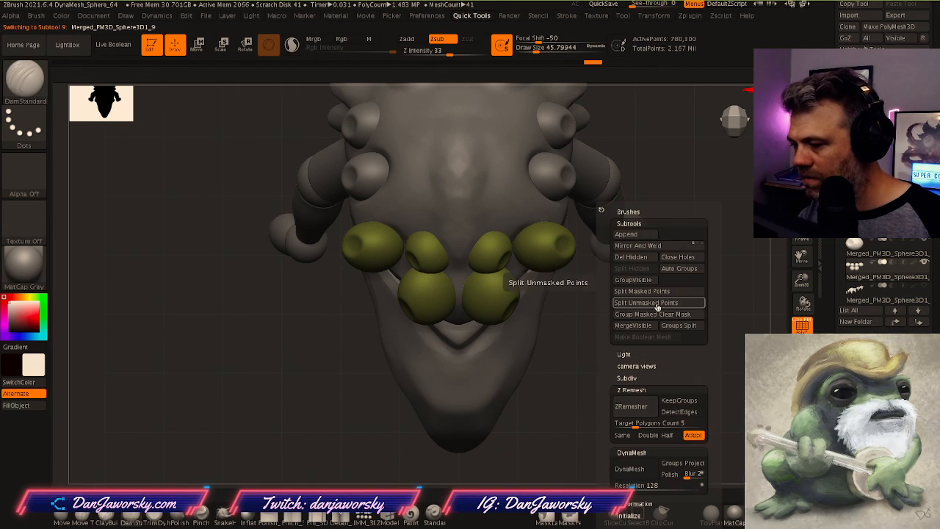
click(678, 266)
Isolate the two small middle eyes, combine them into one polygroup and show the four larger front eyes instead
ctrl+shift+click(486, 251)
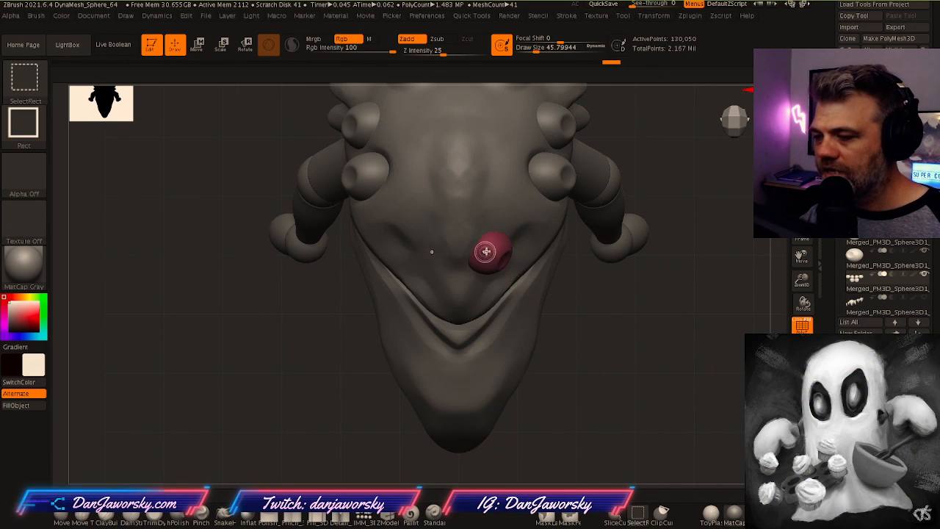
ctrl+shift+click(640, 344)
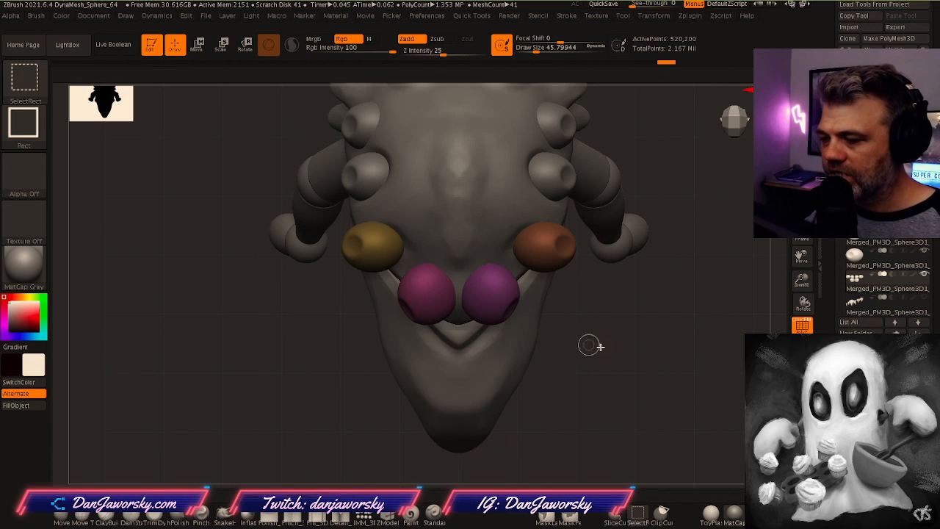
ctrl+shift+drag(667, 356, 684, 376)
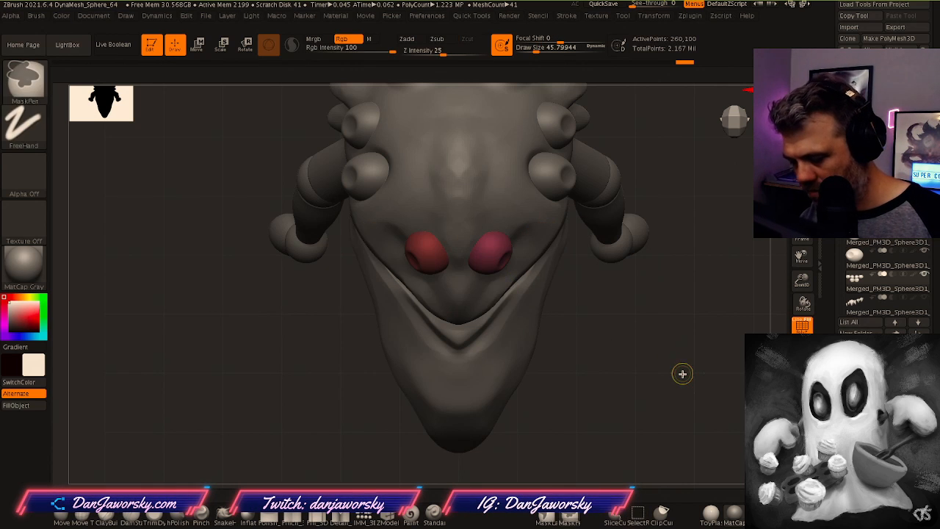
key(ctrl+w)
key(w)
ctrl+shift+click(686, 382)
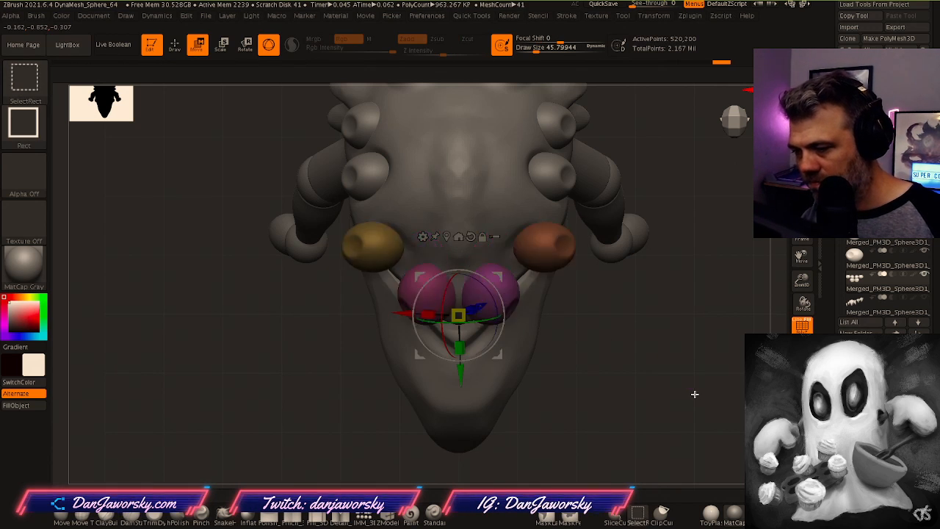
Mask the four larger front eyes and bring the two small middle eyes back into view unmasked
ctrl+click(689, 386)
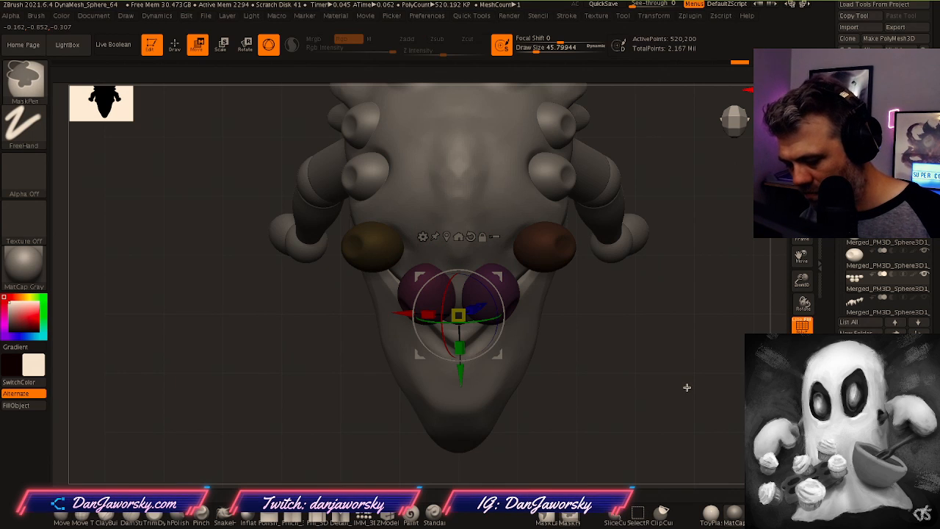
ctrl+drag(687, 387, 688, 387)
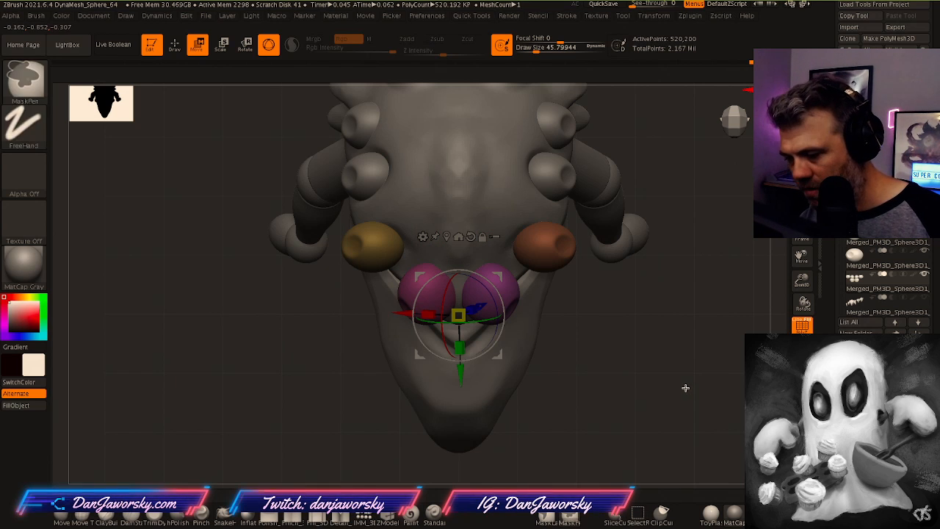
ctrl+click(685, 387)
ctrl+drag(696, 397, 695, 394)
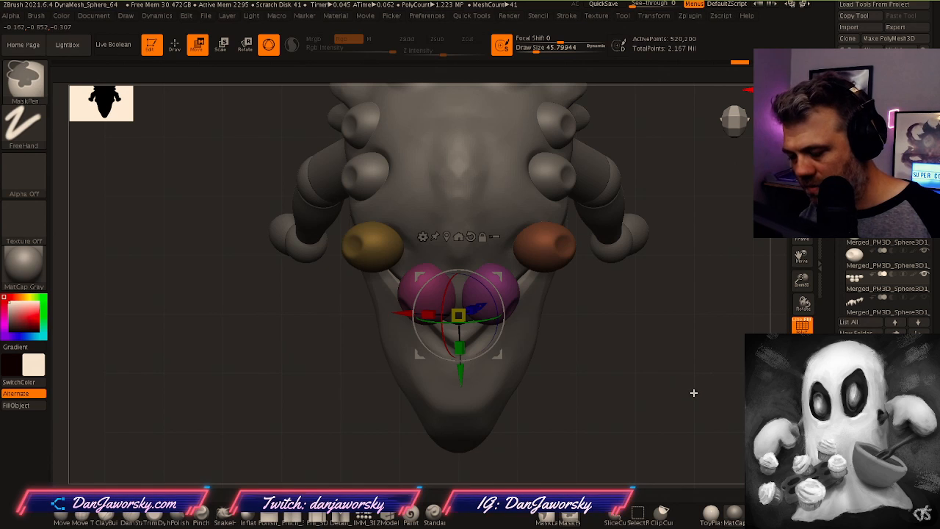
ctrl+click(691, 390)
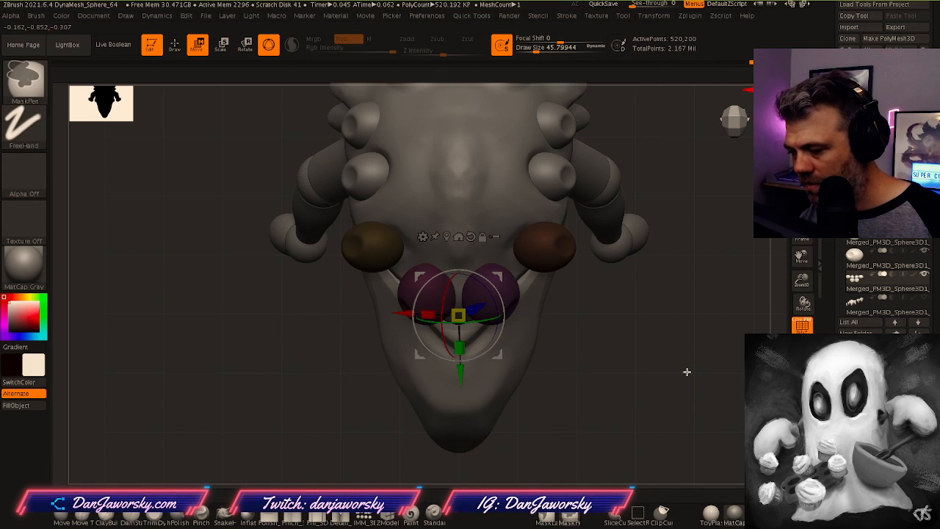
ctrl+shift+drag(690, 389, 711, 393)
ctrl+shift+click(702, 385)
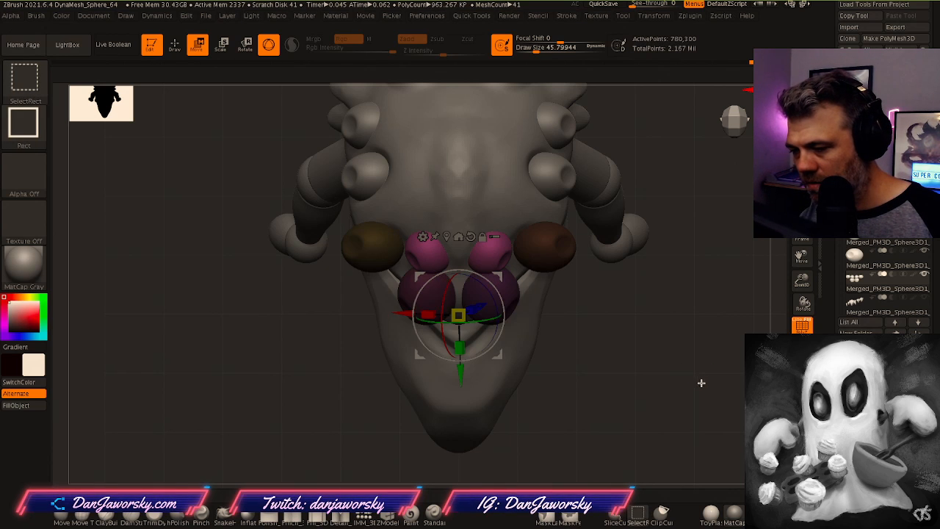
Reposition the two small unmasked eyes on top of the head with the gizmo and clear the mask
mouse_move(603, 388)
mouse_down()
mouse_move(605, 310)
mouse_move(480, 395)
mouse_up()
right_drag(480, 395, 482, 415)
drag(461, 375, 460, 364)
mouse_move(471, 382)
right_down()
mouse_move(472, 307)
mouse_move(462, 337)
mouse_move(428, 355)
mouse_move(489, 270)
mouse_move(602, 296)
mouse_move(660, 290)
right_up()
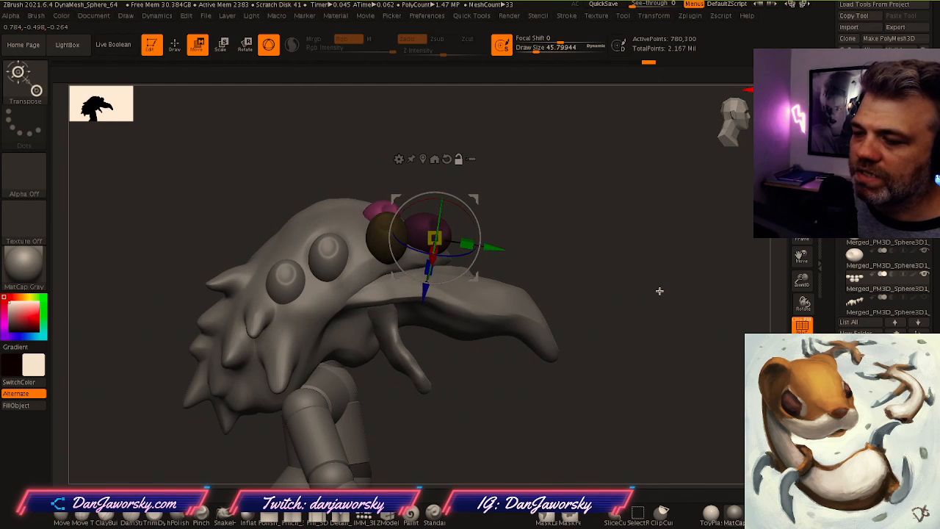
right_drag(481, 229, 512, 282)
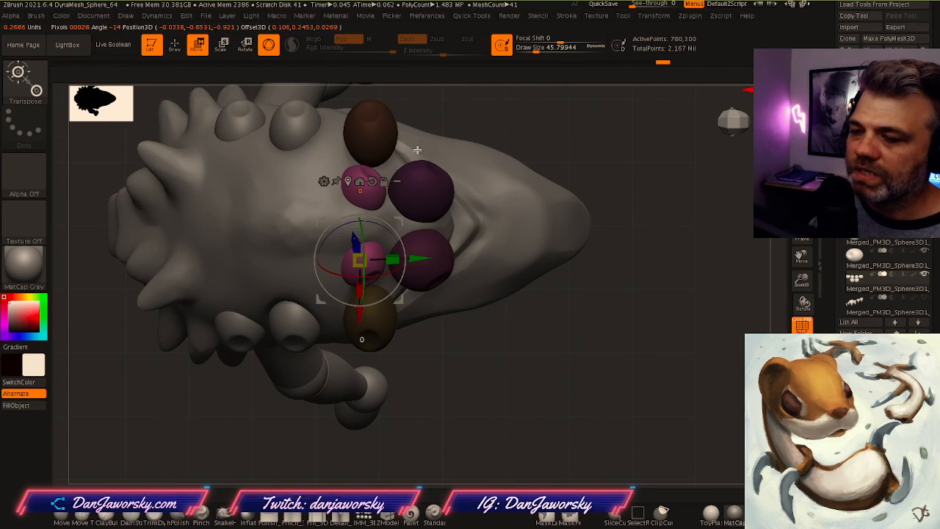
right_drag(454, 313, 615, 294)
key(q)
mouse_move(553, 345)
right_down()
mouse_move(617, 313)
mouse_move(654, 312)
mouse_move(581, 313)
mouse_move(608, 302)
mouse_move(619, 357)
mouse_move(647, 339)
mouse_move(621, 332)
mouse_move(651, 338)
mouse_move(573, 326)
mouse_move(577, 355)
right_up()
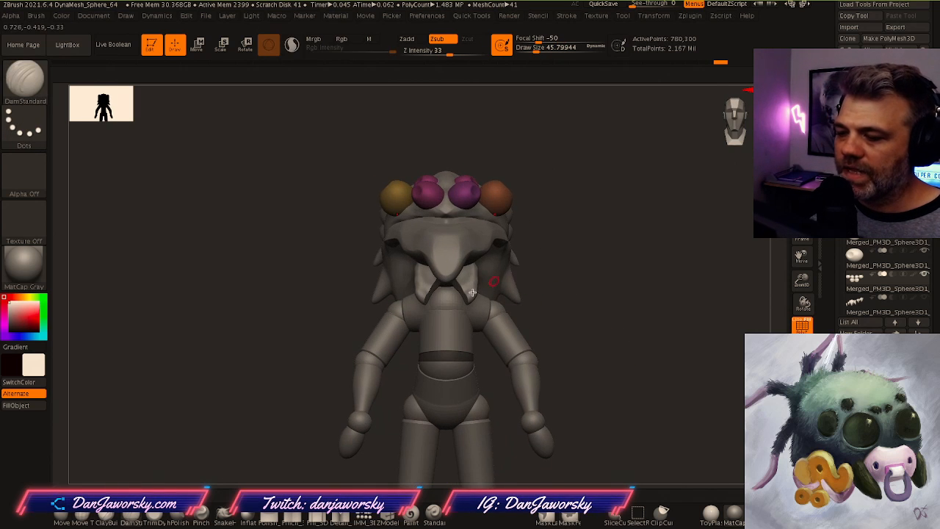
Select the head, paint mask spots on its lower side behind the jaw and invert the mask
alt+click(475, 280)
right_drag(481, 310, 511, 293)
alt+click(502, 212)
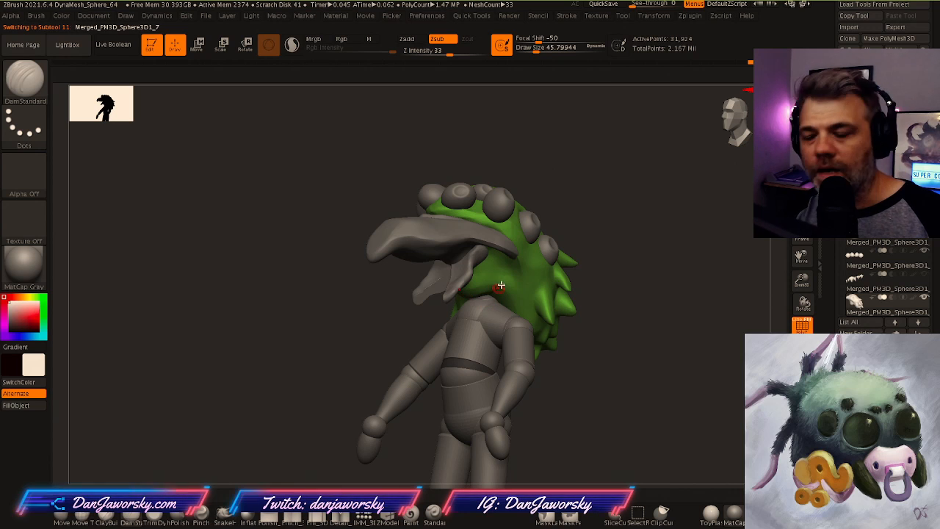
key(ctrl)
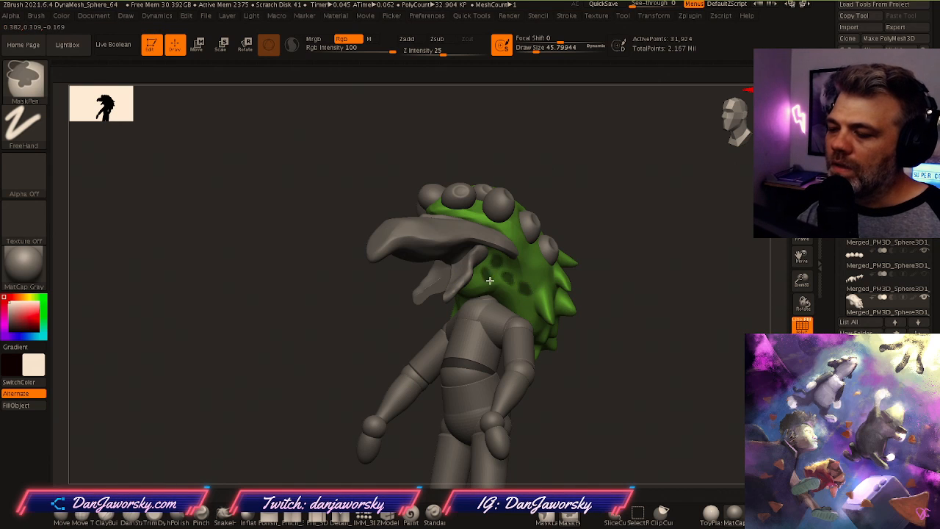
mouse_move(580, 327)
mouse_down()
mouse_move(617, 339)
mouse_move(627, 330)
mouse_up()
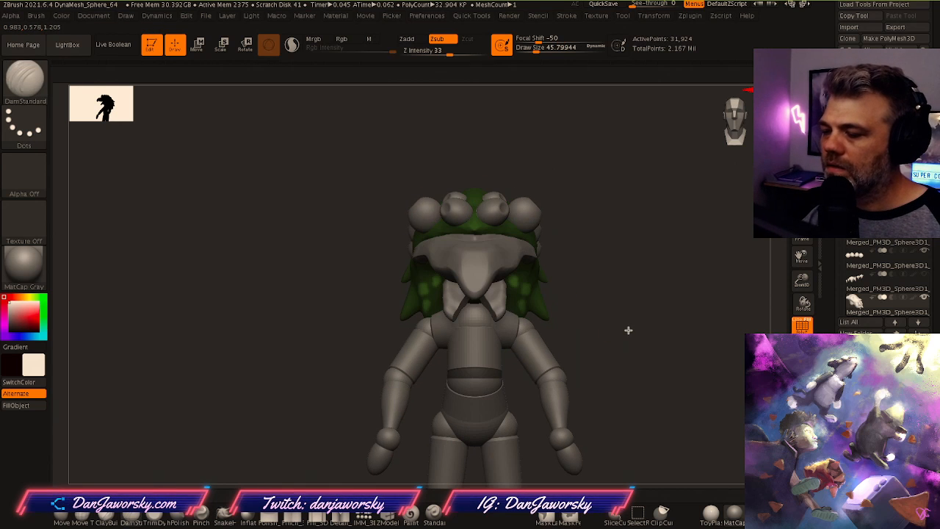
Pull the unmasked spots out into blunt strands beneath the head with the gizmo and clear the mask
key(w)
drag(522, 296, 535, 304)
key(ctrl+z)
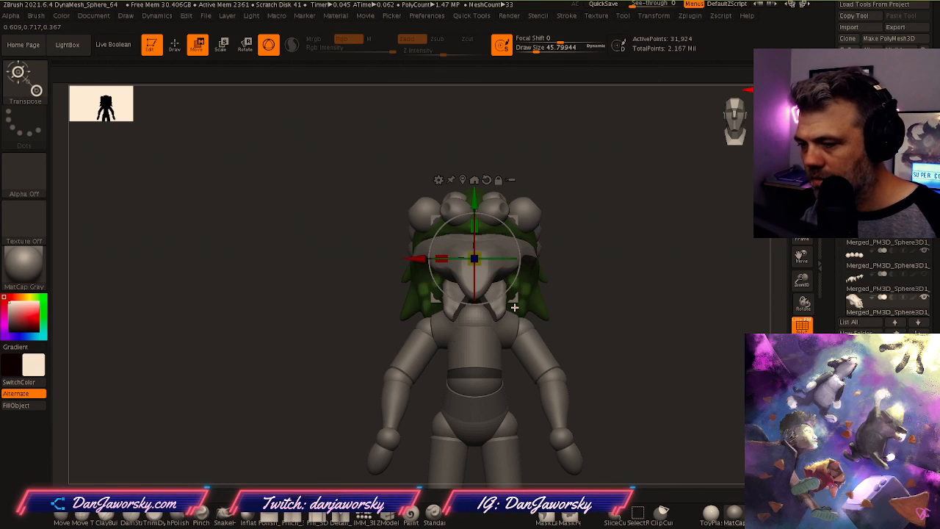
drag(472, 193, 466, 173)
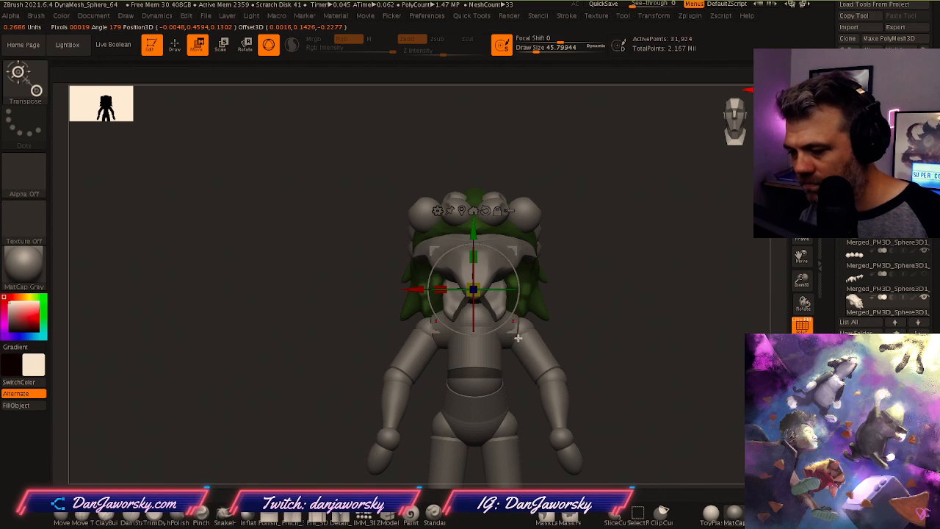
key(ctrl+z)
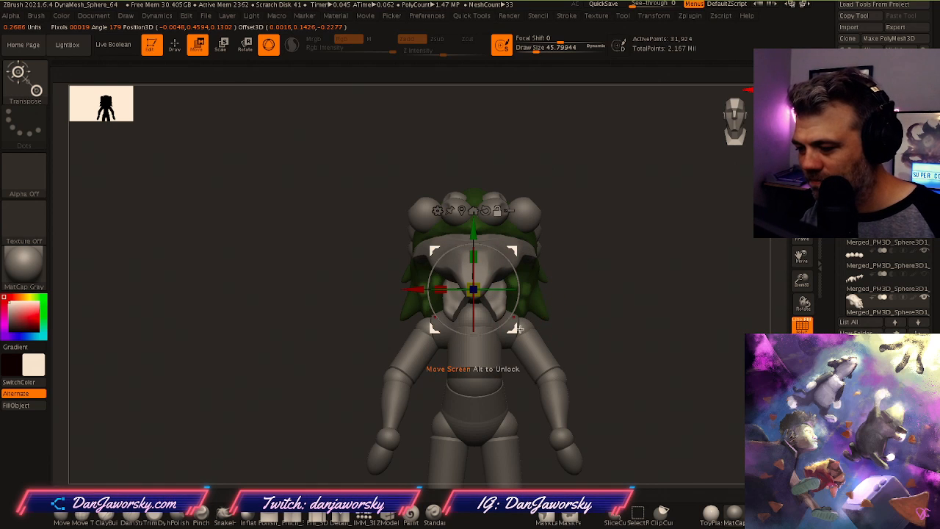
drag(580, 323, 508, 375)
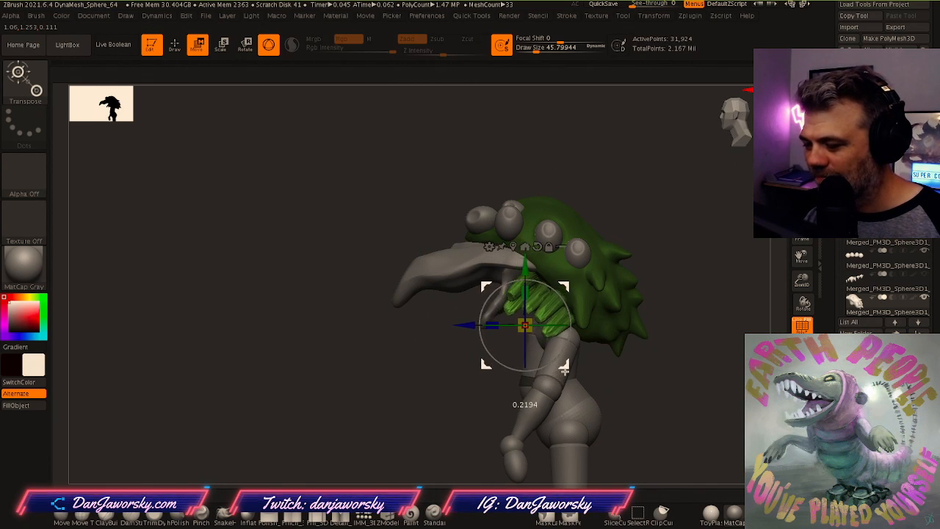
drag(528, 323, 639, 221)
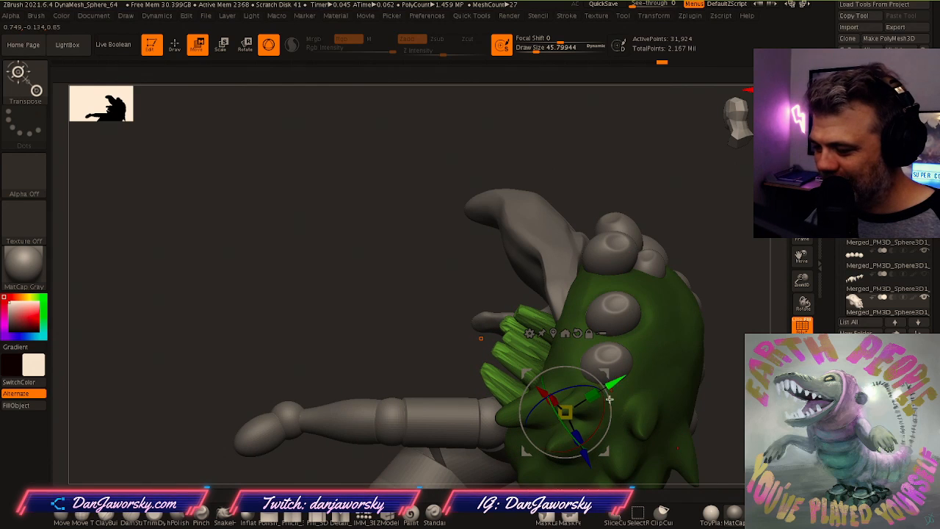
drag(609, 415, 519, 301)
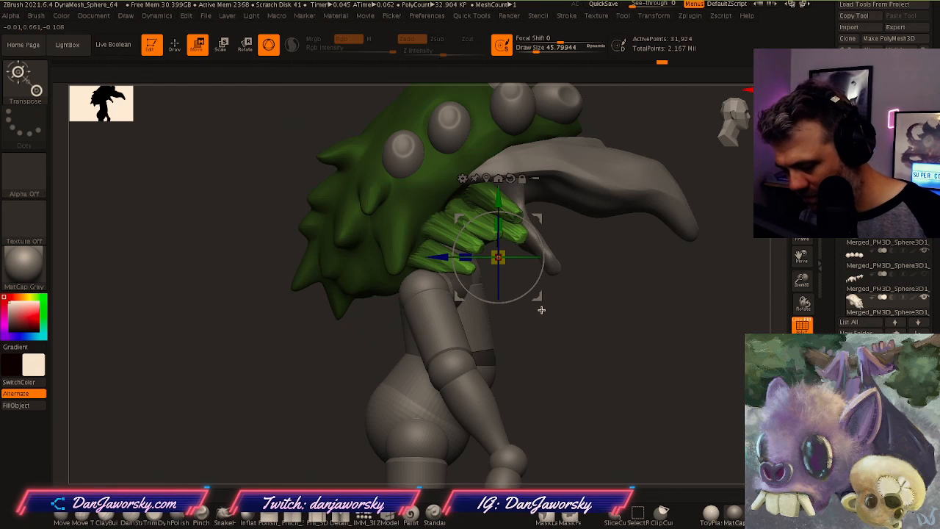
mouse_move(541, 312)
mouse_down()
mouse_move(568, 306)
mouse_move(532, 323)
mouse_move(506, 308)
mouse_move(480, 311)
mouse_move(649, 325)
mouse_move(555, 323)
mouse_move(697, 357)
mouse_move(646, 330)
mouse_move(667, 316)
mouse_move(696, 321)
mouse_move(653, 336)
mouse_move(670, 344)
mouse_move(607, 269)
mouse_move(593, 235)
mouse_move(581, 254)
mouse_up()
key(q)
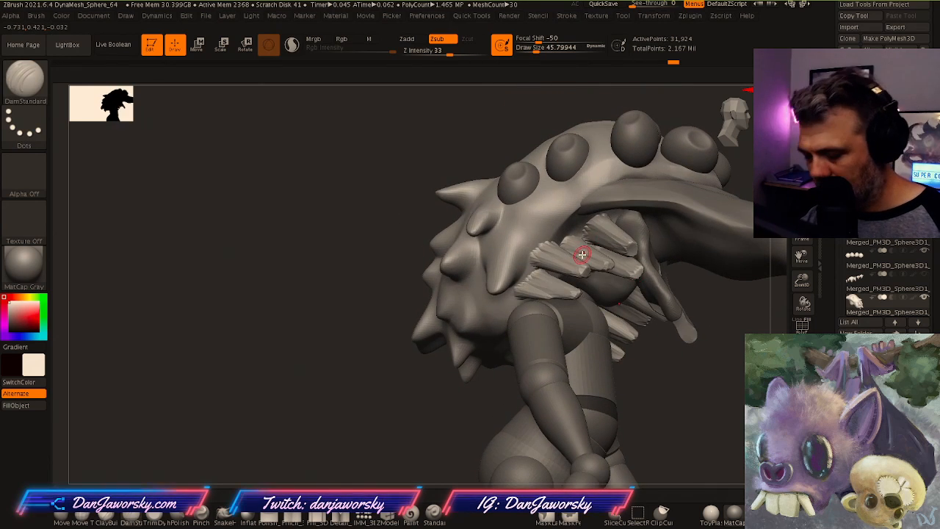
key(shift+f)
right_drag(585, 274, 585, 293)
ctrl+drag(680, 346, 698, 398)
mouse_move(698, 399)
right_down()
mouse_move(698, 359)
mouse_move(600, 340)
mouse_move(604, 349)
mouse_move(630, 315)
mouse_move(635, 325)
right_up()
key(ctrl+z)
key(ctrl)
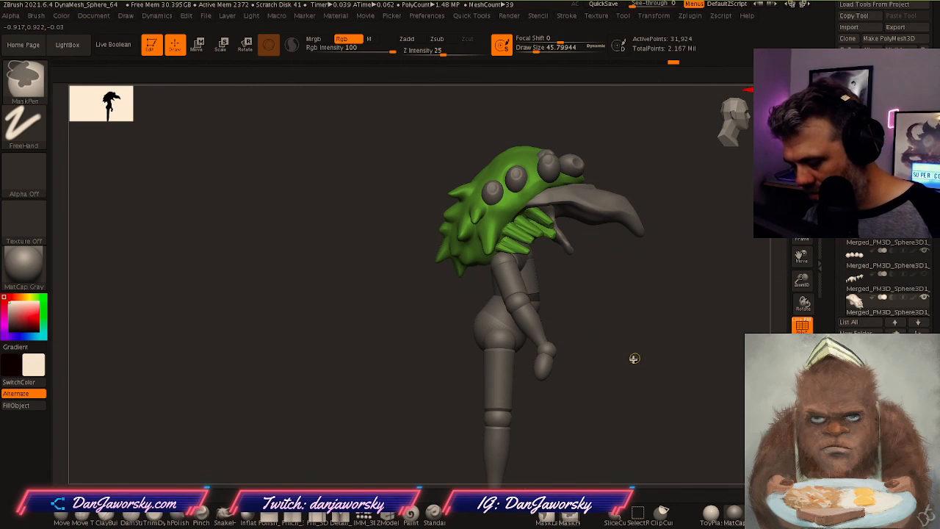
key(alt)
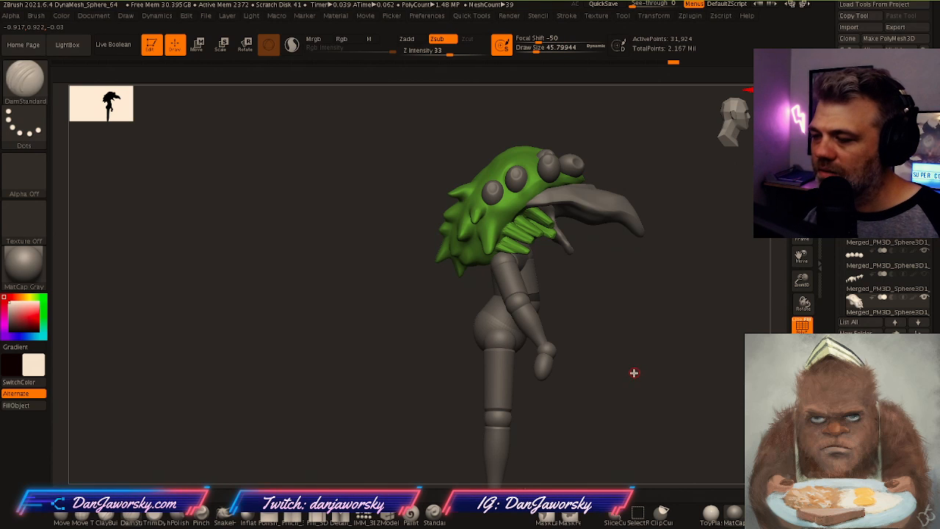
Select the split lower jaw and reposition it beneath the upper beak with the gizmo
right_drag(637, 368, 580, 354)
alt+click(433, 238)
ctrl+right_drag(514, 234, 563, 199)
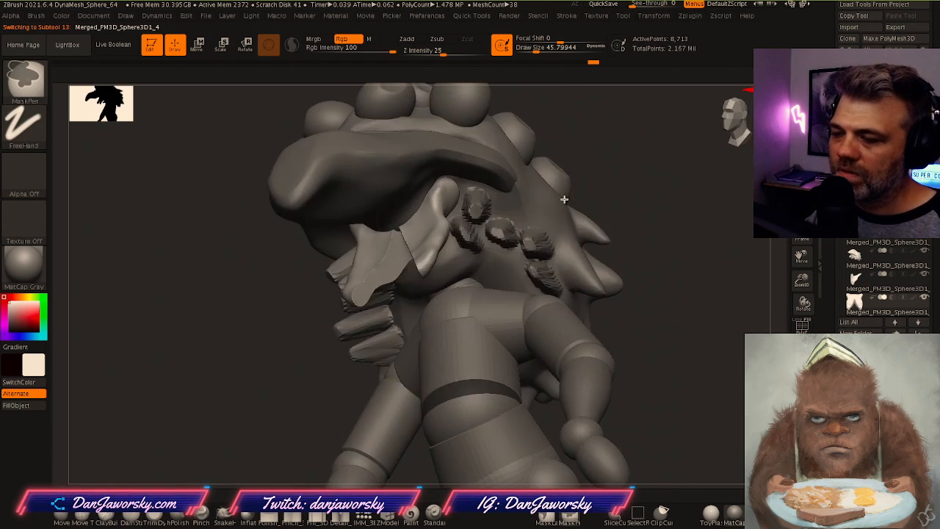
key(w)
right_drag(471, 256, 450, 290)
drag(455, 258, 425, 258)
right_drag(426, 258, 577, 304)
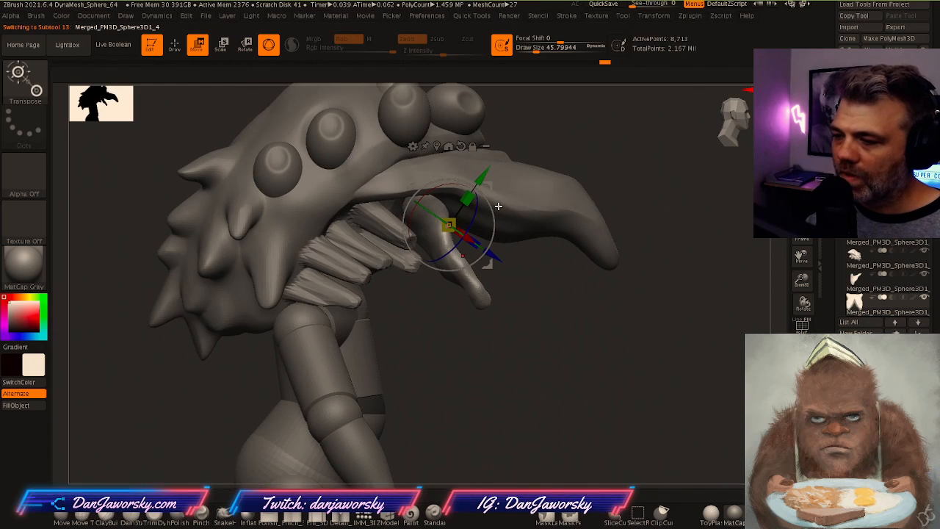
ctrl+right_drag(621, 386, 671, 323)
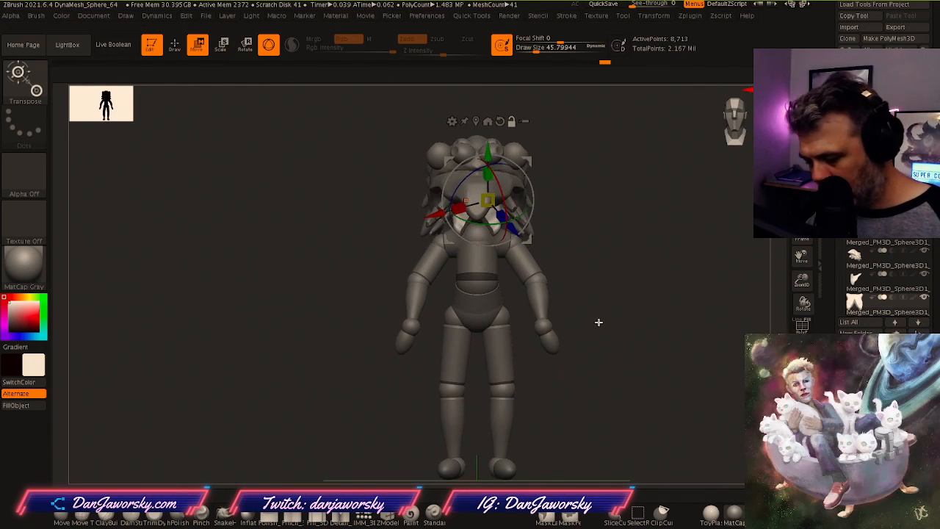
Examine the creature's overall shape from the front, side and back, including the beak, jaw and spiked head
key(Tab)
right_drag(597, 323, 642, 344)
key(Tab)
right_drag(641, 344, 575, 329)
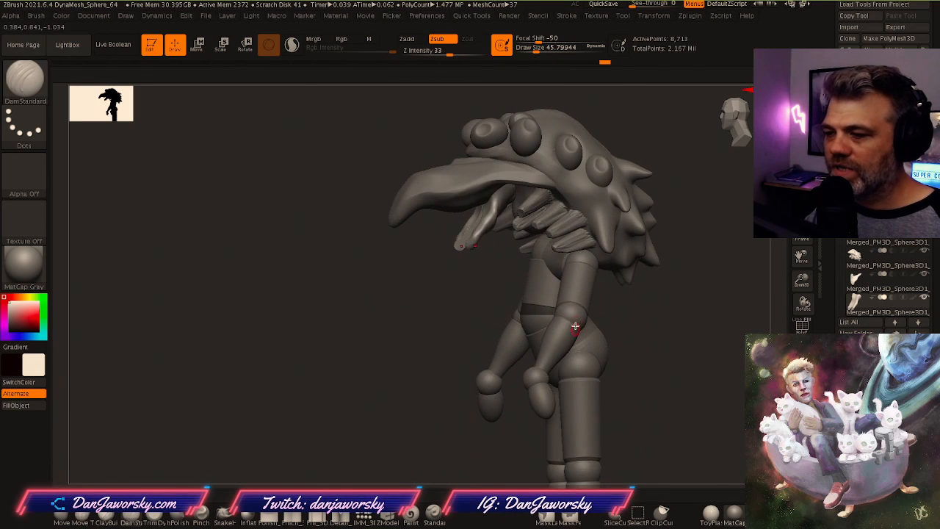
alt+click(465, 174)
right_drag(492, 224, 581, 283)
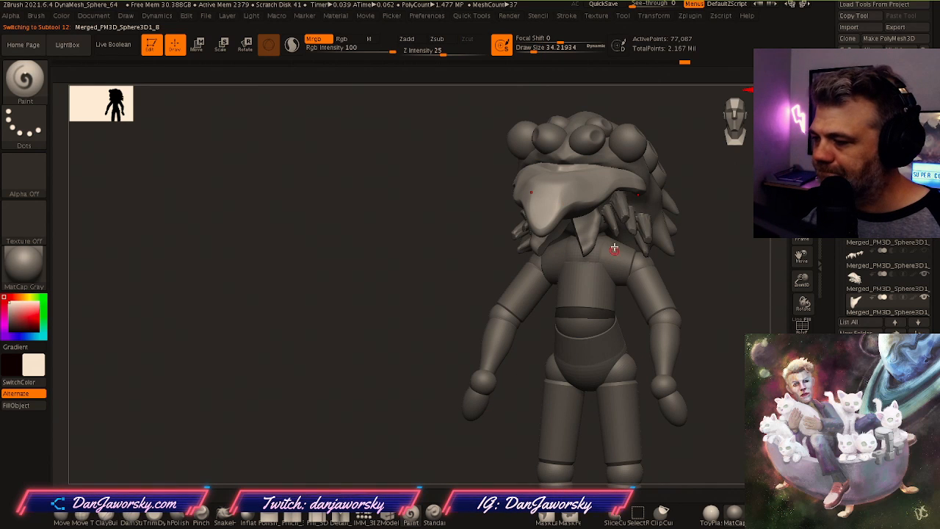
mouse_move(655, 312)
right_down()
mouse_move(688, 311)
mouse_move(639, 315)
mouse_move(659, 335)
mouse_move(663, 304)
right_up()
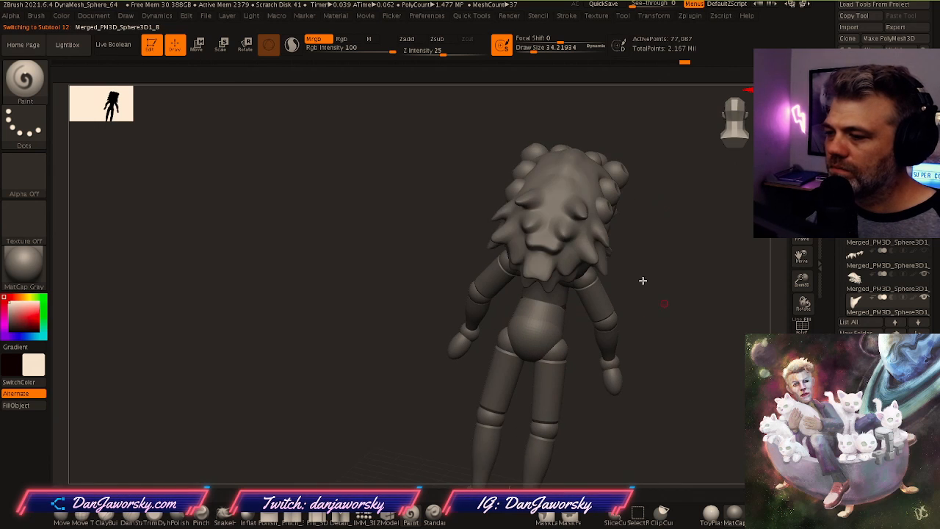
alt+click(562, 160)
mouse_move(572, 173)
right_down()
mouse_move(617, 294)
mouse_move(522, 212)
mouse_move(531, 256)
mouse_move(579, 289)
mouse_move(568, 293)
mouse_move(609, 287)
mouse_move(627, 211)
mouse_move(563, 248)
mouse_move(686, 298)
mouse_move(658, 270)
mouse_move(624, 264)
mouse_move(522, 338)
mouse_move(542, 310)
mouse_move(513, 312)
mouse_move(516, 335)
mouse_move(558, 333)
right_up()
key(ctrl)
key(ctrl)
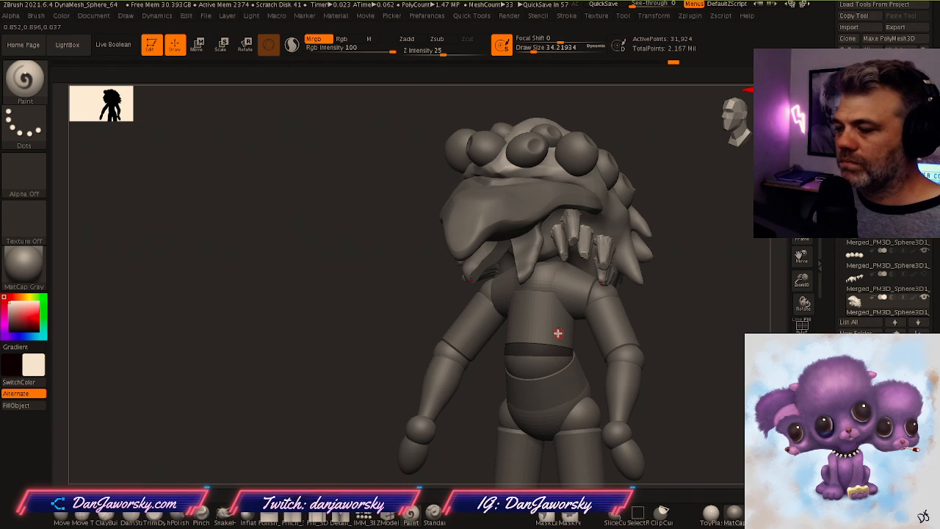
Select the person_final1 mannequin body and view the creature from the side
right_drag(688, 310, 586, 295)
mouse_move(586, 295)
right_down()
mouse_move(617, 302)
mouse_move(587, 301)
right_up()
alt+click(559, 300)
right_drag(491, 232, 581, 280)
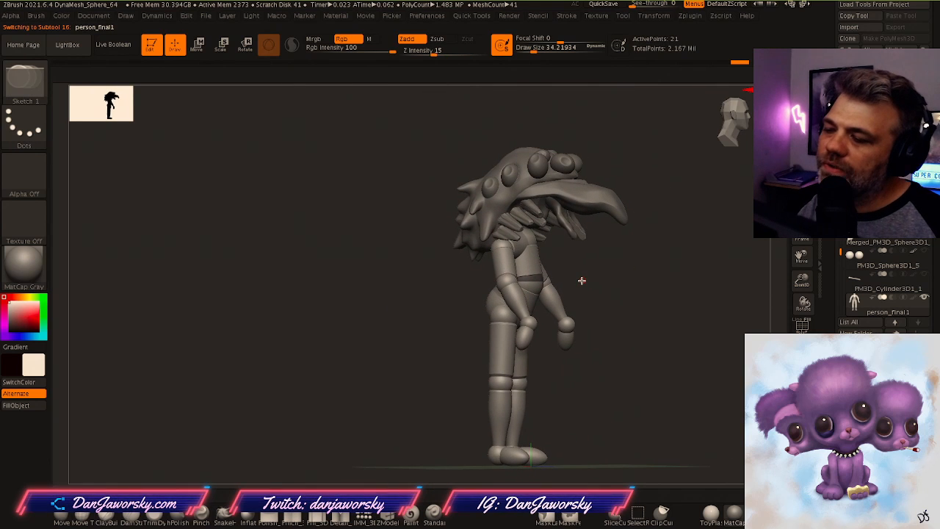
Bend the mannequin's elbows with the transpose bones so both forearms reach forward in front of the body
right_drag(581, 280, 543, 260)
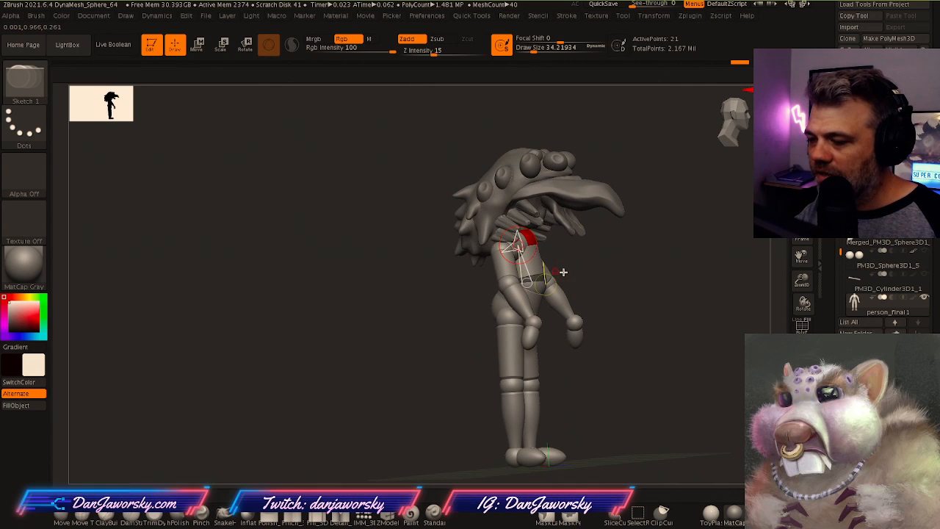
mouse_move(682, 320)
right_down()
mouse_move(640, 310)
mouse_move(644, 286)
right_up()
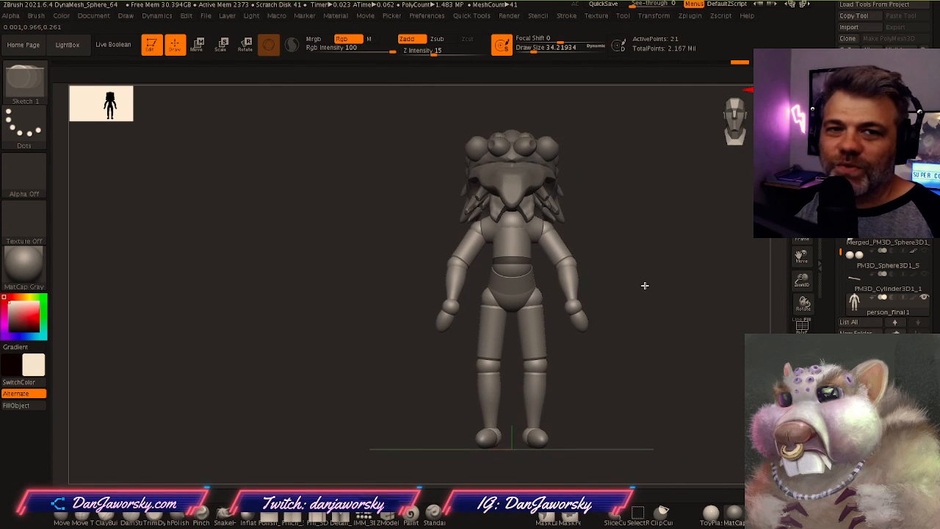
ctrl+right_drag(655, 300, 680, 301)
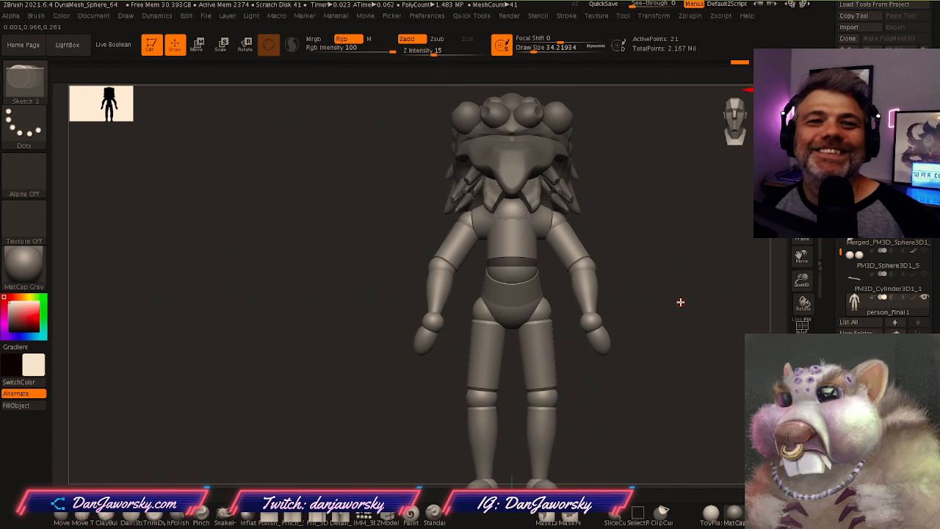
mouse_move(665, 294)
right_down()
mouse_move(616, 308)
mouse_move(682, 295)
mouse_move(671, 296)
mouse_move(590, 191)
mouse_move(550, 340)
mouse_move(519, 352)
mouse_move(608, 359)
mouse_move(627, 340)
mouse_move(616, 320)
right_up()
key(w)
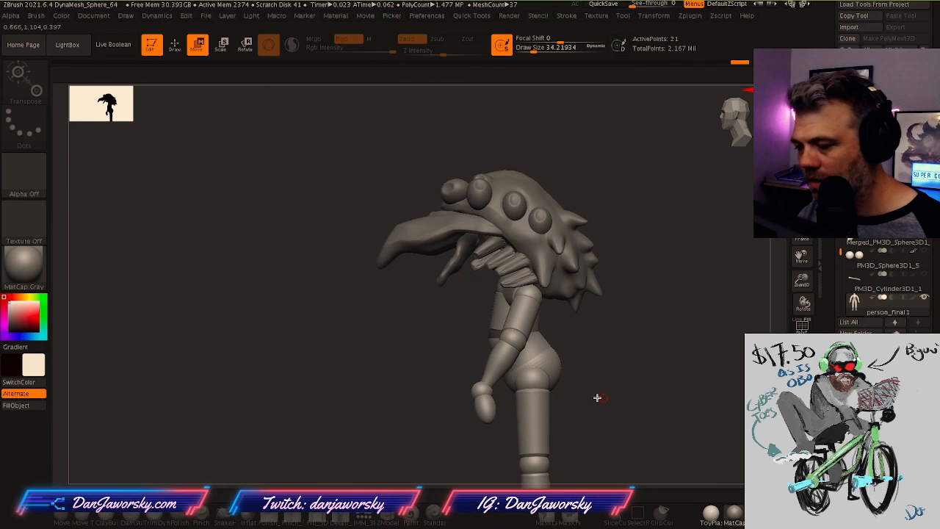
shift+right_drag(533, 308, 637, 357)
drag(508, 311, 462, 366)
right_drag(484, 419, 630, 310)
right_drag(672, 280, 477, 317)
drag(535, 231, 527, 236)
shift+right_drag(526, 236, 532, 228)
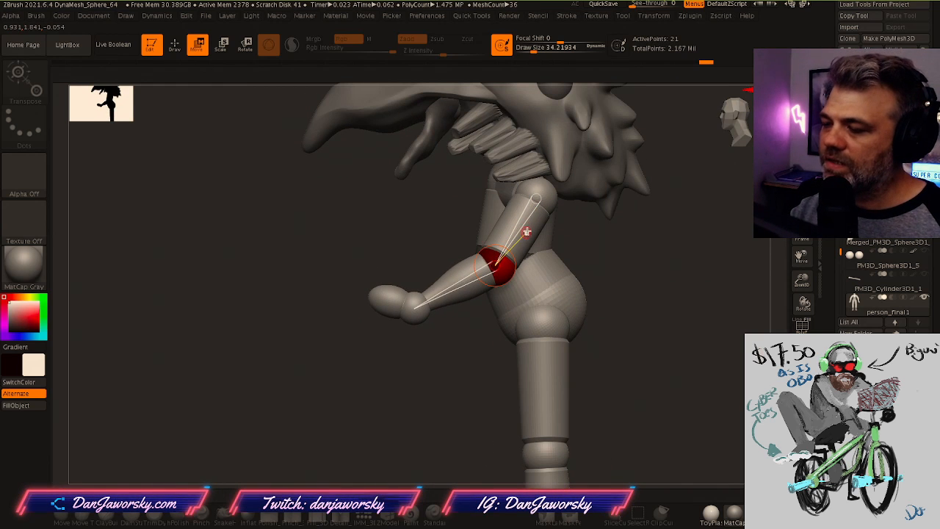
Refine the arm pose by rotating the upper arms closer to vertical and adjusting the forearms and wrists
drag(506, 193, 494, 190)
right_drag(547, 203, 523, 266)
drag(512, 270, 528, 265)
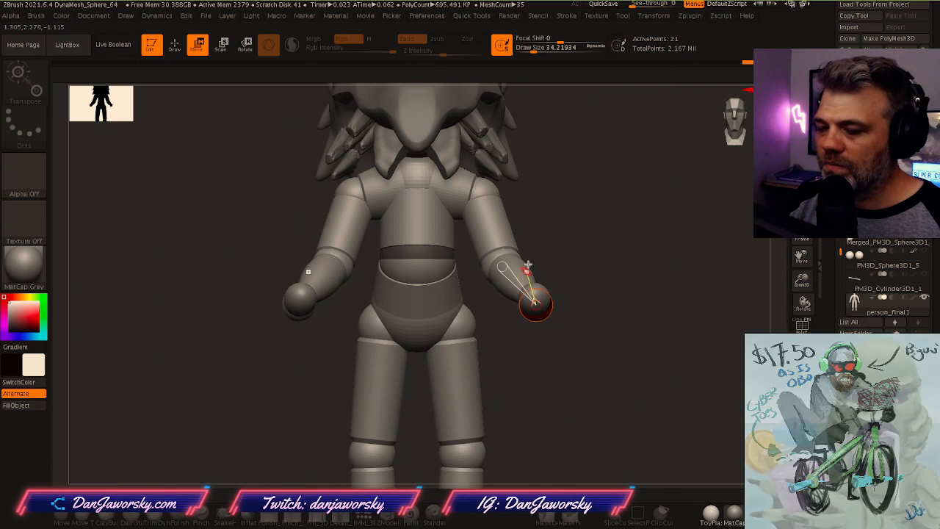
right_drag(528, 264, 570, 250)
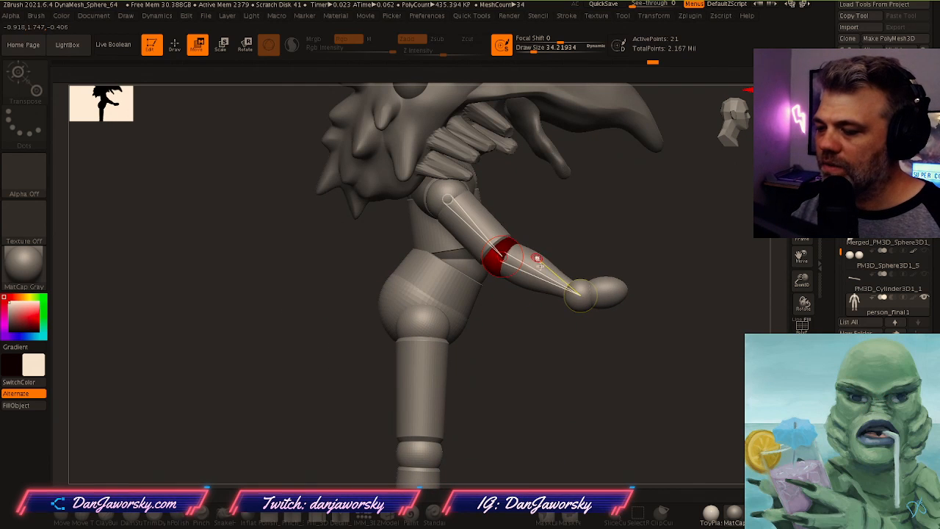
drag(527, 302, 536, 284)
right_drag(562, 334, 495, 364)
right_drag(544, 294, 562, 265)
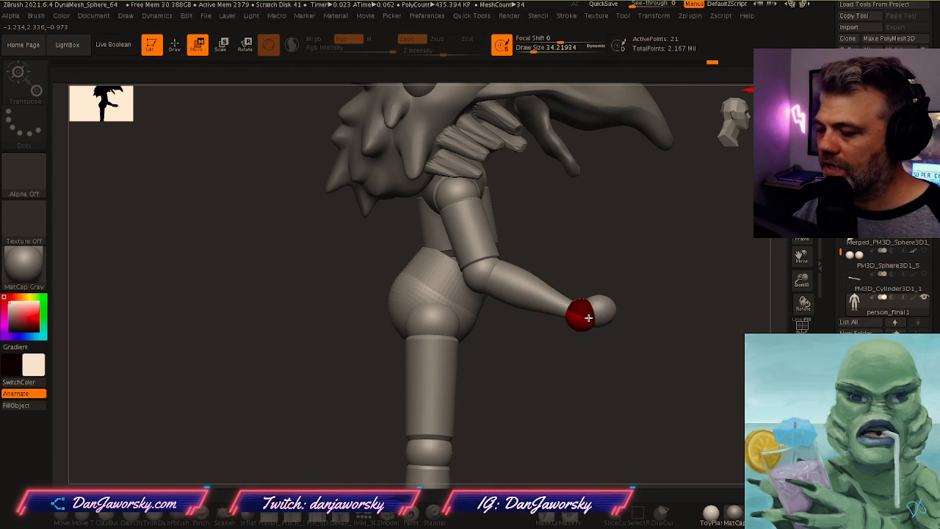
Pose the mannequin's legs slightly apart with the thighs angled forward and the knees bent
right_drag(634, 318, 473, 288)
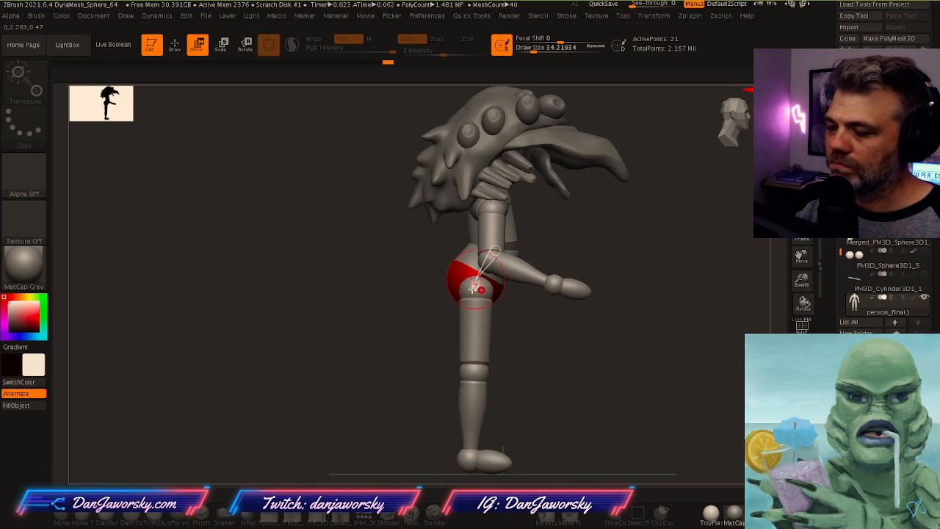
right_drag(532, 288, 464, 280)
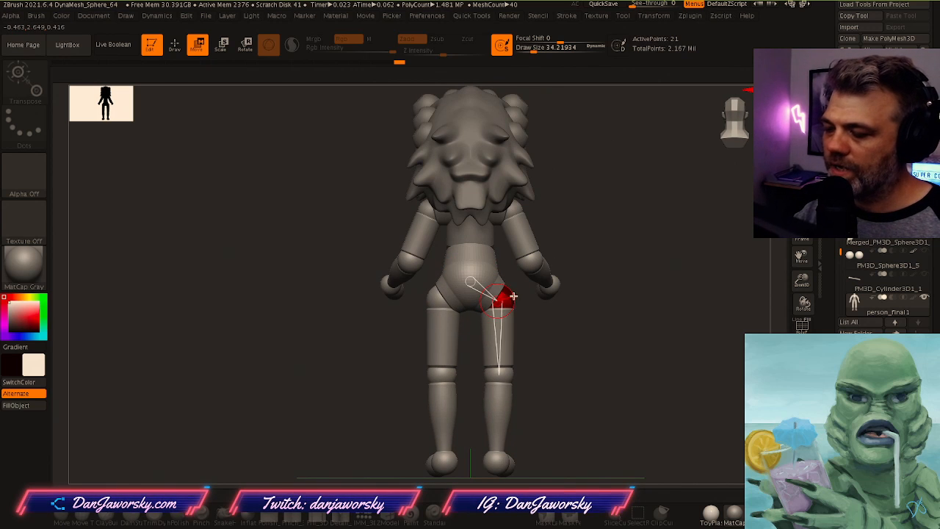
drag(504, 365, 511, 376)
right_drag(509, 473, 547, 348)
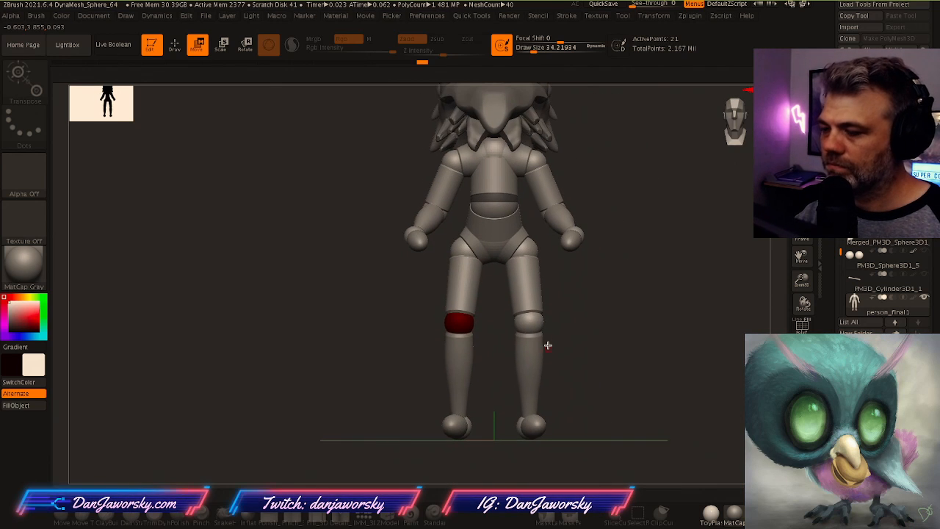
right_drag(459, 431, 448, 411)
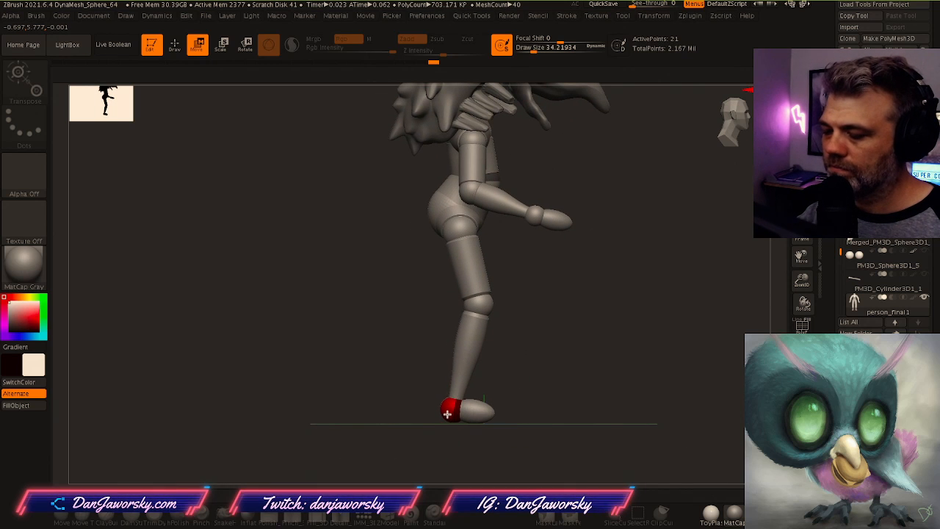
right_drag(508, 388, 619, 361)
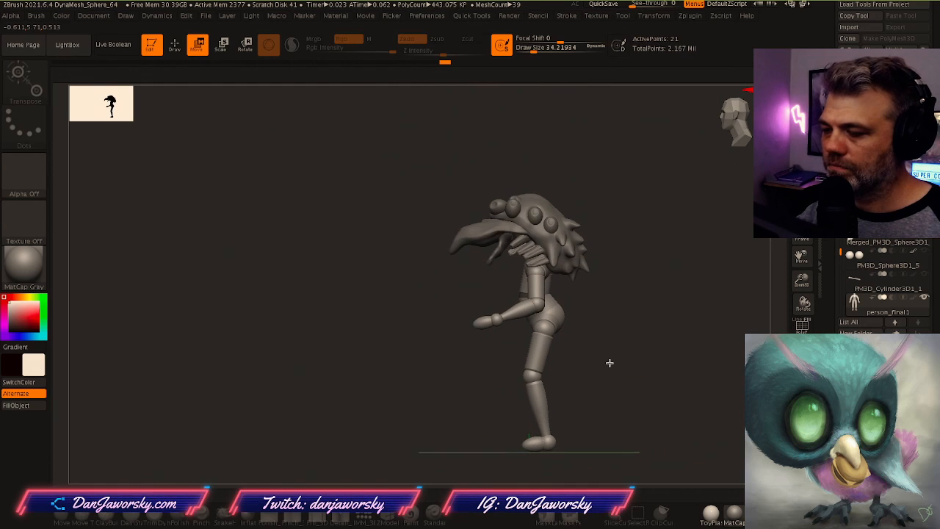
Examine the posed body from the back, side and front
right_drag(513, 291, 457, 313)
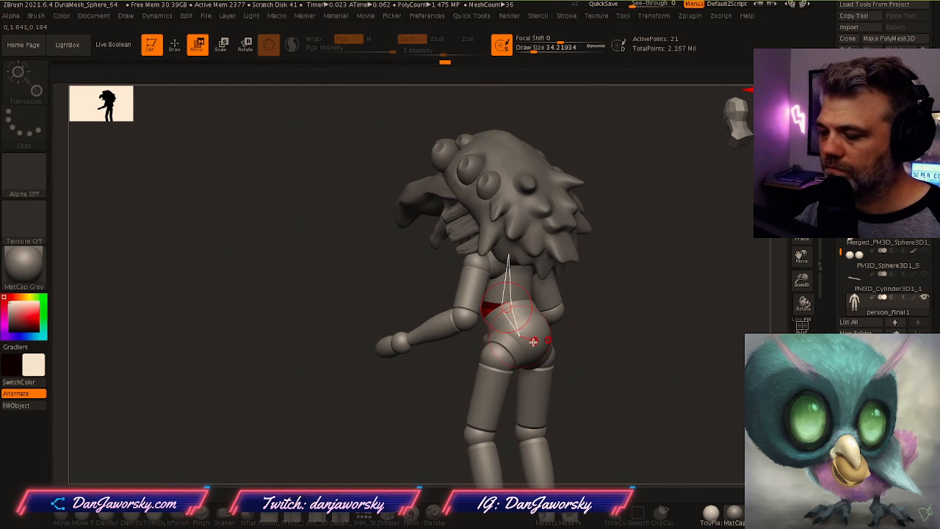
right_drag(524, 346, 564, 315)
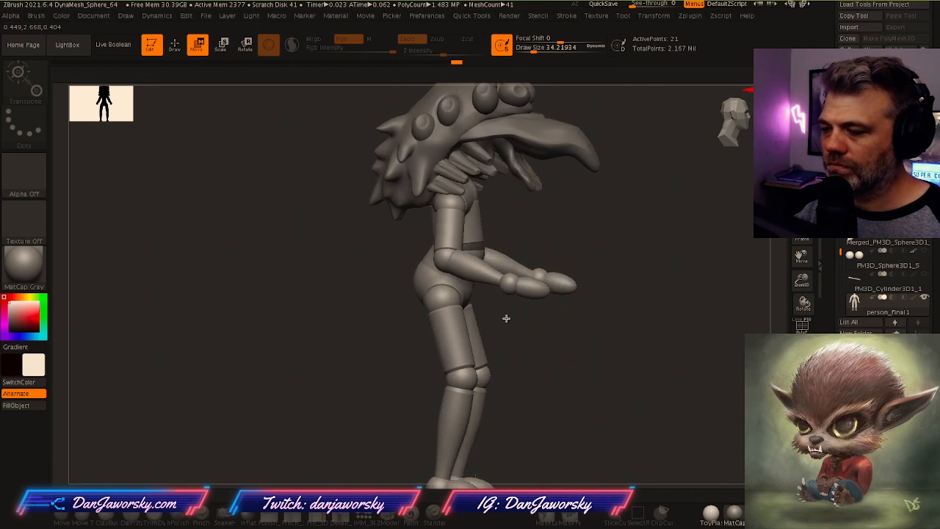
right_drag(506, 318, 477, 320)
mouse_move(570, 303)
ctrl+right_down()
mouse_move(638, 323)
mouse_move(516, 283)
mouse_move(539, 327)
mouse_move(562, 301)
ctrl+right_up()
ctrl+right_drag(562, 301, 572, 319)
shift+right_drag(572, 319, 585, 289)
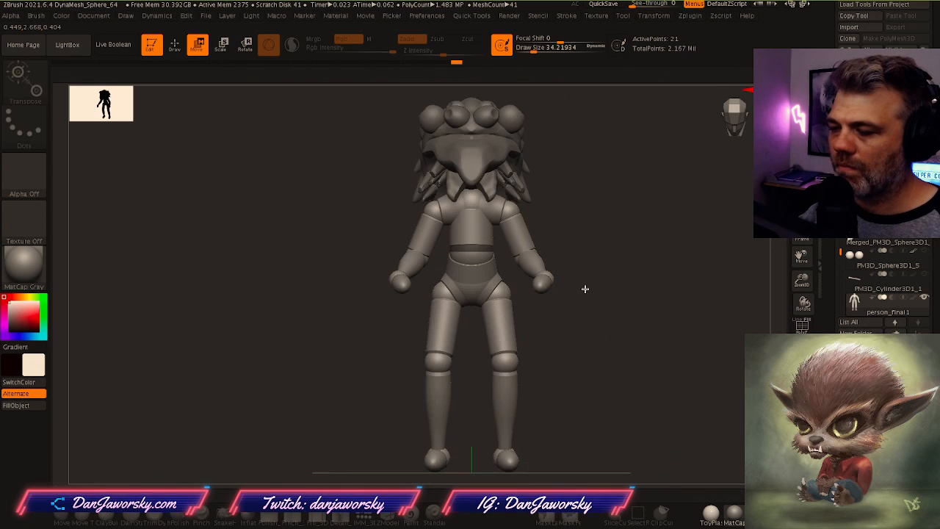
mouse_move(571, 313)
ctrl+right_down()
mouse_move(585, 317)
mouse_move(565, 316)
mouse_move(575, 317)
mouse_move(562, 302)
ctrl+right_up()
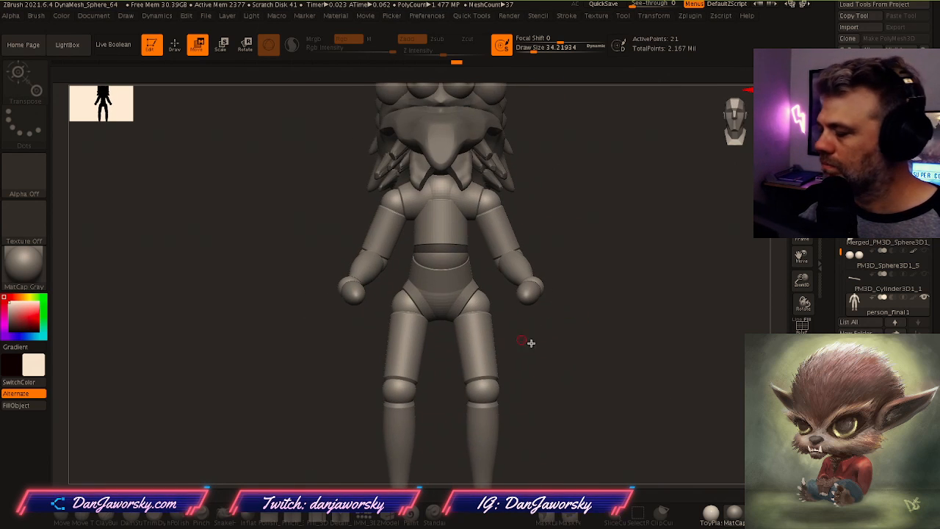
Append a Sphere3D as a new subtool and make it the active one
right_drag(529, 342, 584, 324)
key(space)
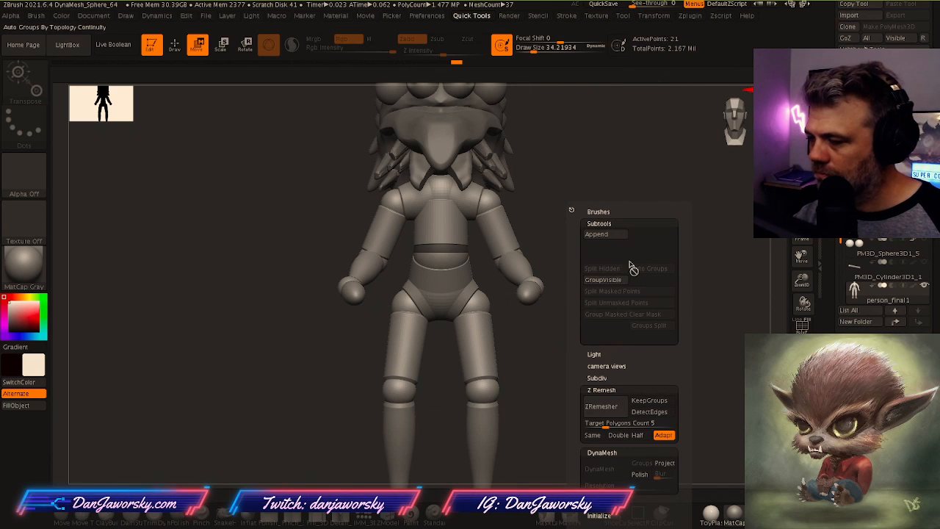
click(605, 234)
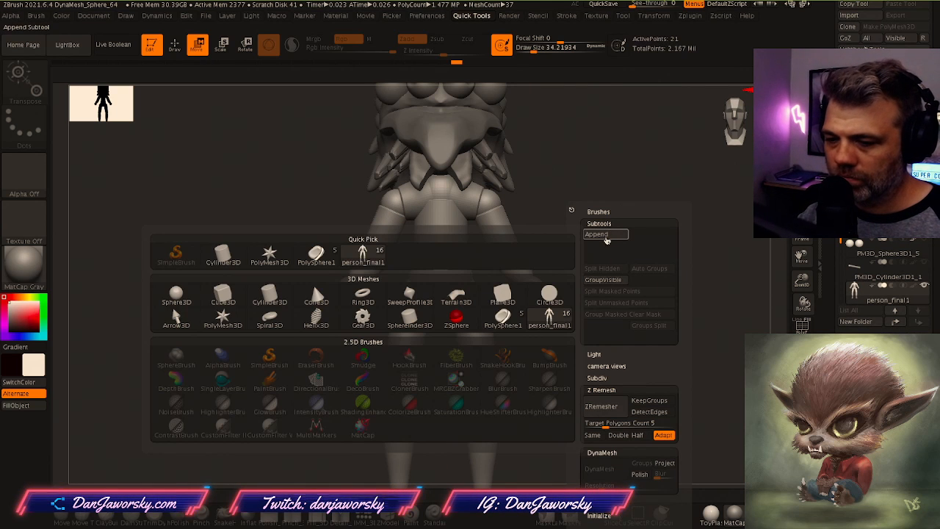
click(176, 297)
alt+click(478, 163)
alt+right_drag(549, 314, 571, 295)
alt+right_drag(572, 257, 534, 304)
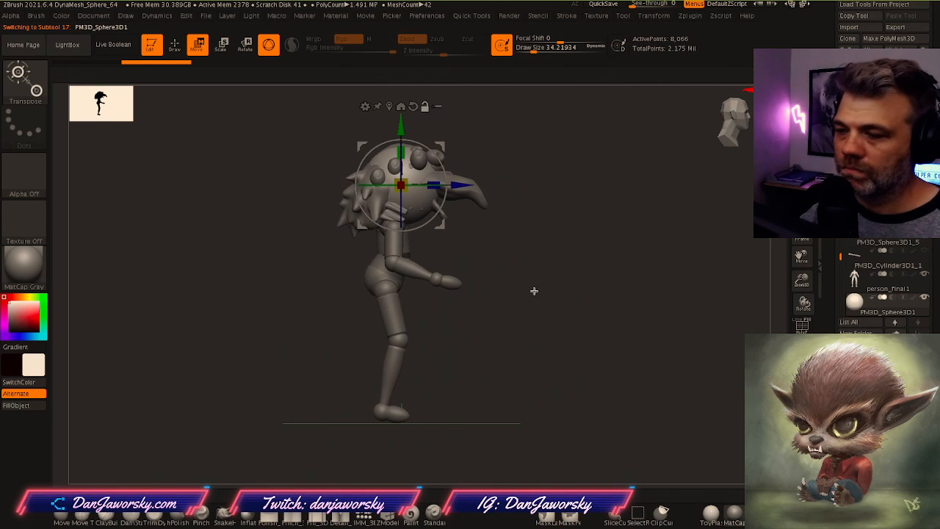
Lower the new sphere from the head to chest height and offset it along the body's front-to-back axis
drag(398, 124, 398, 208)
ctrl+right_drag(474, 314, 517, 367)
drag(461, 269, 613, 268)
ctrl+right_drag(640, 354, 516, 311)
ctrl+right_drag(575, 242, 639, 282)
right_drag(639, 282, 720, 277)
Fit the sphere against the front of the chest beneath the beak and throat strands with the gizmo
drag(526, 233, 459, 234)
right_drag(558, 261, 497, 273)
drag(418, 245, 404, 276)
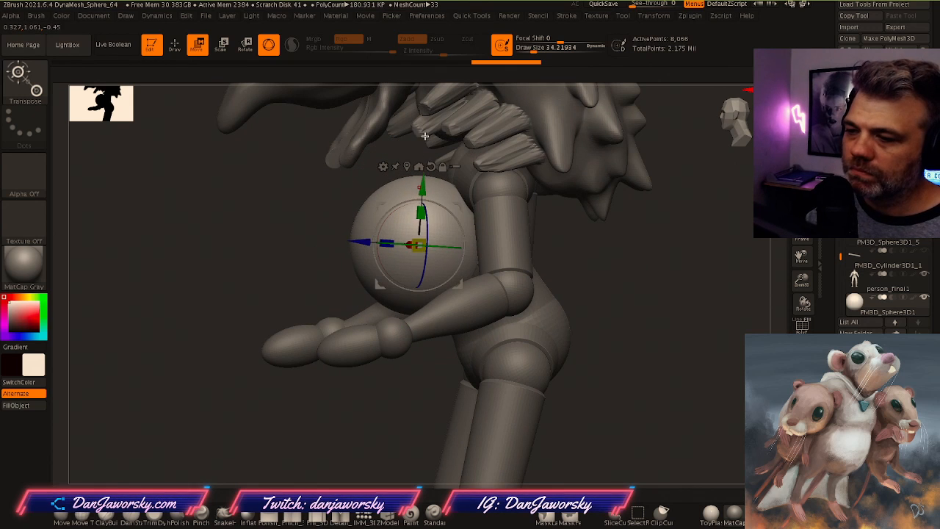
drag(421, 164, 421, 141)
right_drag(474, 198, 400, 234)
alt+right_drag(503, 251, 661, 277)
mouse_move(660, 277)
right_down()
mouse_move(564, 273)
mouse_move(639, 284)
mouse_move(592, 264)
mouse_move(624, 266)
mouse_move(581, 271)
right_up()
Carve a round hollow into the front of the chest sphere with ClayBuildup at a draw size of about 195
key(q)
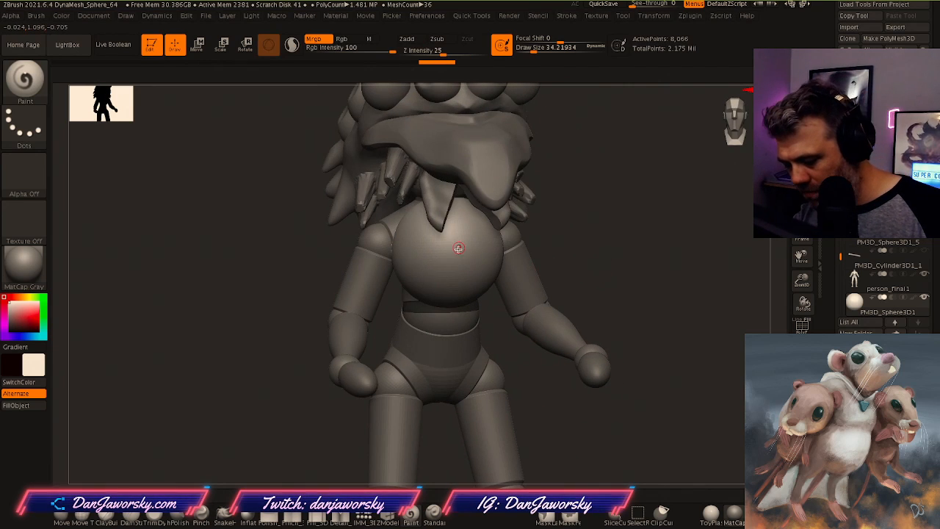
key(b)
key(c)
key(b)
key(space)
drag(457, 225, 469, 226)
mouse_move(470, 235)
right_down()
mouse_move(474, 228)
mouse_move(456, 242)
right_up()
drag(453, 260, 454, 237)
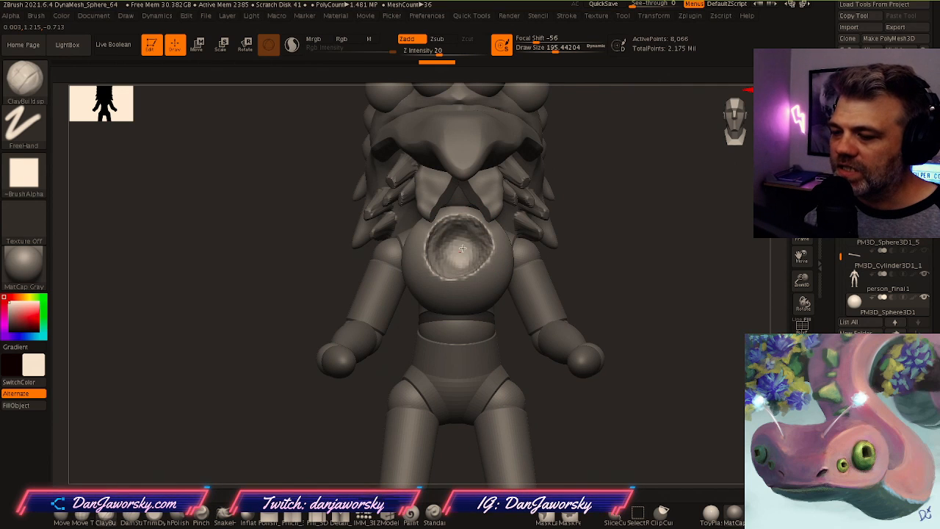
mouse_move(448, 260)
right_down()
mouse_move(486, 272)
mouse_move(482, 280)
right_up()
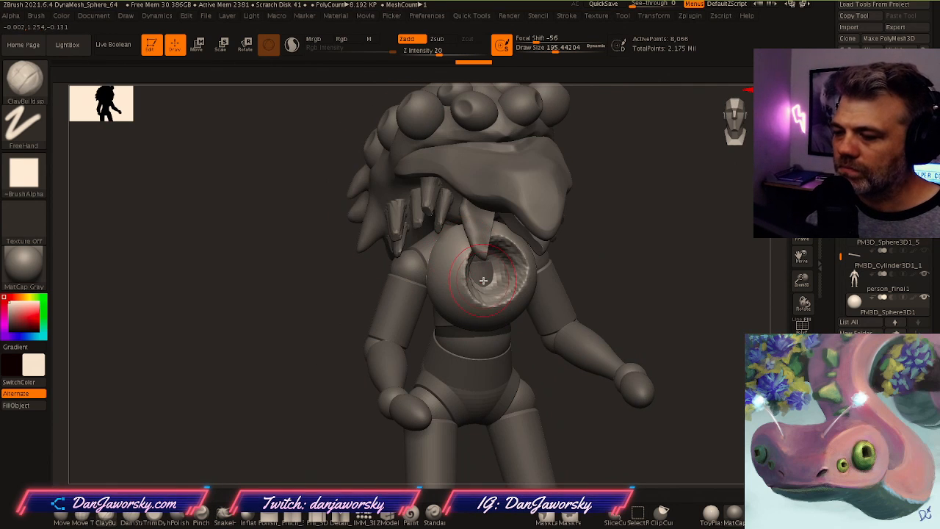
Pull the hollow's lower rim into shape with the Move Topological brush at draw size 250.75
key(b)
key(m)
key(t)
key(space)
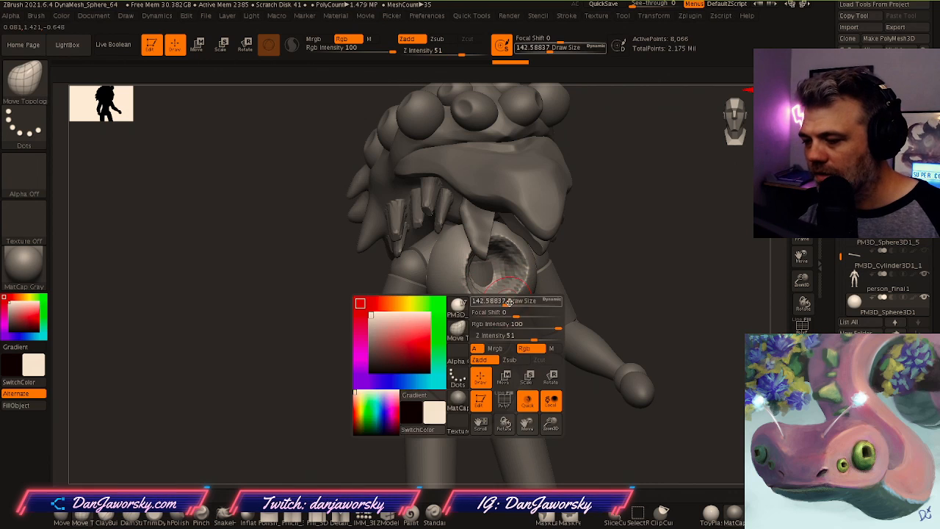
drag(507, 303, 518, 302)
mouse_move(519, 303)
right_down()
mouse_move(480, 298)
mouse_move(542, 294)
right_up()
key(ctrl)
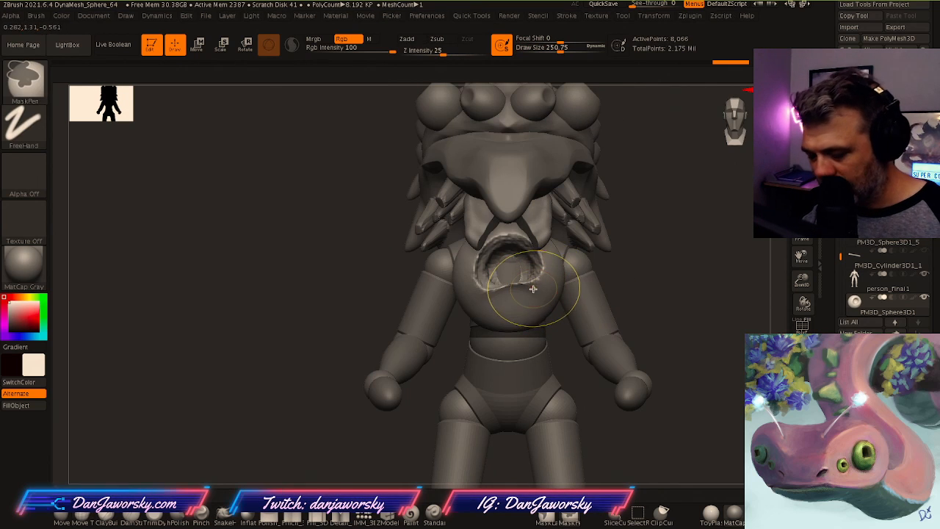
Undo and redo the recent rim changes on the chest sphere's hollow
key(ctrl+z)
key(ctrl+z)
key(ctrl+z)
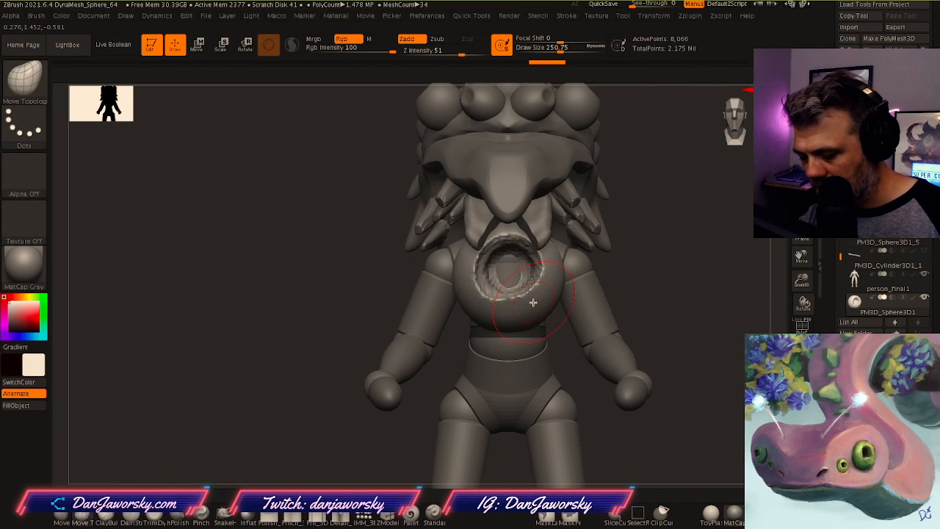
key(ctrl)
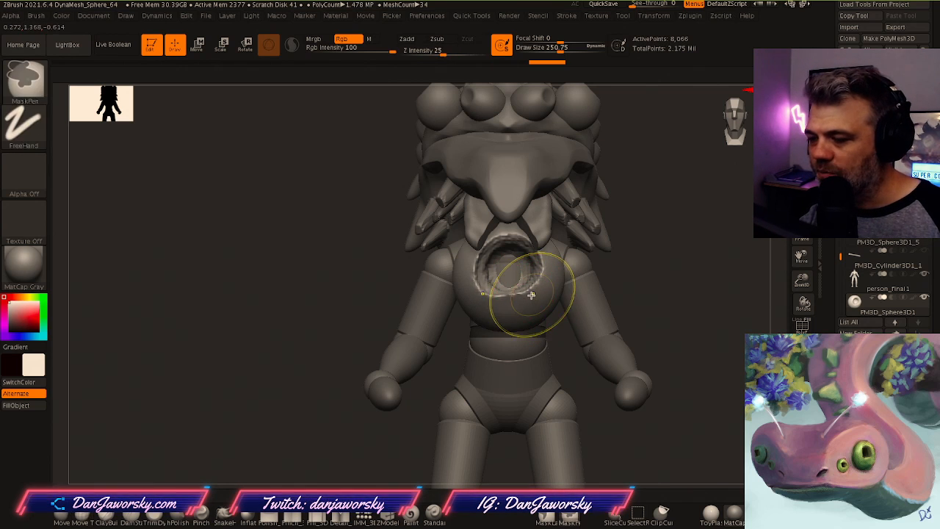
key(ctrl+shift+z)
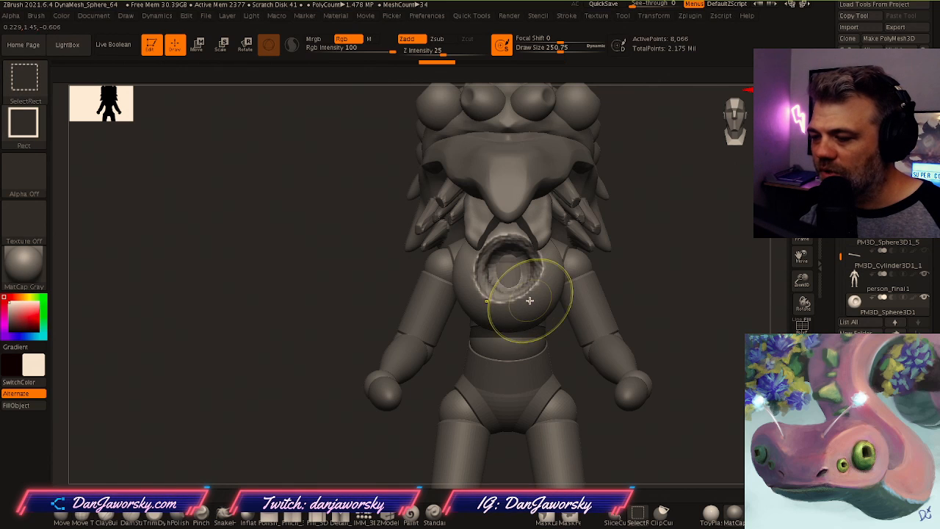
key(ctrl+shift+z)
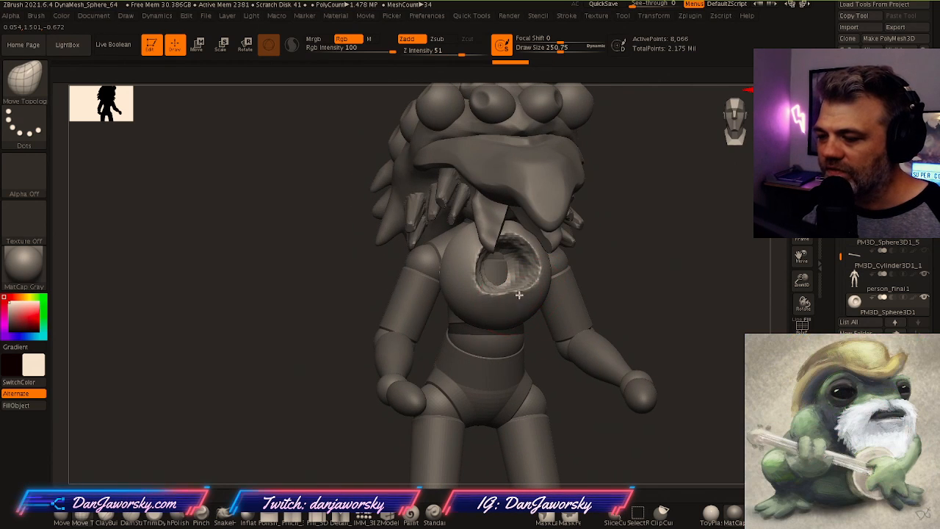
key(ctrl+shift+z)
key(ctrl+shift+z)
key(ctrl+shift+z)
key(ctrl+shift+z)
mouse_move(490, 306)
right_down()
mouse_move(546, 281)
mouse_move(500, 304)
right_up()
key(ctrl+shift+z)
key(ctrl+shift+z)
Isolate the chest sphere and pull its opening into a squarer shape with Move Topological
click(802, 373)
mouse_move(604, 321)
ctrl+right_down()
mouse_move(665, 358)
mouse_move(545, 287)
mouse_move(475, 291)
ctrl+right_up()
key(b)
key(m)
key(t)
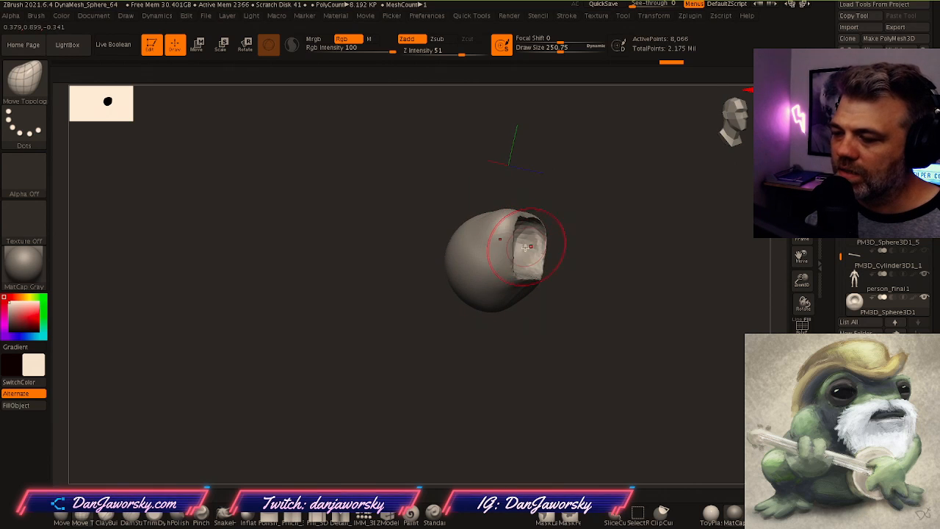
key(ctrl+z)
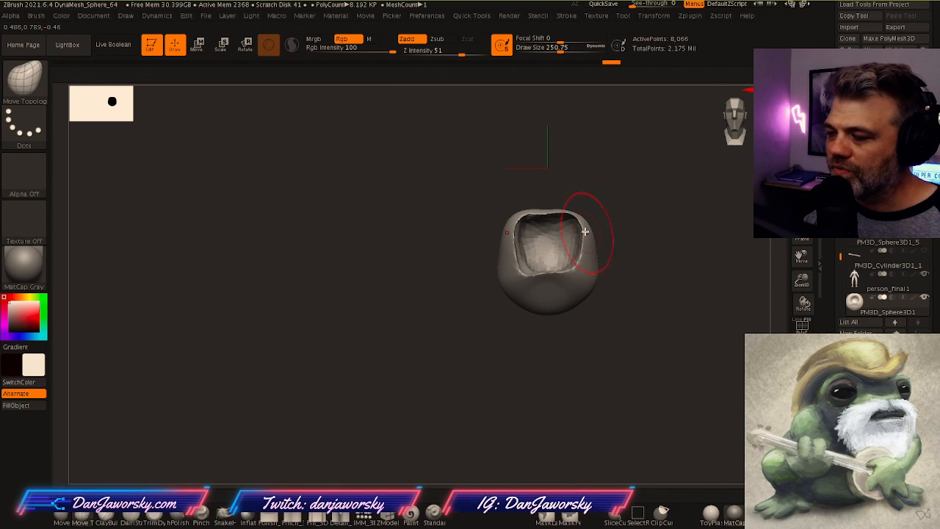
Remesh the hollowed sphere with DynaMesh at resolution 128 and show the whole creature again
key(space)
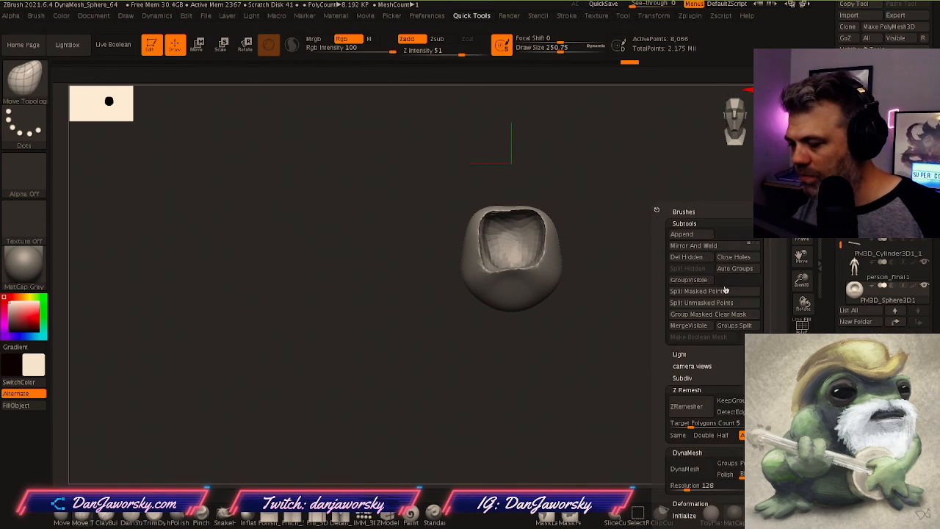
click(678, 431)
ctrl+right_drag(567, 420, 606, 234)
drag(625, 336, 655, 336)
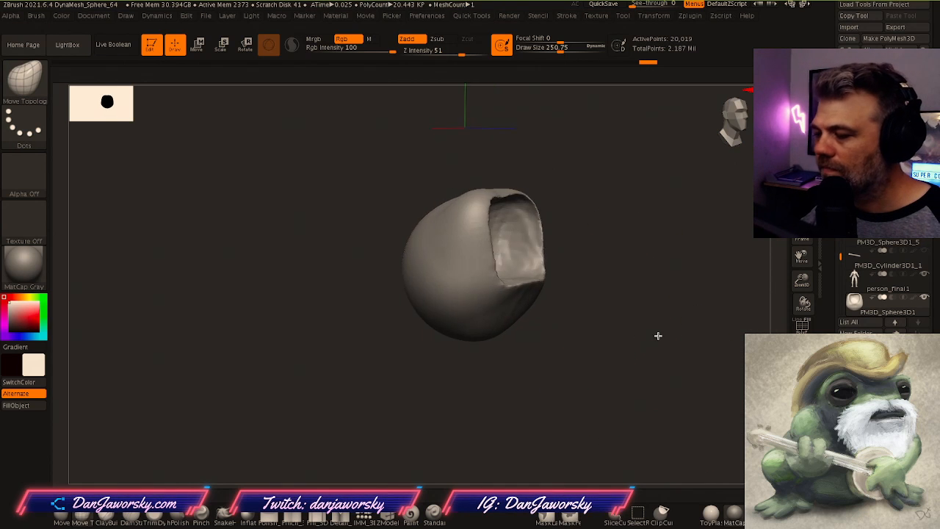
click(798, 416)
right_drag(705, 356, 531, 245)
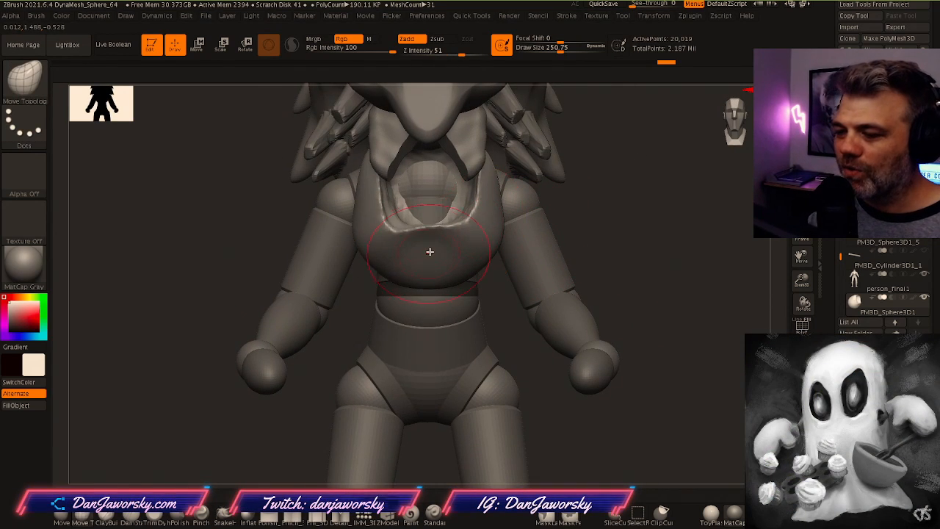
Taper the chest opening toward its lower edge with Move Topological, reduce the draw size to 117.28 and isolate the sphere
mouse_move(433, 262)
right_down()
mouse_move(455, 242)
mouse_move(440, 245)
mouse_move(448, 253)
mouse_move(426, 243)
right_up()
key(space)
drag(441, 257, 413, 260)
right_drag(413, 262, 434, 282)
click(802, 376)
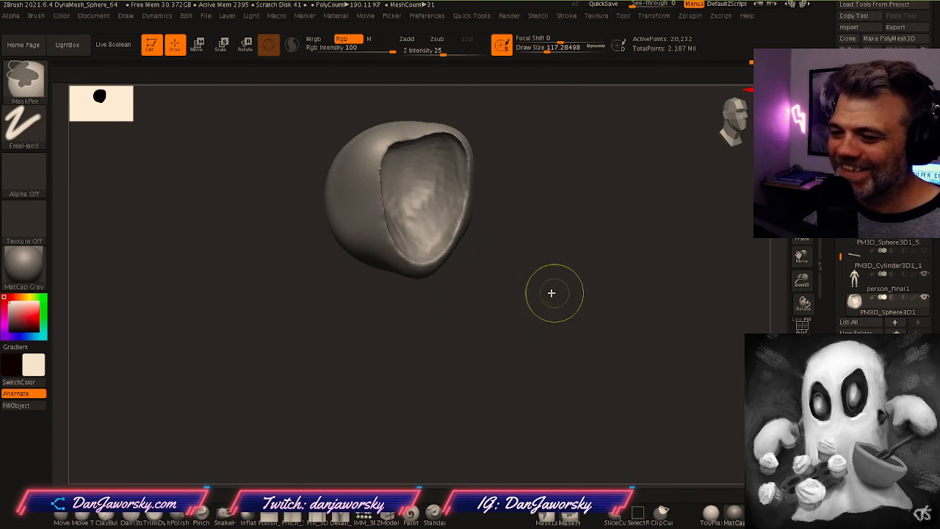
right_drag(553, 292, 499, 295)
mouse_move(447, 211)
right_down()
mouse_move(434, 224)
mouse_move(456, 233)
right_up()
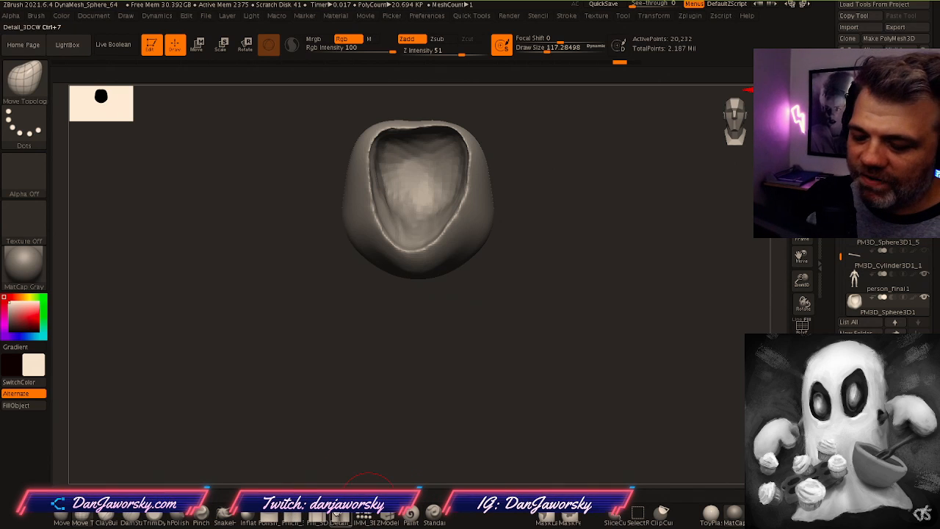
Choose the SnakeHook brush, reduce the draw size to 38.64 and mask a row of round spots just inside the hollow's rim
click(223, 514)
mouse_move(432, 170)
right_down()
mouse_move(368, 210)
mouse_move(399, 241)
mouse_move(393, 203)
right_up()
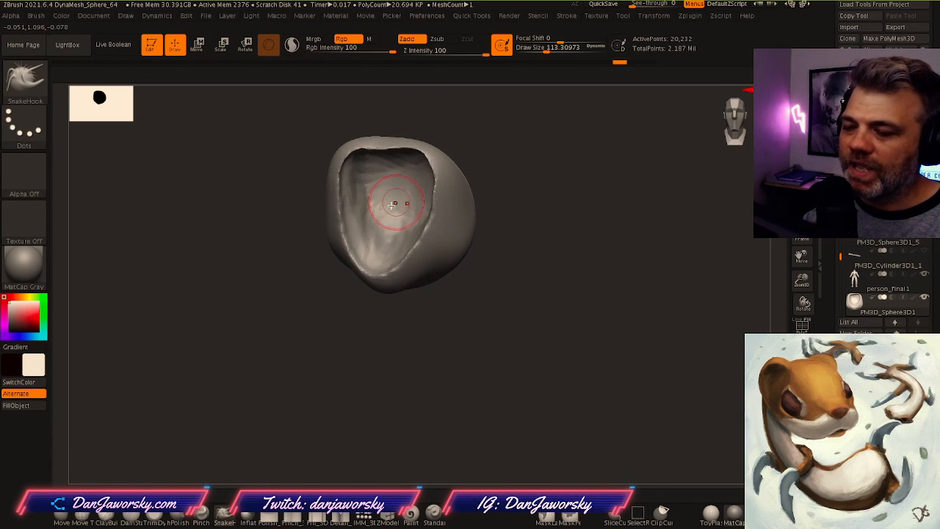
key(space)
drag(377, 229, 366, 230)
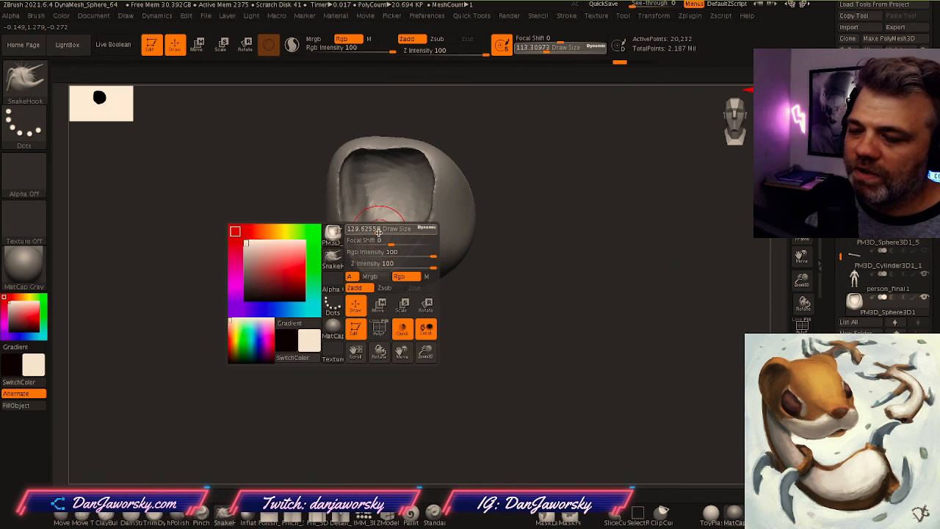
mouse_move(364, 228)
right_down()
mouse_move(361, 151)
mouse_move(352, 191)
mouse_move(398, 135)
mouse_move(446, 146)
mouse_move(465, 180)
right_up()
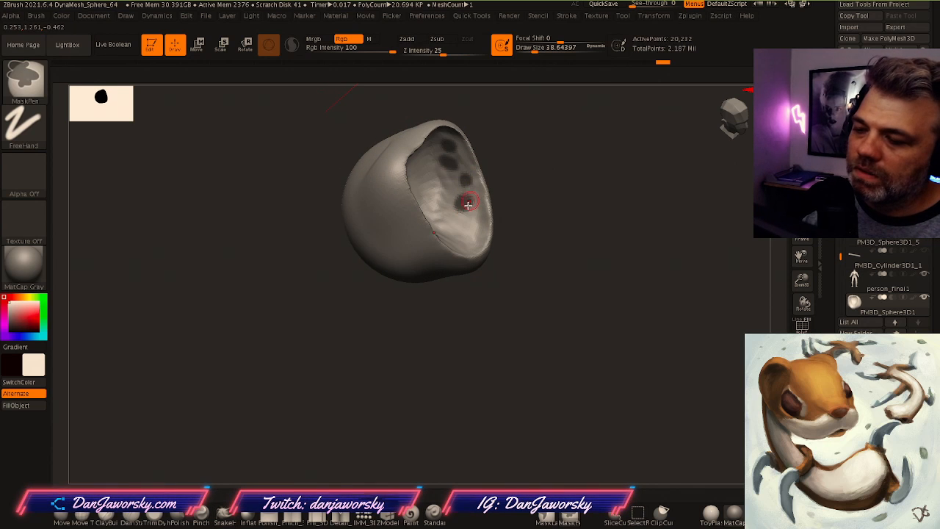
right_drag(467, 220, 464, 243)
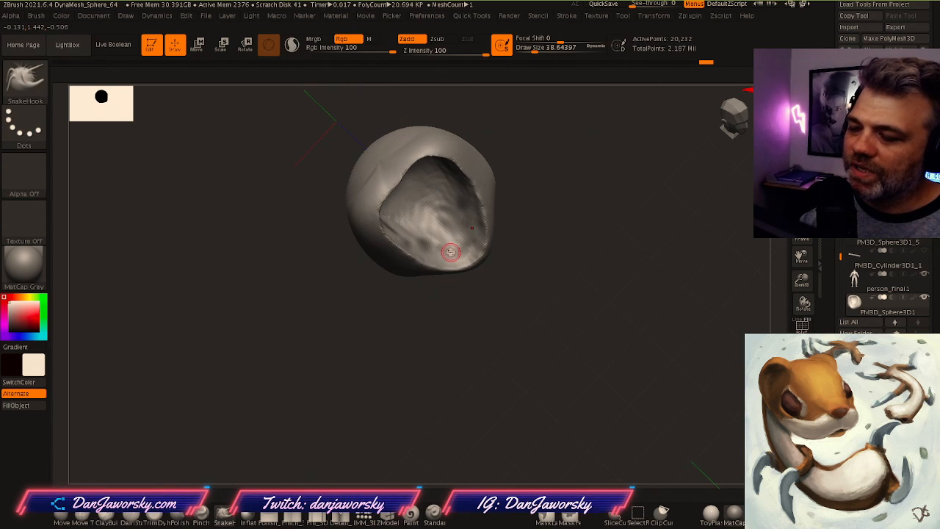
key(ctrl)
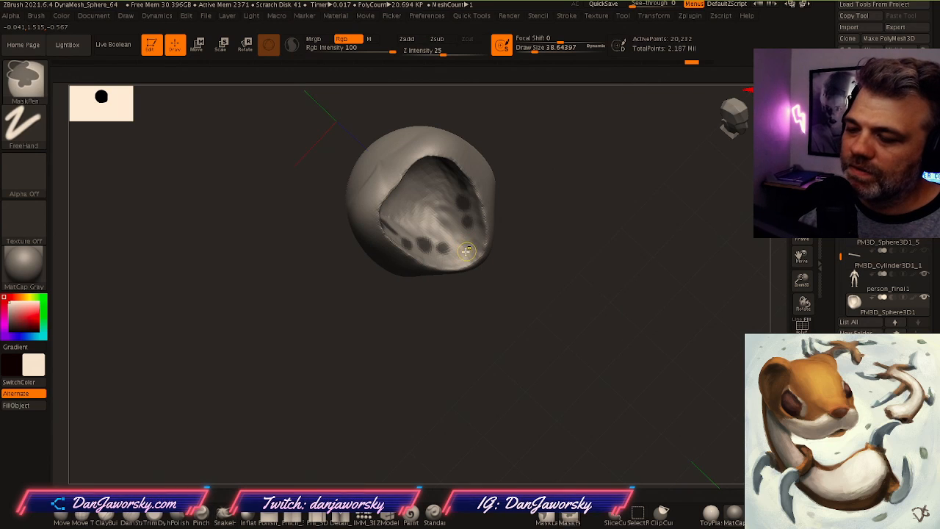
Mask more round spots across the hollow's inner back wall and invert the mask
right_drag(466, 229, 455, 187)
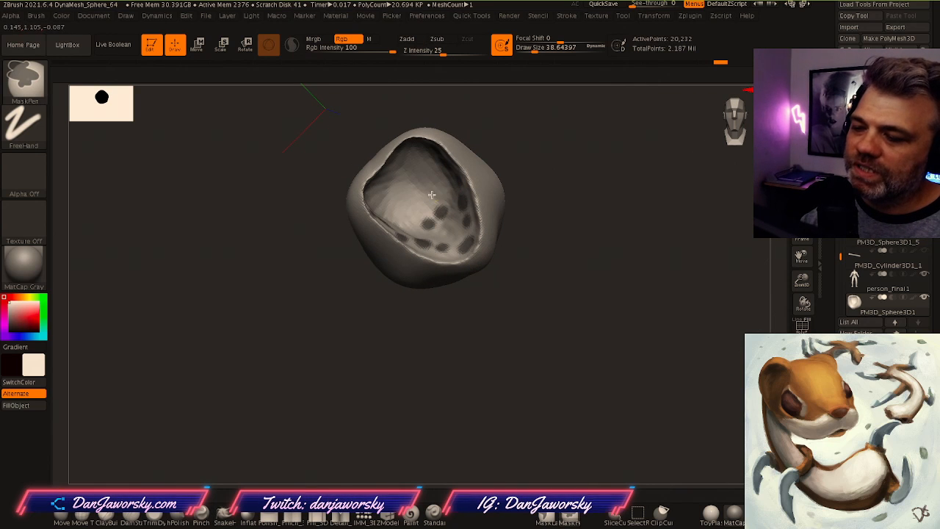
right_drag(410, 178, 386, 210)
ctrl+drag(414, 196, 414, 201)
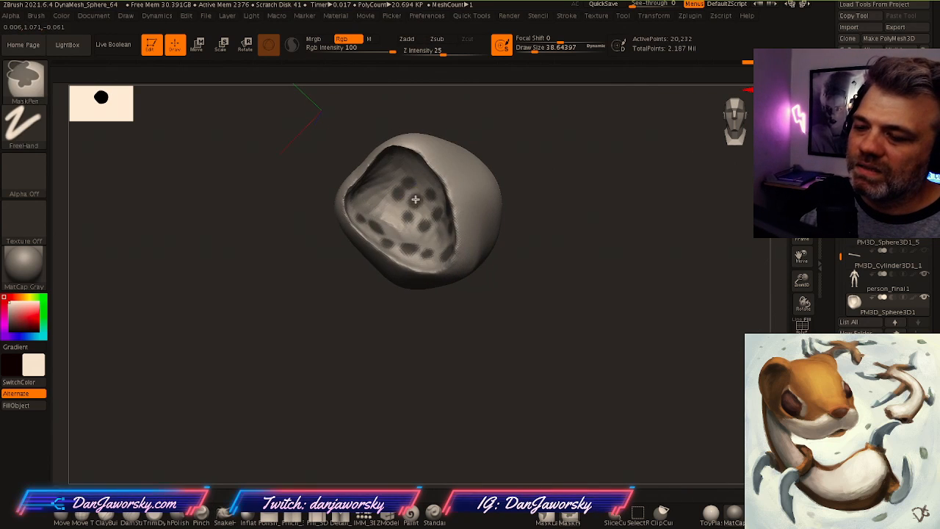
ctrl+click(412, 202)
key(ctrl+z)
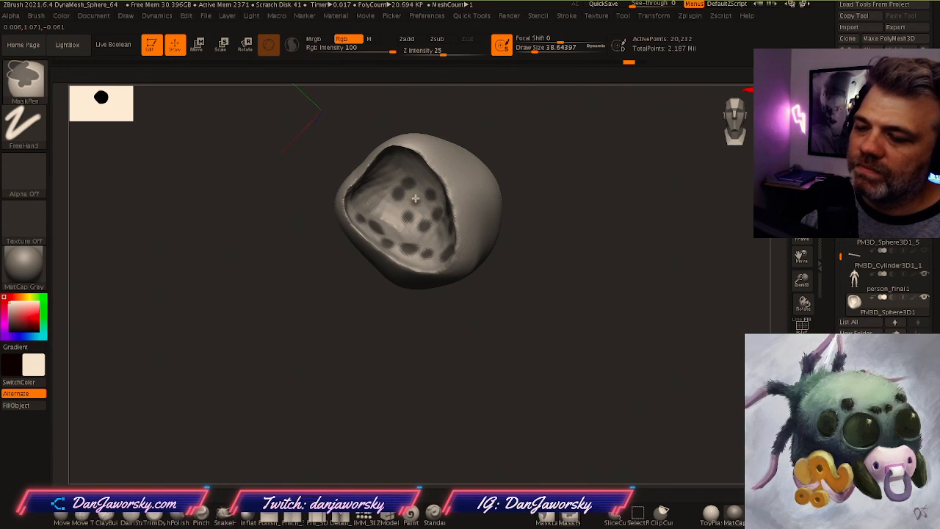
mouse_move(392, 213)
right_down()
mouse_move(363, 203)
mouse_move(385, 177)
mouse_move(389, 122)
mouse_move(374, 130)
mouse_move(502, 231)
right_up()
mouse_move(579, 279)
right_down()
mouse_move(558, 260)
mouse_move(564, 367)
mouse_move(572, 315)
mouse_move(545, 323)
mouse_move(501, 317)
mouse_move(493, 252)
mouse_move(391, 291)
mouse_move(518, 248)
mouse_move(463, 300)
mouse_move(462, 210)
mouse_move(499, 343)
mouse_move(483, 340)
mouse_move(548, 301)
right_up()
Pull the unmasked spots out from the hollow's back wall with the gizmo to form converging spikes
key(w)
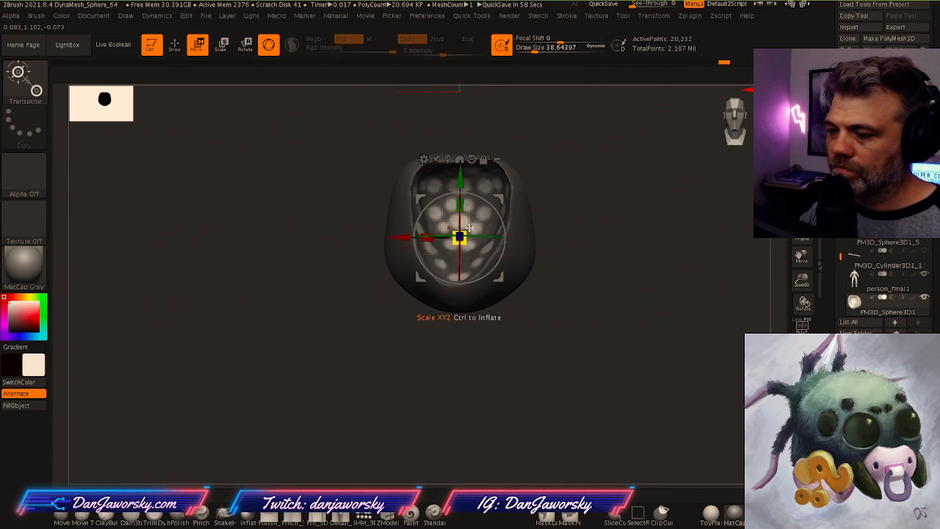
right_drag(457, 241, 500, 243)
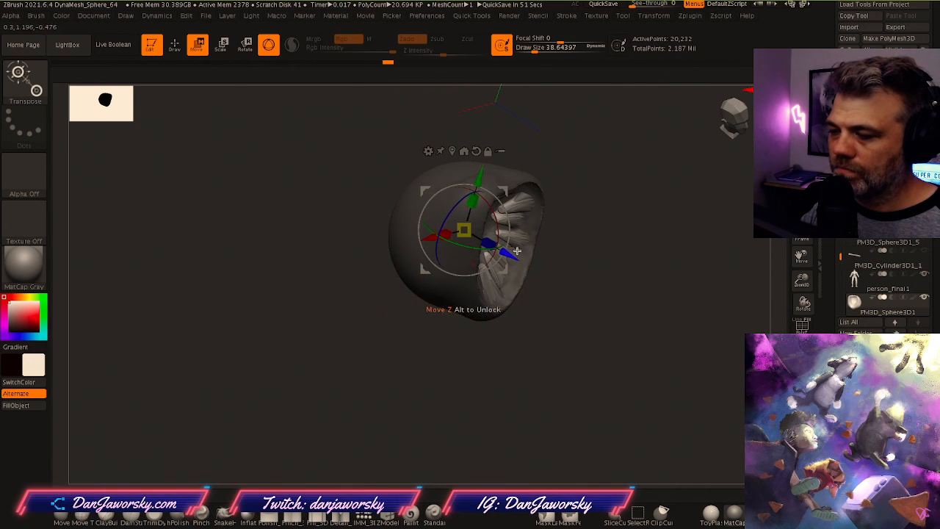
right_drag(521, 262, 483, 232)
drag(490, 232, 484, 234)
right_drag(509, 250, 529, 247)
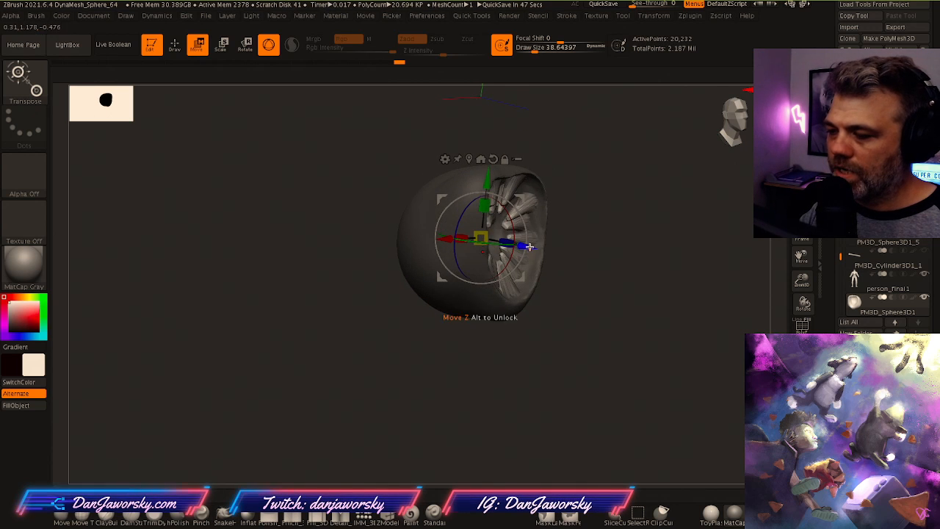
Return to the SnakeHook brush with the mask cleared and show the whole creature around the spiked chest form
key(b)
key(s)
key(h)
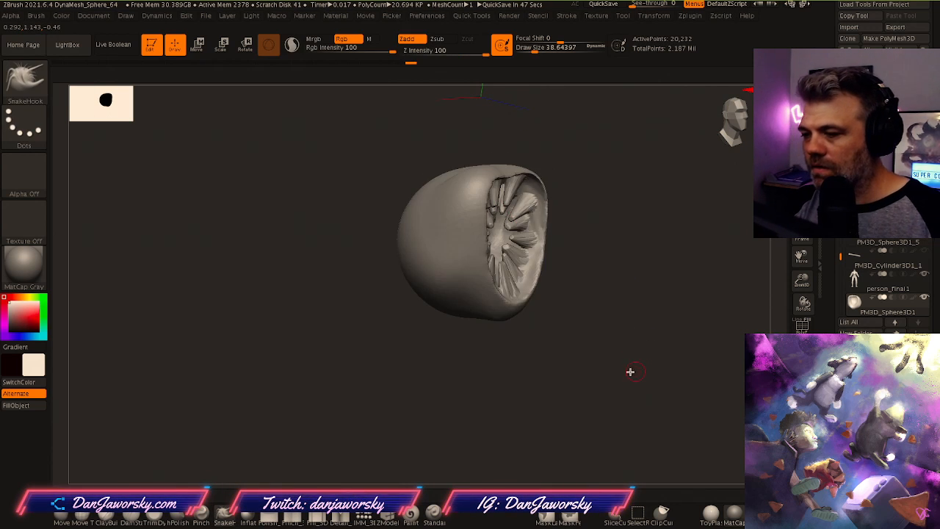
alt+drag(612, 364, 570, 339)
mouse_move(569, 340)
mouse_down()
mouse_move(589, 359)
mouse_move(578, 343)
mouse_up()
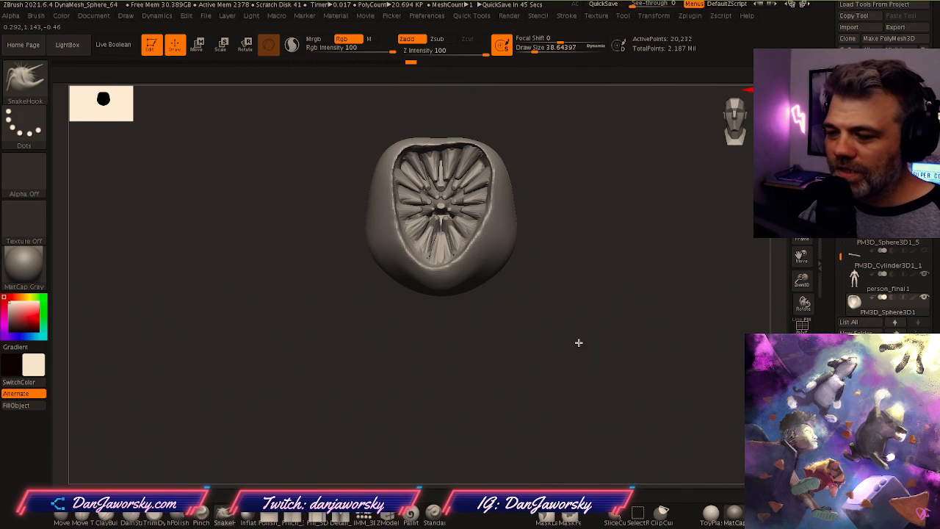
mouse_move(592, 342)
ctrl+right_down()
mouse_move(622, 346)
mouse_move(560, 314)
ctrl+right_up()
click(802, 373)
mouse_move(560, 314)
right_down()
mouse_move(614, 318)
mouse_move(516, 323)
right_up()
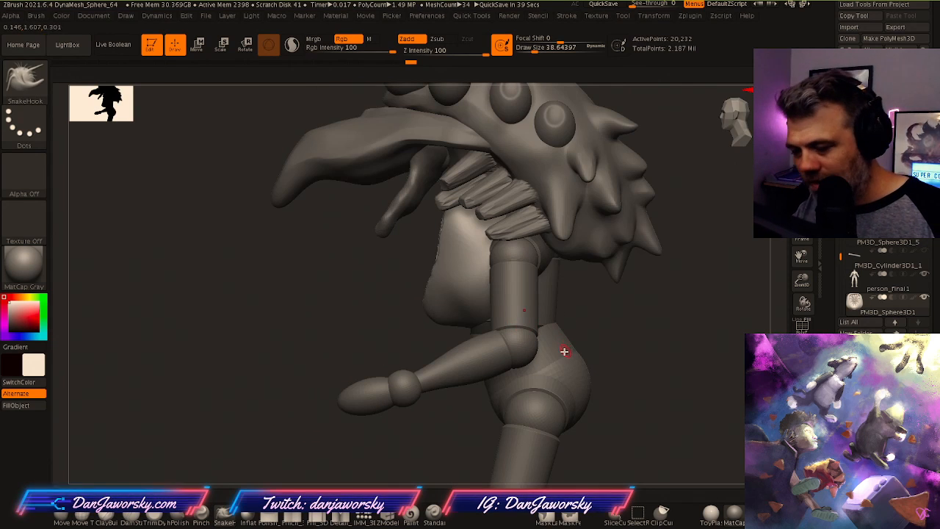
Reposition the spiked chest form beneath the jaw with the gizmo, checking it from the side and front
key(w)
drag(526, 242, 527, 240)
right_drag(527, 240, 589, 242)
right_drag(509, 183, 436, 172)
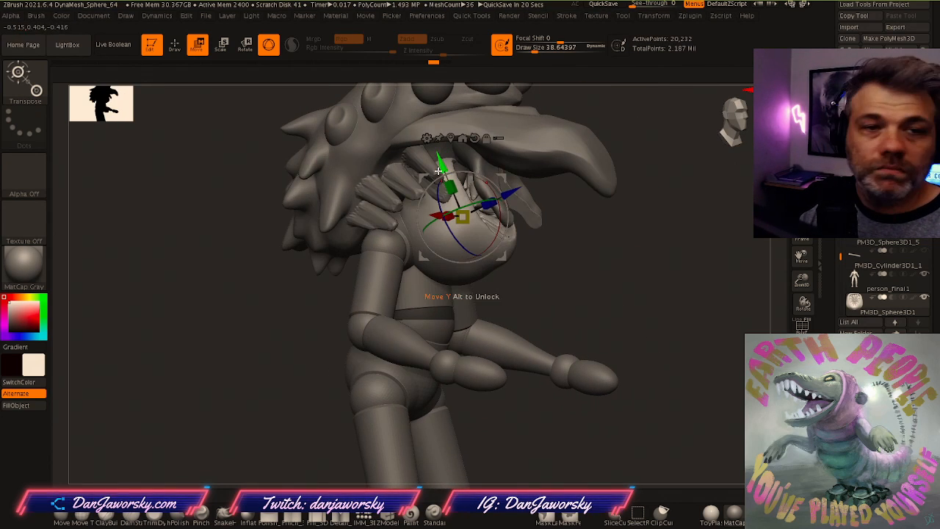
right_drag(598, 315, 566, 322)
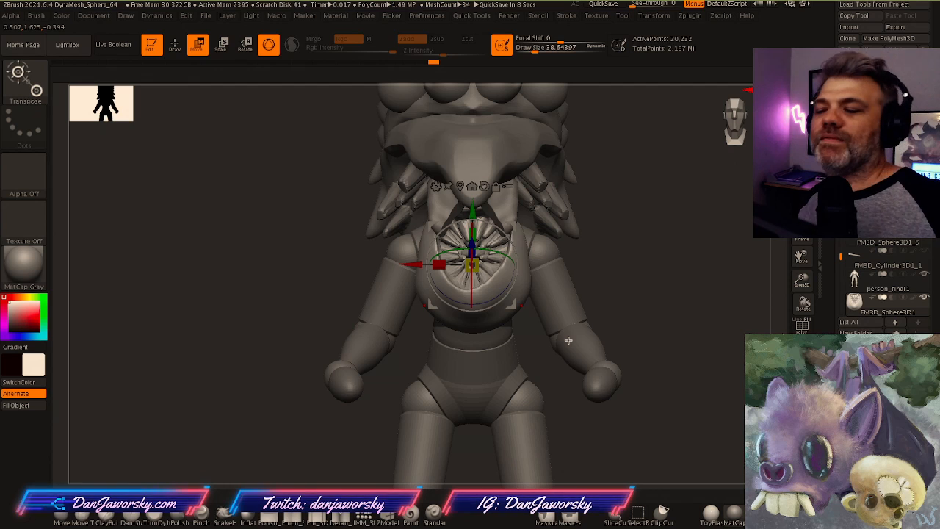
right_drag(435, 317, 585, 344)
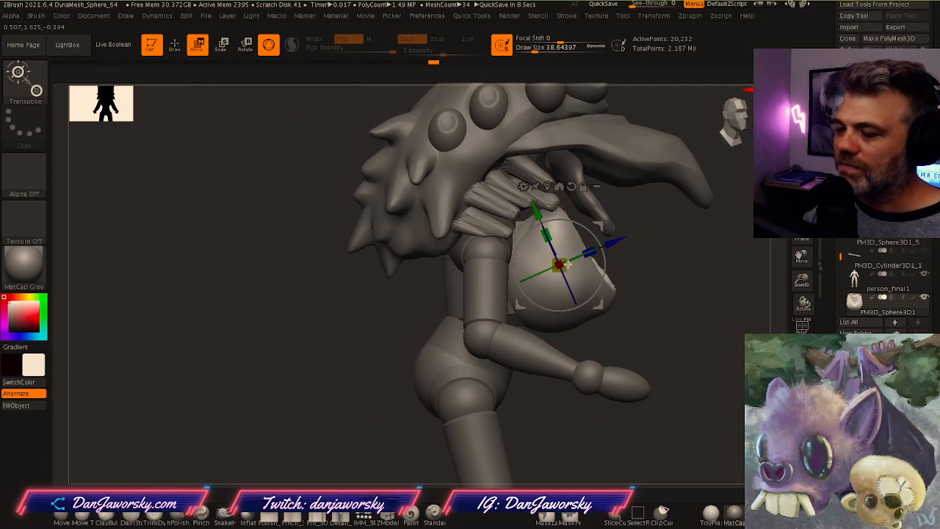
drag(538, 213, 533, 200)
right_drag(723, 305, 584, 297)
right_drag(653, 287, 680, 301)
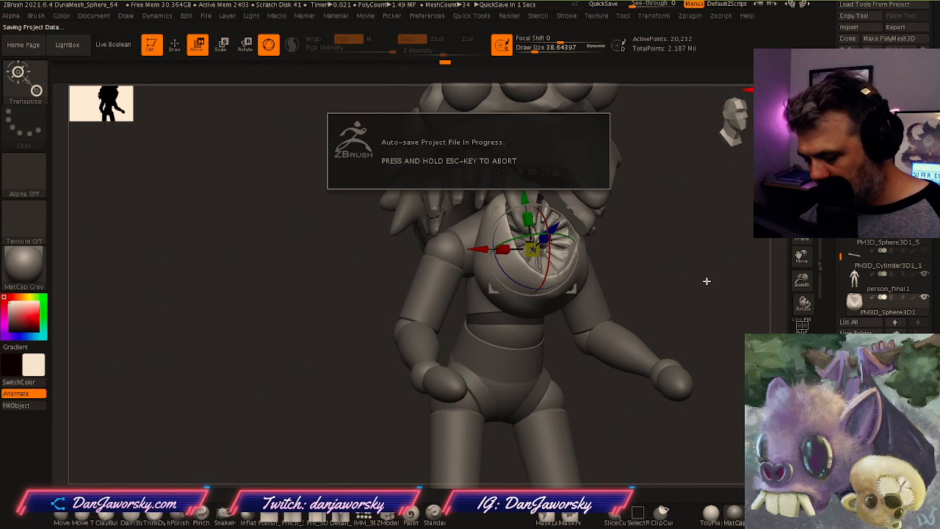
Subdivide the chest form once and hide the floating meeting controls of the screen share
key(ctrl+d)
shift+right_drag(696, 289, 704, 321)
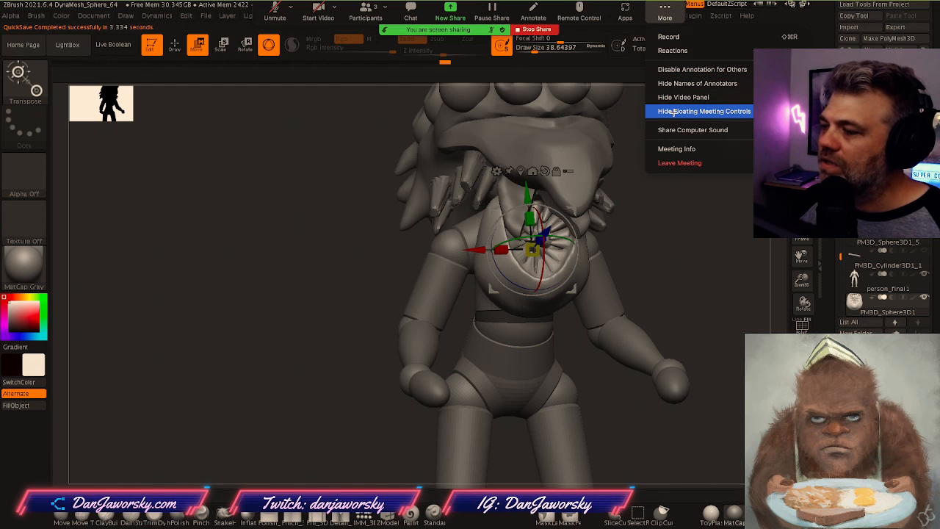
click(673, 111)
Move, rotate and rescale the chest form with the gizmo so it sits between the shoulders, undoing the last adjustment
drag(682, 204, 495, 265)
drag(565, 307, 482, 279)
right_drag(417, 210, 454, 206)
drag(429, 203, 458, 265)
shift+right_drag(458, 264, 426, 253)
drag(426, 253, 428, 279)
right_drag(427, 278, 467, 262)
drag(449, 254, 393, 253)
right_drag(393, 254, 477, 255)
drag(443, 230, 431, 235)
right_drag(431, 235, 541, 252)
drag(482, 209, 484, 200)
key(ctrl+z)
mouse_move(562, 300)
right_down()
mouse_move(543, 309)
mouse_move(607, 321)
mouse_move(641, 311)
mouse_move(447, 225)
mouse_move(419, 196)
mouse_move(556, 294)
mouse_move(595, 384)
mouse_move(647, 357)
mouse_move(575, 319)
mouse_move(614, 360)
mouse_move(574, 315)
right_up()
Isolate the chest form and pull its upper corners up into shoulders with Move Topological at draw size 227.8
key(q)
click(802, 377)
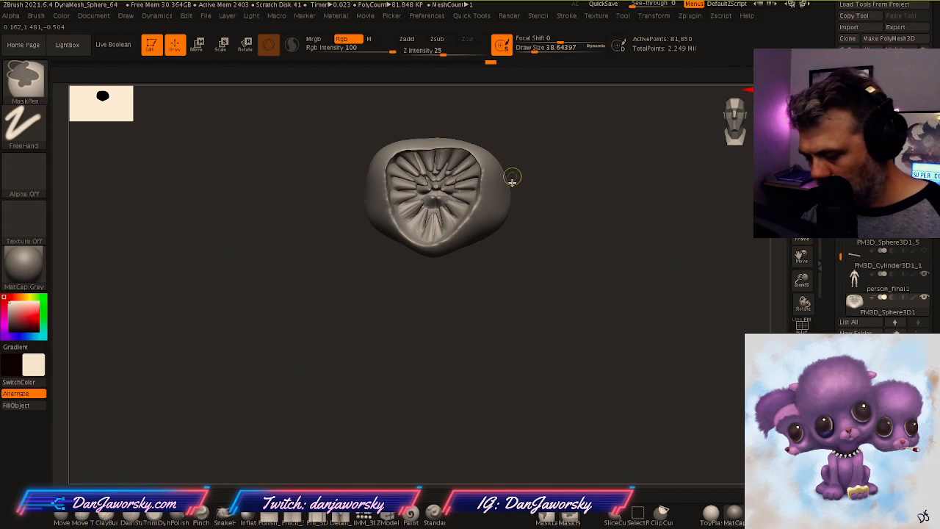
key(space)
drag(519, 213, 531, 212)
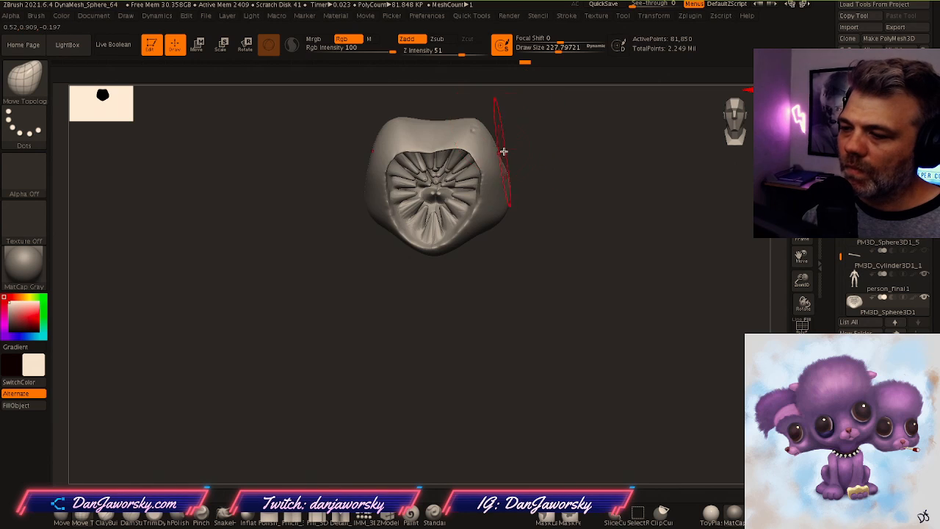
mouse_move(506, 175)
right_down()
mouse_move(539, 166)
mouse_move(461, 138)
right_up()
mouse_move(449, 104)
right_down()
mouse_move(443, 210)
mouse_move(474, 310)
mouse_move(531, 252)
mouse_move(598, 154)
mouse_move(632, 235)
mouse_move(689, 314)
mouse_move(627, 325)
mouse_move(564, 313)
mouse_move(583, 323)
mouse_move(571, 353)
mouse_move(481, 278)
mouse_move(470, 342)
mouse_move(499, 289)
mouse_move(474, 233)
right_up()
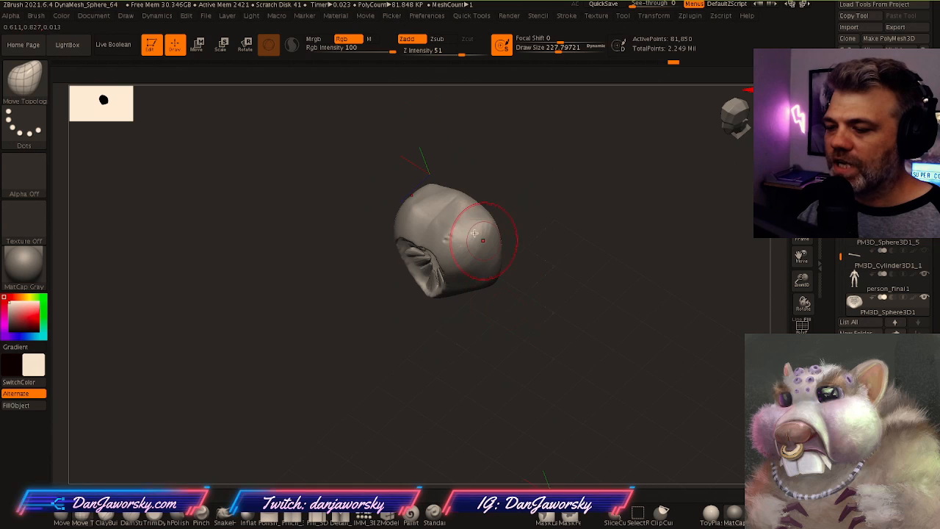
Shape the back and sides of the chest form with Move Topological and show the whole creature again
mouse_move(439, 202)
right_down()
mouse_move(478, 166)
mouse_move(436, 227)
mouse_move(556, 273)
mouse_move(481, 175)
right_up()
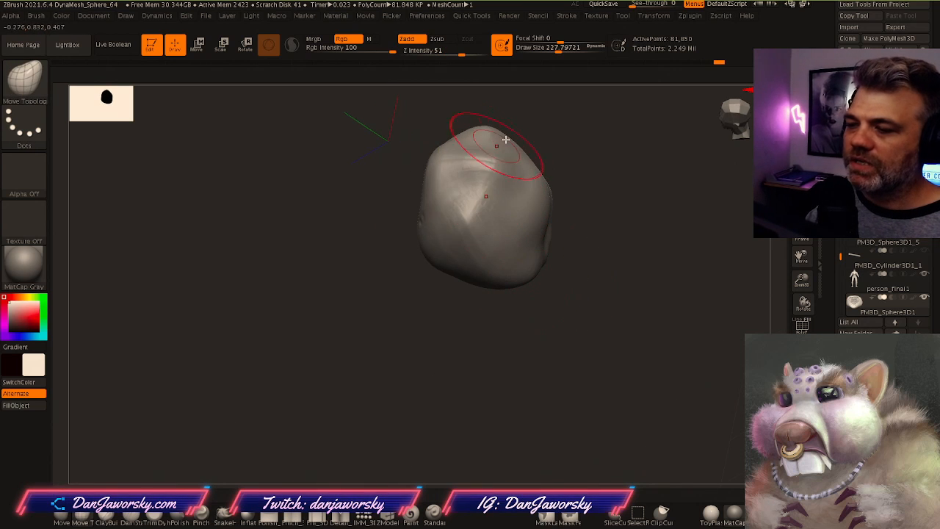
mouse_move(545, 212)
right_down()
mouse_move(562, 301)
mouse_move(530, 295)
right_up()
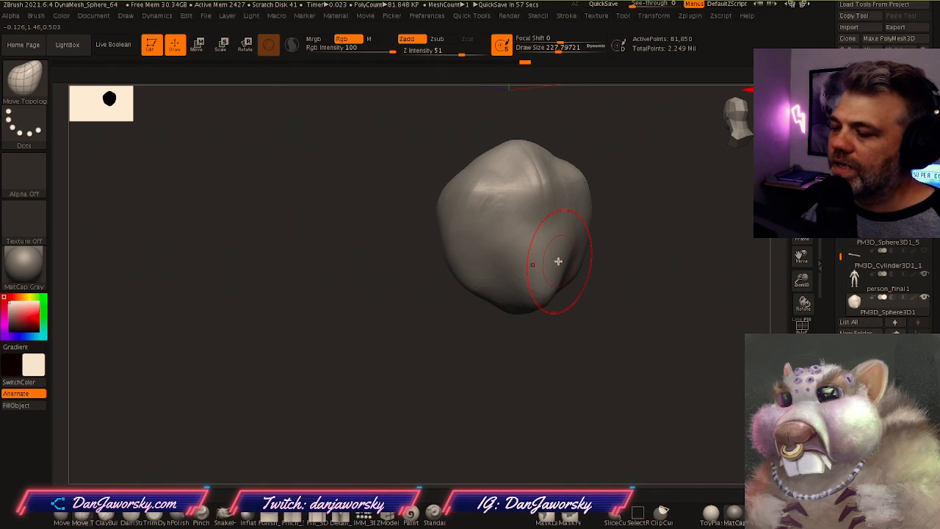
mouse_move(529, 303)
right_down()
mouse_move(588, 296)
mouse_move(580, 294)
right_up()
mouse_move(655, 335)
right_down()
mouse_move(609, 315)
mouse_move(657, 311)
mouse_move(628, 300)
right_up()
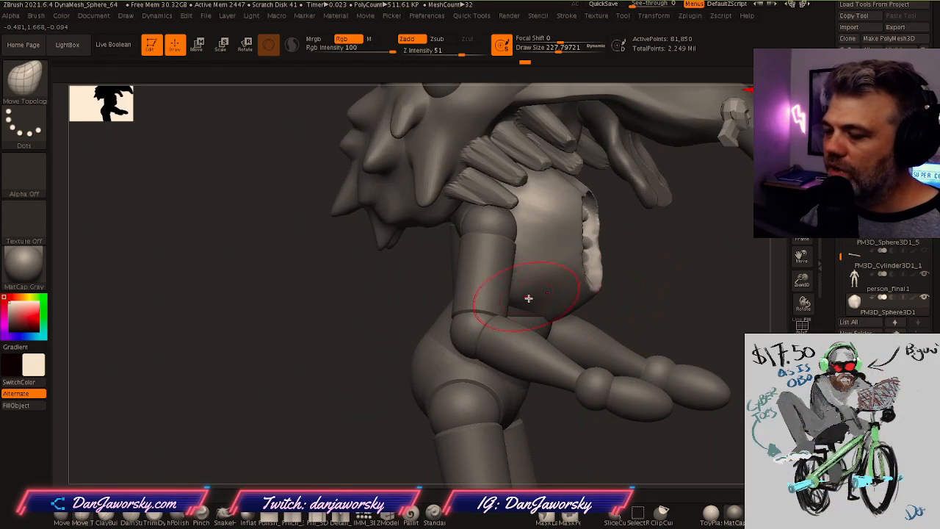
Refine the chest opening's rim and the surrounding chest shape with Move Topological at draw size 175.25
mouse_move(526, 307)
right_down()
mouse_move(541, 286)
mouse_move(534, 276)
mouse_move(516, 280)
mouse_move(555, 279)
mouse_move(524, 283)
mouse_move(547, 272)
mouse_move(541, 263)
right_up()
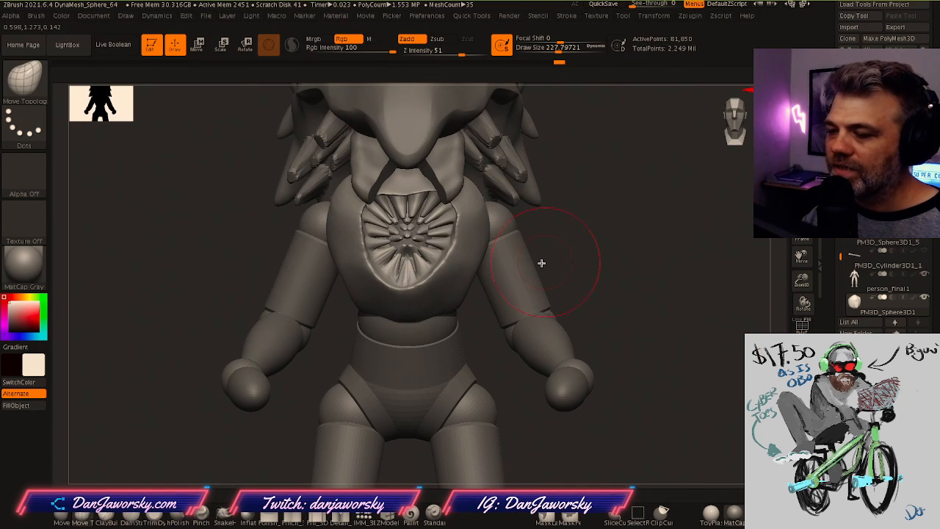
key(space)
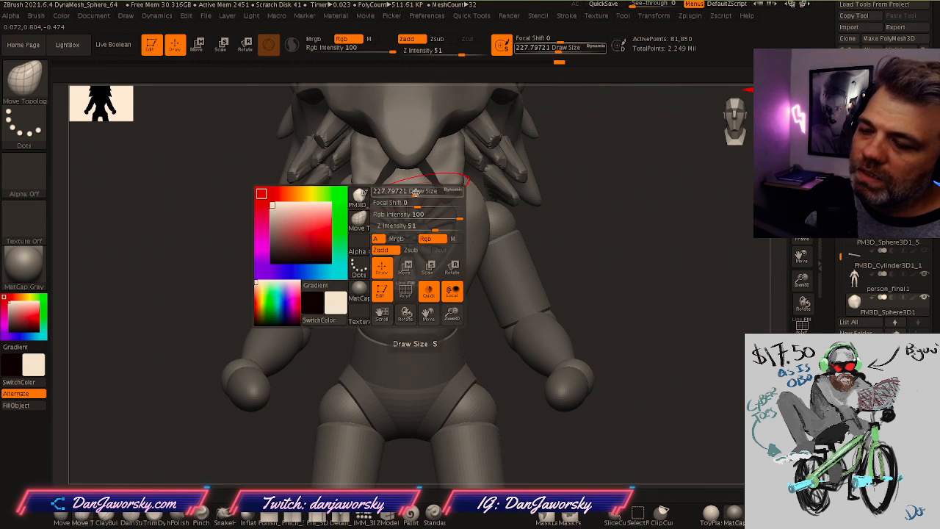
mouse_move(409, 180)
right_down()
mouse_move(418, 130)
mouse_move(419, 142)
mouse_move(431, 130)
mouse_move(410, 175)
mouse_move(384, 189)
mouse_move(397, 219)
right_up()
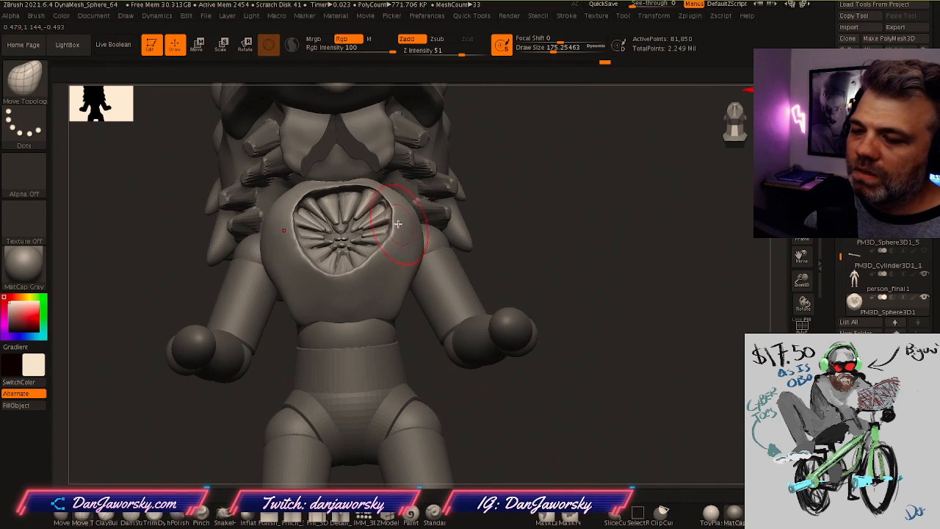
mouse_move(377, 271)
right_down()
mouse_move(388, 289)
mouse_move(399, 277)
mouse_move(373, 279)
mouse_move(373, 288)
mouse_move(407, 264)
mouse_move(401, 248)
mouse_move(474, 254)
mouse_move(563, 311)
mouse_move(537, 311)
mouse_move(564, 239)
right_up()
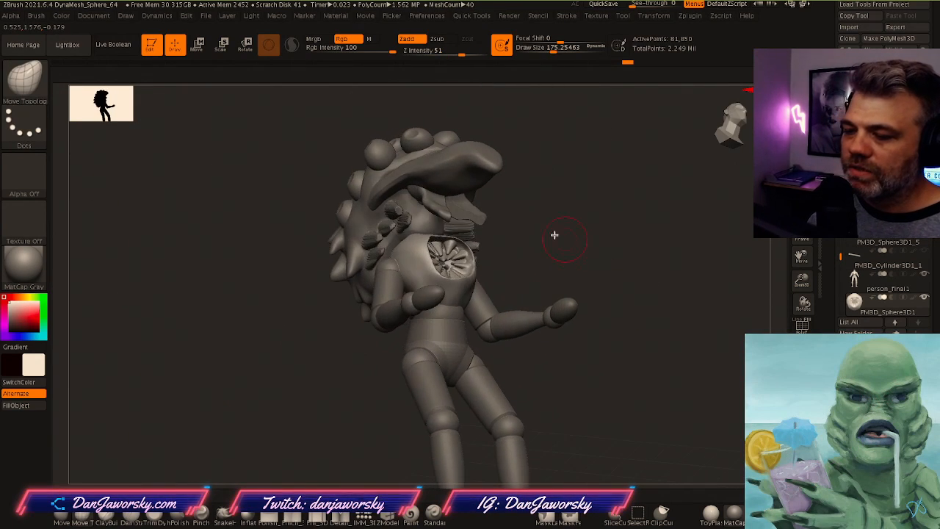
right_drag(447, 234, 433, 221)
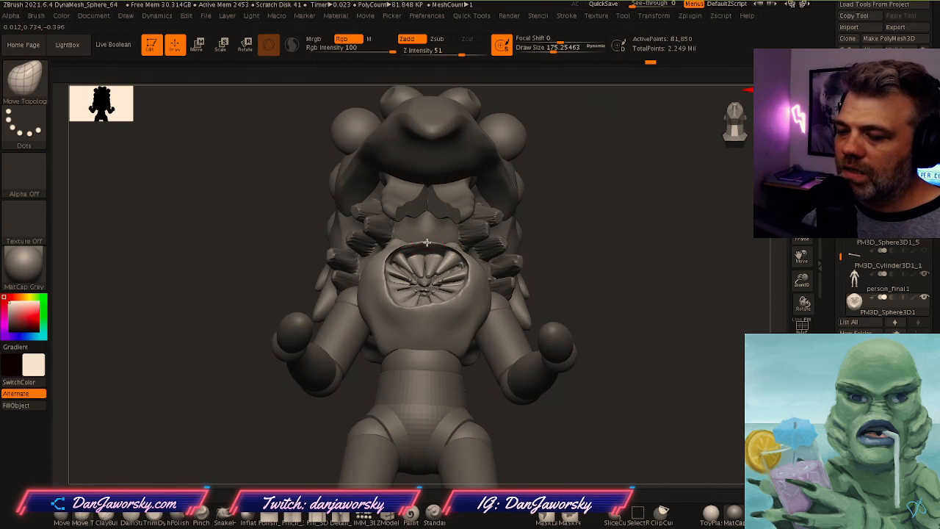
right_drag(384, 255, 378, 299)
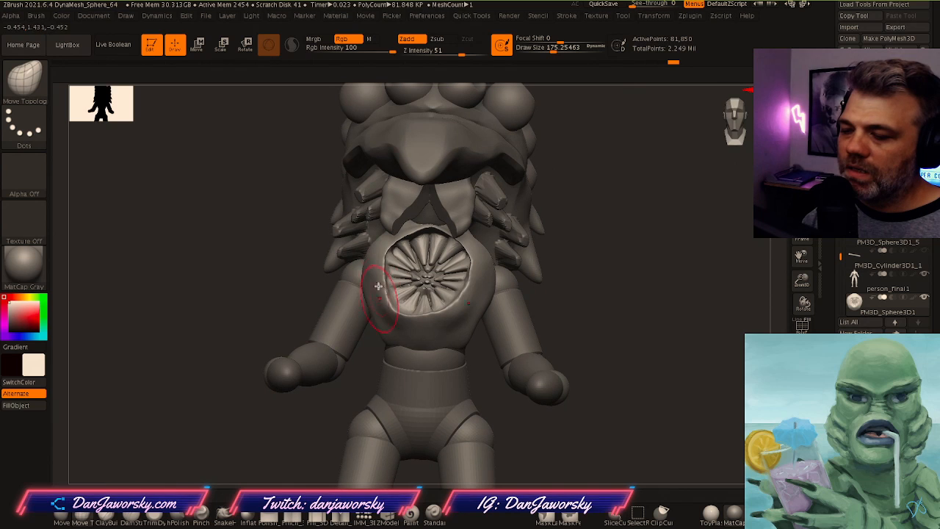
Adjust the sides of the chest form between the arms with Move Topological at draw size 239.14
right_click(374, 279)
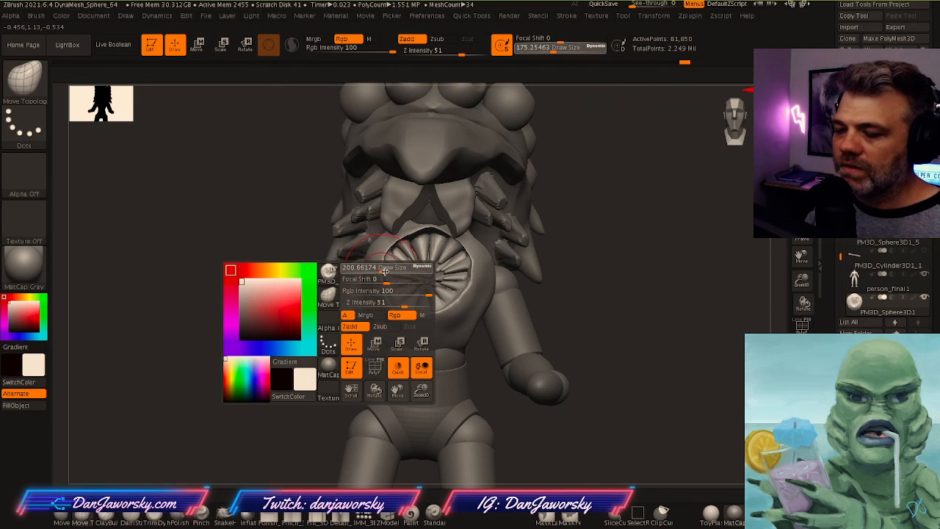
drag(382, 271, 484, 272)
right_drag(492, 259, 479, 262)
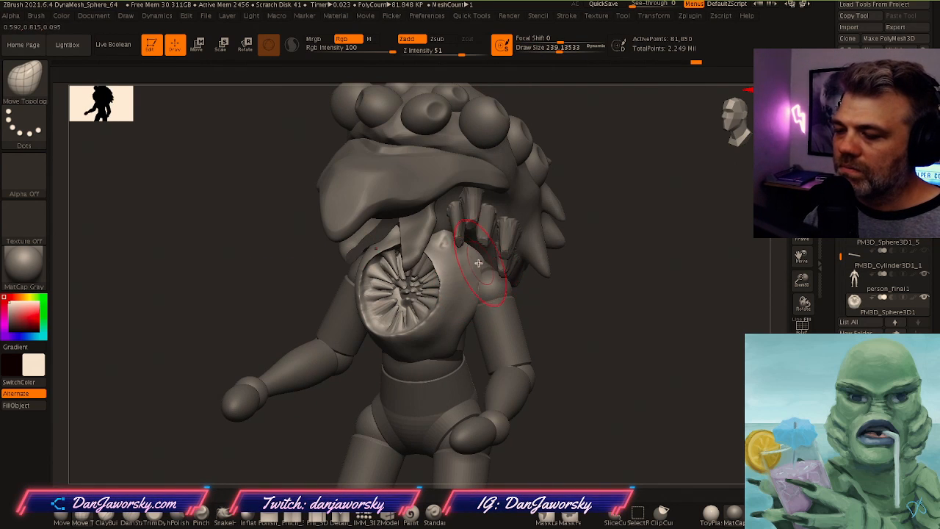
mouse_move(450, 235)
right_down()
mouse_move(434, 213)
mouse_move(485, 323)
mouse_move(518, 337)
mouse_move(554, 323)
mouse_move(511, 320)
right_up()
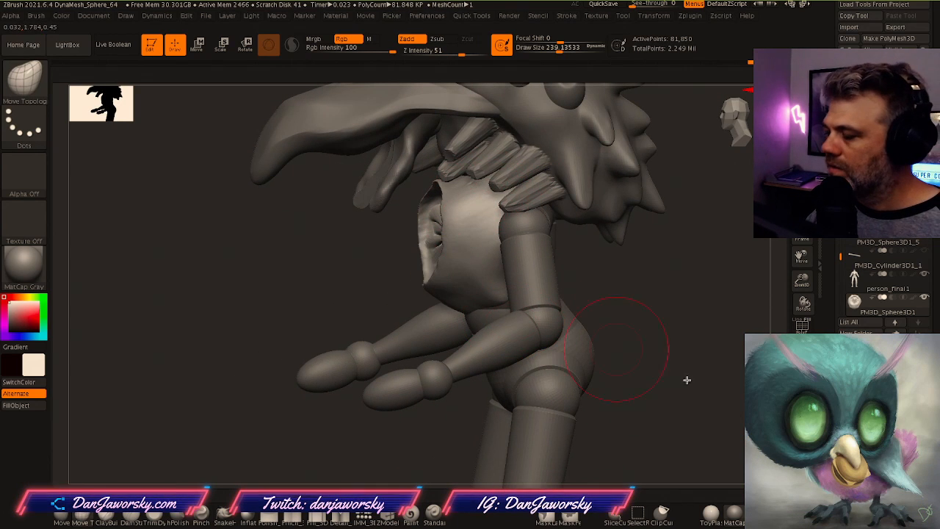
click(668, 341)
Isolate the chest form, build up its upper surface with ClayBuildup at draw size 195.44, and smooth it
mouse_move(523, 288)
ctrl+right_down()
mouse_move(541, 274)
mouse_move(571, 277)
mouse_move(539, 323)
mouse_move(553, 272)
mouse_move(596, 271)
mouse_move(545, 314)
ctrl+right_up()
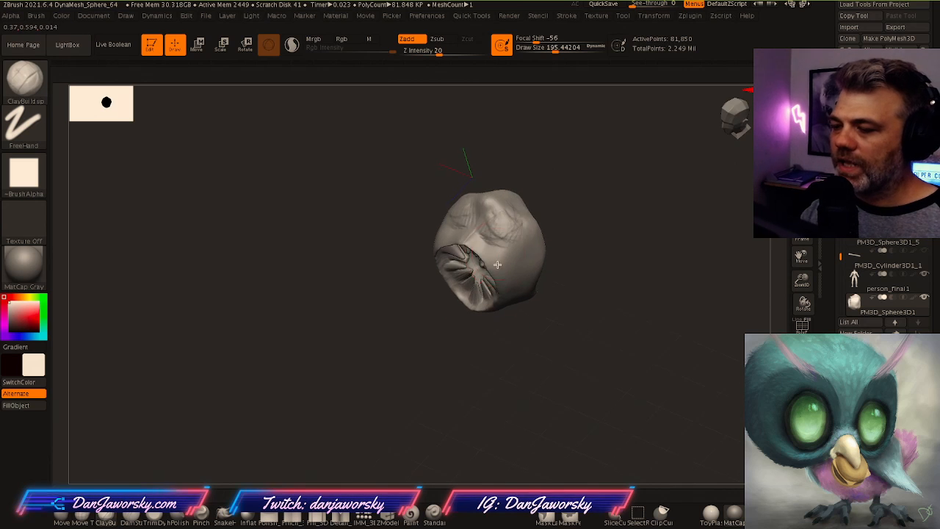
mouse_move(524, 252)
shift+right_down()
mouse_move(615, 281)
mouse_move(619, 264)
shift+right_up()
mouse_move(476, 276)
right_down()
mouse_move(434, 346)
mouse_move(439, 312)
right_up()
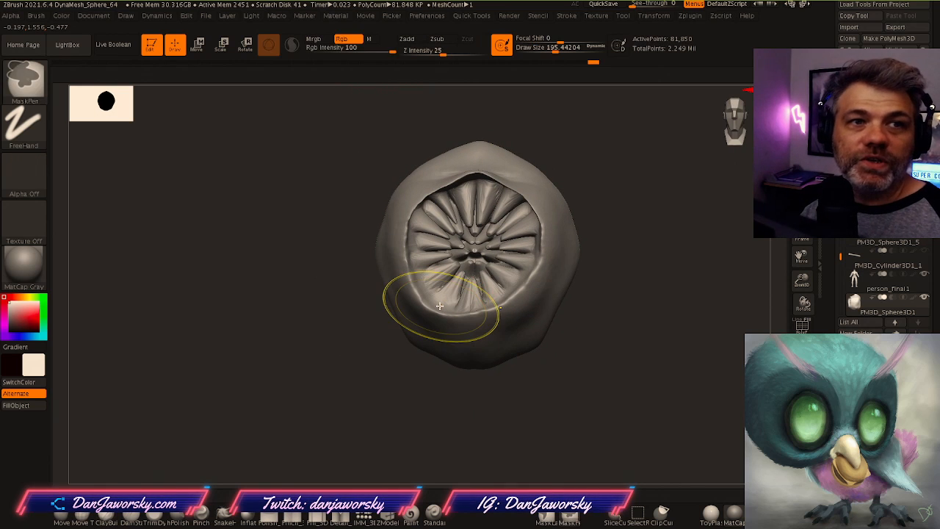
mouse_move(467, 219)
ctrl+right_down()
mouse_move(589, 313)
mouse_move(594, 327)
mouse_move(608, 293)
ctrl+right_up()
mouse_move(520, 177)
right_down()
mouse_move(488, 136)
mouse_move(493, 239)
mouse_move(474, 170)
mouse_move(495, 186)
right_up()
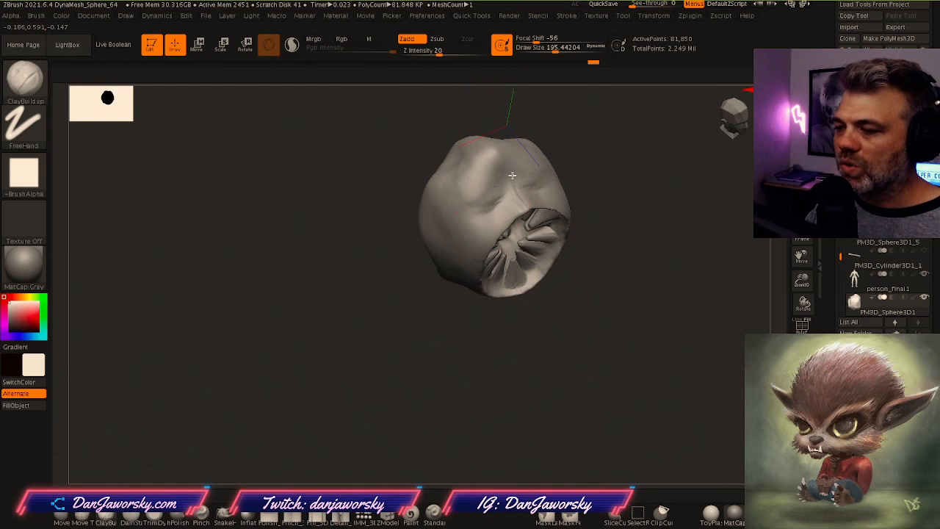
shift+drag(518, 200, 516, 179)
right_drag(515, 178, 504, 166)
Show the whole creature again around the chest form
ctrl+right_drag(587, 253, 581, 310)
click(802, 374)
right_drag(582, 310, 570, 293)
mouse_move(570, 293)
ctrl+right_down()
mouse_move(632, 298)
mouse_move(575, 297)
mouse_move(624, 306)
mouse_move(558, 306)
mouse_move(546, 310)
mouse_move(559, 318)
mouse_move(541, 320)
ctrl+right_up()
click(802, 378)
shift+right_drag(619, 353, 640, 337)
click(802, 378)
right_drag(679, 367, 644, 362)
Try to move the chest form forward beneath the beak with the gizmo
key(w)
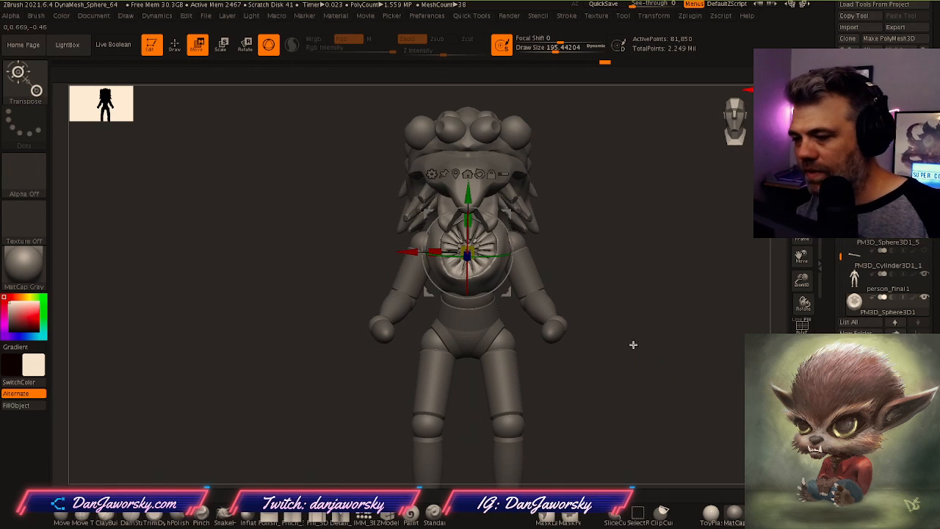
right_drag(478, 143, 558, 213)
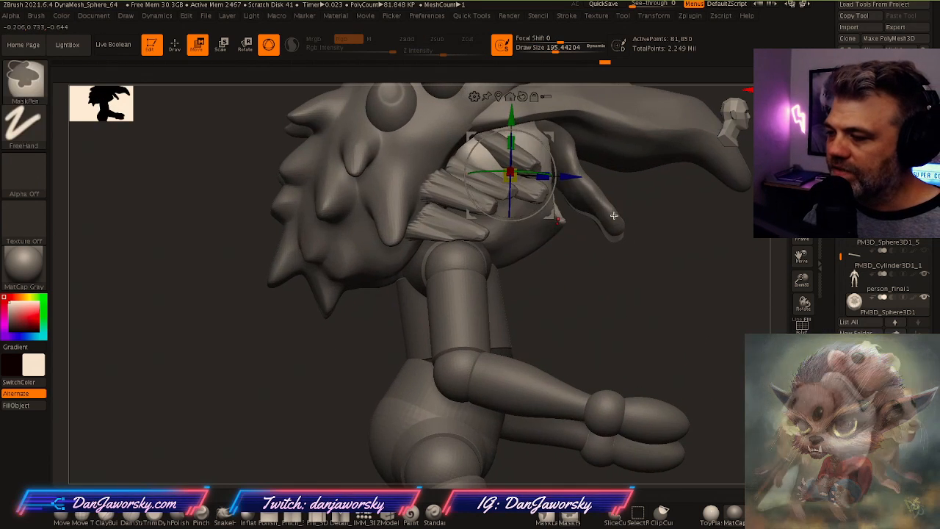
drag(571, 177, 642, 176)
right_drag(679, 261, 669, 270)
ctrl+right_drag(669, 270, 628, 286)
right_drag(561, 197, 536, 194)
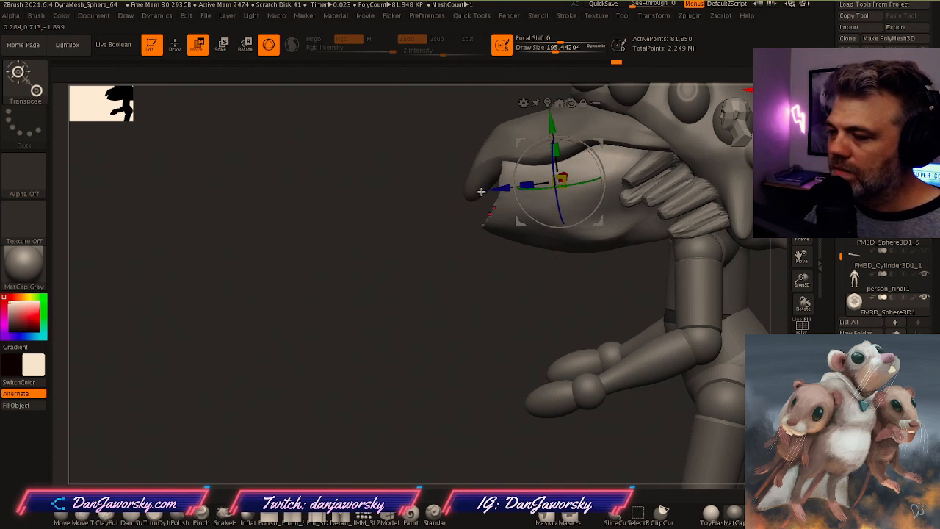
Try to enlarge and reposition the chest form so it becomes a huge opening covering the torso
right_drag(518, 186, 580, 201)
ctrl+right_drag(580, 202, 656, 208)
drag(677, 184, 649, 179)
right_drag(638, 197, 564, 243)
drag(650, 198, 755, 207)
ctrl+right_drag(758, 217, 551, 298)
right_drag(482, 228, 564, 335)
right_drag(510, 326, 541, 308)
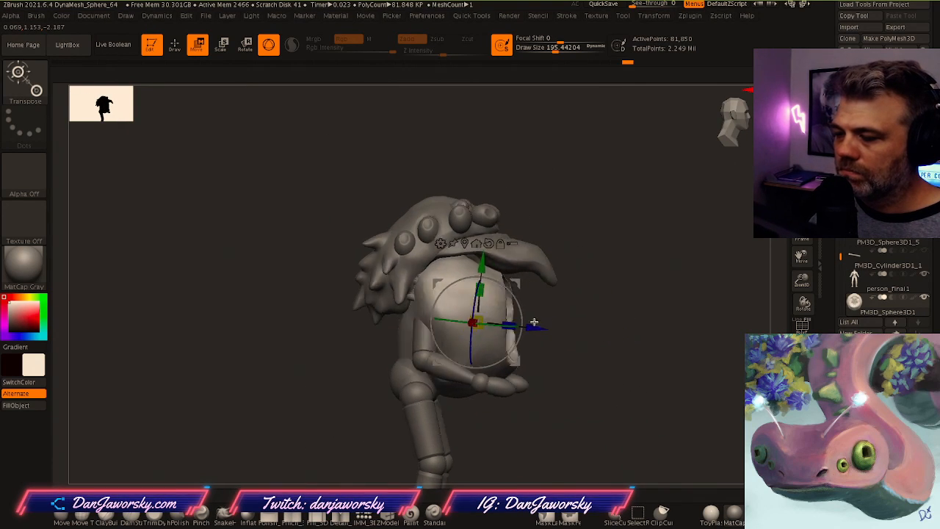
mouse_move(517, 303)
ctrl+right_down()
mouse_move(579, 323)
mouse_move(562, 274)
mouse_move(643, 274)
mouse_move(590, 279)
mouse_move(596, 306)
mouse_move(549, 290)
mouse_move(617, 290)
ctrl+right_up()
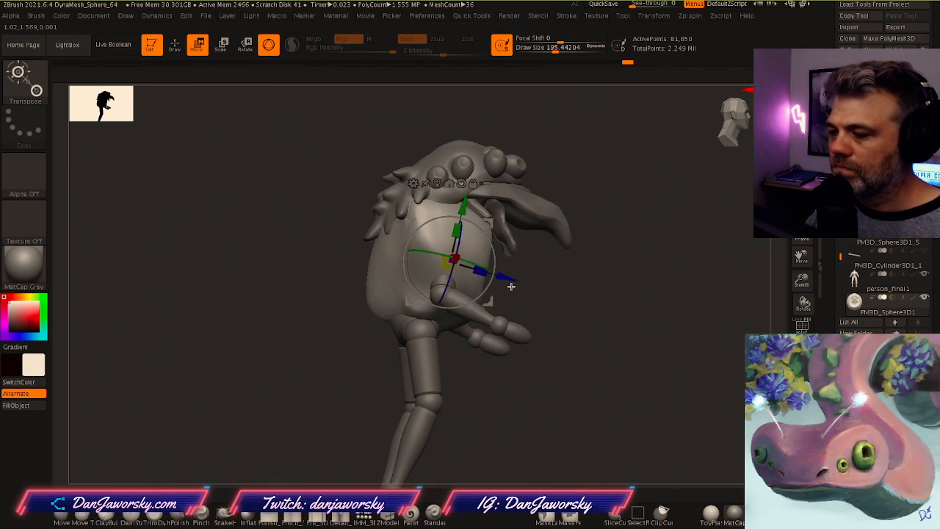
right_drag(467, 285, 526, 294)
mouse_move(595, 299)
right_down()
mouse_move(597, 233)
mouse_move(628, 287)
mouse_move(558, 331)
mouse_move(581, 365)
mouse_move(560, 282)
mouse_move(574, 311)
mouse_move(624, 312)
right_up()
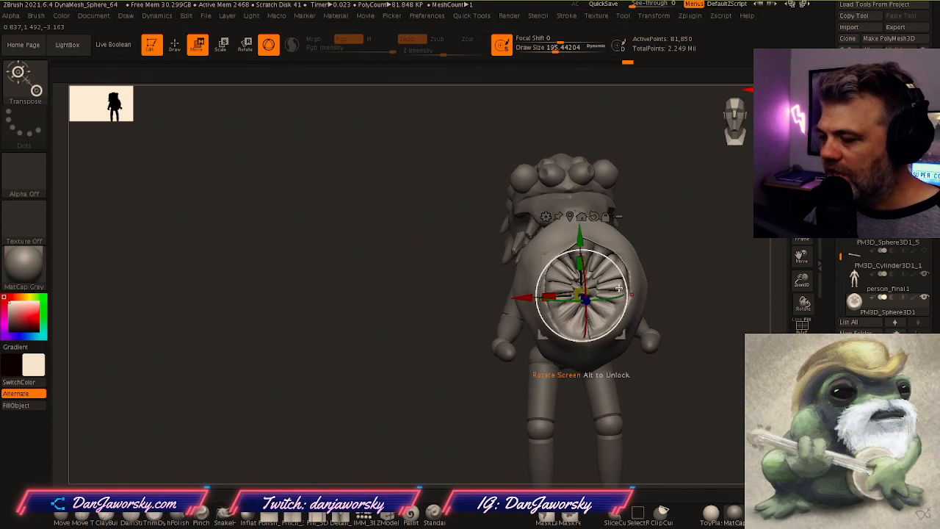
Try to shrink the chest form to a small round mouth and raise it towards the throat
drag(581, 295, 577, 338)
ctrl+right_drag(578, 339, 624, 310)
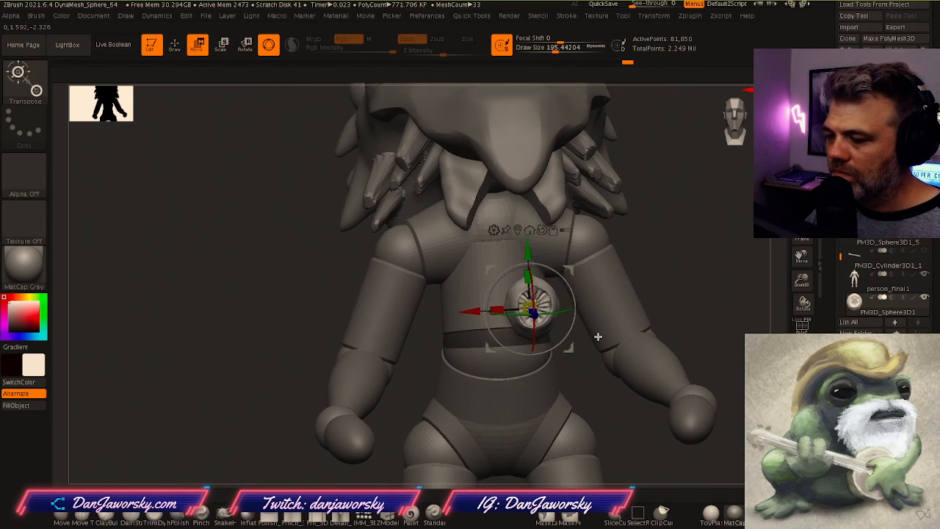
right_drag(597, 351, 587, 308)
right_drag(539, 285, 569, 307)
drag(545, 248, 528, 167)
drag(542, 223, 552, 208)
right_drag(551, 208, 584, 214)
drag(469, 235, 276, 186)
Try to rotate, position and scale the small round mouth between the throat strands beneath the beak
right_drag(446, 285, 470, 288)
drag(384, 161, 391, 133)
right_drag(393, 133, 420, 134)
drag(380, 257, 373, 286)
right_drag(373, 286, 476, 335)
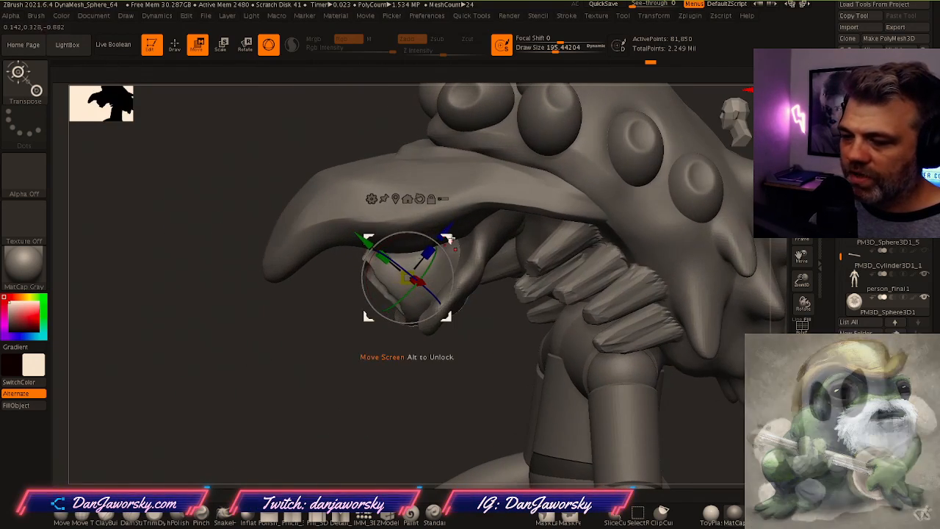
drag(446, 239, 446, 225)
right_drag(449, 214, 495, 208)
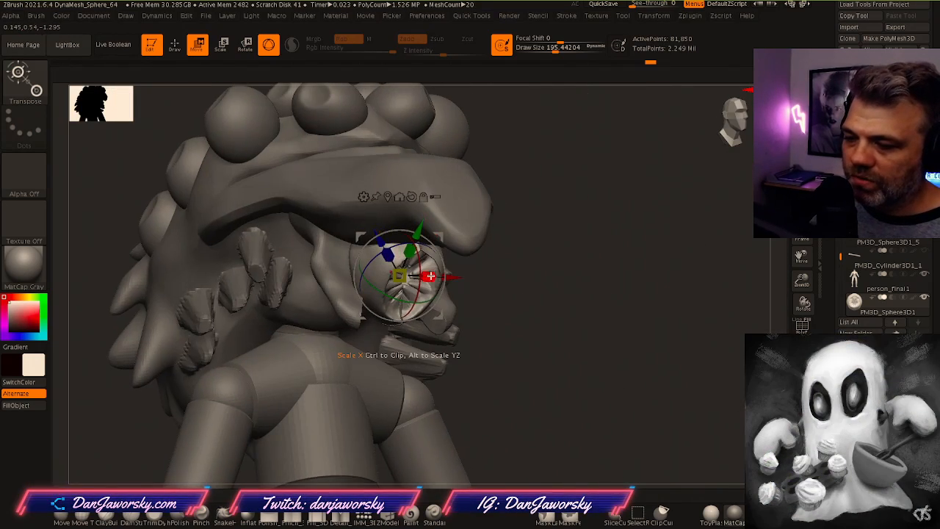
right_drag(440, 239, 477, 254)
right_drag(353, 226, 457, 260)
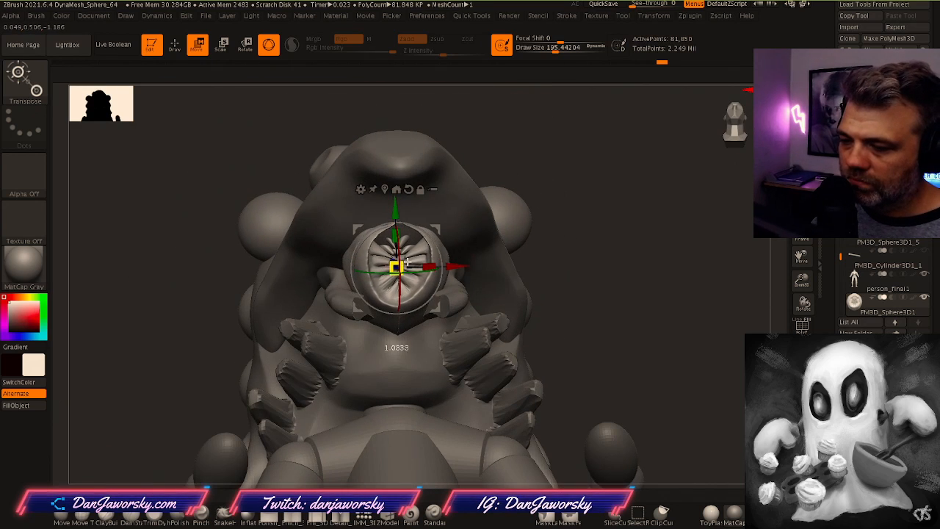
Undo the gizmo moves, rotations and scaling until the chest form is back on the torso
mouse_move(644, 319)
right_down()
mouse_move(634, 346)
mouse_move(631, 331)
mouse_move(602, 332)
mouse_move(642, 308)
mouse_move(619, 292)
mouse_move(668, 282)
mouse_move(649, 237)
mouse_move(619, 300)
mouse_move(639, 224)
right_up()
key(q)
key(ctrl+z)
key(ctrl+z)
key(ctrl+z)
key(ctrl+z)
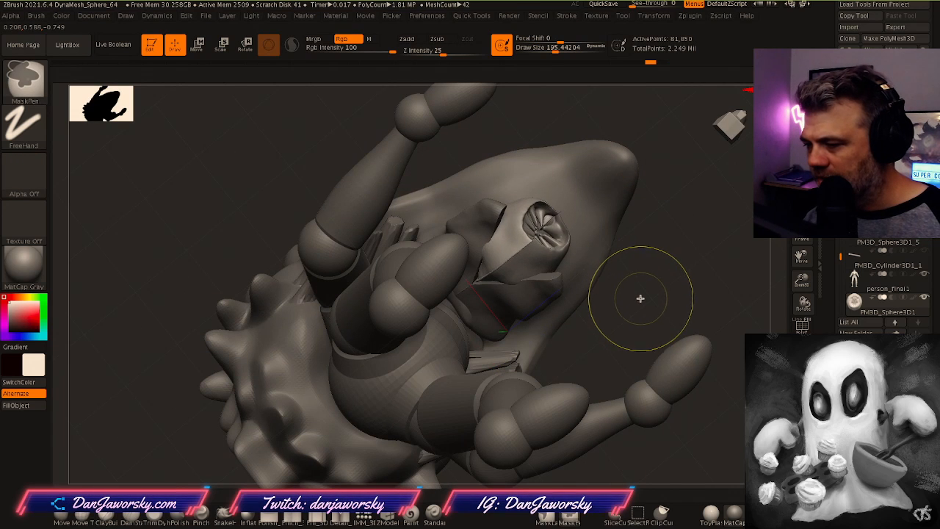
right_drag(638, 298, 609, 335)
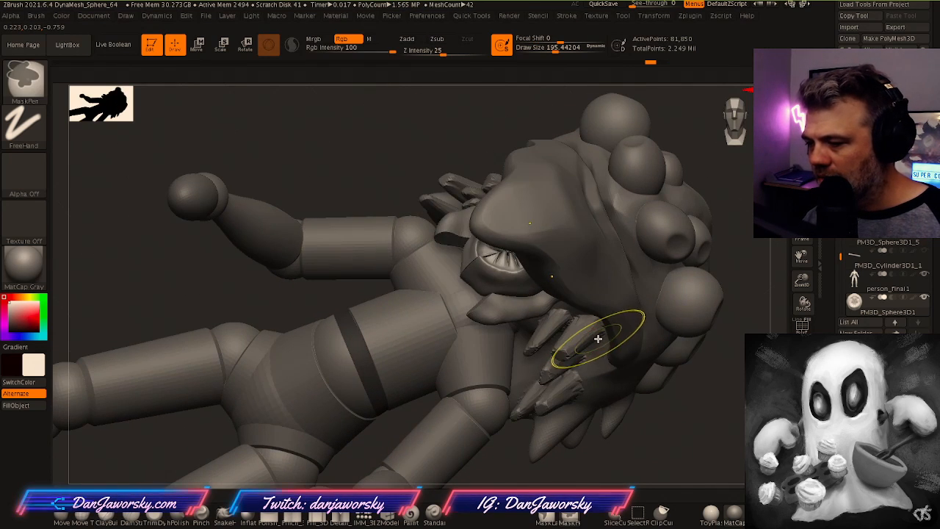
key(ctrl+z)
key(ctrl+z)
key(ctrl+z)
key(ctrl+z)
key(ctrl+z)
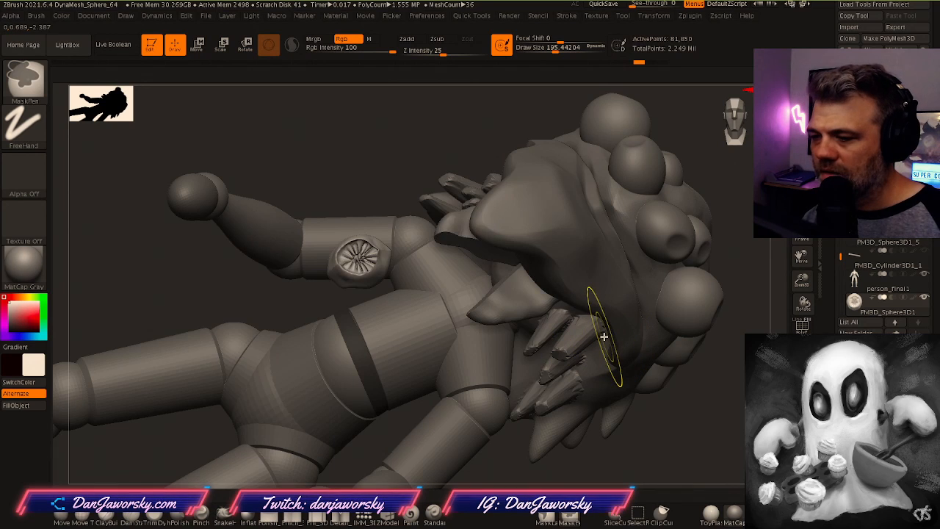
key(ctrl+z)
key(ctrl+z)
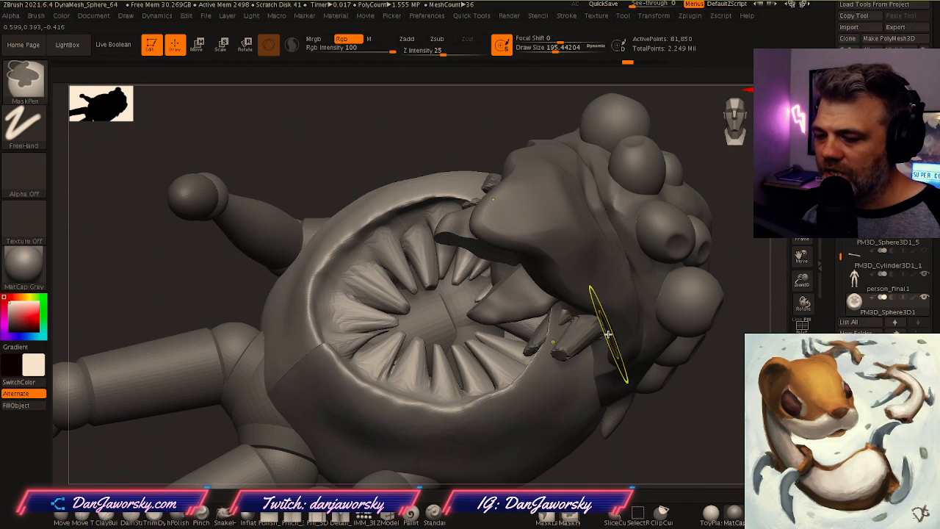
key(ctrl+z)
key(ctrl+z)
key(ctrl+z)
key(ctrl+z)
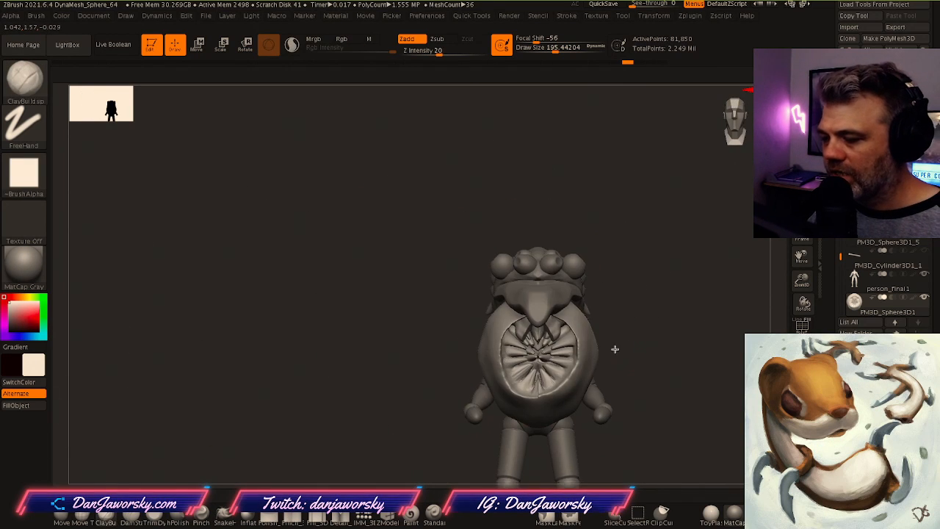
key(ctrl+z)
key(ctrl+z)
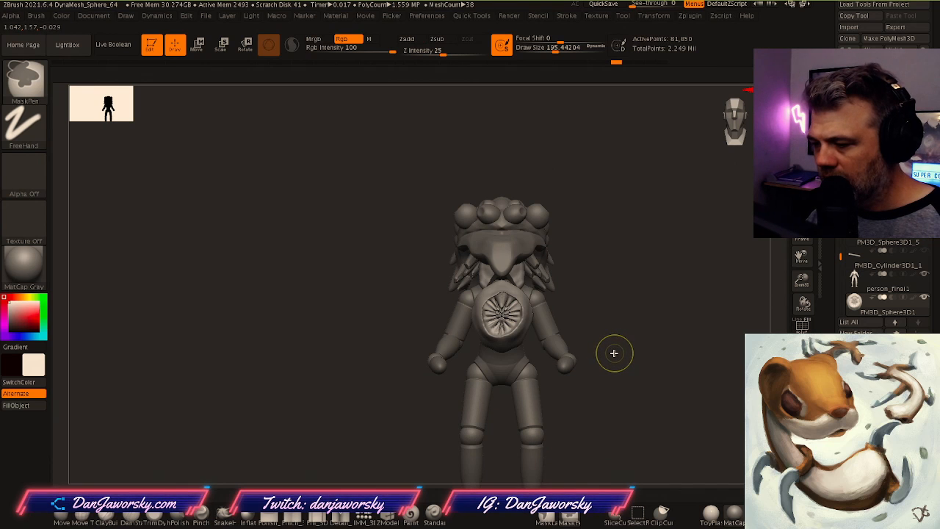
key(ctrl+z)
key(ctrl+z)
key(ctrl+z)
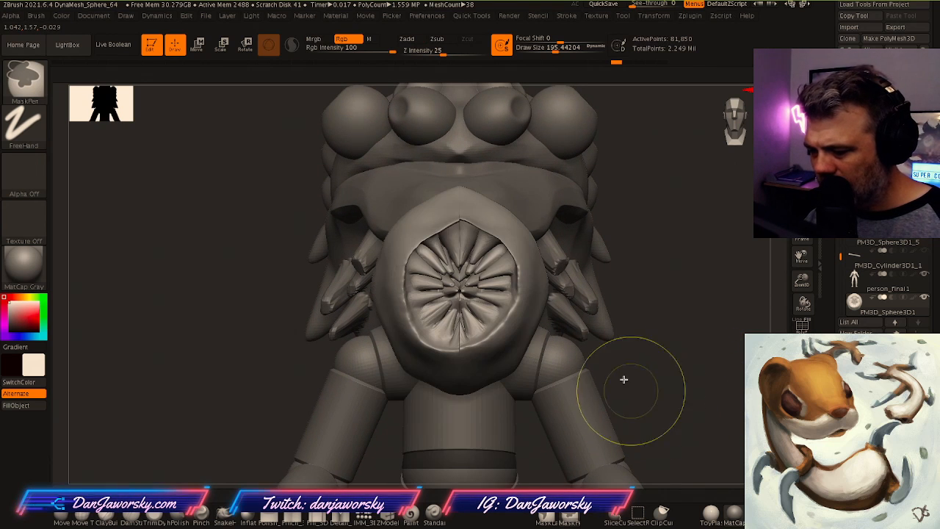
key(ctrl+z)
key(ctrl+z)
key(ctrl+z)
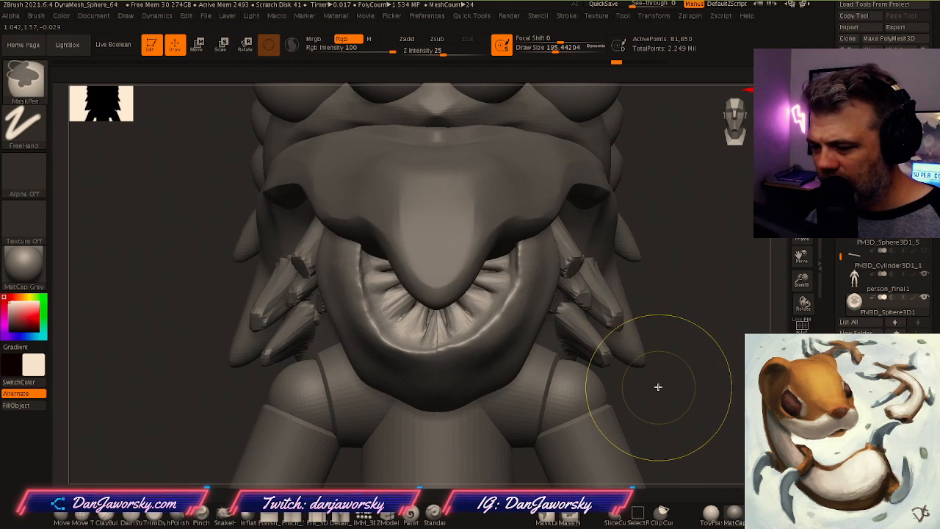
key(ctrl+z)
key(ctrl+z)
key(ctrl+z)
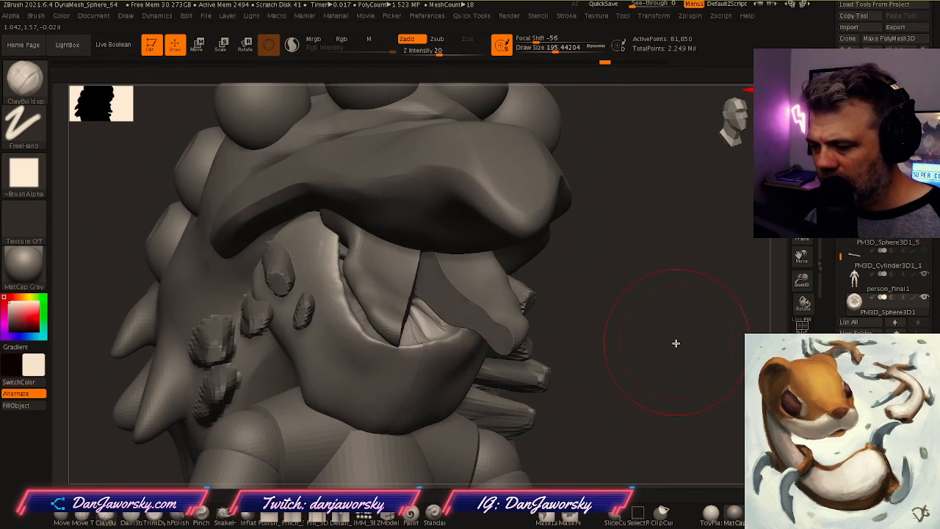
key(ctrl+z)
key(ctrl+z)
key(ctrl+z)
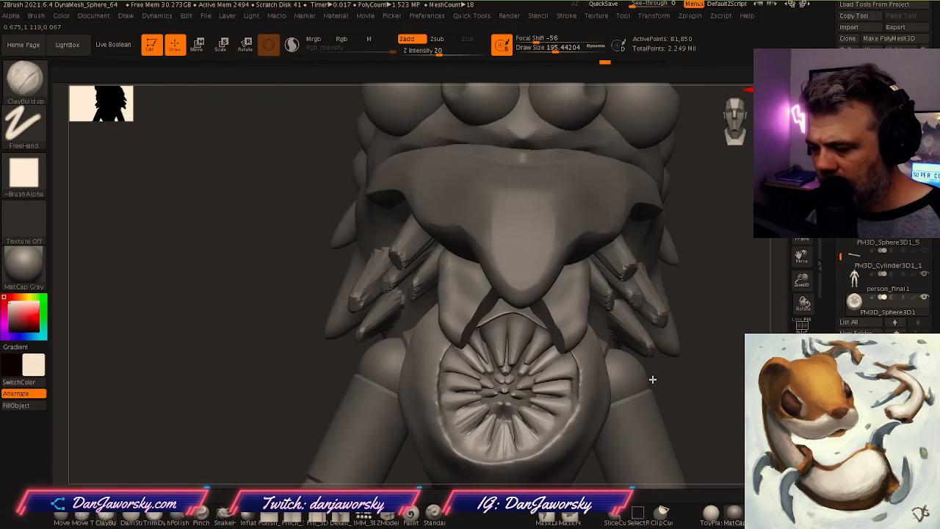
key(ctrl+z)
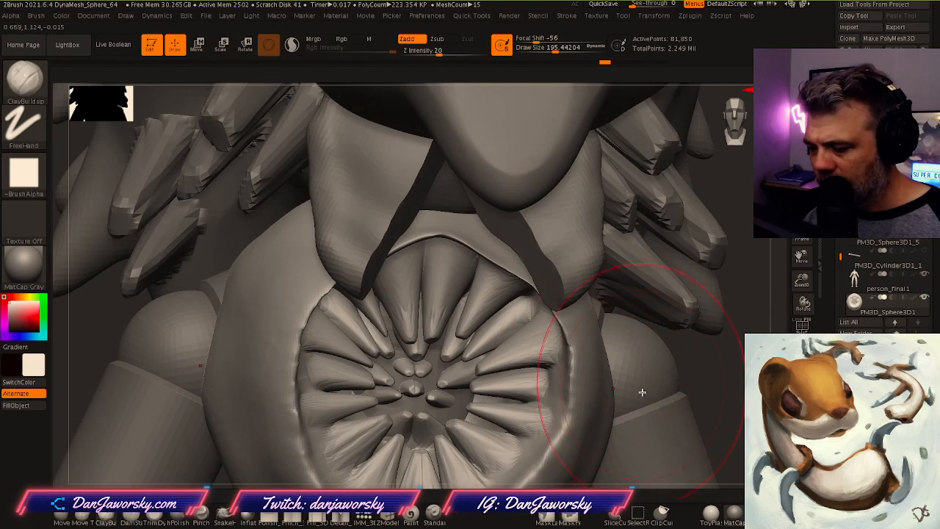
key(ctrl+z)
key(ctrl+z)
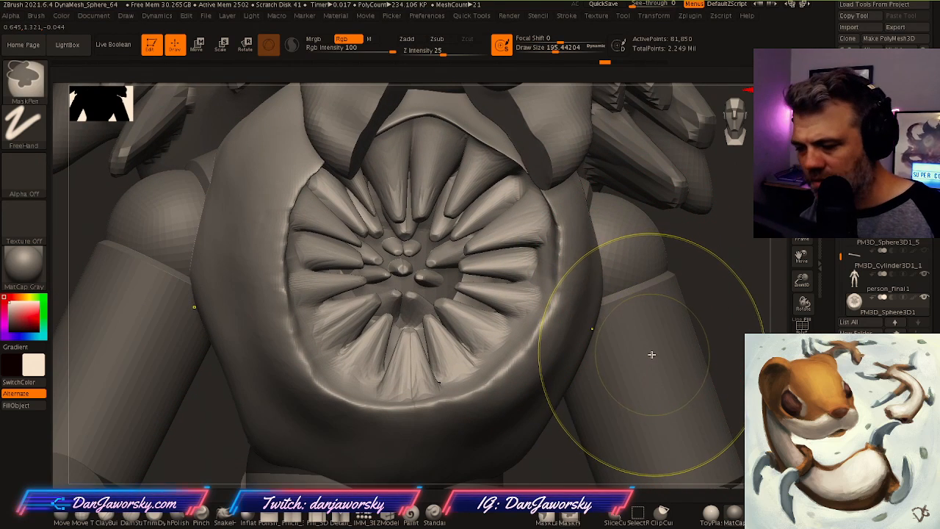
Subdivide the chest form twice and bring up the ZRemesher settings
key(ctrl+d)
key(ctrl+d)
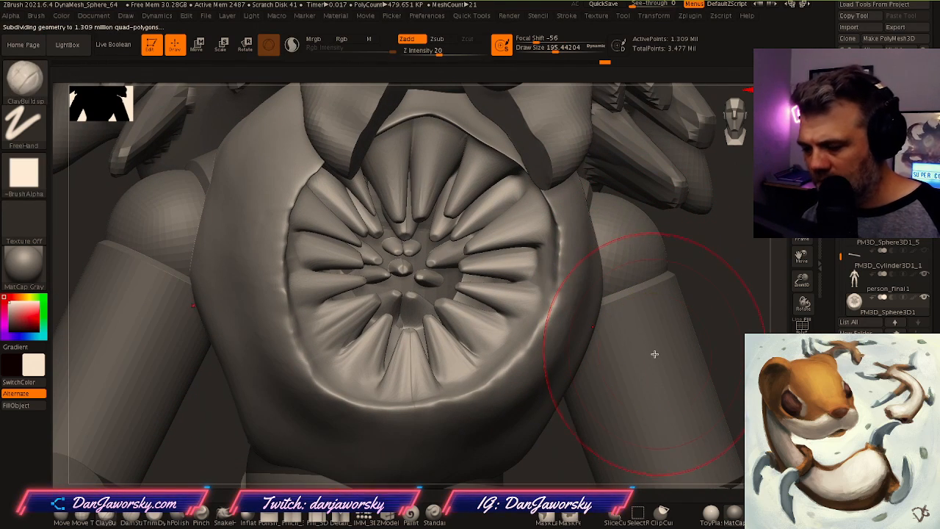
key(space)
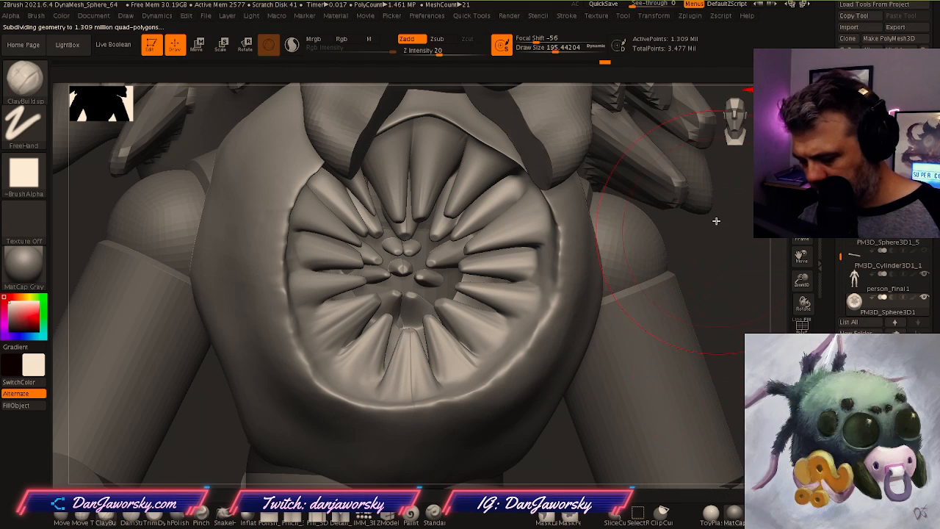
key(space)
scroll(724, 272, down, 4)
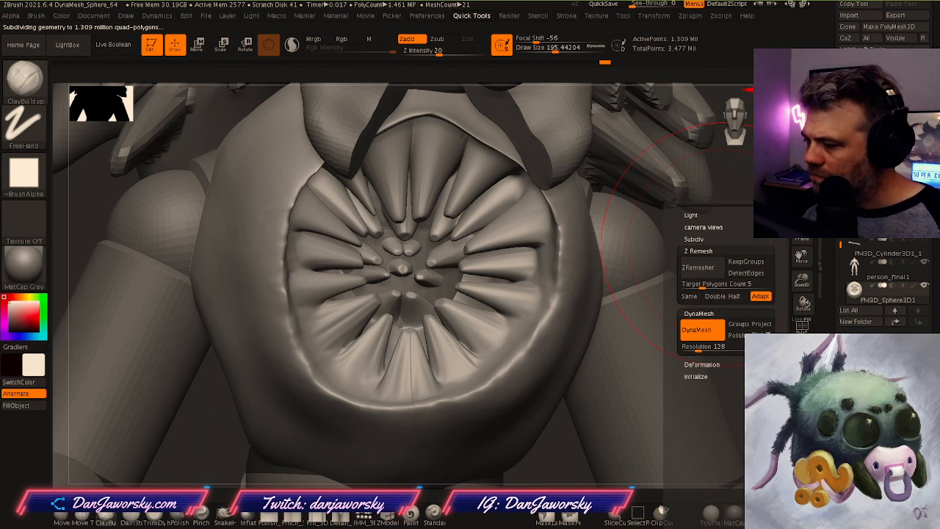
Try to remesh the chest form with ZRemesher at a target polygons count of 5, and undo it
click(710, 267)
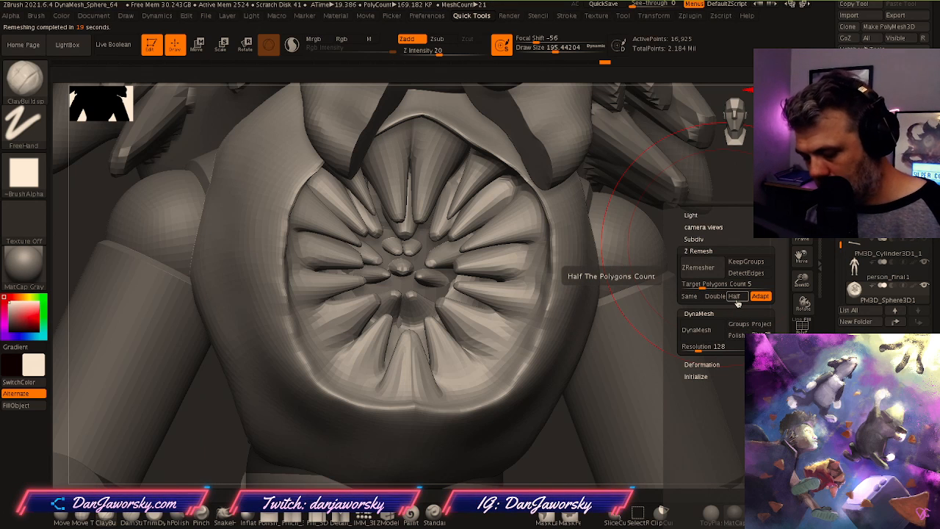
key(ctrl+z)
Remesh the chest form with ZRemesher at a target polygons count of 100, leaving Same off and Adapt on
click(691, 296)
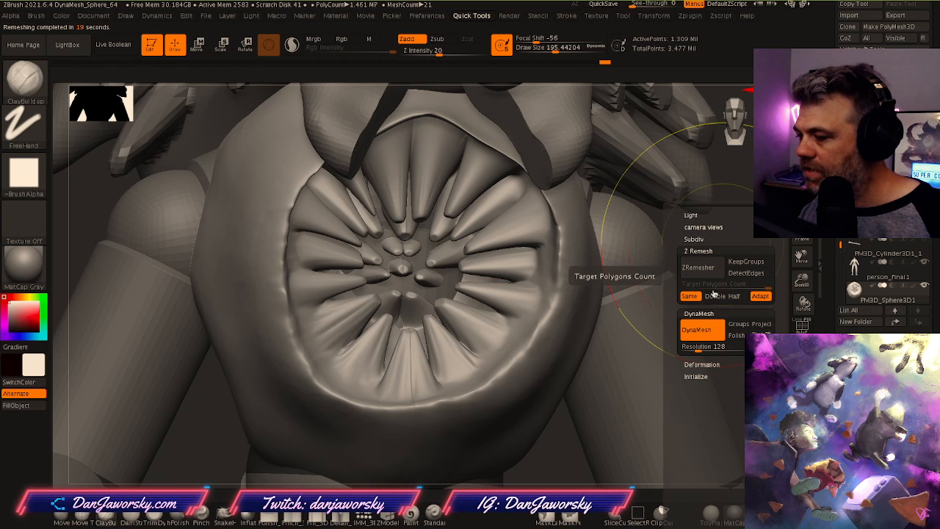
click(698, 300)
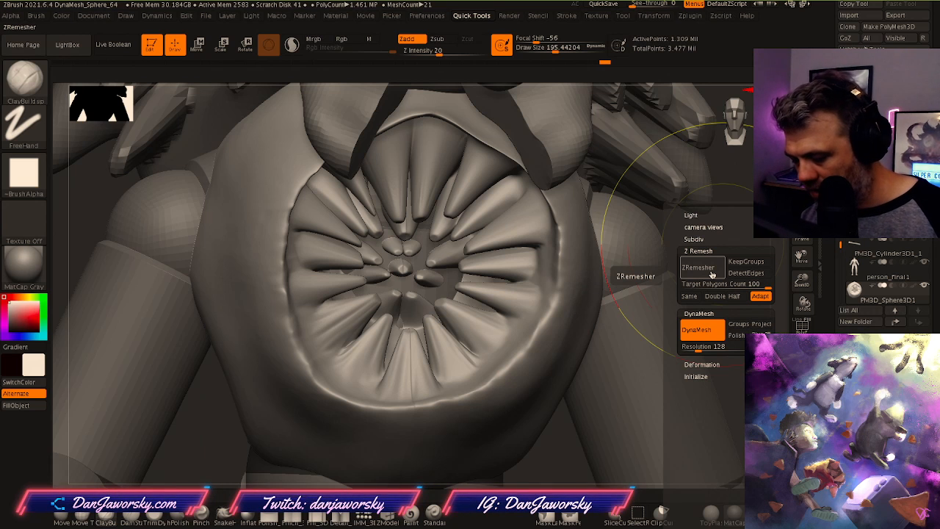
click(711, 273)
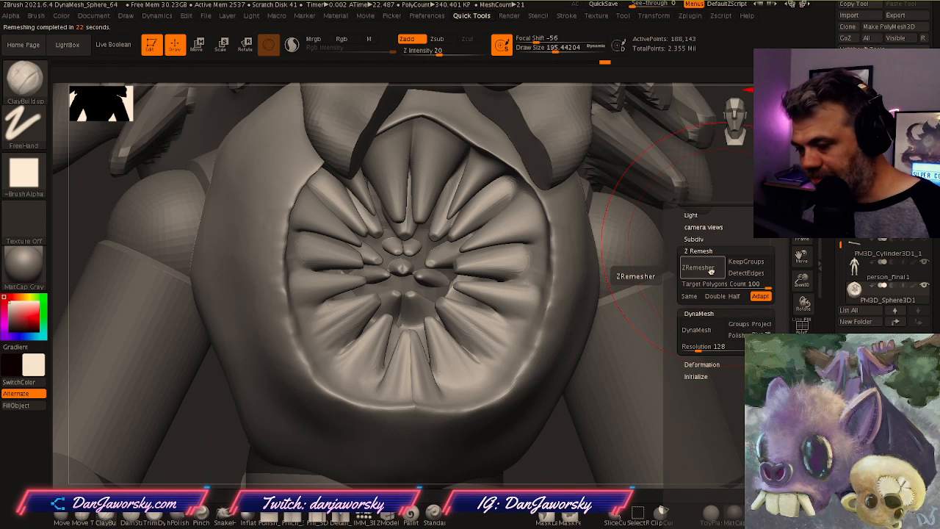
Undo the last remesh of the chest form and isolate that form from the other subtools
key(ctrl+z)
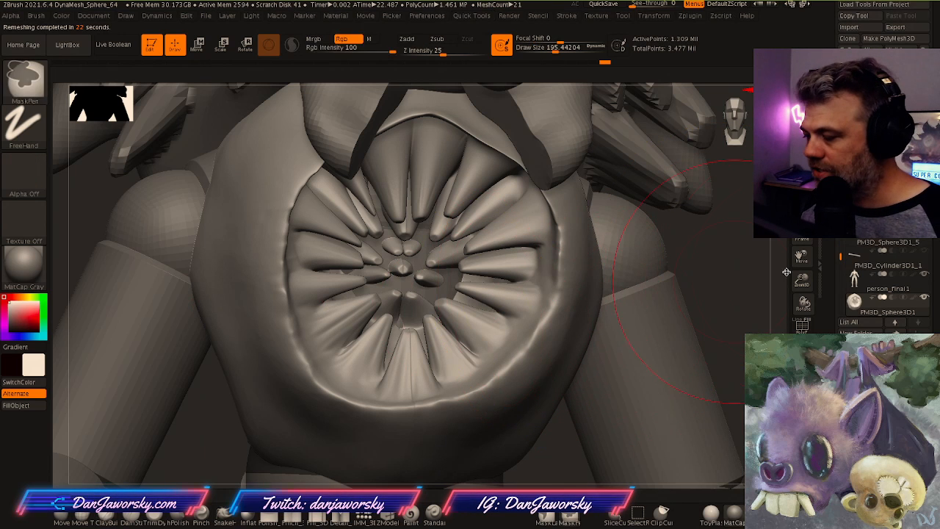
click(802, 376)
mouse_move(676, 311)
alt+mouse_down()
mouse_move(641, 263)
mouse_move(575, 254)
alt+mouse_up()
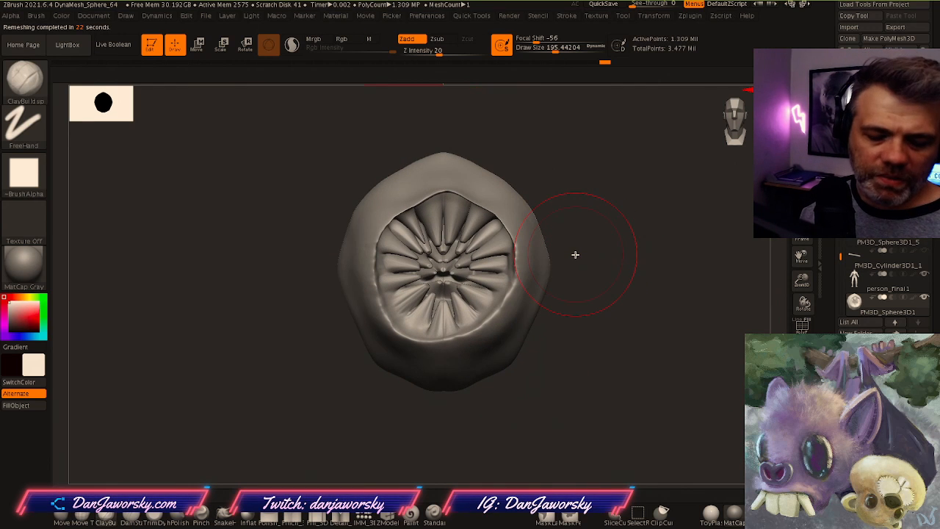
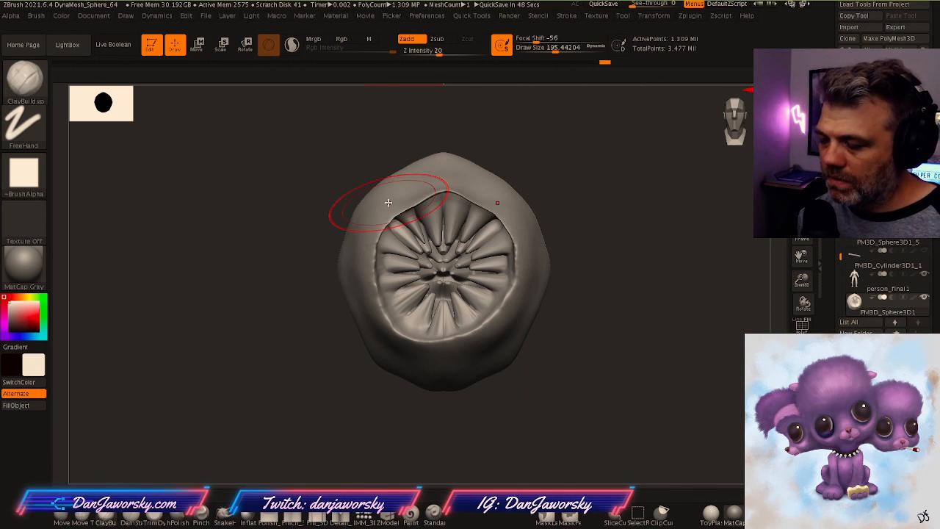
mouse_move(591, 357)
mouse_down()
mouse_move(600, 360)
mouse_move(577, 342)
mouse_move(619, 342)
mouse_move(629, 332)
mouse_up()
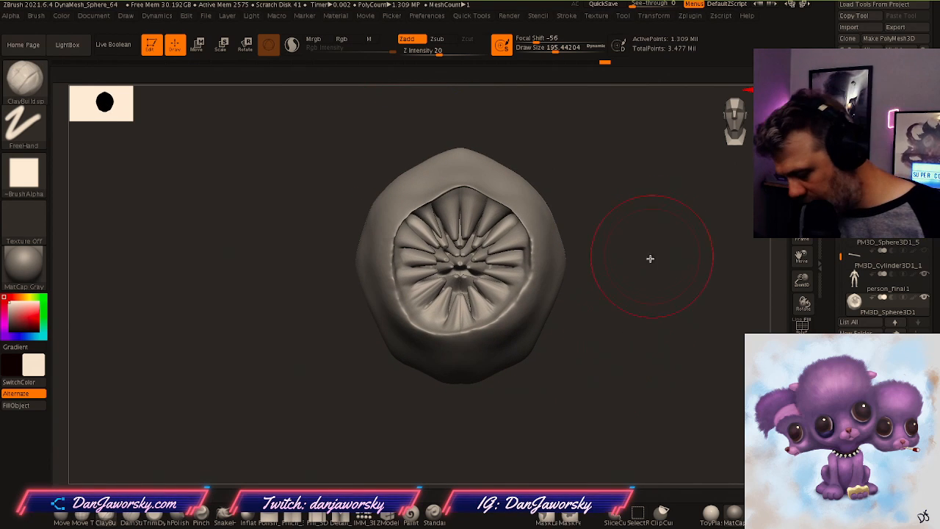
Remesh the isolated chest form with ZRemesher at a target polygons count of 100 and show the other subtools again
key(space)
drag(692, 380, 692, 213)
click(612, 231)
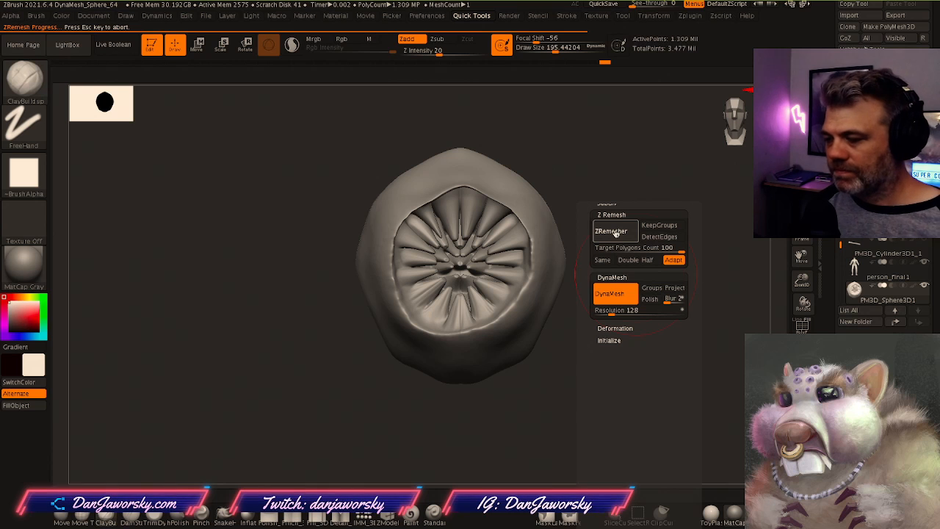
drag(636, 174, 641, 170)
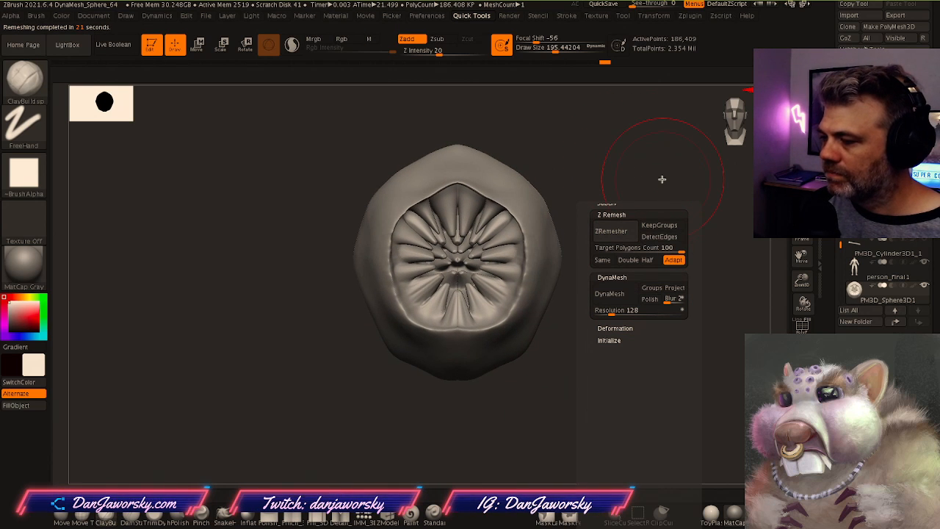
key(q)
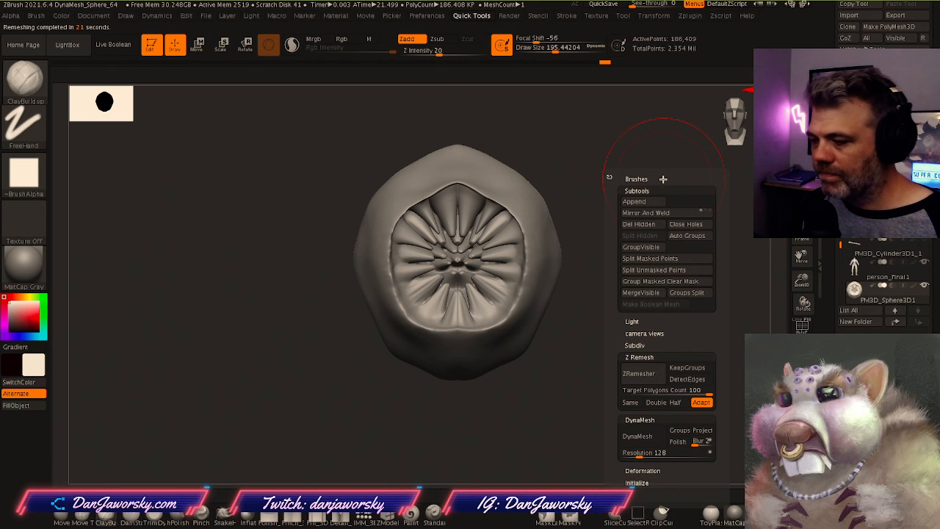
key(q)
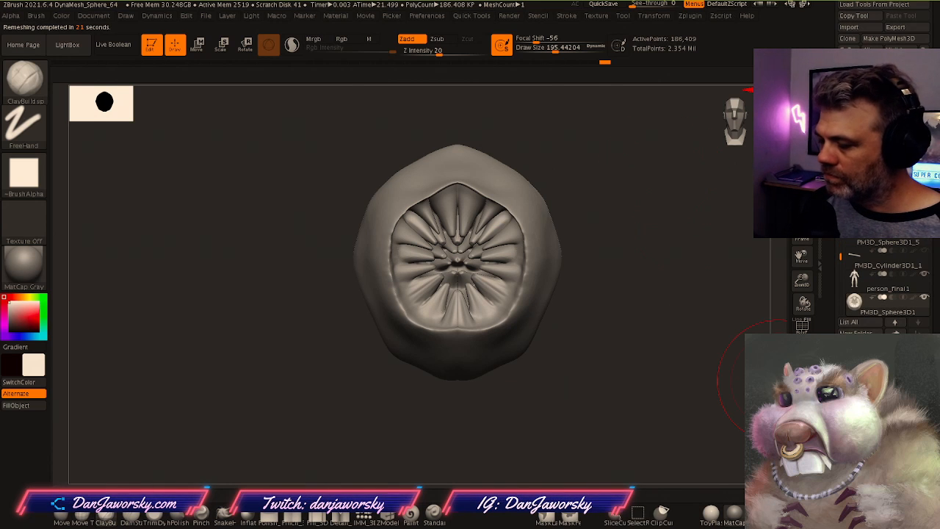
click(799, 381)
drag(633, 264, 644, 282)
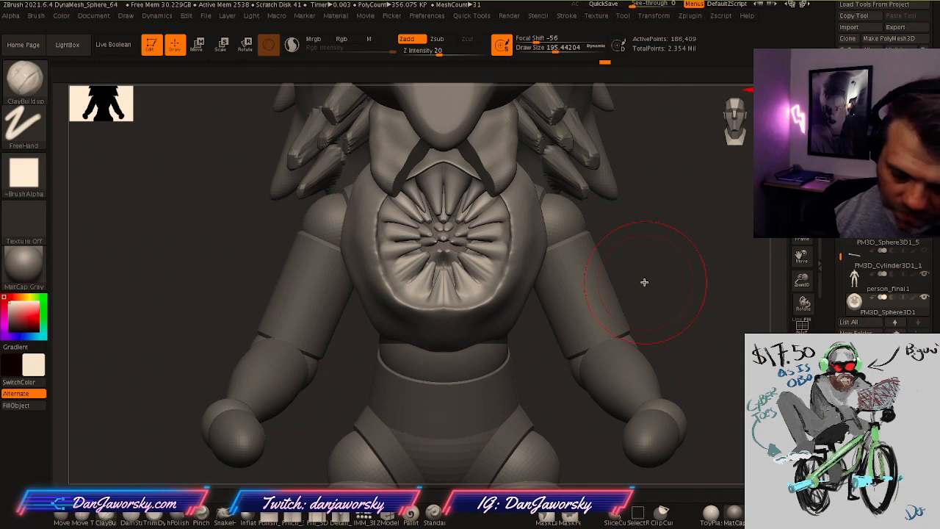
Move the chest form up and forward out of the torso, scaling it down to fit beneath the beak
key(w)
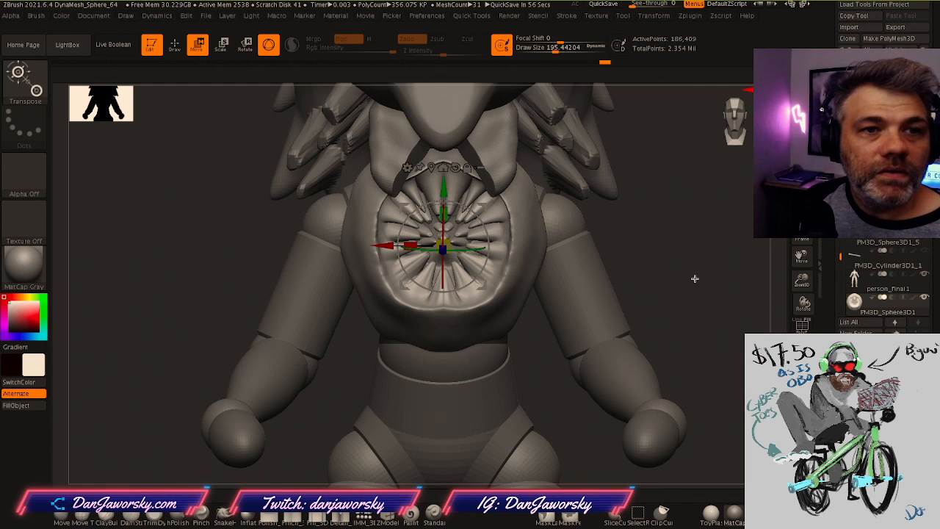
mouse_move(654, 268)
mouse_down()
mouse_move(646, 257)
mouse_move(663, 257)
mouse_up()
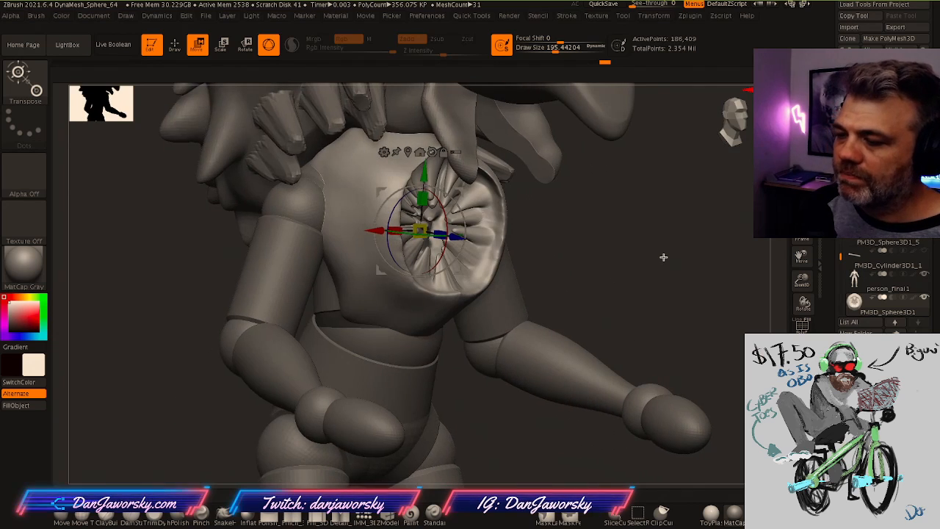
mouse_move(471, 240)
mouse_down()
mouse_move(524, 245)
mouse_move(540, 297)
mouse_move(470, 242)
mouse_up()
right_drag(446, 268, 568, 296)
drag(440, 153, 441, 75)
alt+right_drag(518, 280, 512, 464)
right_drag(513, 465, 424, 196)
drag(422, 191, 419, 130)
right_drag(418, 130, 608, 245)
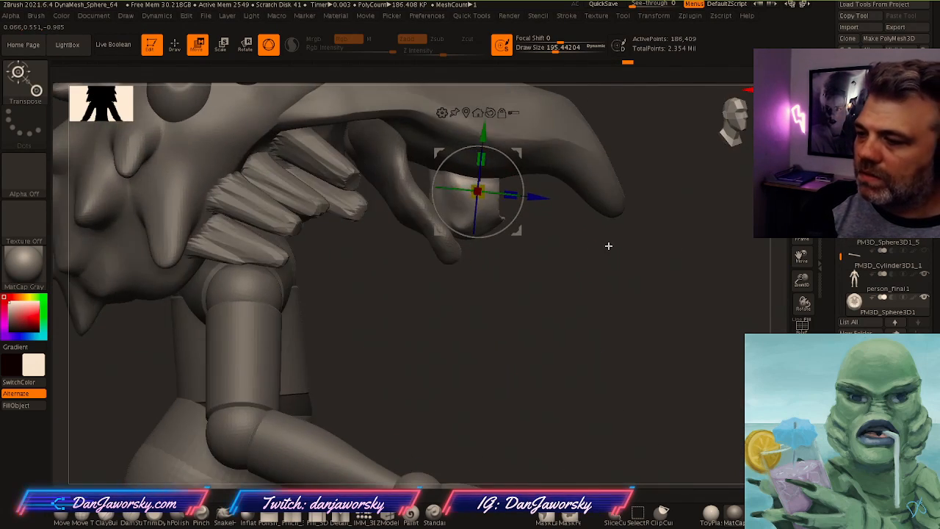
Rotate the small spiked form and shift it into place between the mandibles under the beak
right_drag(510, 222, 425, 272)
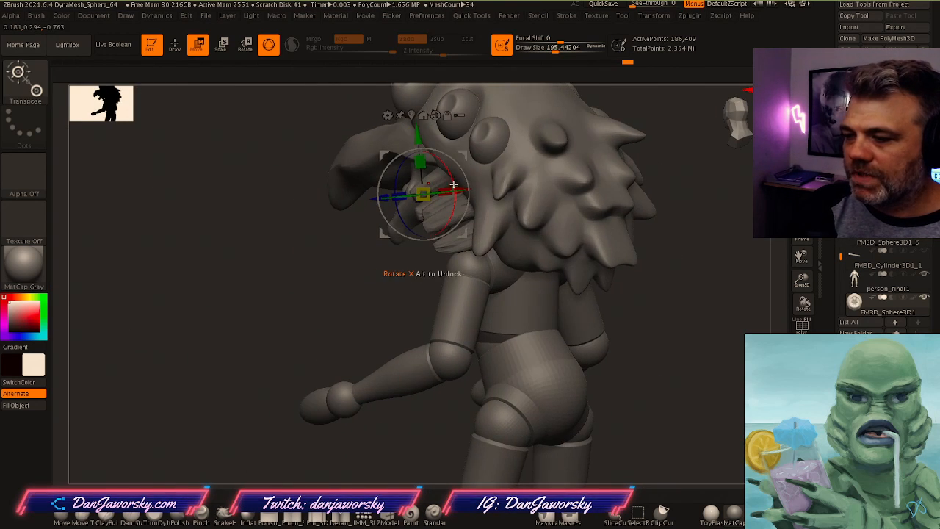
right_drag(444, 190, 478, 275)
mouse_move(439, 236)
right_down()
mouse_move(426, 229)
mouse_move(461, 203)
mouse_move(514, 206)
mouse_move(441, 215)
mouse_move(528, 197)
mouse_move(592, 296)
mouse_move(568, 325)
mouse_move(593, 333)
mouse_move(471, 316)
mouse_move(529, 323)
mouse_move(542, 295)
mouse_move(613, 291)
mouse_move(558, 306)
mouse_move(492, 285)
mouse_move(573, 342)
mouse_move(537, 310)
mouse_move(600, 314)
right_up()
key(q)
key(w)
drag(534, 288, 529, 284)
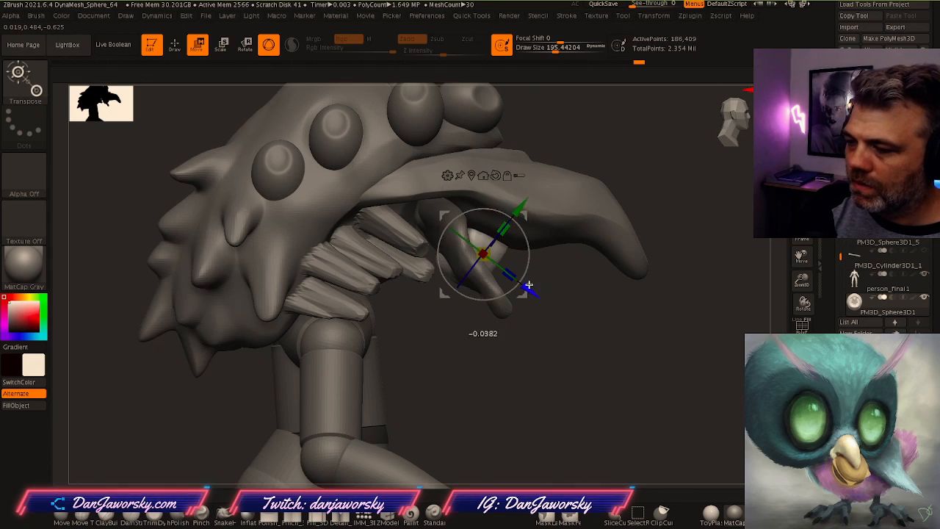
right_drag(517, 233, 530, 259)
mouse_move(532, 259)
mouse_down()
mouse_move(521, 254)
mouse_move(541, 262)
mouse_up()
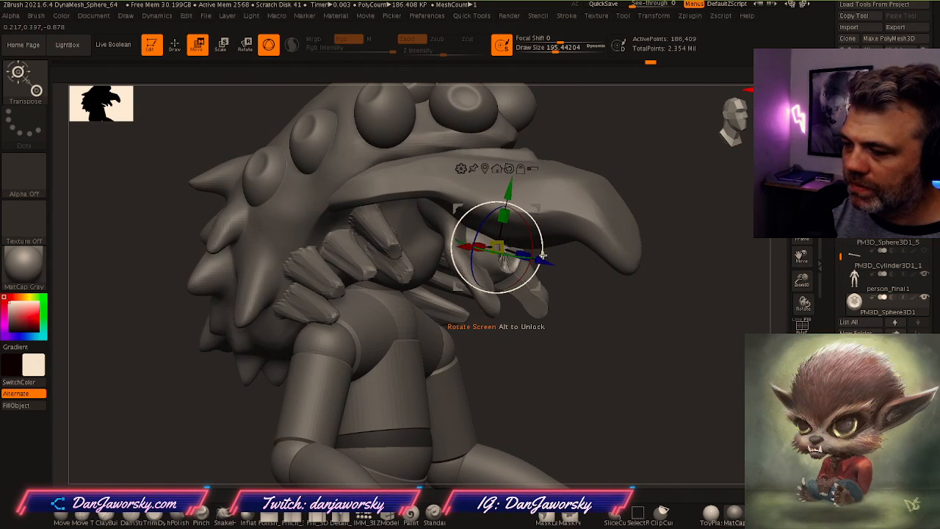
mouse_move(540, 258)
right_down()
mouse_move(625, 335)
mouse_move(537, 329)
mouse_move(476, 292)
mouse_move(514, 308)
mouse_move(621, 321)
mouse_move(553, 318)
mouse_move(509, 342)
mouse_move(594, 326)
mouse_move(552, 329)
mouse_move(746, 402)
right_up()
key(q)
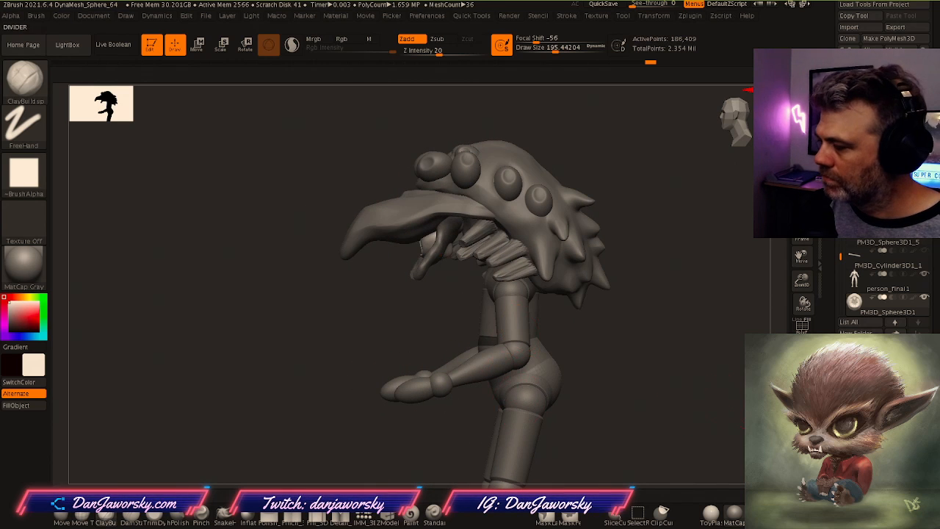
Select the mannequin body subtool and load person_final.ztl from the LightBox tool library
click(890, 282)
ctrl+right_drag(630, 352, 624, 375)
ctrl+right_drag(613, 417, 588, 353)
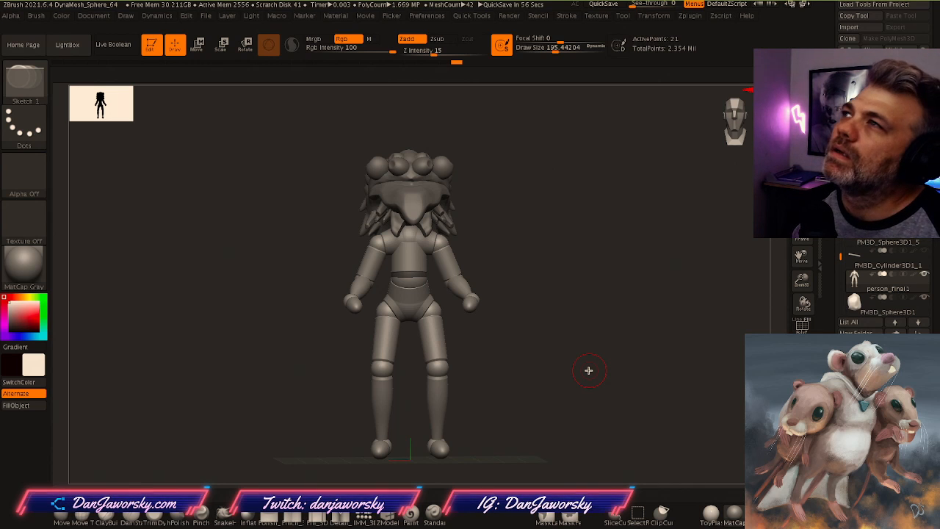
right_drag(588, 343, 585, 321)
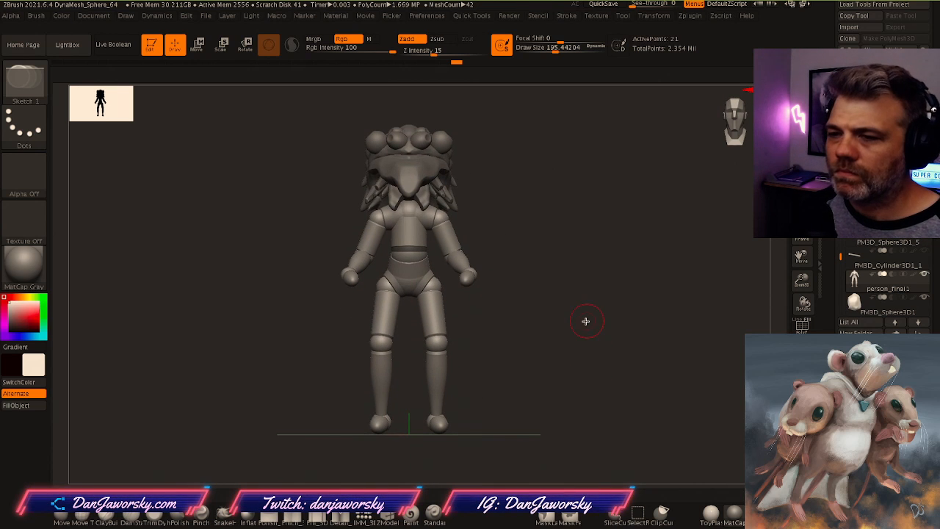
click(67, 45)
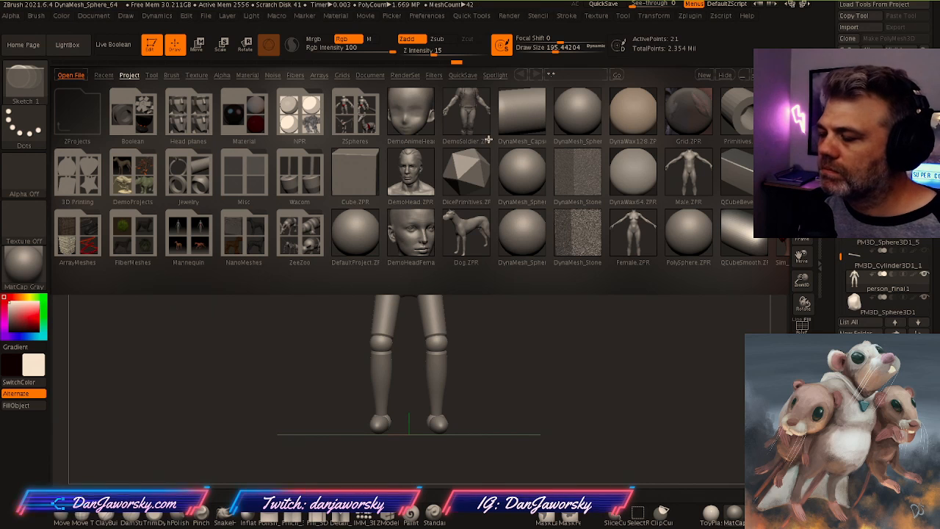
click(691, 185)
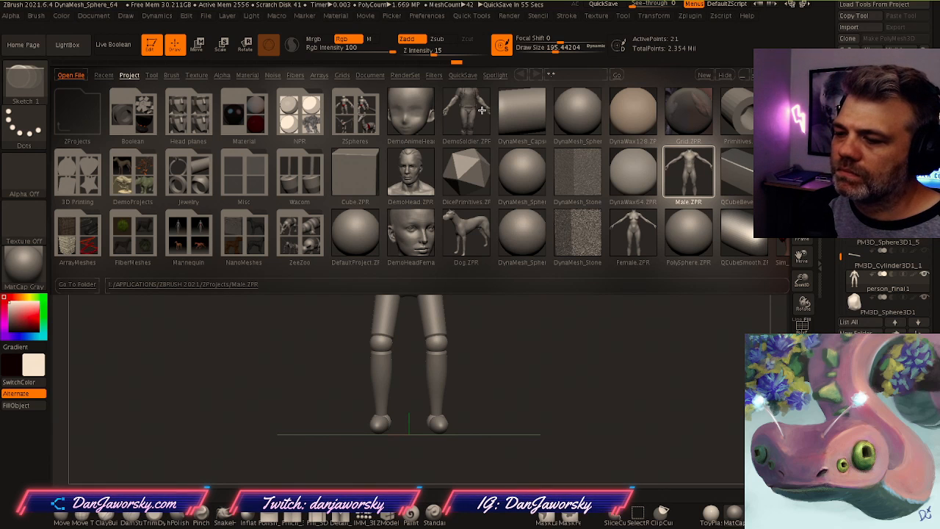
click(154, 75)
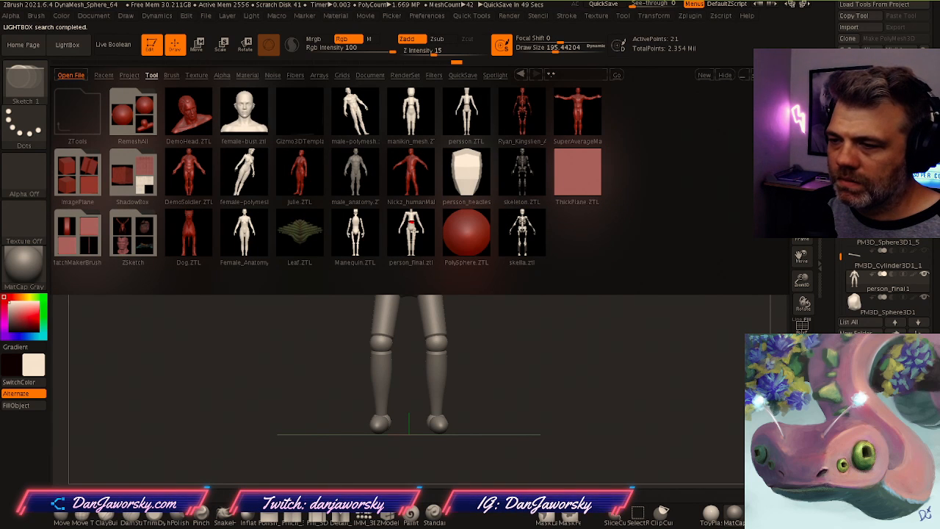
double_click(411, 232)
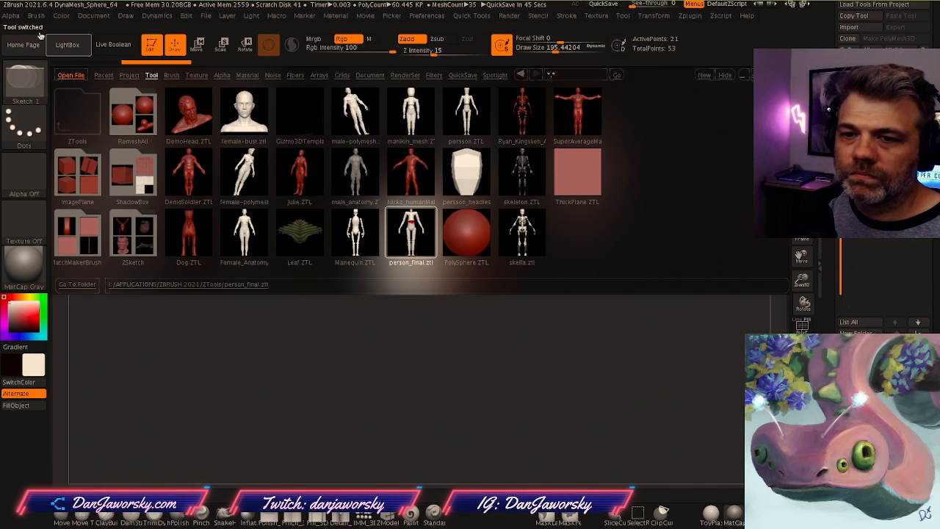
click(67, 45)
drag(426, 296, 536, 284)
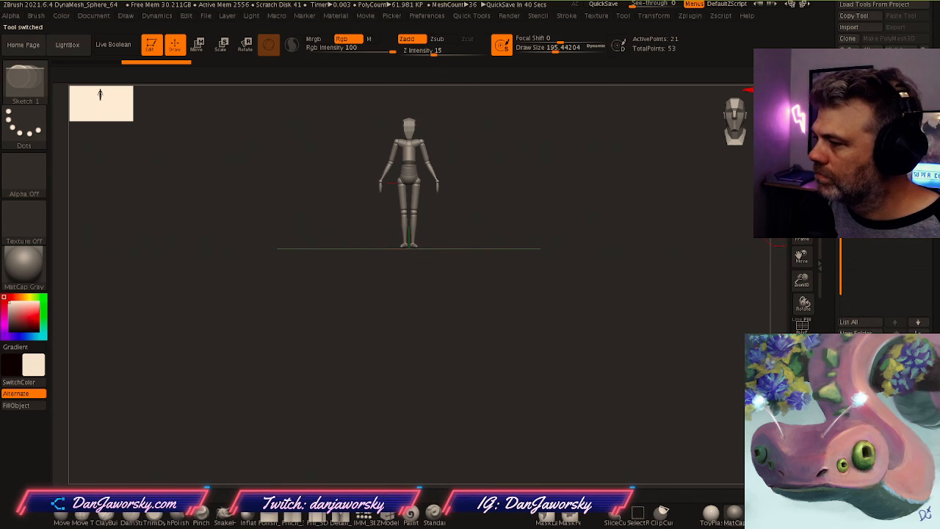
Switch back to the creature tool and append the person_final mannequin to it as a subtool
click(877, 136)
drag(625, 238, 563, 284)
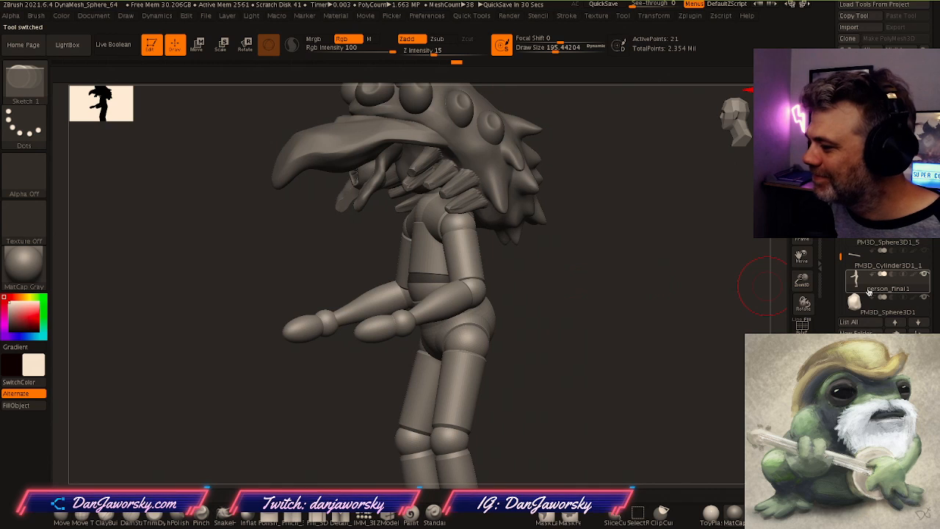
drag(629, 294, 684, 290)
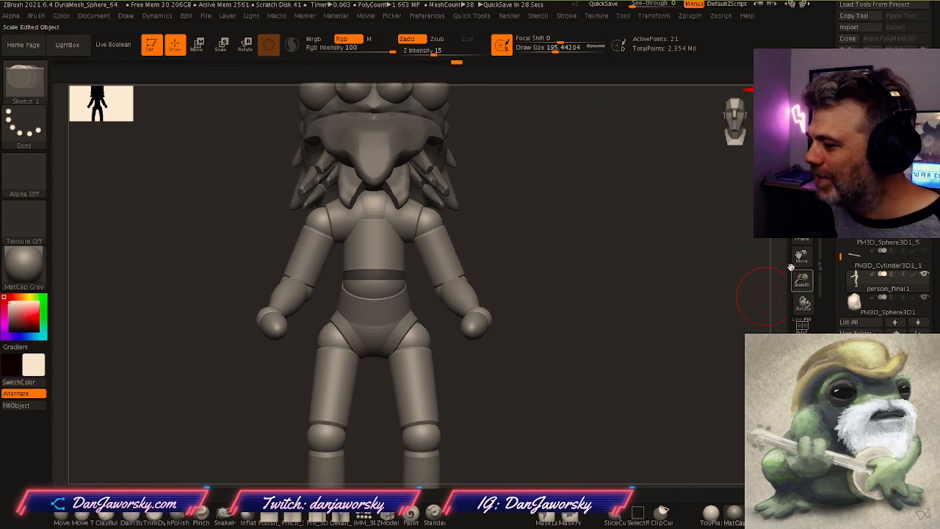
key(space)
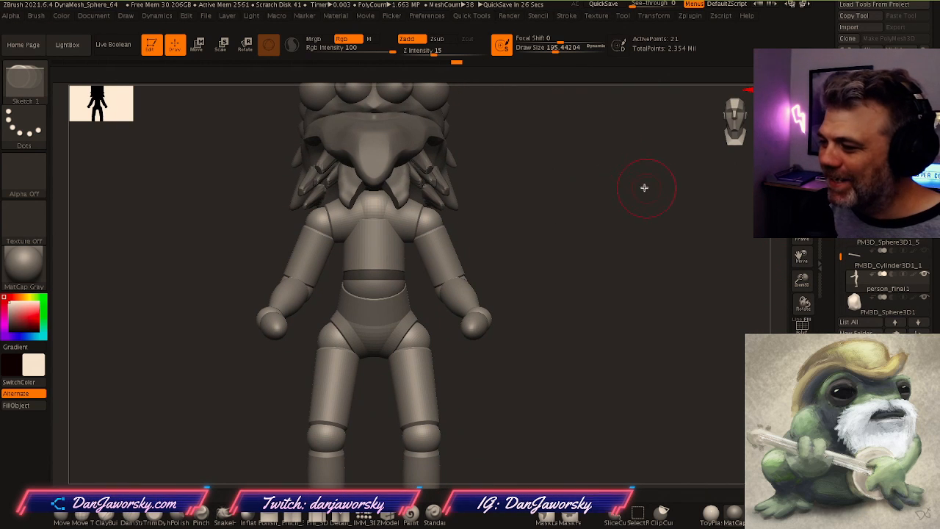
key(space)
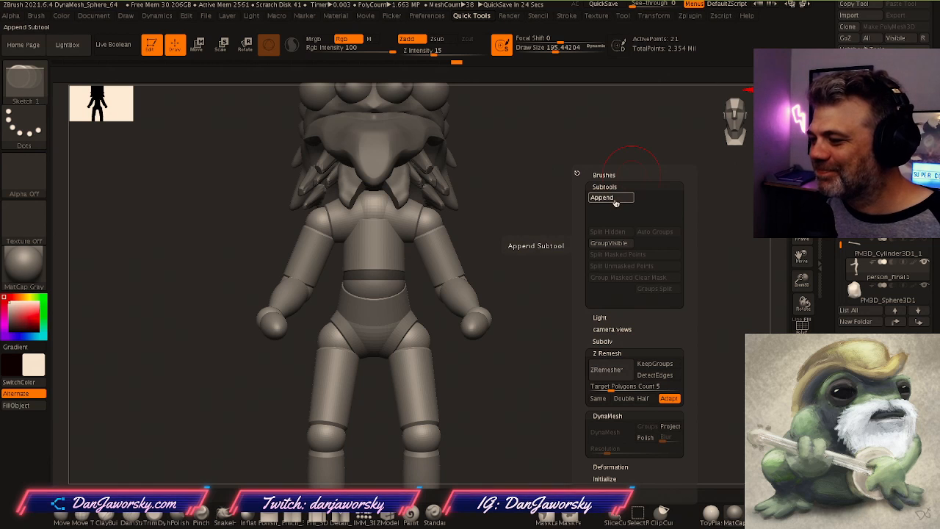
click(615, 203)
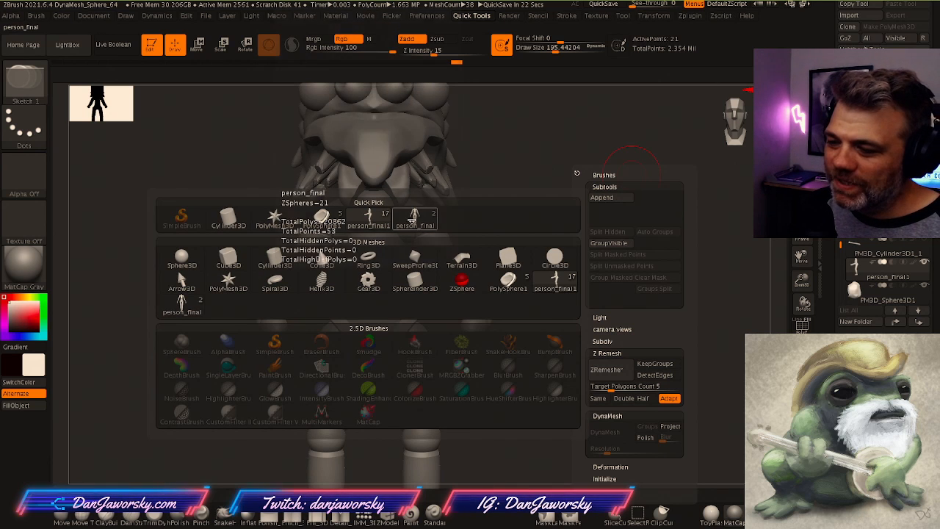
click(414, 217)
Select the newly appended person_final mannequin subtool and isolate it from the rest of the creature
drag(554, 267, 542, 268)
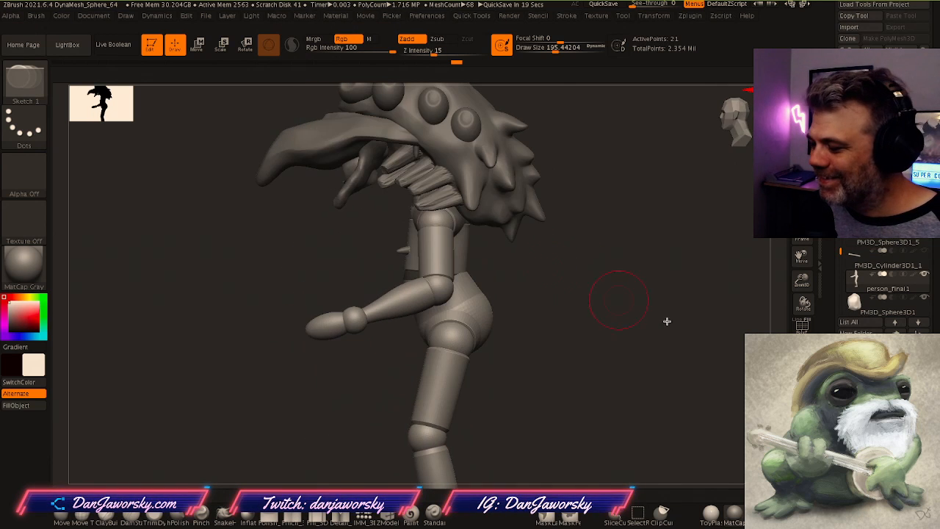
click(802, 385)
shift+drag(574, 298, 563, 279)
click(802, 385)
shift+drag(615, 328, 569, 307)
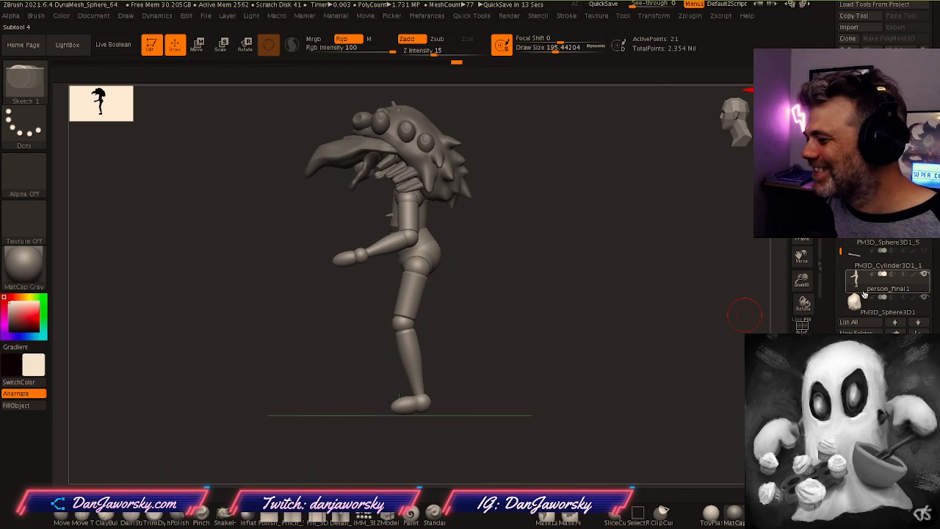
drag(839, 252, 839, 287)
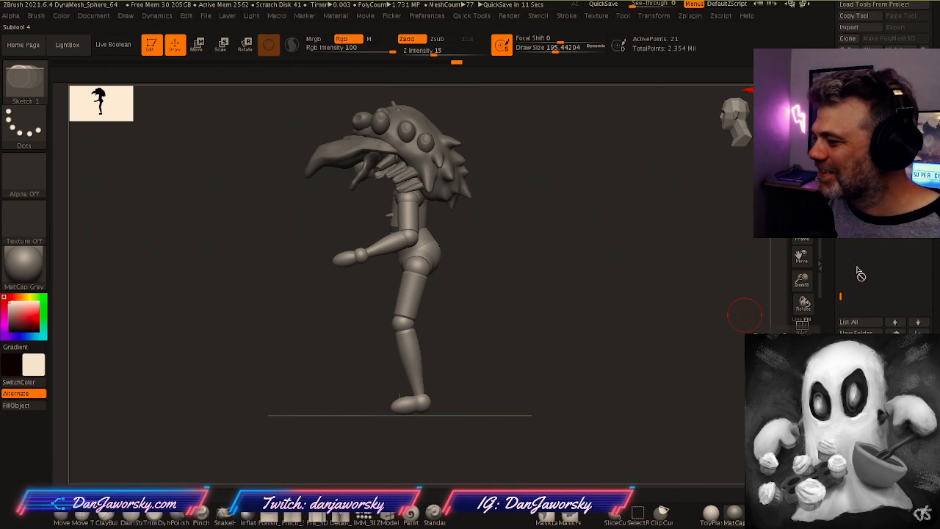
click(870, 224)
alt+drag(576, 310, 621, 304)
click(802, 382)
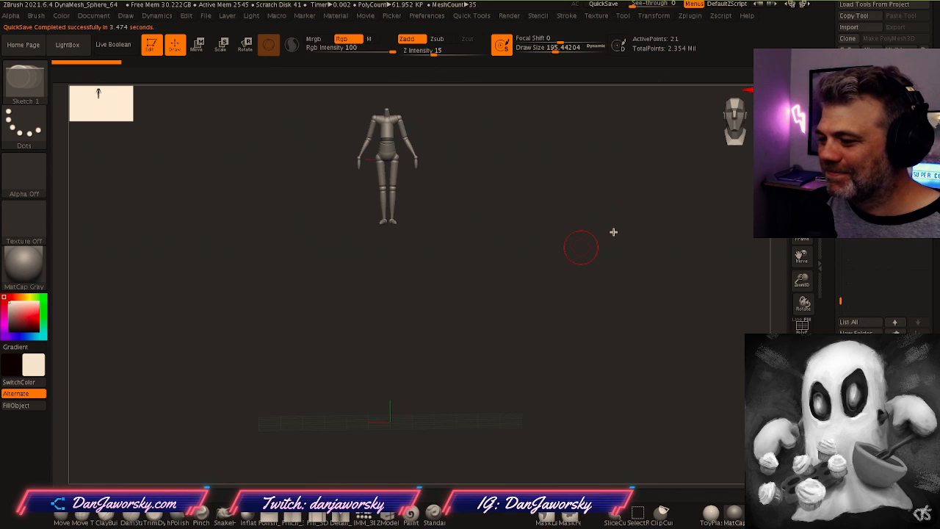
Enlarge the isolated mannequin using the Size deformation
key(space)
drag(668, 317, 661, 274)
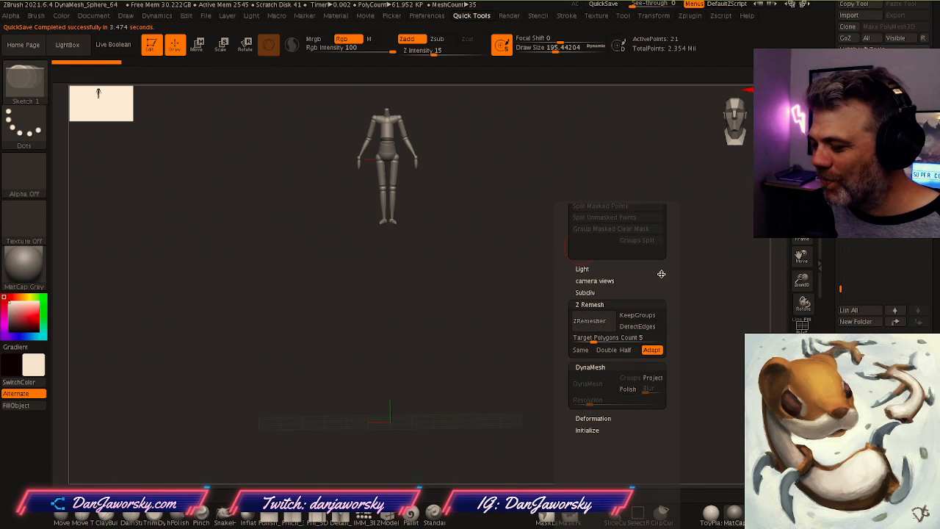
click(598, 416)
key(space)
key(space)
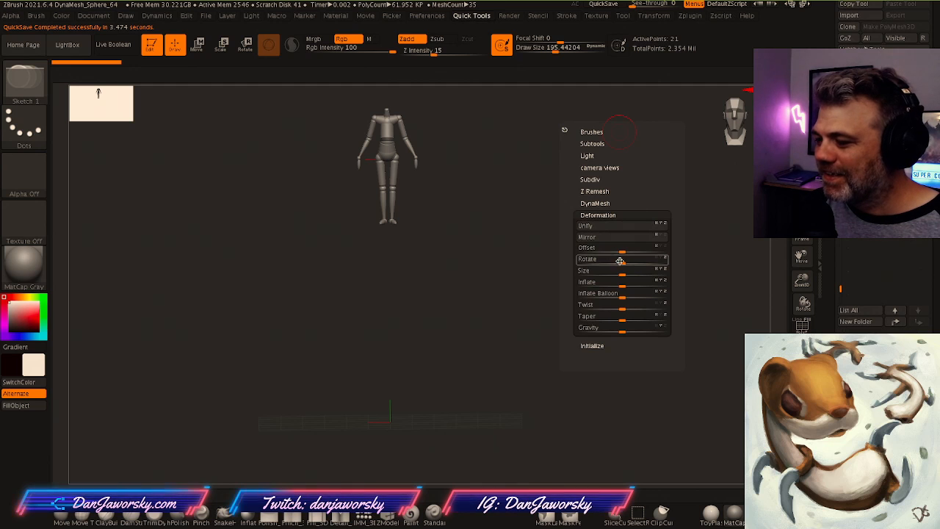
mouse_move(621, 276)
mouse_down()
mouse_move(677, 280)
mouse_move(625, 271)
mouse_move(639, 276)
mouse_up()
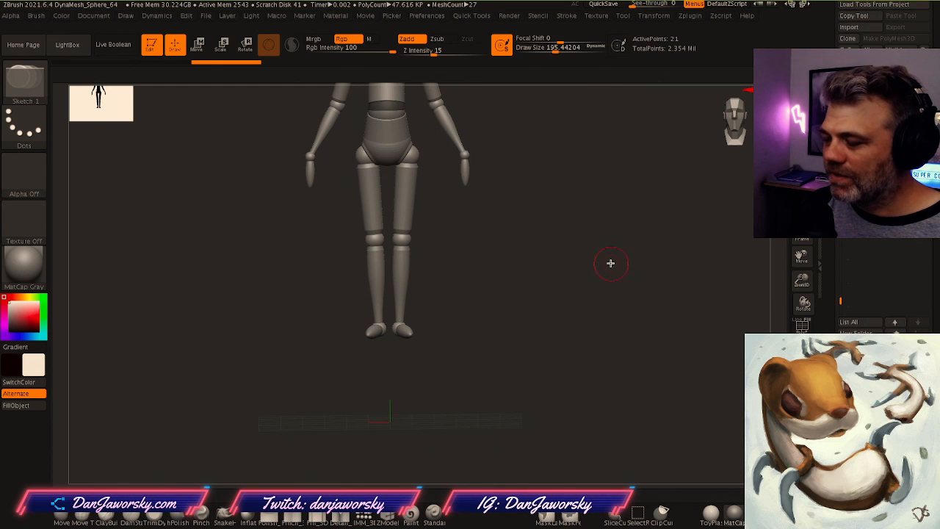
Show the rest of the creature again around the isolated mannequin and frame both figures from the front
key(space)
drag(612, 275, 594, 278)
shift+drag(712, 274, 669, 282)
alt+drag(647, 253, 641, 278)
click(802, 375)
drag(647, 243, 665, 248)
key(w)
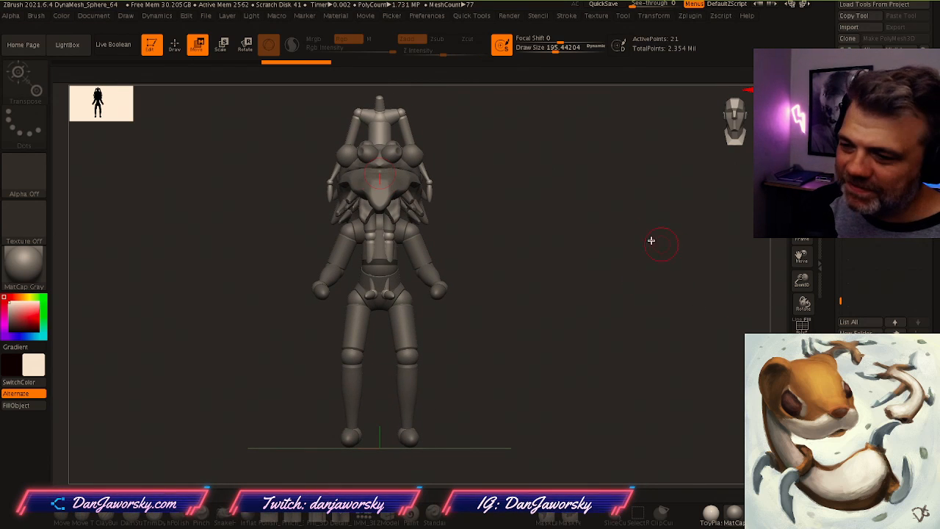
key(q)
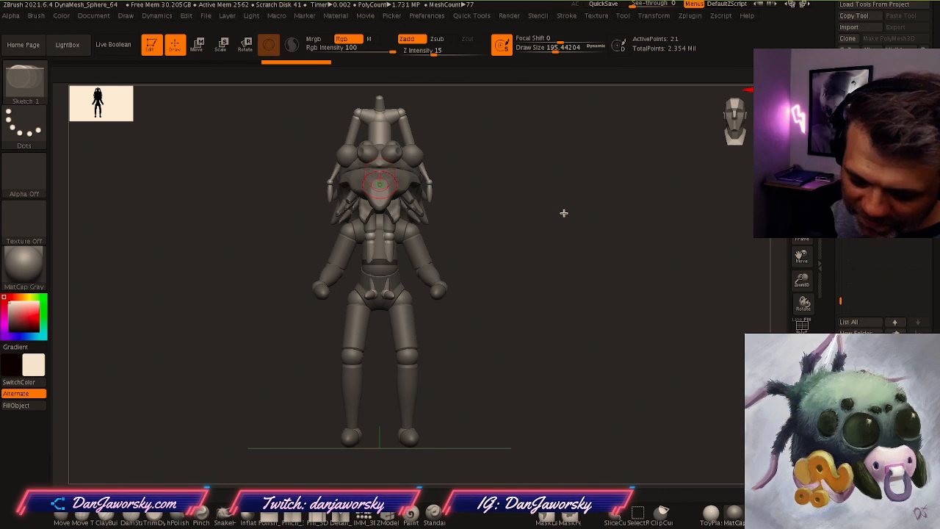
Enlarge the mannequin further relative to the creature using the Size deformation
key(space)
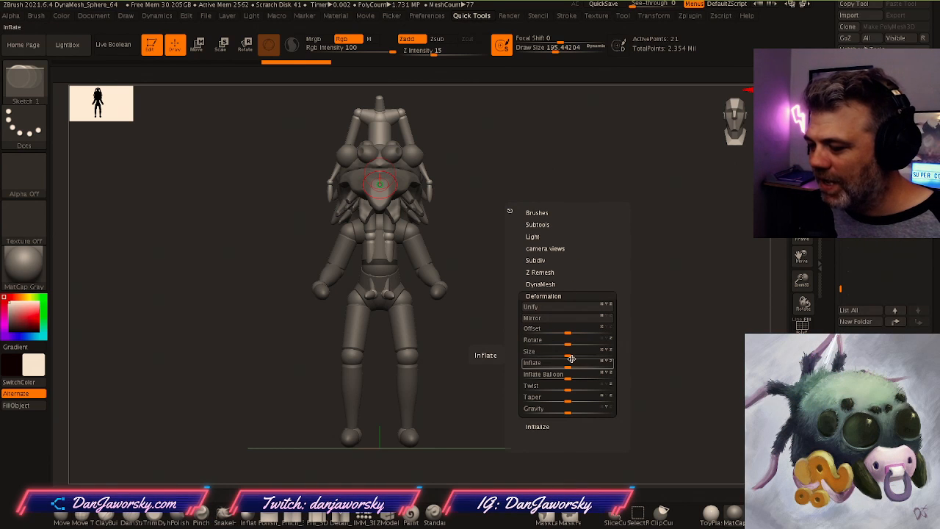
drag(569, 356, 577, 332)
key(ctrl+z)
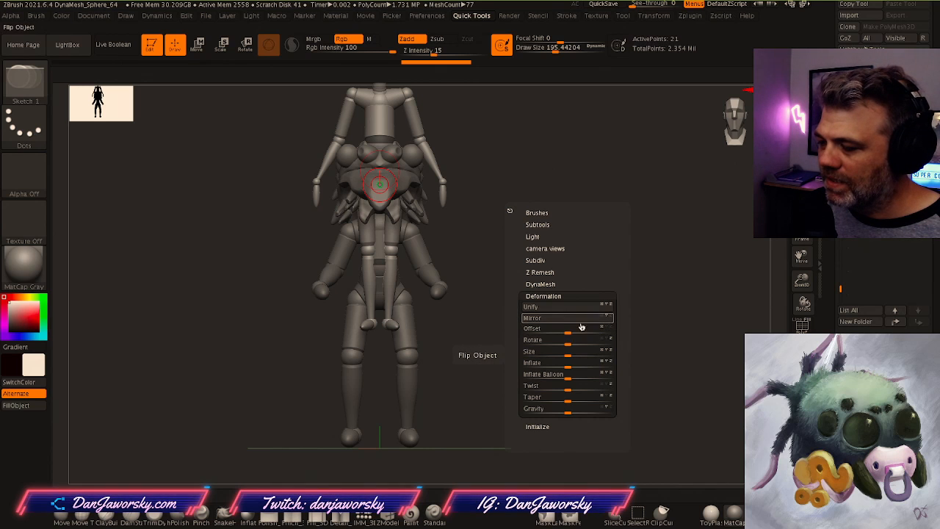
drag(567, 333, 581, 332)
key(ctrl+z)
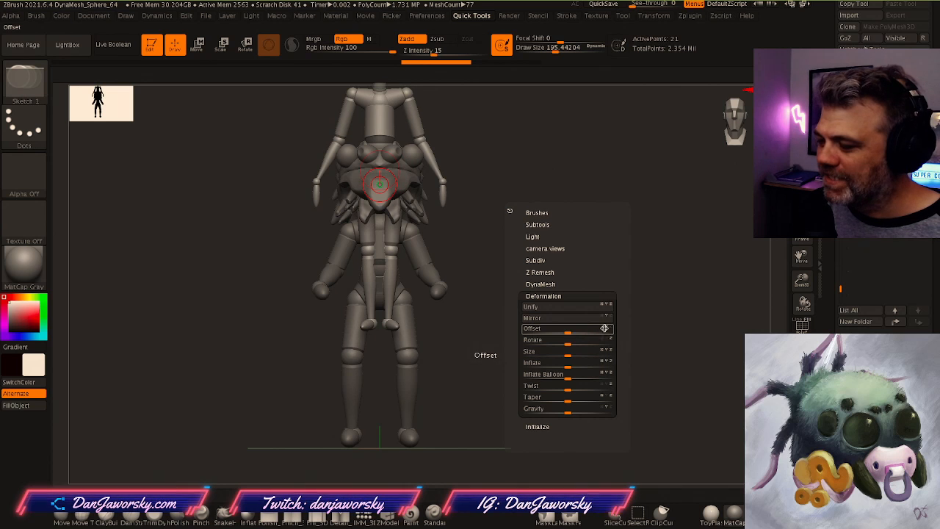
drag(569, 333, 610, 332)
key(ctrl+z)
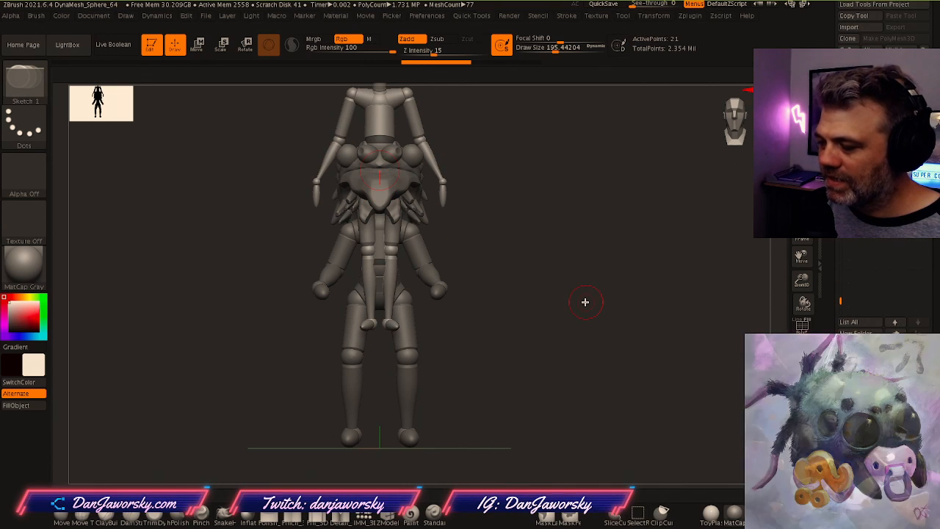
Lower the mannequin along Y with the Offset deformation so its shoulders sit below the creature's beak
key(space)
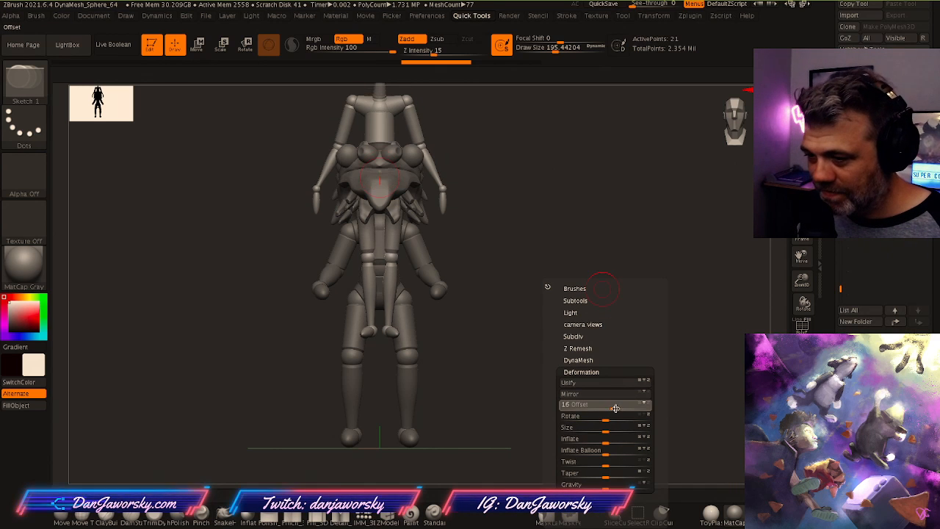
drag(608, 409, 637, 425)
key(ctrl+z)
drag(499, 380, 546, 375)
Offset the mannequin forward along Z until it stands in front of the creature, under the tip of the beak
key(space)
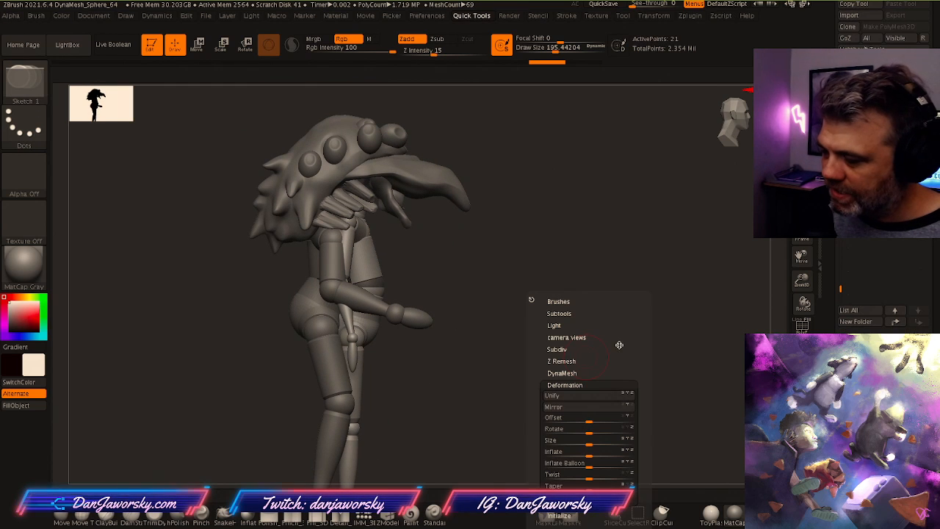
scroll(653, 417, down, 2)
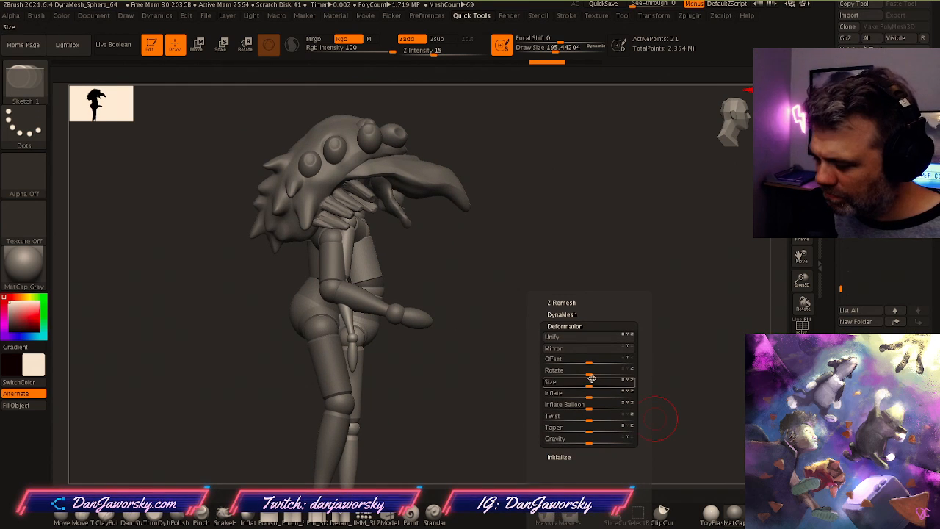
mouse_move(590, 363)
mouse_down()
mouse_move(622, 360)
mouse_move(577, 359)
mouse_up()
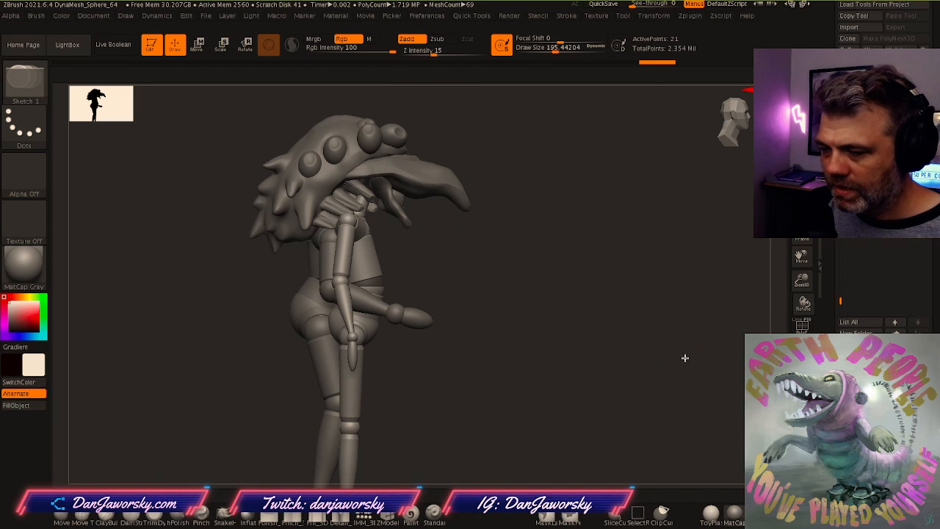
shift+drag(684, 357, 634, 357)
key(ctrl)
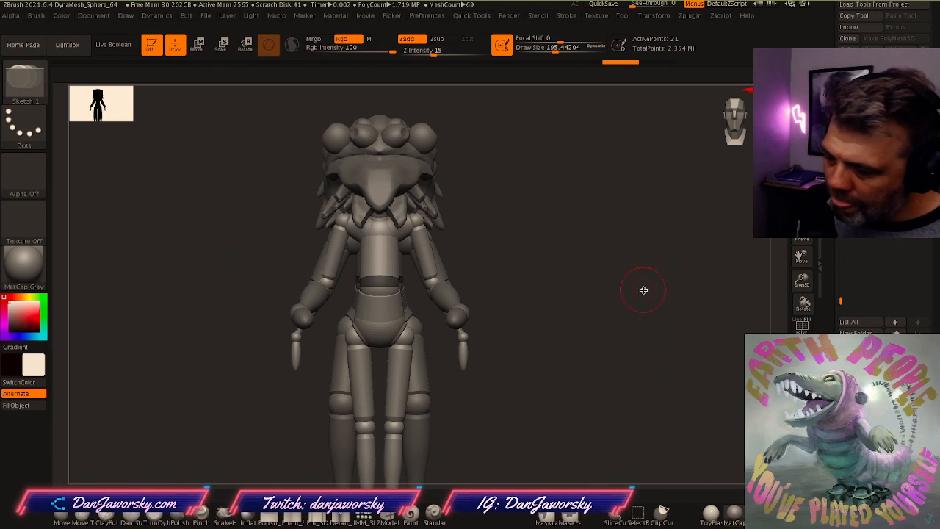
key(q)
drag(699, 384, 696, 320)
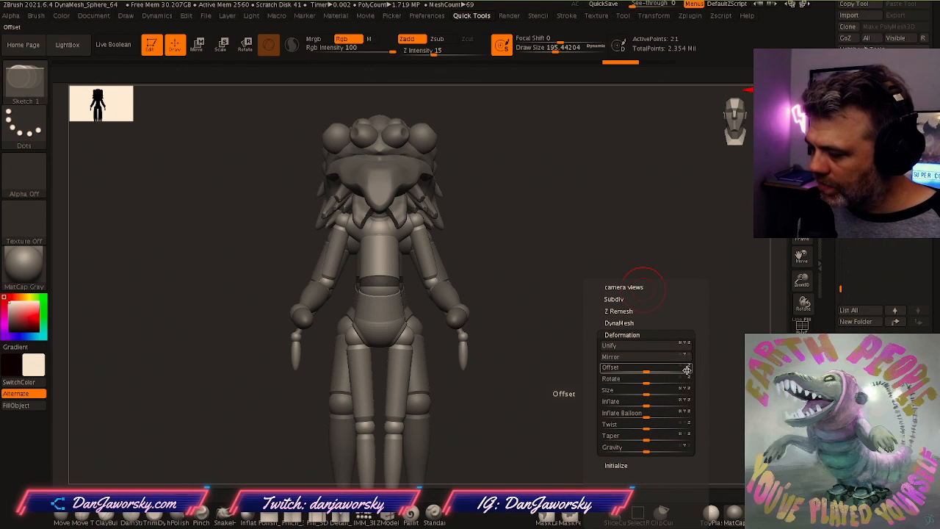
drag(647, 371, 592, 365)
drag(514, 382, 602, 368)
key(q)
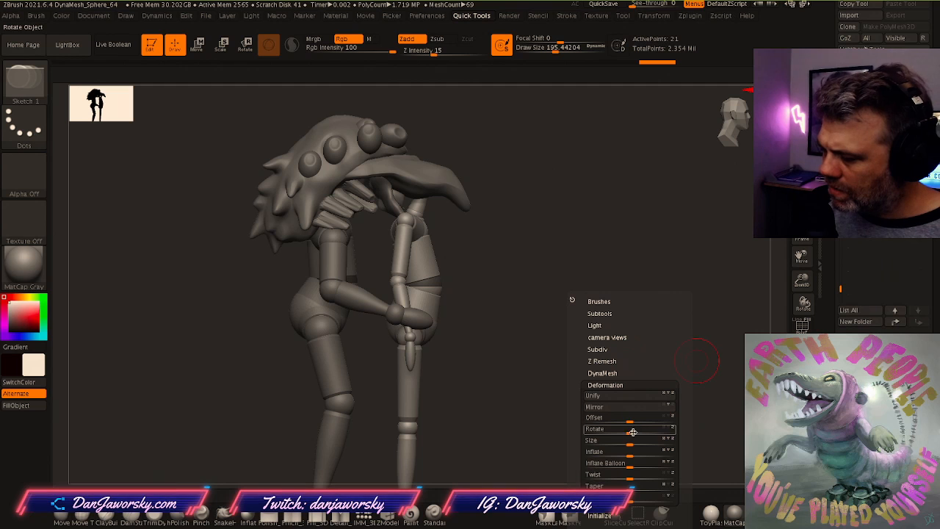
drag(630, 419, 572, 384)
key(f)
key(f)
Pose the mannequin by pulling its knees and hips forward, away from the creature, leaving the shins hanging down
mouse_move(493, 348)
mouse_down()
mouse_move(453, 372)
mouse_move(504, 343)
mouse_up()
key(ctrl+z)
key(w)
drag(408, 339, 437, 324)
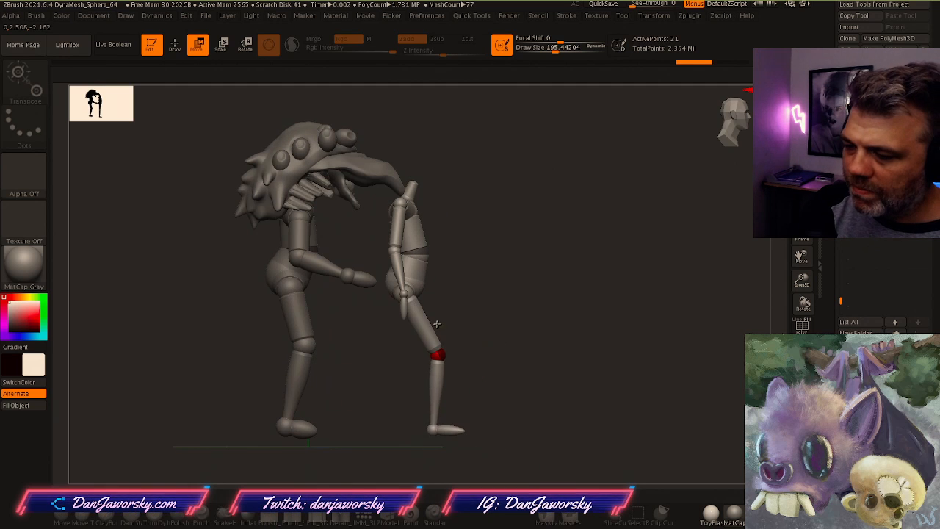
drag(501, 337, 401, 315)
drag(404, 312, 435, 306)
right_drag(435, 306, 451, 293)
drag(416, 274, 428, 269)
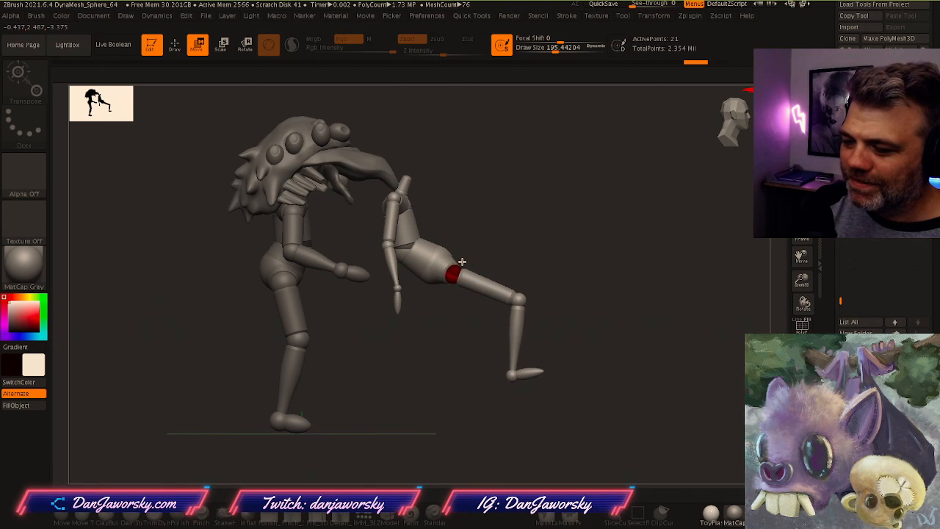
Adjust the mannequin's pelvis and hip joints so the thighs extend cleanly from the bent waist
right_drag(479, 391, 516, 384)
right_drag(487, 248, 483, 262)
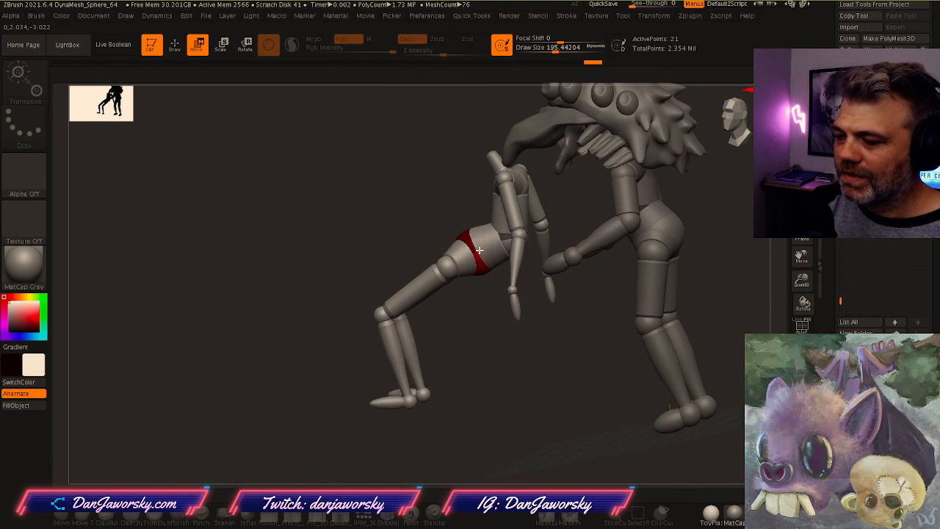
drag(483, 251, 489, 271)
right_drag(489, 270, 583, 418)
right_drag(603, 349, 562, 335)
click(486, 309)
right_drag(487, 309, 460, 312)
drag(460, 312, 468, 320)
right_drag(477, 353, 539, 282)
right_drag(552, 249, 603, 355)
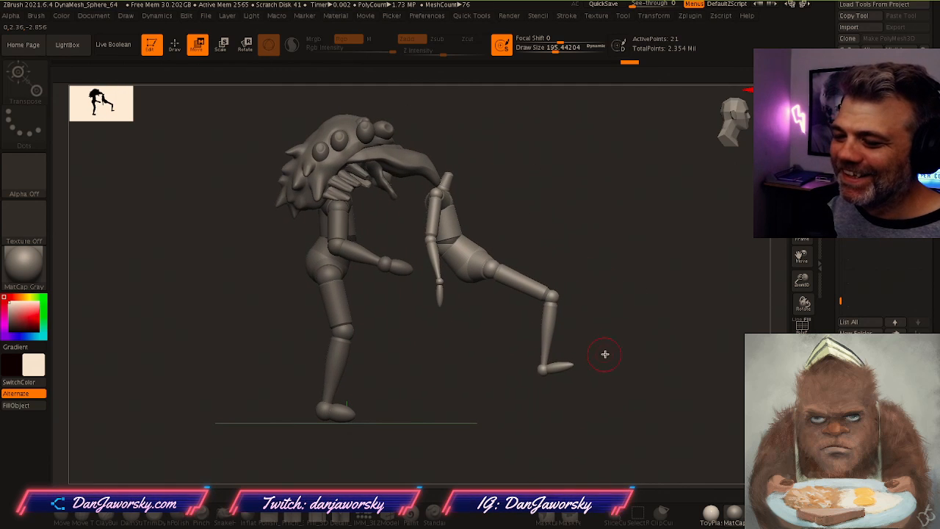
Try to rotate the posed mannequin with the Rotate deformation using different axis settings
key(space)
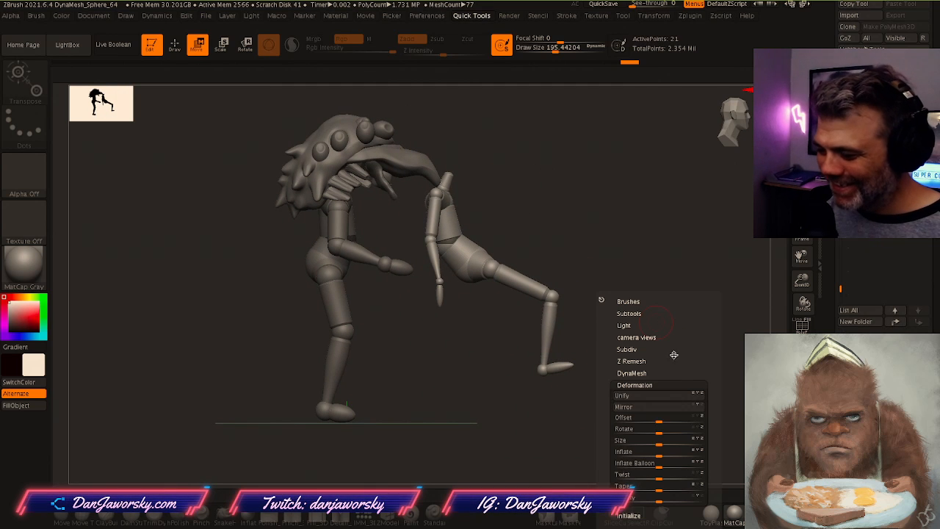
drag(661, 429, 684, 431)
click(701, 430)
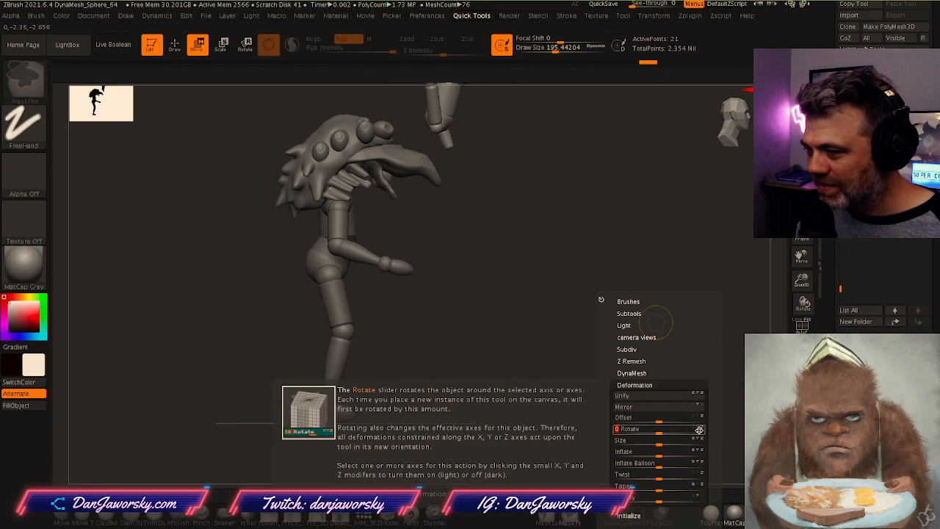
key(ctrl+z)
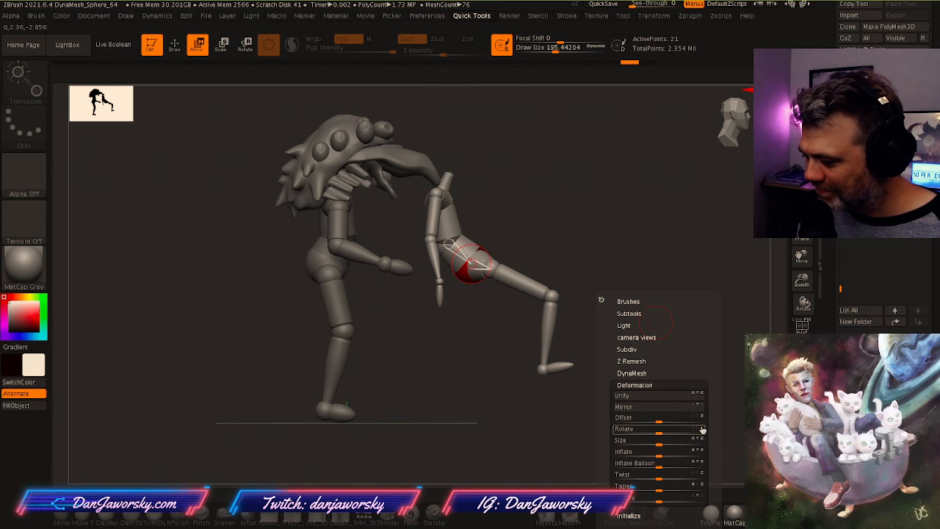
drag(663, 431, 673, 432)
key(ctrl+z)
click(695, 430)
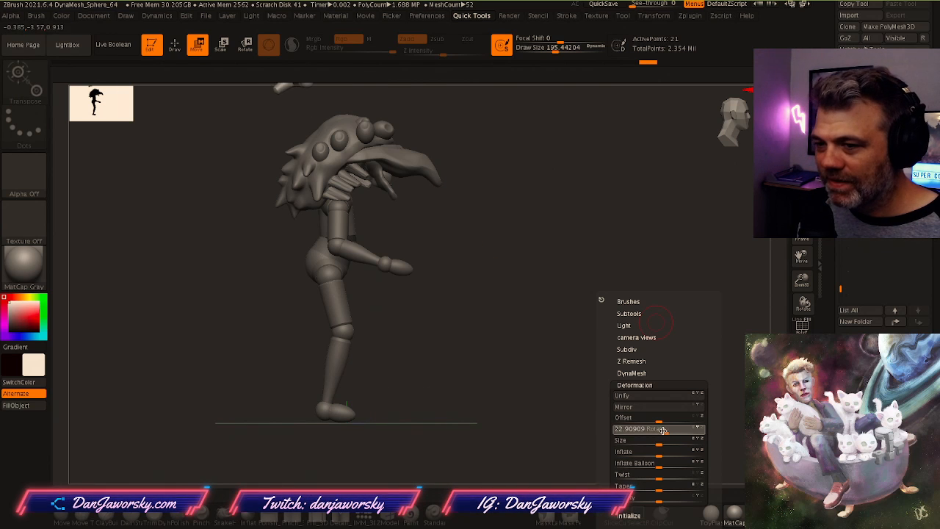
key(ctrl)
drag(592, 365, 546, 357)
key(f)
ctrl+right_drag(481, 333, 515, 368)
key(ctrl+z)
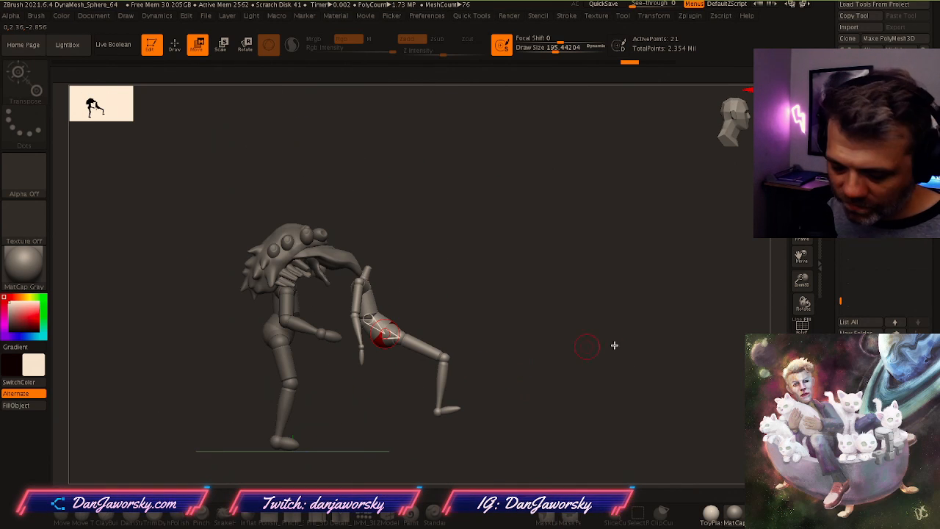
Try to turn the mannequin about 84 degrees around the Y axis with the Rotate deformation
key(1)
scroll(661, 351, down, 3)
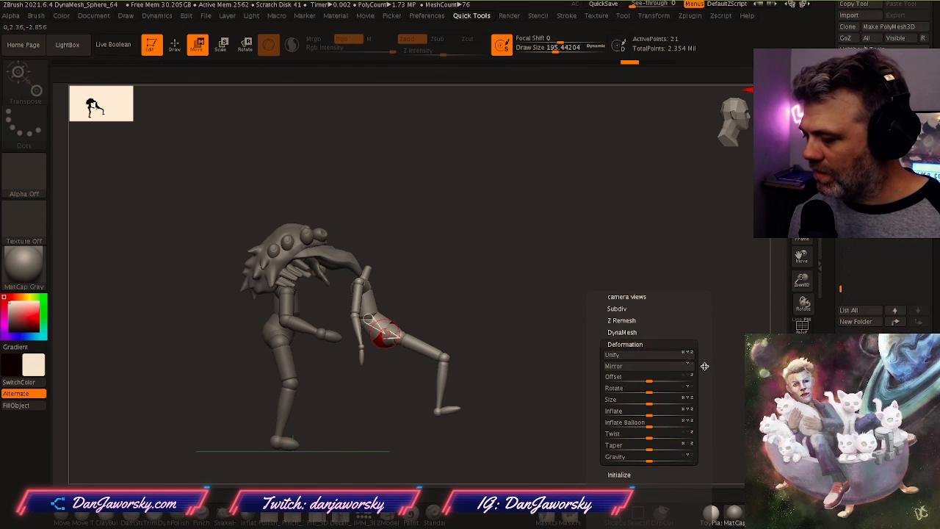
drag(653, 382, 668, 395)
key(ctrl+z)
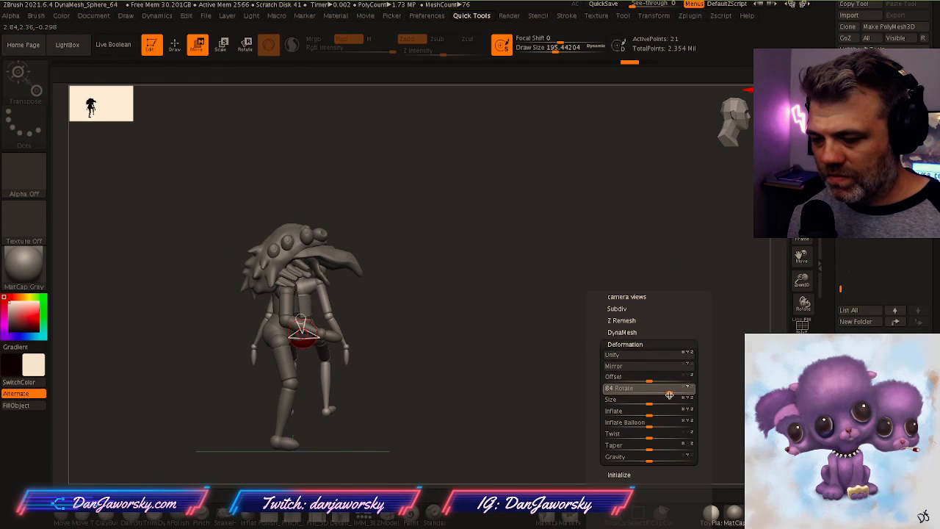
drag(489, 404, 574, 402)
alt+drag(679, 375, 618, 353)
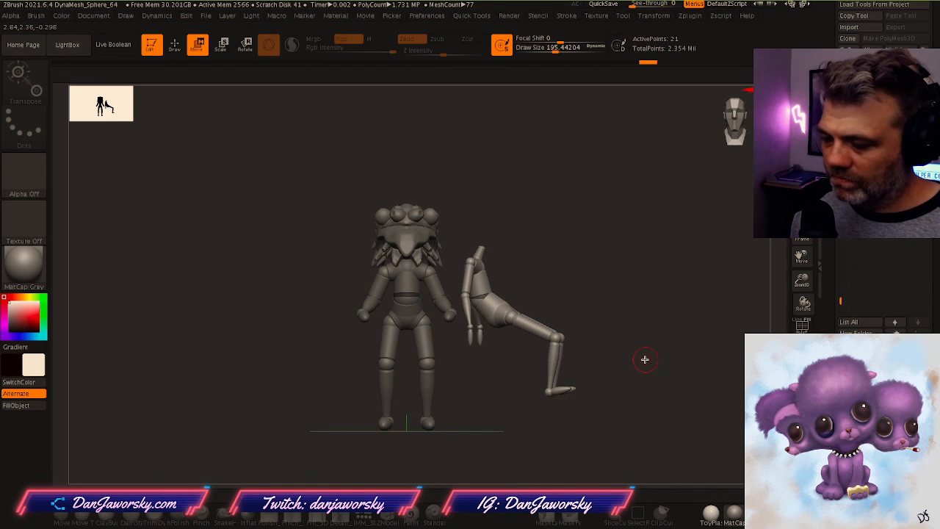
key(ctrl+z)
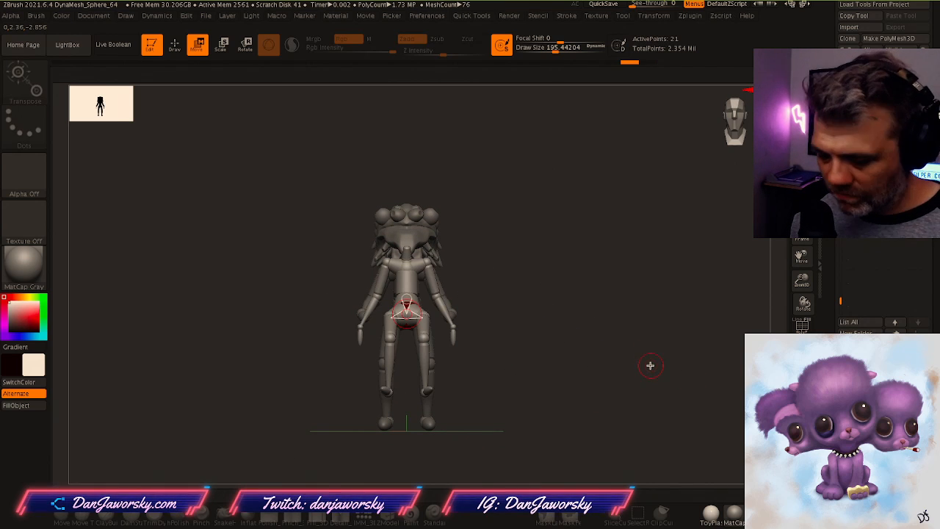
Turn the mannequin around the Y axis in the negative direction so it lies sideways beside the creature
key(space)
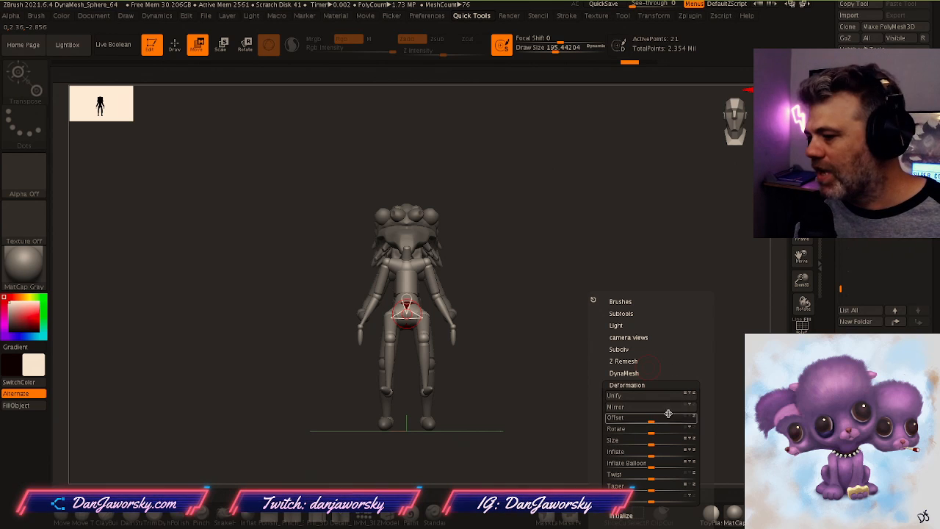
drag(651, 434, 624, 426)
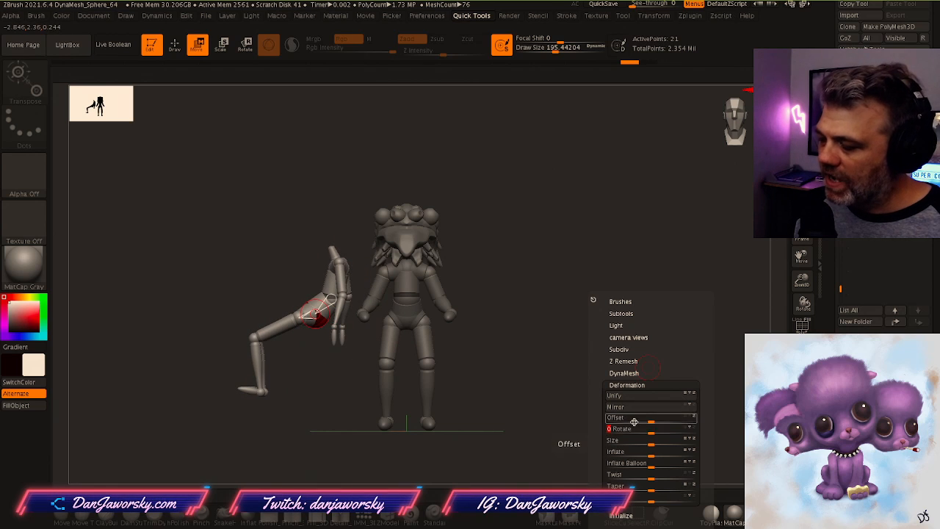
drag(652, 421, 653, 422)
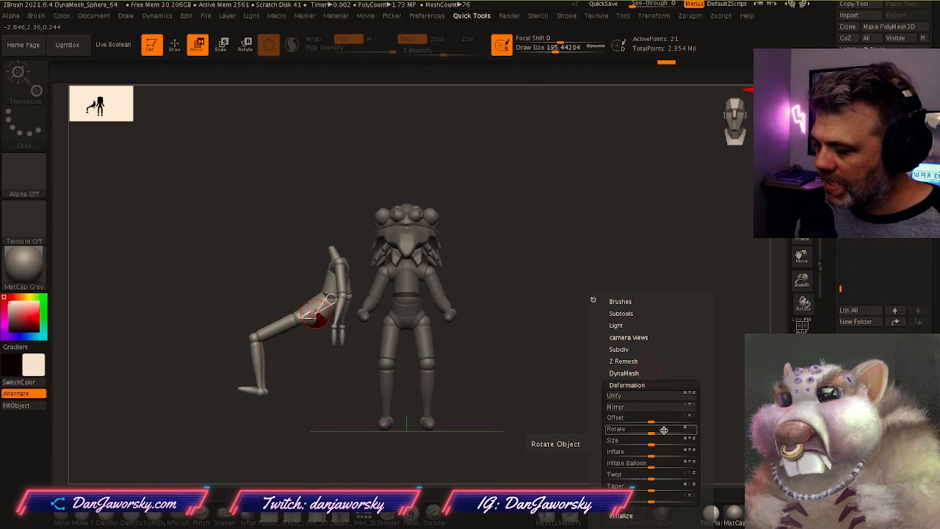
Tilt the sideways mannequin around the Z axis with the Rotate deformation until its thighs are nearly horizontal
drag(652, 432, 663, 432)
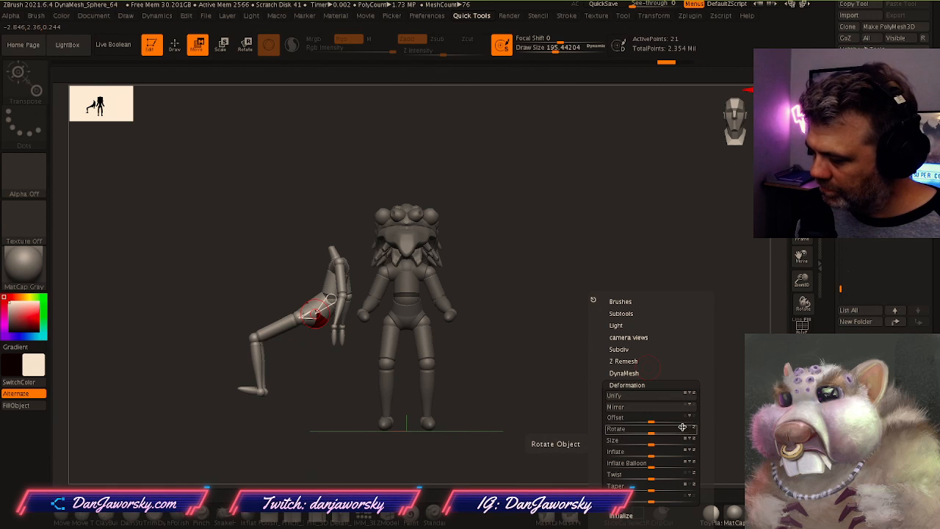
click(682, 430)
key(ctrl+z)
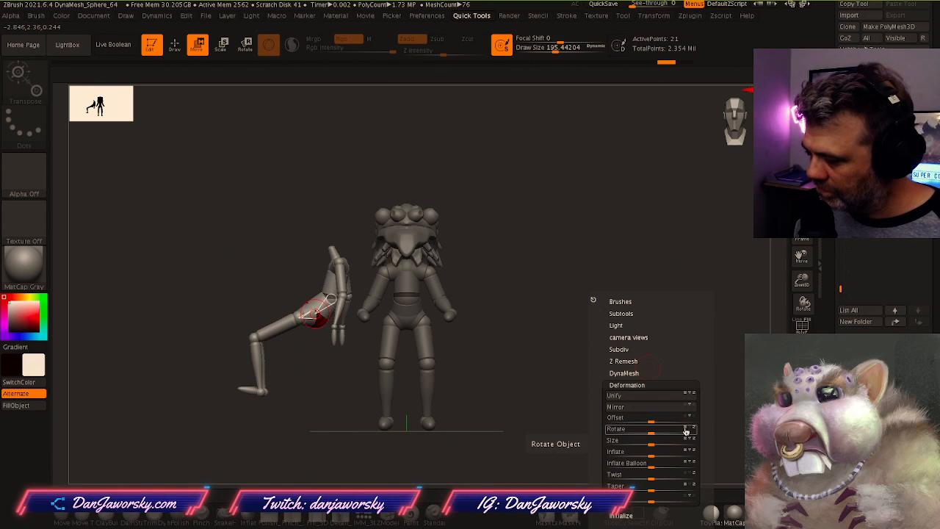
drag(653, 433, 656, 432)
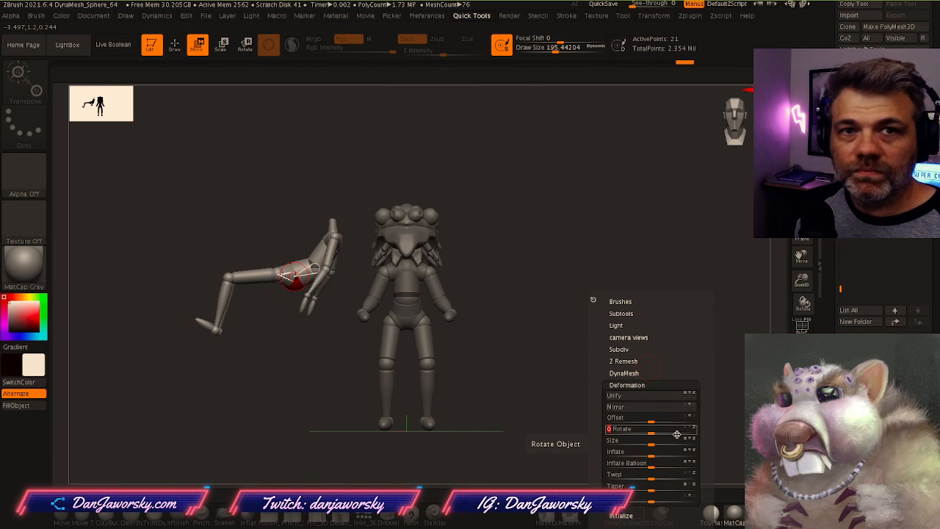
Shift the mannequin sideways and forward with the Offset deformation until it lies across the front of the creature's torso
drag(652, 422, 680, 423)
drag(511, 361, 645, 376)
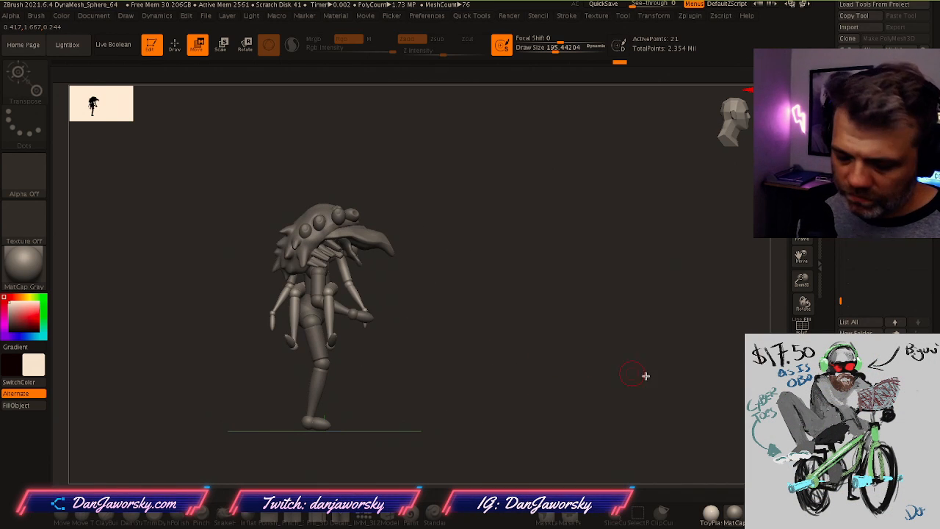
key(space)
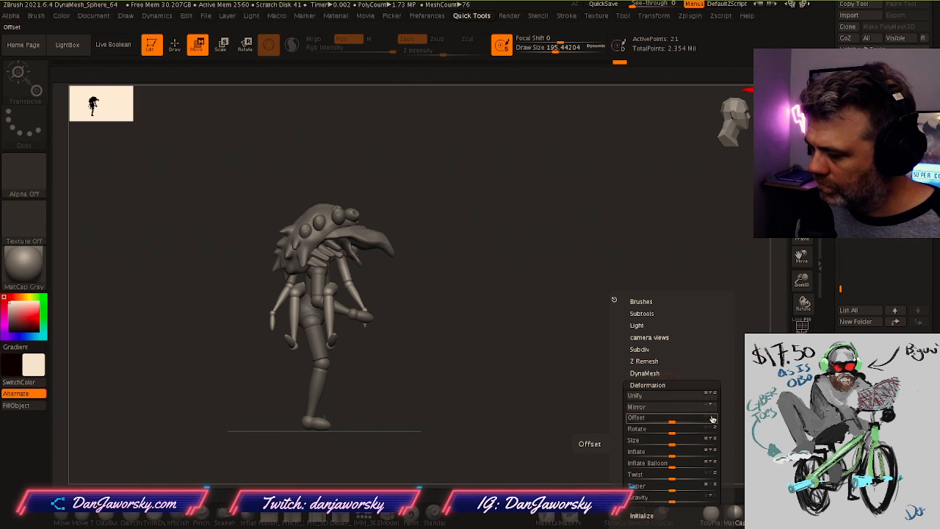
drag(670, 422, 678, 419)
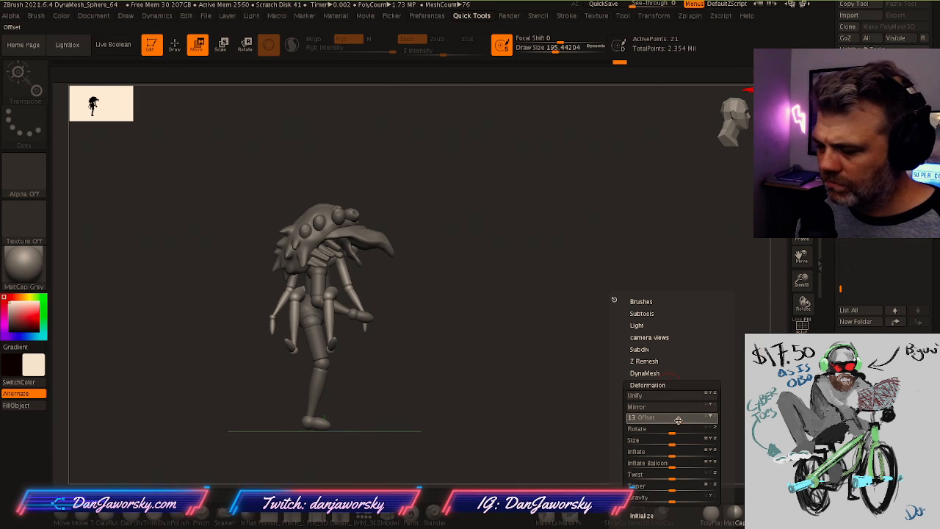
mouse_move(672, 420)
mouse_down()
mouse_move(654, 426)
mouse_move(668, 420)
mouse_up()
shift+right_drag(504, 430, 564, 406)
mouse_move(561, 405)
mouse_down()
mouse_move(535, 403)
mouse_move(578, 404)
mouse_move(556, 408)
mouse_up()
ctrl+right_drag(556, 408, 624, 403)
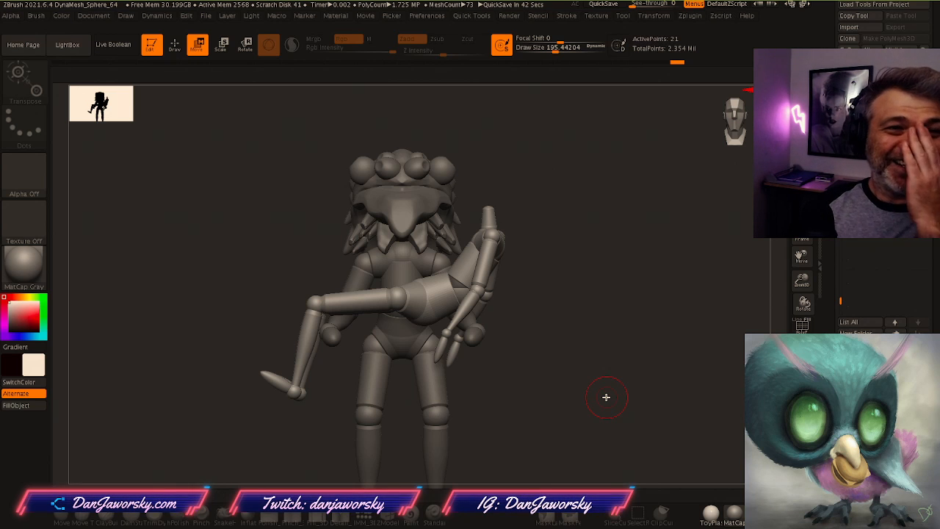
drag(554, 353, 562, 333)
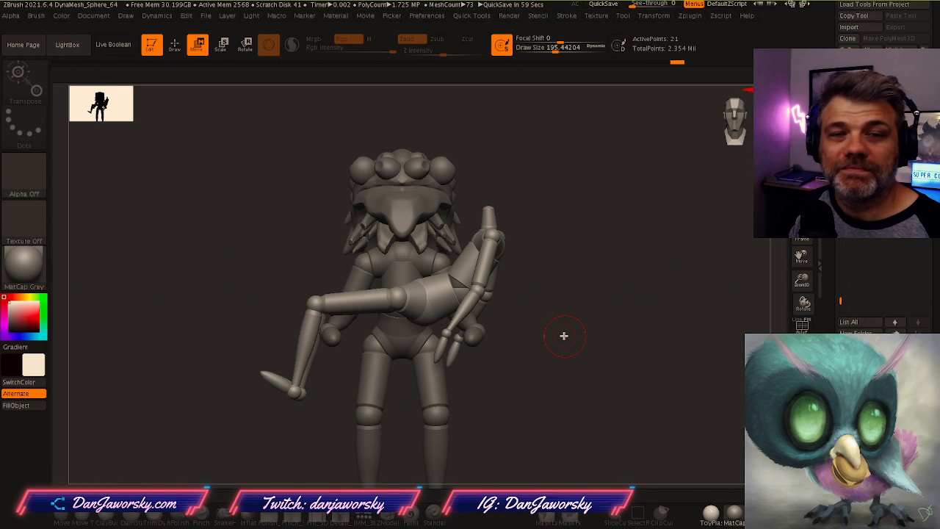
drag(564, 335, 538, 346)
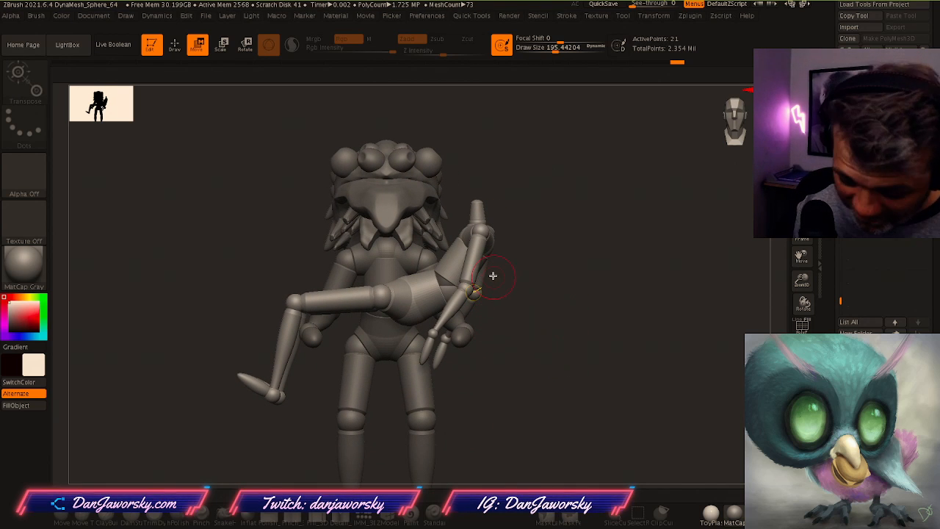
Offset the mannequin further forward and lower it so it rests on the creature's forearms
drag(451, 268, 454, 270)
mouse_move(414, 299)
mouse_down()
mouse_move(514, 316)
mouse_move(497, 308)
mouse_move(646, 309)
mouse_move(468, 305)
mouse_move(571, 317)
mouse_move(535, 325)
mouse_move(556, 336)
mouse_move(577, 329)
mouse_move(540, 343)
mouse_move(544, 311)
mouse_up()
key(space)
key(space)
scroll(665, 345, down, 2)
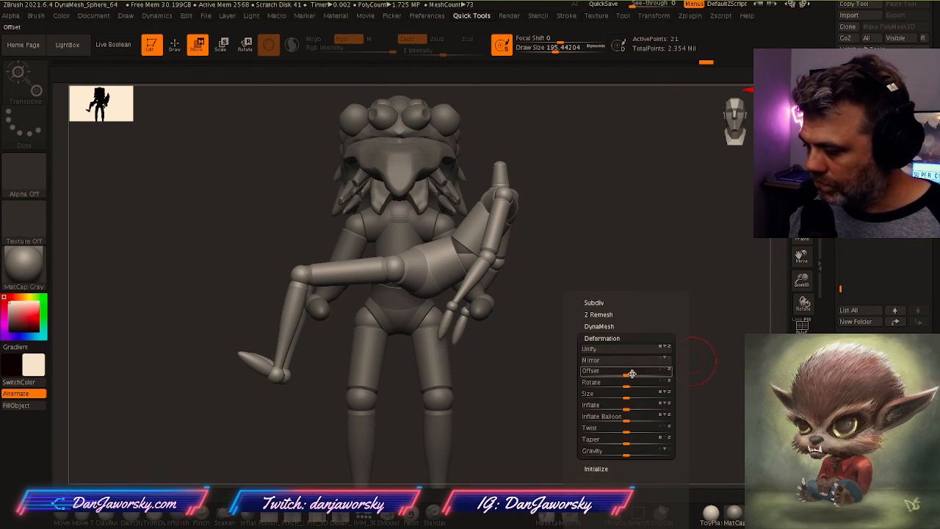
mouse_move(627, 372)
mouse_down()
mouse_move(644, 376)
mouse_move(631, 377)
mouse_up()
drag(573, 367, 664, 337)
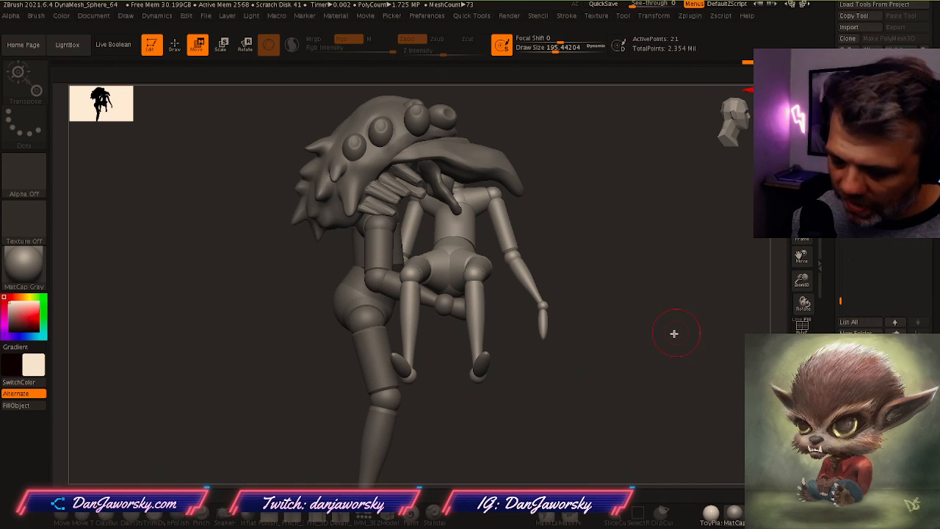
key(space)
mouse_move(674, 417)
mouse_down()
mouse_move(711, 418)
mouse_move(688, 419)
mouse_up()
drag(587, 418, 536, 418)
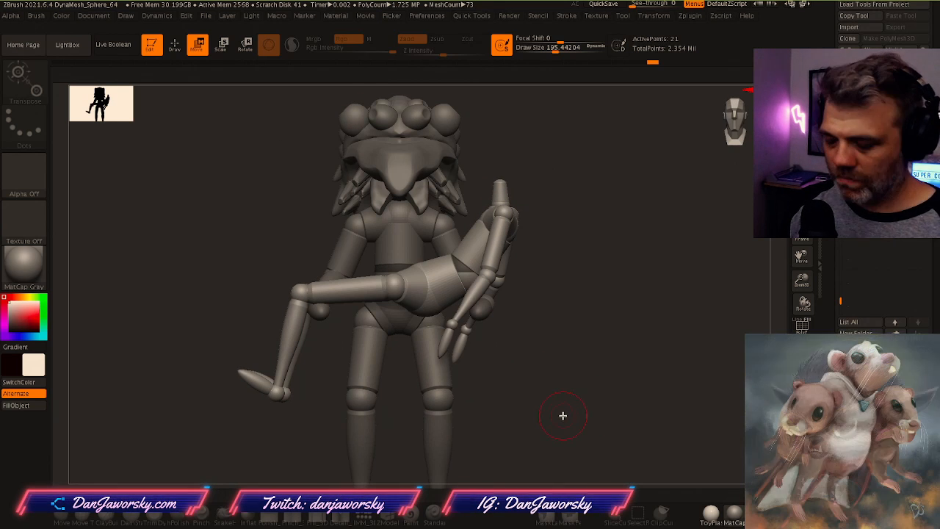
Raise one of the mannequin's knees so its thigh sits higher over the creature's forearm
drag(361, 285, 364, 266)
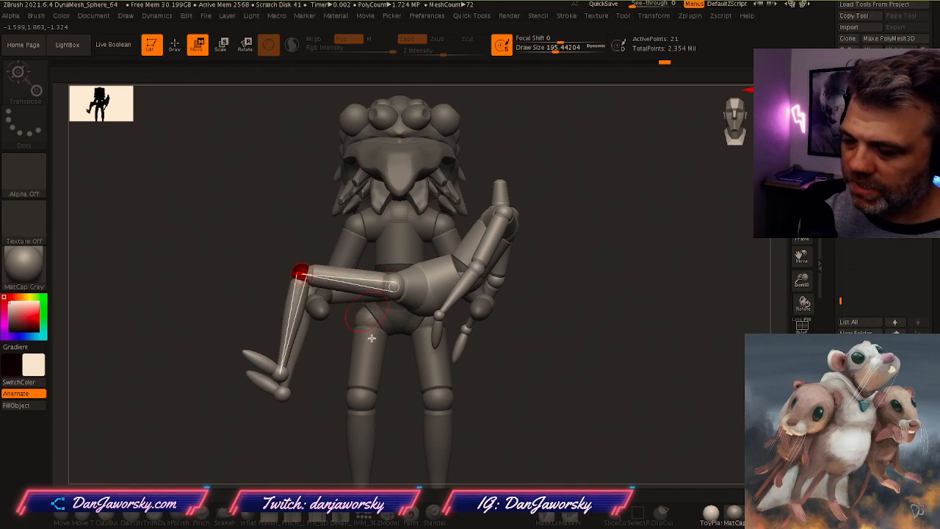
key(ctrl+z)
drag(495, 367, 523, 370)
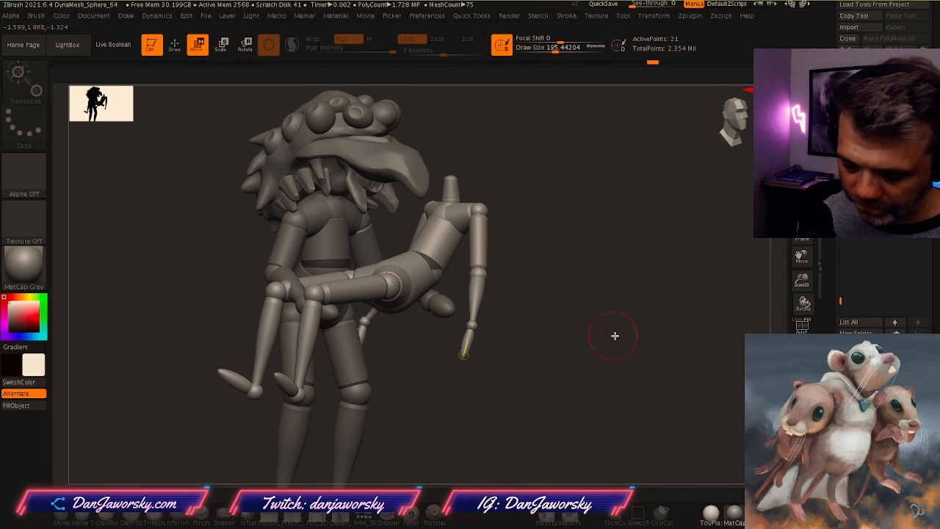
drag(593, 342, 570, 334)
drag(321, 291, 310, 272)
mouse_move(314, 264)
mouse_down()
mouse_move(398, 275)
mouse_move(430, 260)
mouse_move(407, 213)
mouse_move(261, 292)
mouse_move(303, 249)
mouse_up()
right_drag(304, 250, 296, 246)
drag(296, 248, 304, 257)
Lower the mannequin's hip joints so the pelvis sags between the raised knees and the torso
right_drag(307, 261, 364, 276)
drag(357, 278, 357, 291)
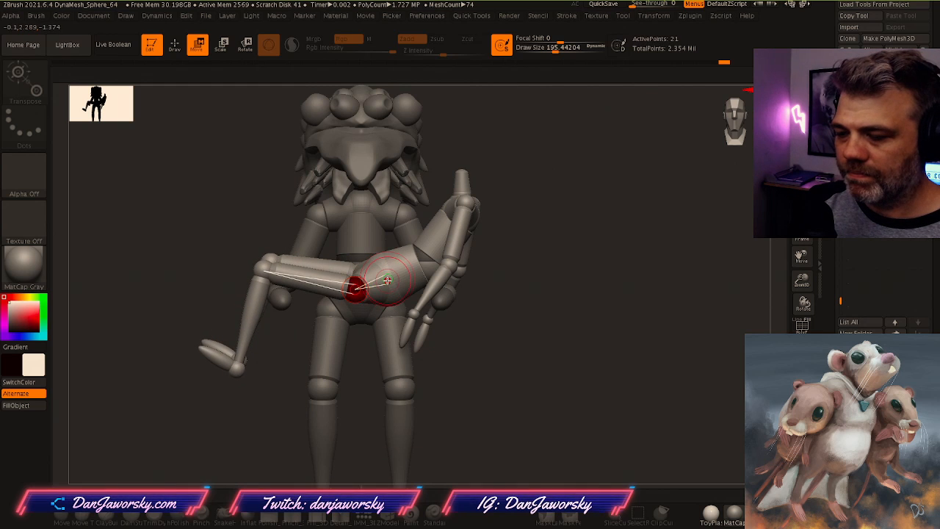
right_drag(385, 279, 379, 267)
drag(364, 292, 365, 298)
mouse_move(367, 296)
right_down()
mouse_move(366, 253)
mouse_move(368, 282)
right_up()
drag(367, 282, 409, 286)
right_drag(495, 305, 461, 308)
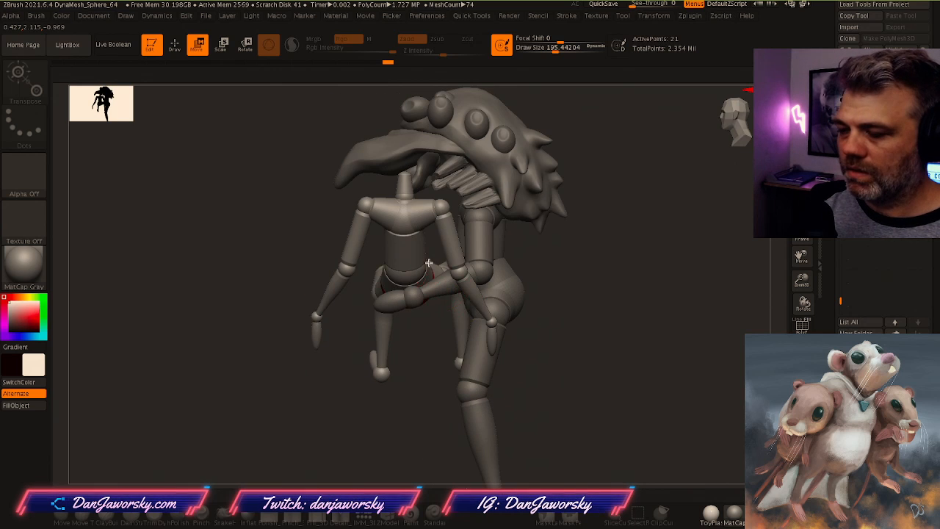
Reposition the mannequin's waist and upper-body joints so the torso leans back and the arms hang down
shift+right_drag(430, 262, 476, 255)
drag(412, 239, 420, 237)
drag(377, 277, 414, 264)
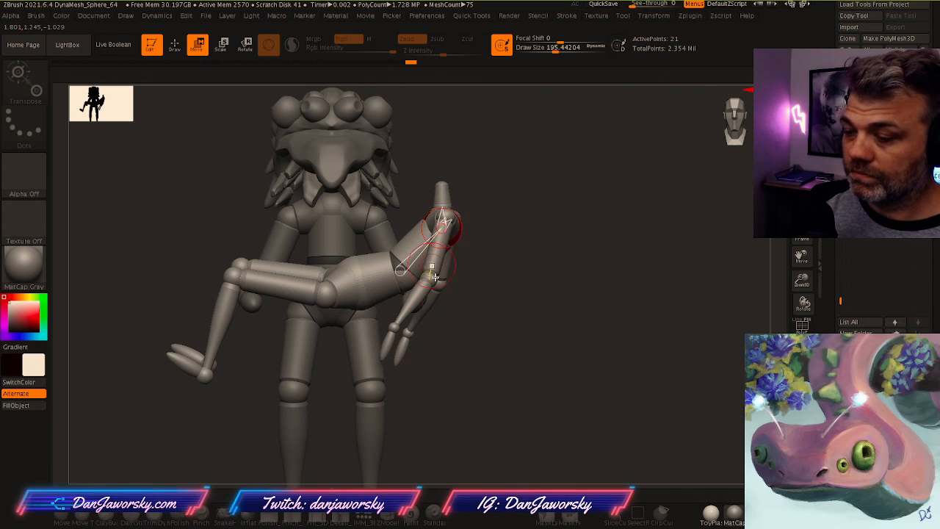
right_drag(444, 274, 392, 306)
right_drag(426, 273, 500, 279)
drag(500, 279, 505, 297)
drag(561, 277, 559, 296)
right_drag(537, 343, 573, 345)
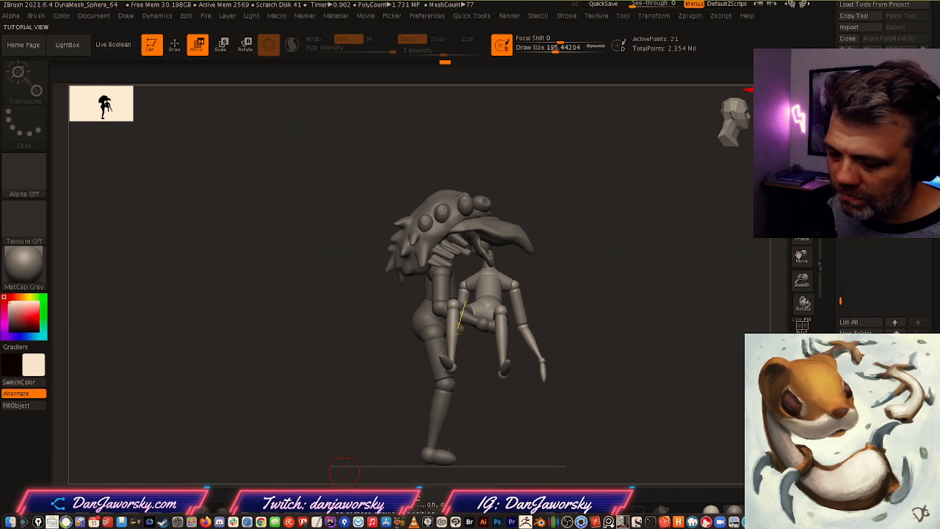
Save the tool as monster_design.ztl in the movie_poster folder, replacing the existing file
drag(924, 55, 923, 94)
click(895, 31)
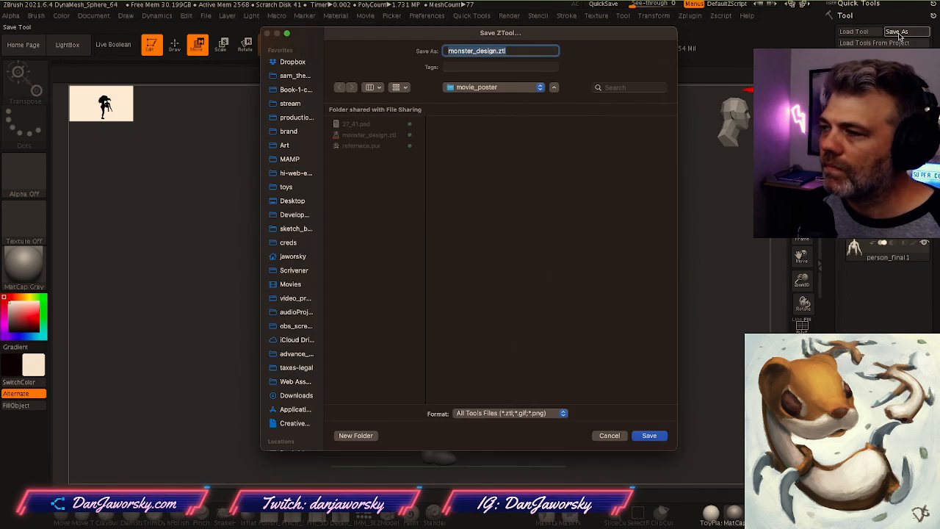
click(650, 436)
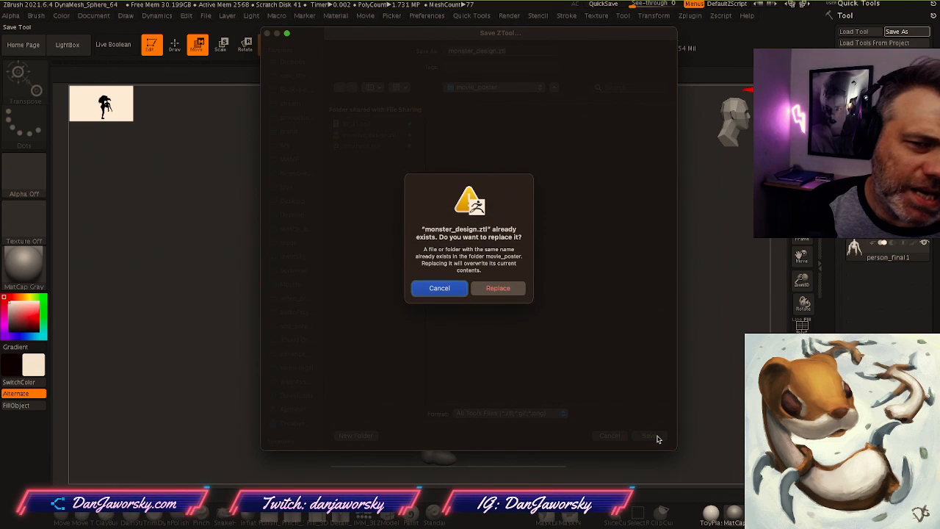
click(489, 291)
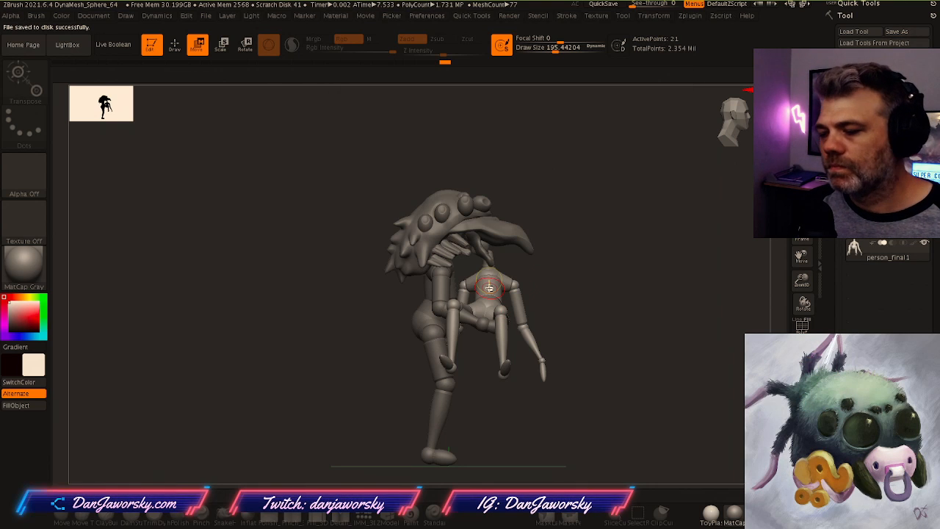
drag(598, 261, 586, 261)
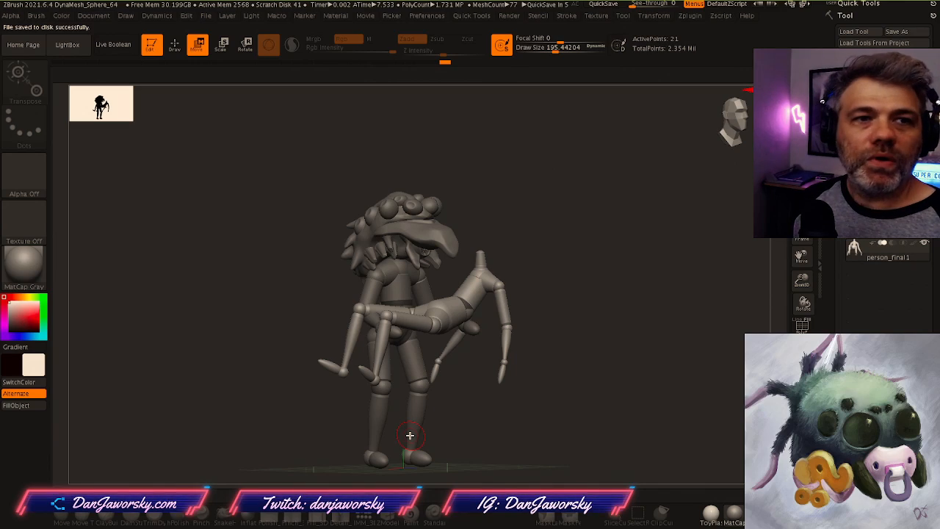
Switch to Photoshop, retry the subscription check once, and dismiss the Adobe connection dialog
key(super+h)
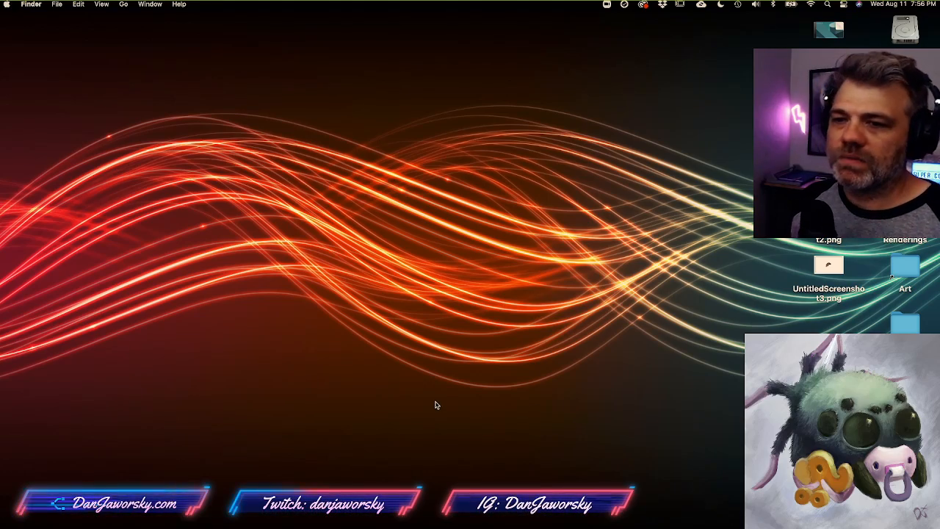
key(ctrl+Right)
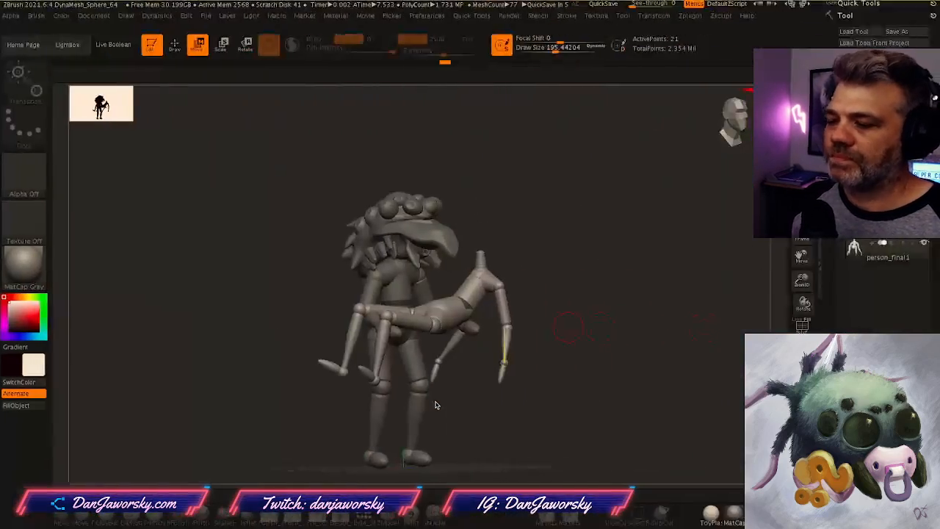
key(ctrl+Left)
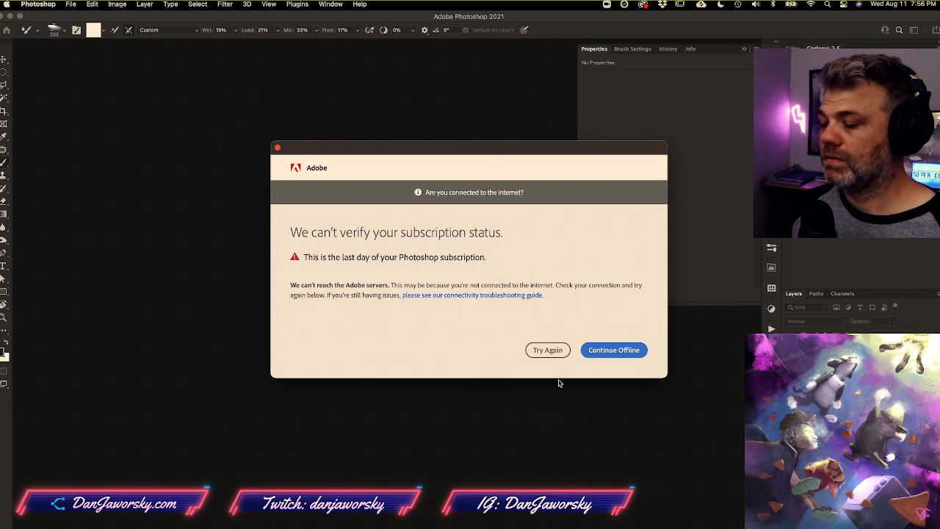
click(548, 351)
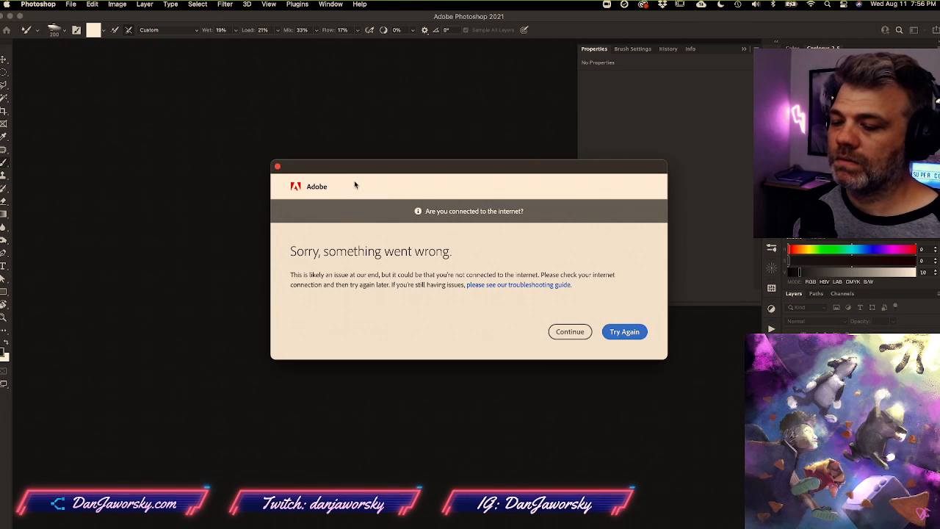
click(278, 167)
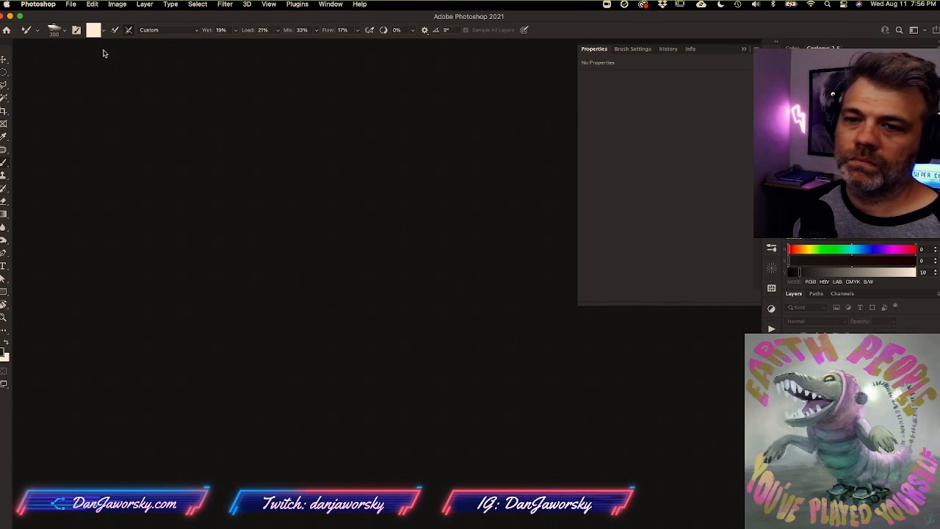
Create a new 1959 x 2513 pixel RGB document at 300 pixels per inch with the custom tan background
click(71, 4)
mouse_move(147, 53)
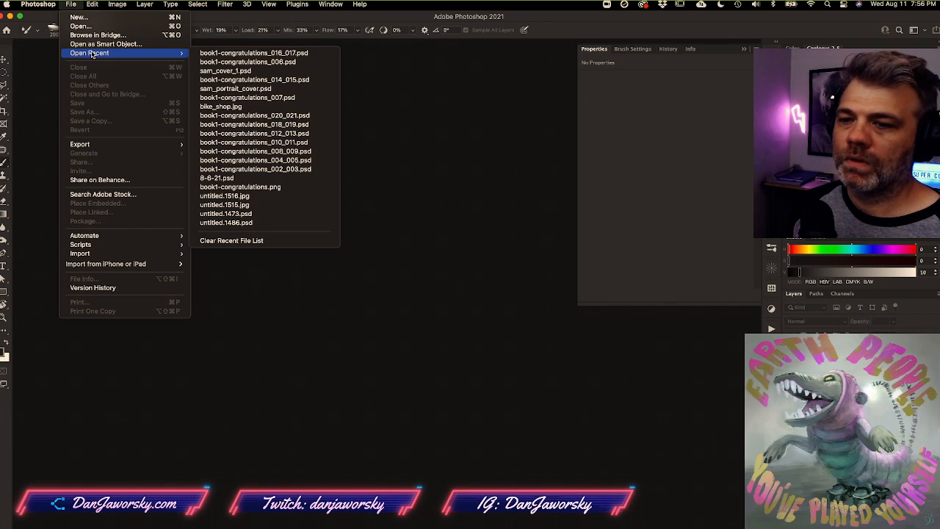
click(117, 17)
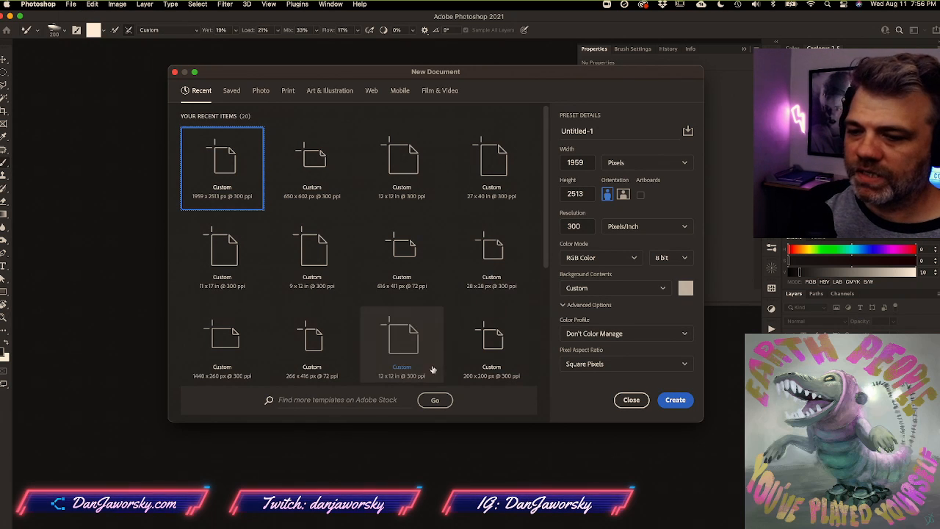
click(676, 400)
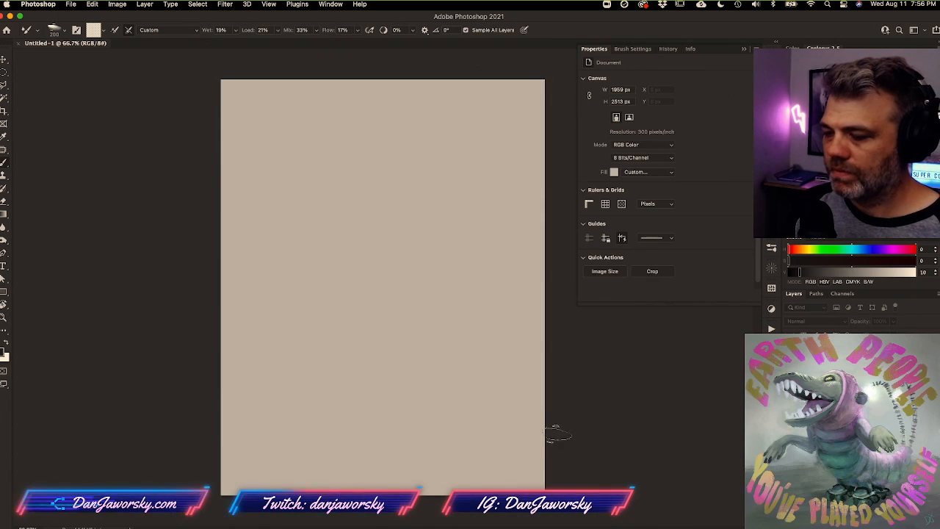
Choose a brush preset for the Brush tool and sample the canvas's tan colour in full-screen mode
key(shift+b)
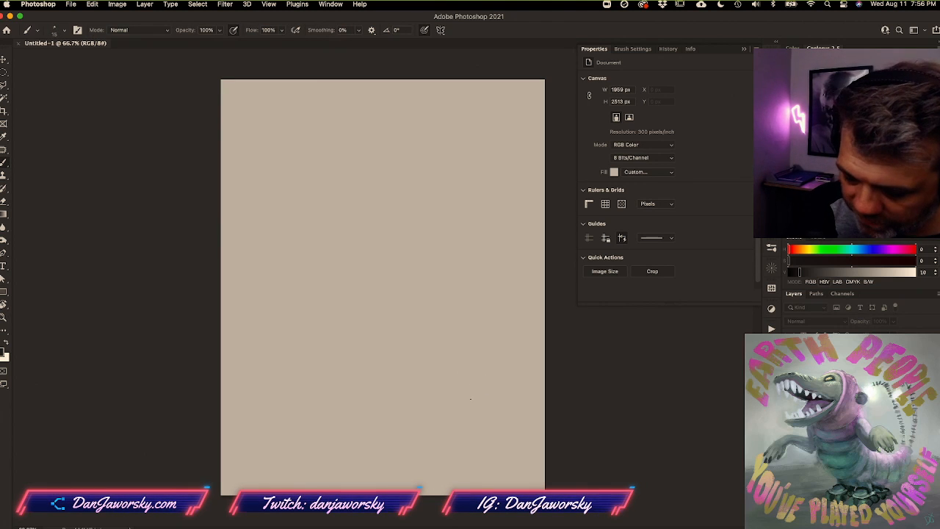
right_click(470, 398)
double_click(575, 334)
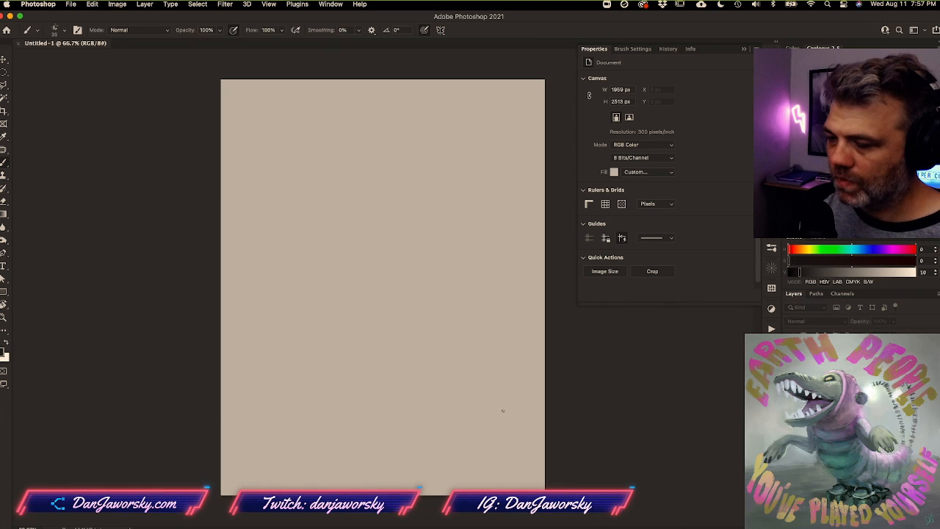
key(f)
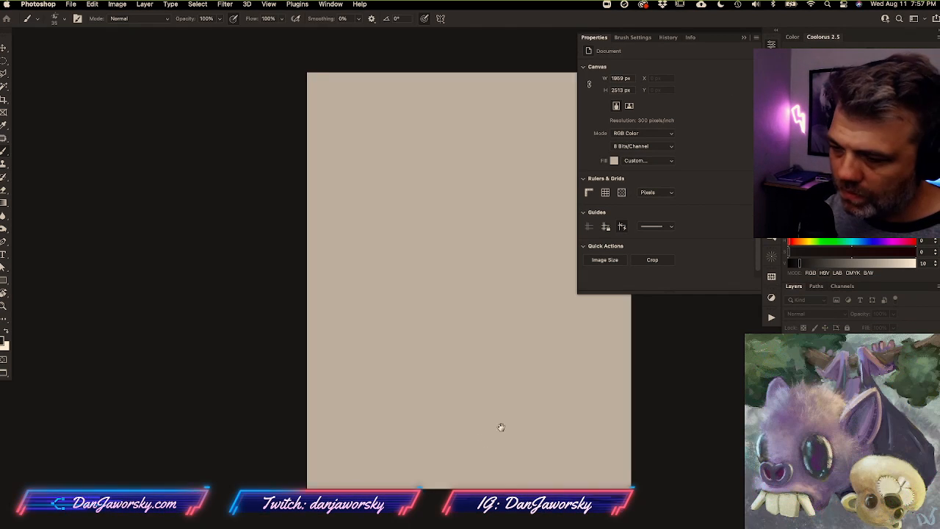
alt+click(491, 411)
Extend the canvas above and below the tan area with the Crop tool to make a taller poster format
key(z)
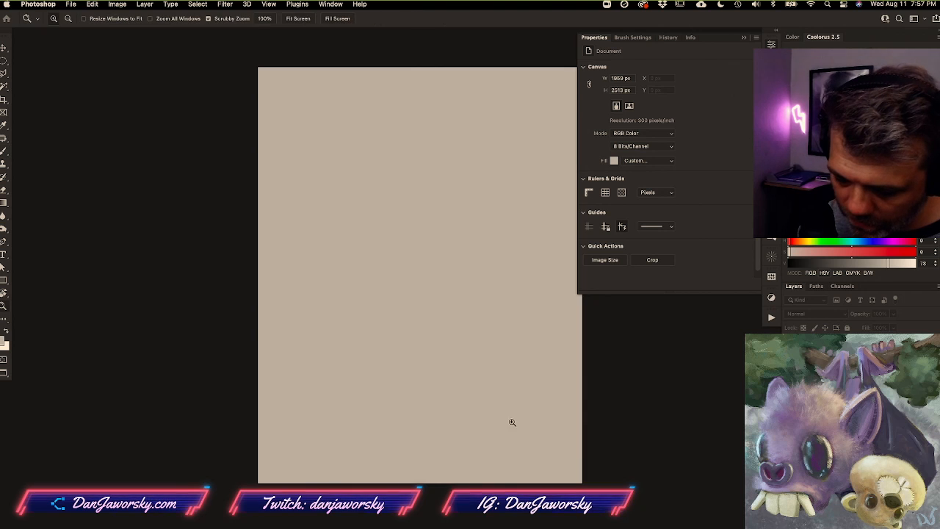
drag(510, 420, 492, 419)
key(c)
alt+drag(455, 460, 453, 491)
drag(491, 419, 436, 354)
drag(403, 424, 406, 435)
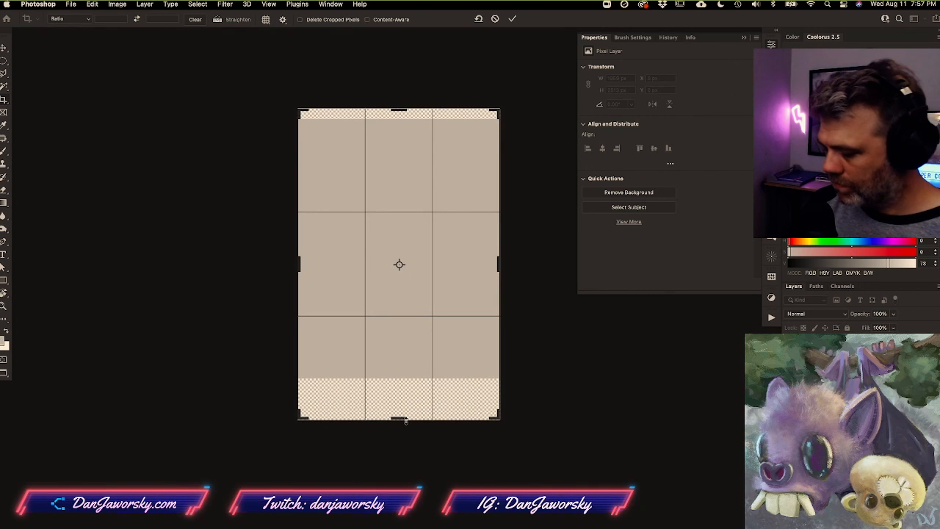
key(Return)
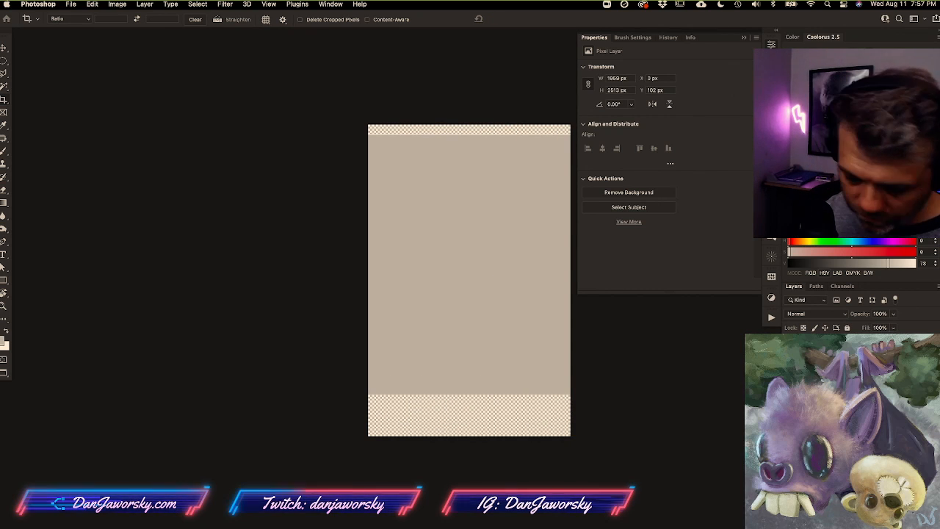
Fill the whole extended canvas layer with 50% Gray at Normal mode and 100% opacity
key(i)
key(shift+BackSpace)
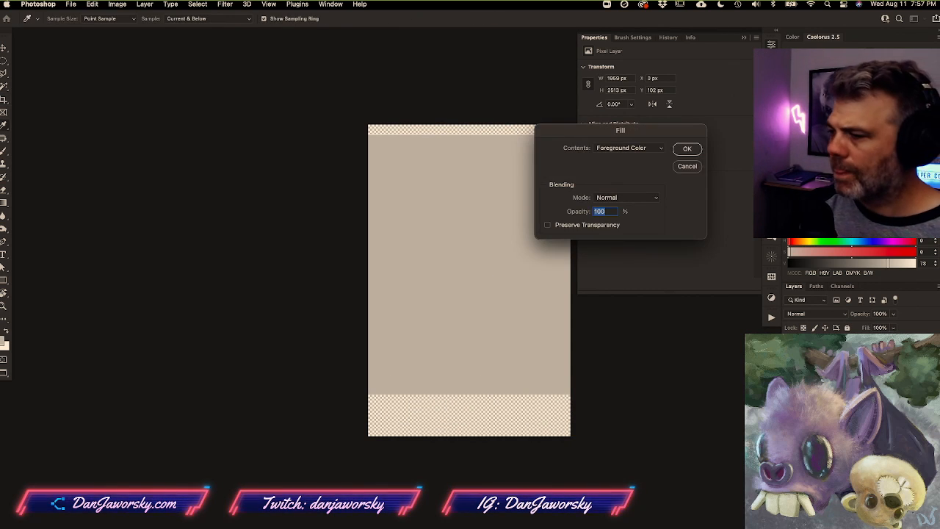
click(642, 148)
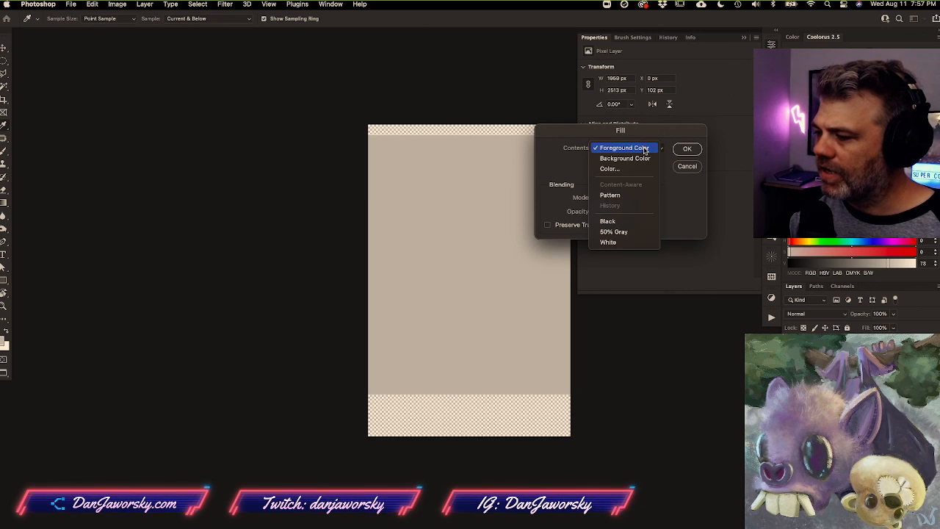
click(628, 231)
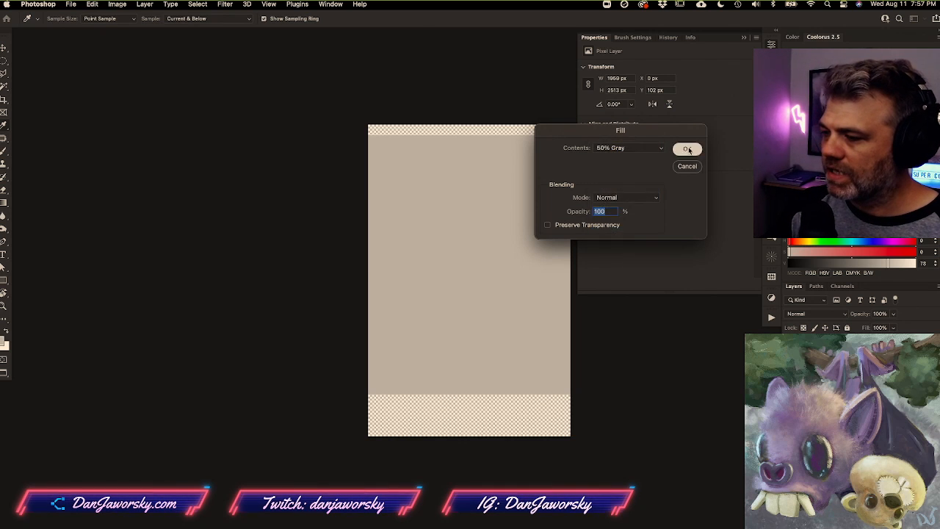
click(686, 148)
key(c)
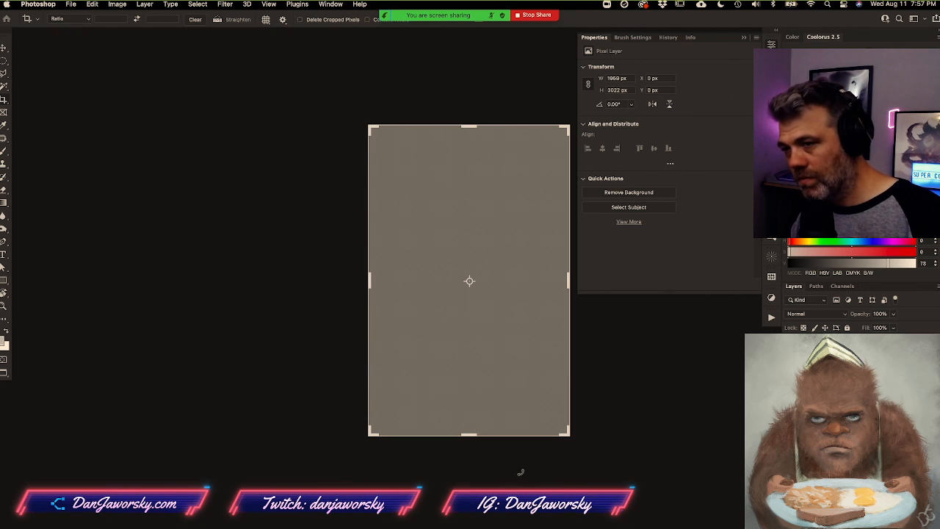
Hide the floating meeting controls of the screen-sharing session
mouse_move(453, 15)
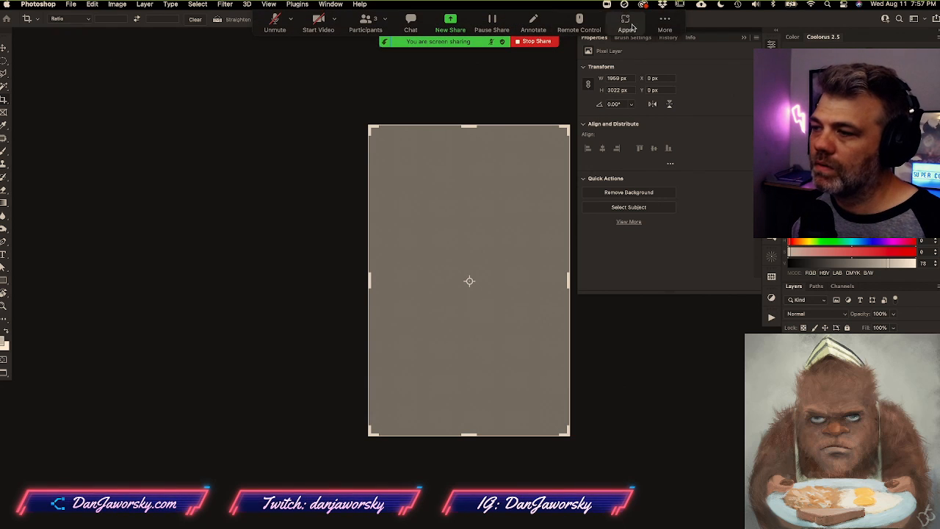
click(676, 26)
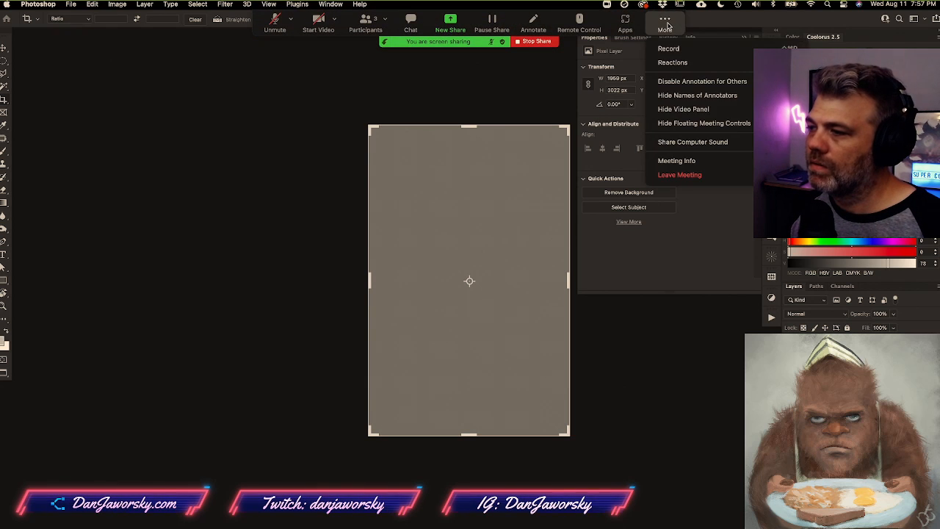
click(677, 124)
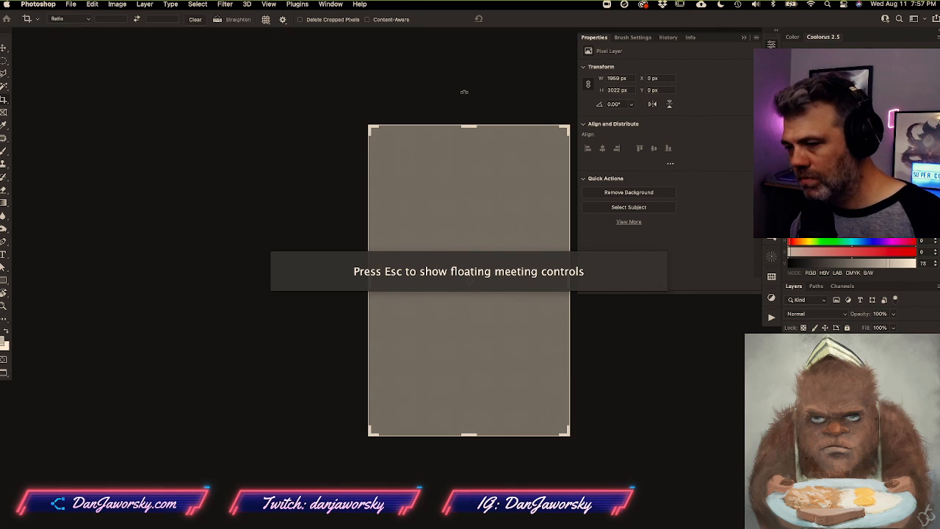
Sketch a light curved hill line across the upper third of the canvas with the Brush tool
key(v)
drag(477, 192, 425, 189)
key(b)
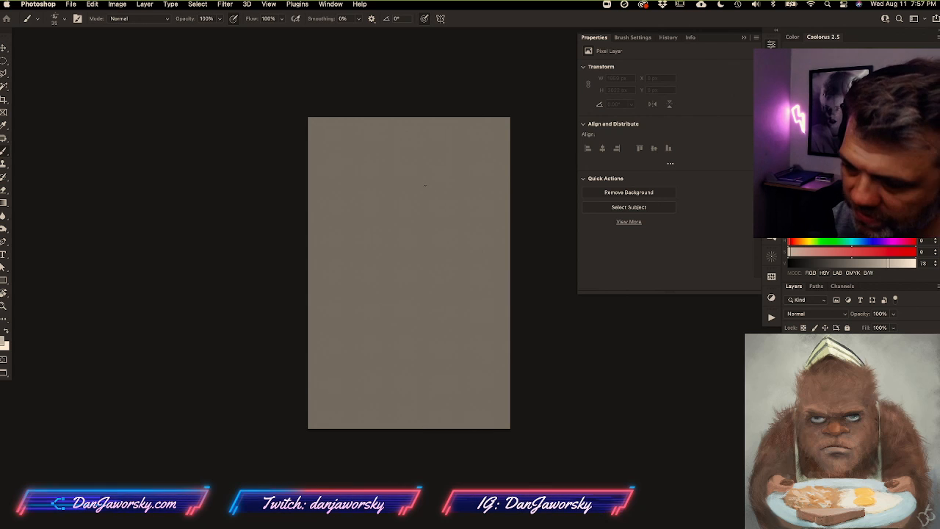
drag(451, 370, 441, 358)
super+drag(449, 357, 455, 412)
key(z)
alt+click(455, 412)
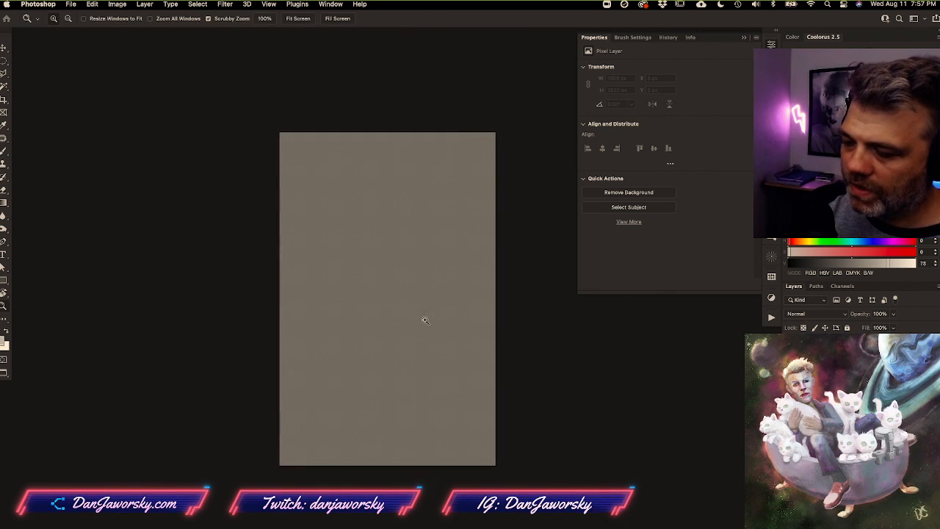
key(b)
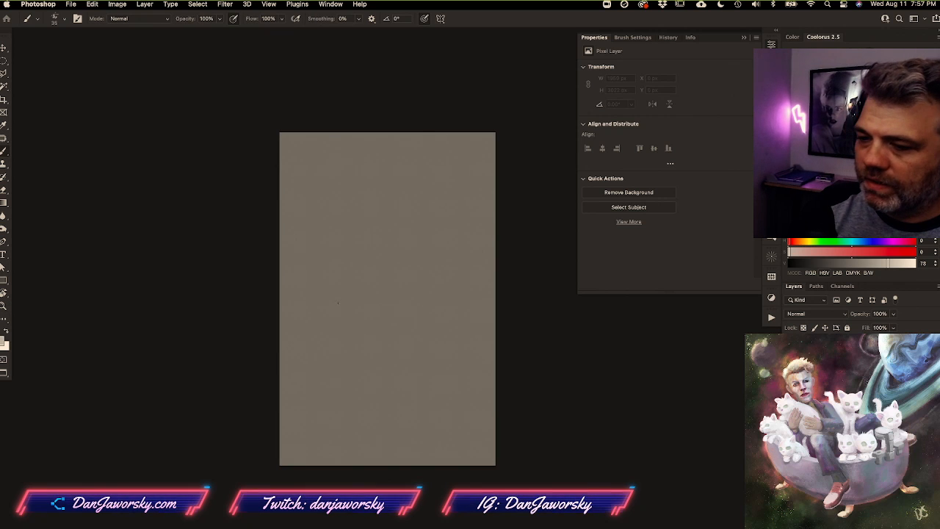
drag(281, 243, 456, 195)
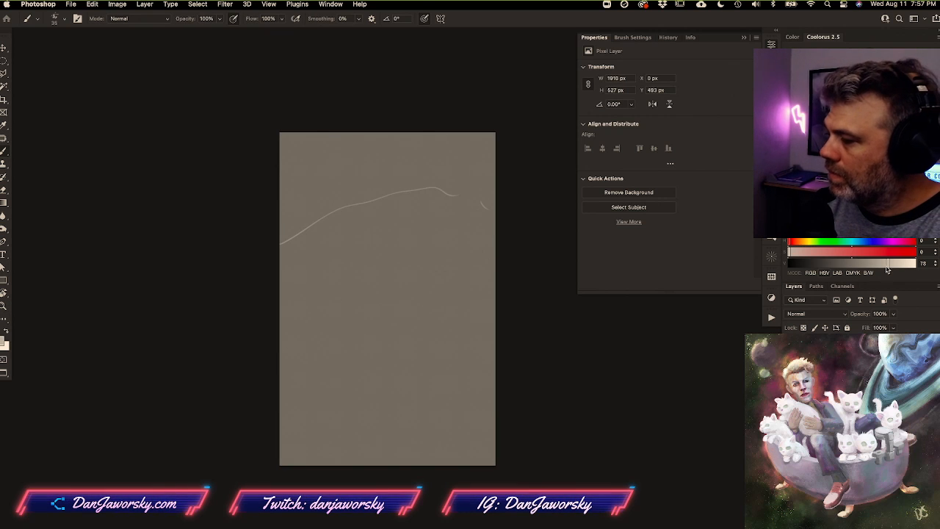
mouse_move(283, 242)
mouse_down()
mouse_move(355, 203)
mouse_move(493, 199)
mouse_up()
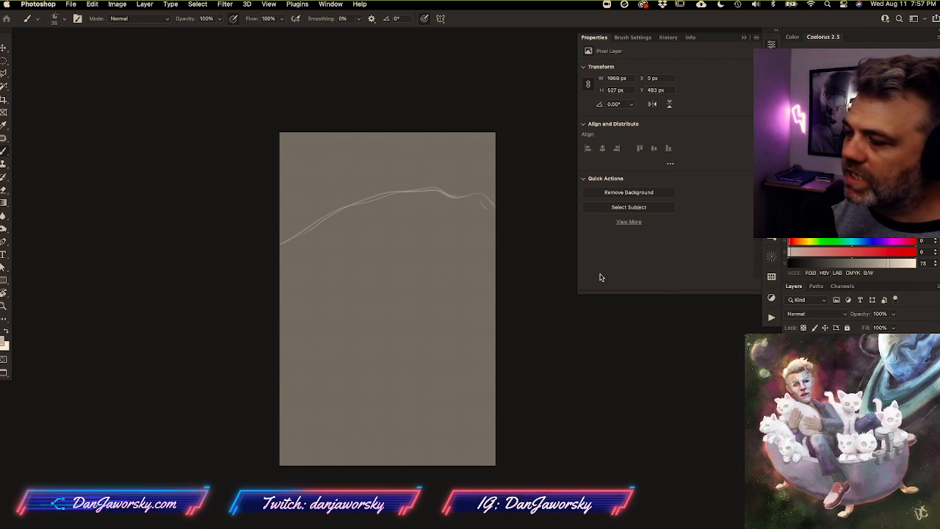
Set a darker gray with brightness 40, enlarge the brush to 60 px, rework the hill line and add small marks in the sky
click(851, 264)
click(838, 263)
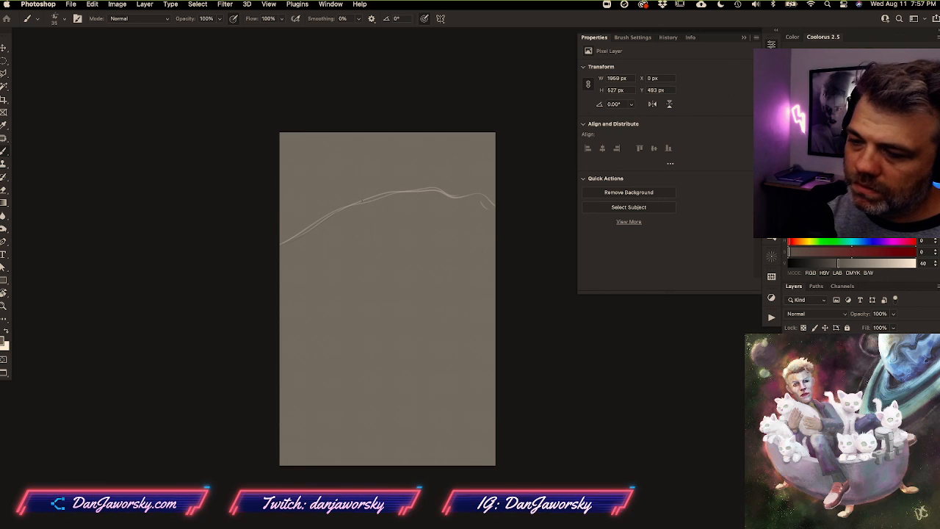
drag(473, 202, 500, 220)
key(bracketright)
key(bracketright)
key(bracketright)
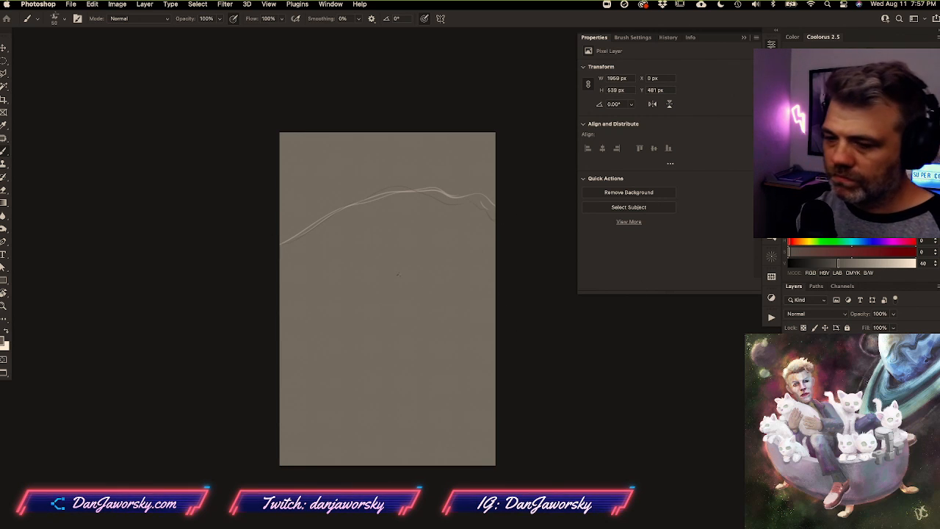
drag(327, 212, 456, 182)
mouse_move(308, 225)
mouse_down()
mouse_move(343, 188)
mouse_move(367, 191)
mouse_up()
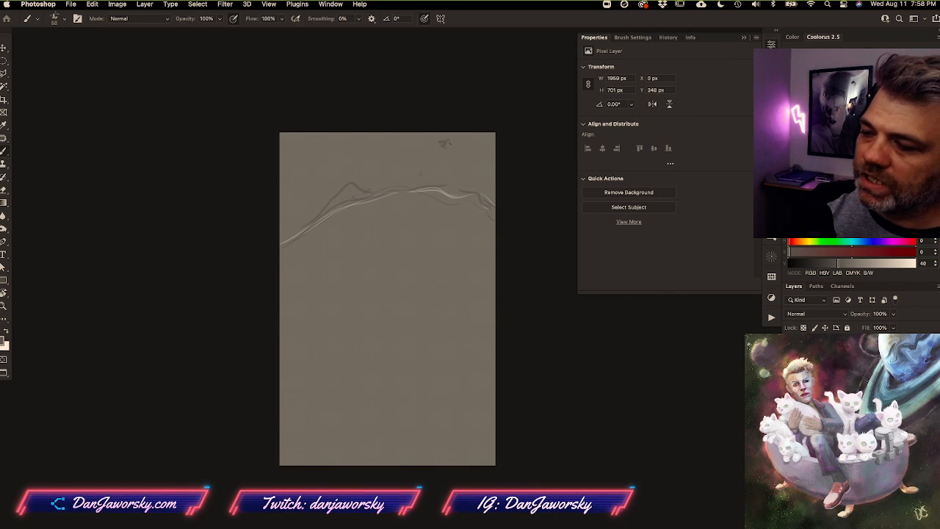
drag(440, 143, 463, 142)
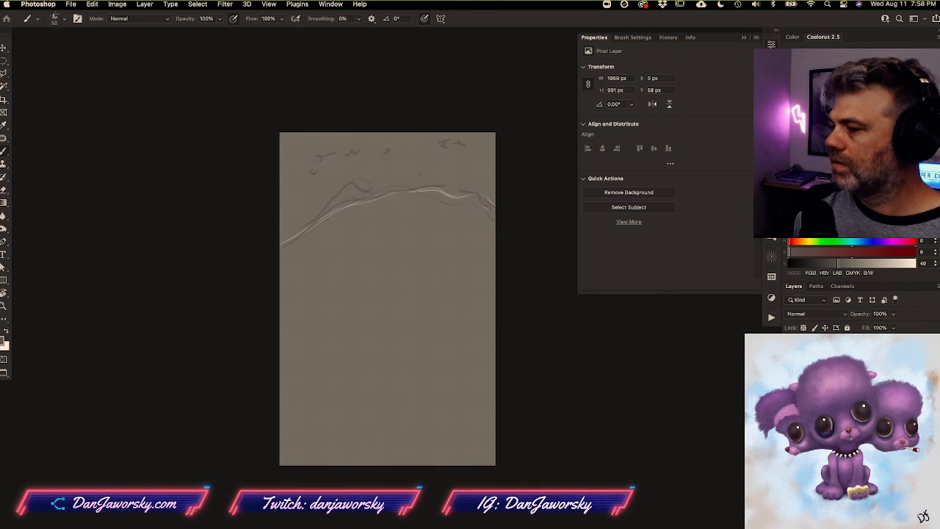
Choose a near-black colour and sketch a large circle over the hill line's left half for the creature's head
click(834, 186)
drag(385, 227, 402, 200)
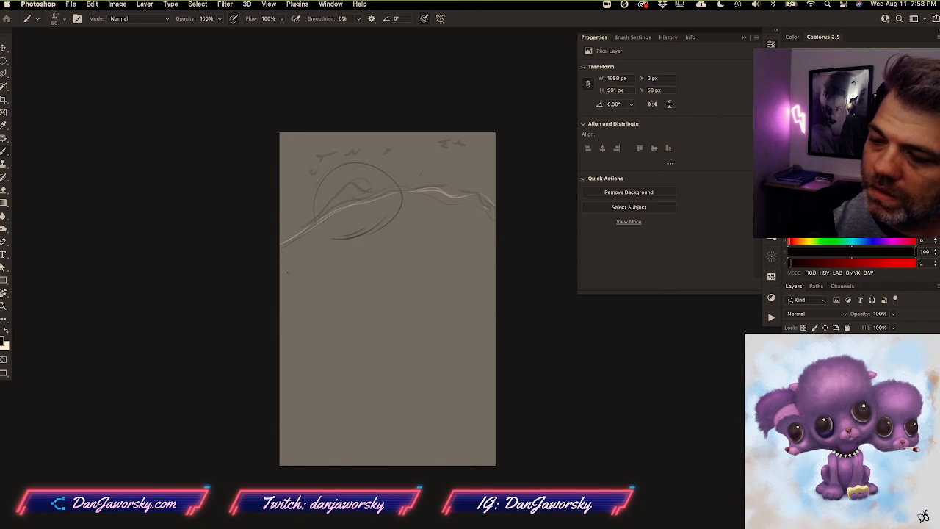
mouse_move(369, 166)
mouse_down()
mouse_move(352, 246)
mouse_move(364, 243)
mouse_up()
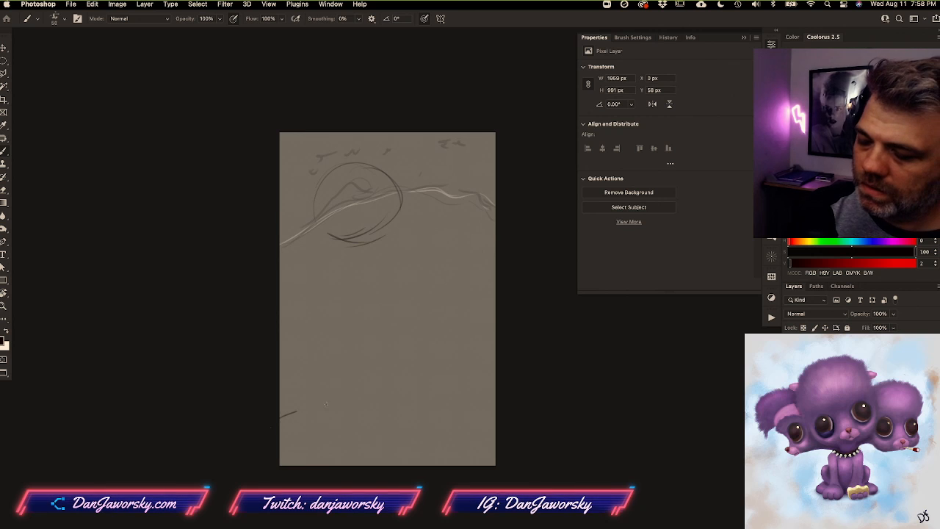
Sketch a guide curve and a row of three circles along the bottom of the poster
drag(326, 402, 554, 435)
mouse_move(280, 417)
mouse_down()
mouse_move(448, 399)
mouse_move(474, 382)
mouse_move(484, 432)
mouse_move(418, 424)
mouse_up()
mouse_move(355, 396)
mouse_down()
mouse_move(402, 382)
mouse_move(382, 448)
mouse_up()
mouse_move(327, 392)
mouse_down()
mouse_move(295, 438)
mouse_move(338, 411)
mouse_move(340, 442)
mouse_move(397, 445)
mouse_up()
Reinforce the creature's head circle and sketch its hooked upper beak plus small round bumps around the crown
mouse_move(316, 182)
mouse_down()
mouse_move(328, 241)
mouse_move(379, 233)
mouse_move(309, 213)
mouse_move(388, 169)
mouse_up()
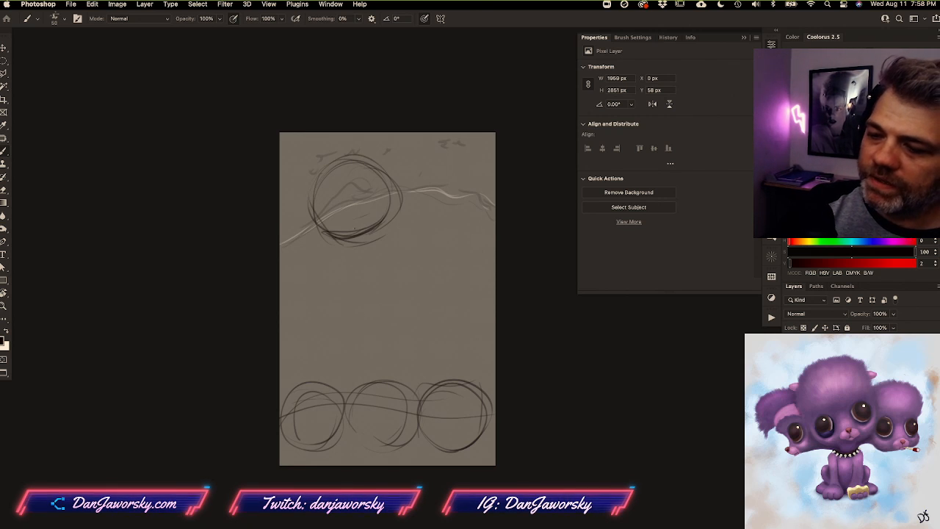
drag(312, 185, 334, 242)
mouse_move(321, 163)
mouse_down()
mouse_move(348, 239)
mouse_move(394, 174)
mouse_move(428, 175)
mouse_up()
mouse_move(347, 212)
mouse_down()
mouse_move(377, 207)
mouse_move(409, 184)
mouse_move(433, 182)
mouse_move(390, 210)
mouse_move(442, 191)
mouse_move(400, 167)
mouse_move(342, 206)
mouse_up()
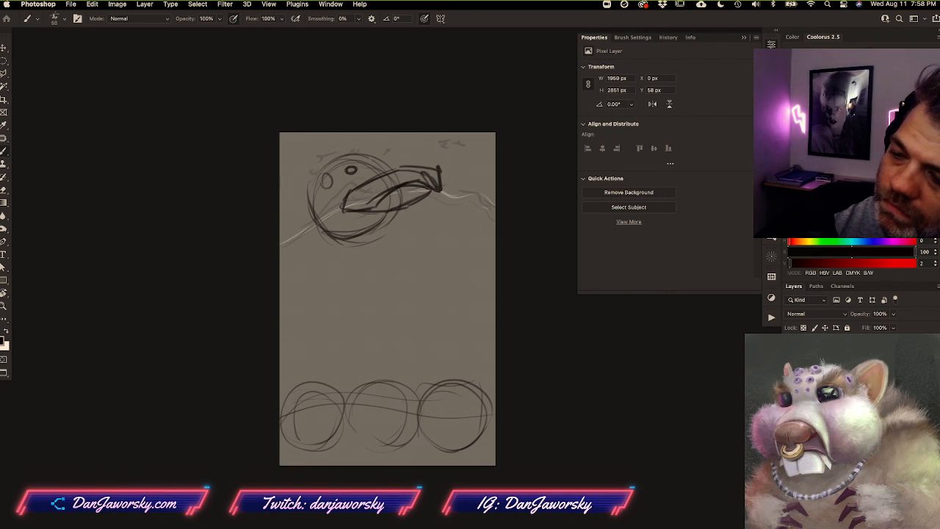
mouse_move(379, 162)
mouse_down()
mouse_move(338, 154)
mouse_move(357, 151)
mouse_up()
drag(344, 183, 315, 209)
drag(319, 172, 315, 188)
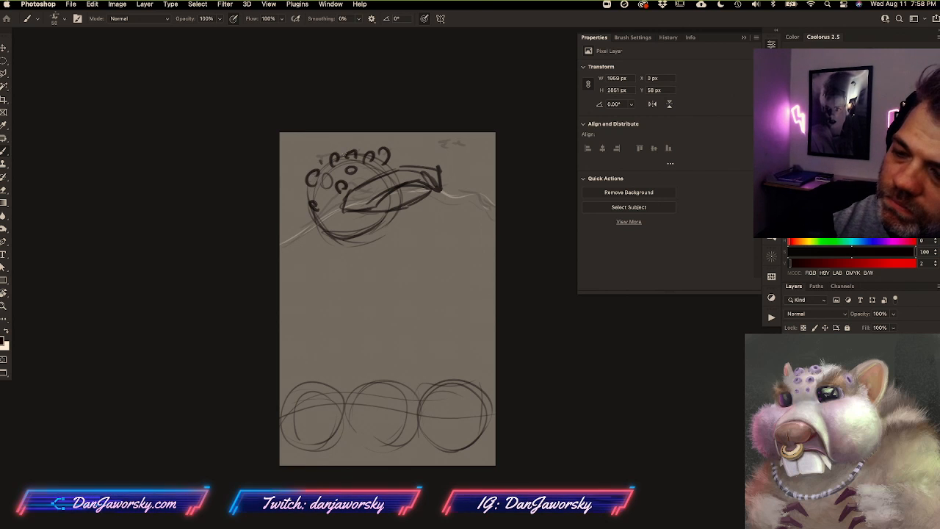
Sketch jagged, pointed strokes beneath the creature's upper beak and reinforce the beak's outline
mouse_move(351, 215)
mouse_down()
mouse_move(361, 234)
mouse_move(386, 231)
mouse_move(366, 239)
mouse_up()
mouse_move(357, 213)
mouse_down()
mouse_move(376, 229)
mouse_move(422, 224)
mouse_move(367, 247)
mouse_move(385, 245)
mouse_move(379, 255)
mouse_up()
mouse_move(382, 229)
mouse_down()
mouse_move(388, 247)
mouse_move(410, 239)
mouse_move(414, 210)
mouse_move(401, 222)
mouse_move(410, 226)
mouse_up()
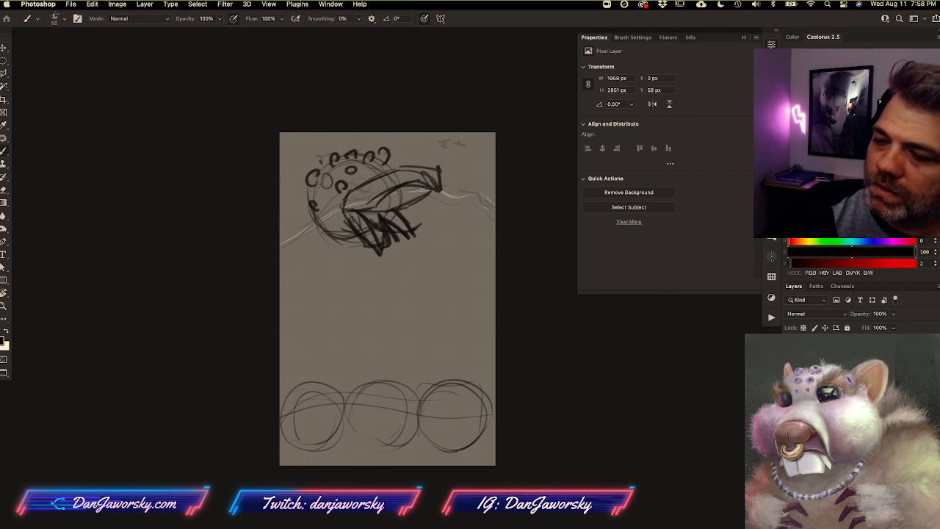
mouse_move(357, 210)
mouse_down()
mouse_move(444, 167)
mouse_move(370, 176)
mouse_up()
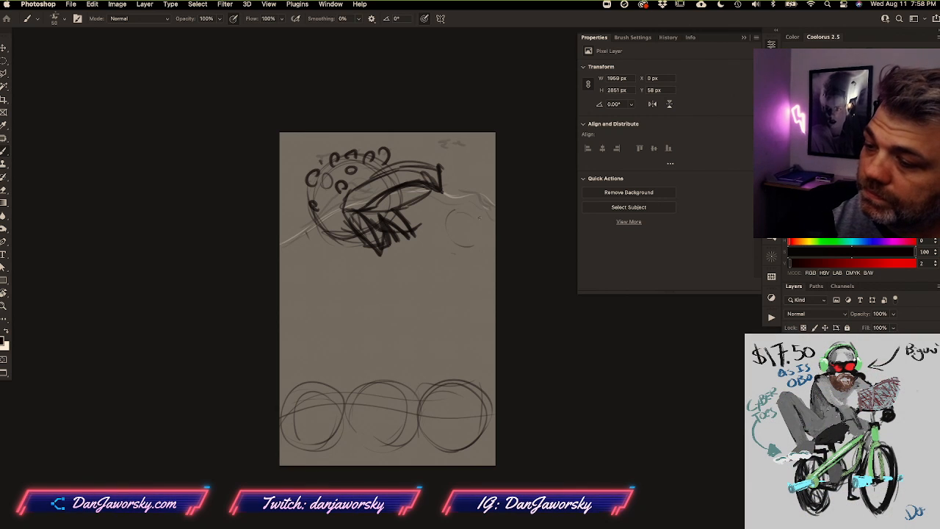
Sketch a small capped human head right of the beak and rough in its reclining body with bent legs
mouse_move(463, 209)
mouse_down()
mouse_move(457, 242)
mouse_move(470, 213)
mouse_move(465, 241)
mouse_move(477, 225)
mouse_move(452, 250)
mouse_move(445, 220)
mouse_move(482, 246)
mouse_move(478, 221)
mouse_move(492, 199)
mouse_up()
mouse_move(489, 205)
mouse_down()
mouse_move(455, 222)
mouse_move(476, 199)
mouse_up()
drag(445, 228, 473, 199)
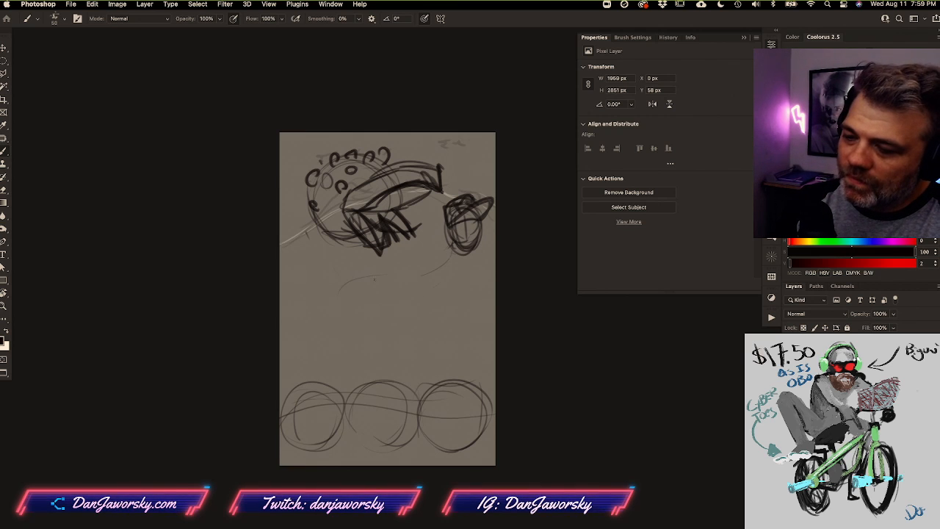
mouse_move(338, 284)
mouse_down()
mouse_move(376, 284)
mouse_move(440, 257)
mouse_move(324, 338)
mouse_up()
mouse_move(433, 268)
mouse_down()
mouse_move(351, 288)
mouse_move(346, 270)
mouse_move(383, 286)
mouse_up()
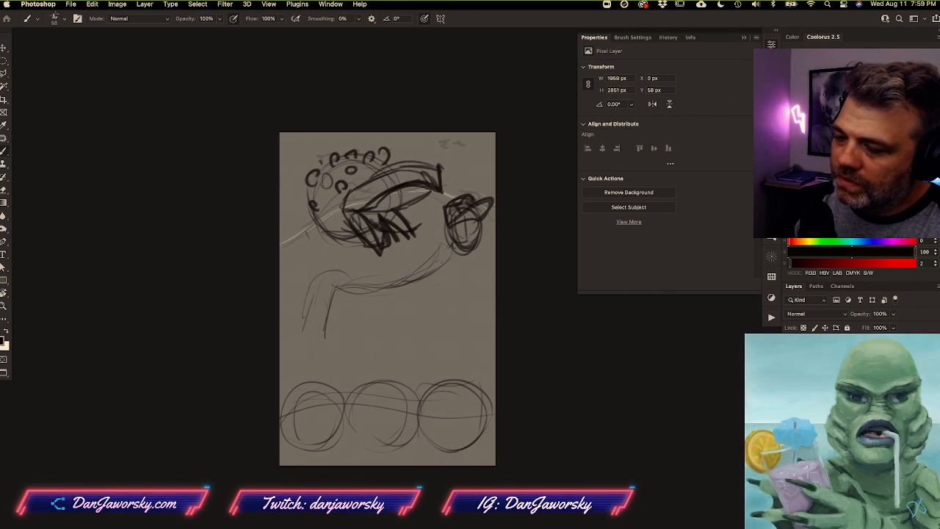
drag(420, 253, 455, 258)
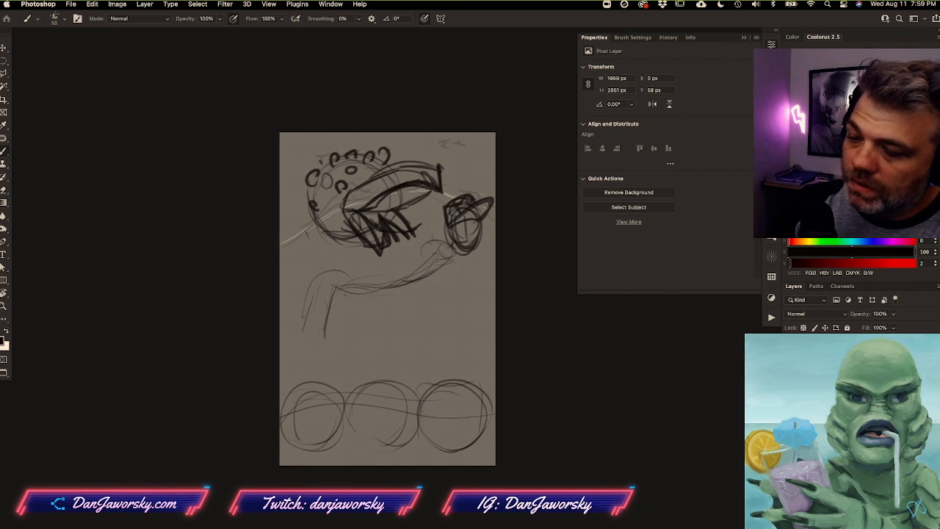
Try angular strokes below the reclining body's knees and undo the last three changes
mouse_move(340, 310)
mouse_down()
mouse_move(355, 339)
mouse_move(395, 342)
mouse_move(360, 301)
mouse_up()
mouse_move(338, 332)
mouse_down()
mouse_move(342, 301)
mouse_move(373, 329)
mouse_move(403, 336)
mouse_up()
drag(402, 340, 358, 338)
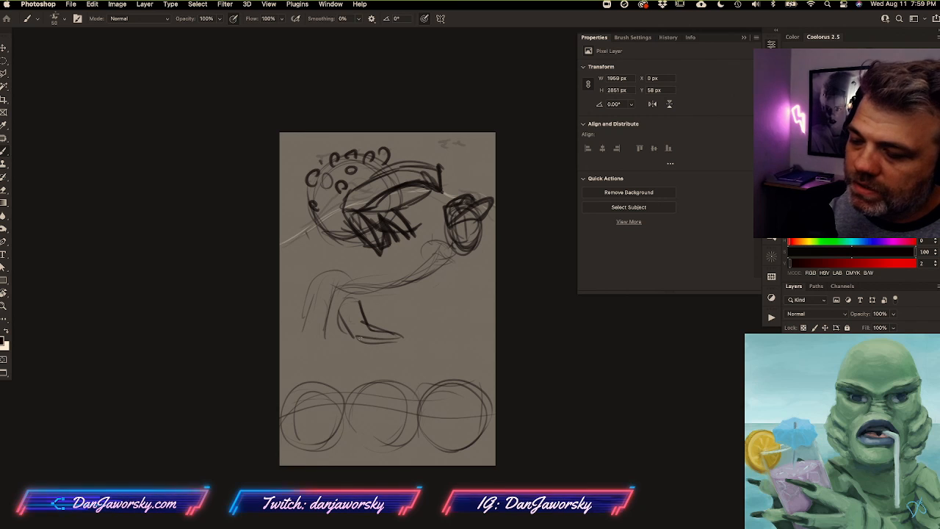
drag(360, 298, 402, 323)
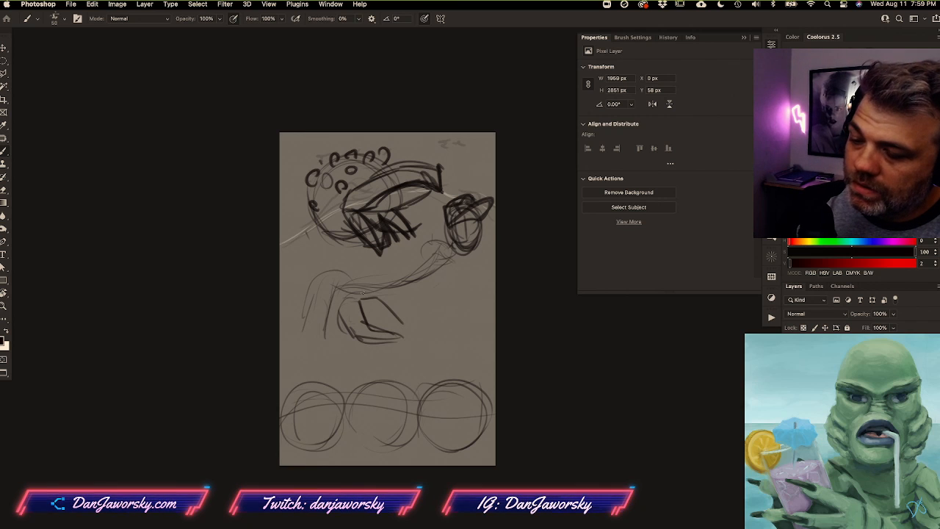
key(super+z)
key(super+z)
key(super+z)
Sketch the reclining figure's near lower leg and shoe hanging down at the canvas's left side
mouse_move(361, 307)
mouse_down()
mouse_move(401, 338)
mouse_move(363, 341)
mouse_up()
mouse_move(327, 273)
mouse_down()
mouse_move(339, 256)
mouse_move(376, 263)
mouse_move(334, 257)
mouse_move(358, 275)
mouse_move(368, 254)
mouse_up()
mouse_move(330, 313)
mouse_down()
mouse_move(347, 313)
mouse_move(319, 342)
mouse_up()
drag(328, 293, 318, 342)
drag(314, 340, 336, 318)
mouse_move(320, 341)
mouse_down()
mouse_move(310, 364)
mouse_move(327, 372)
mouse_up()
drag(328, 371, 335, 344)
mouse_move(315, 345)
mouse_down()
mouse_move(307, 367)
mouse_move(334, 356)
mouse_up()
drag(329, 336, 331, 354)
drag(341, 295, 338, 345)
mouse_move(339, 295)
mouse_down()
mouse_move(342, 331)
mouse_move(320, 342)
mouse_up()
Outline the figure's thigh and sketch the second lower leg and shoe behind the first
mouse_move(323, 287)
mouse_down()
mouse_move(347, 279)
mouse_move(339, 338)
mouse_move(389, 273)
mouse_up()
mouse_move(342, 302)
mouse_down()
mouse_move(393, 301)
mouse_move(383, 316)
mouse_up()
drag(331, 277, 288, 335)
mouse_move(288, 334)
mouse_down()
mouse_move(312, 339)
mouse_move(314, 283)
mouse_move(376, 271)
mouse_move(303, 312)
mouse_move(391, 279)
mouse_move(281, 373)
mouse_move(282, 362)
mouse_up()
Sketch the figure's hip and build its torso outline up toward the capped head
mouse_move(368, 296)
mouse_down()
mouse_move(344, 300)
mouse_move(380, 312)
mouse_up()
drag(381, 277, 389, 302)
drag(380, 300, 393, 315)
mouse_move(379, 272)
mouse_down()
mouse_move(397, 290)
mouse_move(399, 313)
mouse_move(448, 251)
mouse_up()
drag(401, 304, 448, 263)
mouse_move(389, 275)
mouse_down()
mouse_move(441, 243)
mouse_move(439, 273)
mouse_up()
mouse_move(402, 301)
mouse_down()
mouse_move(440, 278)
mouse_move(453, 240)
mouse_up()
drag(426, 294, 464, 257)
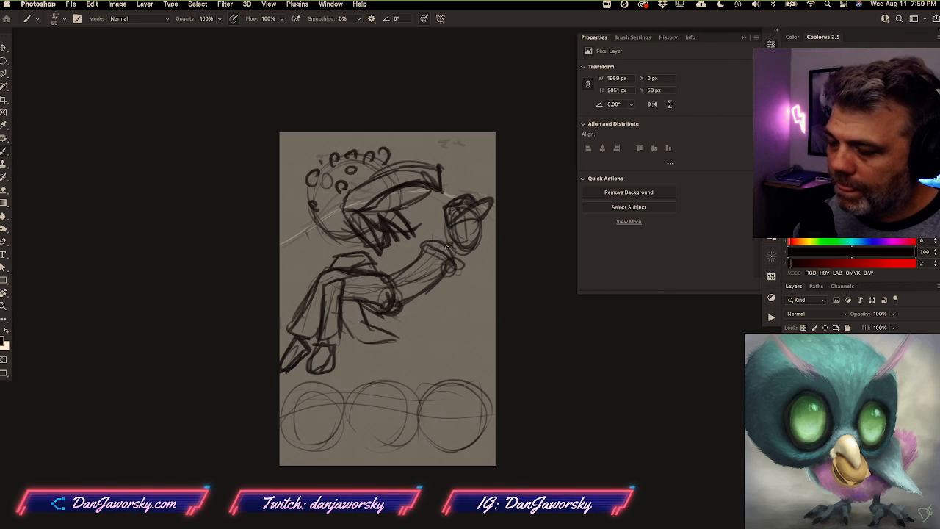
Sketch the figure's bent arm and hand dangling below the torso
drag(439, 301, 470, 292)
drag(466, 294, 487, 263)
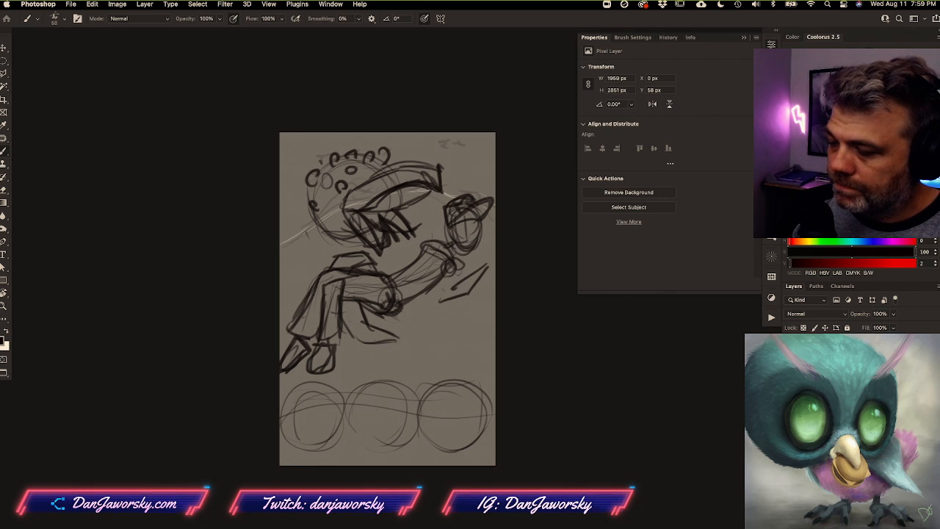
drag(430, 303, 454, 304)
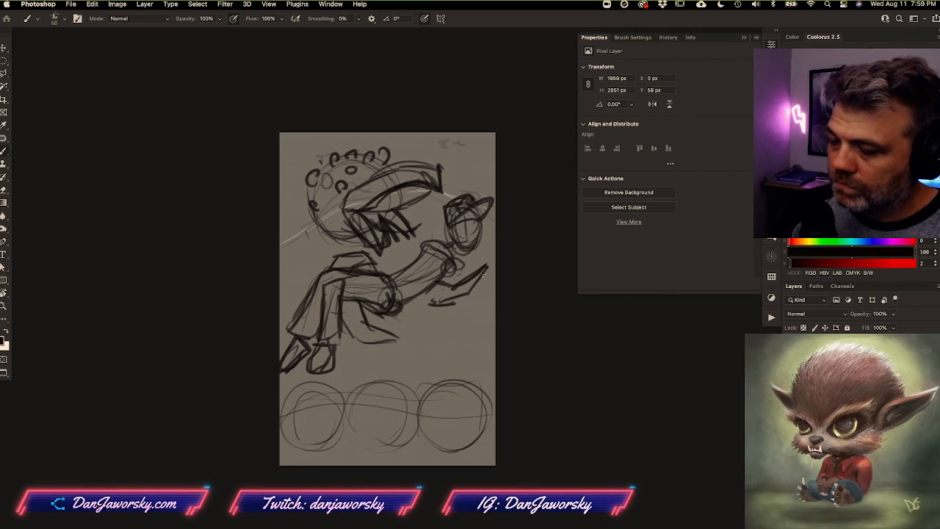
drag(486, 269, 447, 298)
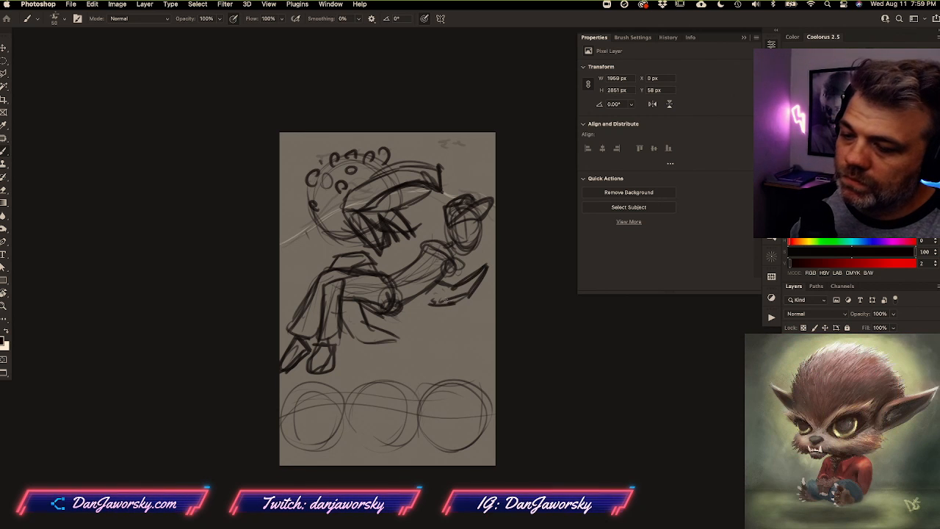
Add strokes between the beak and torso, hair-like lines behind the creature's head, and more round bumps on it
mouse_move(339, 252)
mouse_down()
mouse_move(375, 257)
mouse_move(430, 214)
mouse_up()
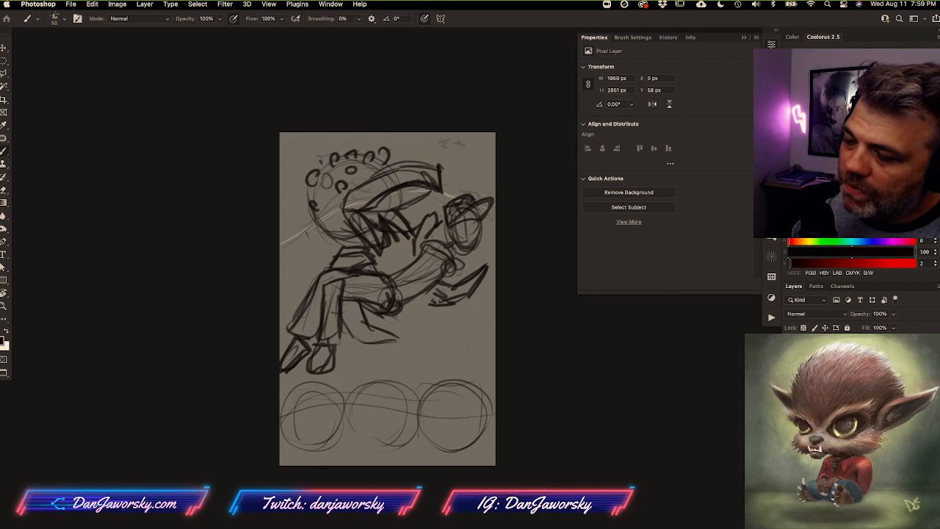
drag(409, 262, 415, 229)
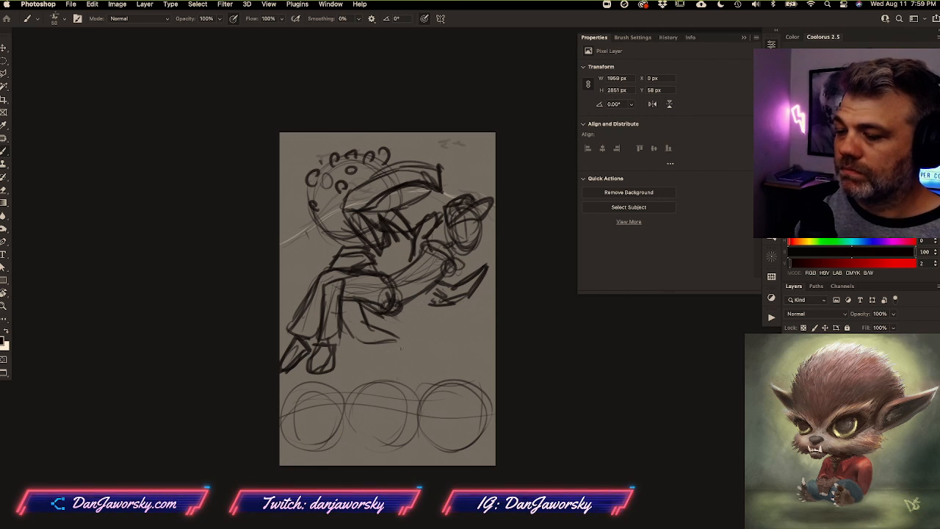
mouse_move(326, 228)
mouse_down()
mouse_move(300, 290)
mouse_move(299, 272)
mouse_up()
mouse_move(302, 212)
mouse_down()
mouse_move(291, 250)
mouse_move(300, 293)
mouse_move(314, 230)
mouse_up()
drag(309, 175, 309, 214)
drag(312, 216, 339, 238)
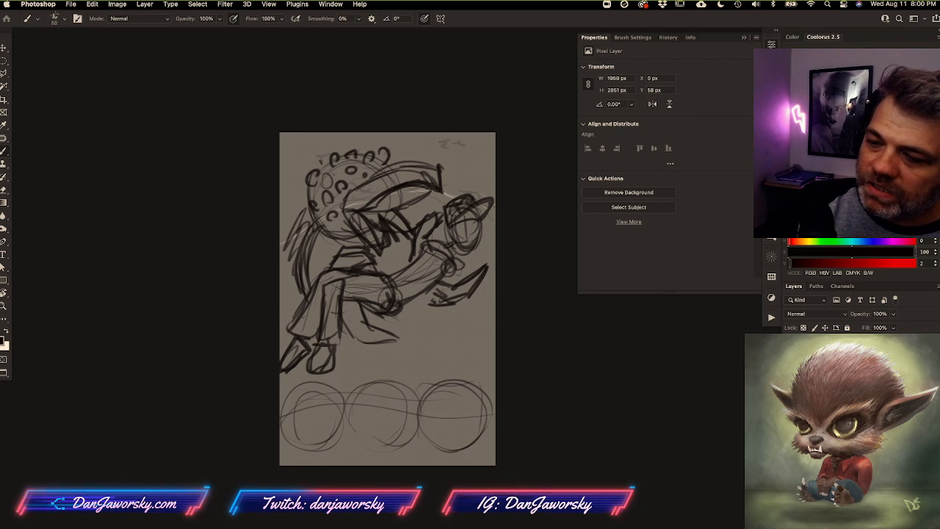
Sample a dark gray-brown from the sketch strokes beneath the creature's beak
alt+click(366, 230)
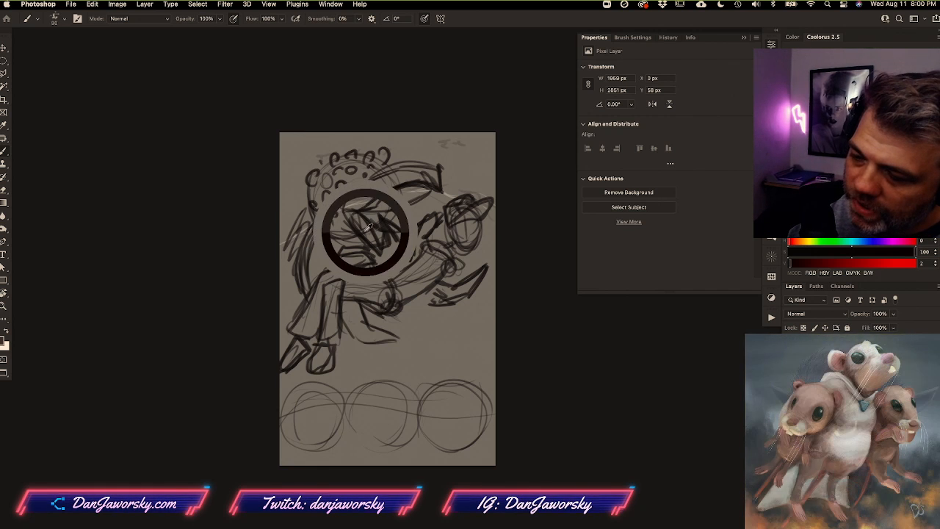
alt+click(363, 229)
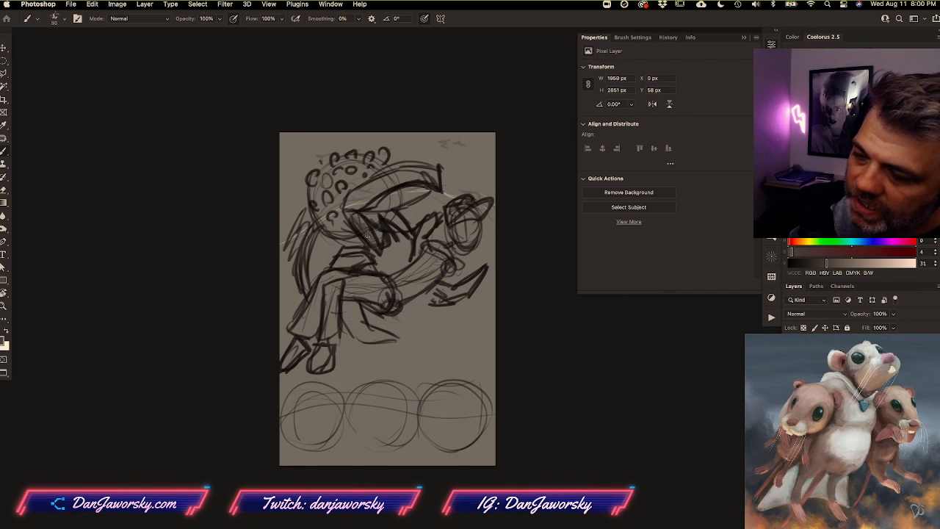
Shade the jagged shapes under the curved brim and the brim's underside with dark greys sampled from the sketch
alt+click(375, 225)
mouse_move(373, 220)
mouse_down()
mouse_move(396, 221)
mouse_move(385, 215)
mouse_up()
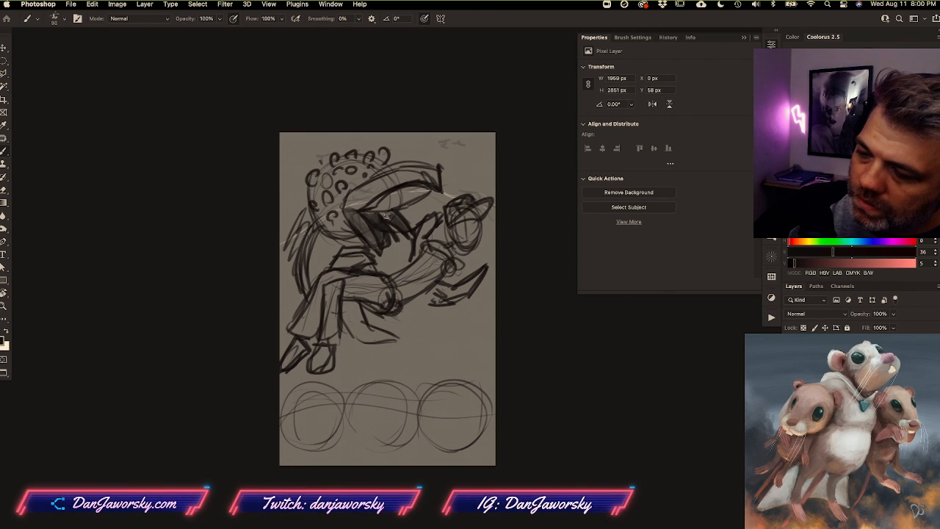
alt+click(391, 229)
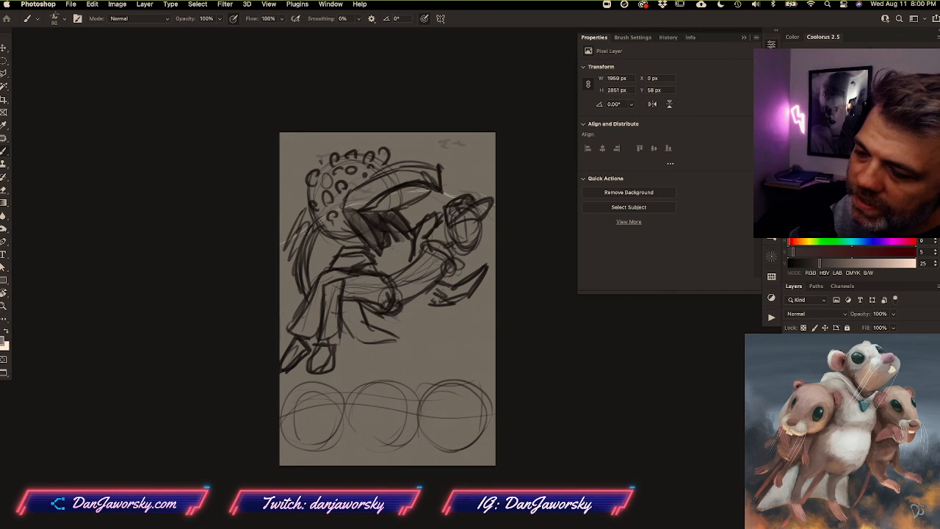
alt+click(374, 218)
mouse_move(391, 189)
mouse_down()
mouse_move(376, 201)
mouse_move(415, 192)
mouse_move(386, 251)
mouse_up()
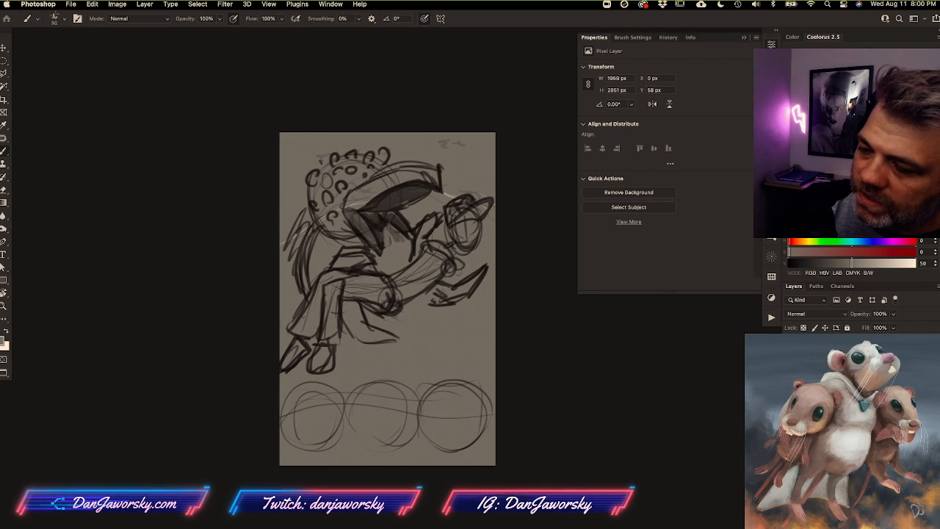
Fill the curved brim's front band with a sampled dark tone and paint its upper rim in a lighter grey
alt+click(359, 225)
mouse_move(350, 206)
mouse_down()
mouse_move(383, 181)
mouse_move(424, 178)
mouse_up()
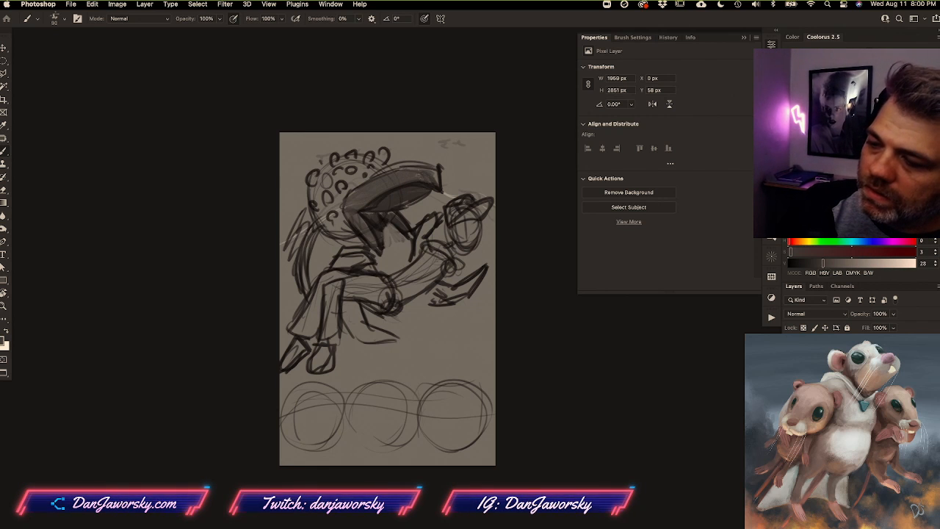
alt+click(446, 194)
mouse_move(352, 193)
mouse_down()
mouse_move(379, 176)
mouse_move(432, 167)
mouse_up()
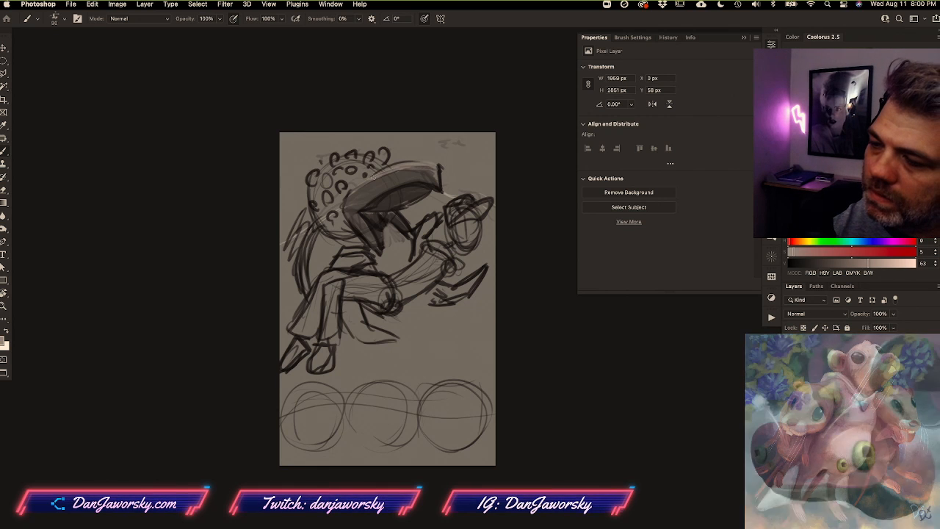
Sample dark tones from the sketch and fill the creature's raised upper arm beside the reclining figure
alt+click(423, 182)
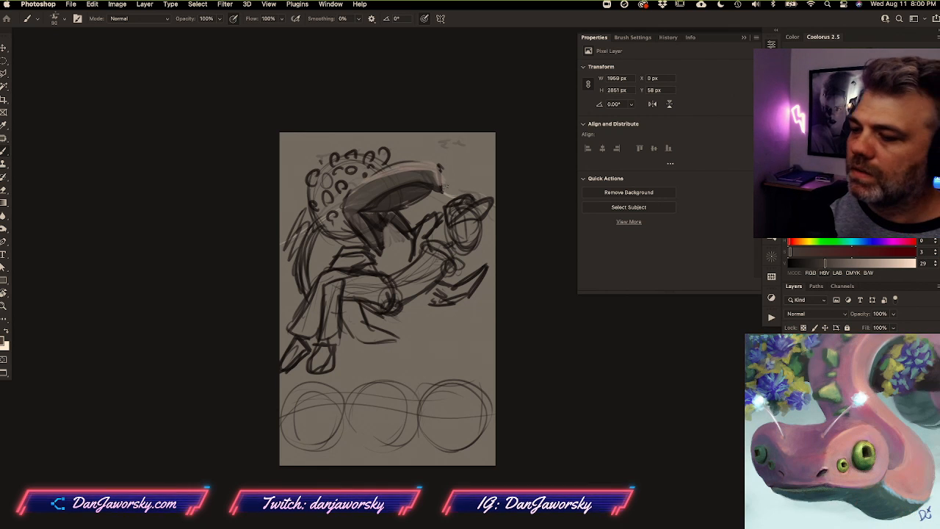
alt+click(409, 236)
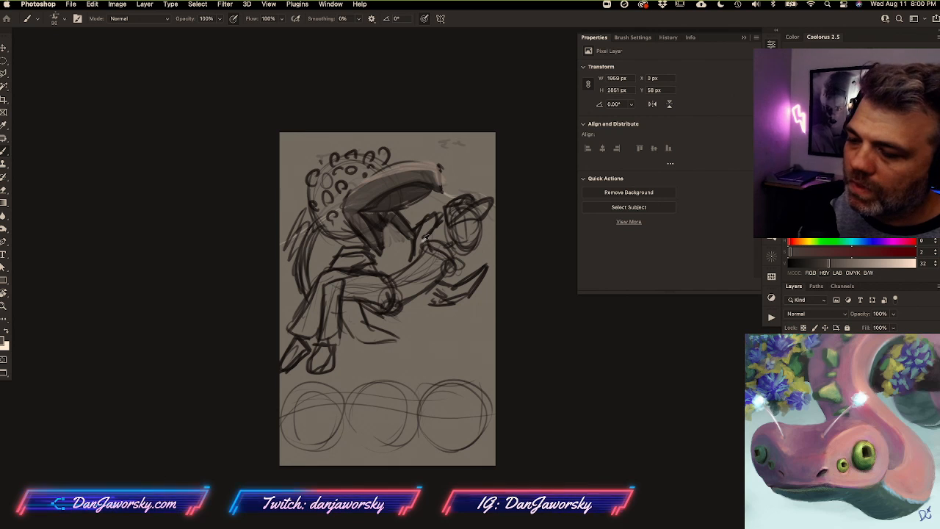
alt+click(418, 195)
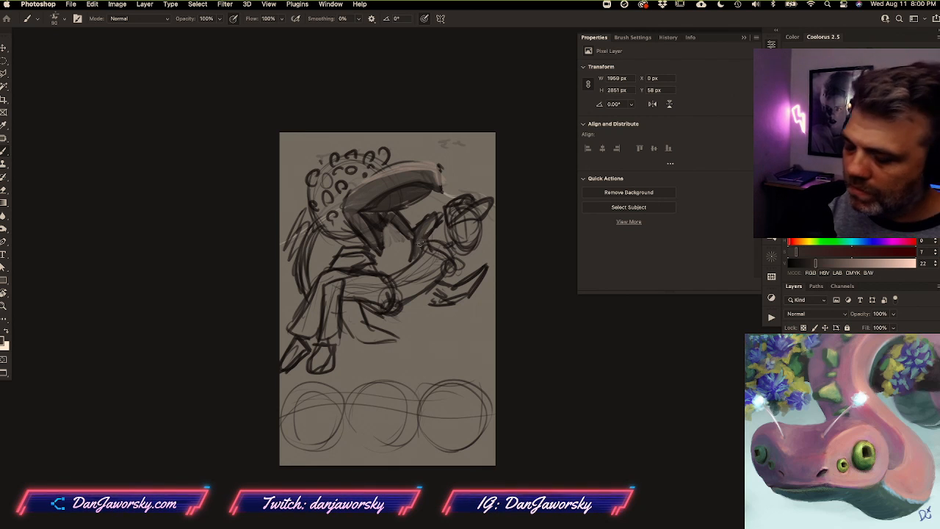
Lasso around the reclining figure and cut it out of the creature sketch
key(l)
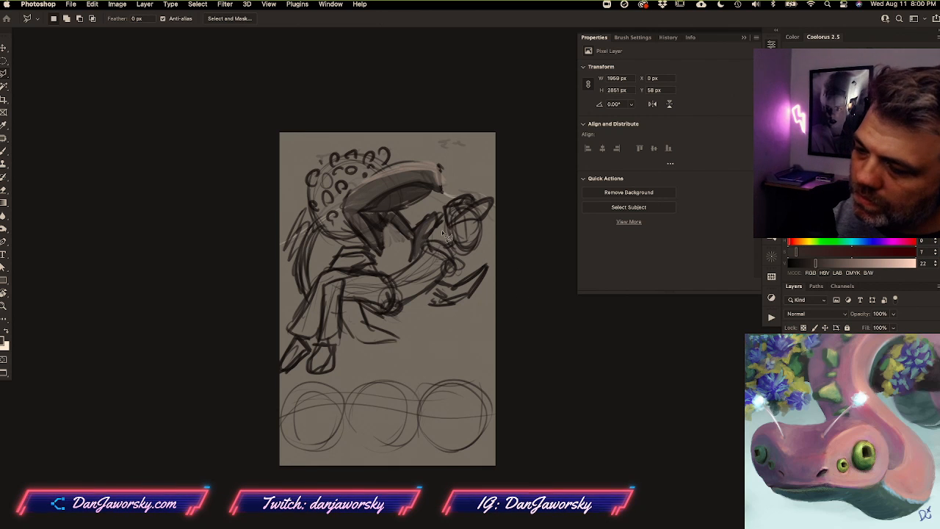
mouse_move(447, 243)
mouse_down()
mouse_move(482, 188)
mouse_move(476, 250)
mouse_move(397, 312)
mouse_move(341, 298)
mouse_move(339, 356)
mouse_move(278, 382)
mouse_move(330, 271)
mouse_move(417, 268)
mouse_move(439, 245)
mouse_up()
click(439, 243)
key(super+x)
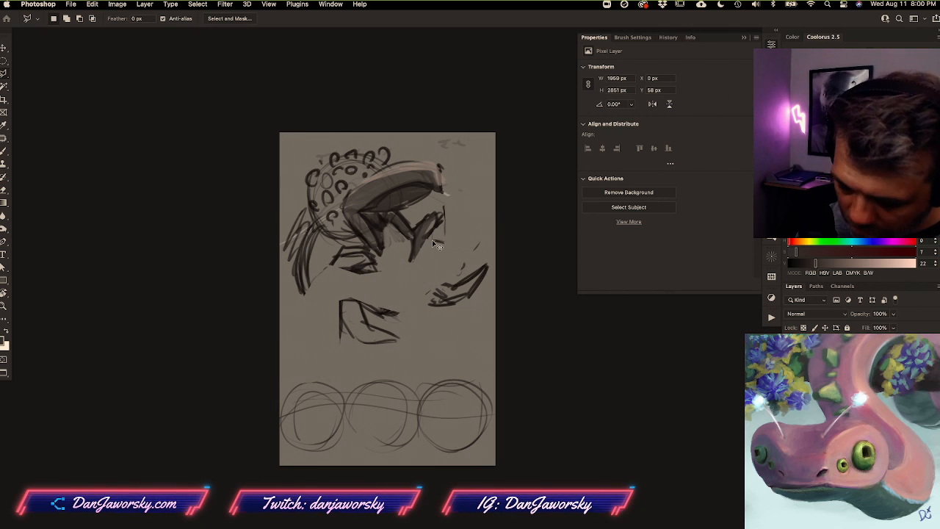
Paste the cut figure, scale it to 87.62%, rotate it about -4.78°, and reposition it beneath the creature's brim
key(super+v)
key(super+t)
drag(496, 190, 469, 213)
drag(410, 282, 428, 273)
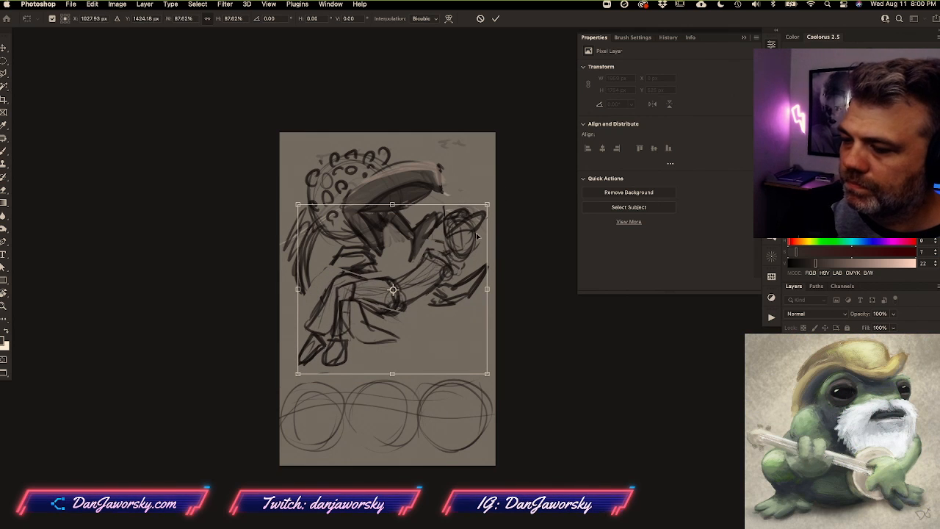
mouse_move(468, 234)
mouse_down()
mouse_move(499, 200)
mouse_move(453, 242)
mouse_up()
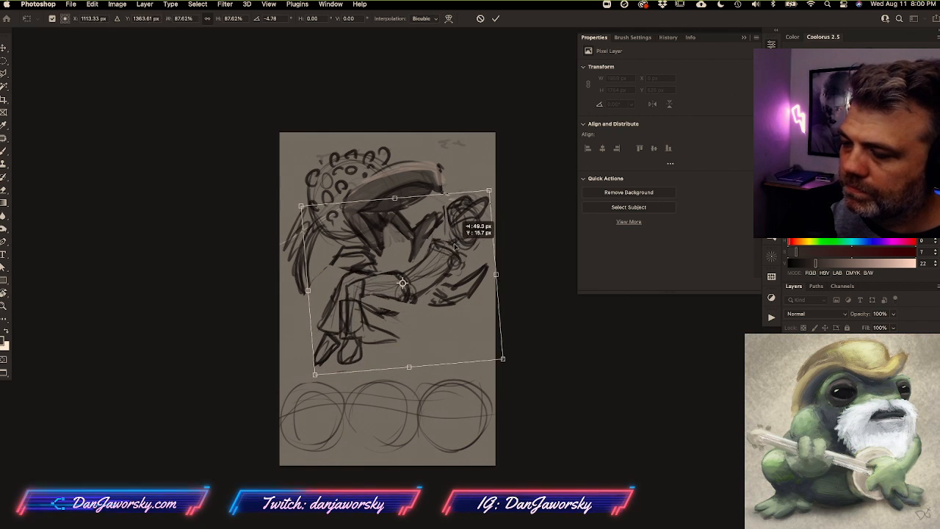
key(Return)
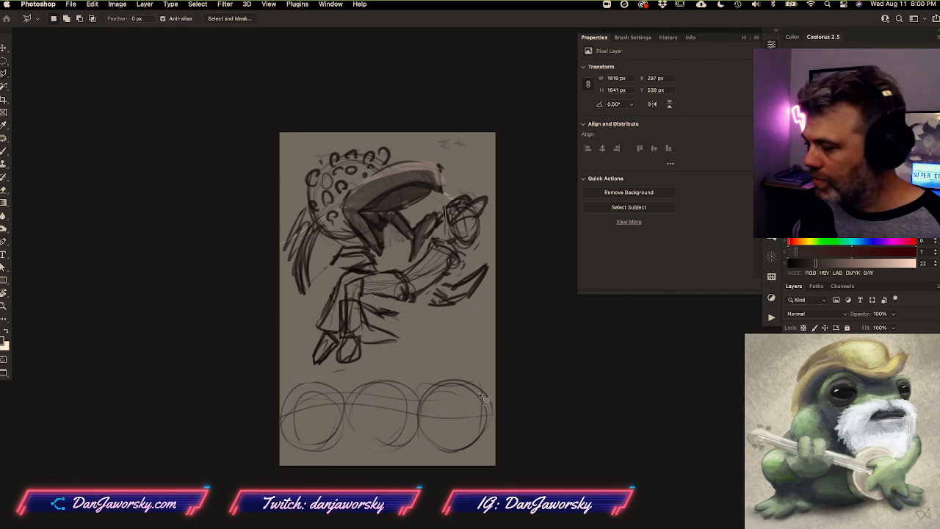
Hide the pasted figure's layer and return to the creature sketch layer with the Brush
key(ctrl+d)
key(b)
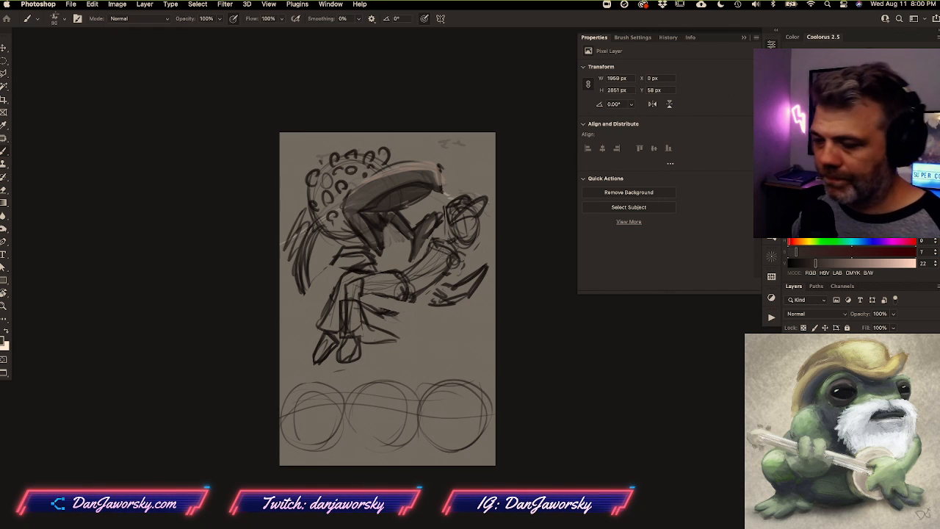
key(ctrl+z)
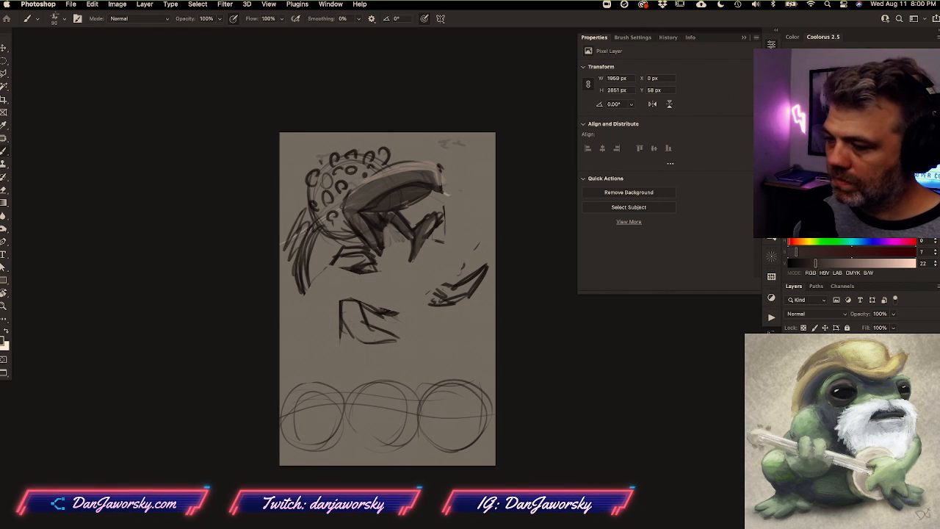
Sketch the creature's forearm from the shaded upper arm down to the claw below the brim's tip
mouse_move(430, 234)
mouse_down()
mouse_move(417, 260)
mouse_move(426, 293)
mouse_up()
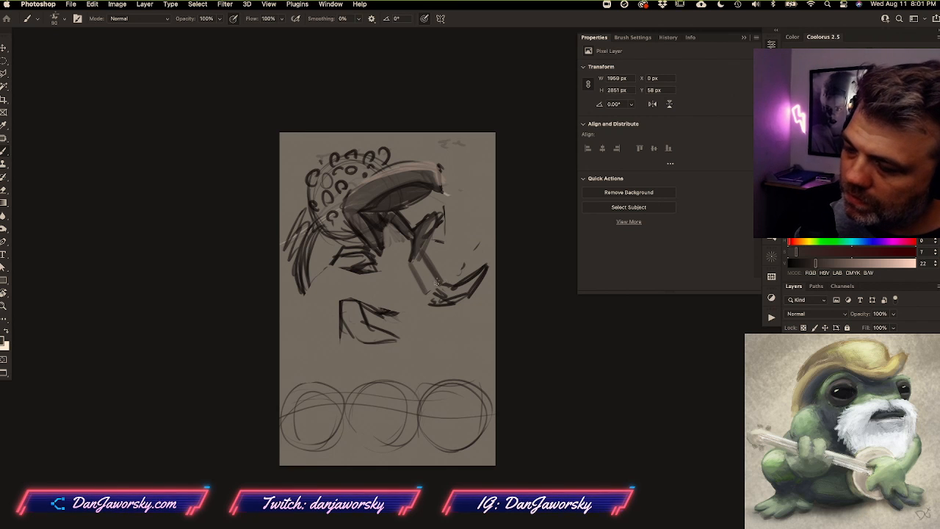
drag(464, 270, 433, 294)
mouse_move(408, 257)
mouse_down()
mouse_move(433, 298)
mouse_move(442, 271)
mouse_up()
Sketch the creature's other arm, linking the shoulder beneath the spotted dome to the lower clawed hand with an elbow joint
drag(328, 292, 345, 333)
mouse_move(336, 254)
mouse_down()
mouse_move(324, 296)
mouse_move(326, 272)
mouse_up()
drag(327, 288, 343, 334)
mouse_move(359, 270)
mouse_down()
mouse_move(353, 297)
mouse_move(362, 319)
mouse_move(350, 336)
mouse_up()
drag(329, 290, 341, 301)
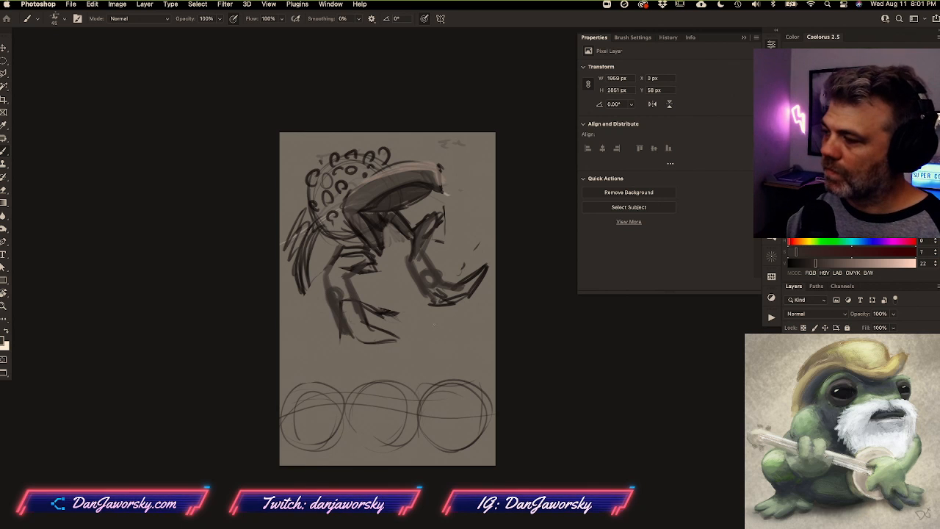
Pick a near-black colour and strengthen the outlines, joints and claws of both creature arms
click(822, 197)
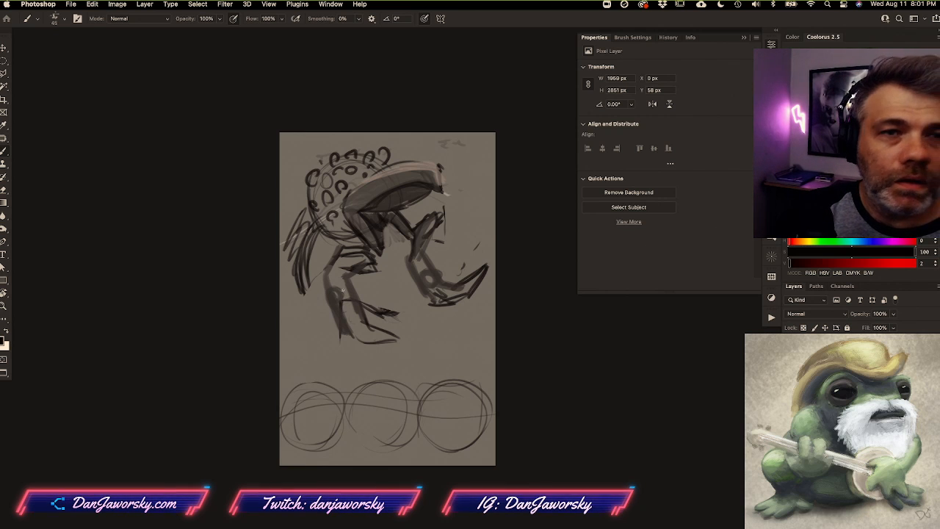
mouse_move(339, 251)
mouse_down()
mouse_move(324, 279)
mouse_move(365, 344)
mouse_up()
drag(352, 288, 372, 324)
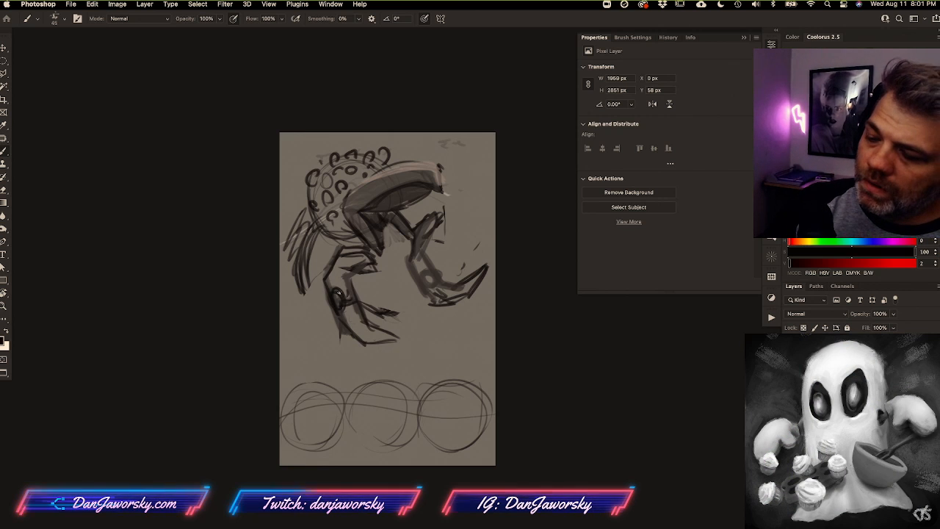
drag(429, 233, 414, 285)
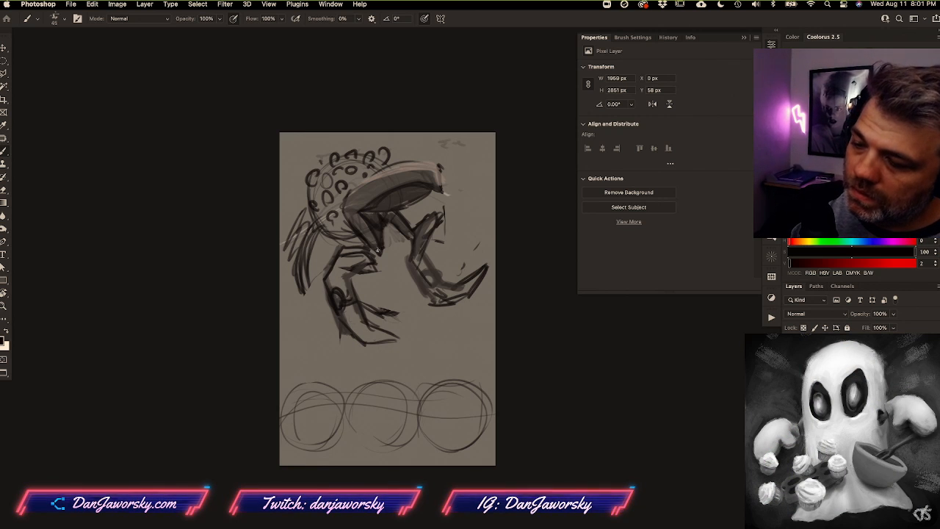
Extend the curved strands down the creature's back and sketch a wide, flat base with an upright front edge under its body
drag(307, 219, 295, 308)
drag(291, 238, 323, 330)
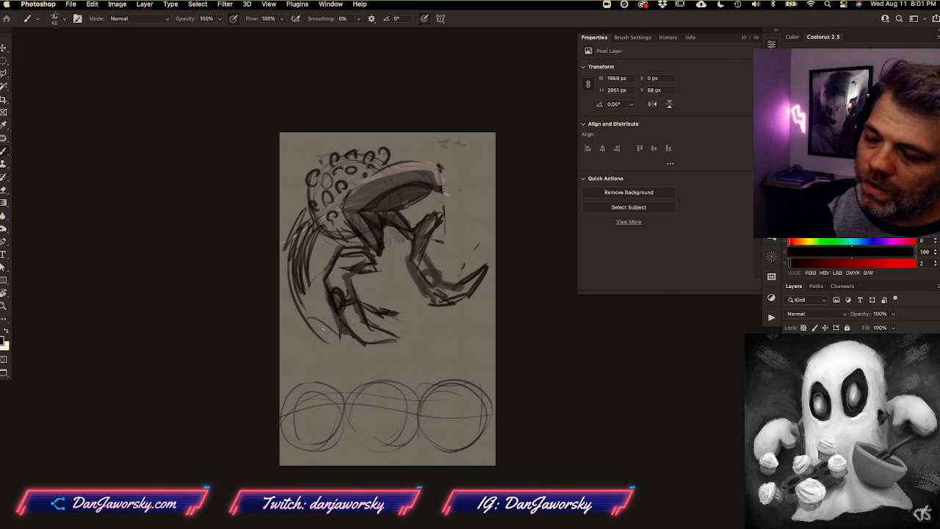
drag(301, 362, 408, 374)
drag(447, 332, 435, 361)
drag(445, 315, 450, 355)
drag(305, 365, 442, 359)
drag(354, 367, 457, 355)
drag(447, 300, 450, 356)
drag(445, 361, 300, 361)
drag(288, 256, 291, 272)
drag(316, 286, 305, 351)
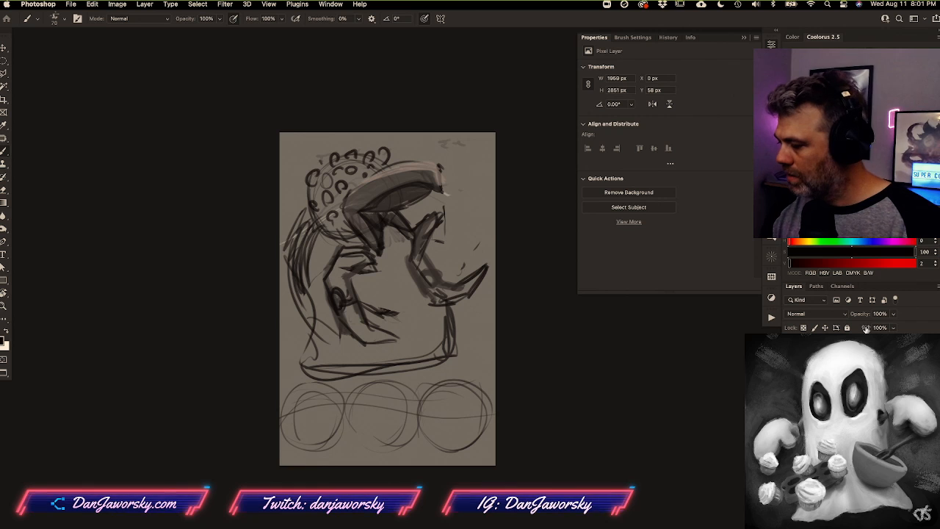
Add a new layer and block in the creature's body behind the line work with a large brush in light beige tones
key(super+shift+alt+n)
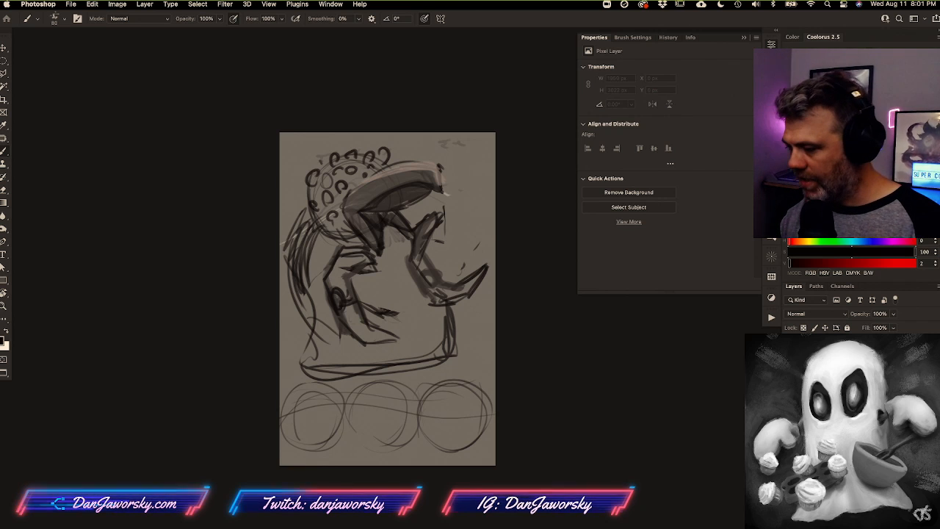
click(763, 231)
mouse_move(305, 246)
mouse_down()
mouse_move(331, 283)
mouse_move(308, 360)
mouse_move(374, 367)
mouse_move(411, 308)
mouse_move(378, 246)
mouse_move(446, 341)
mouse_move(403, 259)
mouse_move(393, 282)
mouse_move(426, 353)
mouse_move(411, 290)
mouse_move(345, 367)
mouse_up()
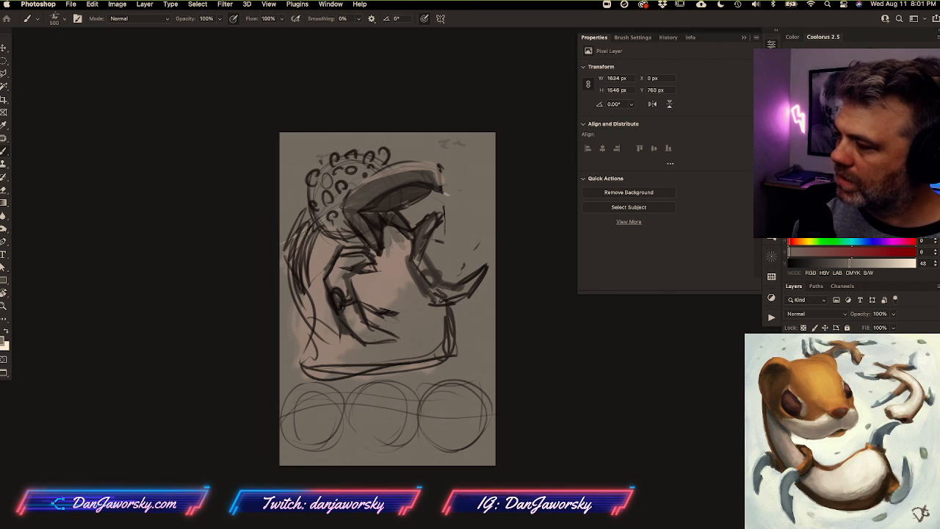
drag(389, 345, 449, 307)
alt+click(414, 350)
mouse_move(415, 350)
mouse_down()
mouse_move(397, 290)
mouse_move(380, 297)
mouse_move(316, 235)
mouse_move(323, 357)
mouse_move(411, 335)
mouse_move(316, 288)
mouse_up()
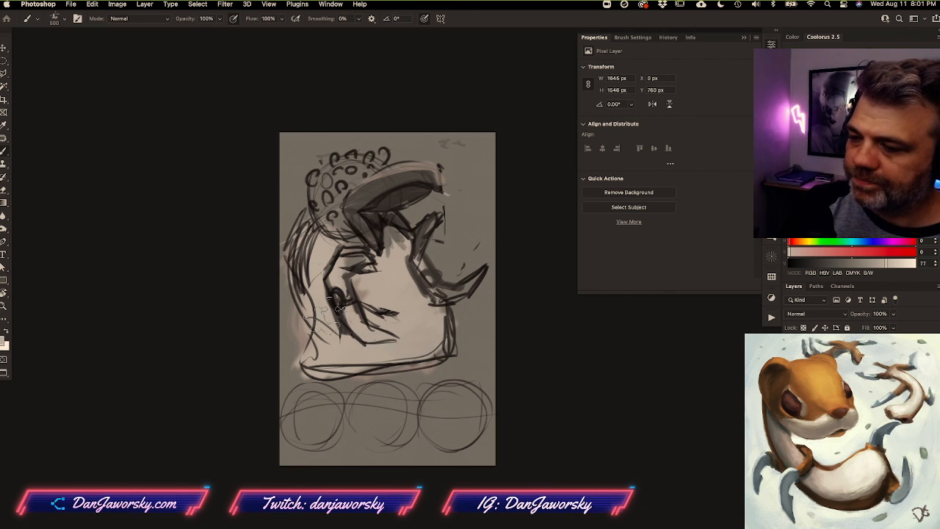
Toggle the visibility of individual layers to check which parts of the drawing each one holds
click(791, 351)
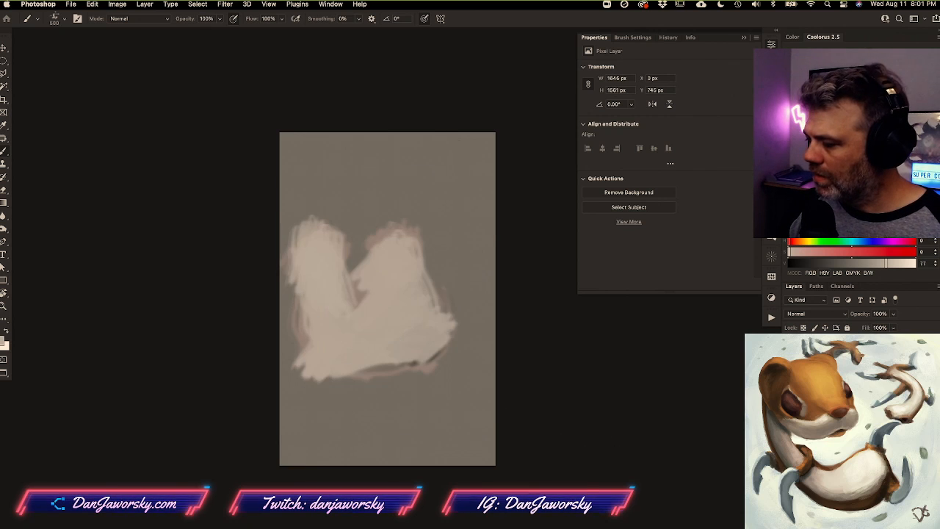
click(791, 371)
click(791, 371)
click(791, 351)
click(791, 341)
click(791, 340)
click(790, 340)
click(790, 341)
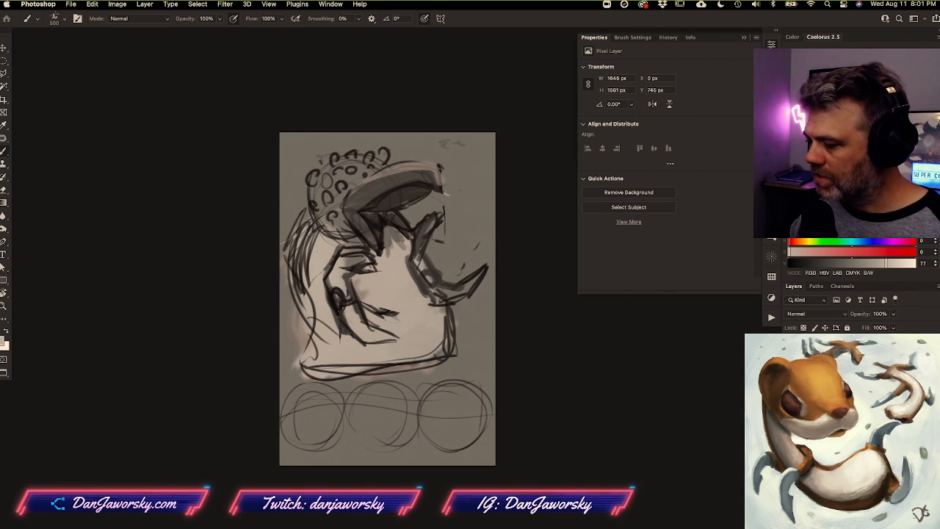
click(791, 371)
click(791, 351)
click(791, 371)
click(791, 350)
Show and select the reclining figure's layer, rotate it slightly clockwise with Free Transform and nudge it into place
click(790, 341)
click(837, 341)
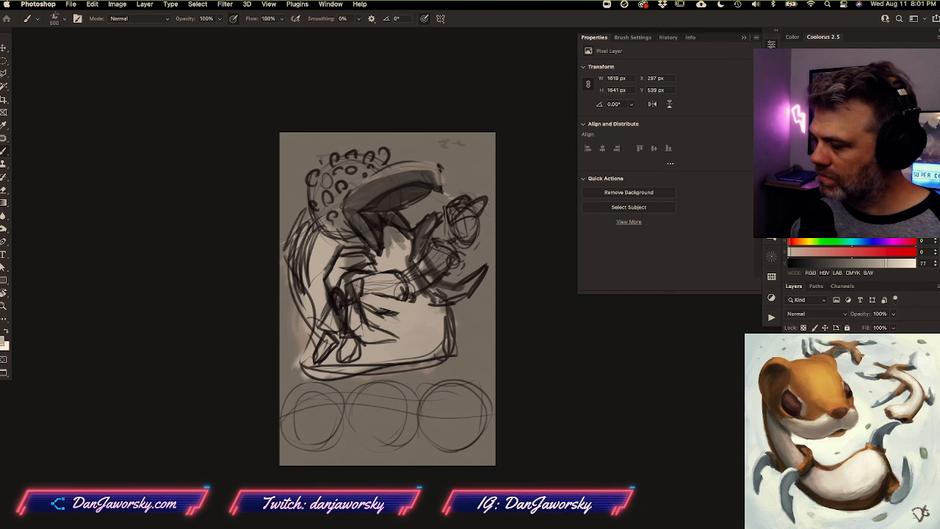
click(791, 341)
click(790, 340)
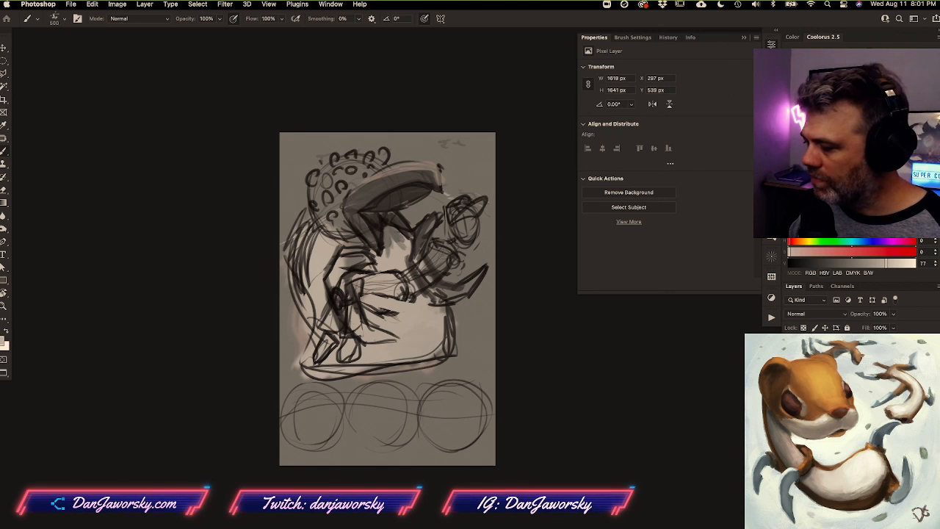
key(super+t)
drag(494, 184, 507, 211)
drag(449, 253, 448, 248)
key(Return)
Reduce the brush to 125 and fill the reclining figure's torso, head, legs and feet with a sampled dark grey
key(bracketleft)
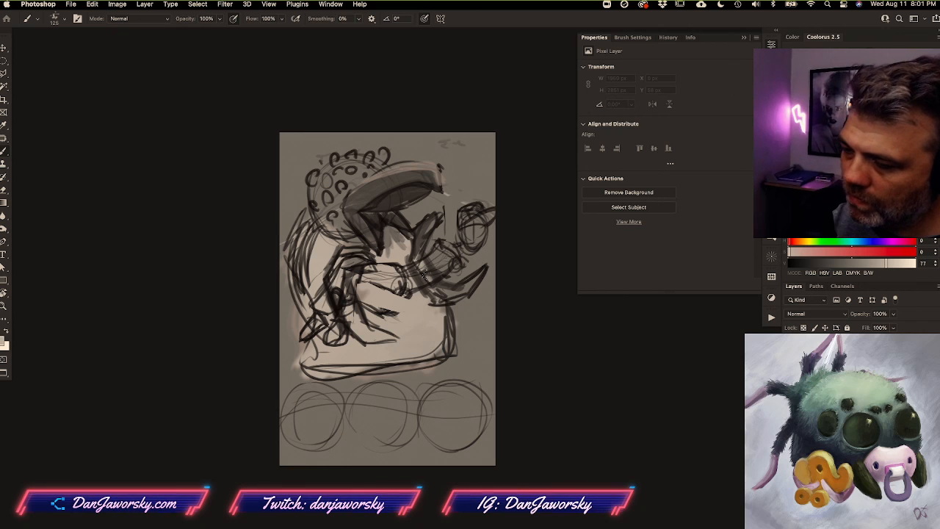
mouse_move(445, 250)
mouse_down()
mouse_move(408, 275)
mouse_move(415, 284)
mouse_up()
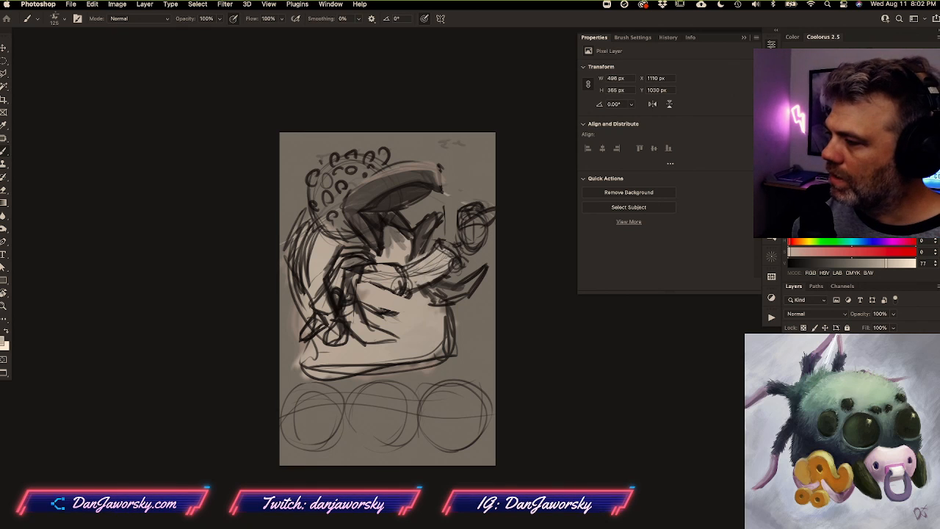
alt+click(424, 236)
mouse_move(444, 251)
mouse_down()
mouse_move(404, 273)
mouse_move(406, 286)
mouse_up()
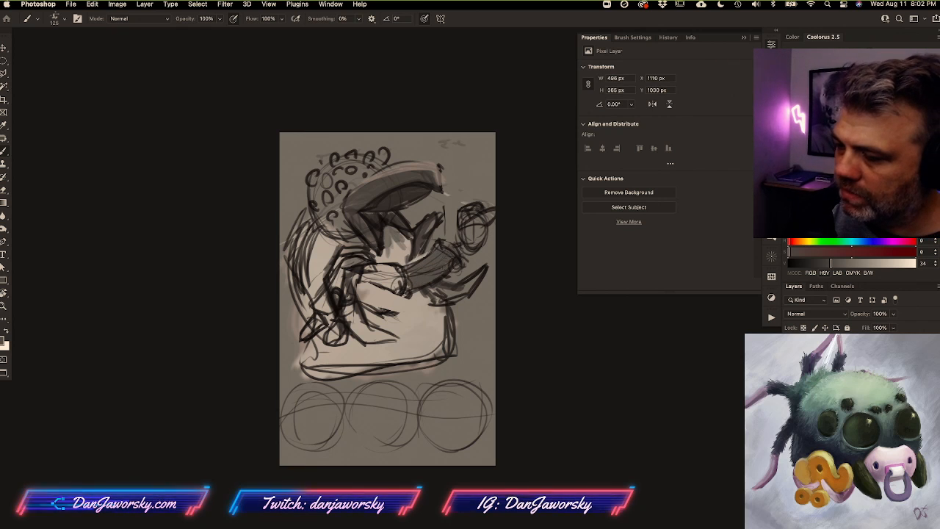
mouse_move(465, 223)
mouse_down()
mouse_move(479, 248)
mouse_move(486, 215)
mouse_move(465, 209)
mouse_up()
mouse_move(405, 264)
mouse_down()
mouse_move(363, 283)
mouse_move(379, 279)
mouse_move(336, 336)
mouse_up()
mouse_move(357, 271)
mouse_down()
mouse_move(345, 328)
mouse_move(324, 342)
mouse_move(315, 305)
mouse_move(320, 319)
mouse_move(300, 336)
mouse_up()
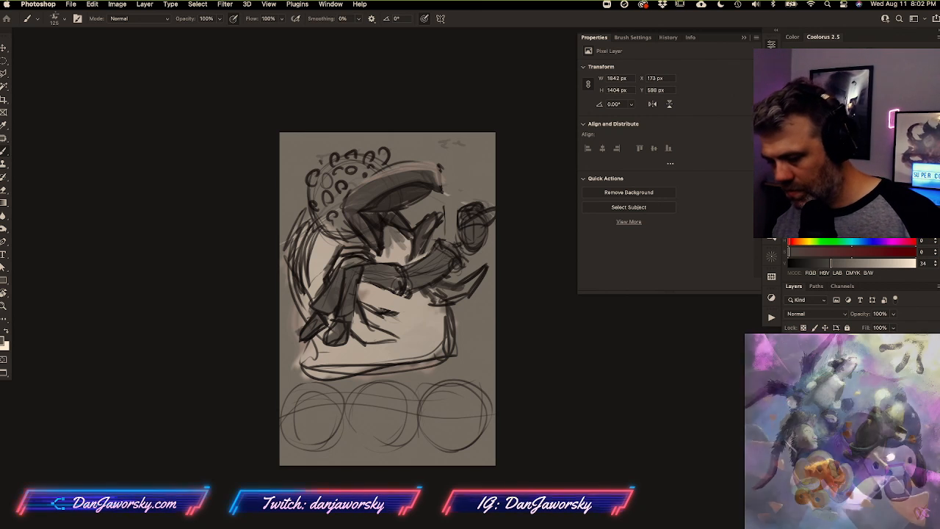
Paint the reclining figure's arm hanging straight down and build up its shoulder and neck in dark grey
drag(455, 266, 458, 313)
mouse_move(439, 243)
mouse_down()
mouse_move(433, 263)
mouse_move(464, 233)
mouse_up()
alt+click(451, 249)
Move the shaded reclining figure slightly lower over the creature's body, then reselect the creature sketch layer with the Brush
key(v)
drag(455, 291, 463, 306)
click(844, 404)
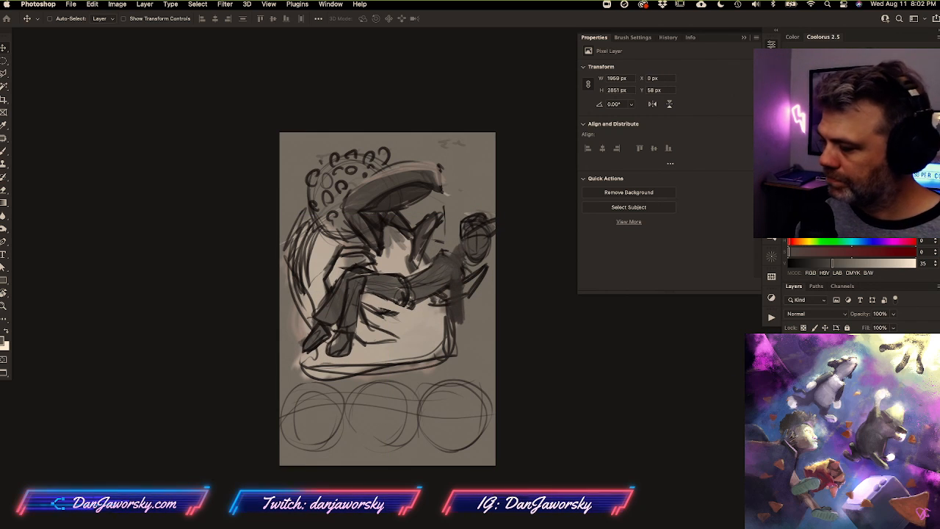
key(b)
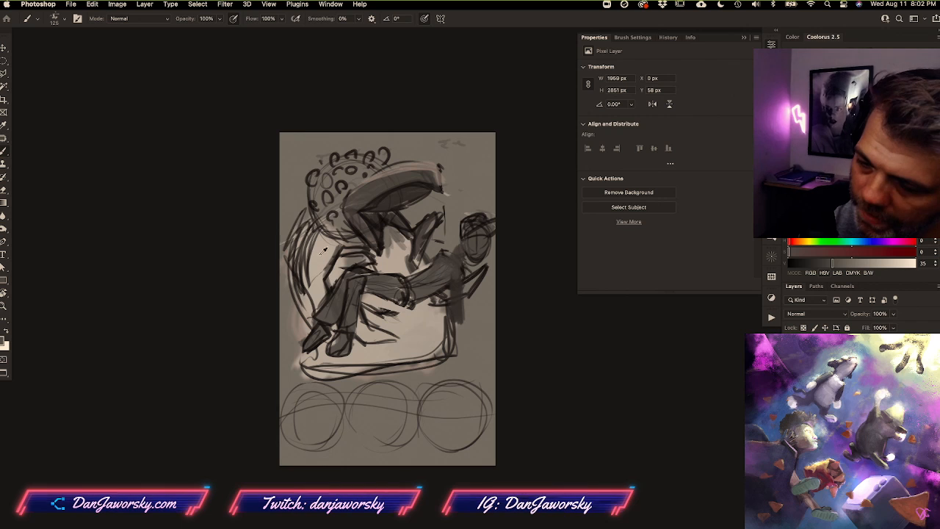
Sample a light grey and brighten the creature's spotted dome and the area beside its bent arm
alt+click(323, 251)
drag(317, 176, 327, 224)
key(super+z)
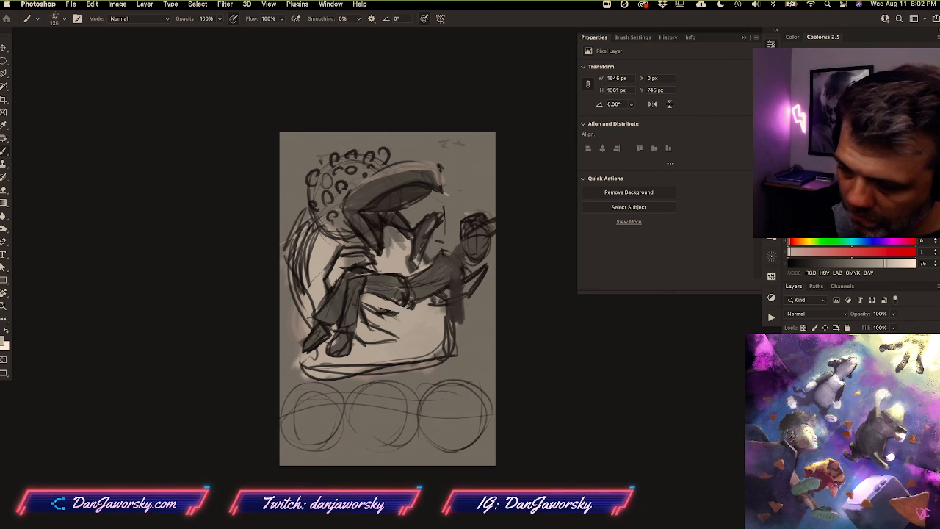
mouse_move(319, 185)
mouse_down()
mouse_move(332, 226)
mouse_move(344, 229)
mouse_move(355, 172)
mouse_move(384, 157)
mouse_move(314, 181)
mouse_move(323, 161)
mouse_move(340, 166)
mouse_up()
mouse_move(347, 251)
mouse_down()
mouse_move(349, 262)
mouse_move(364, 243)
mouse_up()
Reduce the eraser size and erase the grey smudge between the creature's arms, above the reclining figure
click(822, 367)
key(e)
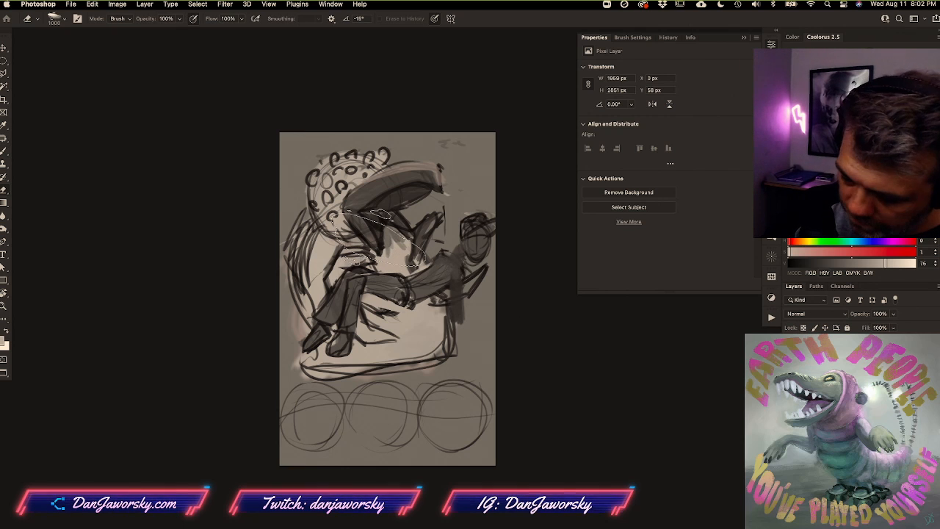
key(bracketleft)
key(bracketleft)
key(bracketleft)
key(bracketleft)
key(bracketleft)
key(bracketleft)
key(bracketleft)
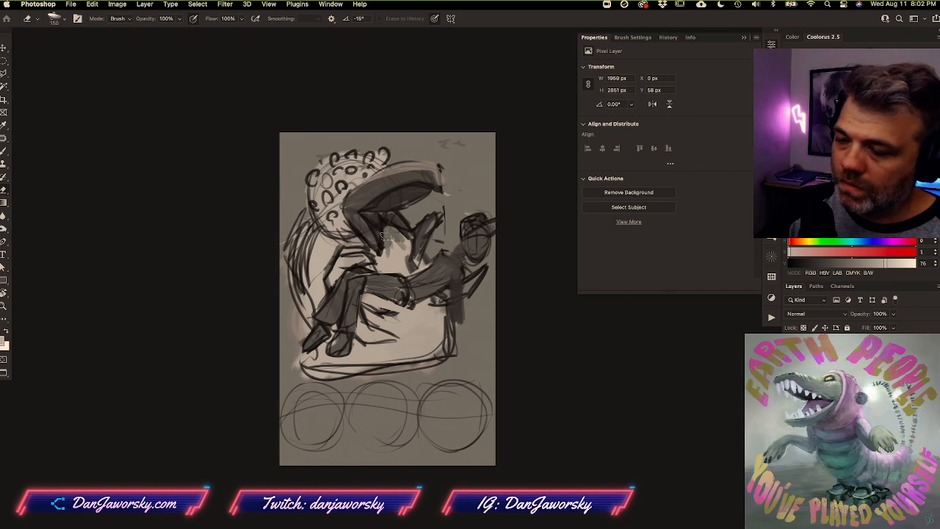
mouse_move(384, 251)
mouse_down()
mouse_move(388, 236)
mouse_move(401, 240)
mouse_up()
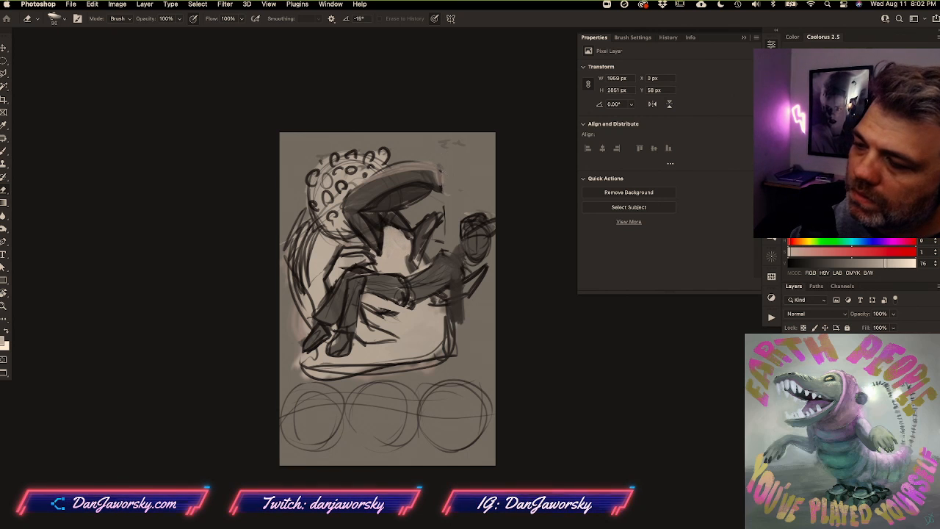
Try broad light brush strokes across the right-hand circle below the creature, then undo them
key(alt+bracketleft)
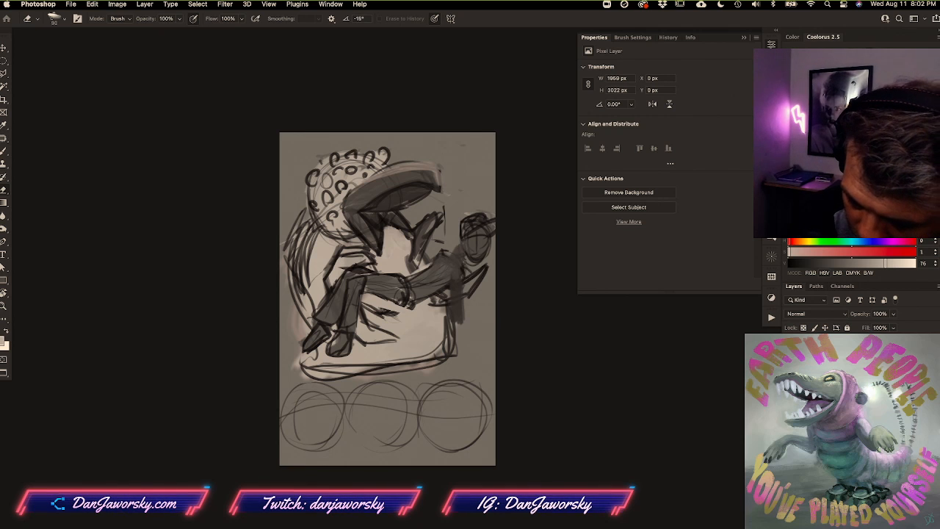
key(b)
drag(502, 376, 516, 351)
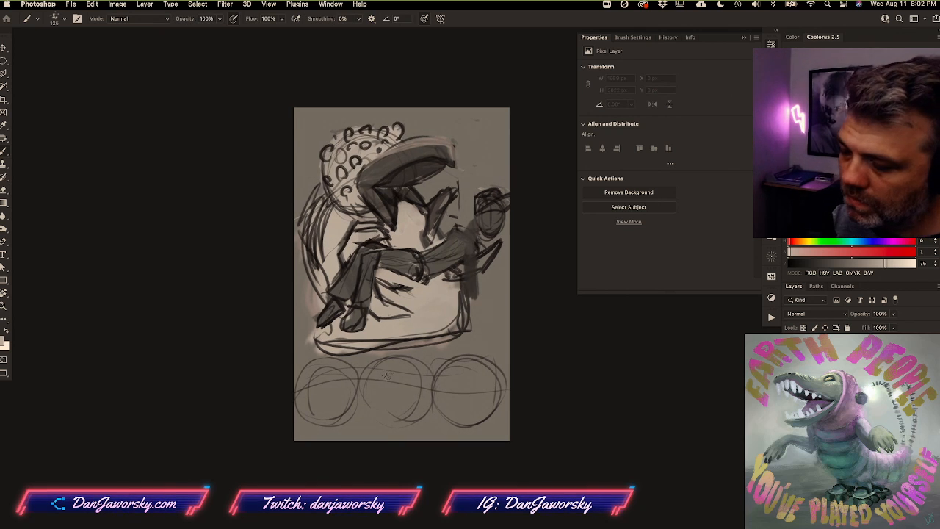
mouse_move(397, 433)
mouse_down()
mouse_move(562, 329)
mouse_move(500, 344)
mouse_move(442, 410)
mouse_up()
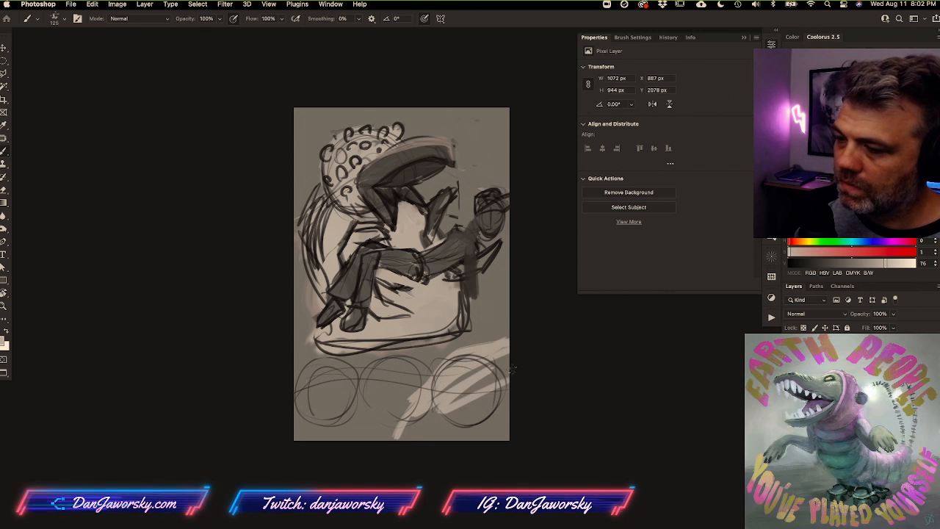
key(super+z)
Sample the background grey for a short stroke beside the creature's body, then group and hide the sketch layers
alt+click(508, 235)
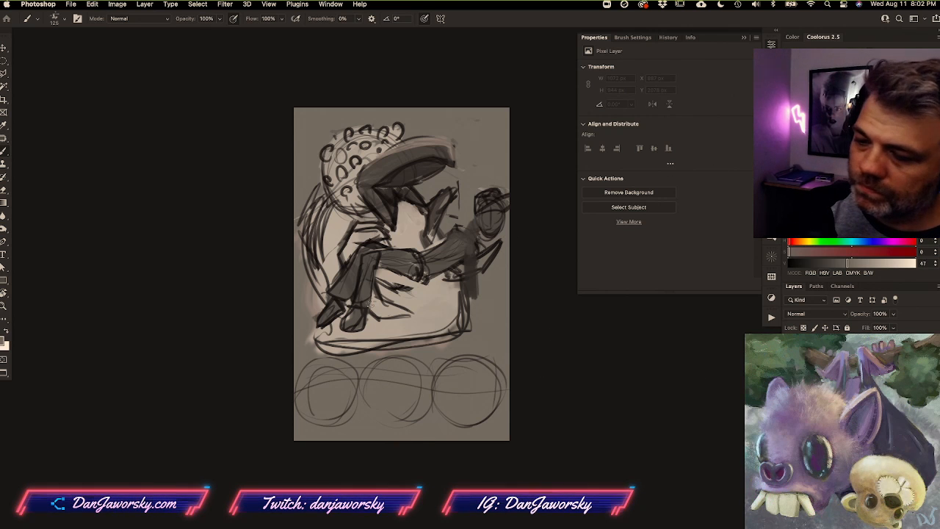
mouse_move(299, 258)
mouse_down()
mouse_move(324, 269)
mouse_move(341, 262)
mouse_up()
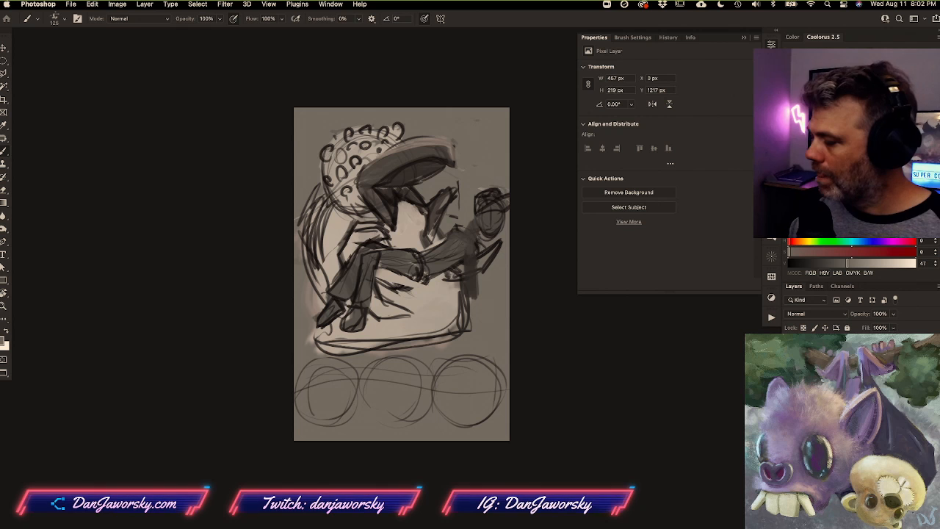
key(super+g)
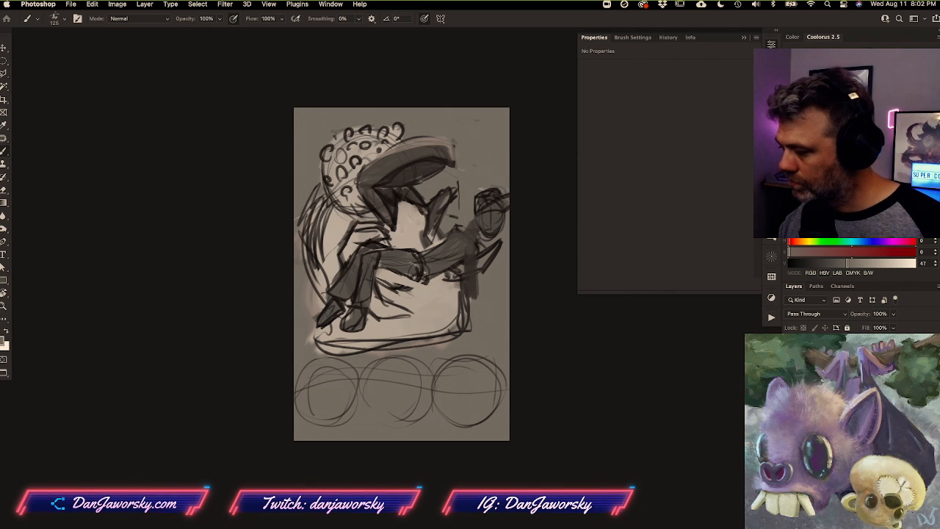
key(Delete)
Draw a hill ridge rising to the right across the canvas, enlarge the brush to 800 and fill the sky above it with light grey
drag(246, 283, 483, 163)
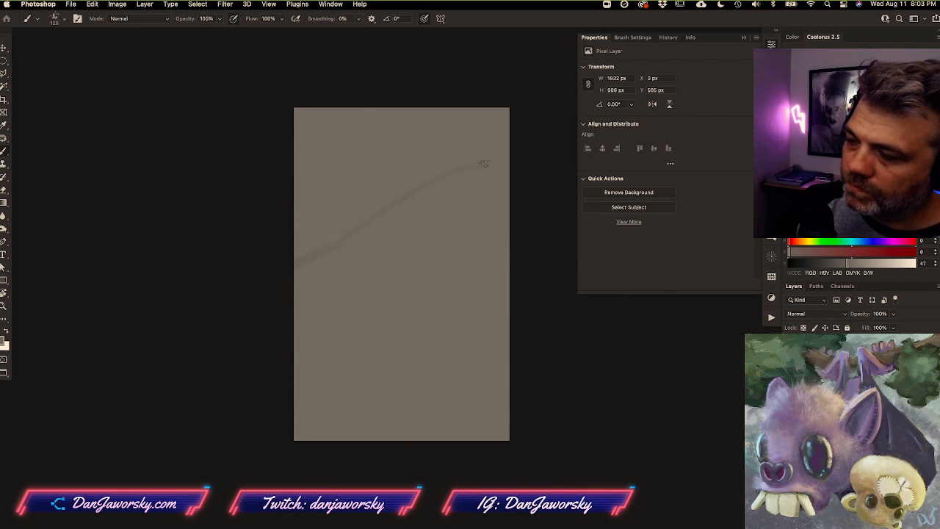
drag(334, 236, 284, 269)
key(bracketright)
key(bracketright)
key(bracketright)
key(bracketright)
key(bracketright)
key(bracketright)
key(bracketright)
key(bracketright)
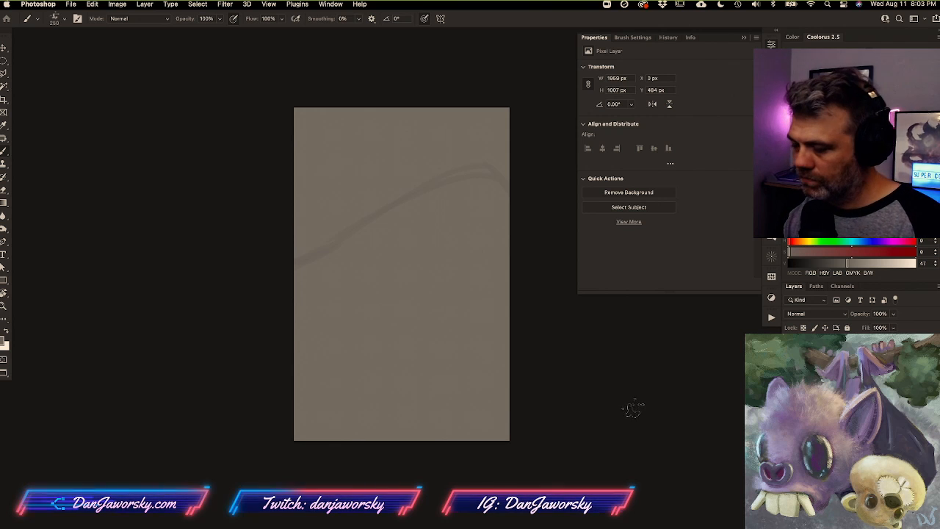
key(bracketright)
key(bracketright)
key(bracketright)
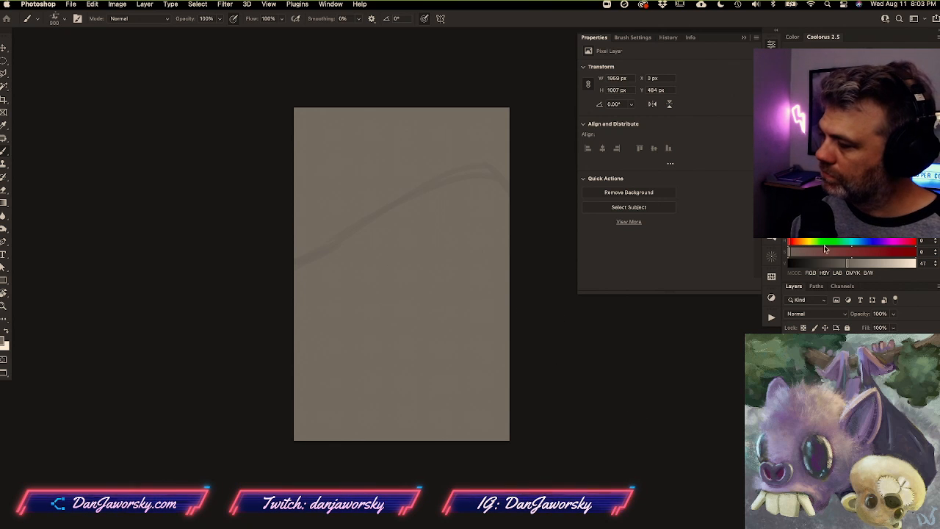
mouse_move(285, 130)
mouse_down()
mouse_move(309, 213)
mouse_move(381, 147)
mouse_move(420, 130)
mouse_up()
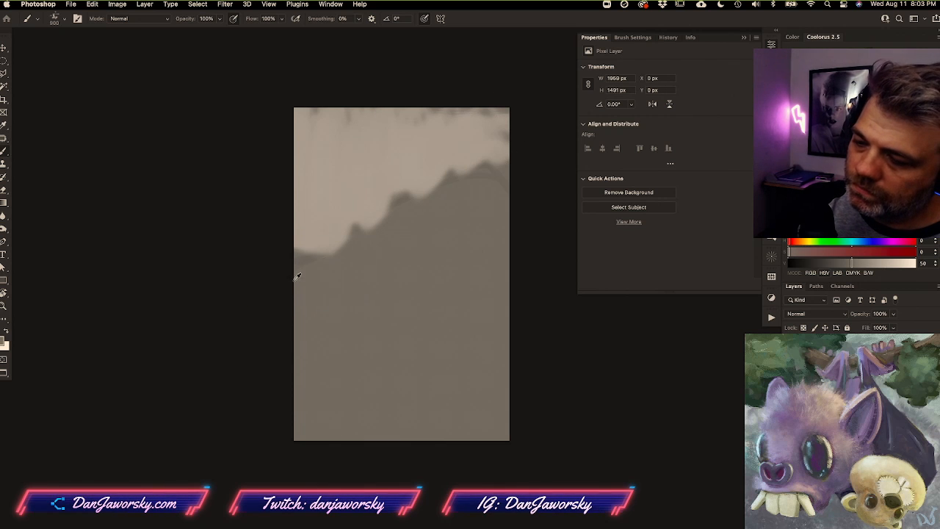
Paint a broad dark band beneath the hill ridge and cover most of it with mid grey
drag(279, 267, 473, 209)
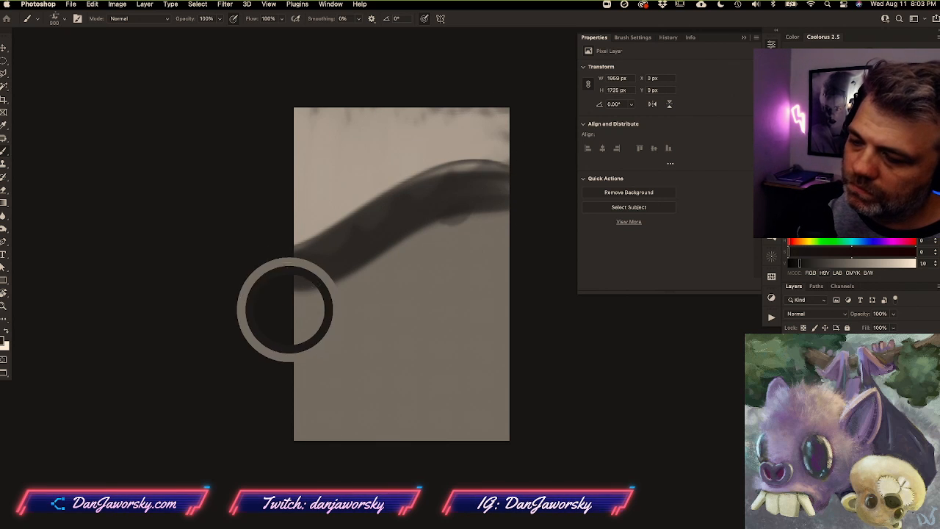
drag(286, 308, 514, 199)
mouse_move(383, 321)
mouse_down()
mouse_move(400, 255)
mouse_move(280, 307)
mouse_move(505, 198)
mouse_move(312, 279)
mouse_move(487, 199)
mouse_up()
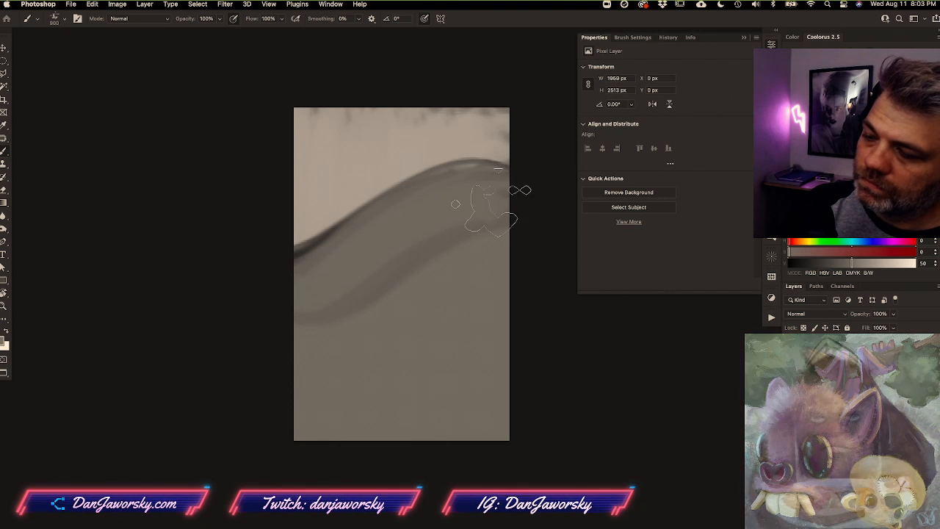
Smooth the sky and the hill's upper edge with light and mid greys sampled from the painting
alt+click(334, 183)
mouse_move(312, 118)
mouse_down()
mouse_move(353, 104)
mouse_move(518, 107)
mouse_up()
alt+click(422, 200)
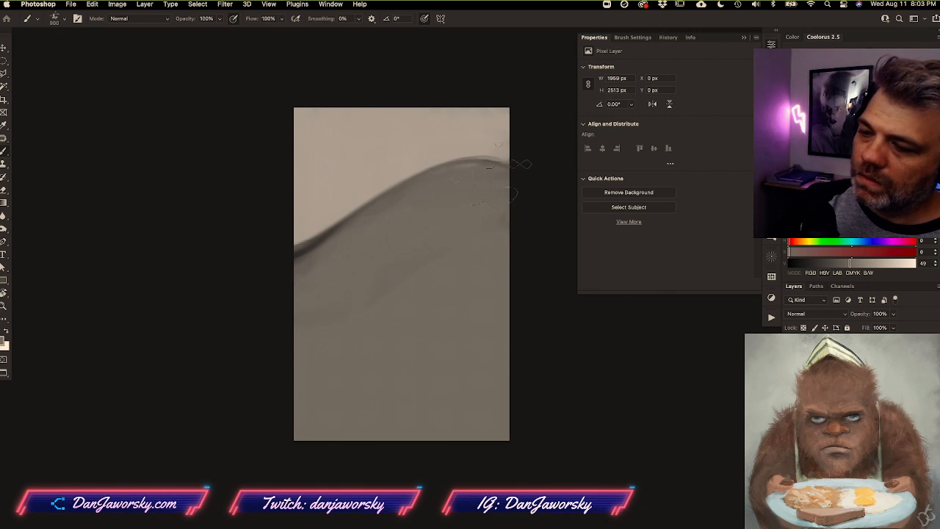
drag(524, 168, 276, 266)
alt+click(456, 132)
drag(484, 137, 513, 144)
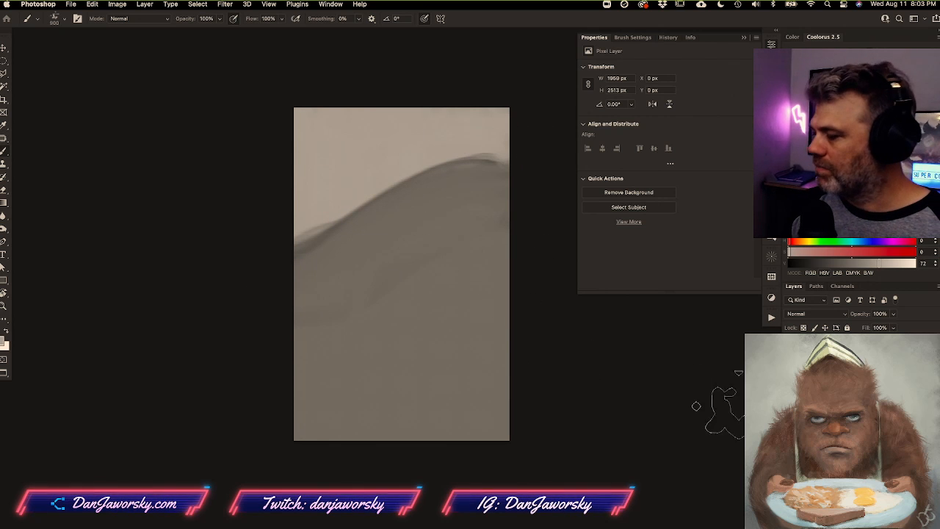
Reduce the brush to 300 and, on a new layer, paint lighter contours along the ridge and a low foreground mound
key(bracketleft)
key(bracketleft)
key(bracketleft)
key(bracketleft)
key(bracketleft)
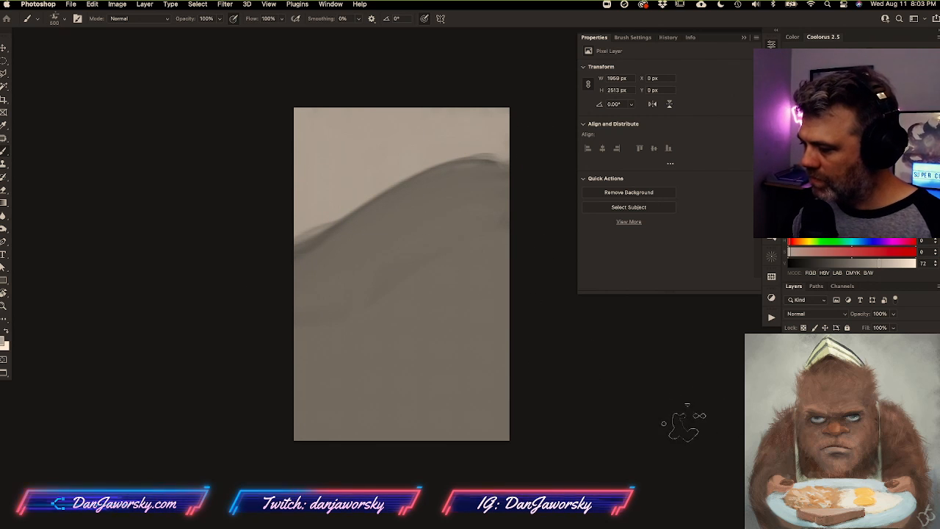
key(alt+shift+super+n)
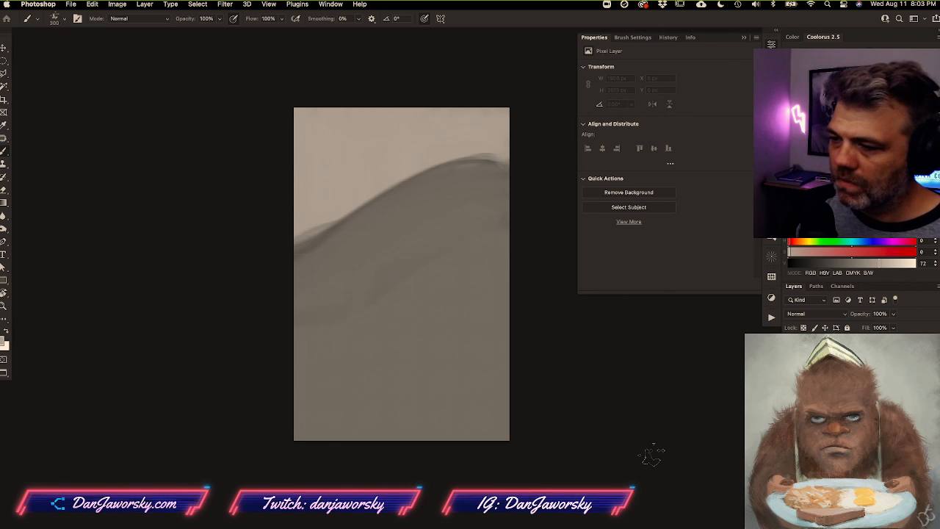
alt+click(436, 140)
mouse_move(295, 256)
mouse_down()
mouse_move(454, 174)
mouse_move(501, 161)
mouse_up()
mouse_move(296, 399)
mouse_down()
mouse_move(470, 364)
mouse_move(526, 335)
mouse_move(504, 375)
mouse_up()
Fill the foreground mound with a dark grey of value 33 and lay a sampled lighter tone over the hill
click(843, 263)
click(829, 262)
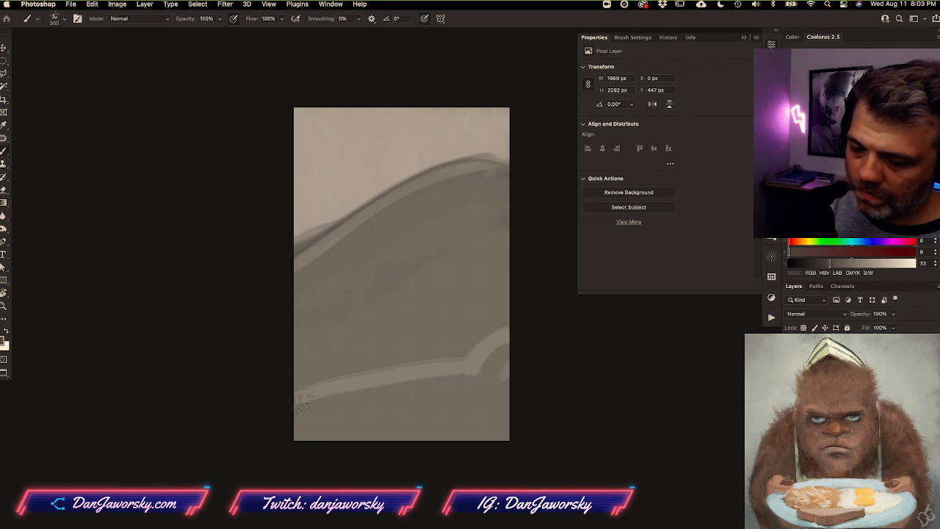
drag(310, 397, 307, 437)
mouse_move(349, 411)
mouse_down()
mouse_move(283, 430)
mouse_move(504, 419)
mouse_move(470, 382)
mouse_move(351, 405)
mouse_up()
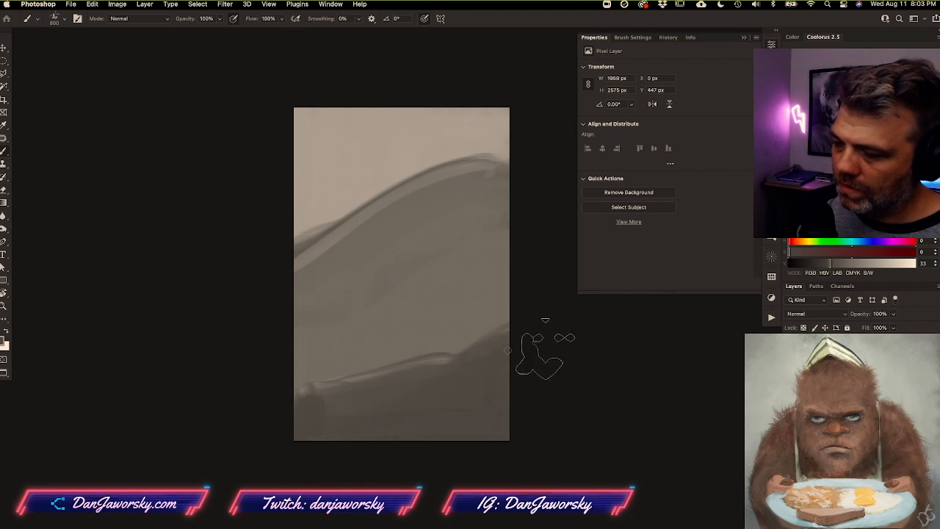
alt+click(315, 270)
mouse_move(314, 271)
mouse_down()
mouse_move(373, 203)
mouse_move(405, 218)
mouse_move(308, 323)
mouse_move(493, 250)
mouse_move(419, 319)
mouse_move(541, 312)
mouse_up()
Show the creature and figure sketch over the landscape and check its layers by toggling their visibility
click(791, 382)
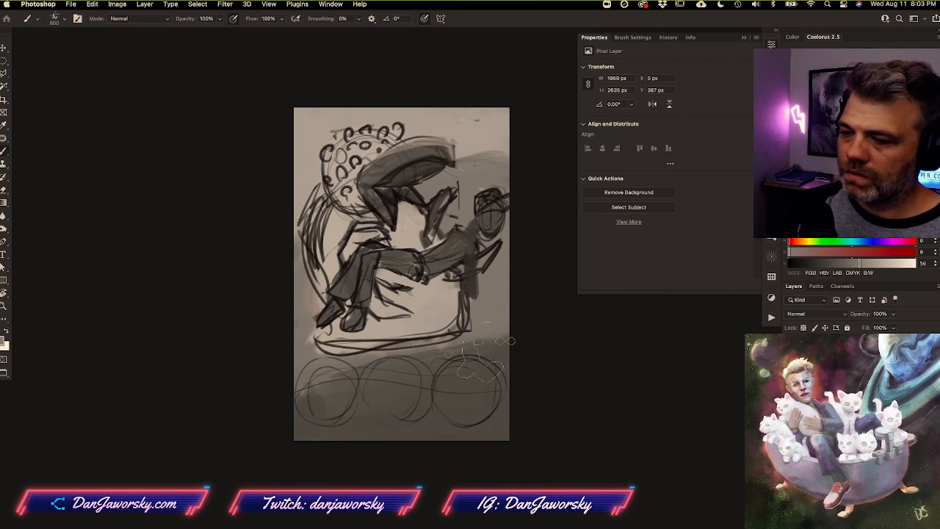
click(791, 382)
click(791, 381)
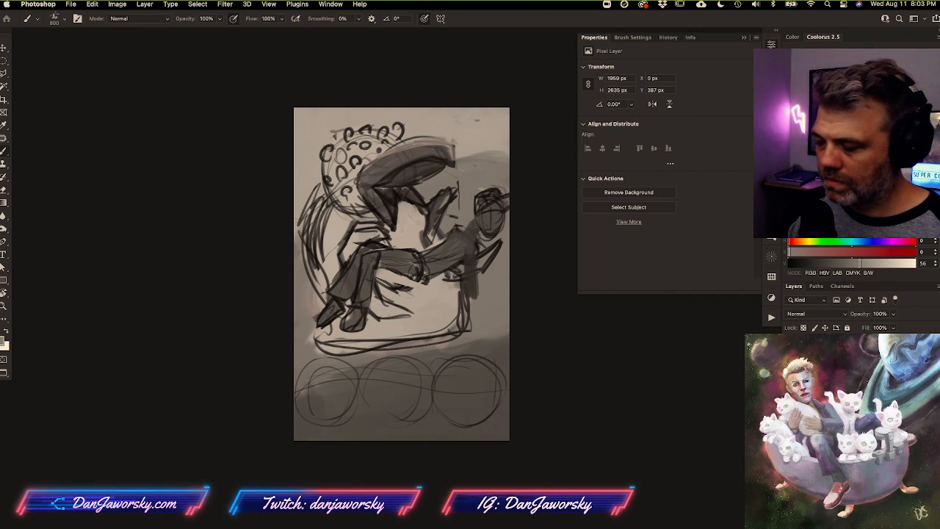
click(791, 370)
click(790, 370)
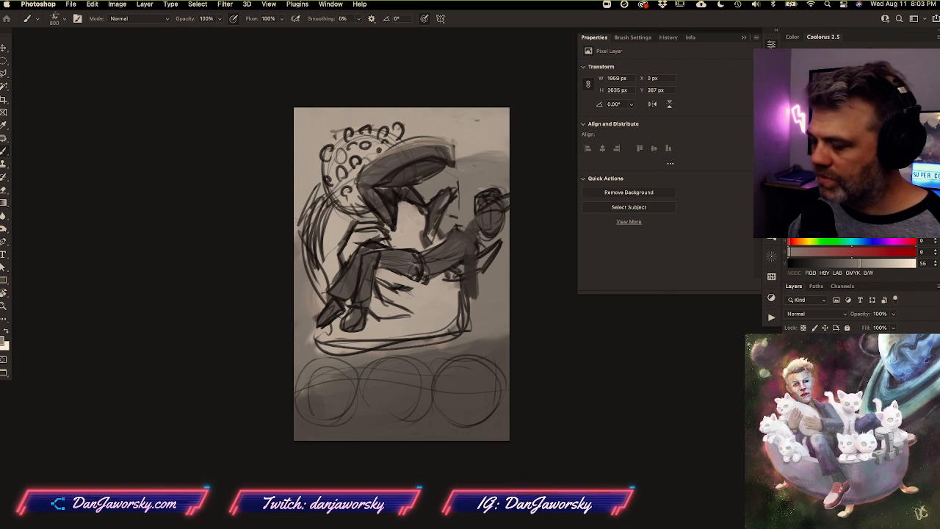
Check the remaining layers one by one by toggling their visibility, then merge the selected layers
click(791, 381)
click(791, 382)
click(830, 381)
click(791, 394)
click(791, 394)
click(830, 393)
click(790, 405)
click(790, 405)
click(830, 406)
click(791, 417)
click(790, 417)
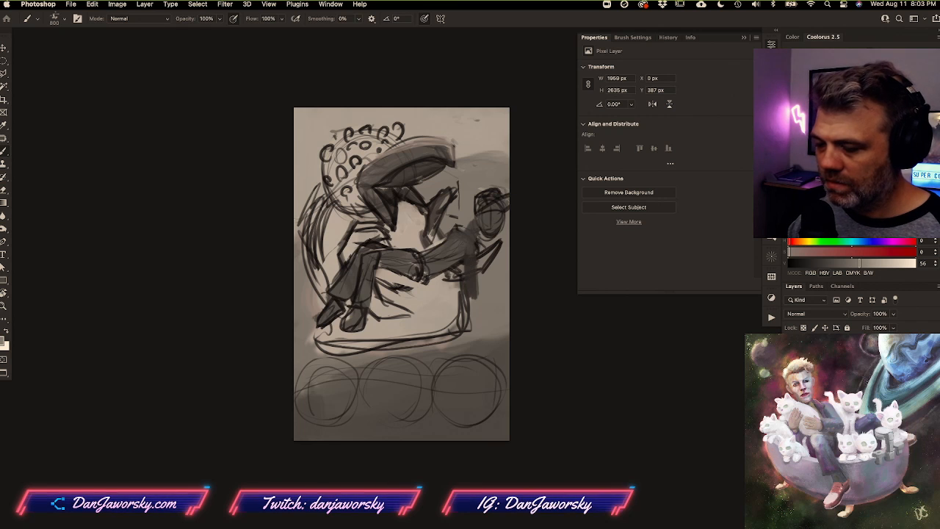
shift+click(830, 417)
key(super+e)
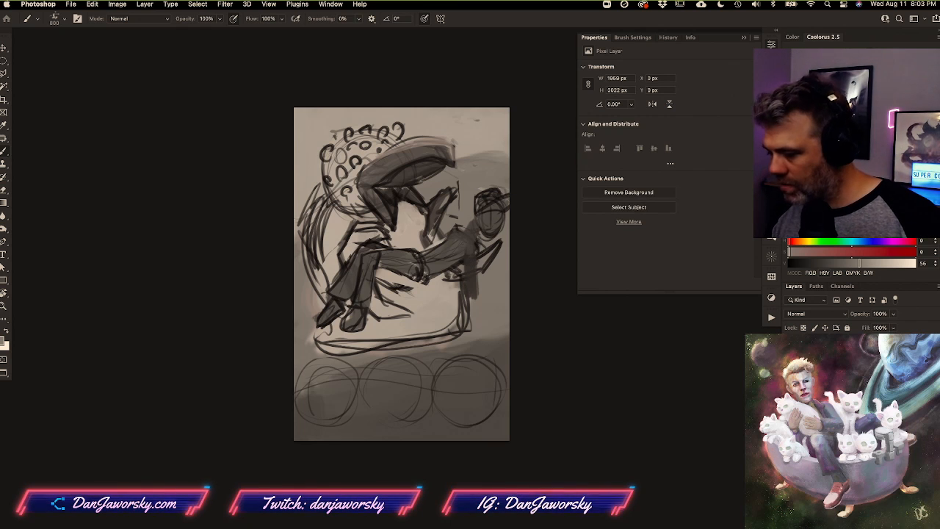
Step back and forth through the last changes to compare them, ending on the plain grey backdrop without the landscape
key(super+z)
key(super+shift+z)
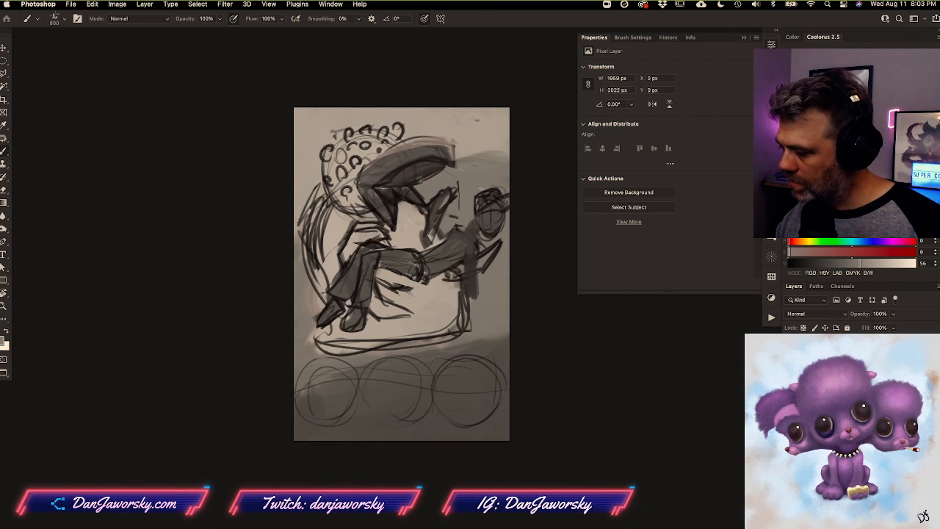
key(super+z)
key(super+shift+z)
key(super+z)
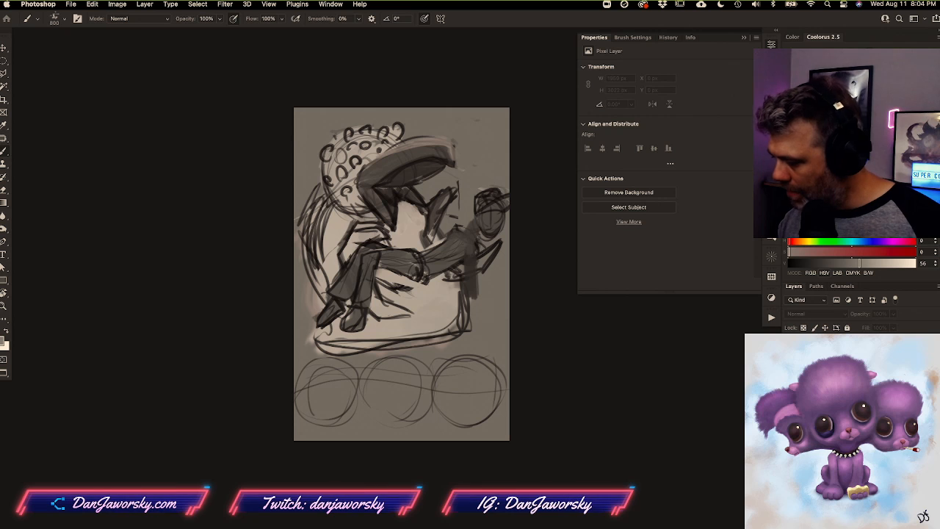
On a new layer, fill the right-hand lower circle with near-white and brush loose light strokes across the other circles, using brush size 250
key(super+shift+alt+n)
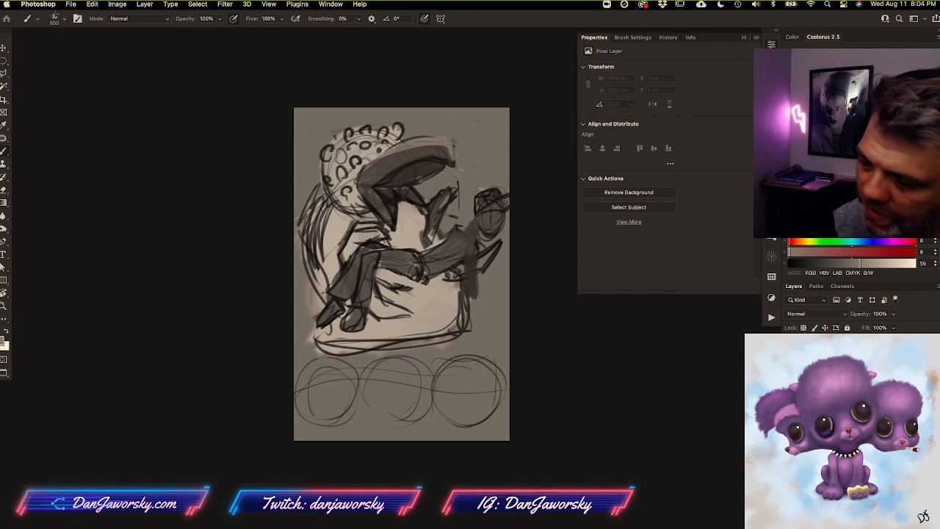
mouse_move(459, 385)
mouse_down()
mouse_move(471, 375)
mouse_move(464, 391)
mouse_up()
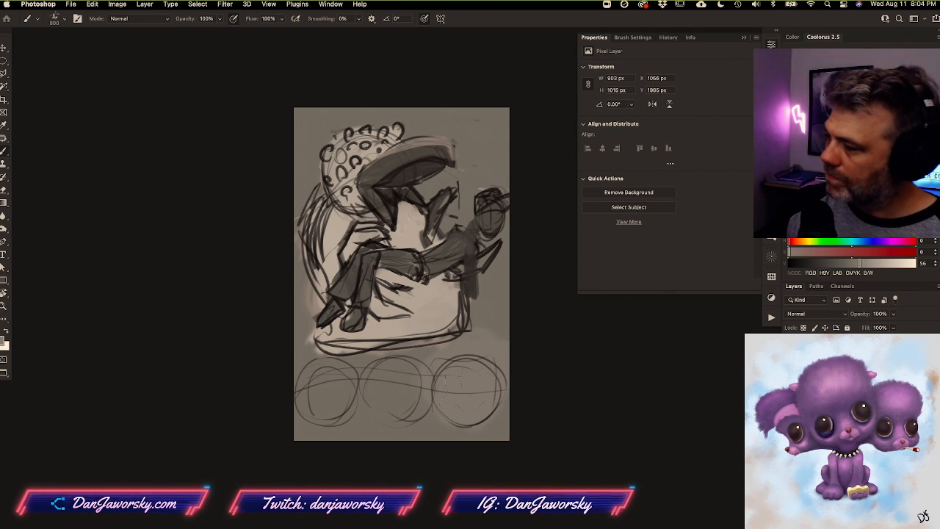
key([)
key([)
key([)
key([)
key([)
key([)
mouse_move(459, 385)
mouse_down()
mouse_move(453, 365)
mouse_move(441, 378)
mouse_move(470, 353)
mouse_move(474, 371)
mouse_move(486, 373)
mouse_move(450, 373)
mouse_move(476, 406)
mouse_up()
mouse_move(335, 364)
mouse_down()
mouse_move(342, 379)
mouse_move(407, 358)
mouse_up()
mouse_move(340, 400)
mouse_down()
mouse_move(418, 367)
mouse_move(398, 384)
mouse_move(416, 365)
mouse_up()
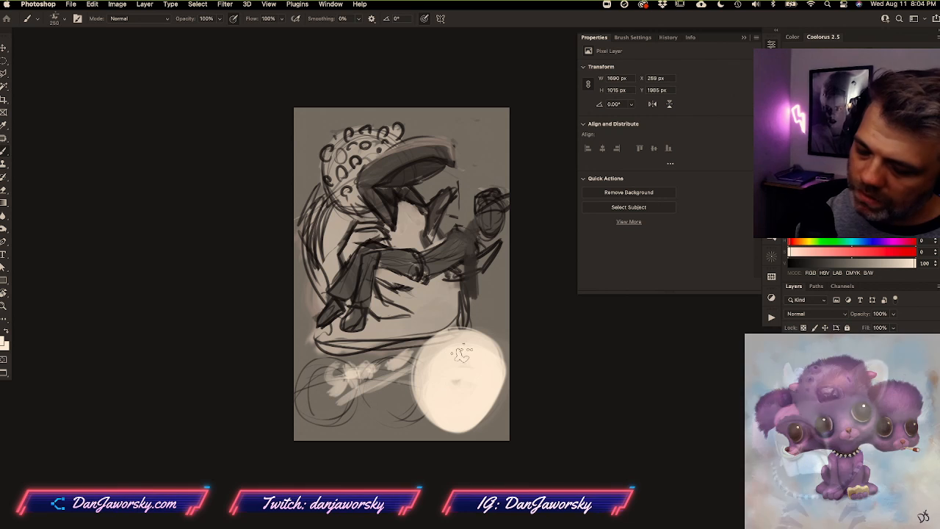
Lasso the loose light strokes beside the near-white circle and move them up against the base of the reclining figure's platform, then deselect
key(l)
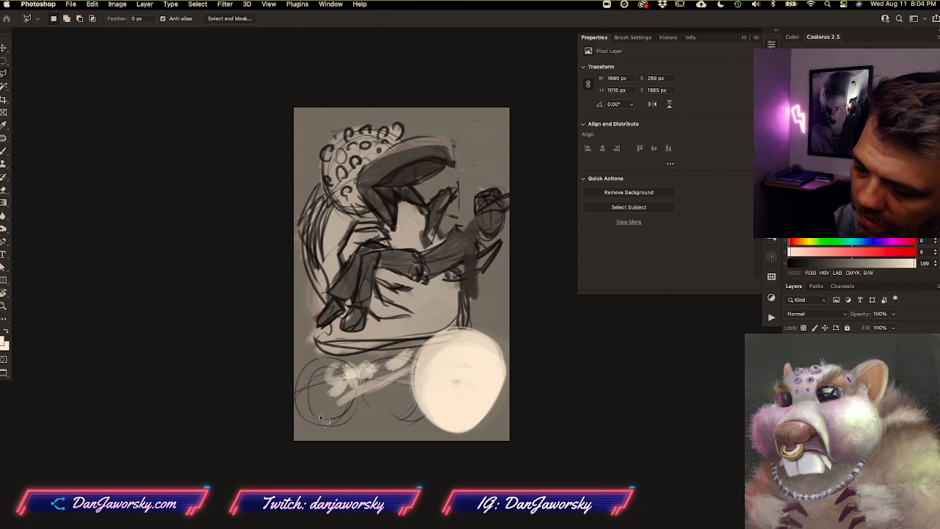
mouse_move(336, 420)
mouse_down()
mouse_move(323, 356)
mouse_move(420, 336)
mouse_move(407, 380)
mouse_move(348, 427)
mouse_up()
key(v)
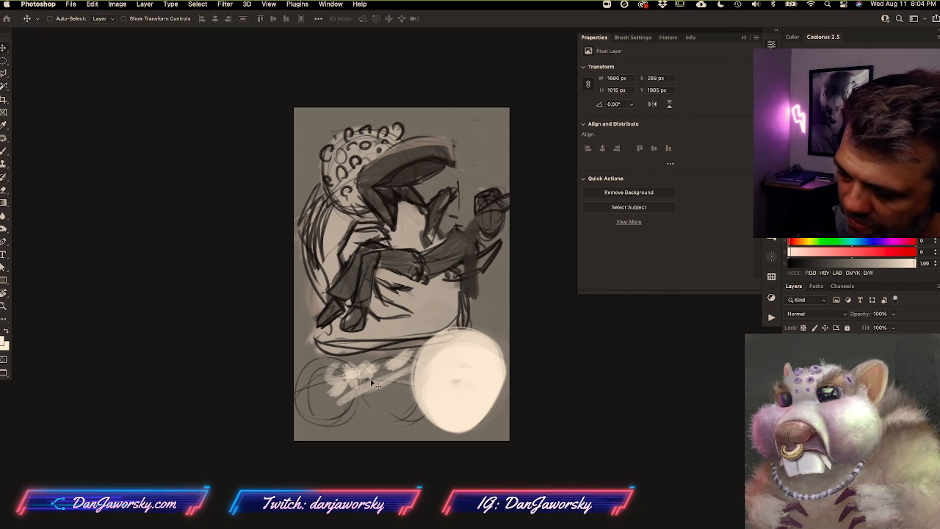
key(l)
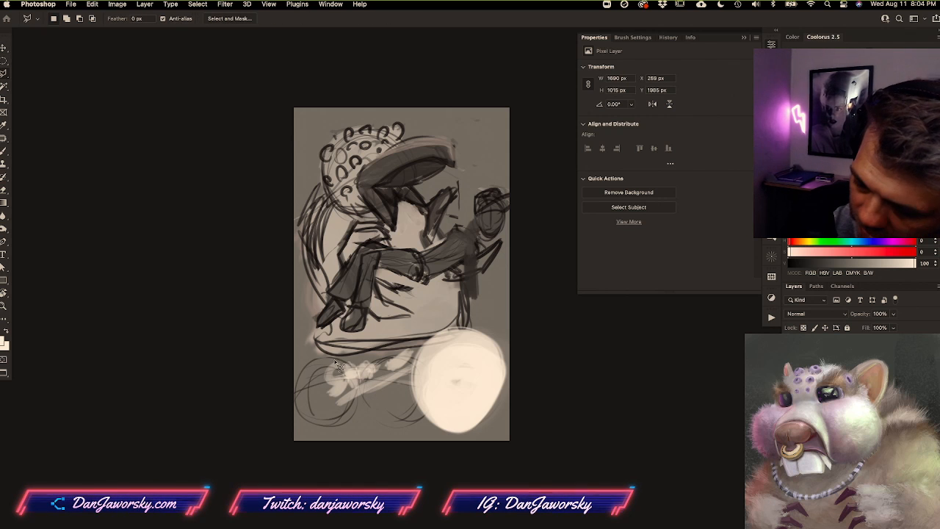
drag(326, 352, 328, 404)
mouse_move(406, 392)
mouse_down()
mouse_move(417, 362)
mouse_move(328, 355)
mouse_up()
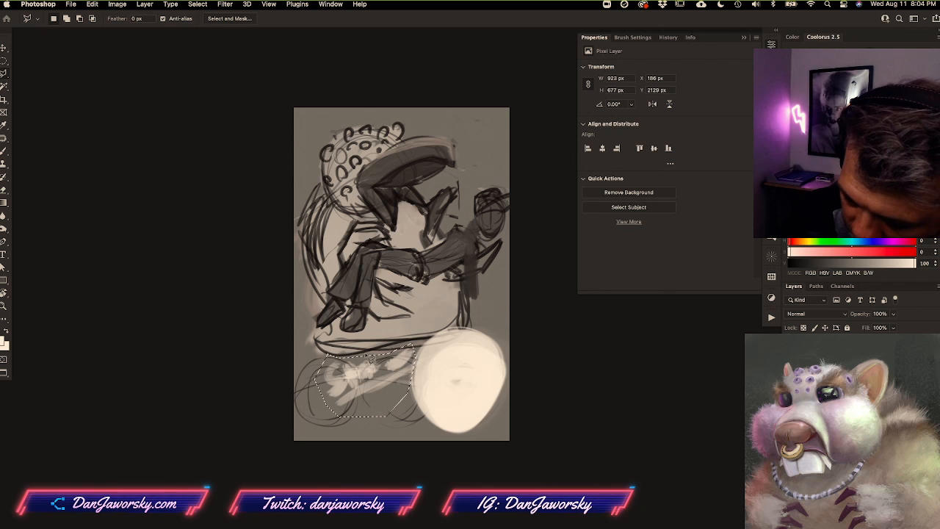
key(v)
mouse_move(365, 389)
mouse_down()
mouse_move(383, 355)
mouse_move(409, 355)
mouse_up()
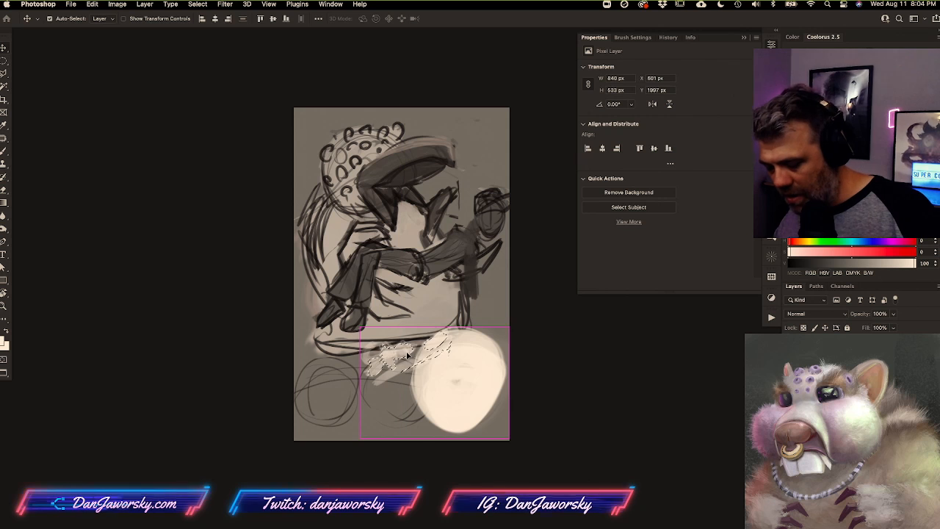
key(super+d)
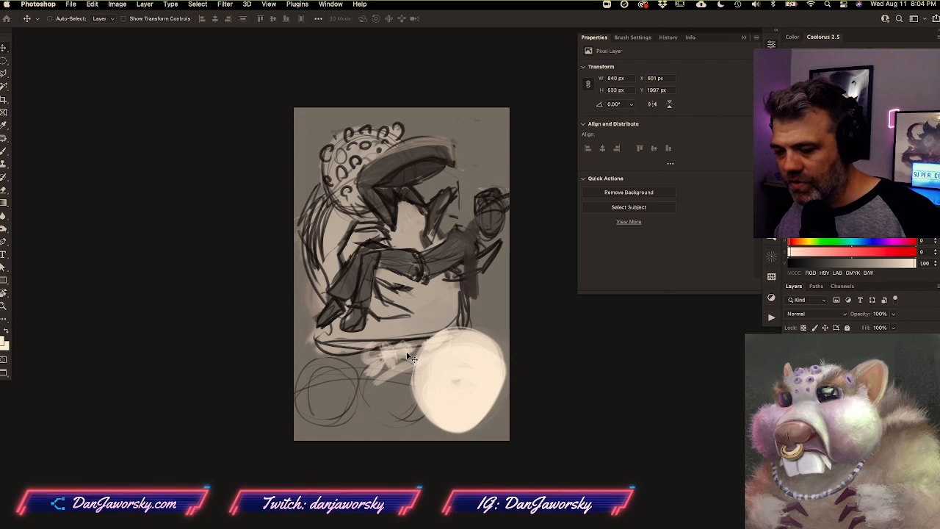
drag(408, 356, 418, 331)
drag(467, 377, 468, 379)
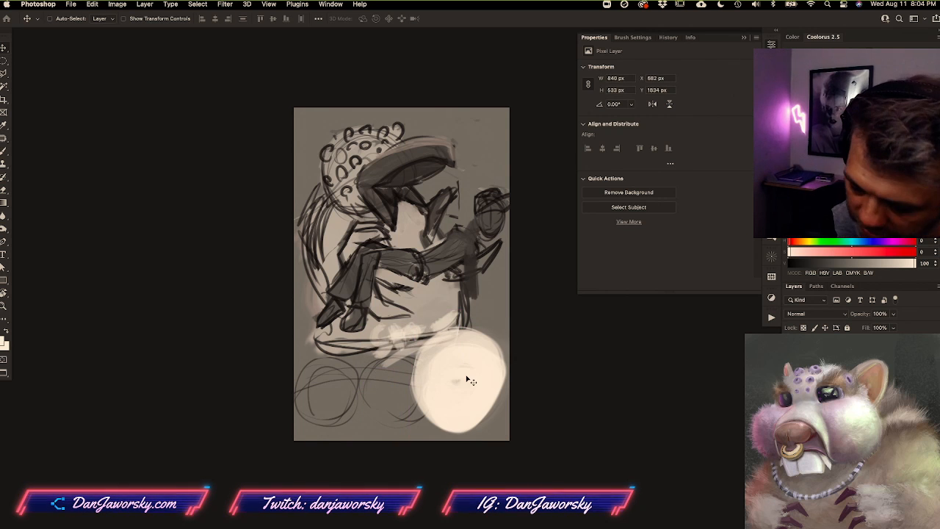
With a black brush at size 40, draw two dot eyes and a wide-open mouth with teeth inside the near-white circle
key(b)
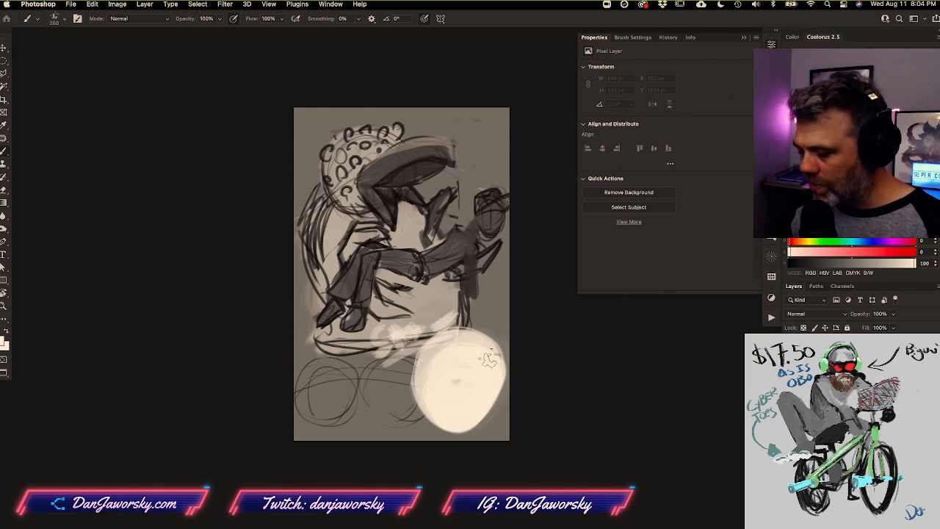
key(bracketleft)
key(bracketleft)
key(bracketleft)
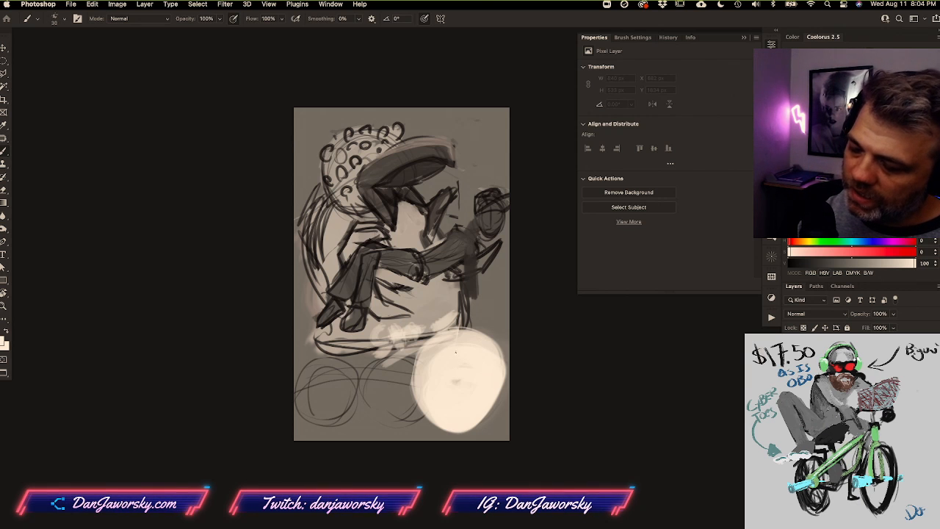
drag(452, 359, 456, 366)
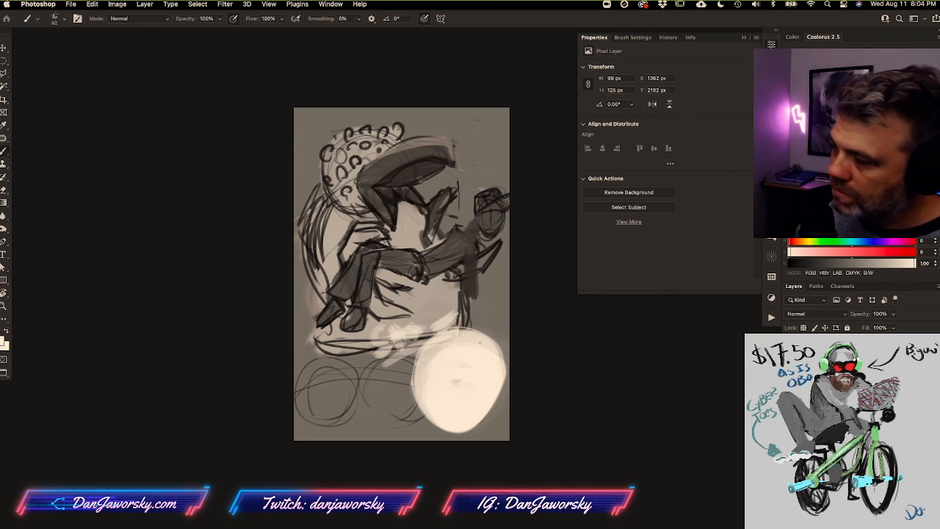
key(x)
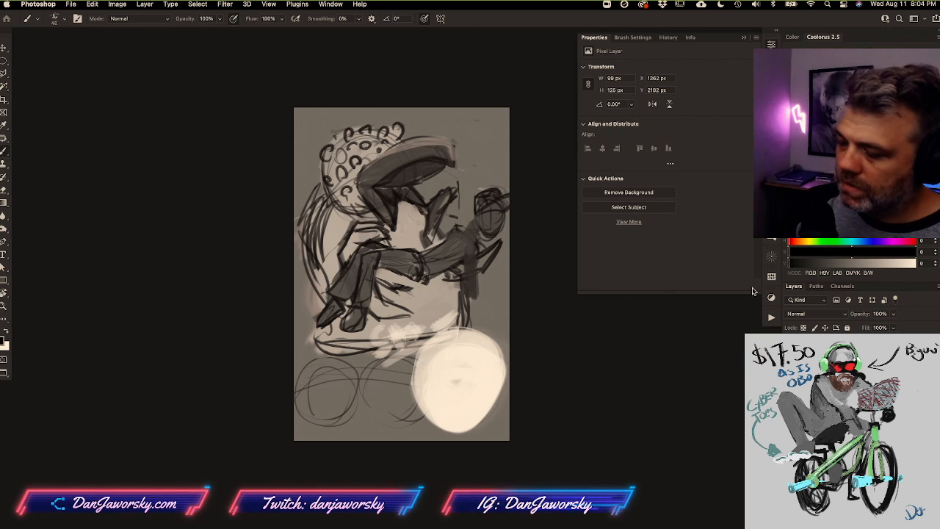
click(452, 361)
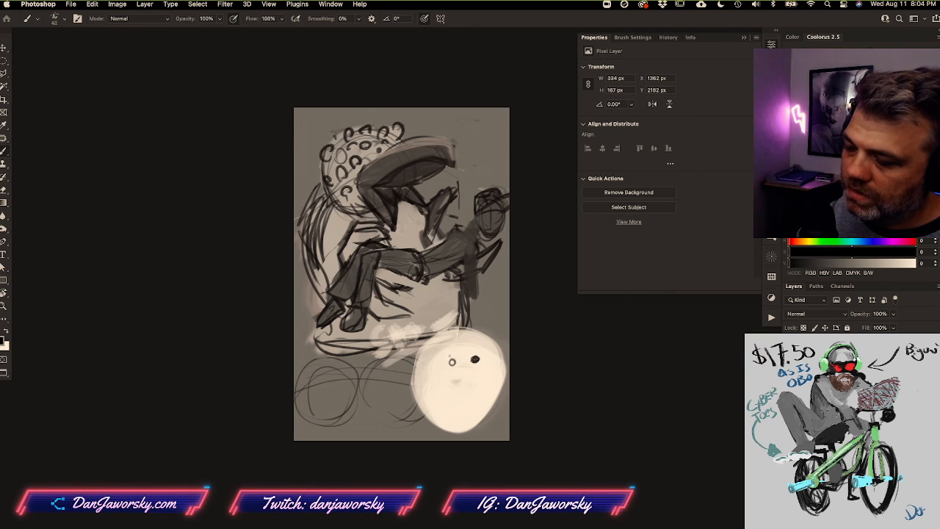
drag(460, 380, 450, 393)
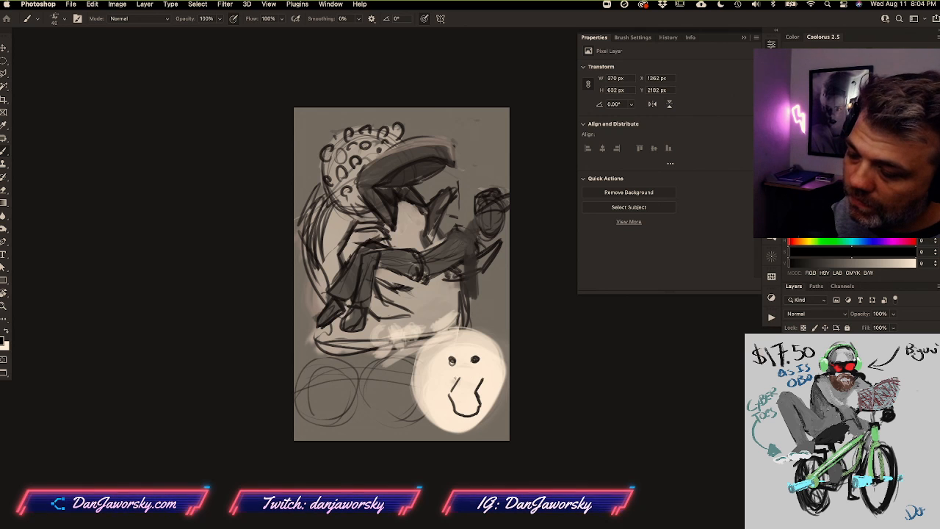
drag(456, 380, 484, 377)
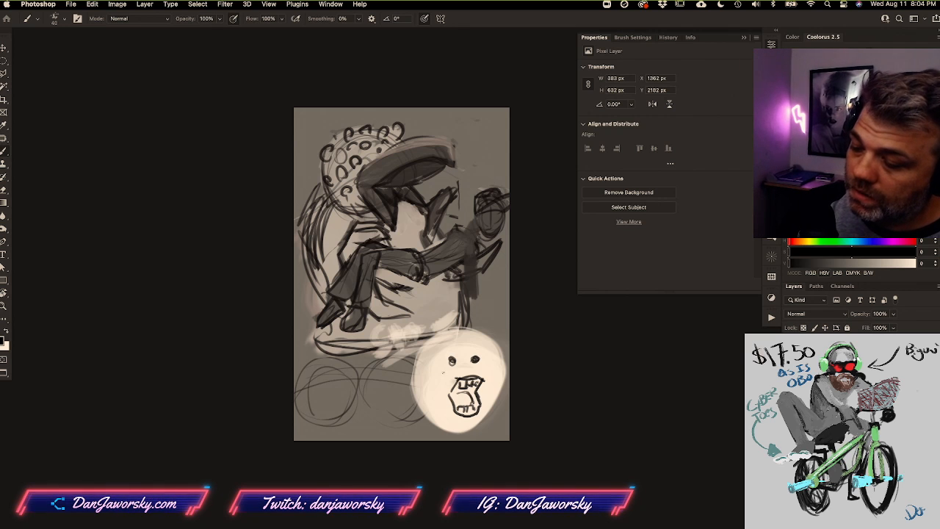
Sketch a raised hand with spread fingers and a dark thumb beside the screaming face's mouth
mouse_move(426, 399)
mouse_down()
mouse_move(420, 365)
mouse_move(437, 361)
mouse_up()
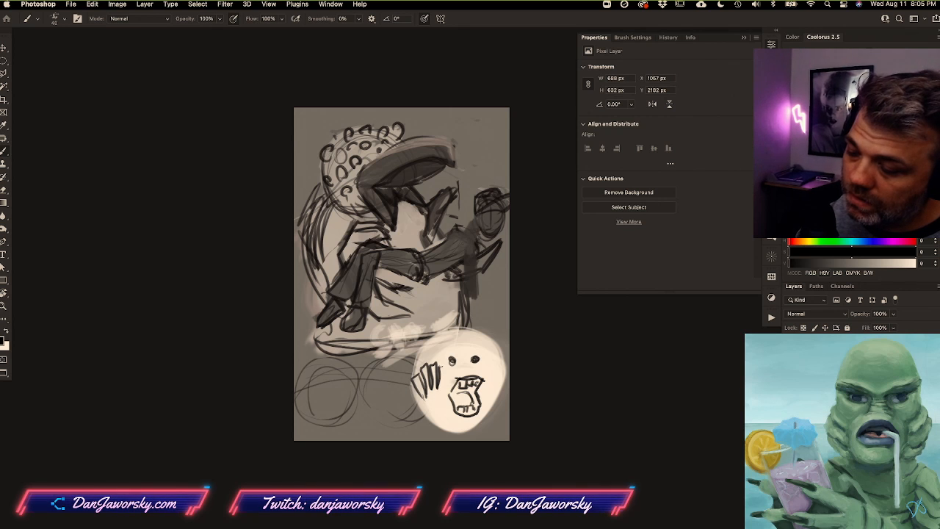
mouse_move(440, 396)
mouse_down()
mouse_move(419, 427)
mouse_move(406, 401)
mouse_up()
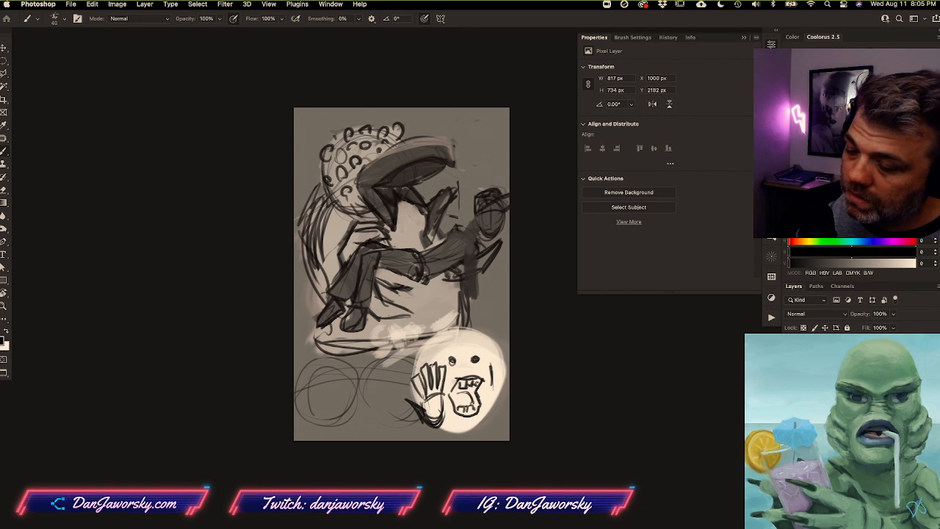
drag(429, 361, 426, 389)
drag(423, 361, 425, 393)
Refine the raised hand's fingers, palm and wrist with light and dark tones sampled from the sketch
alt+click(435, 410)
alt+click(434, 407)
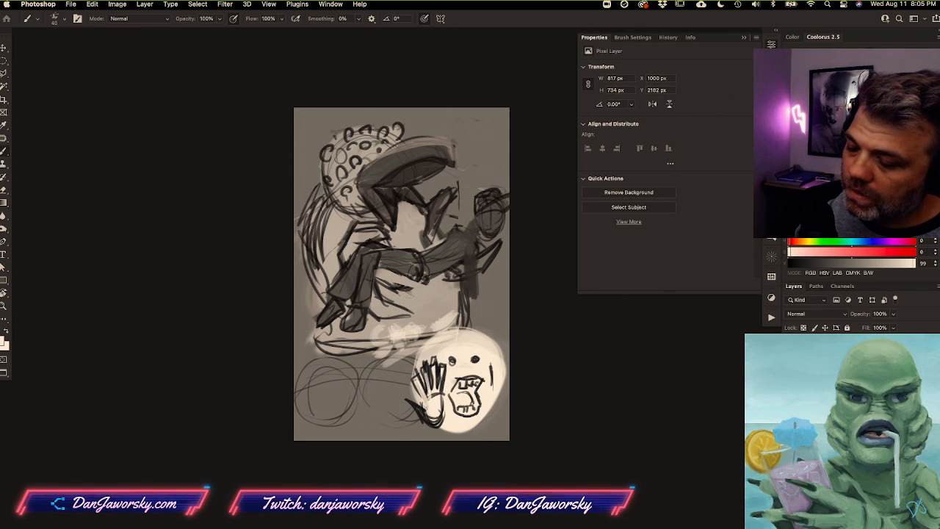
alt+click(434, 402)
alt+click(437, 398)
mouse_move(431, 393)
mouse_down()
mouse_move(434, 367)
mouse_move(439, 417)
mouse_up()
alt+click(439, 409)
drag(443, 369, 424, 434)
alt+click(433, 421)
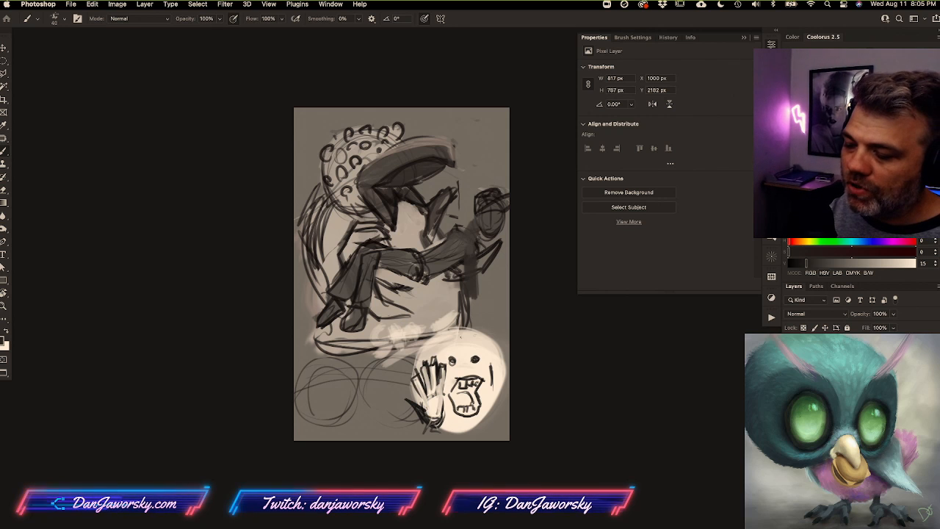
Add the forehead line, nose and darker upper lip to the face, and shade the inside of the mouth dark red
drag(434, 351, 474, 341)
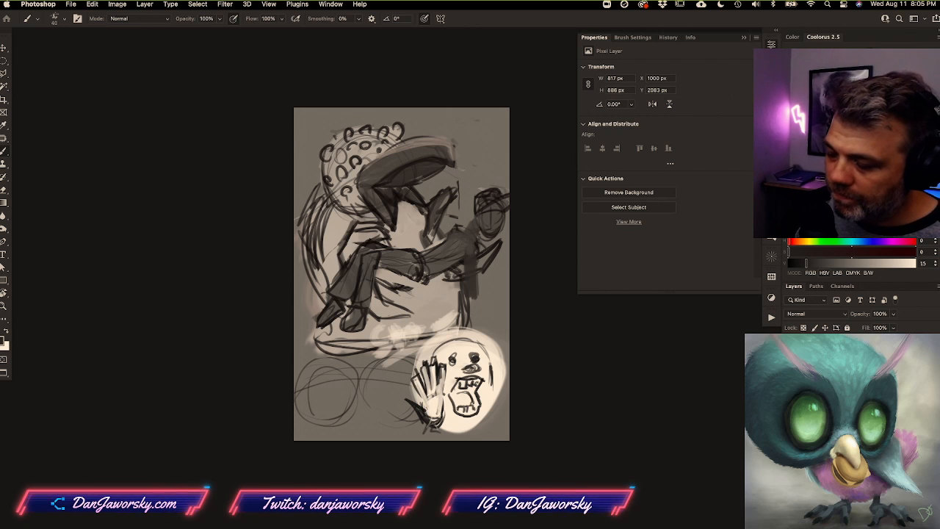
mouse_move(460, 379)
mouse_down()
mouse_move(483, 374)
mouse_move(456, 386)
mouse_up()
alt+click(463, 384)
alt+click(459, 383)
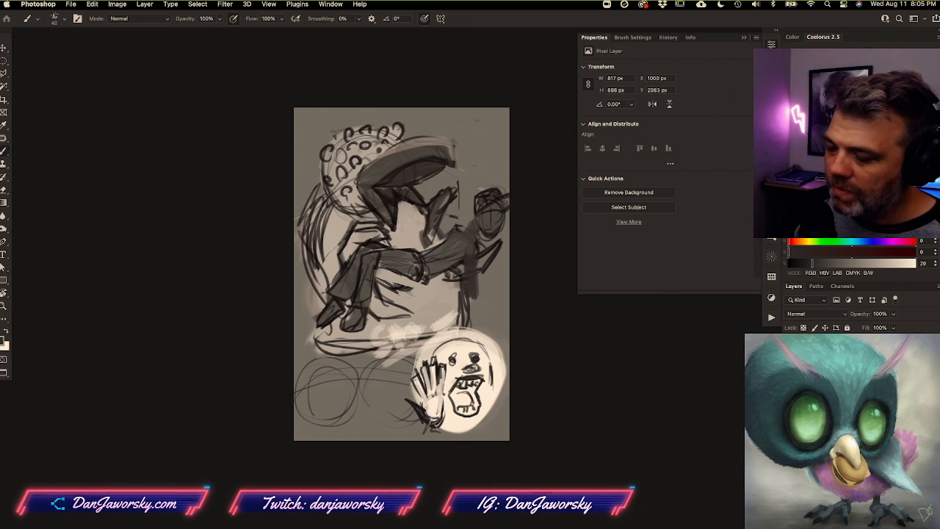
click(886, 160)
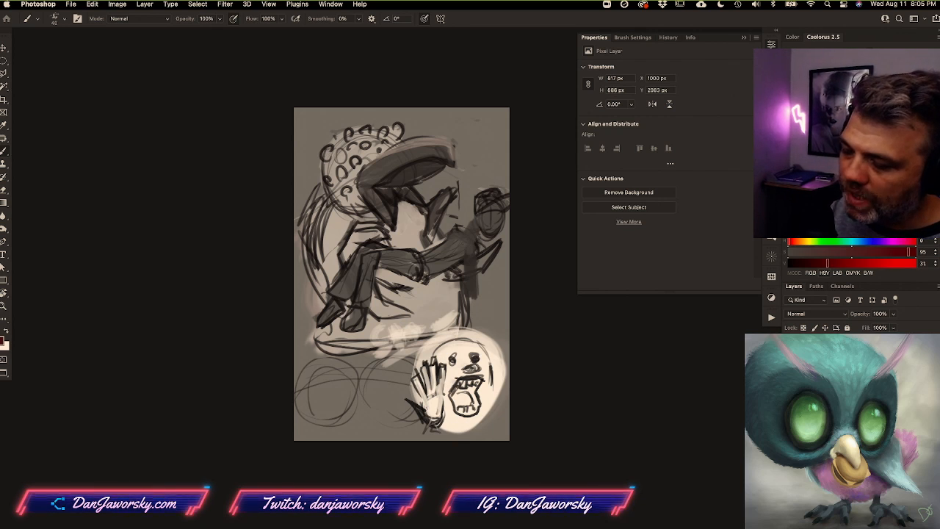
drag(458, 391, 476, 403)
Shape the wrist below the hand and paint the face's lower edge and jaw with sampled tones
alt+click(444, 367)
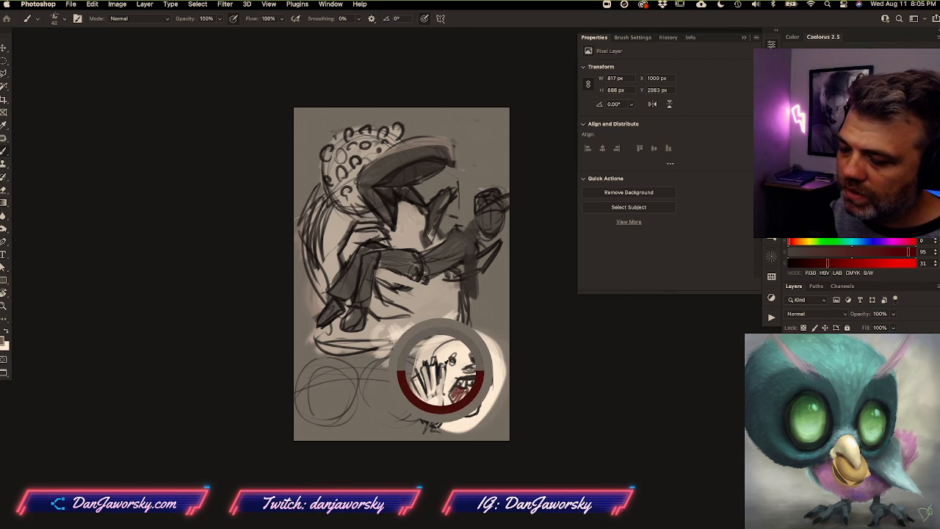
alt+click(431, 416)
mouse_move(431, 421)
mouse_down()
mouse_move(432, 434)
mouse_move(445, 435)
mouse_up()
alt+click(447, 421)
alt+click(463, 426)
drag(497, 393, 450, 433)
Scribble a mass of black curly hair over the top of the head and darken the cheek and jaw line
alt+click(436, 367)
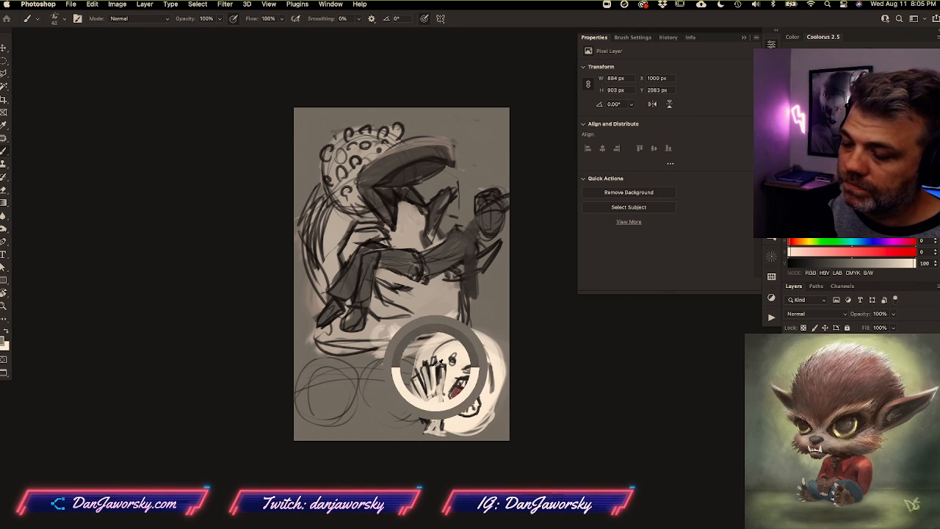
alt+click(439, 373)
mouse_move(431, 358)
mouse_down()
mouse_move(442, 332)
mouse_move(484, 328)
mouse_move(494, 350)
mouse_move(463, 334)
mouse_move(430, 335)
mouse_move(418, 360)
mouse_move(455, 326)
mouse_move(463, 333)
mouse_up()
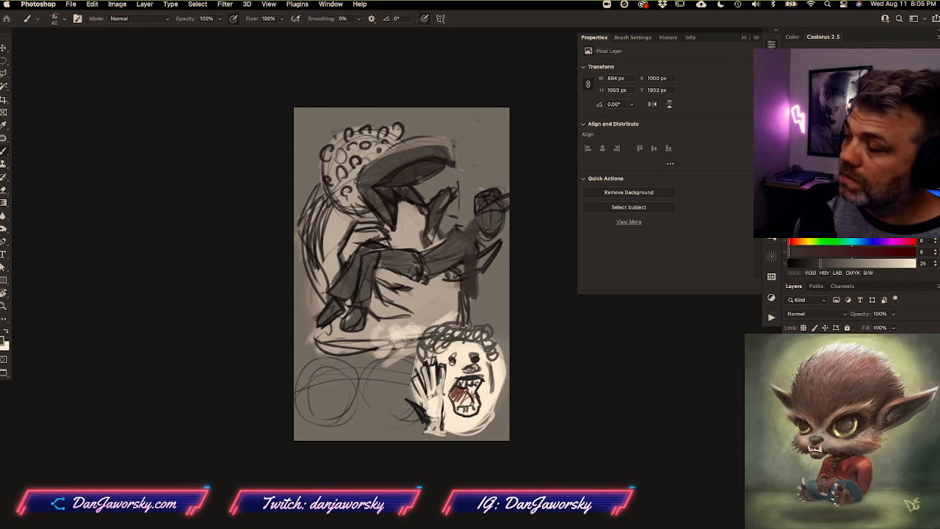
drag(821, 263, 789, 263)
mouse_move(421, 352)
mouse_down()
mouse_move(482, 326)
mouse_move(496, 358)
mouse_move(480, 335)
mouse_move(457, 328)
mouse_up()
mouse_move(432, 342)
mouse_down()
mouse_move(423, 359)
mouse_move(461, 320)
mouse_move(491, 323)
mouse_move(485, 357)
mouse_up()
mouse_move(420, 358)
mouse_down()
mouse_move(424, 342)
mouse_move(454, 321)
mouse_move(486, 314)
mouse_up()
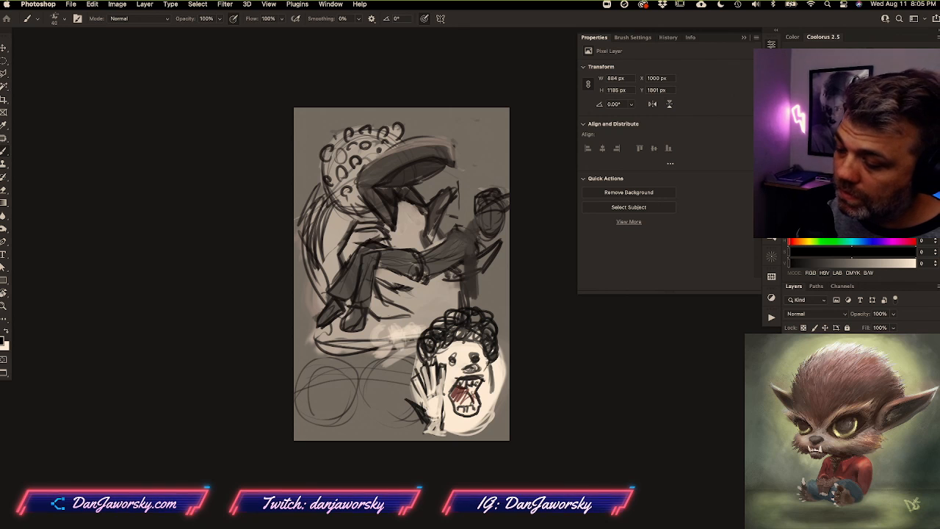
mouse_move(491, 371)
mouse_down()
mouse_move(480, 419)
mouse_move(484, 408)
mouse_up()
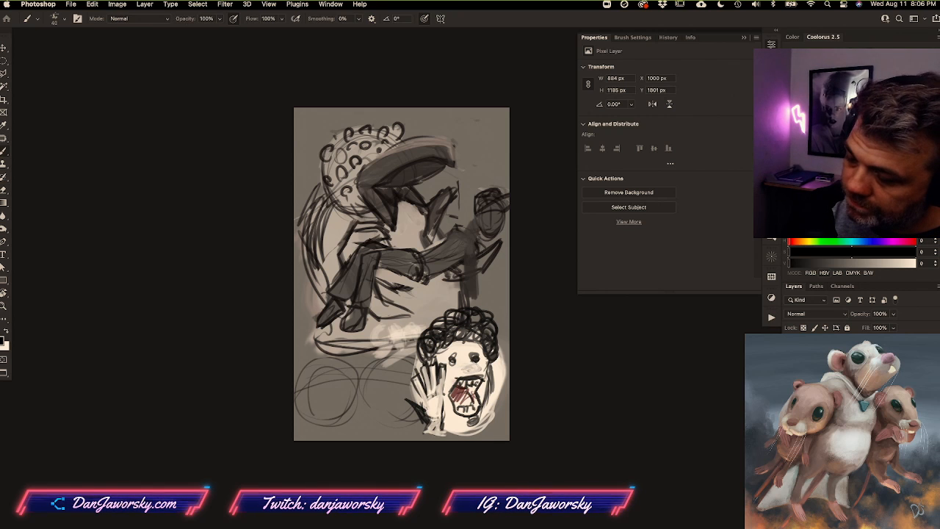
Erase the dot eyes and repaint them with heavy dark lids and brows, retouching the nose with sampled light and dark tones
key(e)
drag(466, 357, 451, 360)
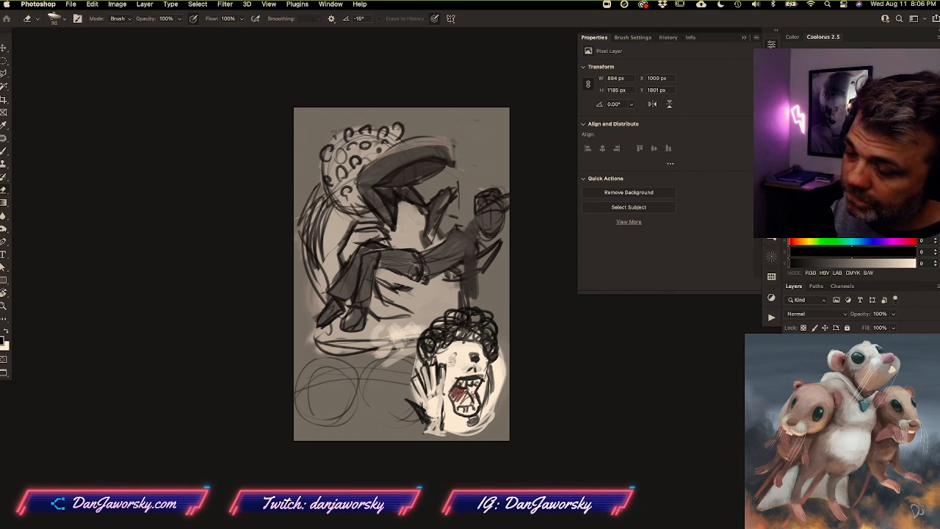
key(b)
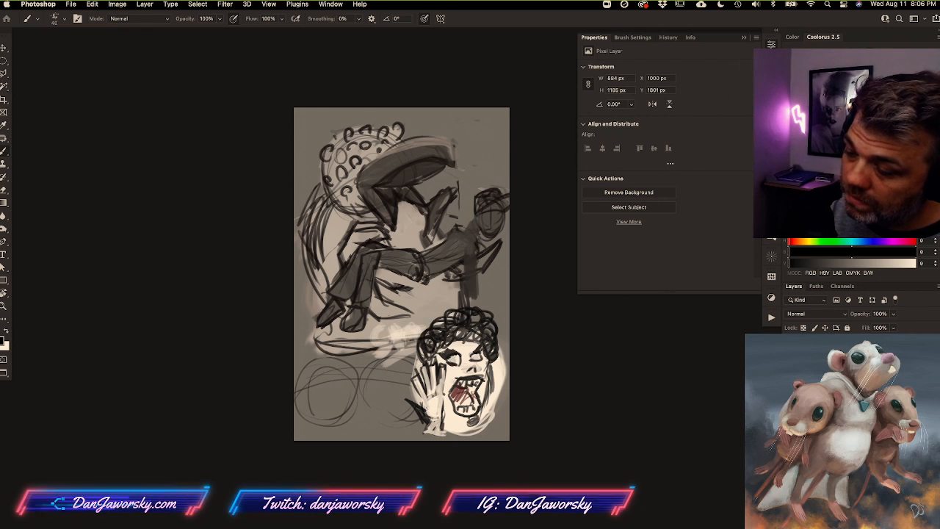
key(x)
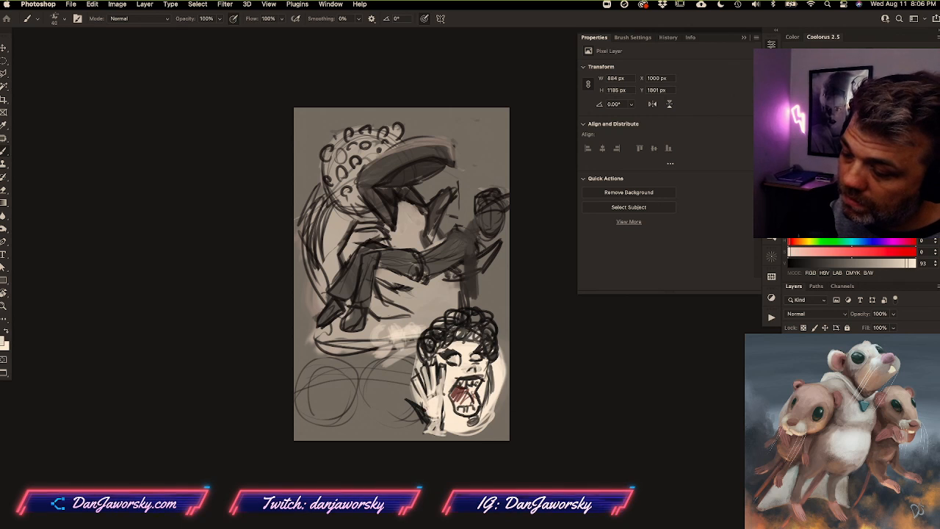
alt+click(469, 368)
alt+click(482, 347)
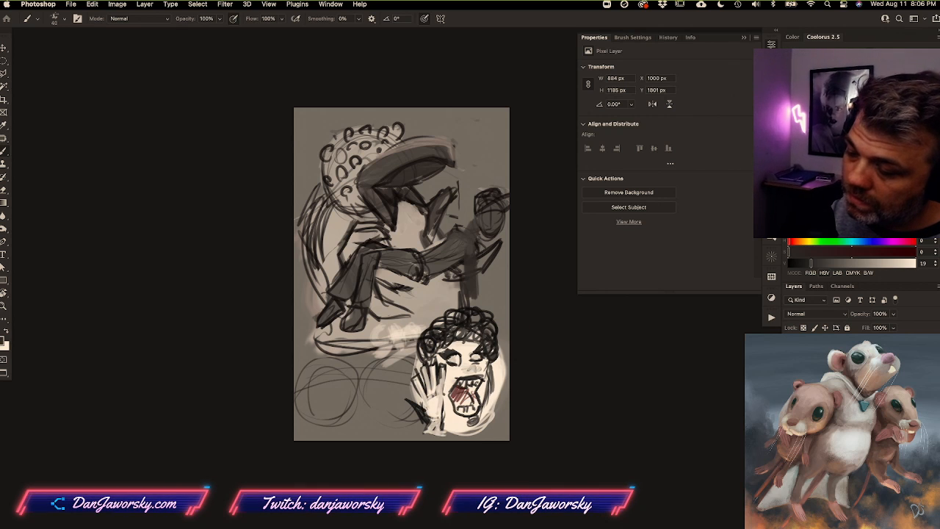
alt+click(471, 365)
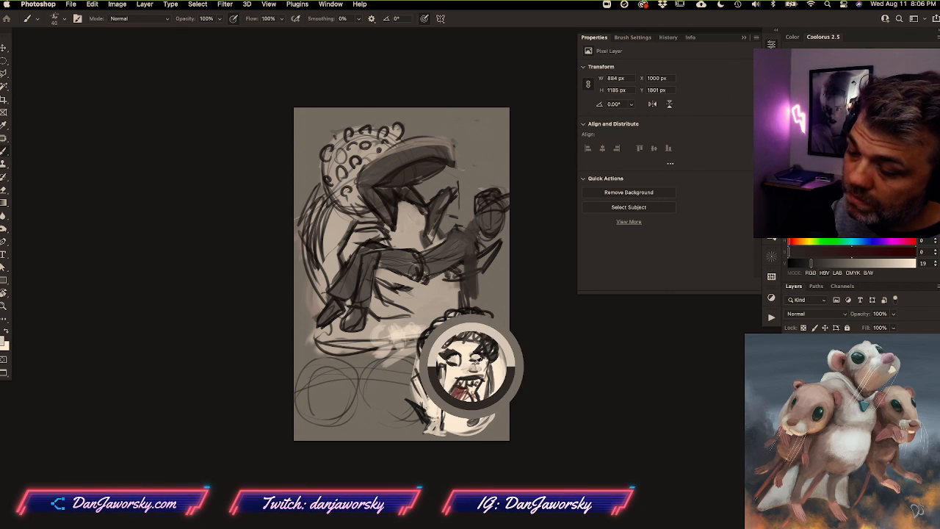
alt+click(467, 368)
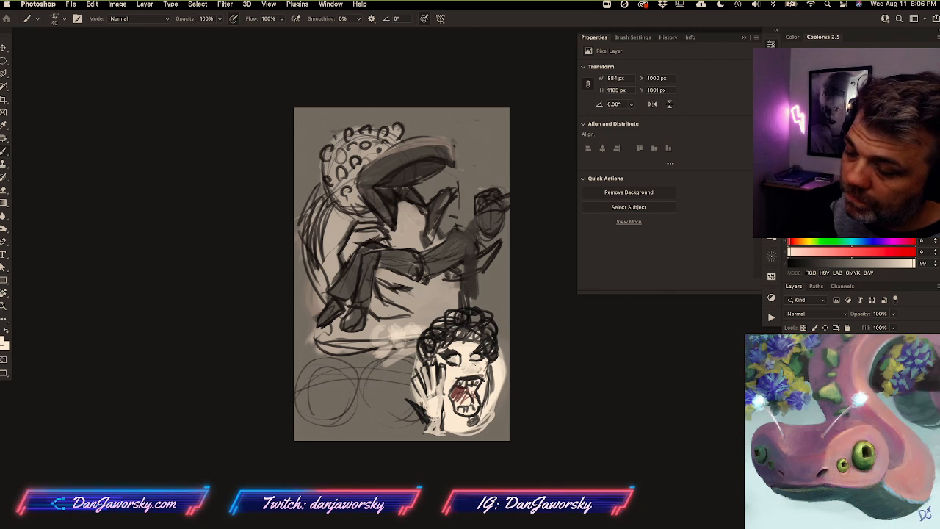
alt+click(477, 350)
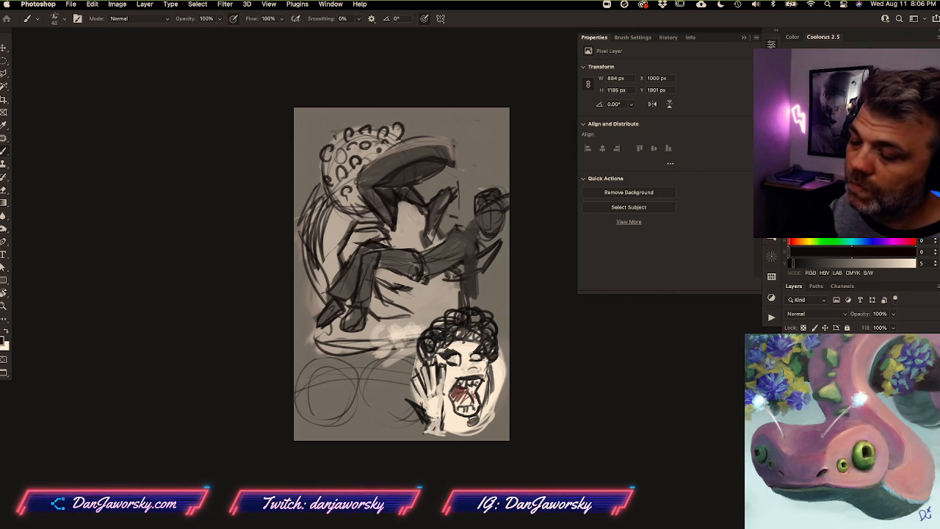
Clean up the raised hand's finger edges and repaint its dark thumb area with tones sampled nearby
alt+click(447, 370)
alt+click(442, 366)
drag(445, 370, 442, 398)
alt+click(439, 397)
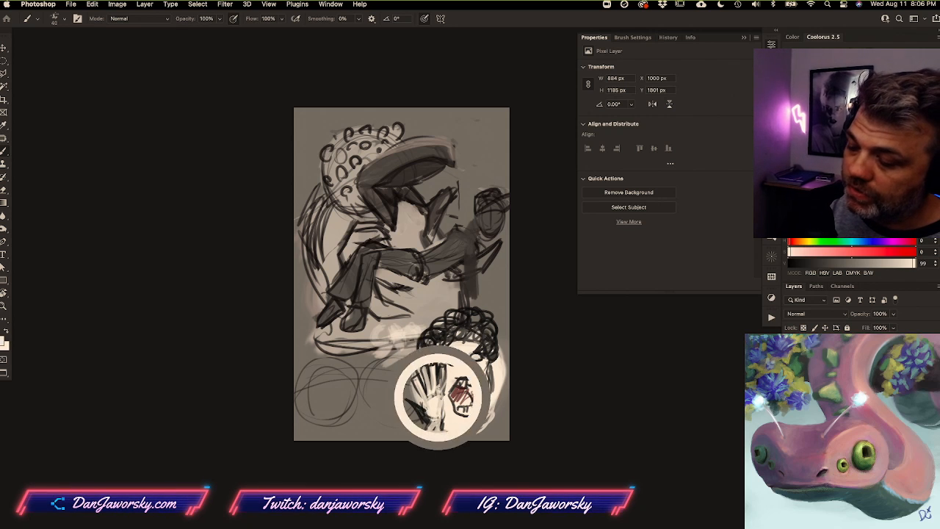
alt+click(408, 385)
alt+click(416, 412)
mouse_move(420, 397)
mouse_down()
mouse_move(421, 421)
mouse_move(419, 409)
mouse_up()
alt+click(447, 323)
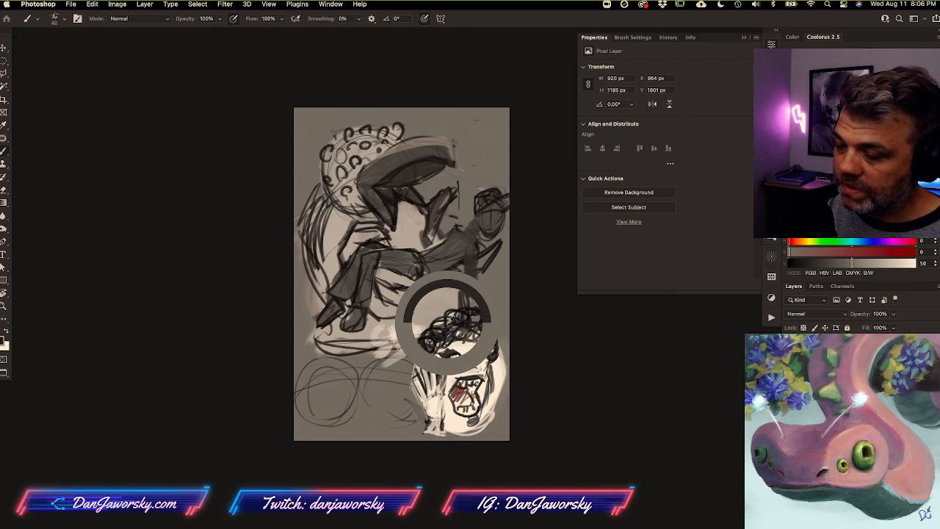
Darken the raised hand's fingers and wrist, sketch a second hand against the other side of the face, and touch up the chin
drag(415, 378, 426, 406)
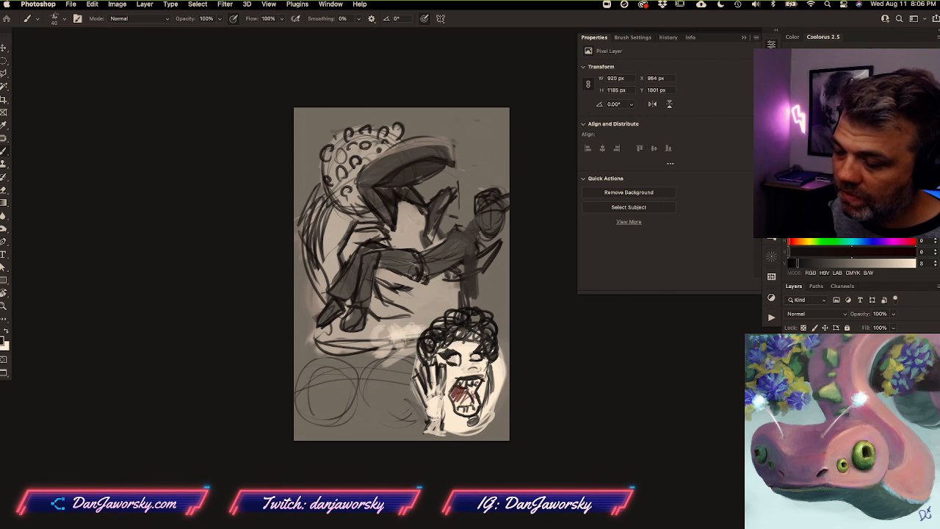
mouse_move(433, 360)
mouse_down()
mouse_move(444, 398)
mouse_move(427, 402)
mouse_move(428, 420)
mouse_up()
mouse_move(428, 418)
mouse_down()
mouse_move(444, 419)
mouse_move(438, 439)
mouse_up()
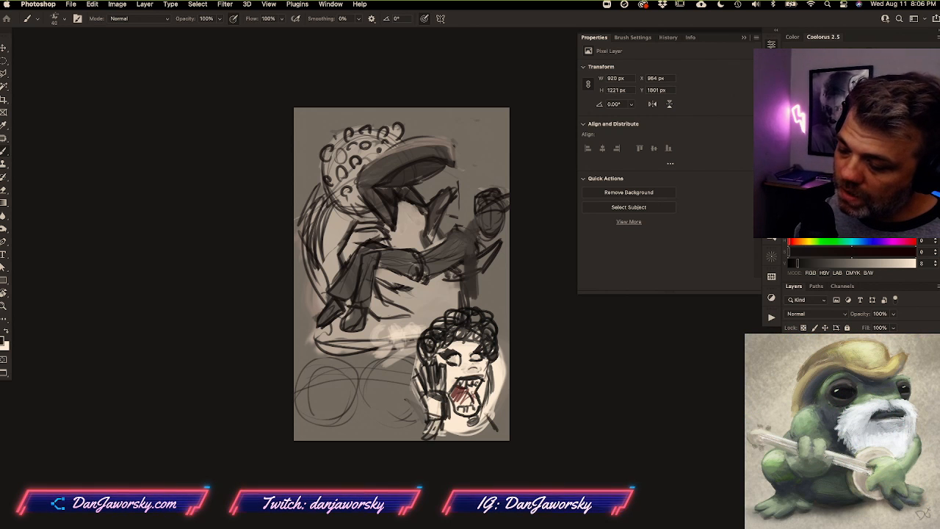
drag(484, 411, 500, 430)
mouse_move(504, 386)
mouse_down()
mouse_move(490, 417)
mouse_move(505, 354)
mouse_move(496, 387)
mouse_up()
drag(502, 351, 494, 383)
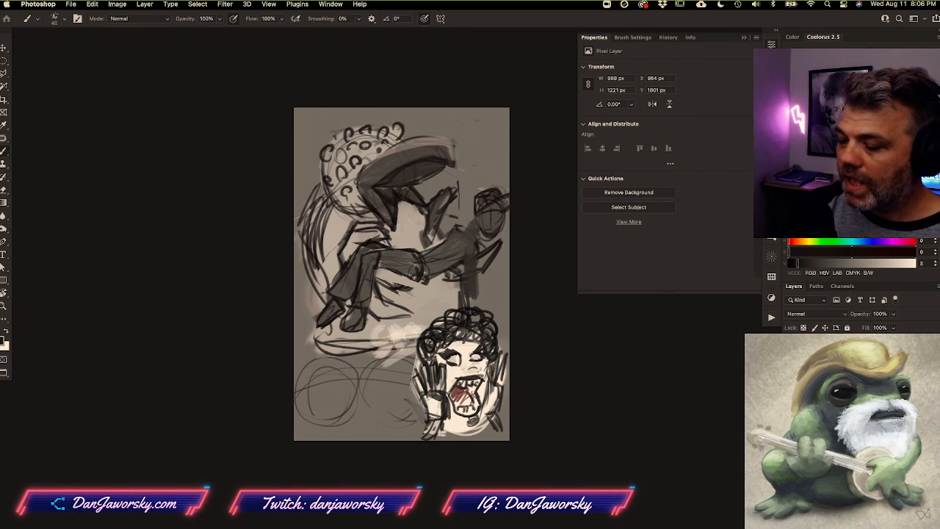
drag(481, 423, 449, 421)
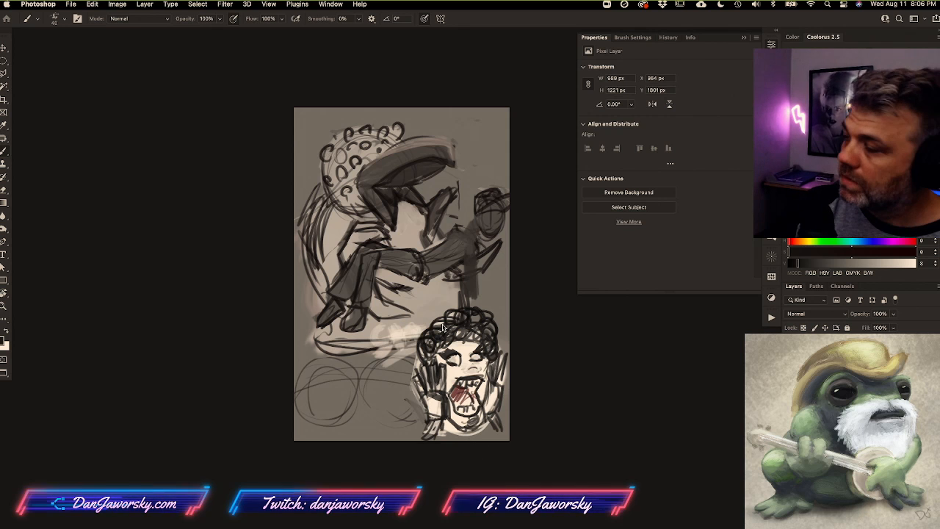
click(865, 126)
drag(337, 387, 352, 373)
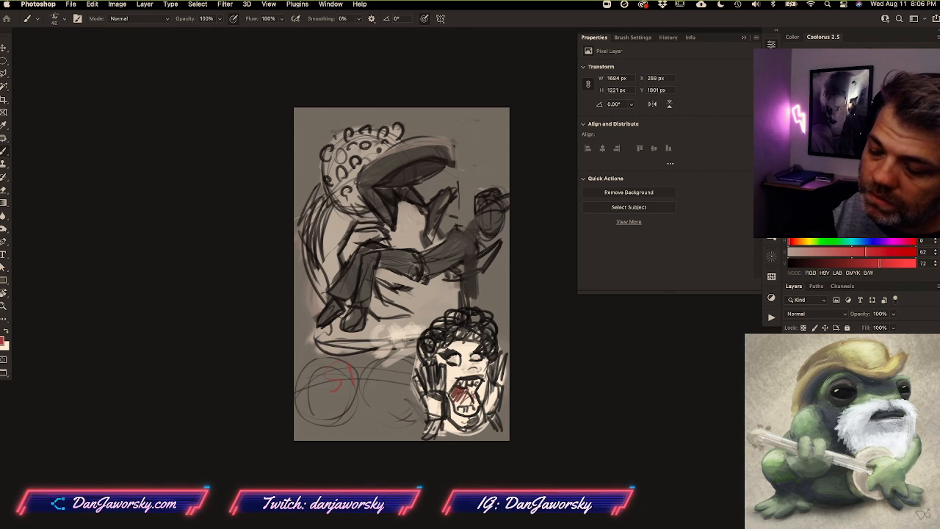
key(super+z)
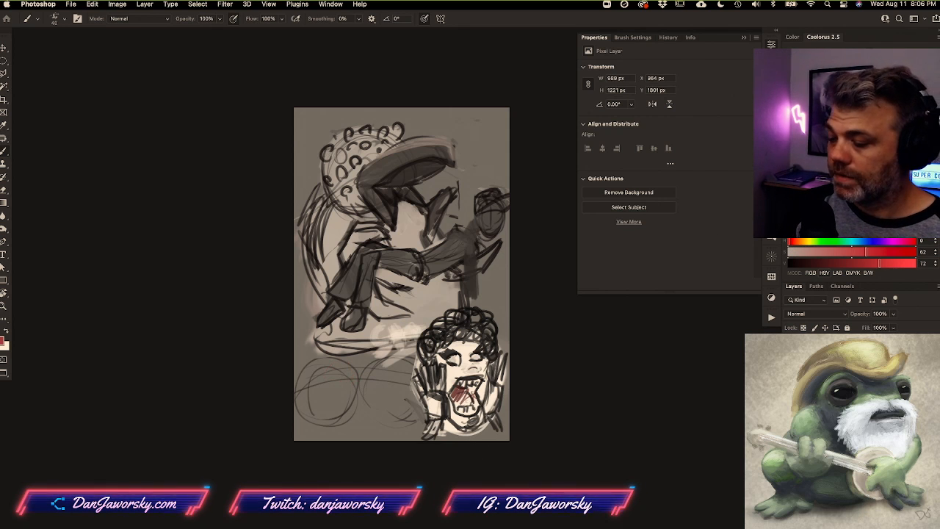
Identify and transform the screaming spectator's layers together, enlarging them slightly, tilting them counterclockwise and repositioning them near the canvas's lower edge
click(790, 343)
click(790, 344)
click(790, 375)
click(790, 374)
click(790, 359)
click(790, 360)
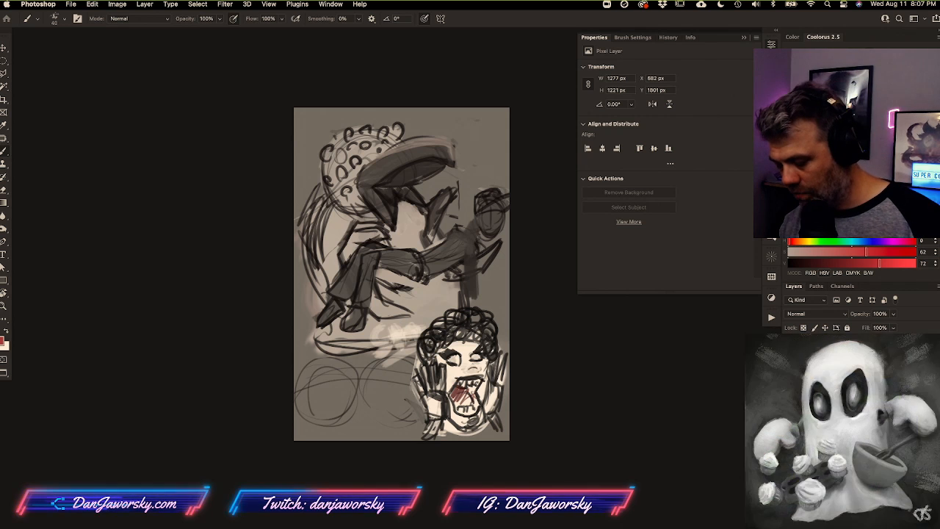
key(super+t)
drag(509, 305, 490, 324)
drag(466, 392, 481, 355)
drag(516, 291, 505, 278)
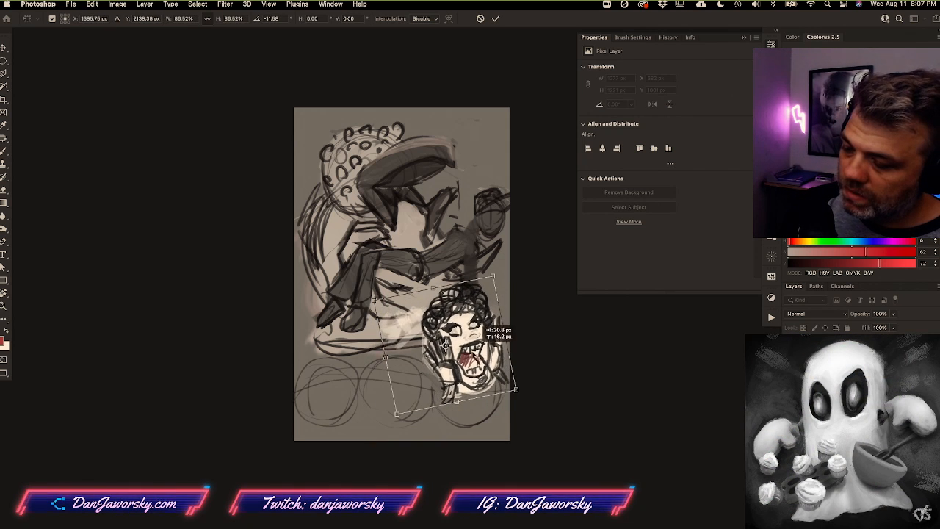
drag(477, 351, 464, 377)
drag(481, 302, 500, 276)
drag(485, 376, 471, 384)
key(Return)
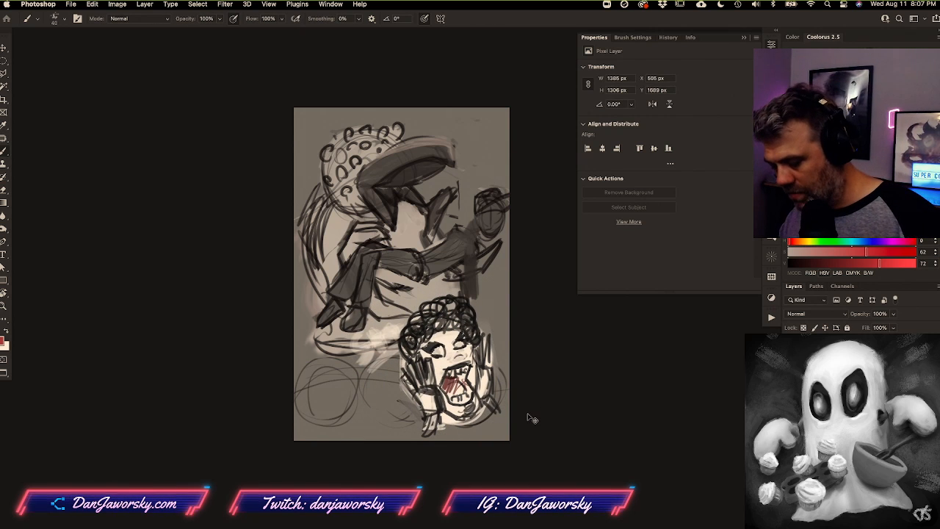
Group the spectator's layers and move the group slightly down and to the right in the composition
click(789, 348)
click(789, 347)
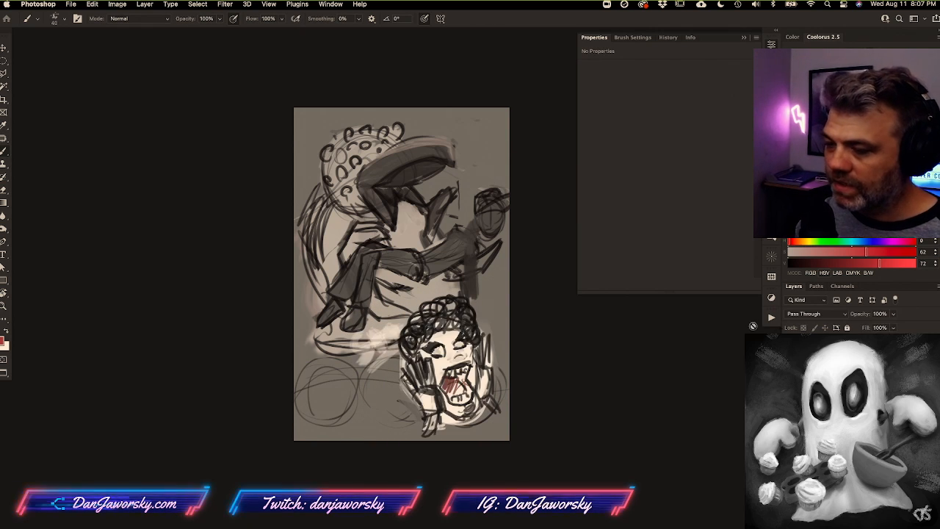
key(v)
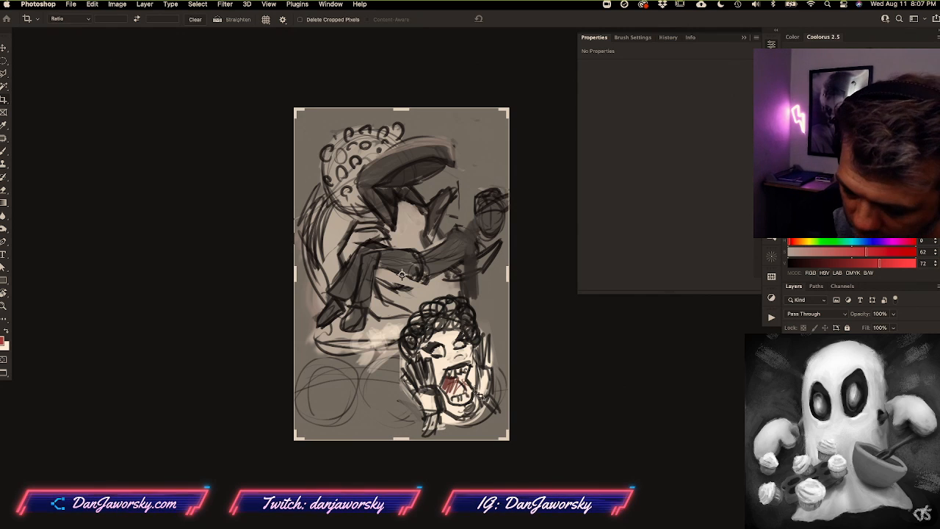
drag(479, 396, 496, 404)
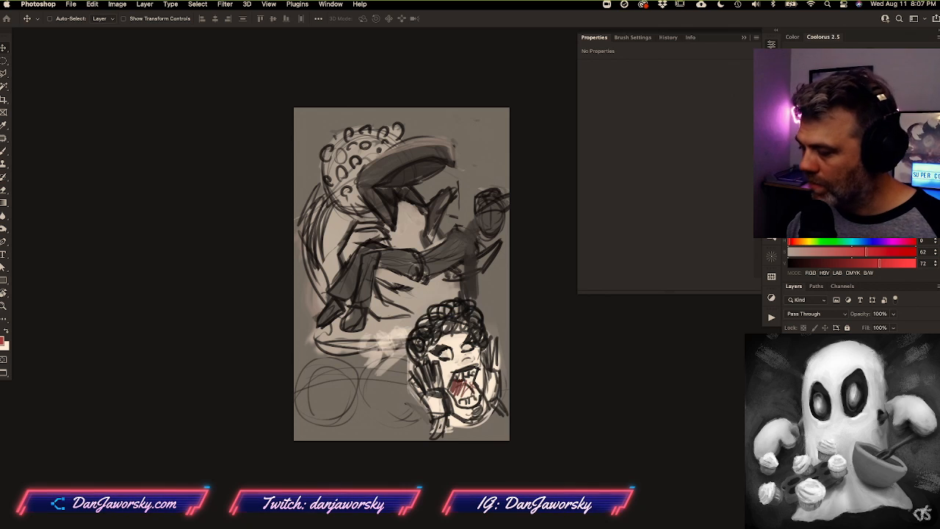
Check the background layers and hide the flat grey tone layer over the backdrop
click(790, 434)
click(790, 433)
click(845, 448)
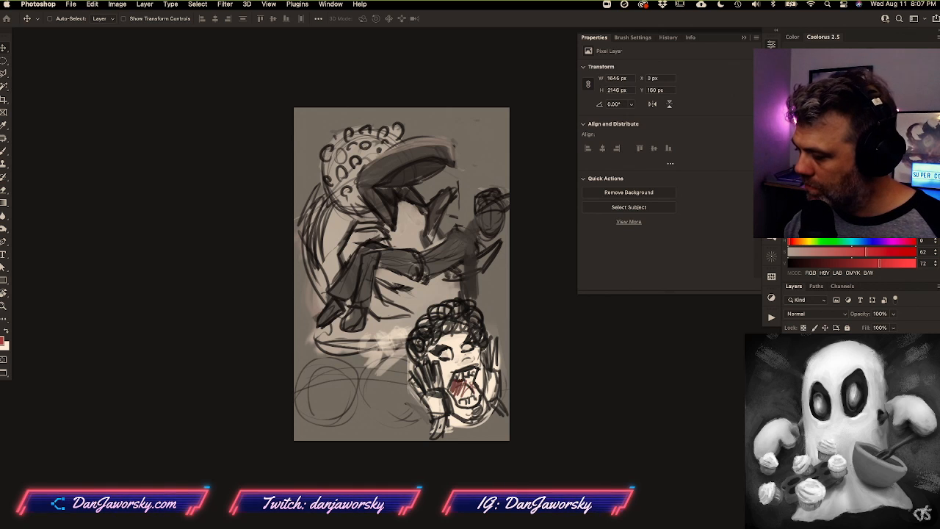
click(790, 448)
click(845, 462)
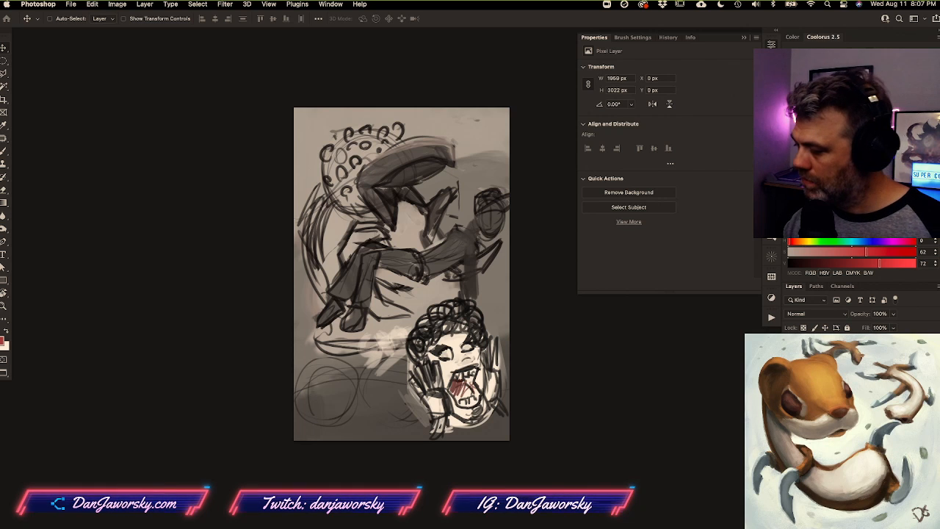
click(844, 434)
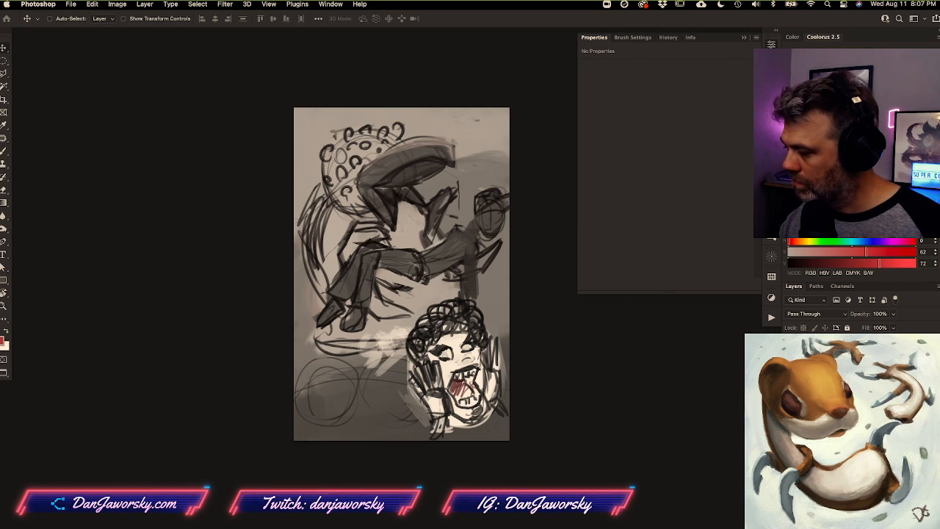
shift+click(844, 411)
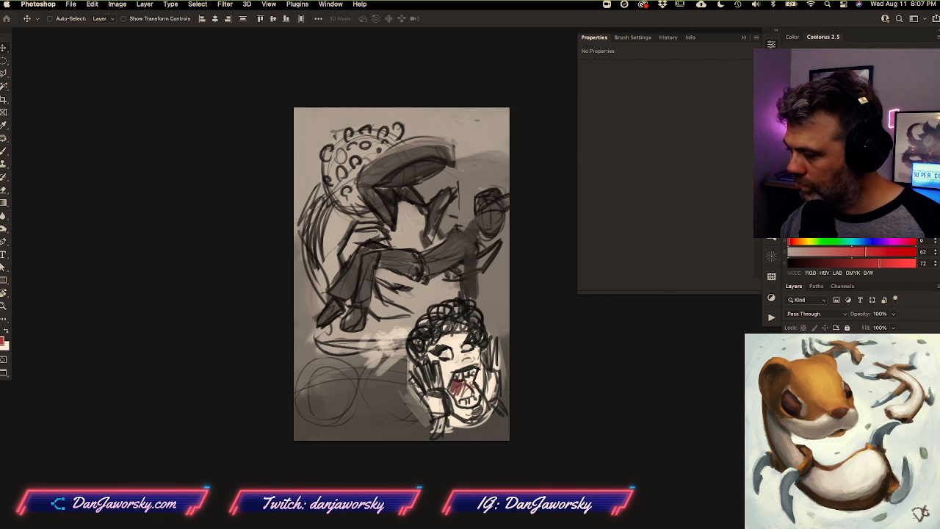
key(ctrl+t)
drag(509, 108, 504, 133)
key(ctrl+z)
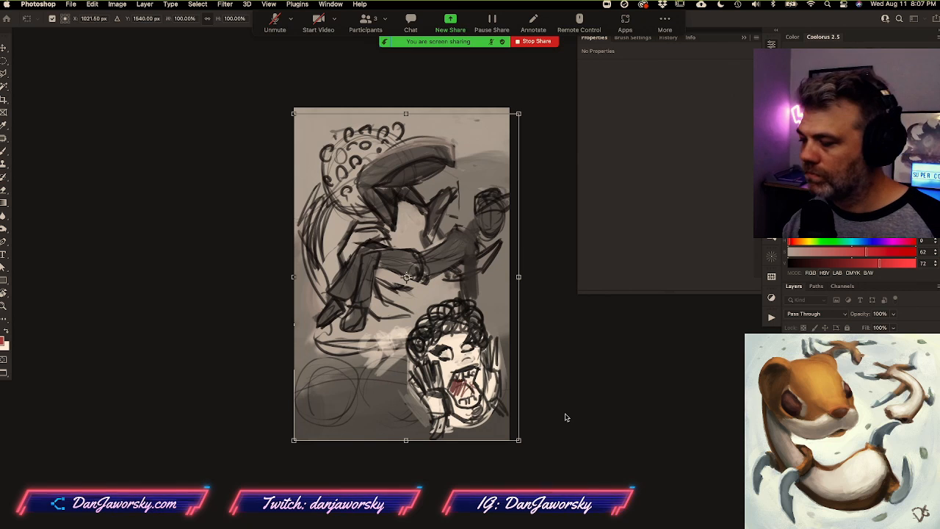
key(Escape)
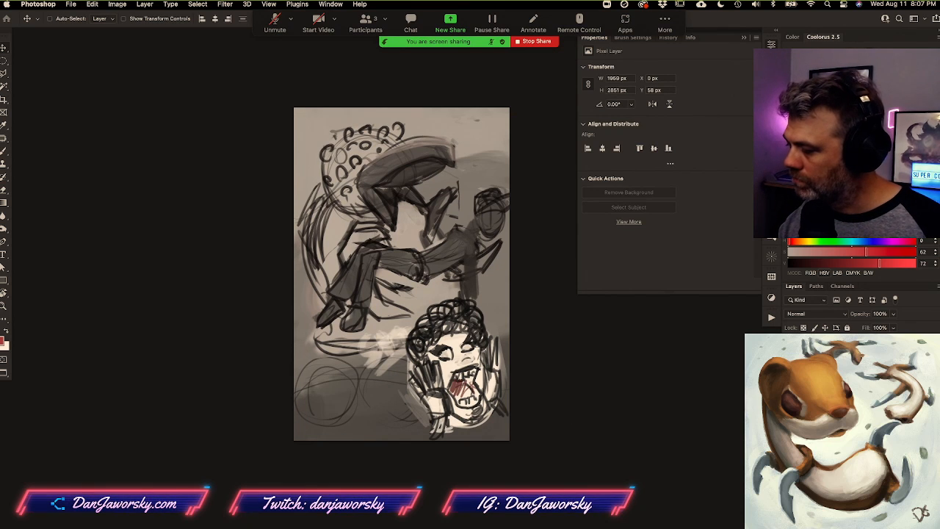
key(ctrl+t)
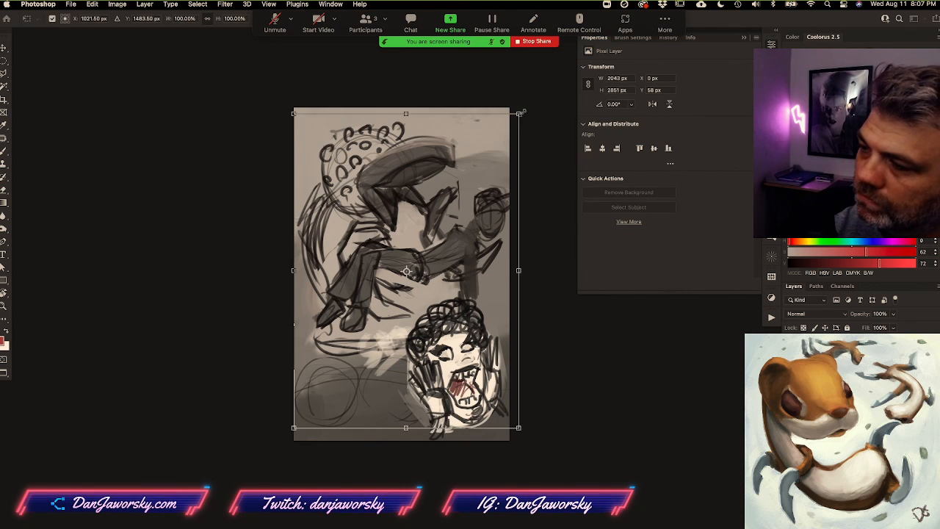
drag(509, 108, 500, 137)
drag(529, 254, 525, 238)
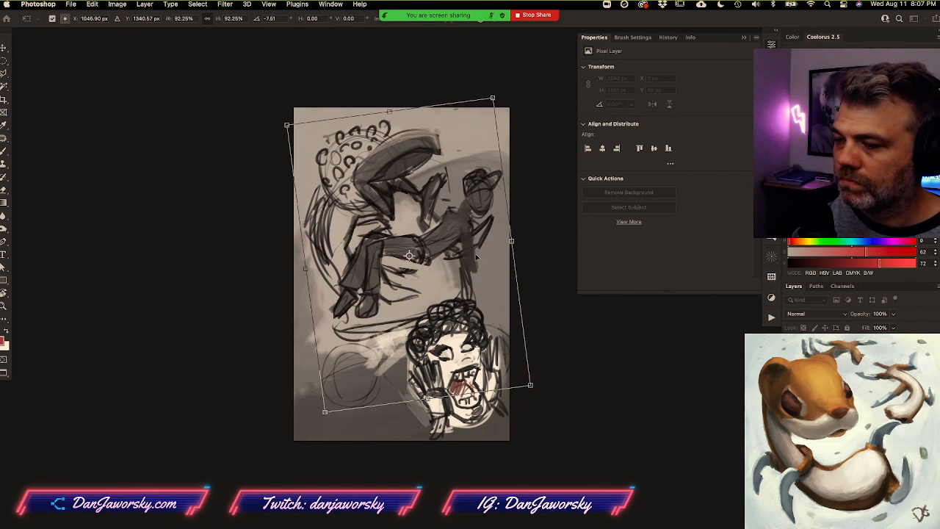
key(Escape)
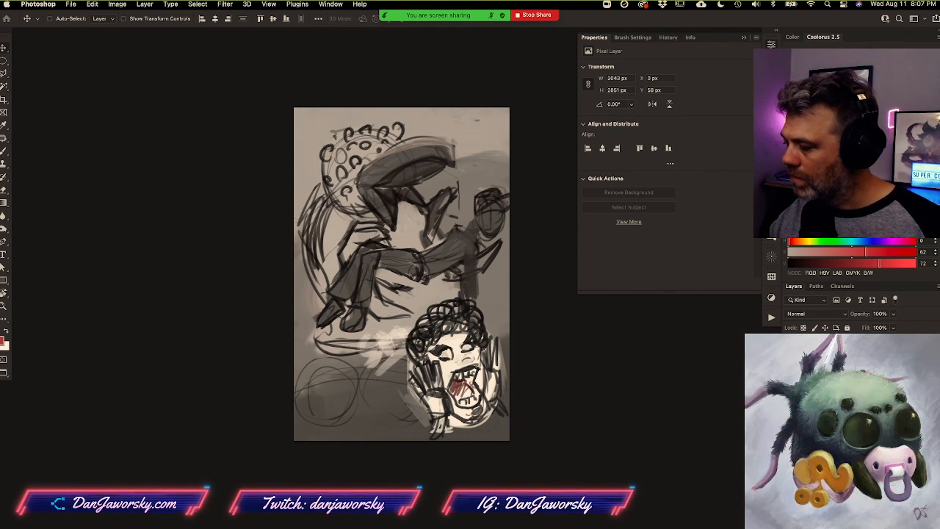
Group the layers of the spotted-dome creature and reclining figure, checking the group's contents by toggling its visibility
click(845, 396)
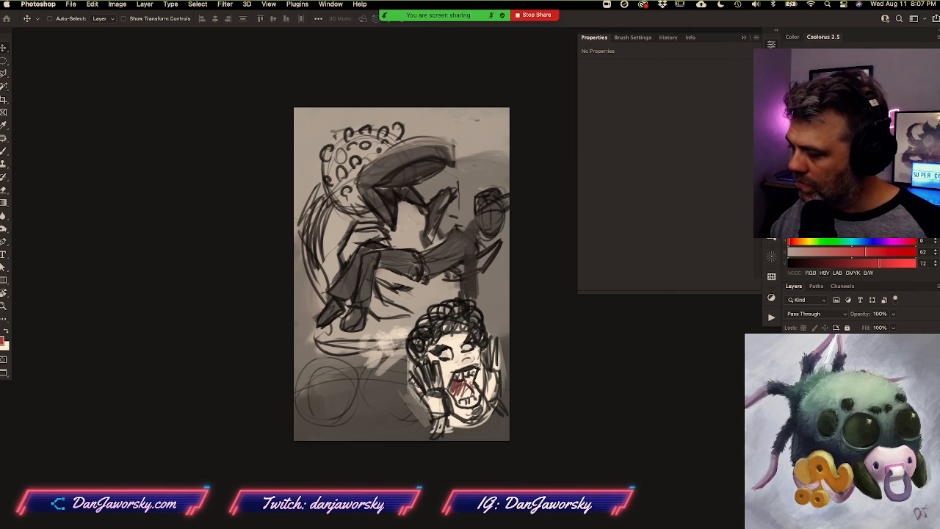
click(844, 396)
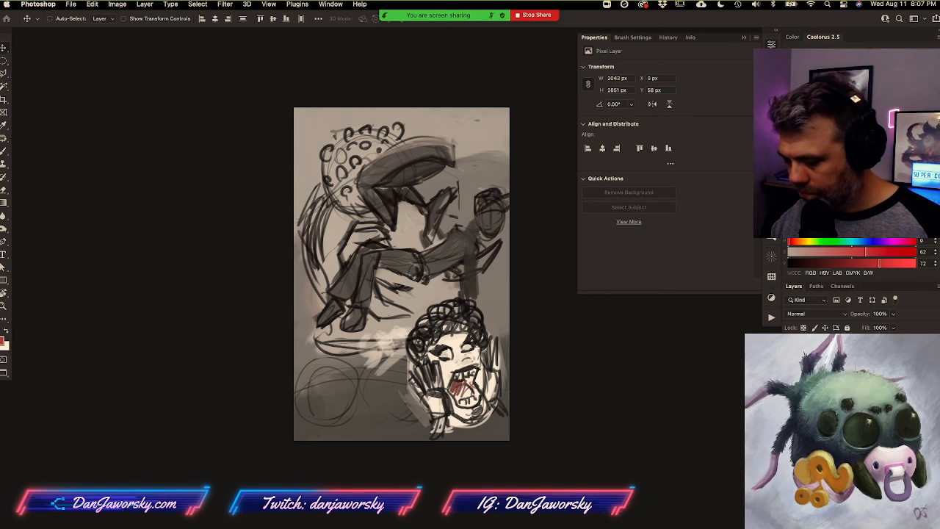
key(super+g)
click(791, 396)
click(791, 397)
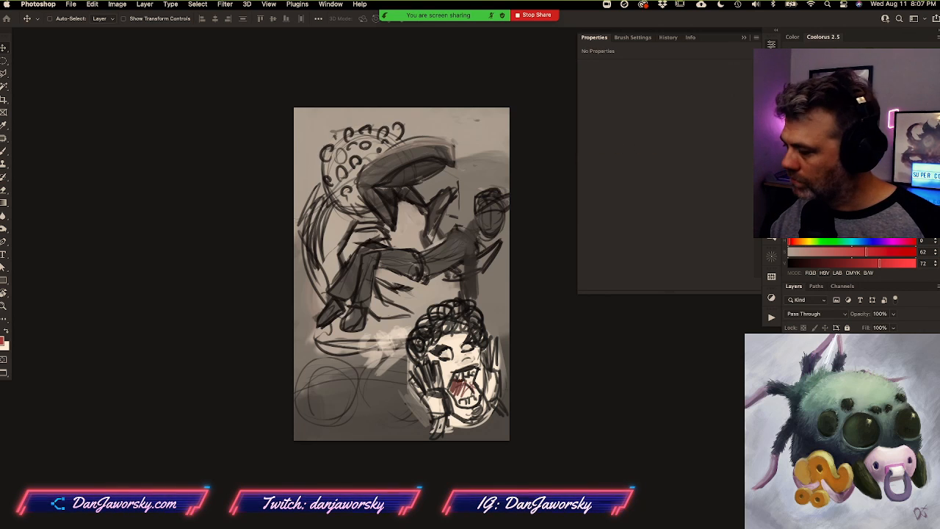
Enlarge the creature and reclining figure group, tilt it slightly counterclockwise and reposition it behind the spectator
key(super+t)
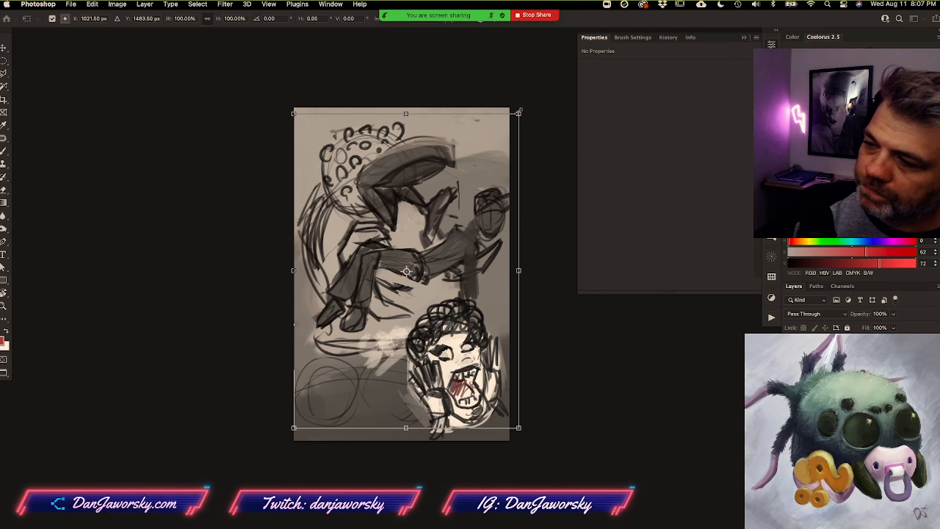
drag(529, 109, 506, 105)
drag(456, 236, 468, 220)
drag(478, 284, 474, 290)
key(Return)
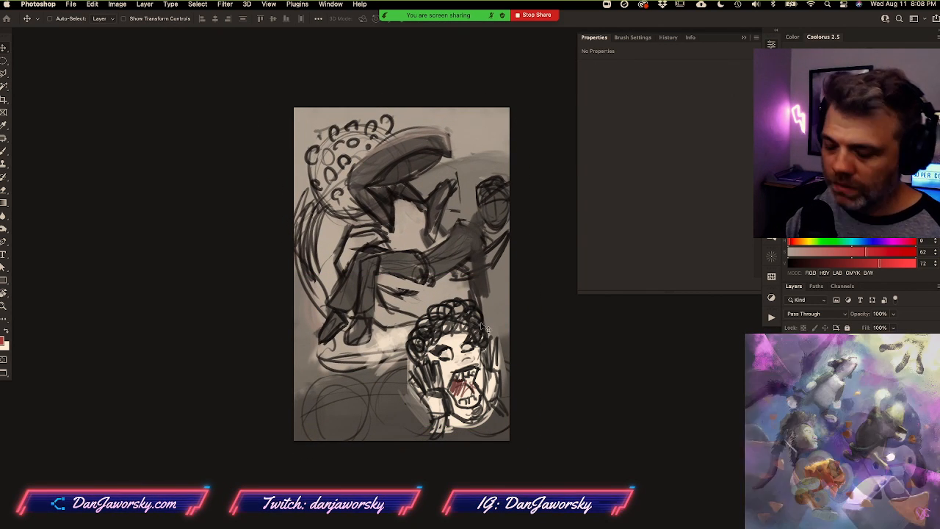
mouse_move(464, 257)
mouse_down()
mouse_move(463, 275)
mouse_move(464, 249)
mouse_up()
Start saving the poster sketch as a Photoshop file and choose the movie_poster folder inside the stream folder as its destination
key(super+s)
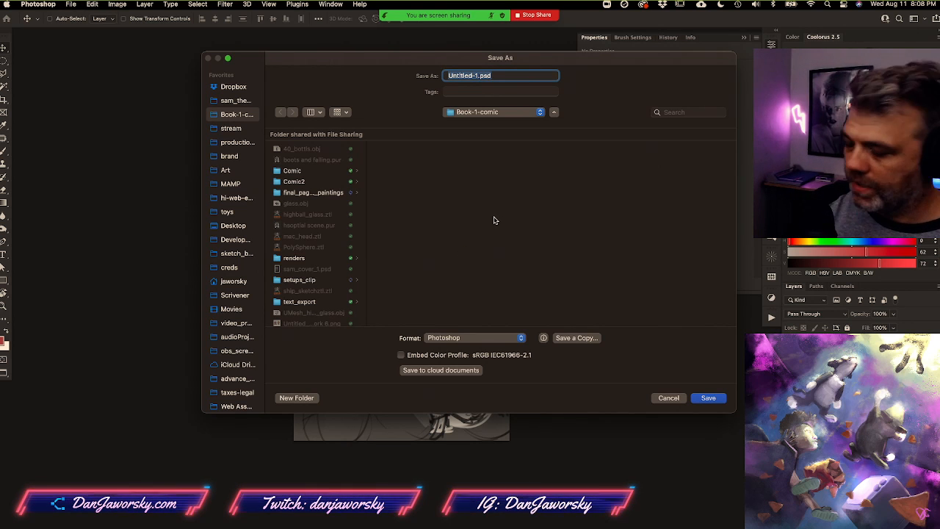
click(230, 128)
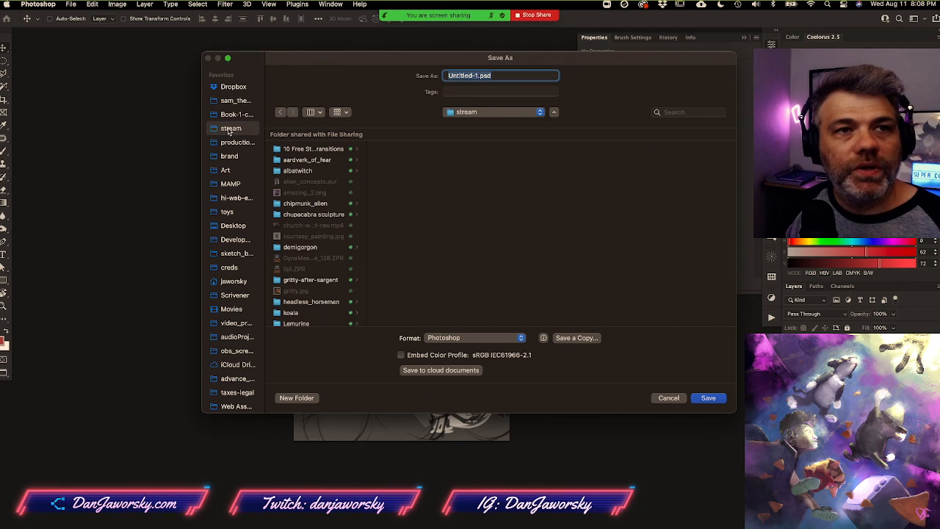
scroll(243, 224, down, 1)
click(240, 227)
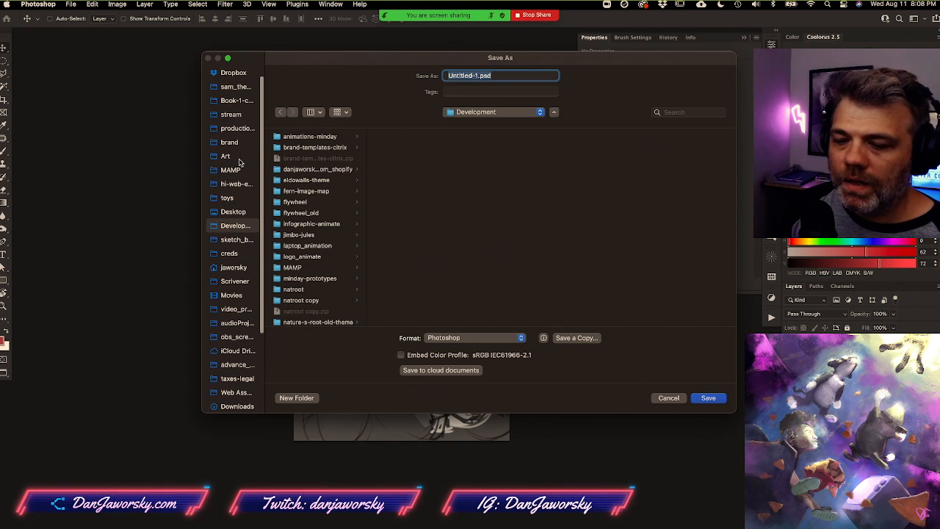
click(229, 242)
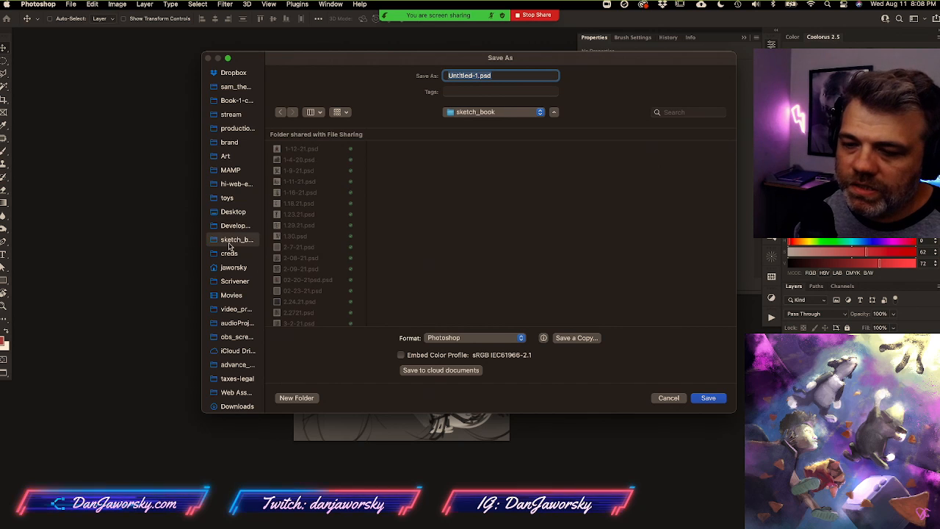
scroll(229, 248, down, 5)
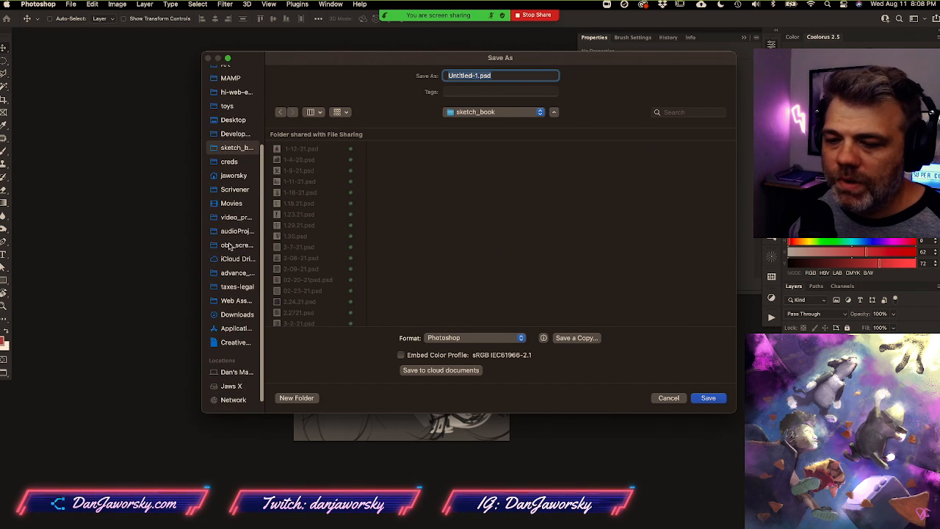
scroll(230, 248, up, 5)
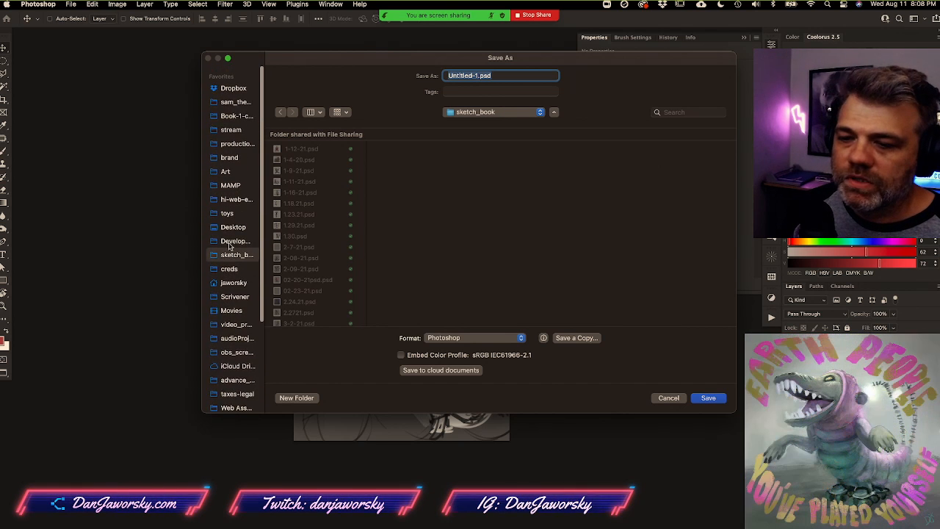
click(230, 128)
scroll(309, 229, down, 5)
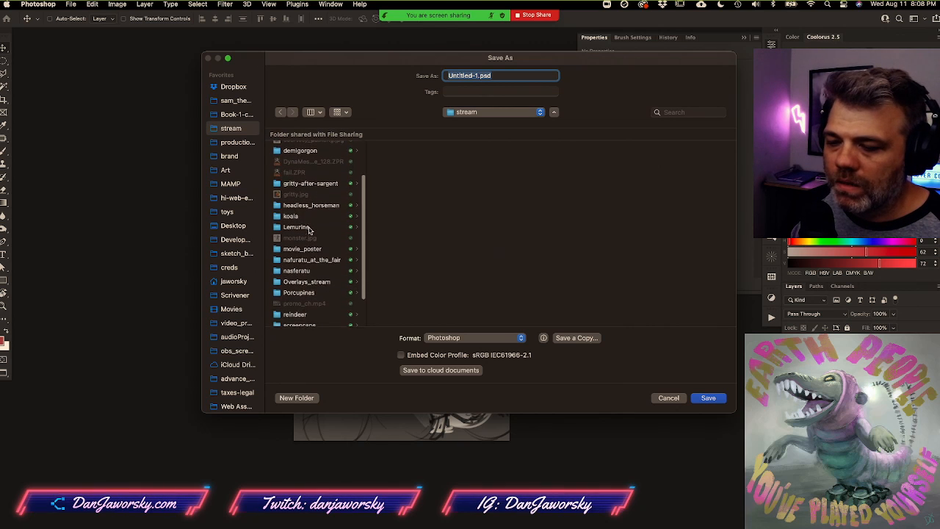
click(309, 205)
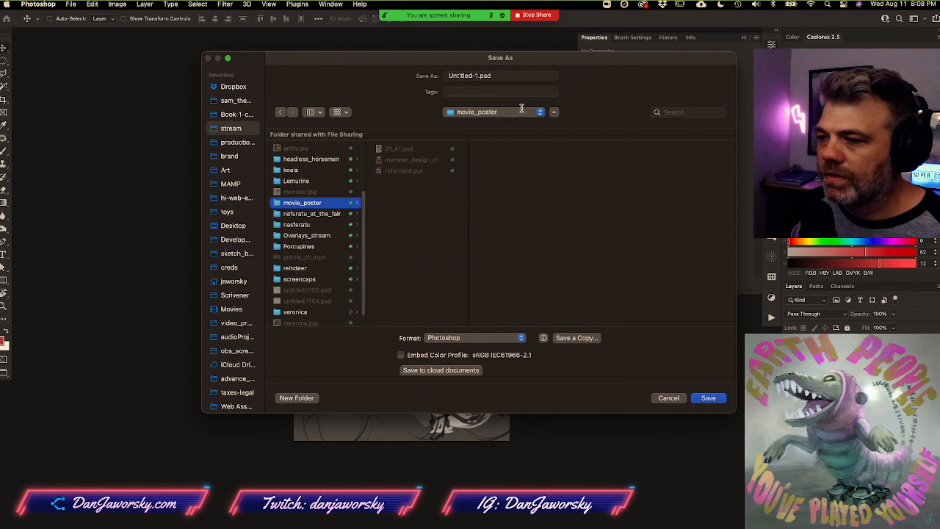
Name the poster sketch layout.psd and save it in the movie_poster folder
click(478, 76)
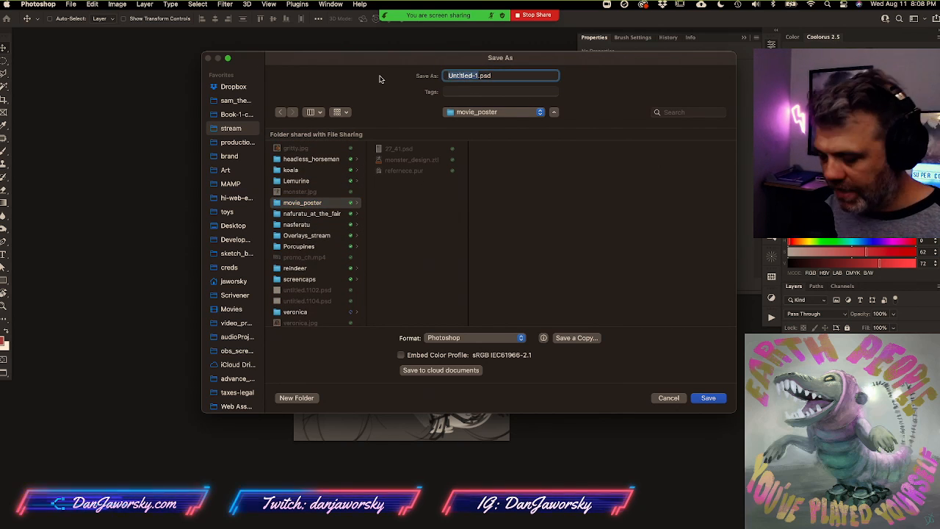
text(lahou)
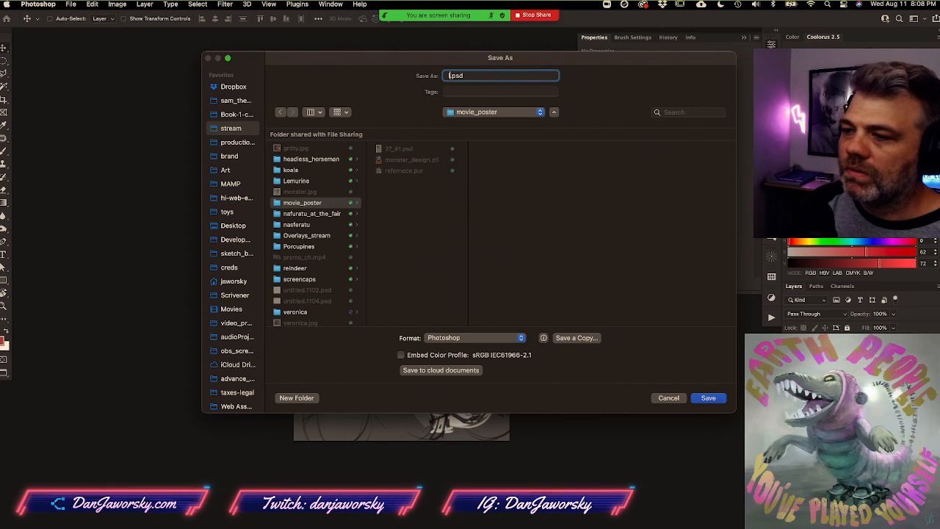
key(BackSpace)
key(BackSpace)
key(BackSpace)
key(BackSpace)
text(ayout)
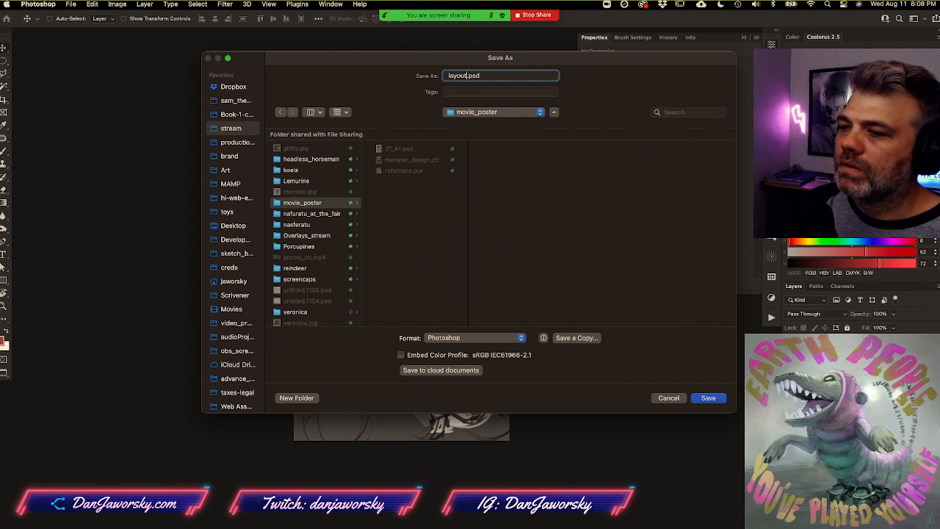
key(Return)
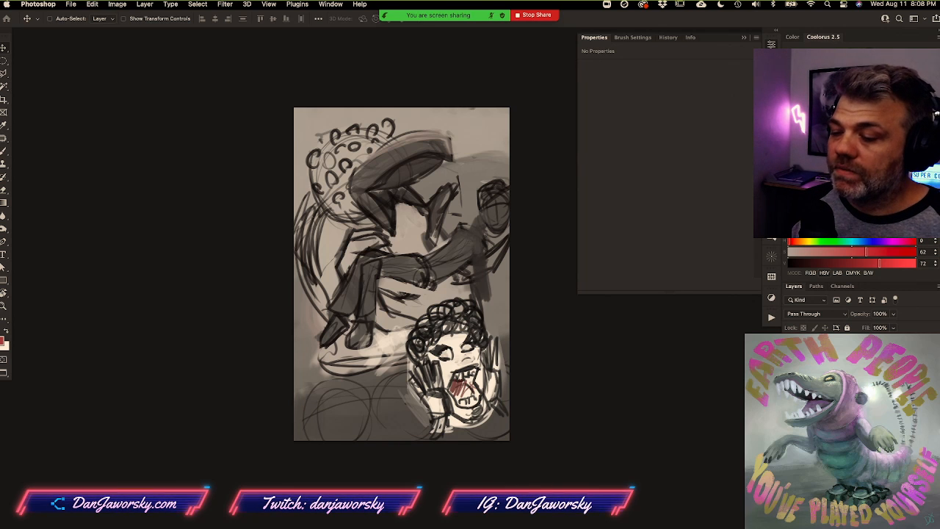
Look through the additional options of the screen-sharing meeting
alt+scroll(457, 183, down, 1)
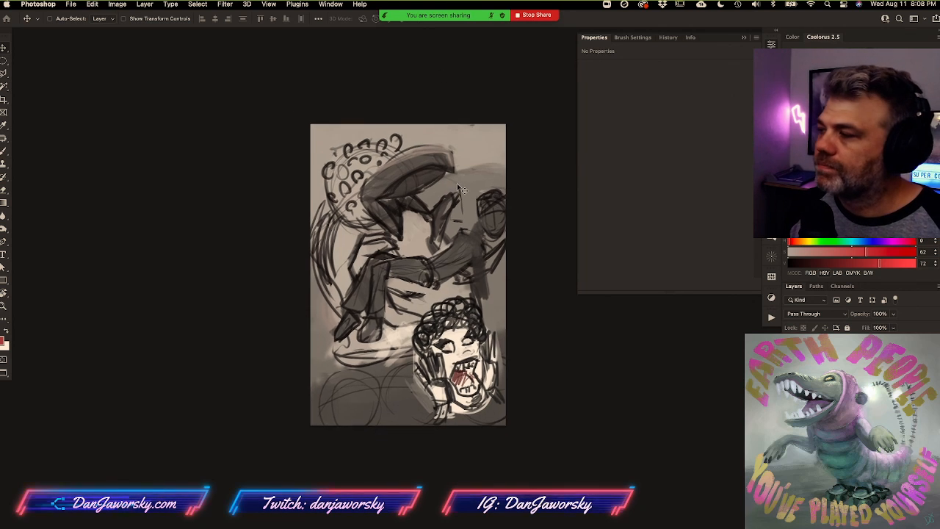
scroll(456, 183, right, 3)
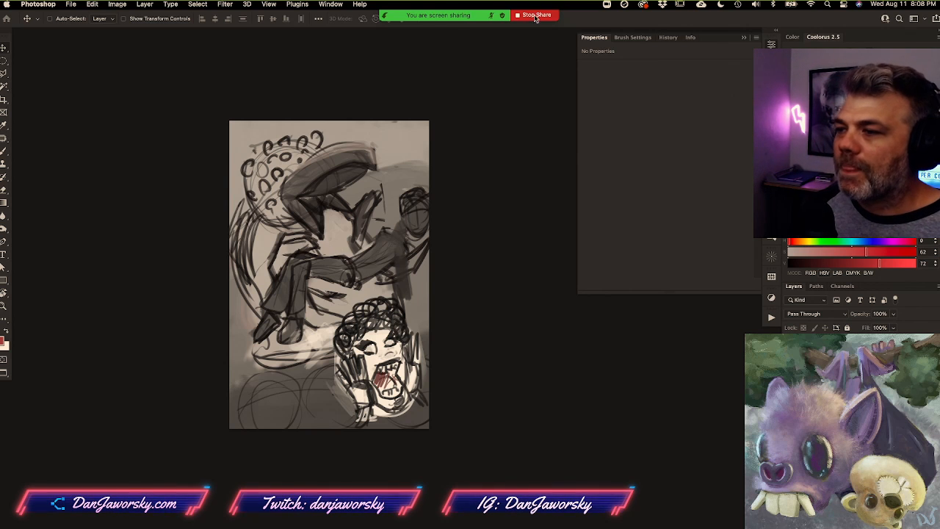
mouse_move(544, 21)
click(666, 22)
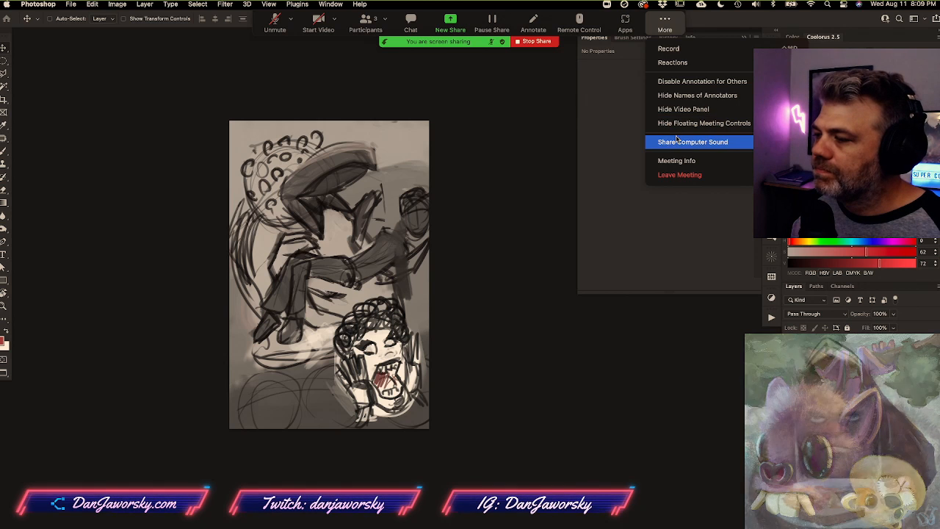
click(664, 23)
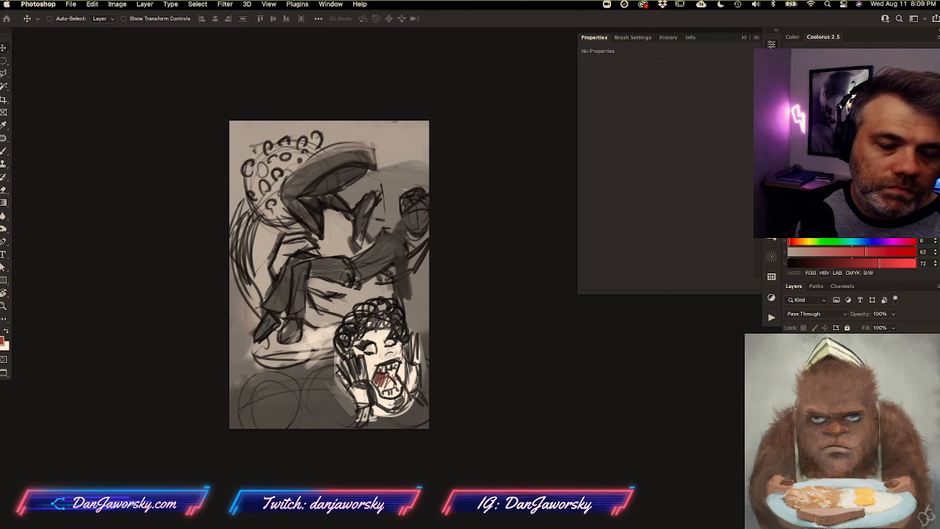
key(Tab)
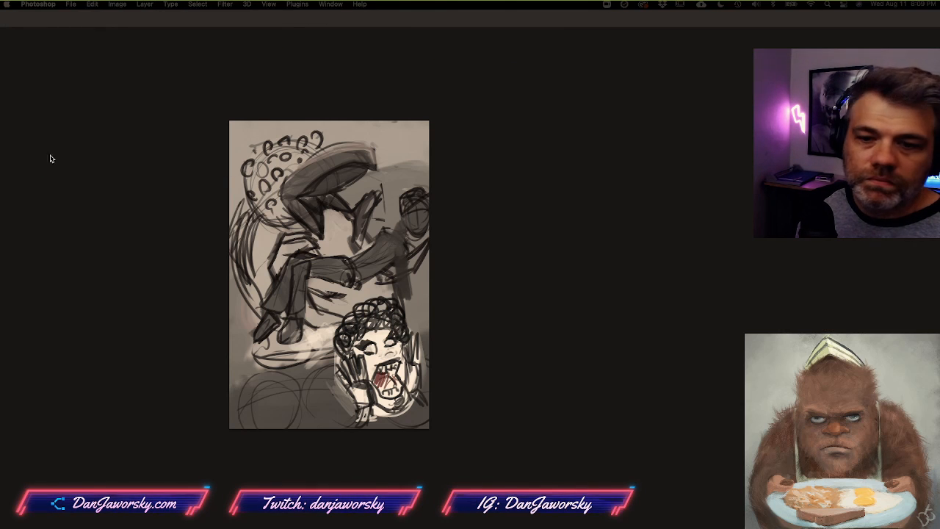
key(Tab)
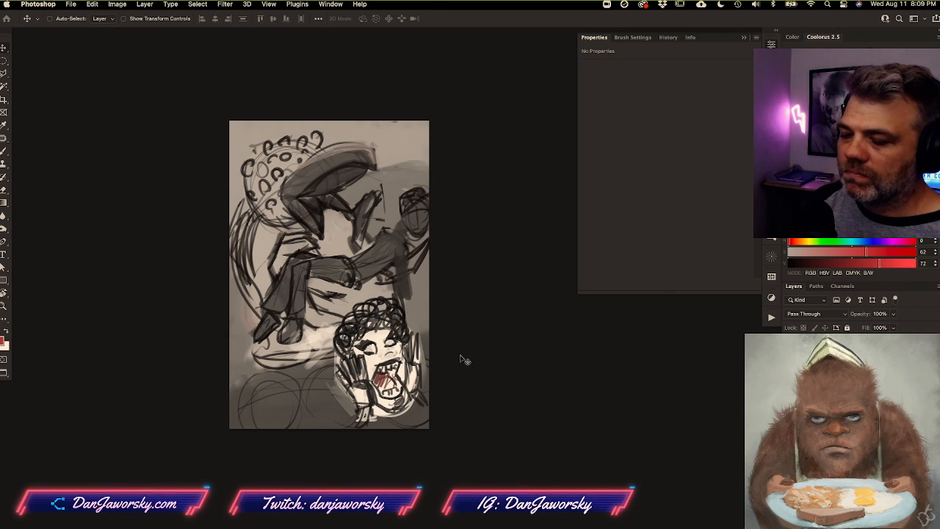
mouse_move(417, 339)
mouse_down()
mouse_move(460, 338)
mouse_move(485, 322)
mouse_up()
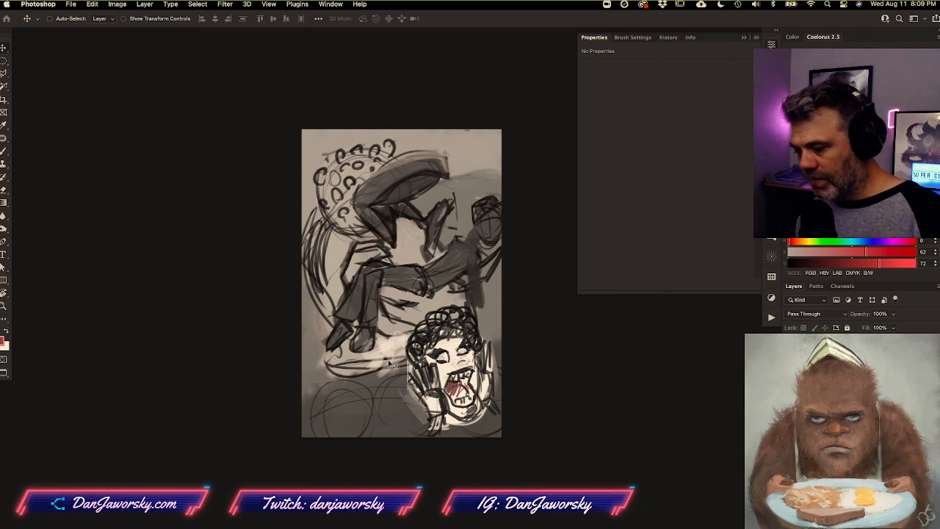
scroll(440, 160, up, 1)
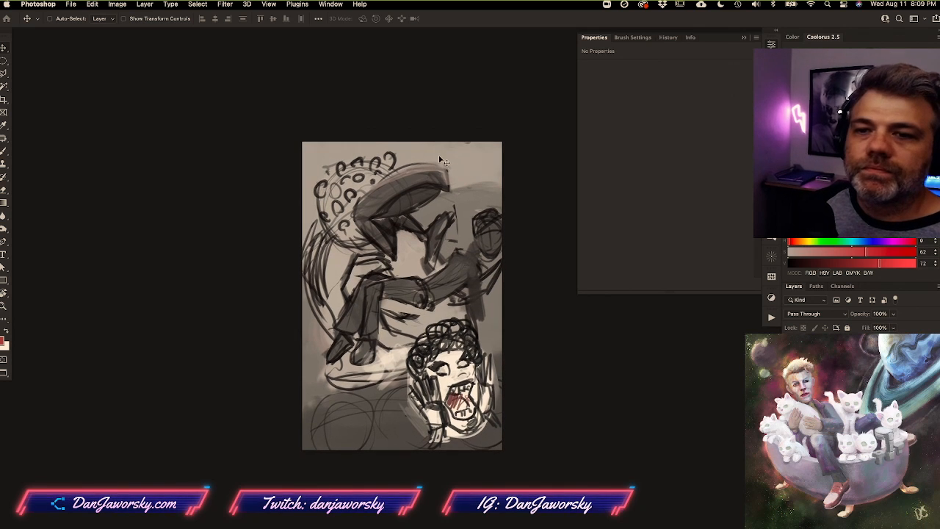
alt+scroll(442, 152, up, 2)
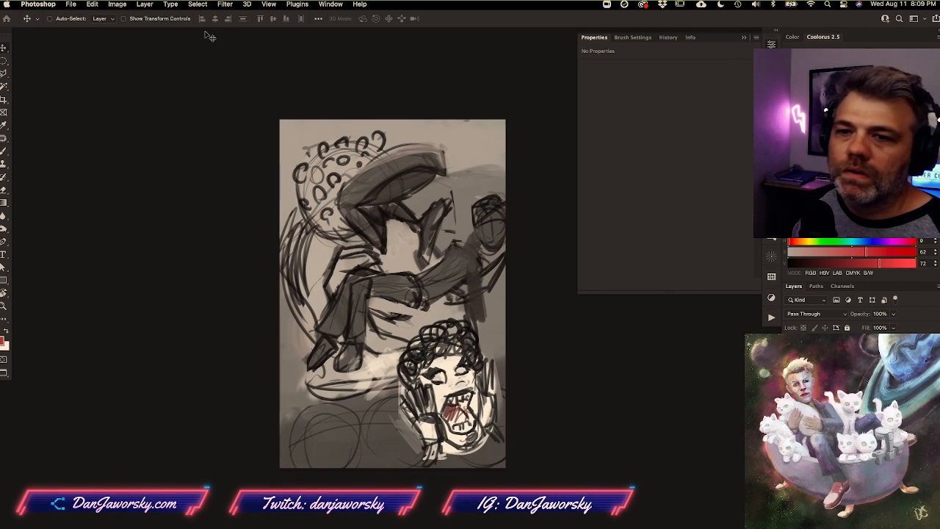
Open the recently used file sam_cover_1.psd
click(69, 4)
mouse_move(95, 53)
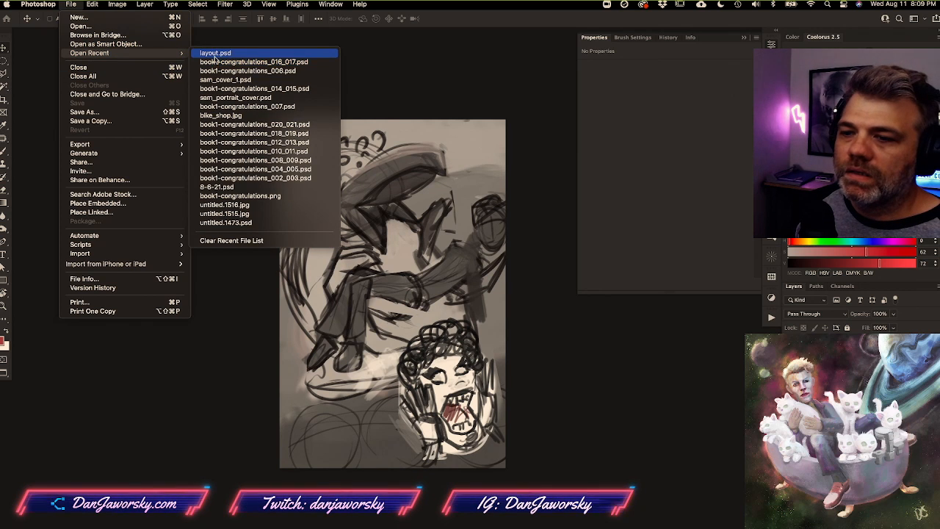
click(219, 81)
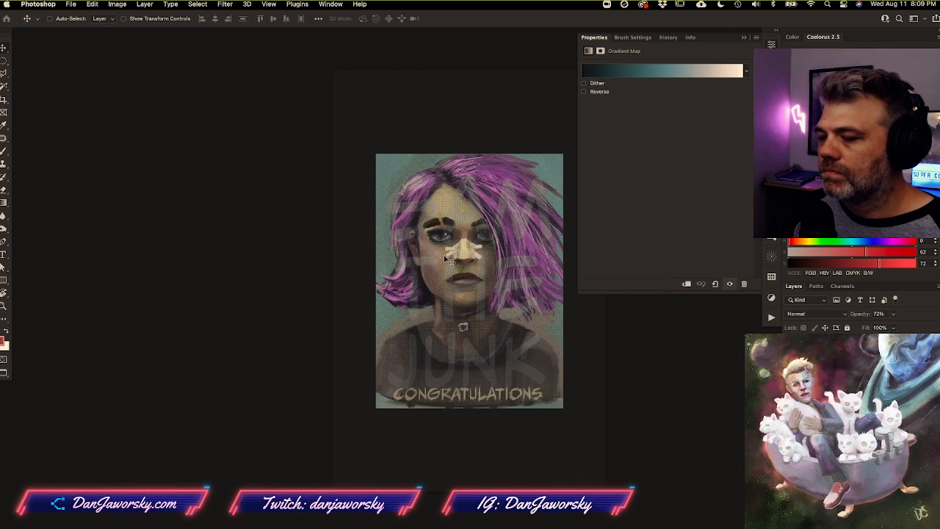
Examine the cover portrait as a whole and its face up close, including the eyes, nose strip and halftone dots
alt+scroll(445, 257, up, 5)
alt+scroll(376, 262, up, 2)
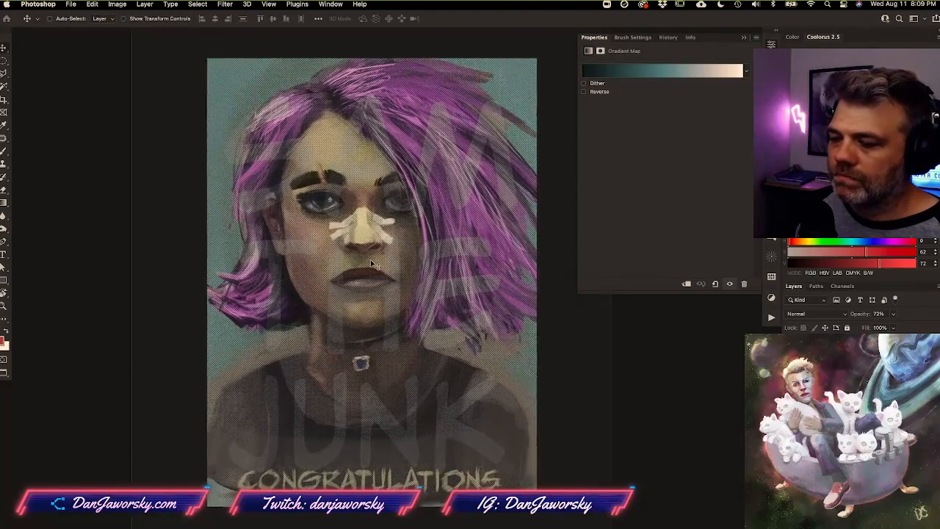
alt+scroll(371, 269, up, 1)
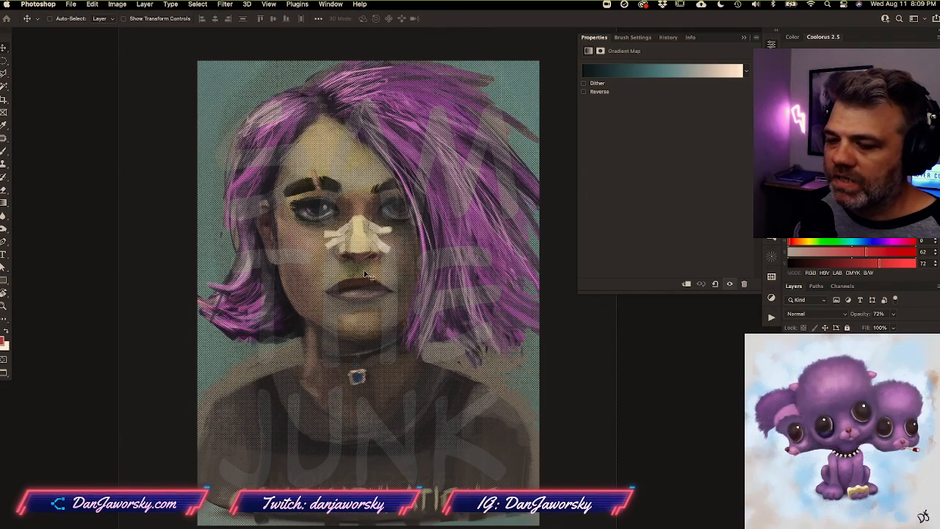
drag(364, 271, 363, 264)
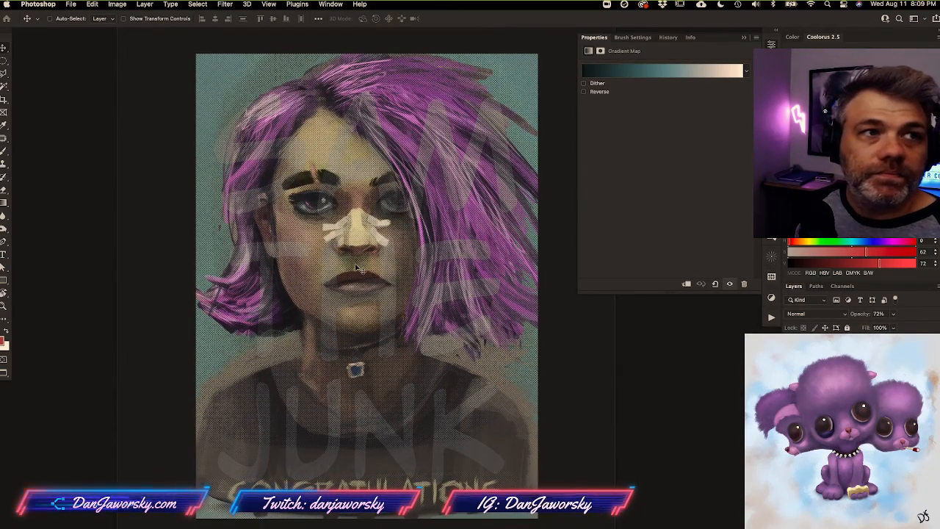
key(super+minus)
drag(350, 253, 450, 309)
key(super+plus)
key(super+plus)
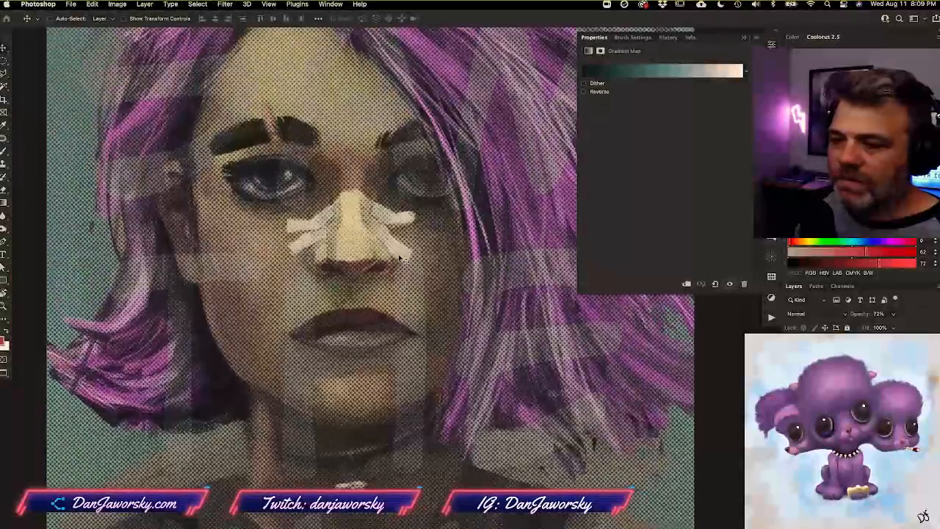
key(super+minus)
drag(382, 254, 319, 200)
key(super+minus)
key(super+minus)
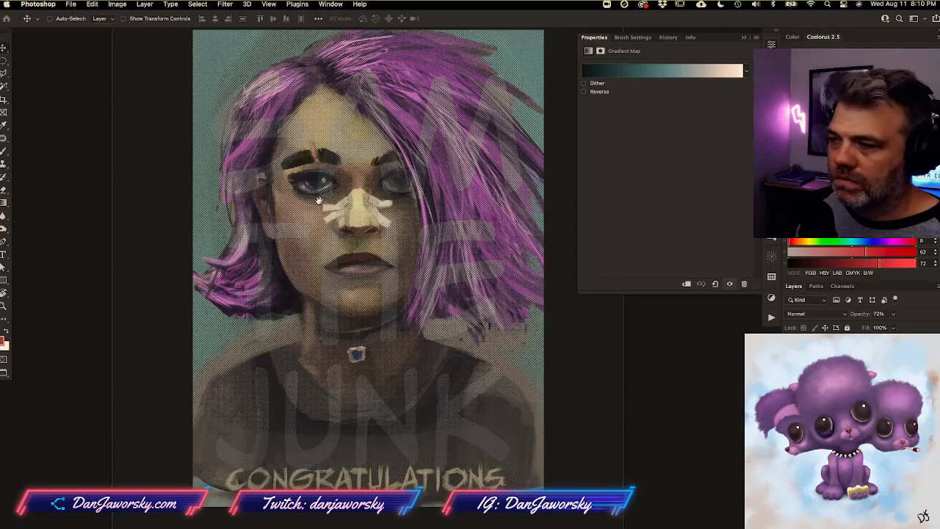
Collapse the gradient map properties and examine the cover's halftone texture over the purple hair and lower face, as well as the full layout
click(742, 38)
mouse_move(467, 248)
mouse_down()
mouse_move(453, 250)
mouse_move(466, 248)
mouse_up()
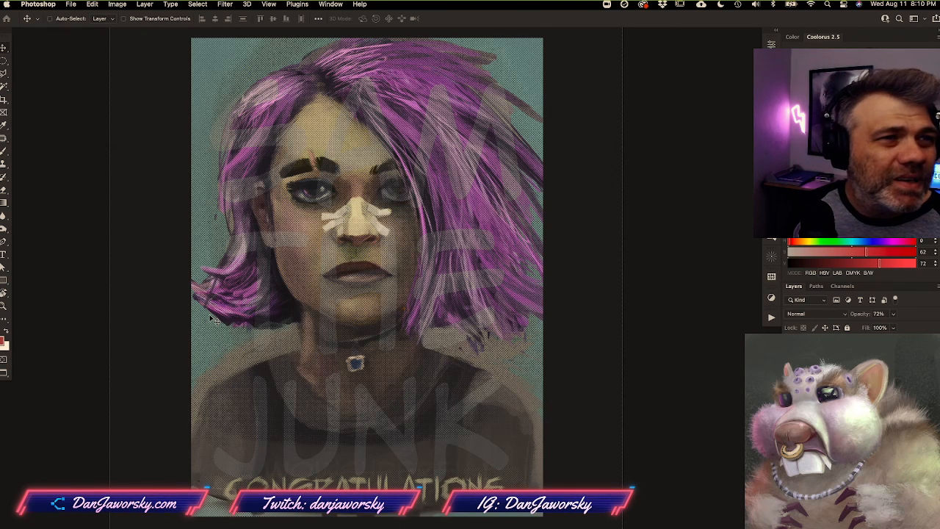
key(super+plus)
key(super+plus)
key(super+plus)
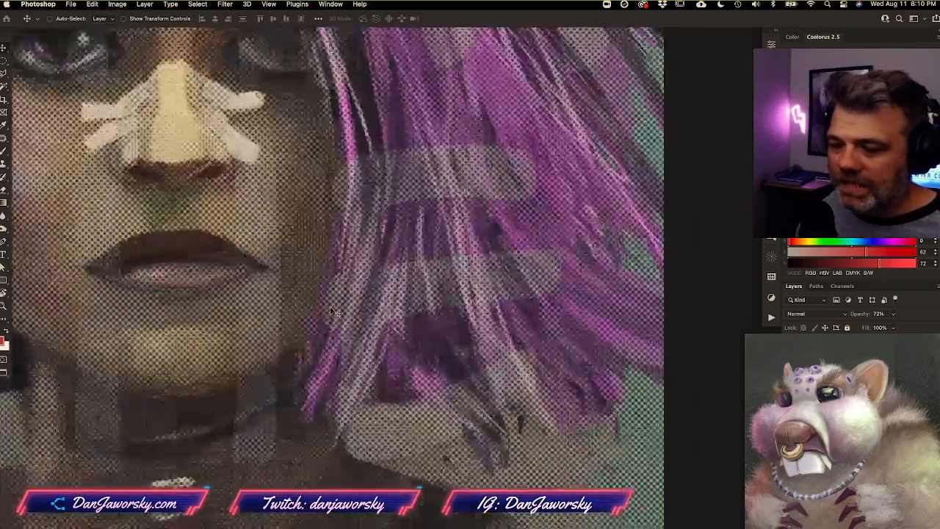
scroll(331, 312, left, 4)
key(super+minus)
key(super+minus)
key(super+minus)
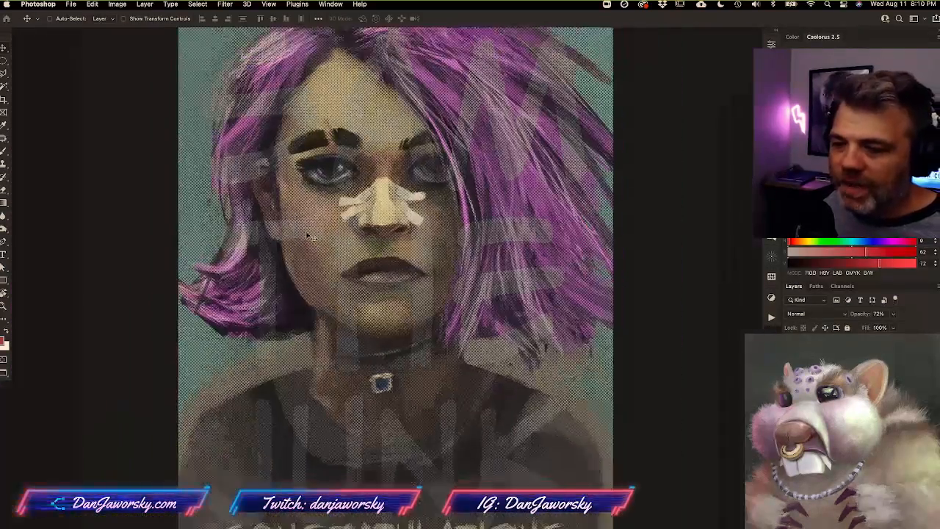
scroll(310, 237, right, 2)
key(super+minus)
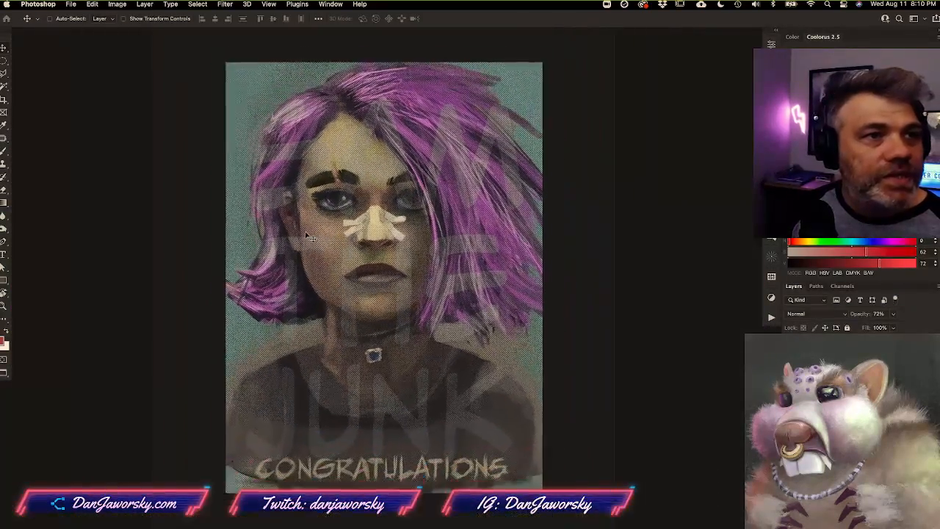
scroll(275, 232, right, 4)
scroll(273, 231, left, 8)
scroll(273, 231, right, 4)
alt+scroll(272, 231, up, 1)
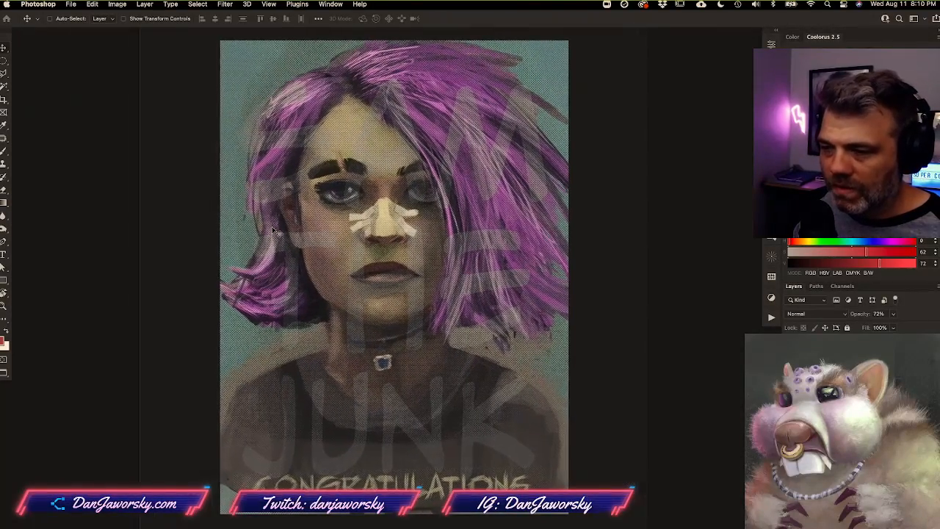
scroll(272, 231, right, 1)
scroll(272, 231, up, 1)
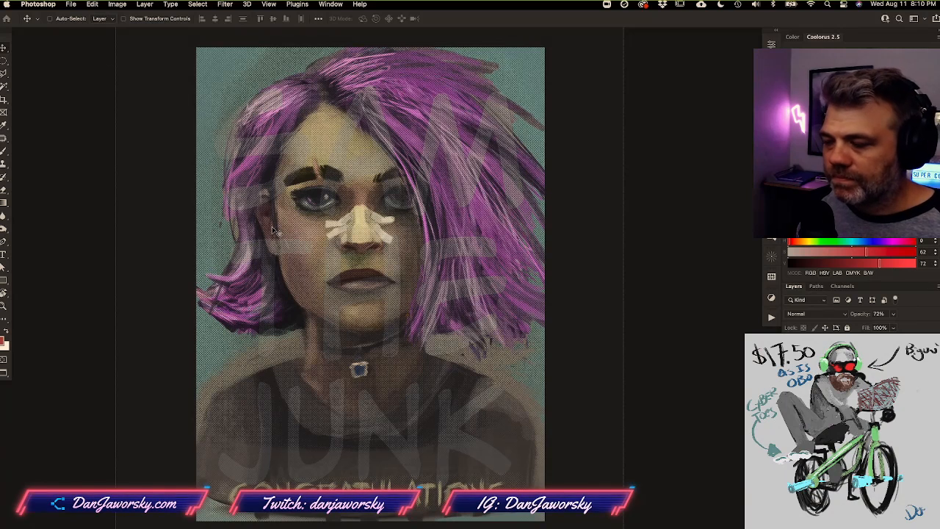
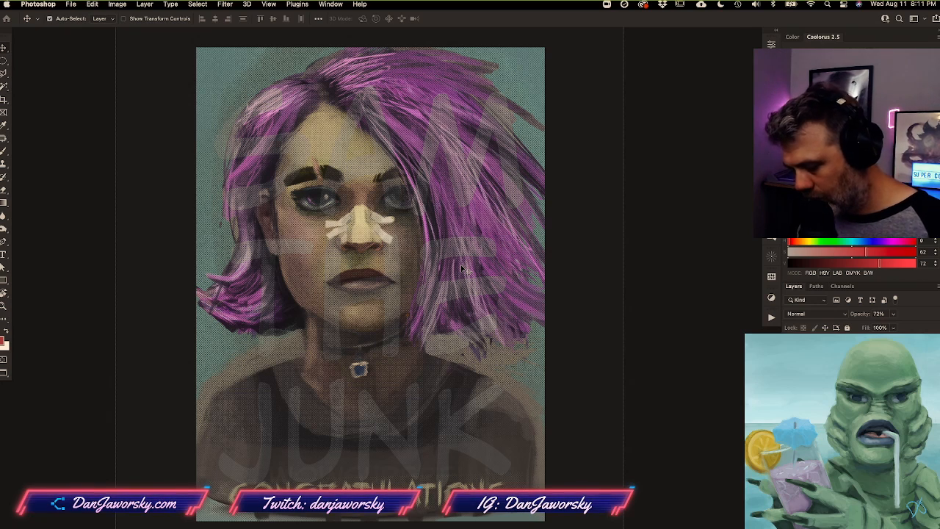
Open the recently used comic spread book1-congratulations_016_017.psd
key(super+o)
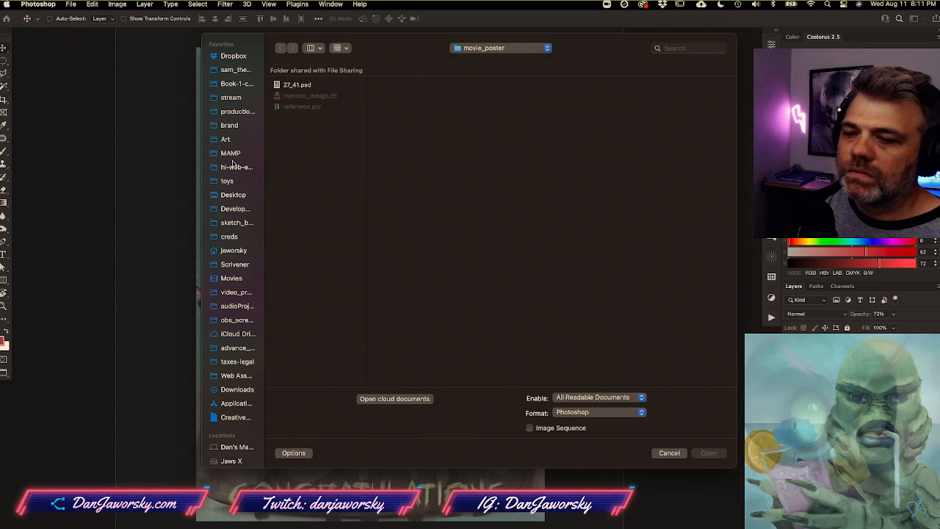
click(667, 452)
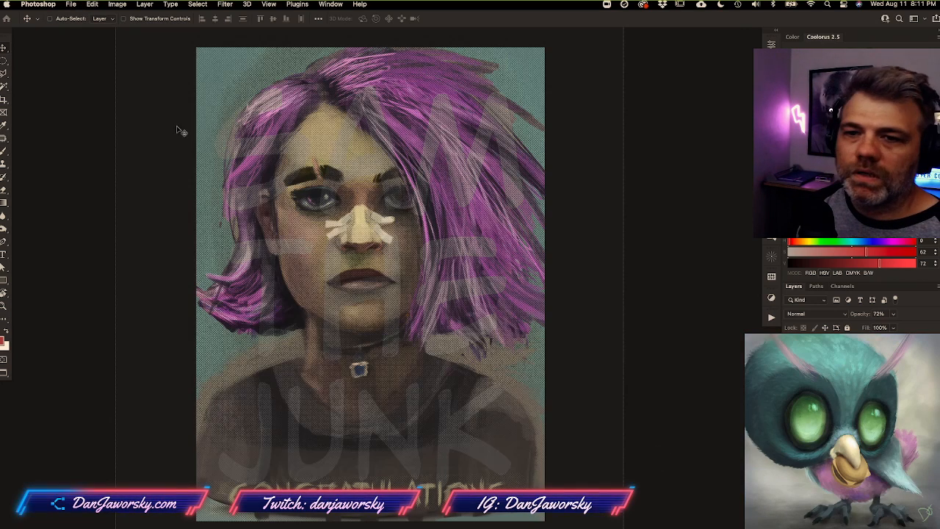
click(73, 4)
mouse_move(83, 55)
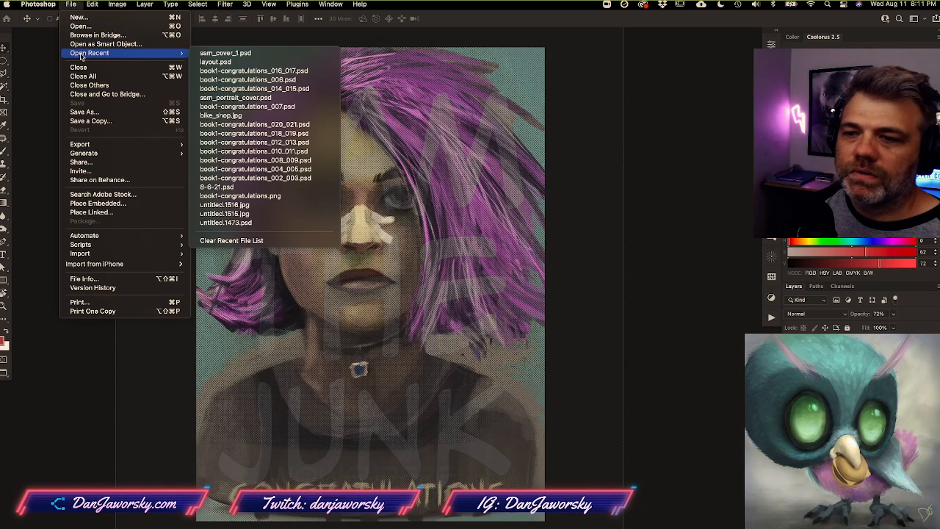
click(232, 71)
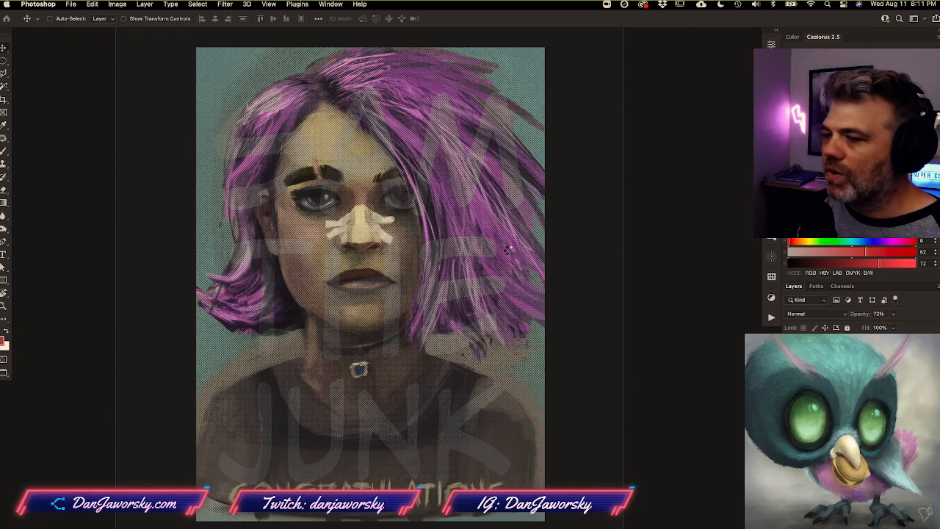
Examine the spread's upper panels up close, including the seated red-haired woman, the purple-haired patient and their speech balloons
alt+scroll(374, 229, up, 2)
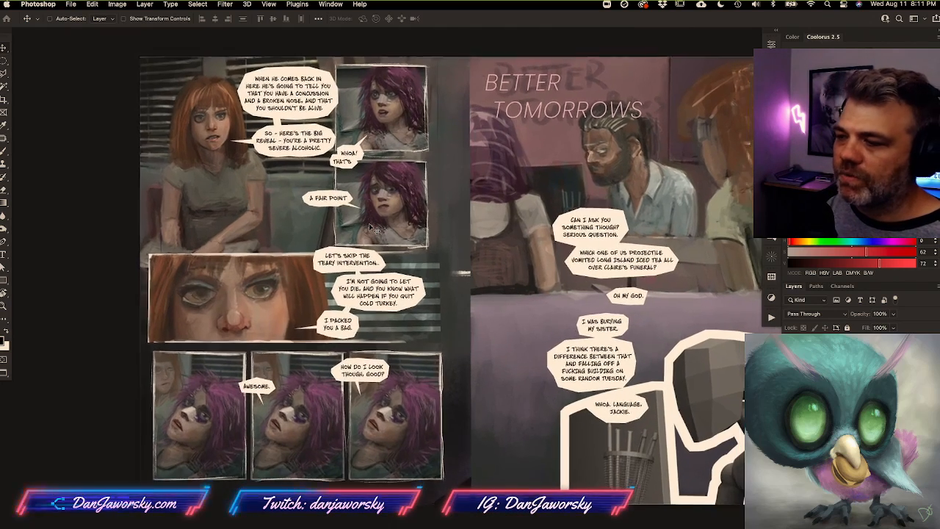
alt+scroll(376, 224, up, 3)
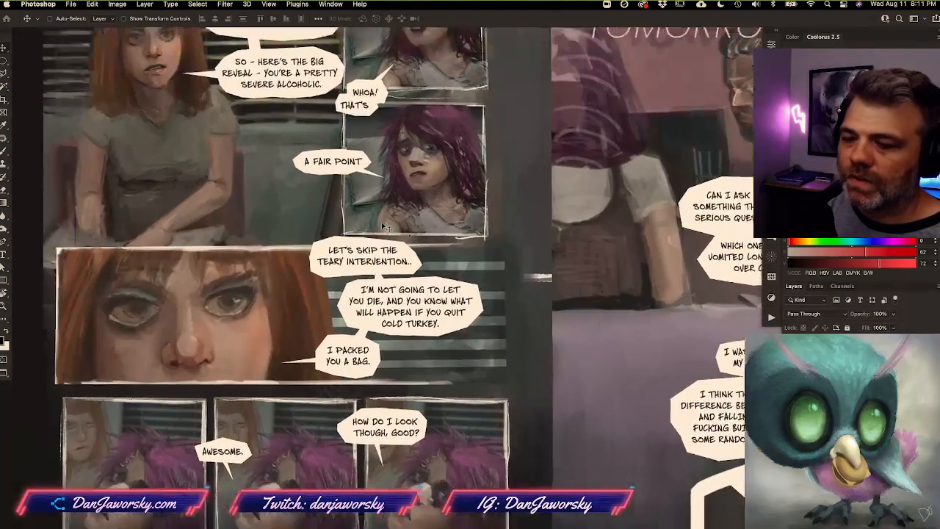
scroll(382, 223, left, 5)
scroll(382, 223, up, 3)
alt+scroll(382, 224, up, 2)
scroll(382, 224, up, 3)
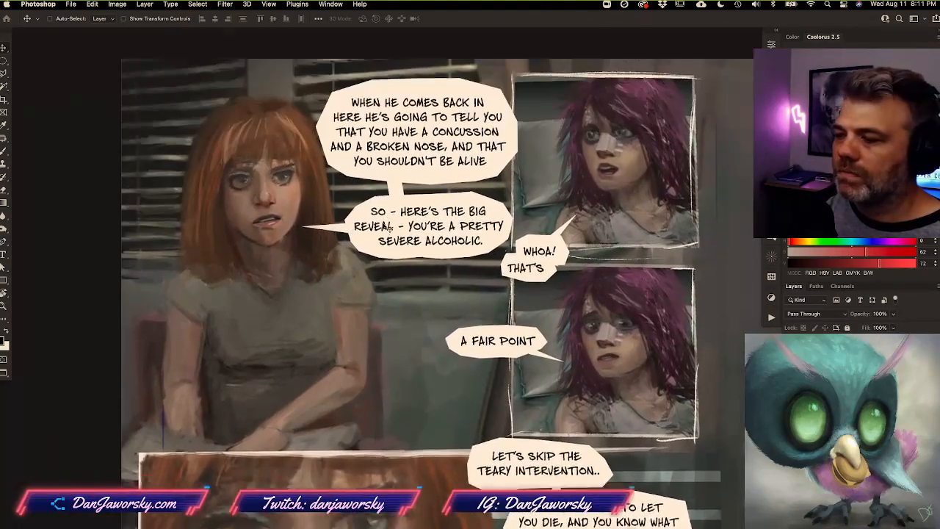
scroll(381, 223, up, 2)
scroll(382, 224, right, 2)
scroll(381, 224, up, 2)
scroll(381, 225, left, 2)
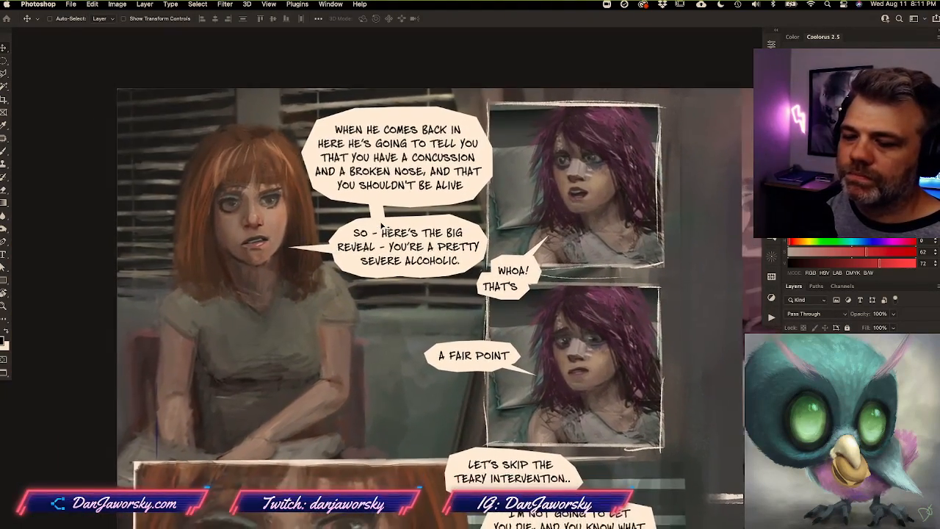
scroll(381, 224, down, 4)
alt+scroll(381, 227, down, 1)
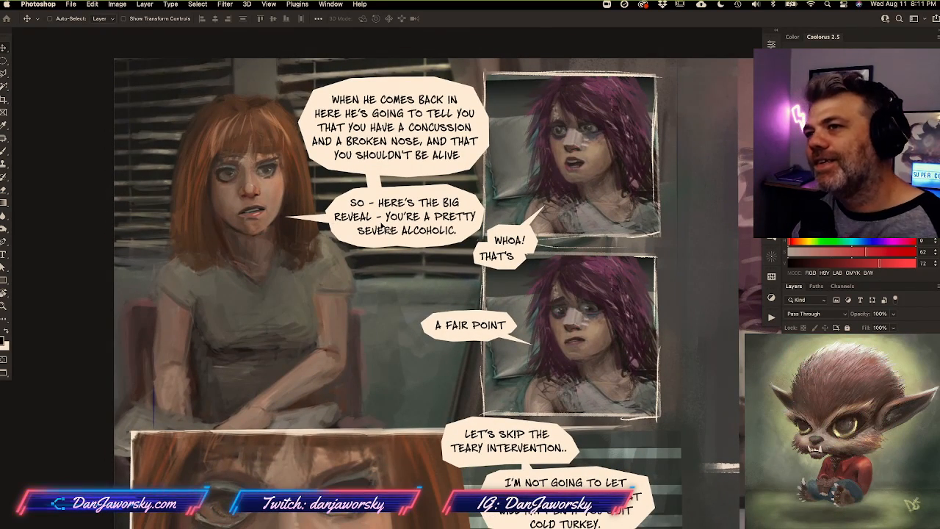
alt+scroll(381, 227, up, 1)
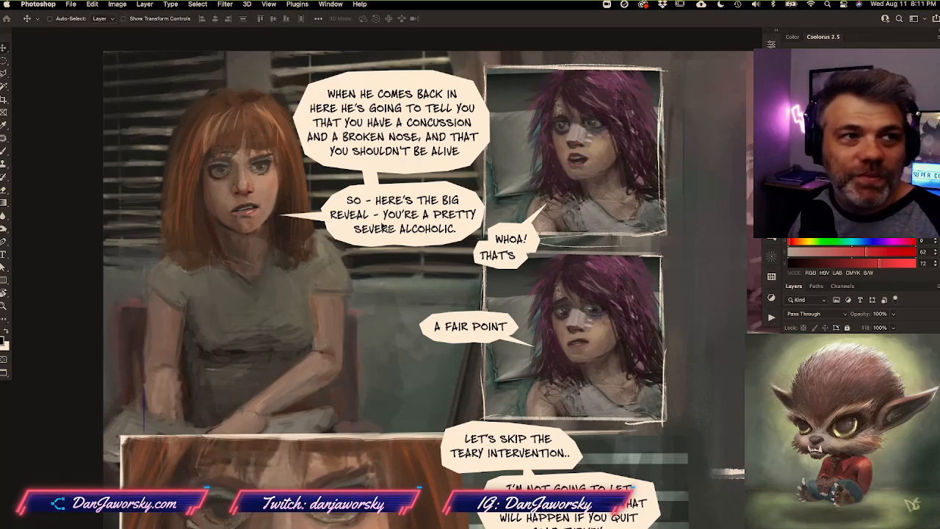
alt+scroll(381, 227, up, 4)
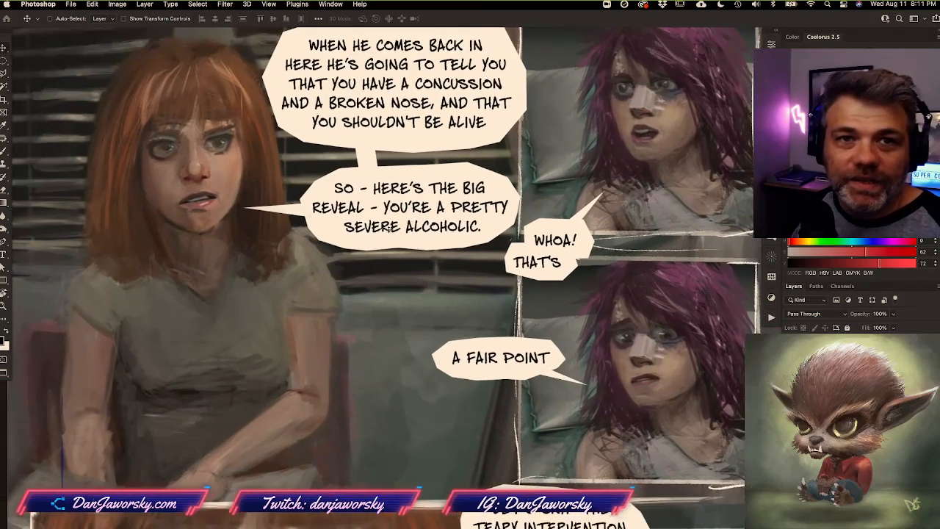
alt+scroll(382, 227, down, 2)
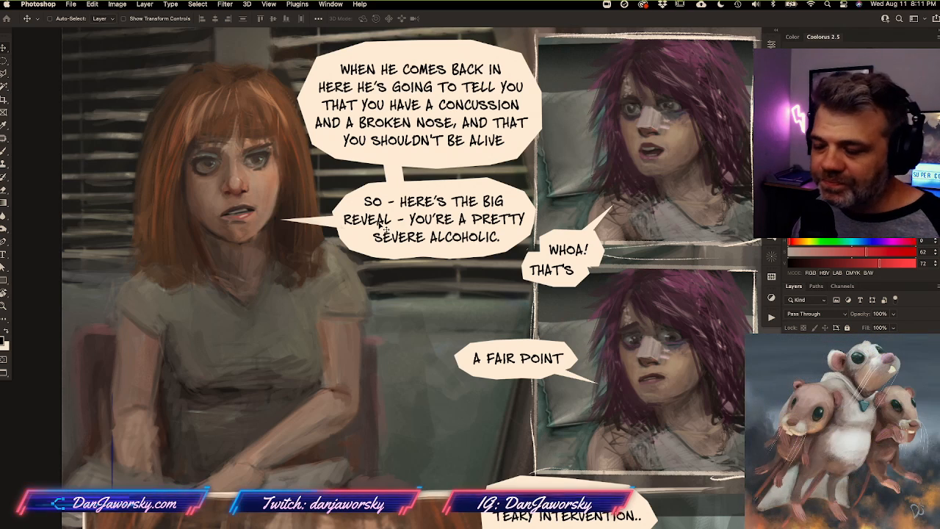
Examine how the seated woman's panel relates to the reaction panels, the eye close-up below and the facing Better Tomorrows page
key(super+minus)
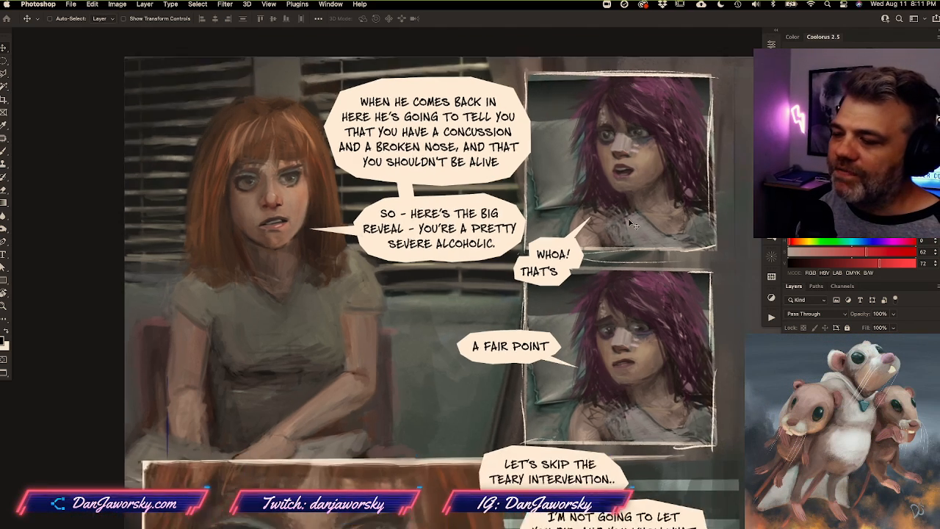
drag(573, 249, 520, 240)
key(super+minus)
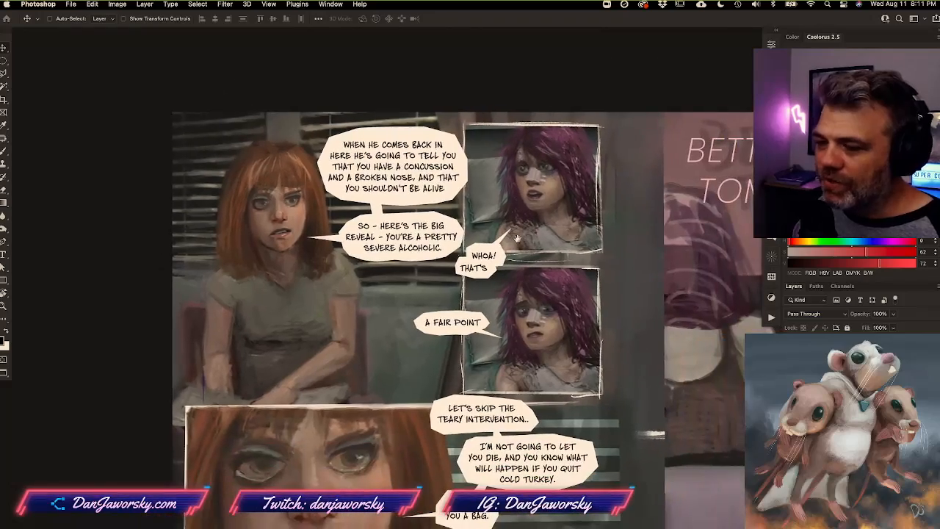
key(super+plus)
drag(341, 219, 409, 234)
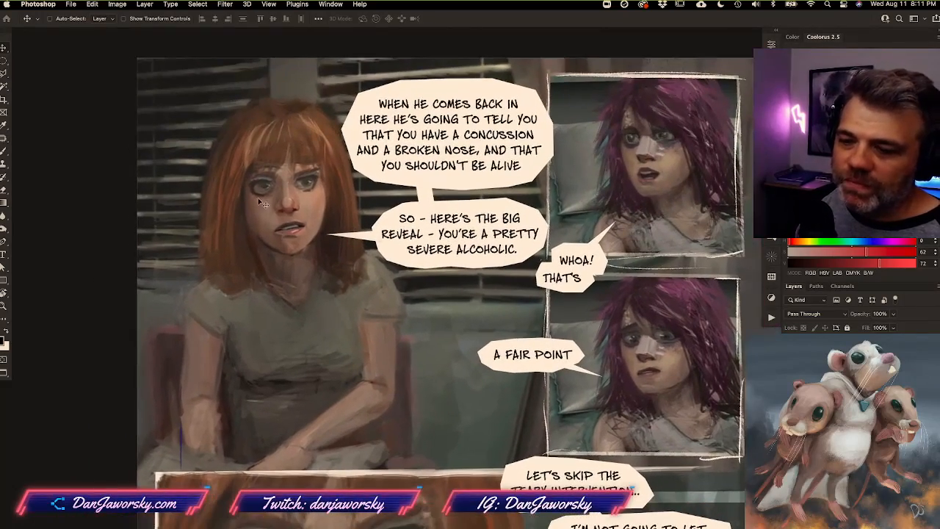
key(super+plus)
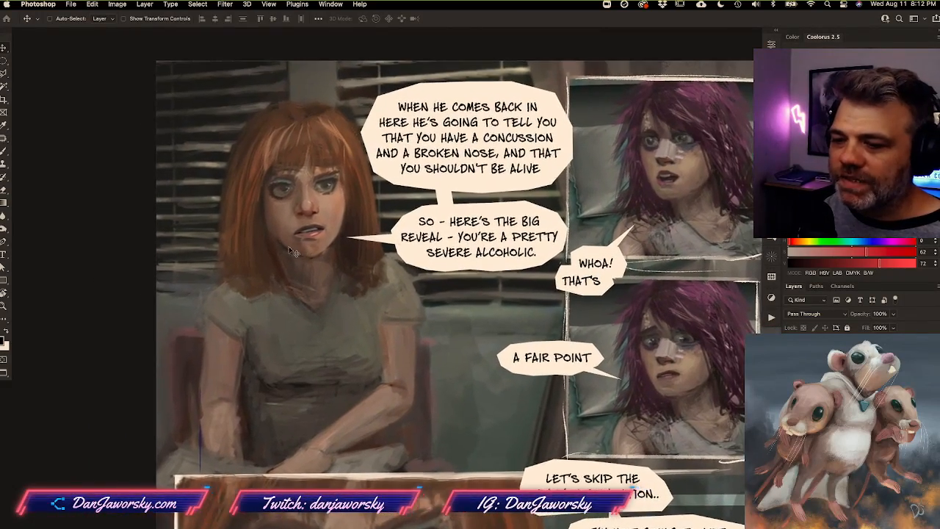
key(super+minus)
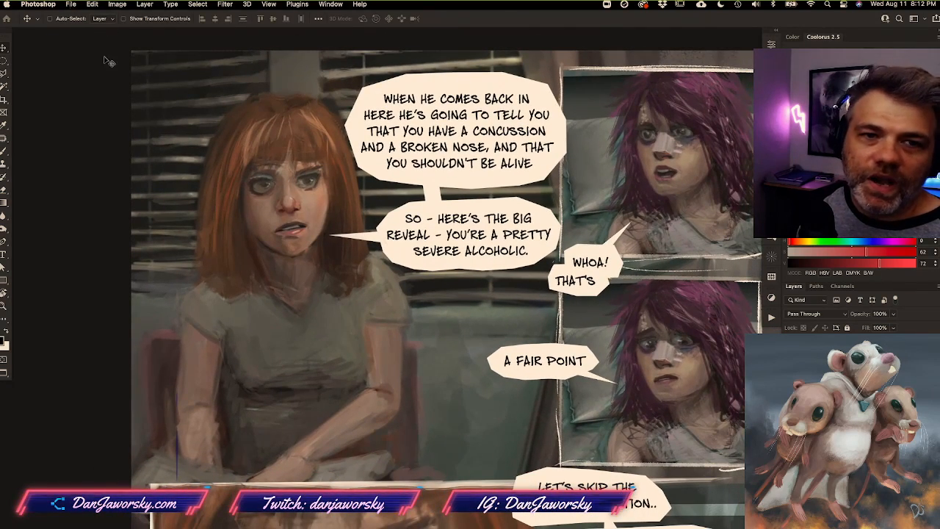
key(super+minus)
drag(429, 270, 392, 258)
super+drag(417, 273, 345, 257)
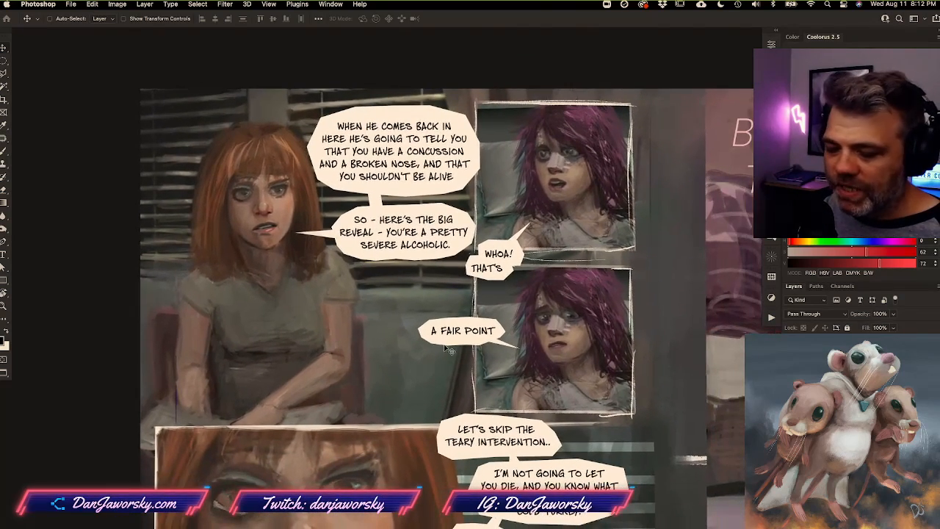
drag(408, 332, 390, 275)
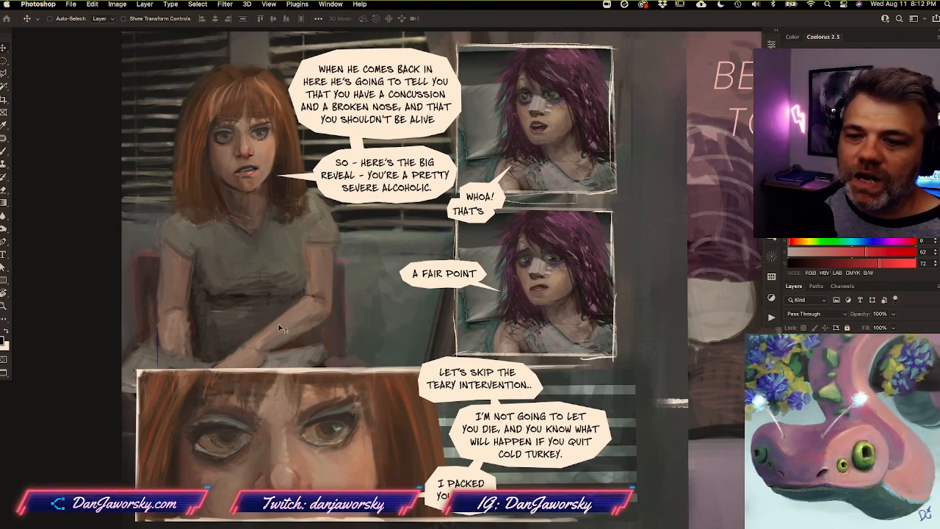
key(super+equal)
key(super+minus)
key(super+minus)
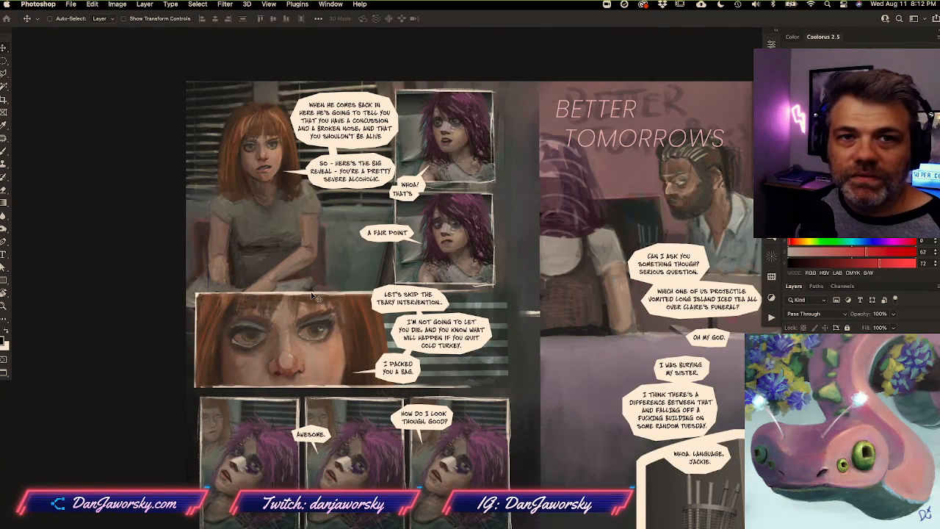
Open the recently used comic page book1-congratulations_006.psd
click(71, 4)
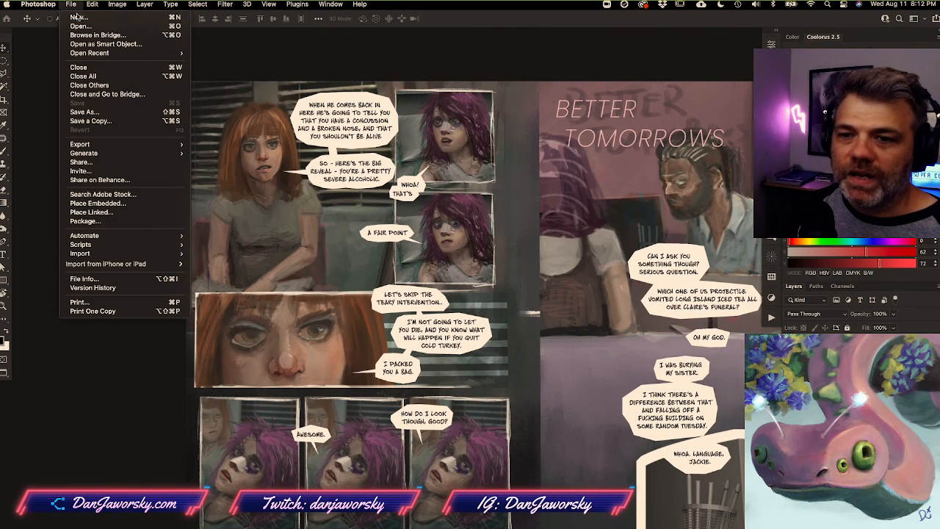
mouse_move(102, 56)
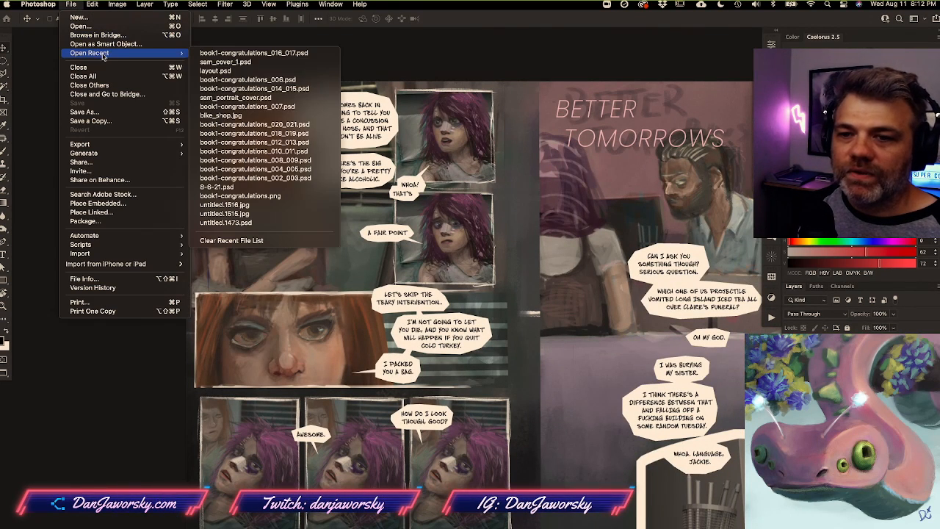
click(242, 80)
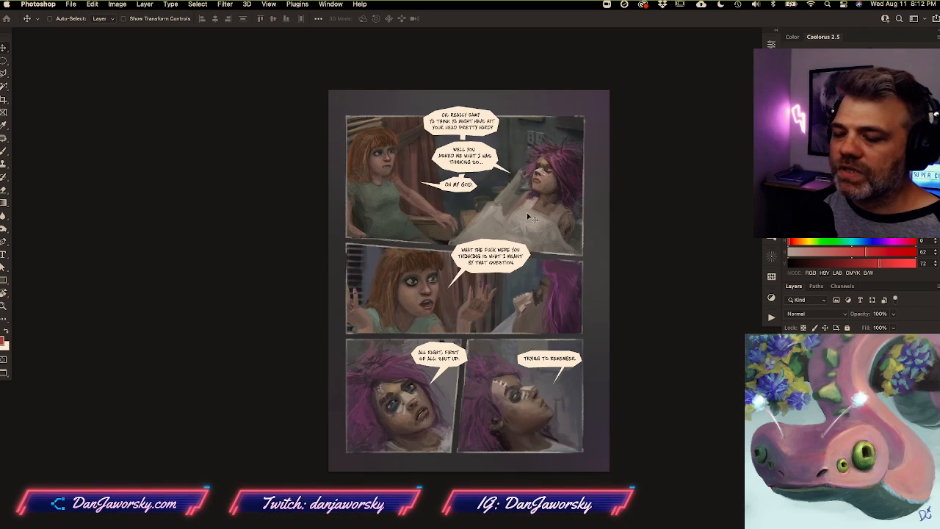
Examine the page's bedside conversation panel and the gesturing red-haired woman's panel below it, both up close and within the layout
alt+scroll(532, 218, up, 5)
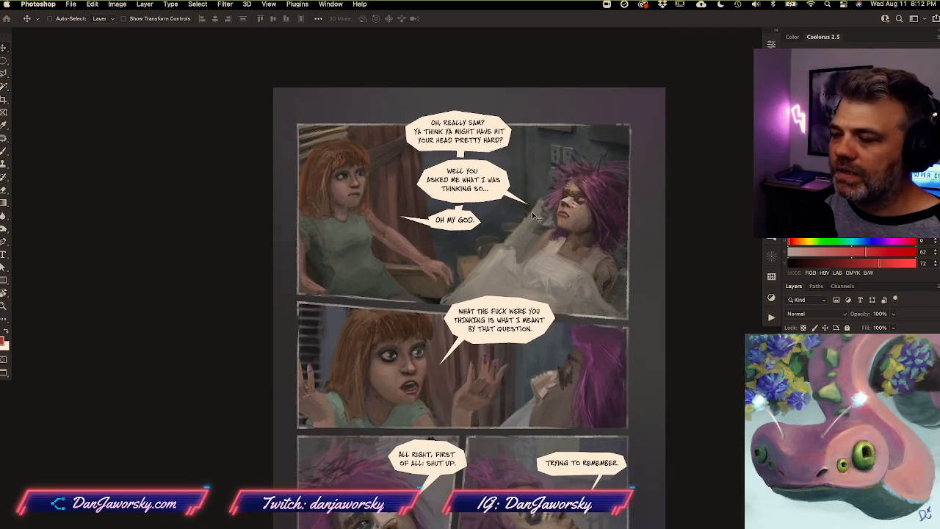
alt+scroll(537, 218, up, 3)
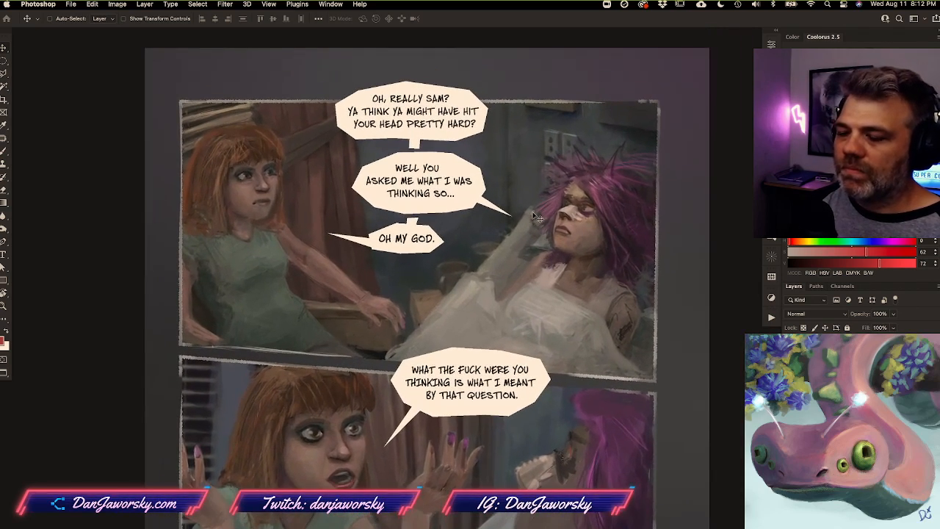
alt+scroll(534, 214, up, 2)
alt+scroll(534, 214, down, 2)
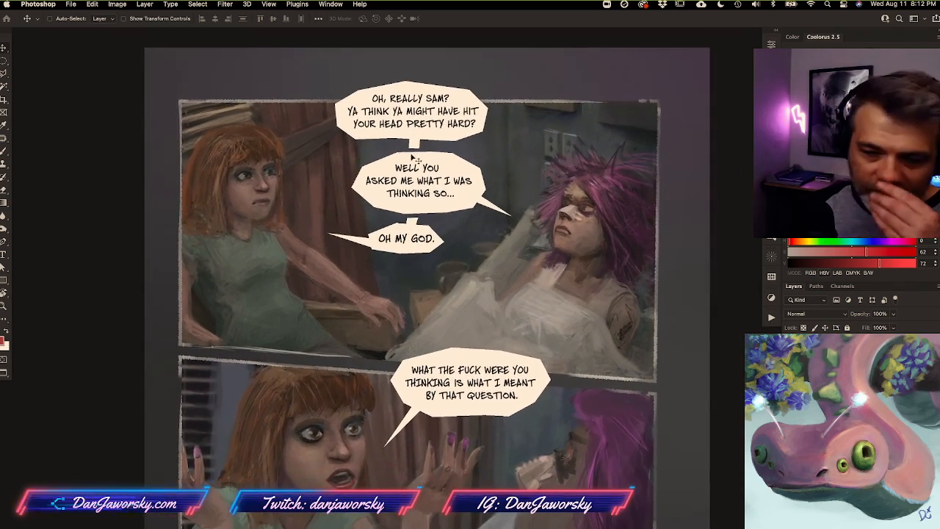
alt+scroll(389, 210, down, 2)
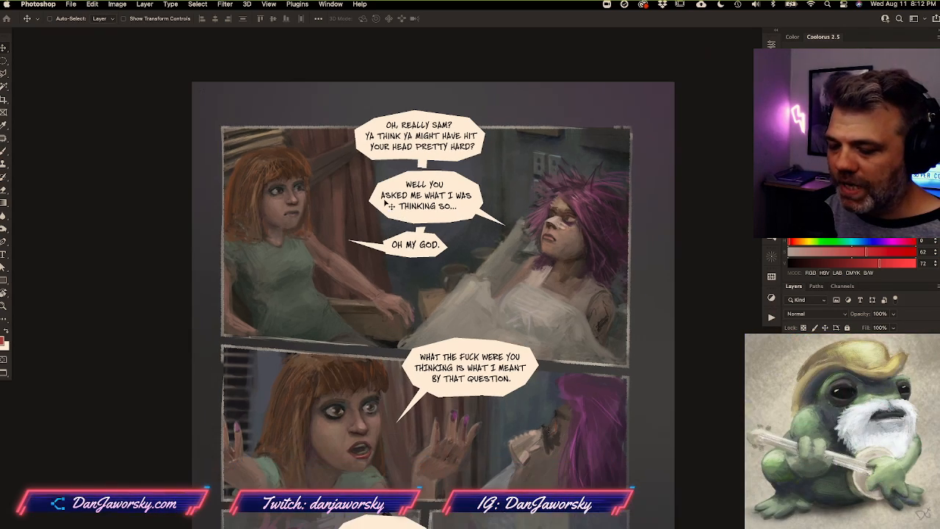
scroll(395, 217, down, 2)
scroll(396, 217, down, 5)
scroll(391, 212, up, 6)
scroll(391, 212, right, 2)
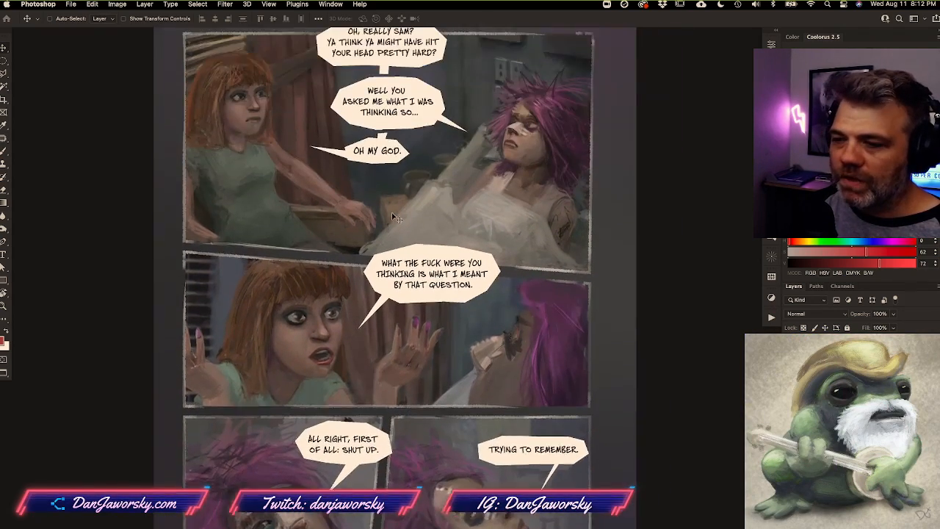
alt+scroll(394, 217, up, 2)
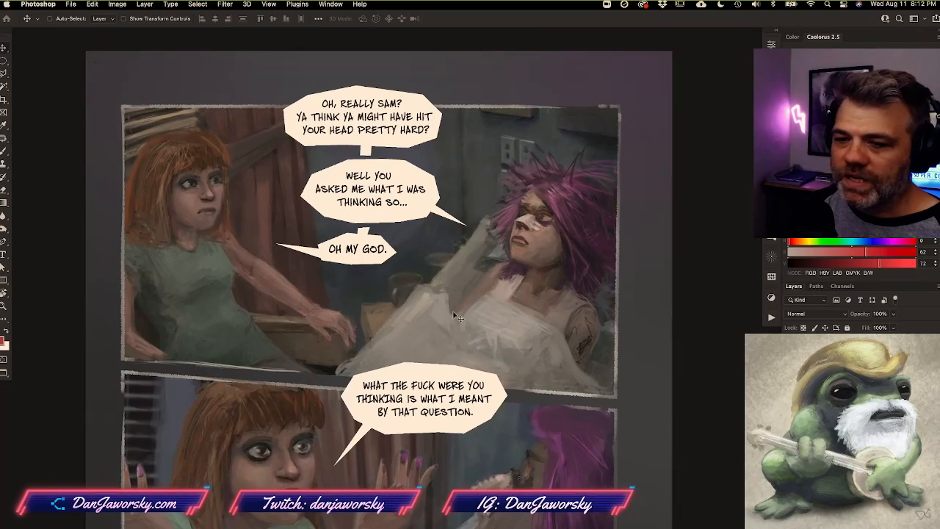
alt+scroll(394, 350, down, 3)
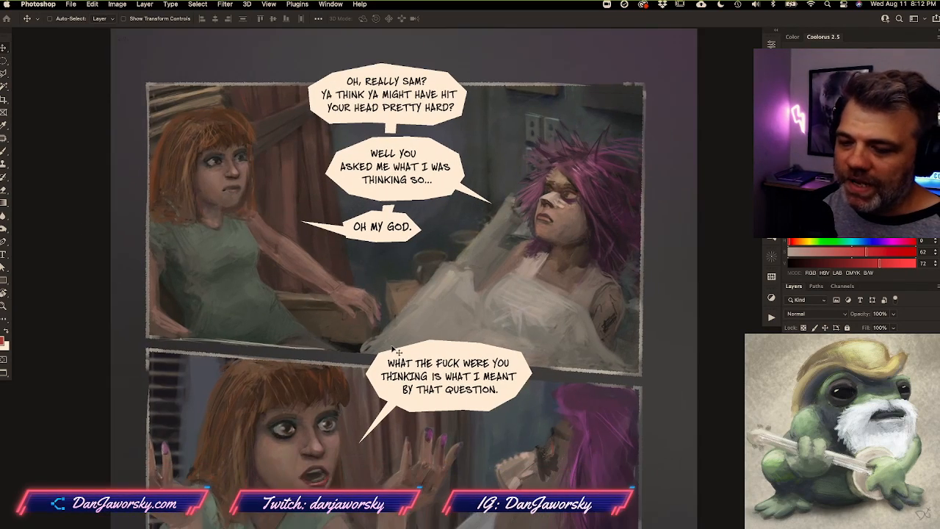
scroll(395, 350, down, 5)
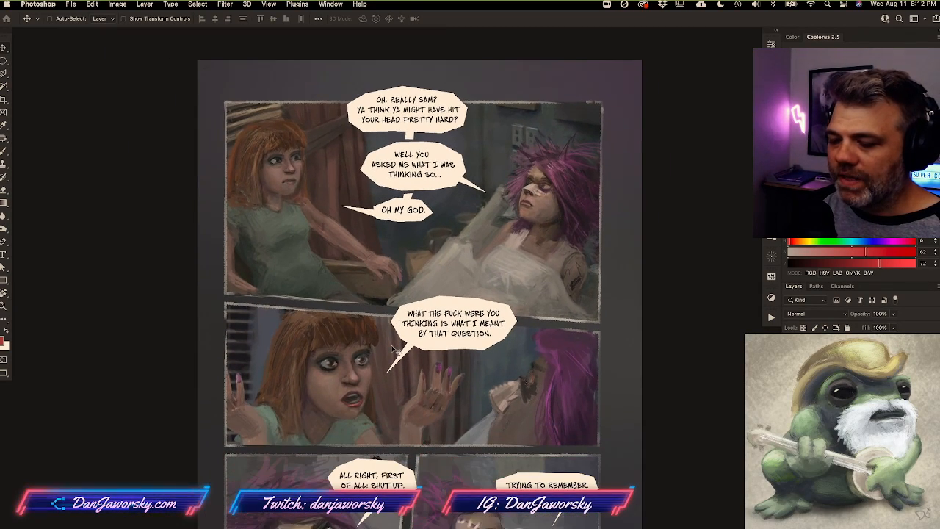
scroll(396, 351, right, 3)
scroll(395, 350, up, 4)
alt+scroll(394, 350, up, 3)
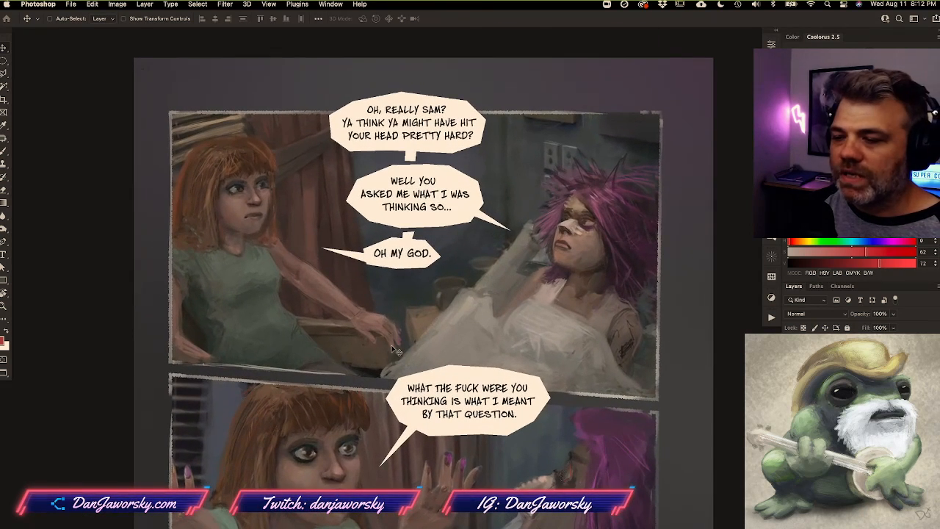
click(71, 6)
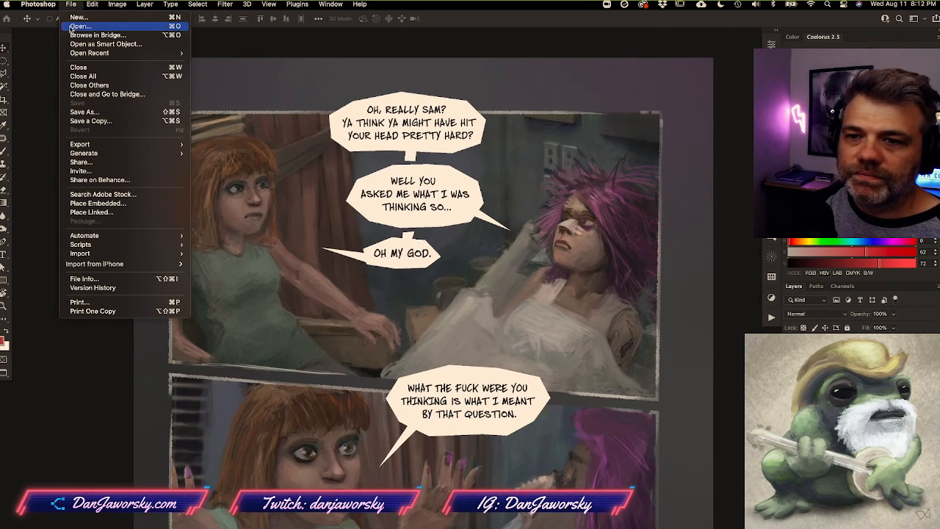
click(73, 27)
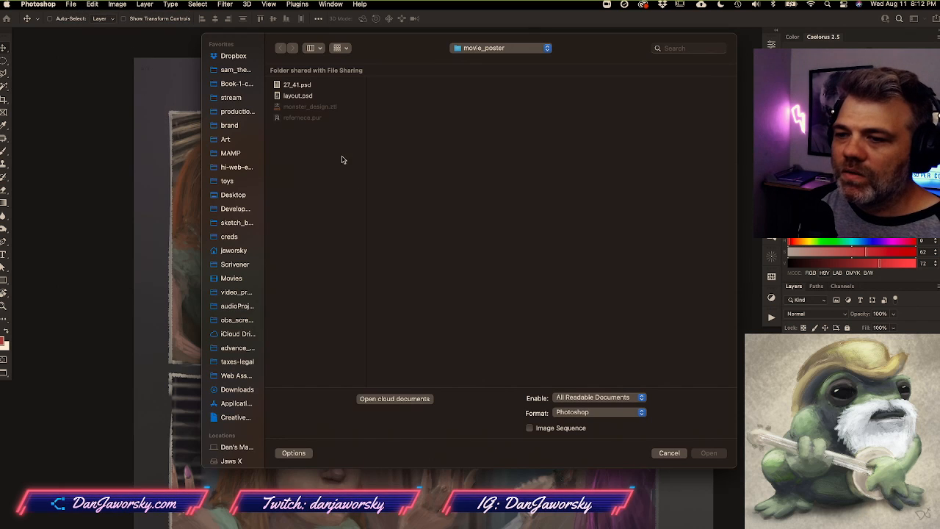
click(669, 452)
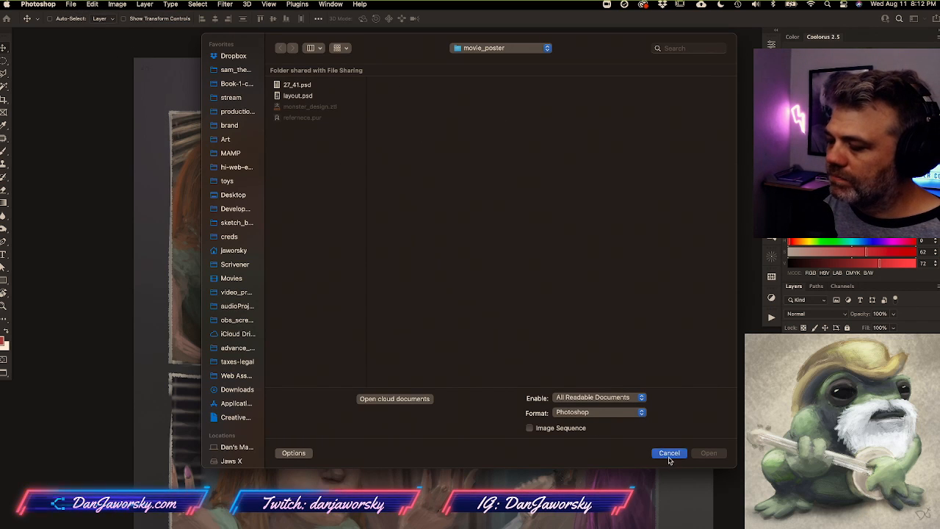
Open the recently used comic page book1-congratulations_007.psd
click(73, 5)
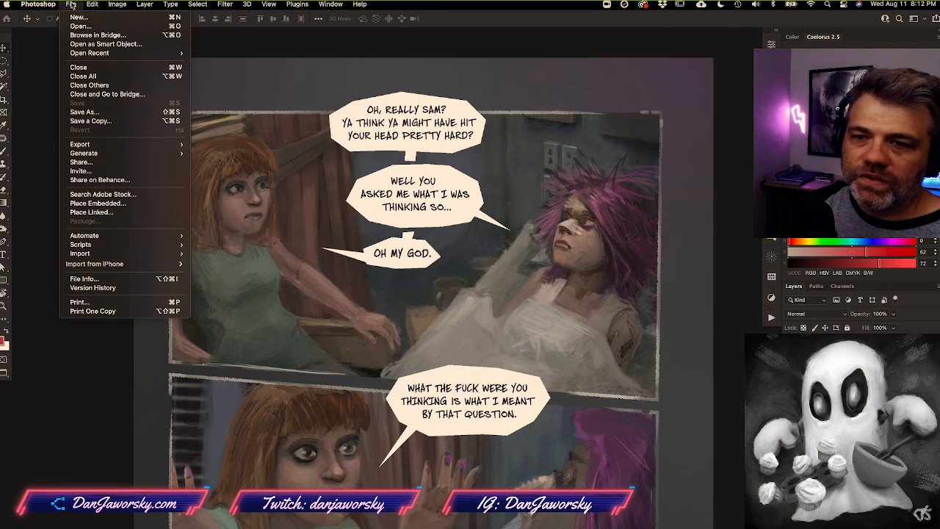
mouse_move(88, 53)
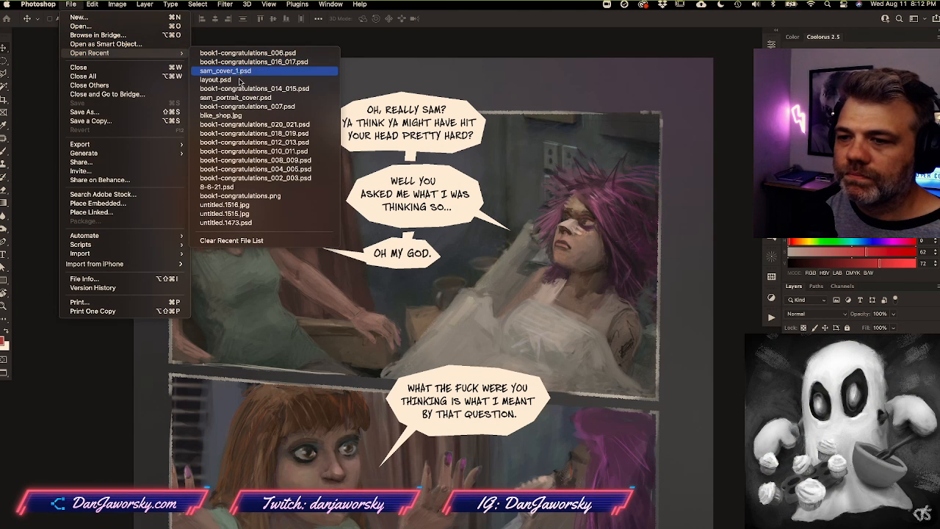
click(248, 107)
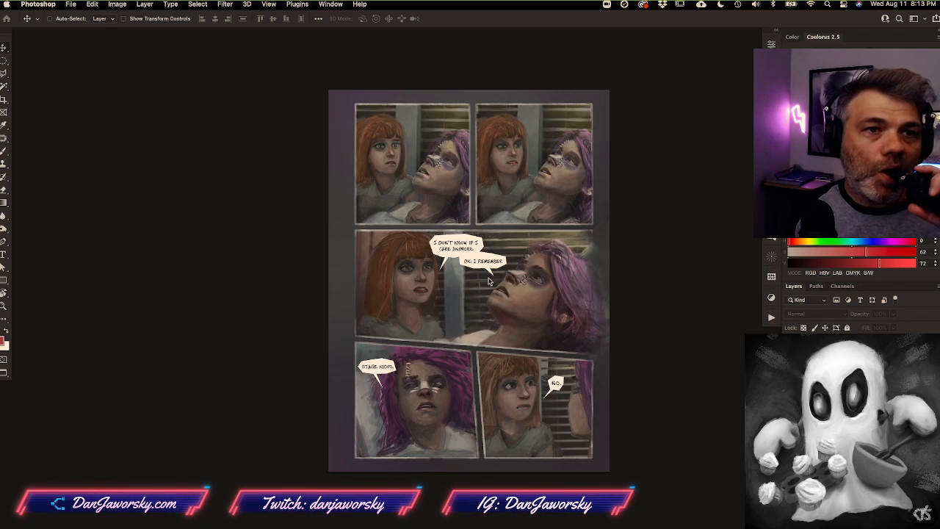
Examine the page's paired upper panels and the wide conversation panel of the red-haired and purple-haired women below them
alt+scroll(490, 281, up, 3)
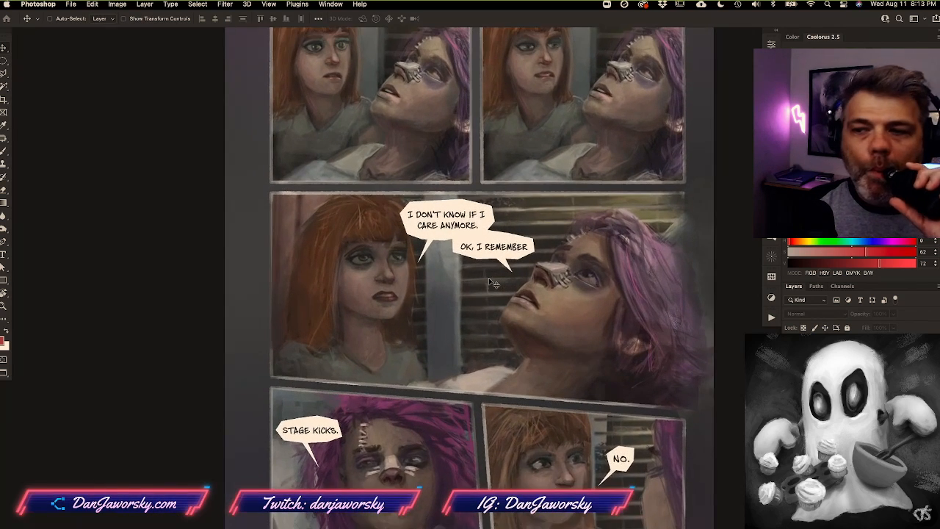
scroll(490, 282, up, 2)
scroll(490, 281, right, 5)
scroll(490, 281, up, 1)
scroll(490, 281, right, 2)
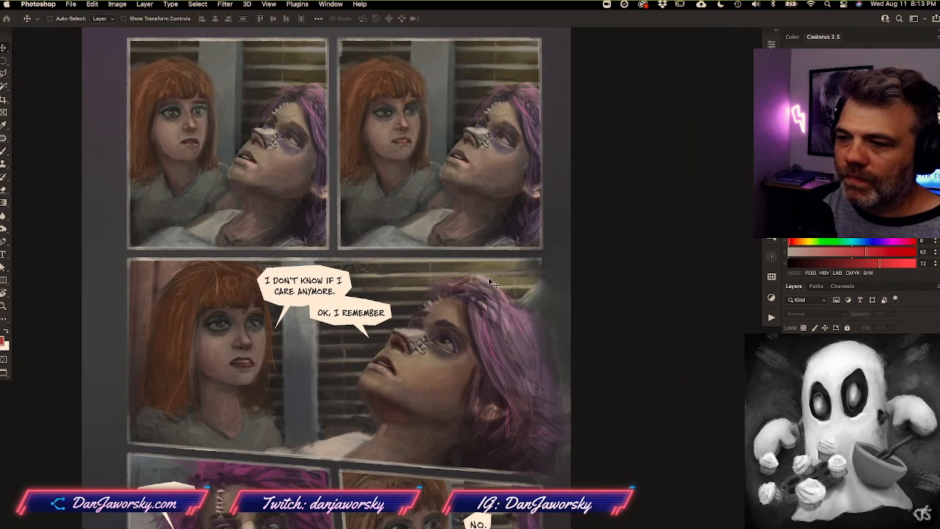
scroll(490, 281, up, 1)
scroll(491, 281, left, 1)
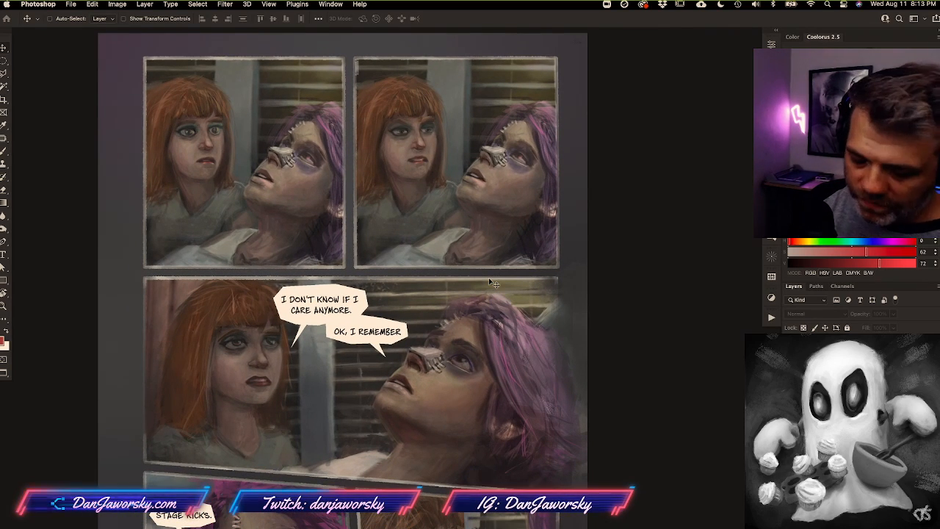
Leave full-screen view and inspect the seated woman and patient reaction panels in book1-congratulations_016_017.psd for comparison
key(f)
key(f)
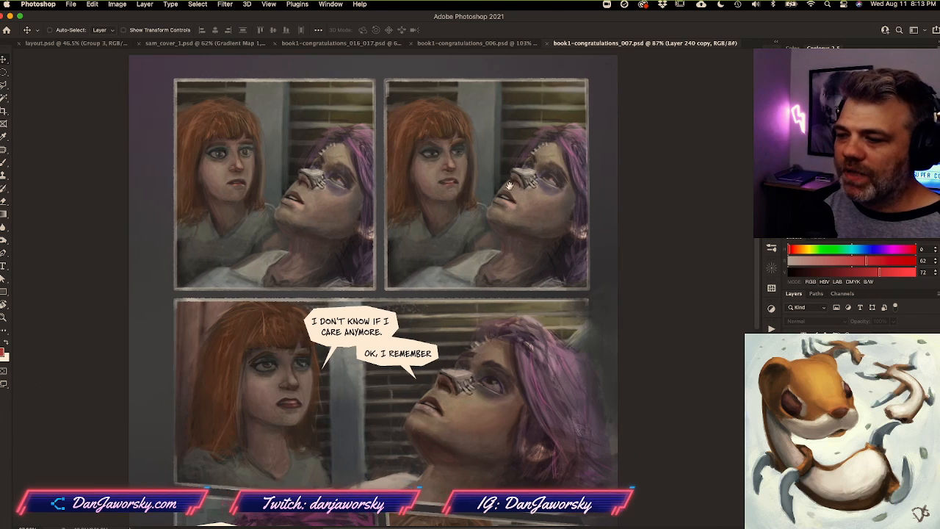
scroll(514, 184, right, 4)
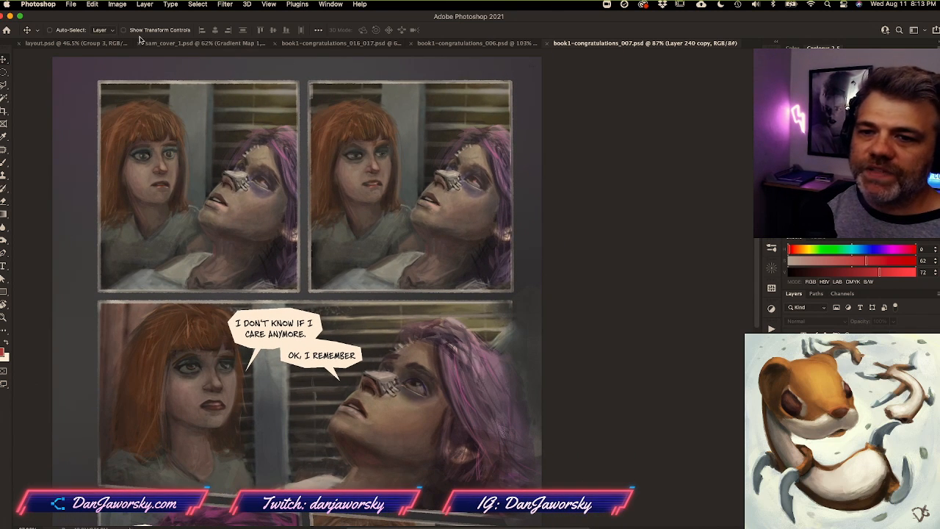
click(334, 44)
alt+scroll(266, 198, up, 2)
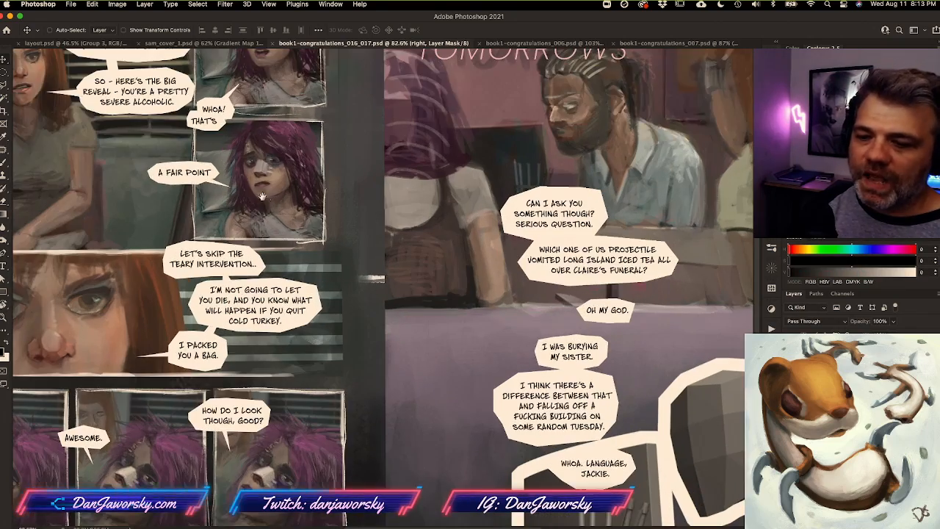
drag(267, 199, 490, 305)
alt+scroll(491, 304, up, 2)
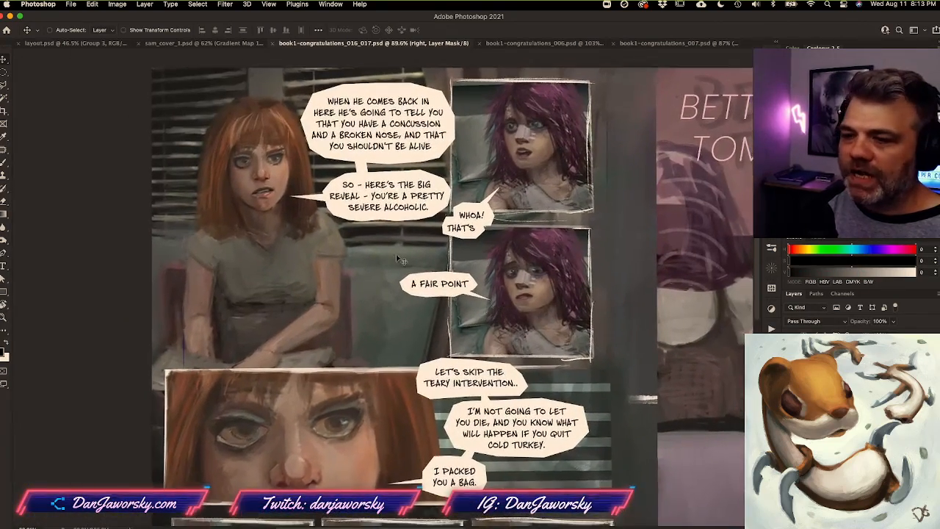
drag(397, 307, 367, 308)
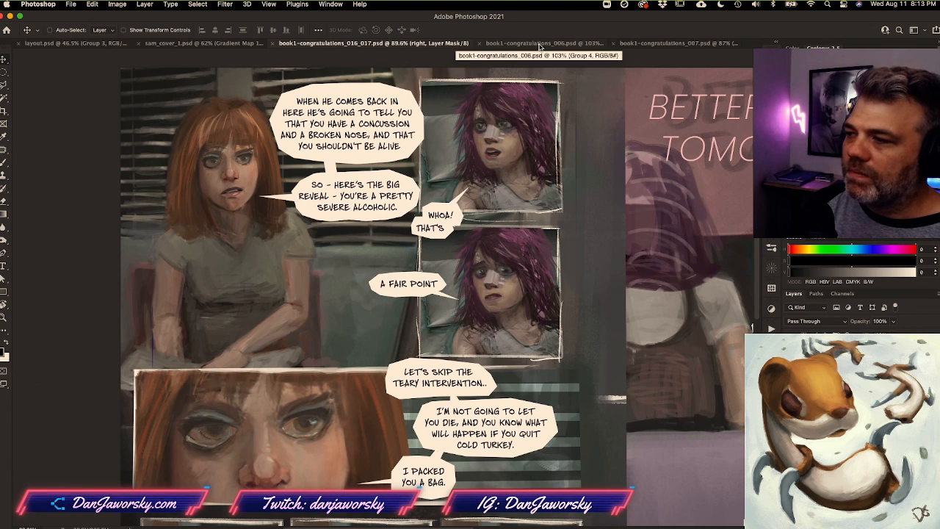
Go back to book1-congratulations_007.psd and examine the two women's faces up close and within the page layout
click(638, 45)
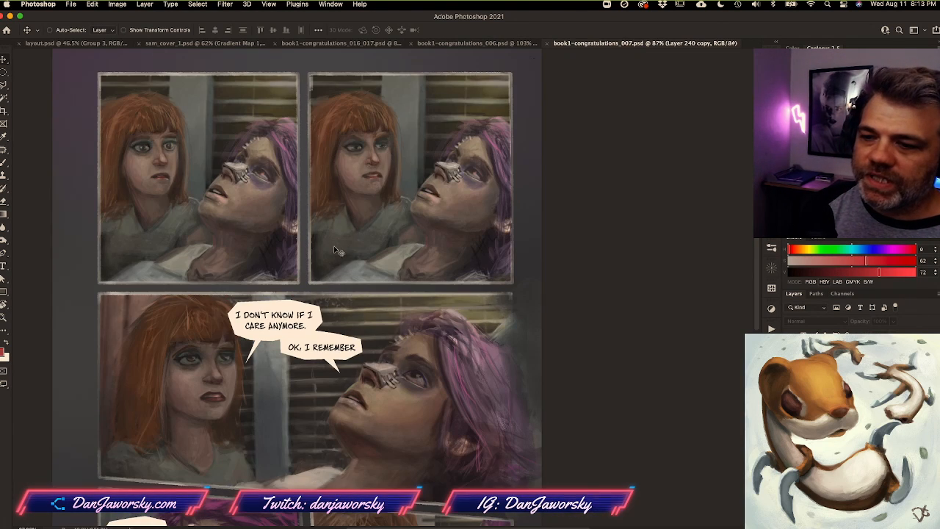
drag(334, 245, 387, 287)
alt+scroll(388, 287, up, 2)
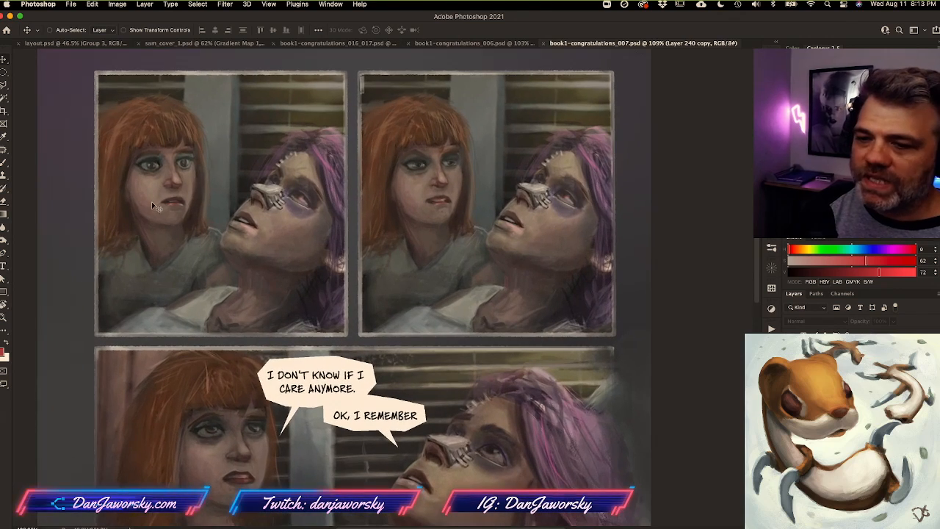
drag(257, 401, 284, 391)
alt+scroll(263, 345, down, 4)
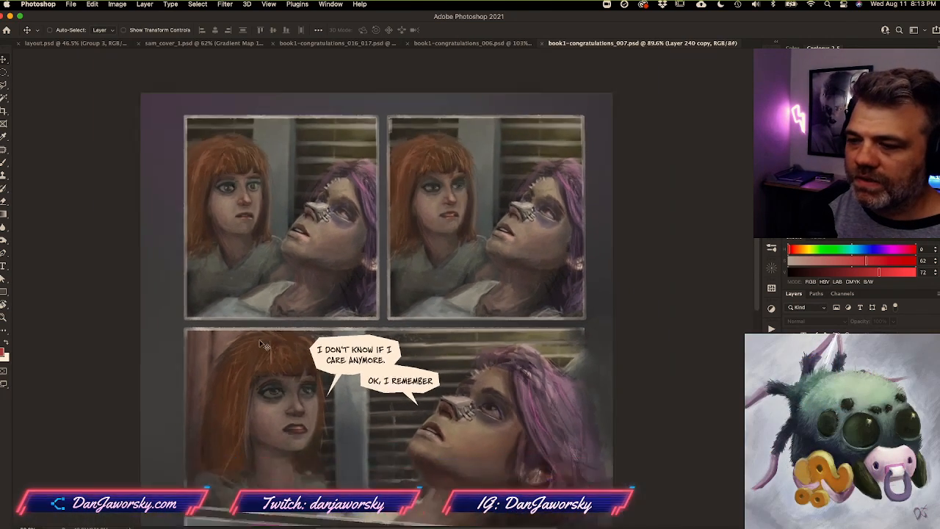
drag(399, 346, 384, 346)
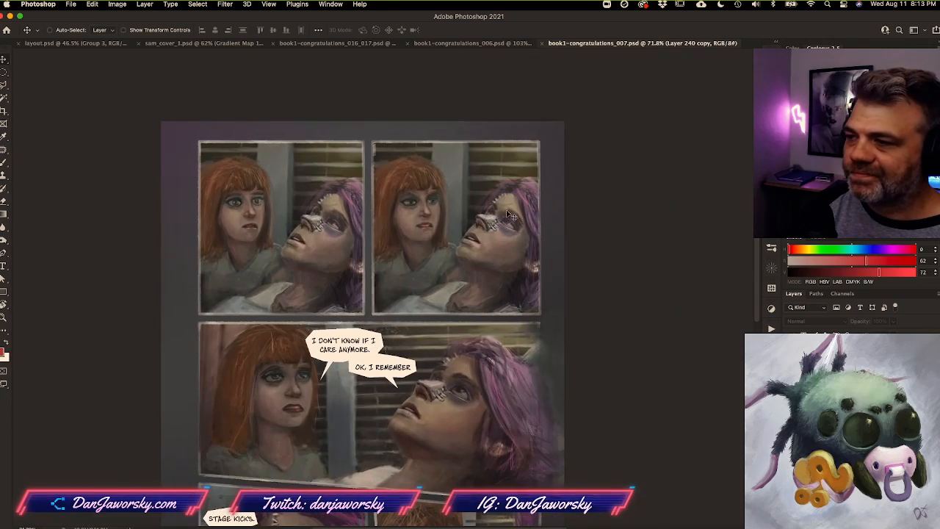
Recheck the seated red-haired woman's panel in book1-congratulations_016_017.psd against the rest of its spread
click(474, 43)
click(320, 44)
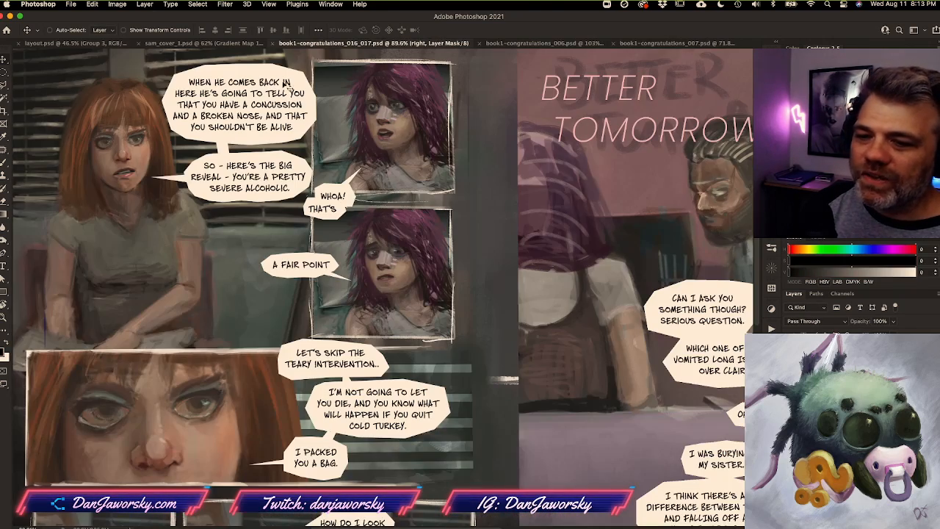
drag(121, 195, 177, 219)
alt+scroll(181, 220, down, 3)
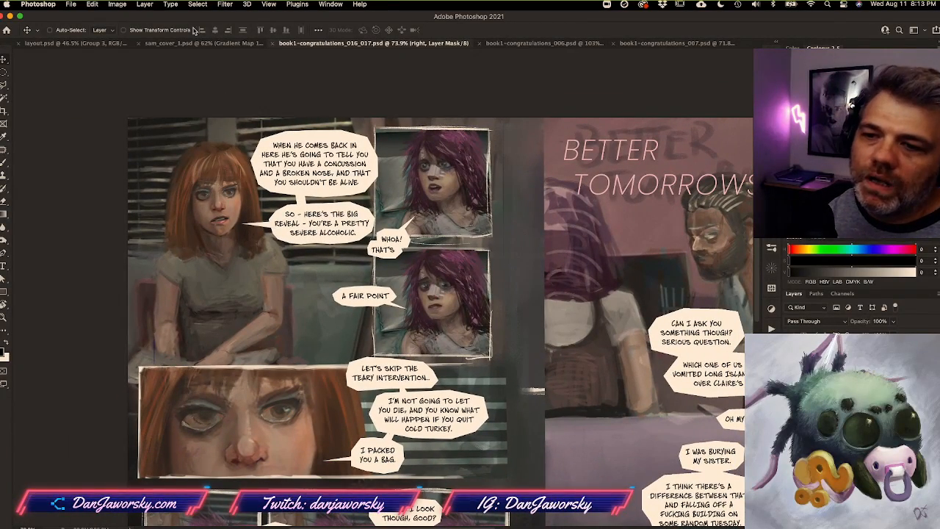
Review the purple-haired portrait and faint title lettering in sam_cover_1.psd
click(179, 44)
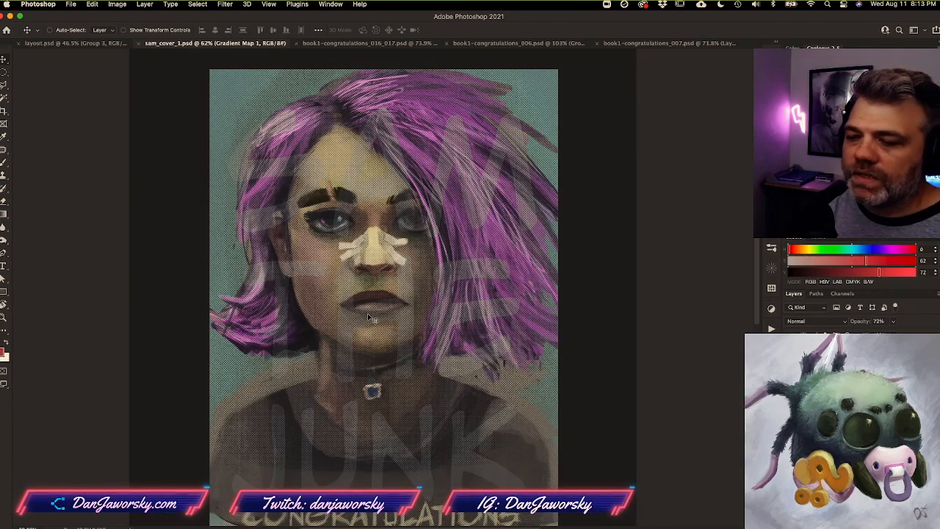
scroll(542, 261, left, 5)
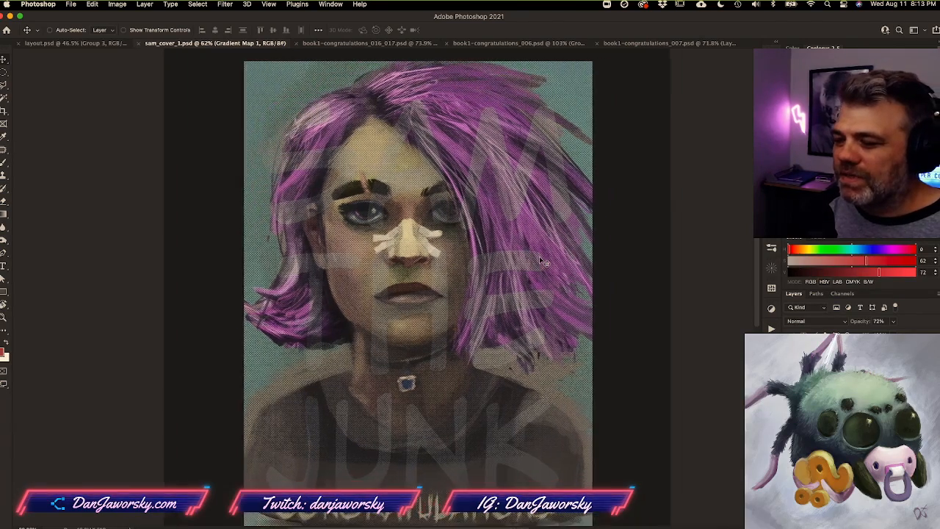
scroll(542, 261, right, 5)
scroll(541, 262, up, 2)
scroll(542, 262, right, 2)
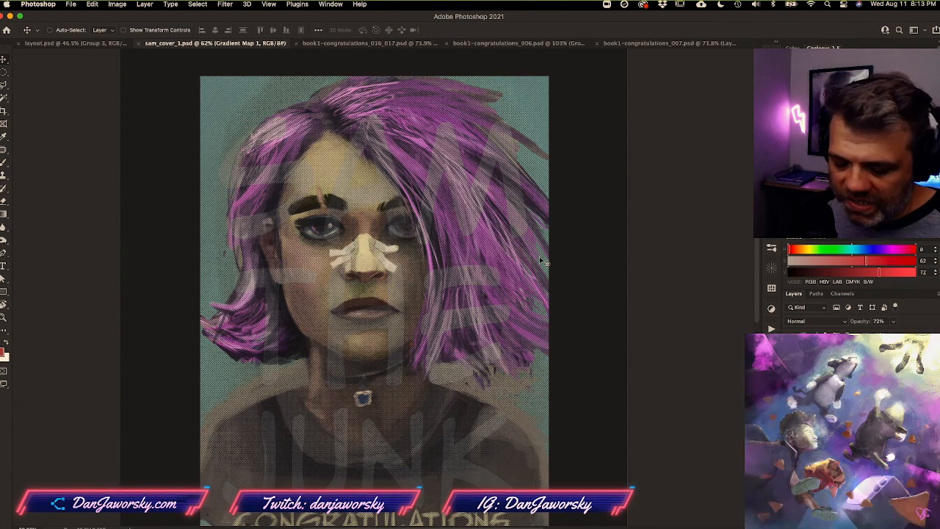
Close sam_cover_1.psd, book1-congratulations_016_017.psd and book1-congratulations_006.psd
key(super+w)
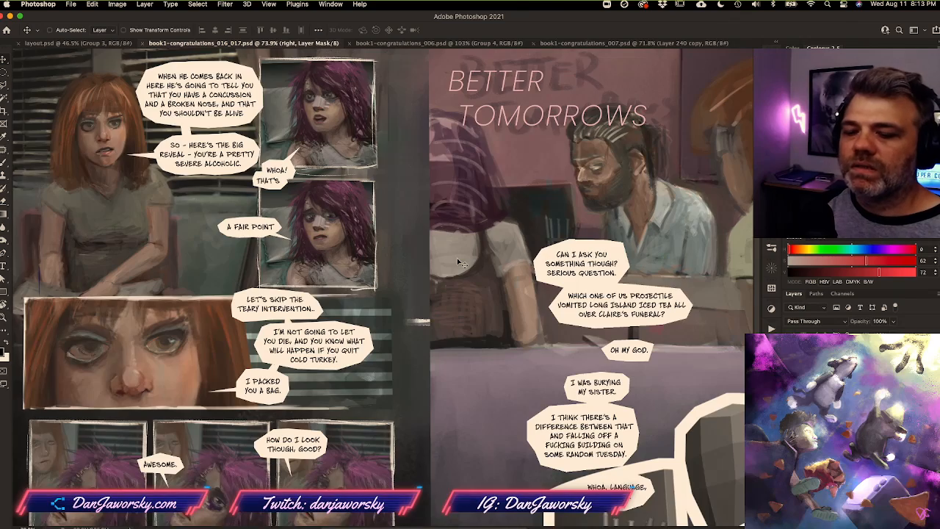
alt+scroll(457, 262, down, 3)
key(super+w)
key(super+w)
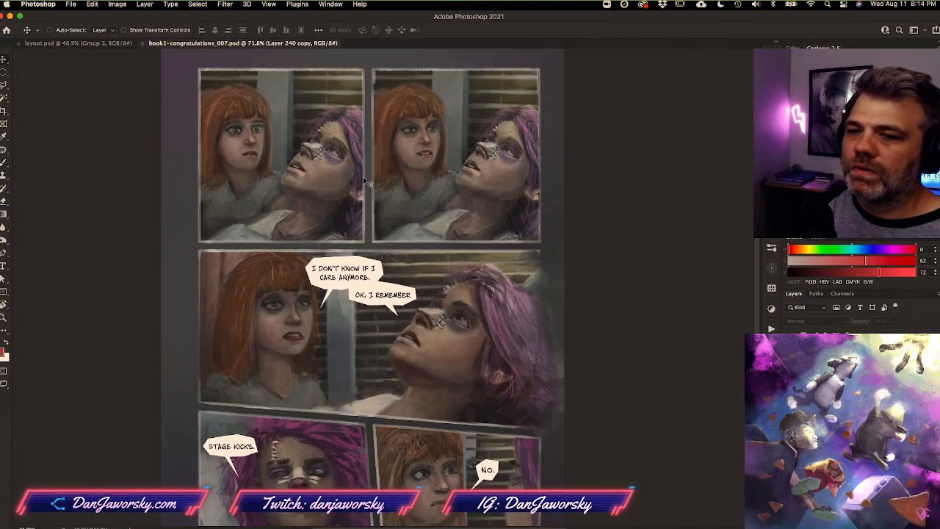
Open the recently used comic spread book1-congratulations_014_015.psd
click(72, 4)
mouse_move(103, 53)
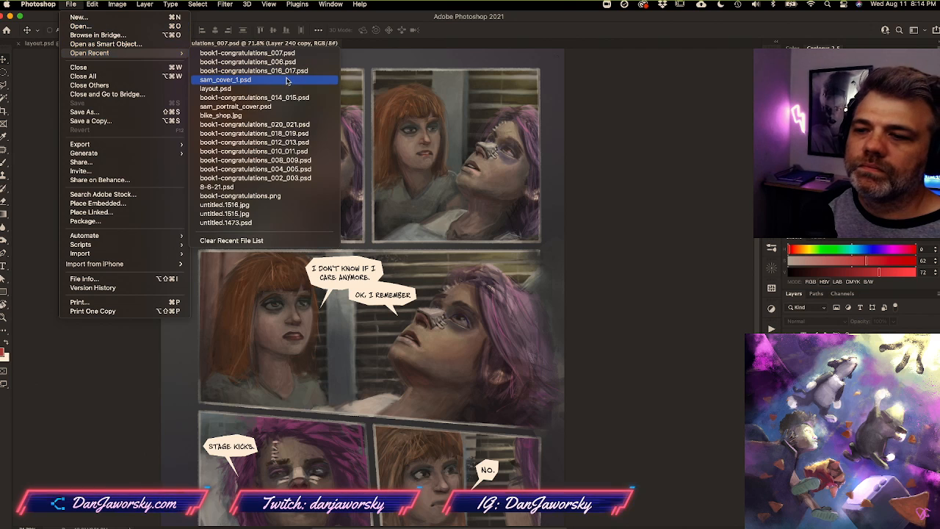
click(277, 97)
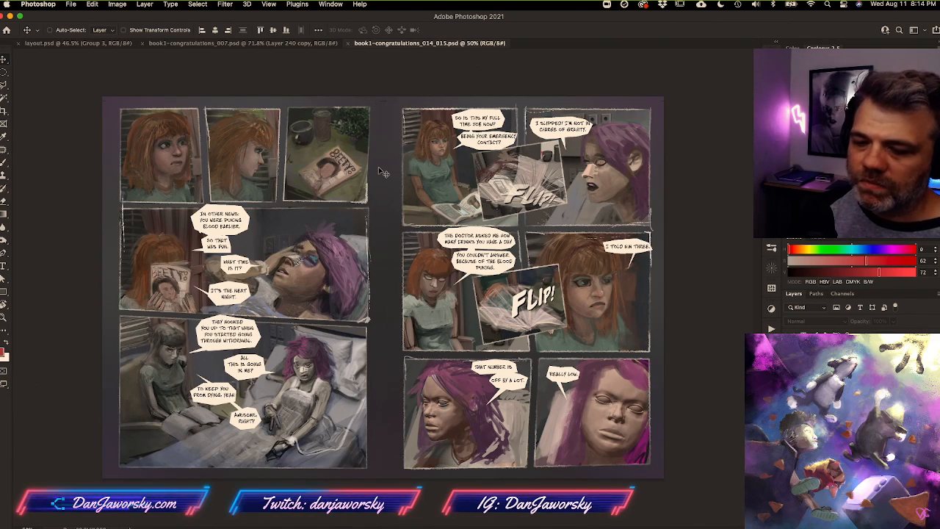
Examine the spread's hospital-room panels on both pages, including the magazine scenes, bedside conversation and FLIP! panels, up close and as a whole
alt+scroll(134, 215, up, 5)
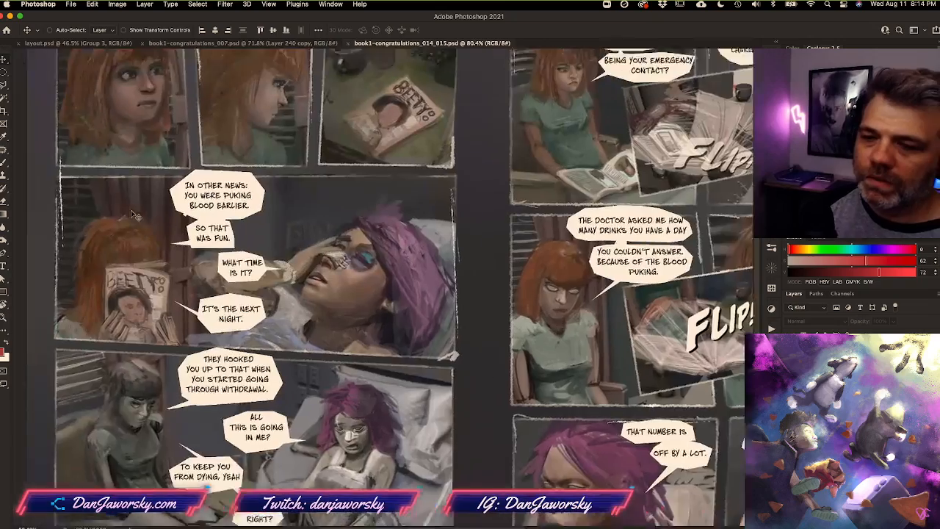
alt+scroll(135, 215, down, 4)
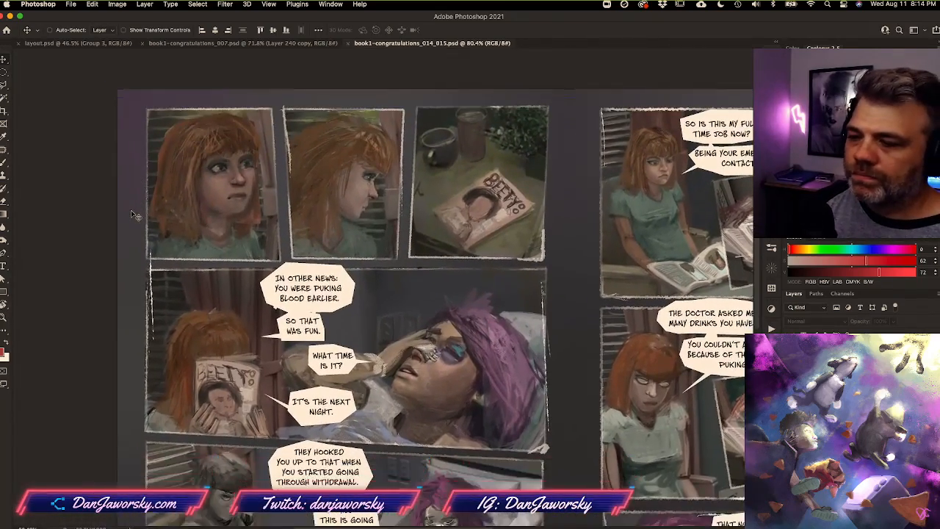
alt+scroll(134, 216, down, 1)
scroll(134, 215, right, 10)
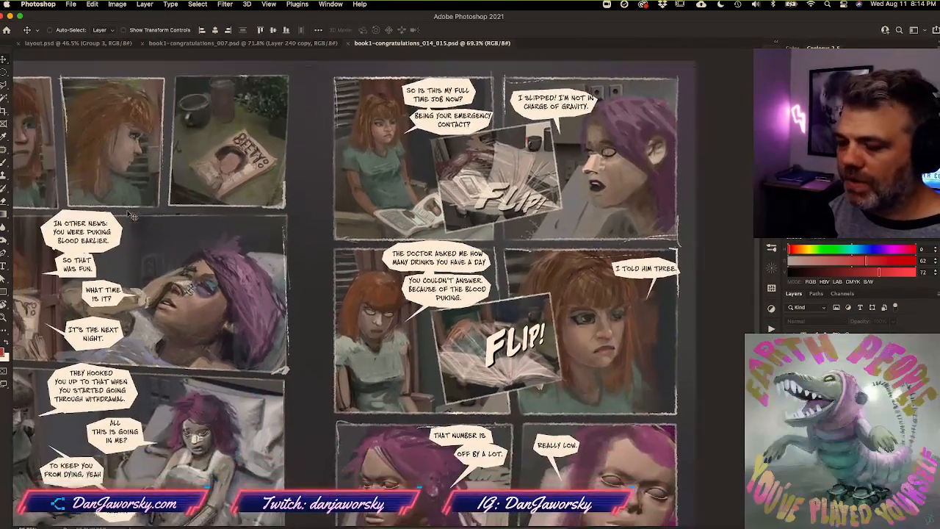
scroll(134, 215, left, 6)
scroll(134, 215, down, 9)
scroll(135, 216, up, 10)
scroll(135, 216, right, 4)
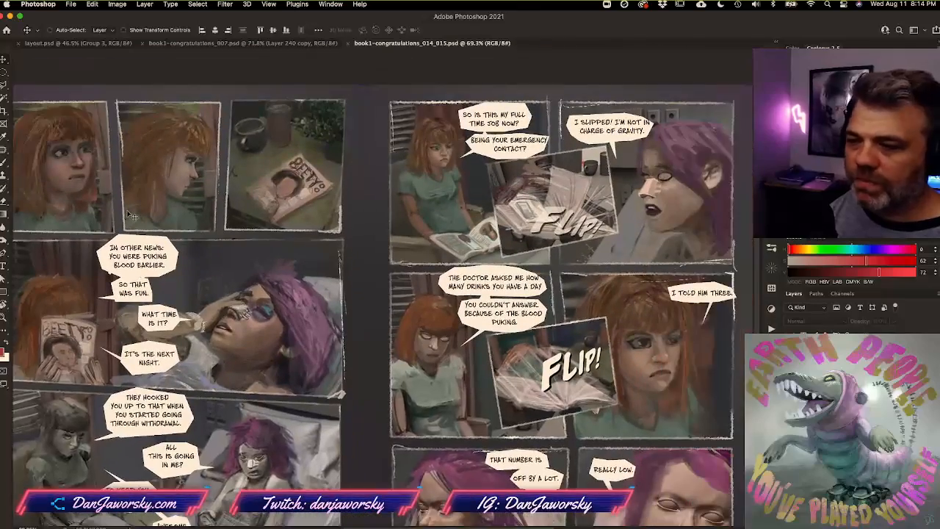
scroll(131, 215, down, 4)
scroll(131, 215, right, 1)
scroll(131, 215, left, 6)
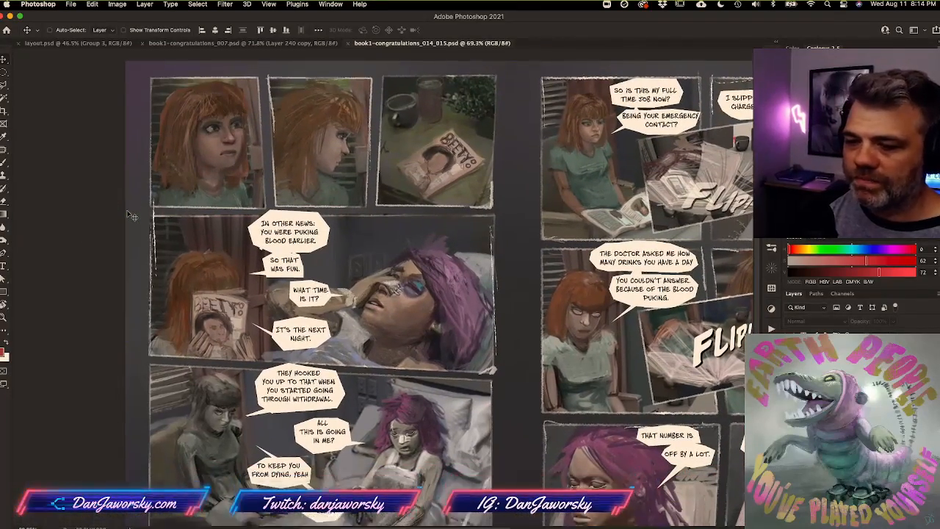
alt+scroll(131, 215, up, 3)
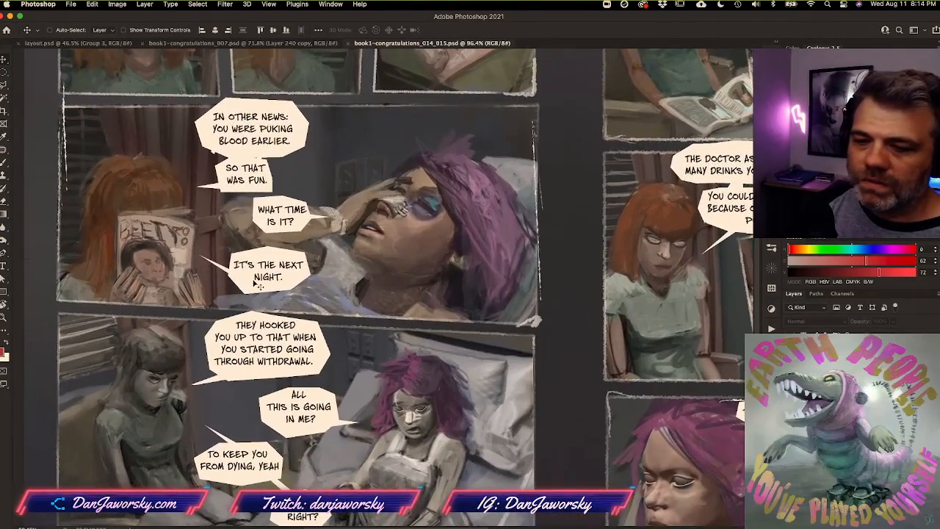
alt+scroll(256, 282, down, 3)
alt+scroll(253, 279, down, 2)
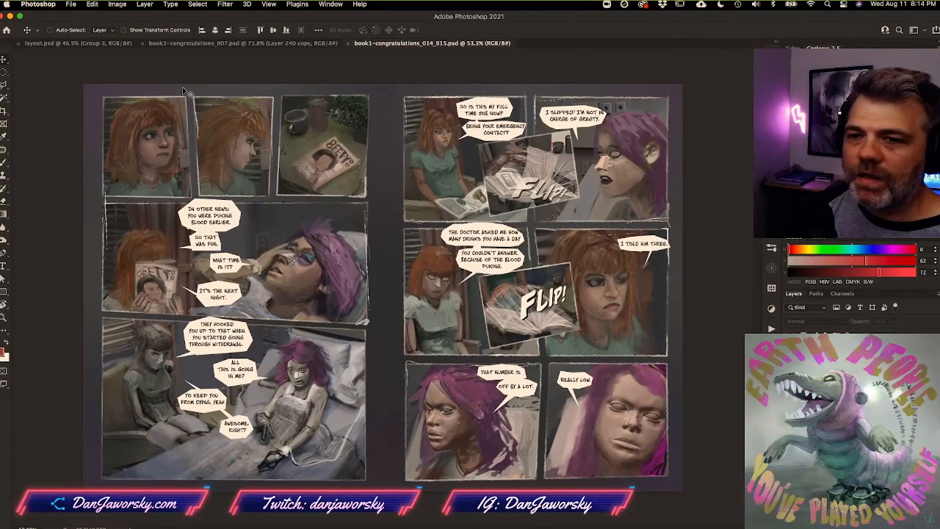
Close book1-congratulations_014_015.psd and book1-congratulations_007.psd and return to the movie-poster sketch in layout.psd
click(349, 43)
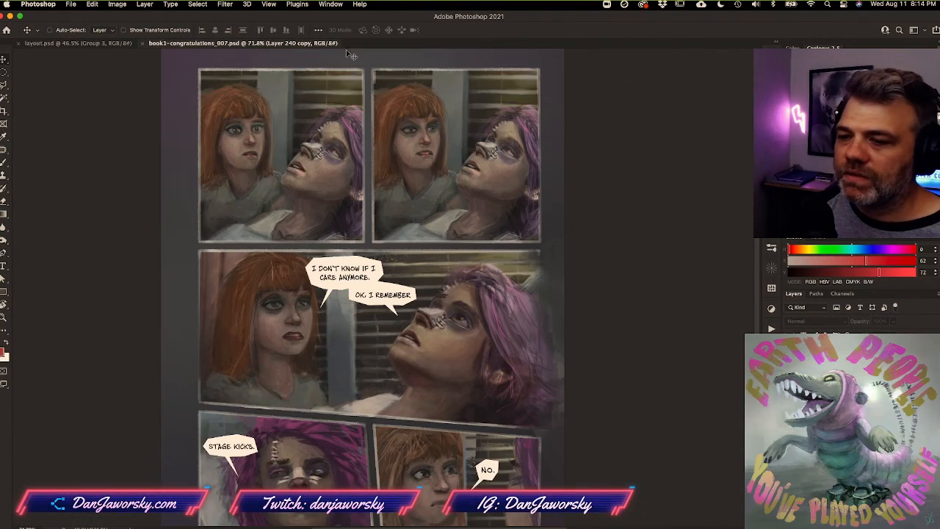
alt+scroll(426, 290, up, 1)
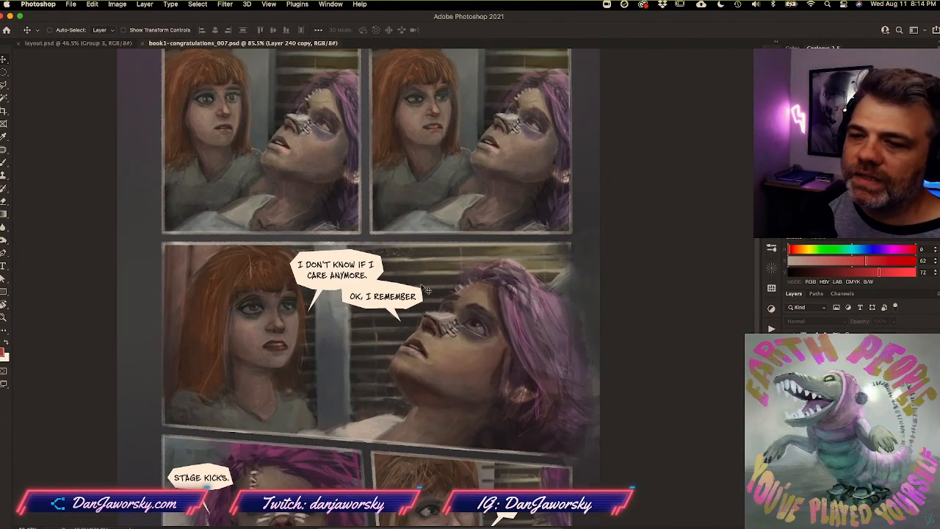
click(143, 44)
alt+scroll(224, 243, up, 2)
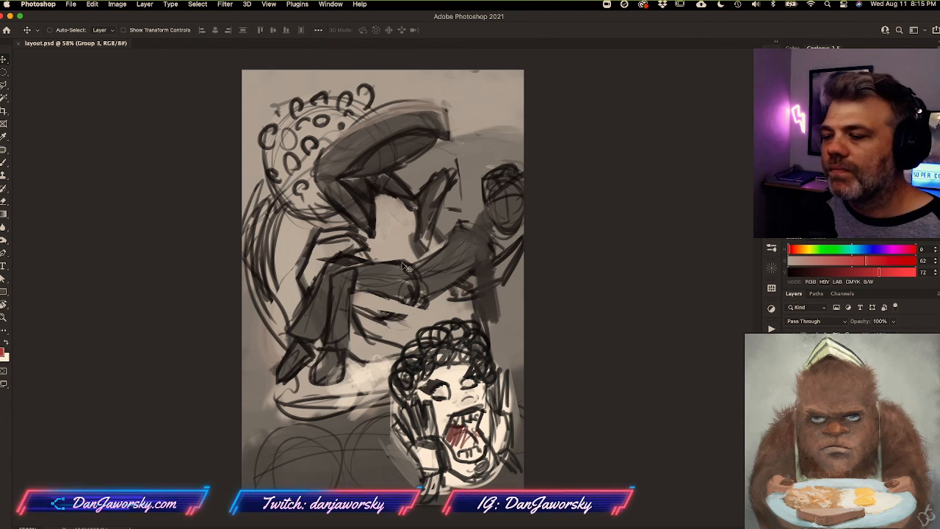
mouse_move(428, 523)
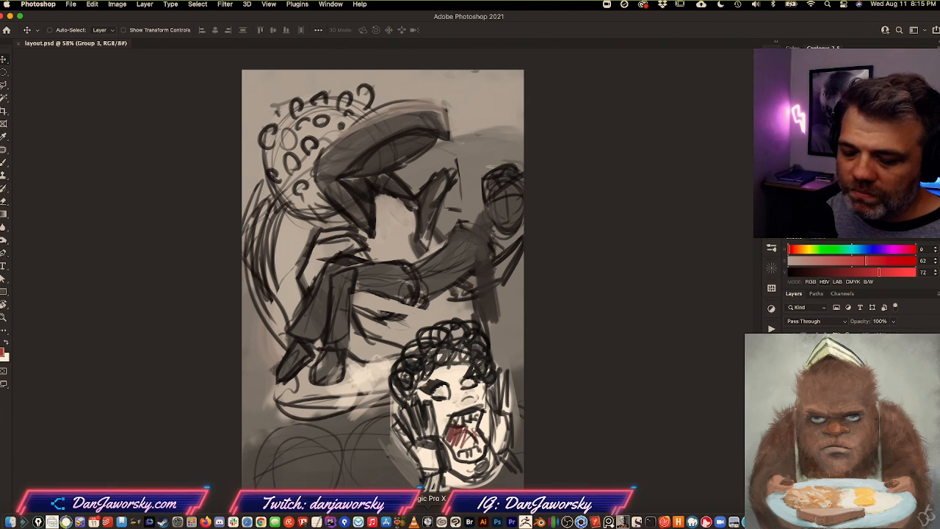
Switch to Chrome, enlarge its window to full screen and open the tapas.io website
click(263, 522)
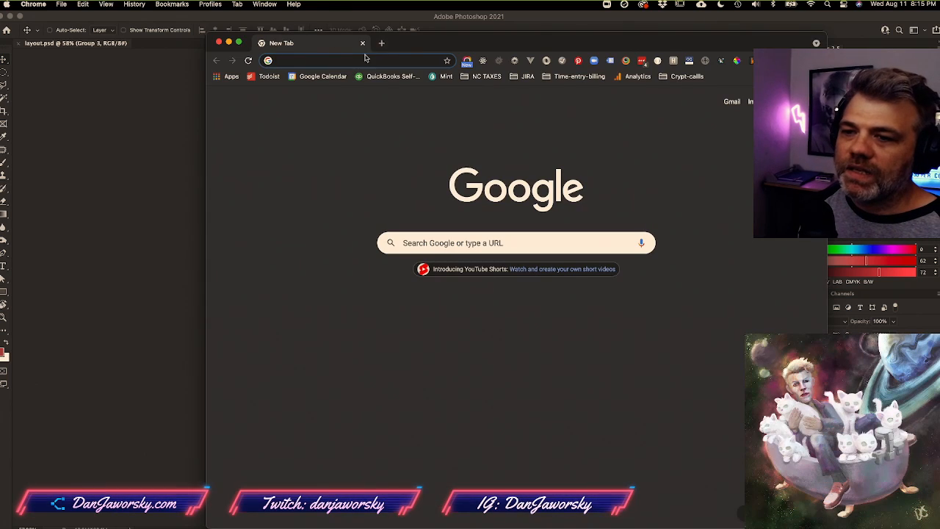
click(238, 42)
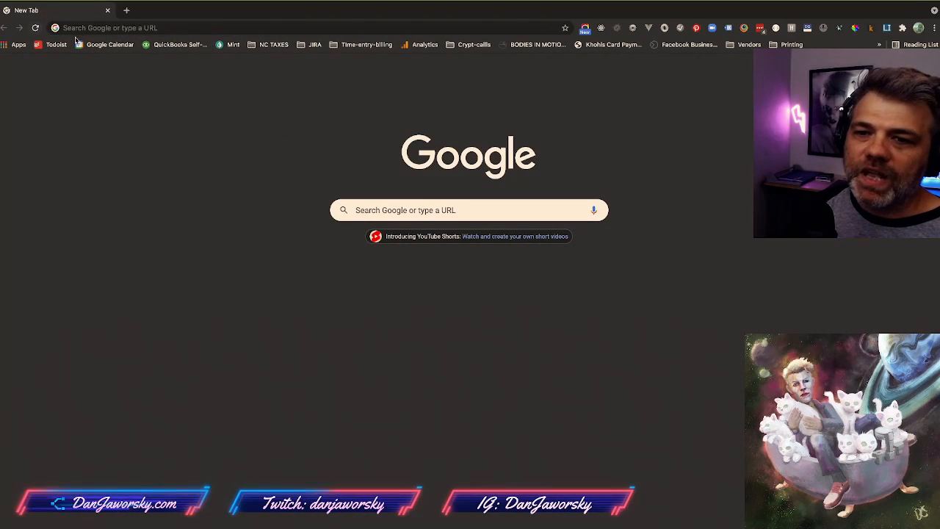
click(79, 27)
text(tapas)
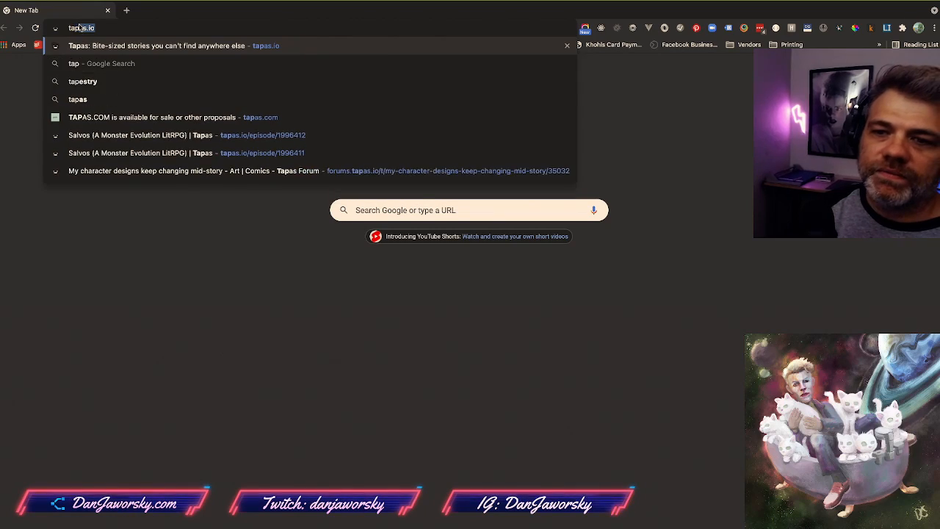
key(Return)
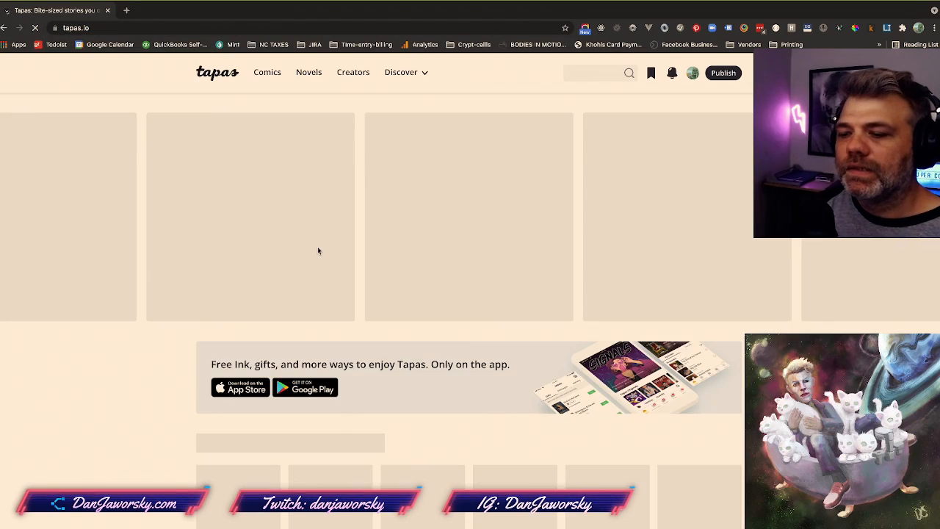
Examine the Tapas home page sections, from Continue reading and Staff Picks through New Releases and Top Series to the Trending chart
scroll(424, 247, down, 3)
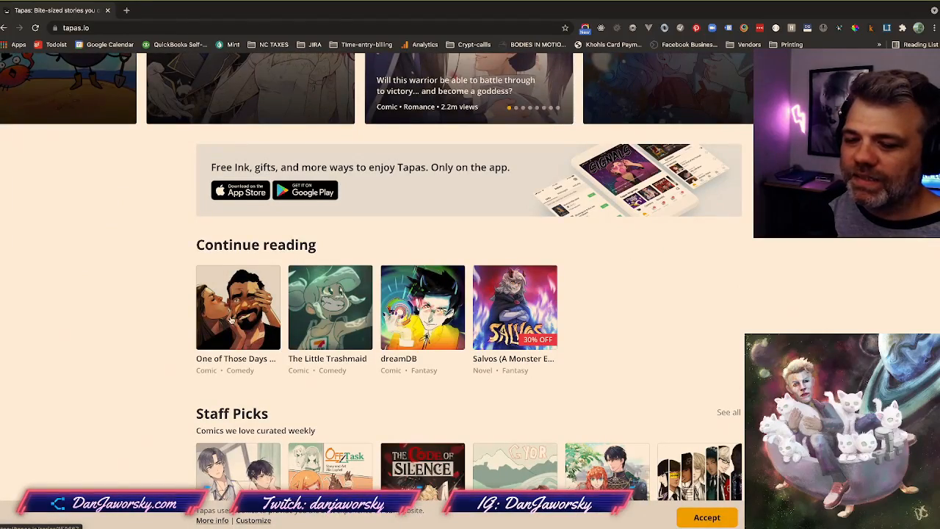
scroll(231, 320, down, 2)
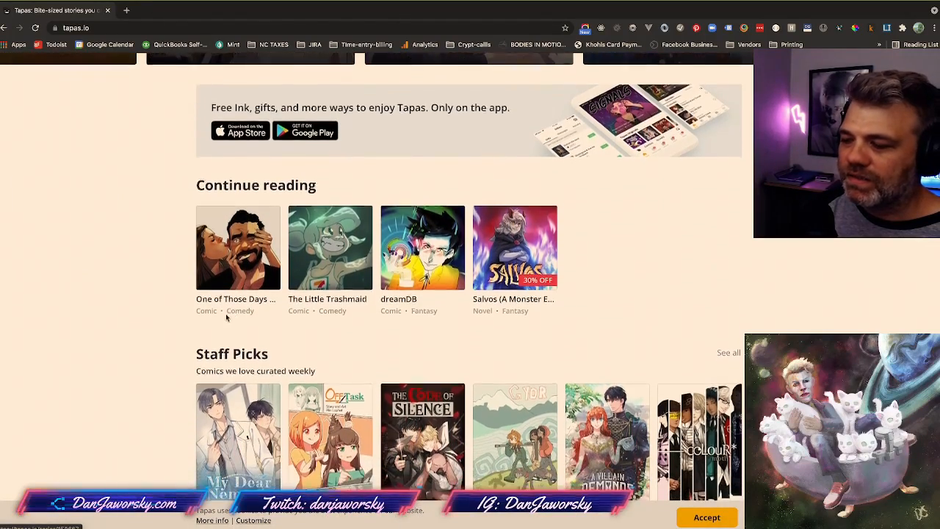
scroll(231, 320, down, 5)
scroll(250, 323, down, 1)
scroll(215, 305, down, 2)
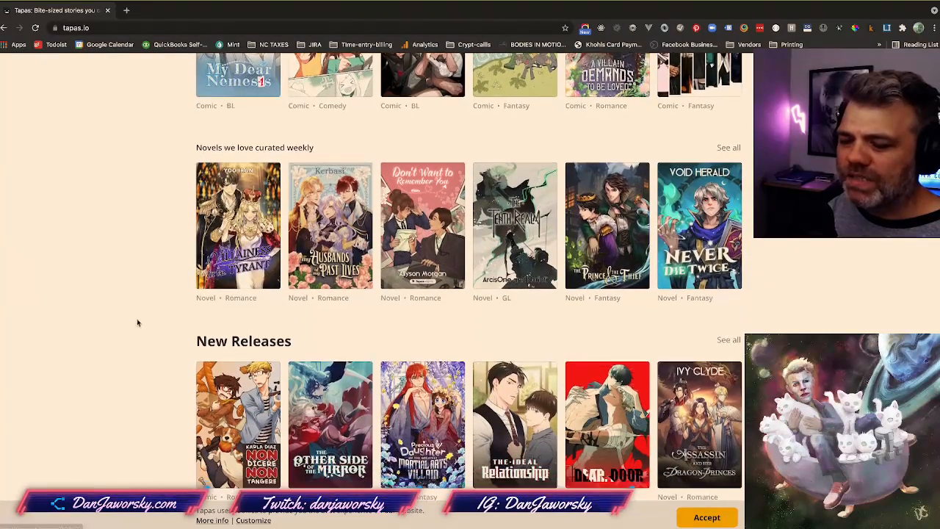
scroll(139, 323, down, 3)
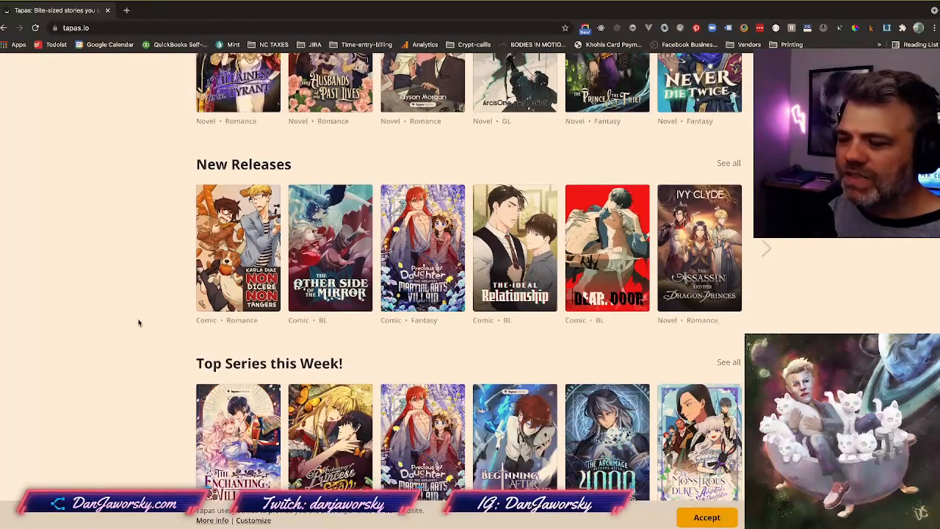
scroll(138, 322, down, 2)
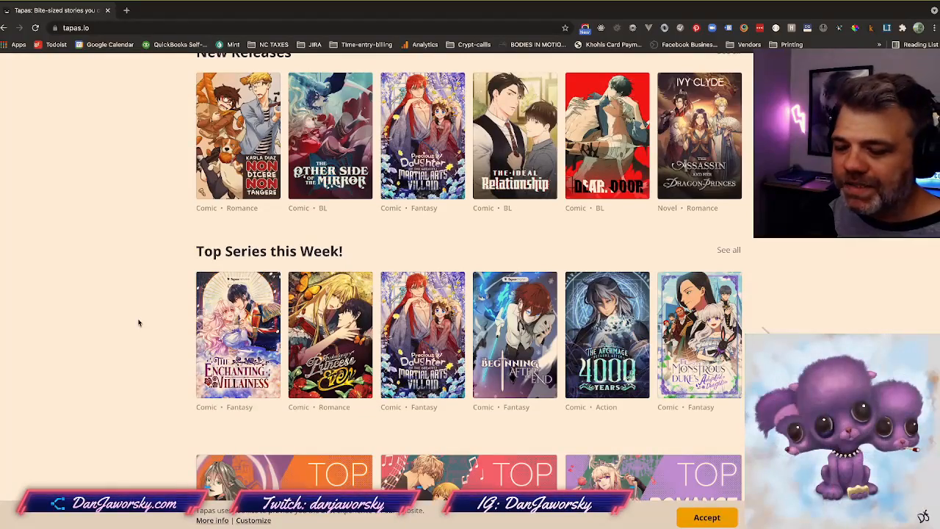
scroll(139, 322, down, 2)
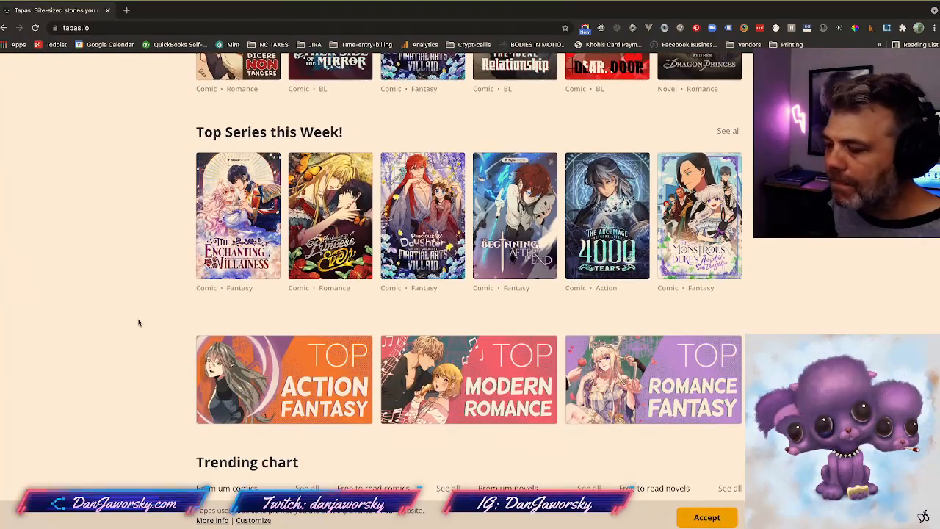
scroll(139, 322, down, 2)
scroll(139, 322, down, 2)
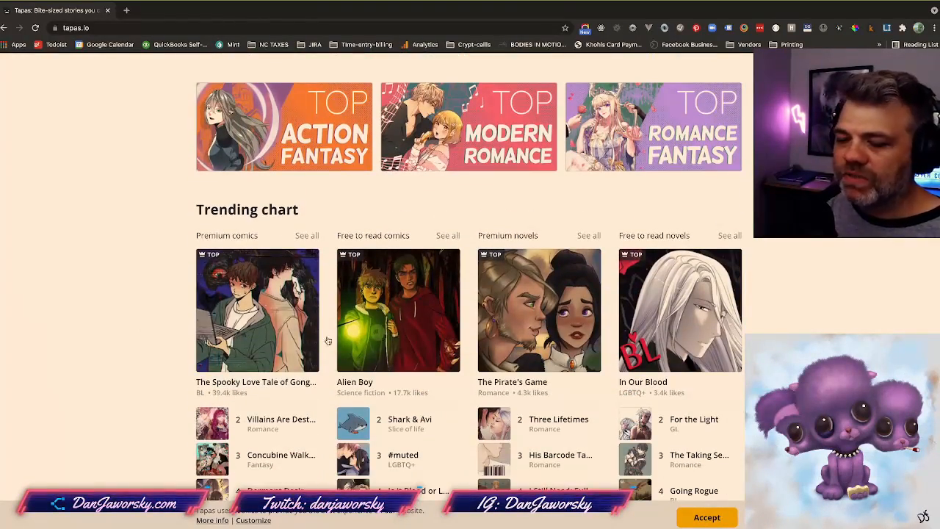
scroll(146, 328, down, 2)
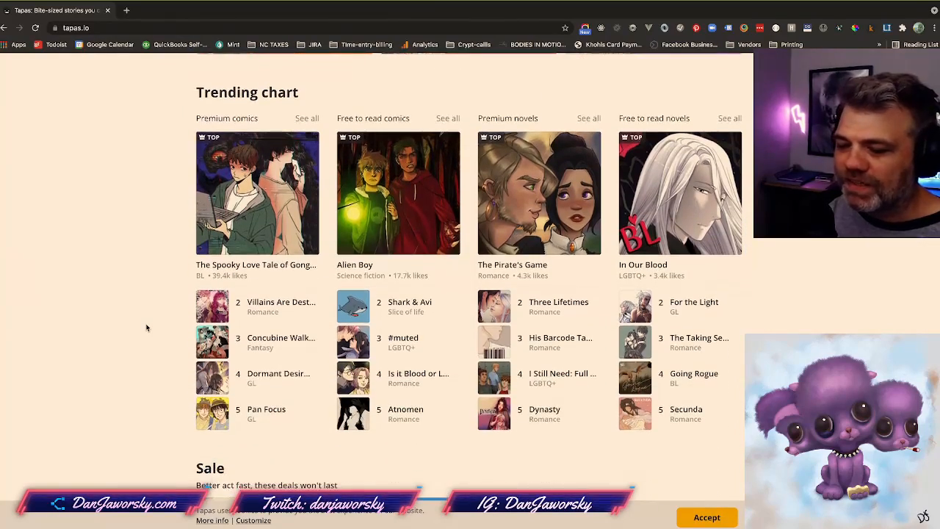
Open the comic dreamDB from the Continue reading section of the Tapas home page
scroll(205, 340, up, 20)
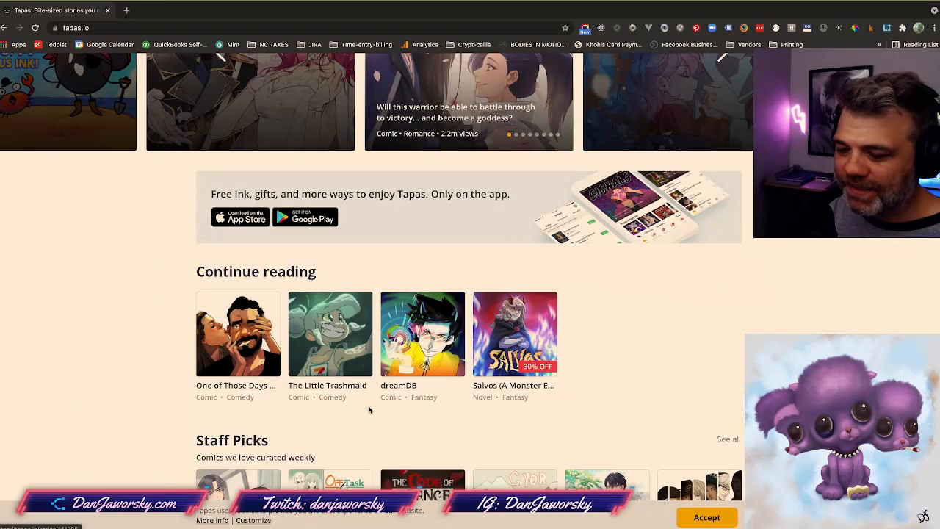
scroll(455, 433, down, 1)
click(440, 314)
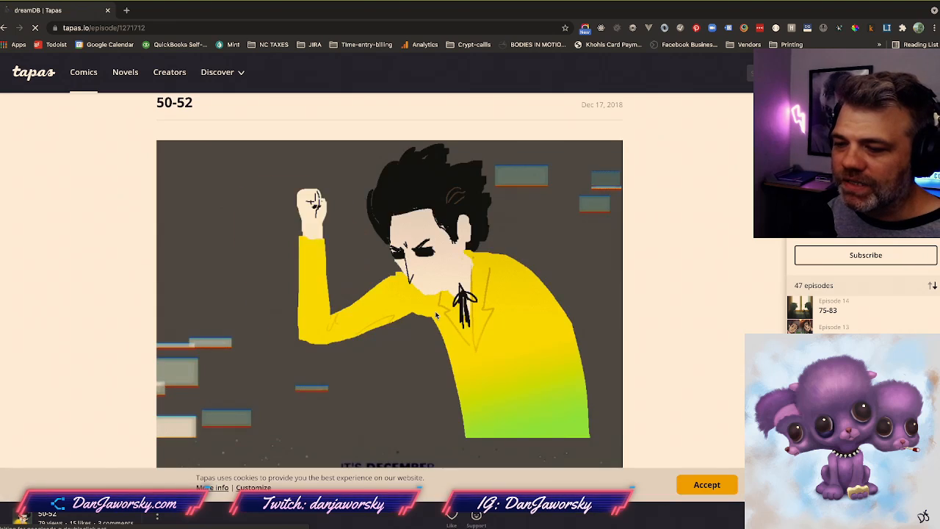
Examine the panels of dreamDB episode 50-52 featuring the figure in yellow, through to the start of episode 53-58
scroll(435, 315, down, 4)
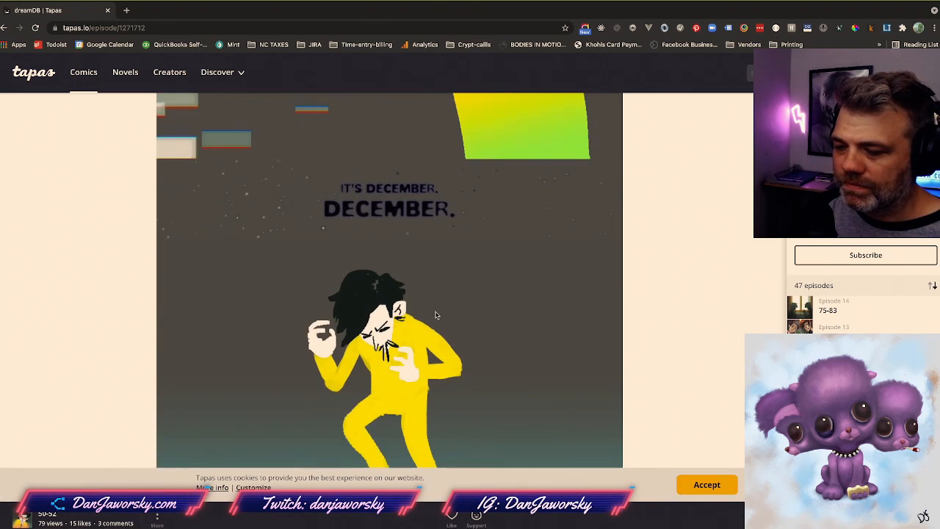
scroll(435, 315, down, 3)
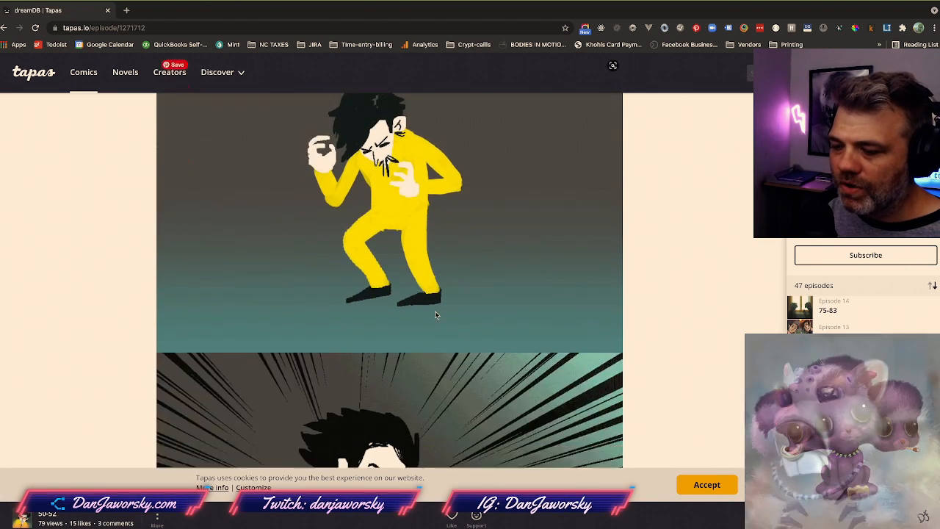
scroll(435, 314, down, 4)
scroll(405, 243, down, 2)
scroll(404, 242, down, 5)
scroll(402, 241, up, 7)
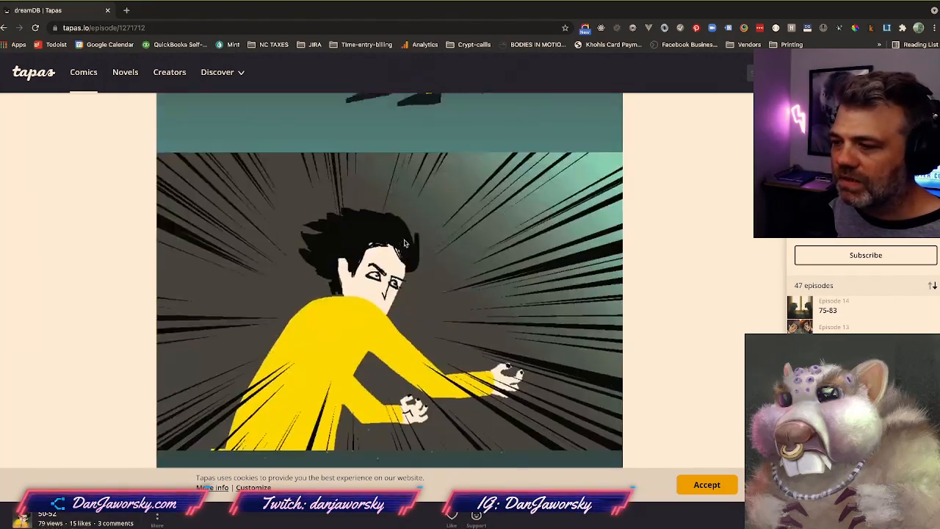
scroll(400, 240, down, 5)
scroll(400, 241, down, 8)
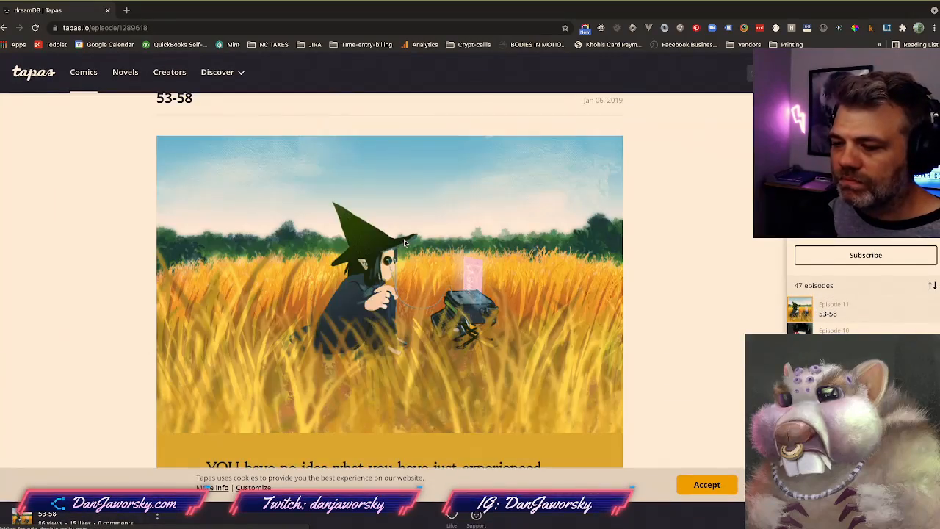
Examine the witch-hat character's wheat-field panels and story text in dreamDB episode 53-58, continuing into episode 59-66
scroll(403, 242, down, 10)
scroll(404, 242, down, 8)
scroll(404, 242, down, 6)
scroll(404, 242, down, 10)
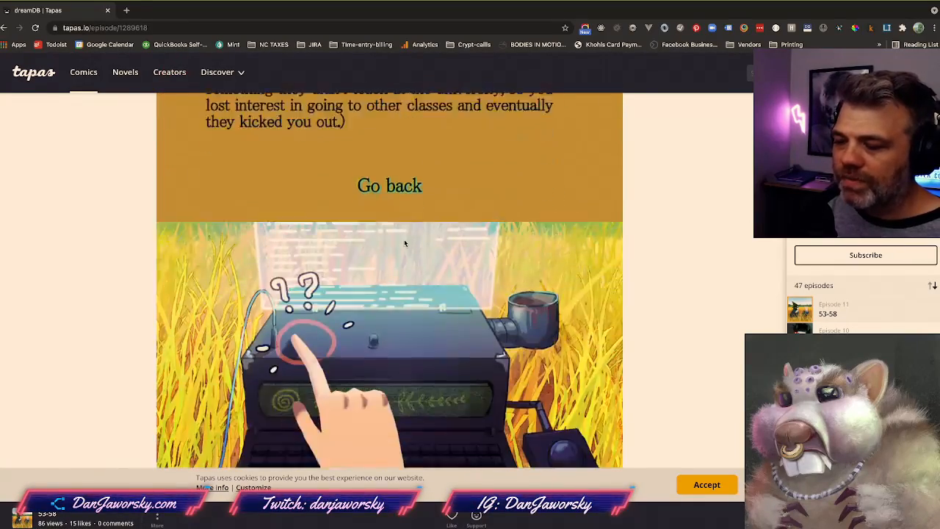
scroll(404, 242, down, 2)
scroll(403, 243, up, 1)
scroll(404, 243, down, 4)
scroll(404, 242, down, 5)
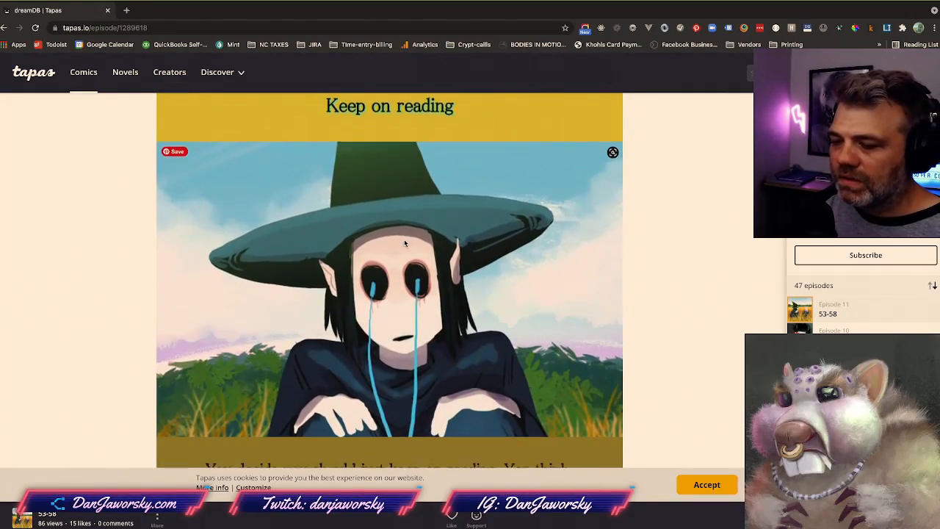
scroll(404, 243, down, 10)
scroll(402, 299, down, 10)
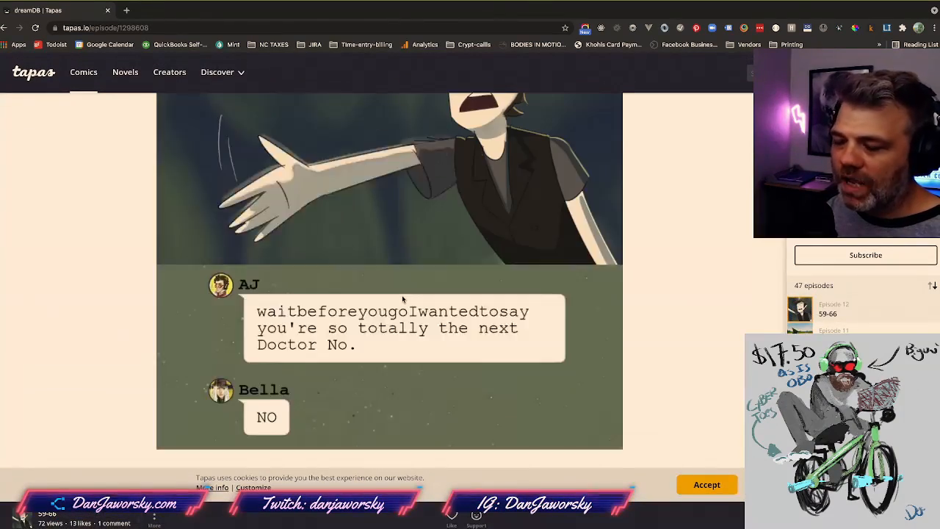
Examine the dialogue and sofa-scene panels of dreamDB episode 59-66 up to the wide view of the lit stage
scroll(402, 299, up, 2)
scroll(403, 298, down, 1)
scroll(348, 368, down, 1)
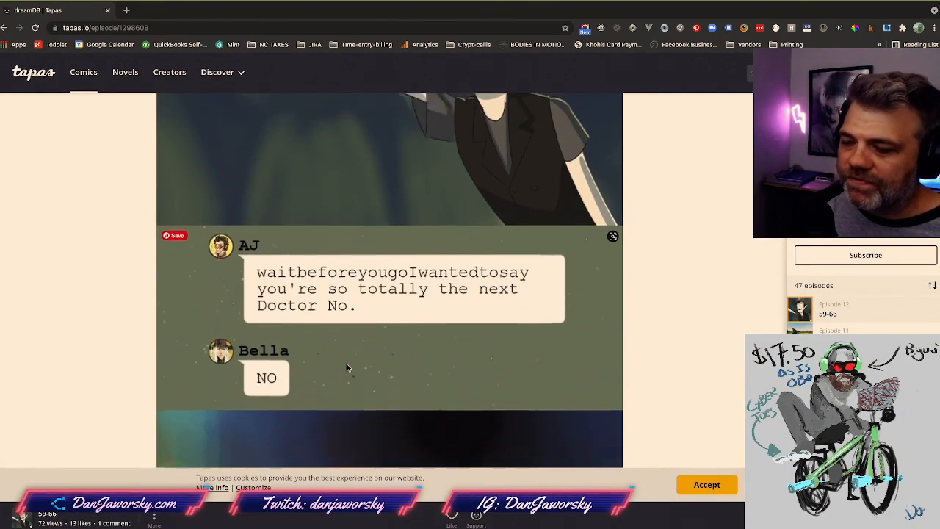
scroll(348, 368, down, 2)
scroll(458, 248, down, 15)
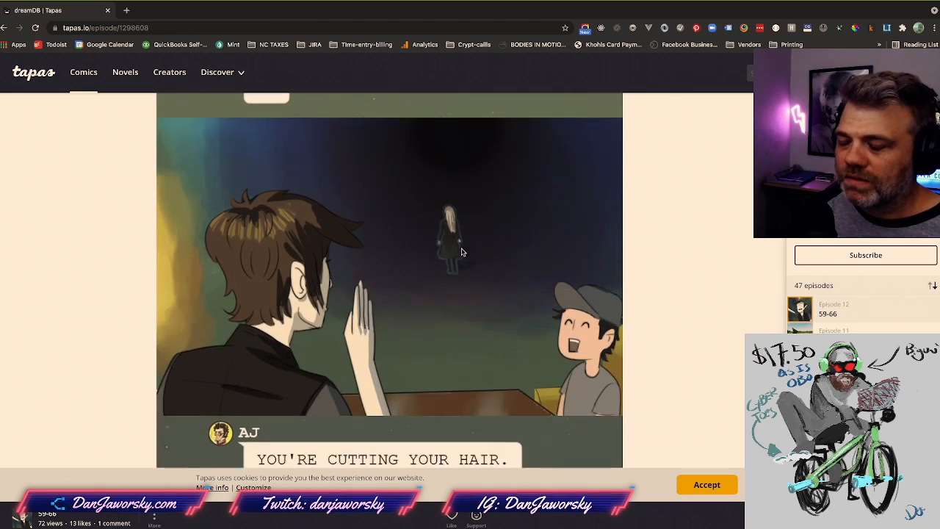
scroll(461, 252, down, 9)
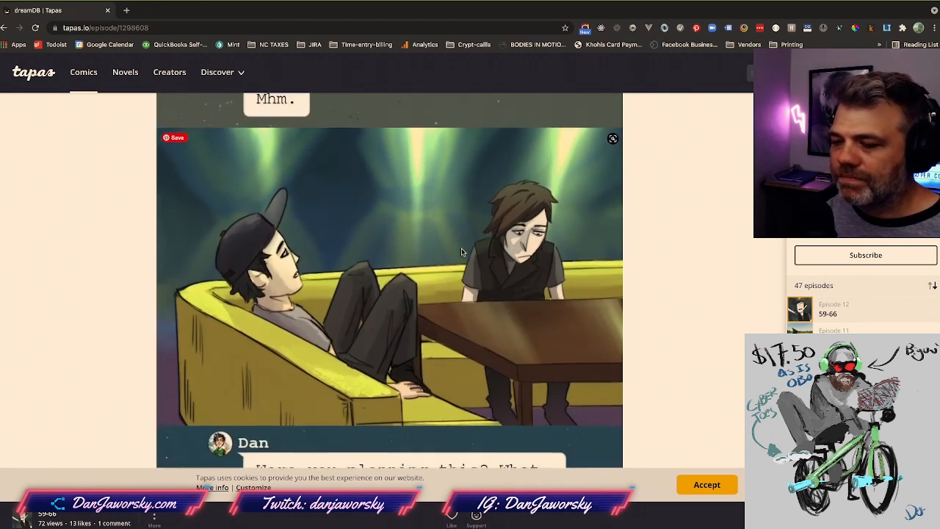
scroll(461, 252, down, 6)
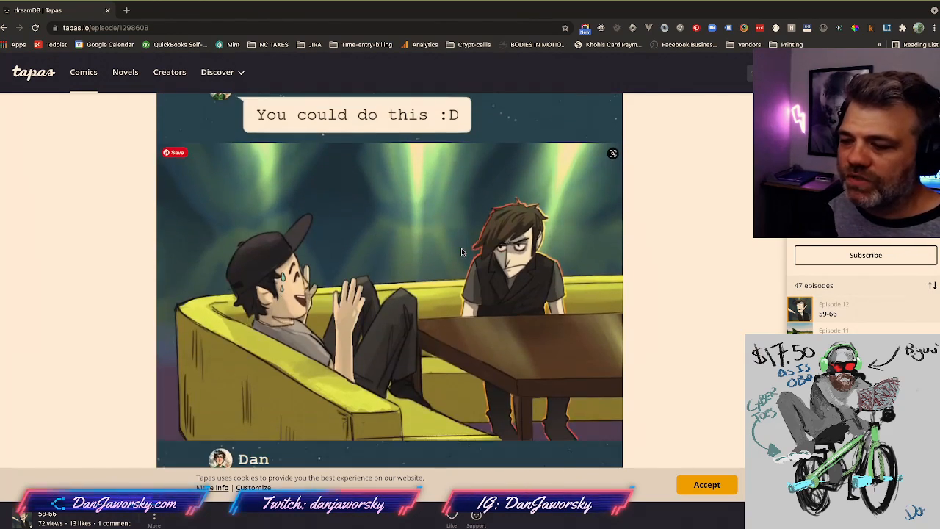
scroll(461, 252, down, 2)
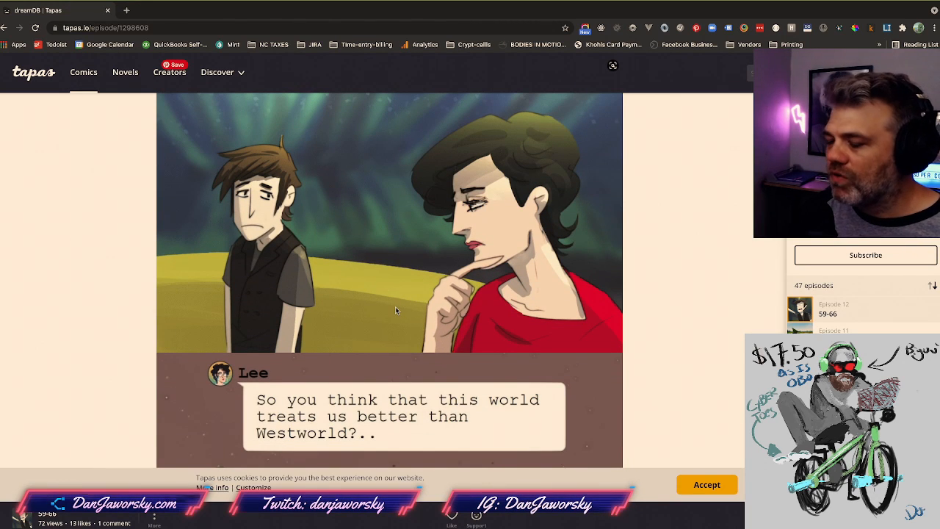
scroll(395, 309, down, 2)
scroll(395, 309, down, 1)
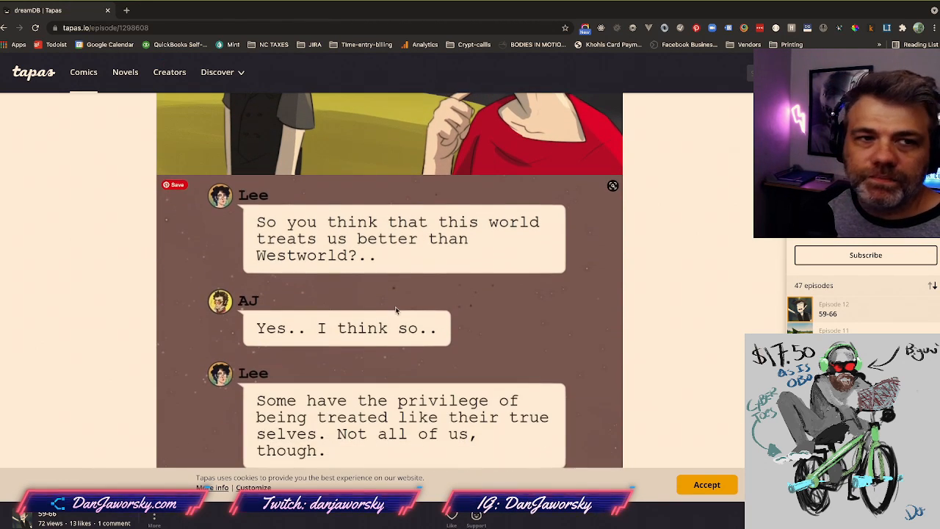
scroll(396, 309, down, 5)
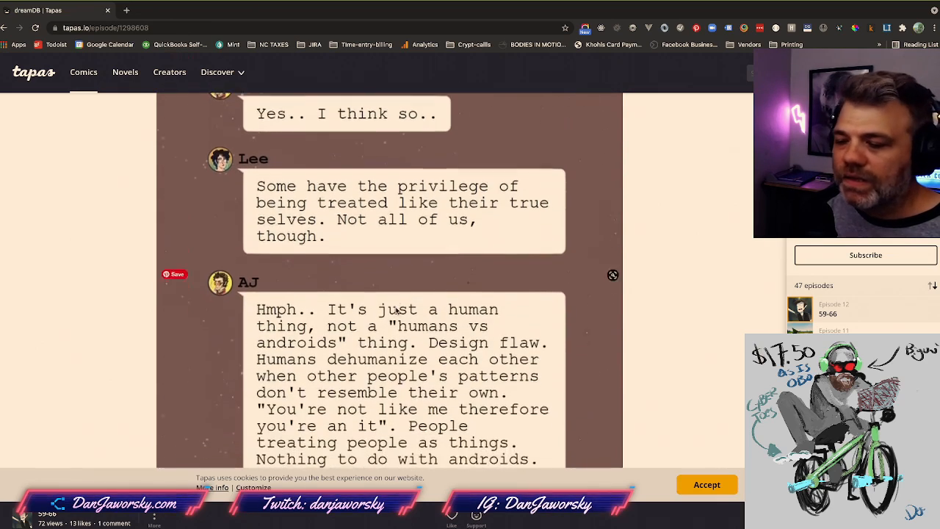
scroll(395, 310, down, 3)
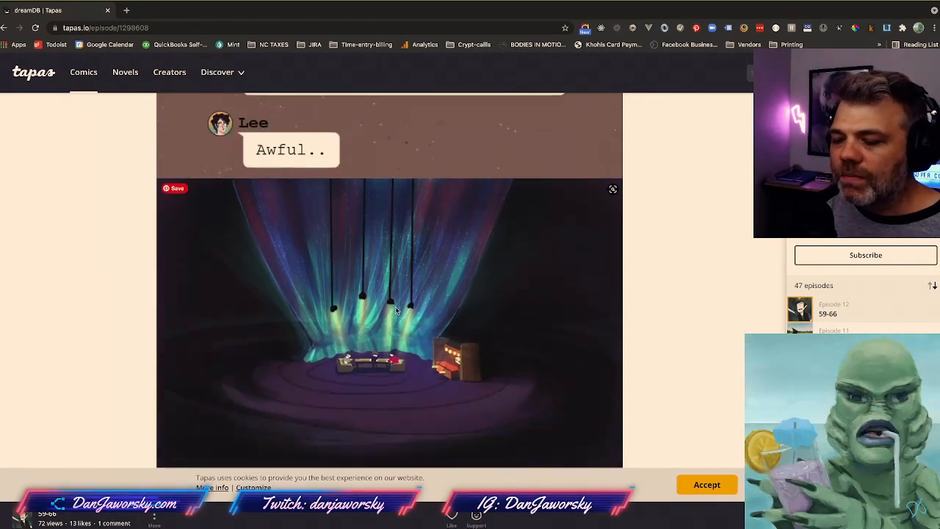
Read the overhead sofa panel and the explanatory note dated 16.01.2019, through to the end of episode 59-66
scroll(395, 309, down, 5)
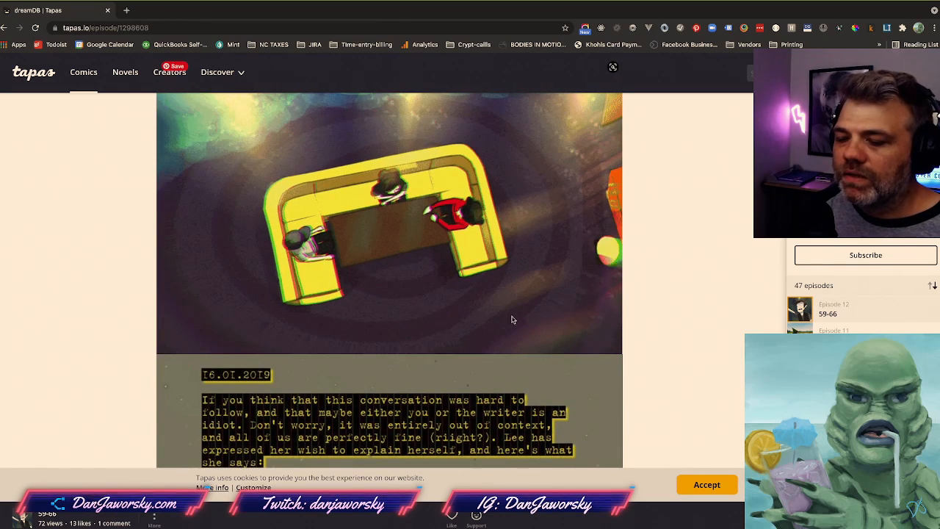
scroll(290, 373, down, 2)
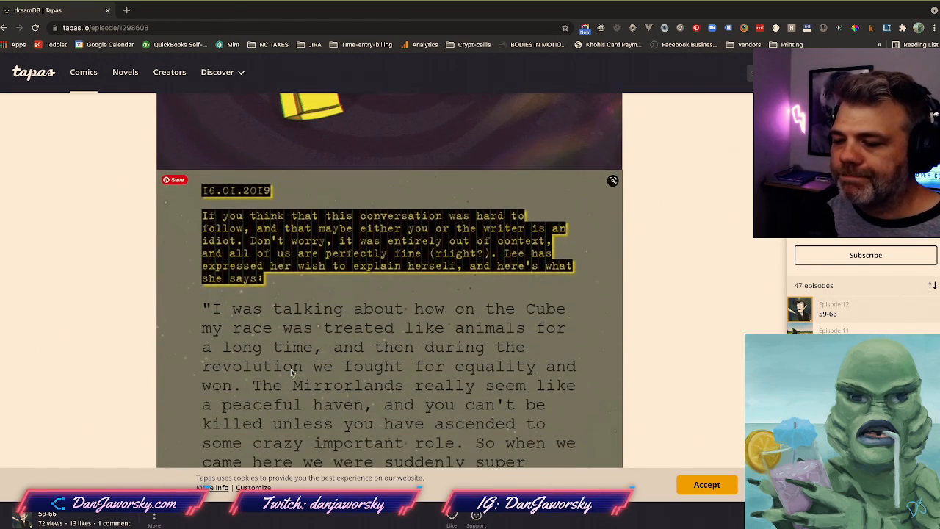
scroll(291, 372, down, 4)
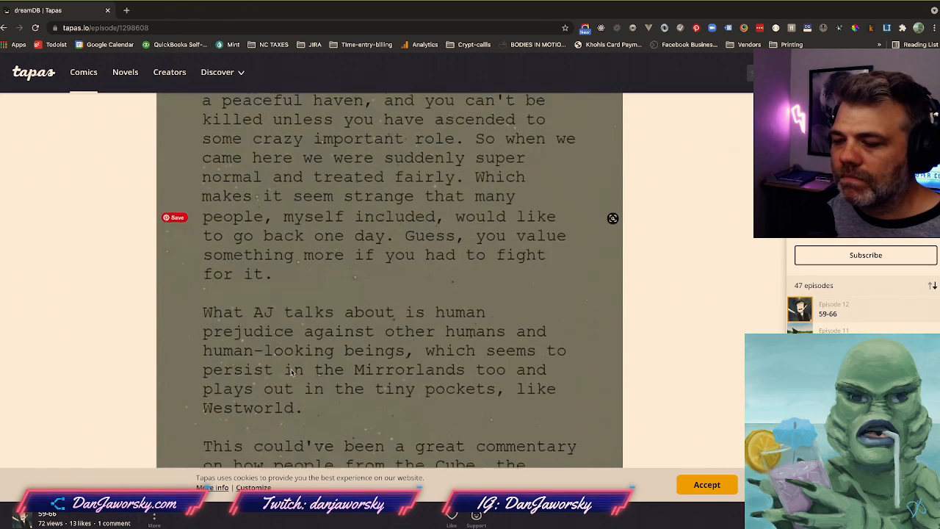
scroll(290, 373, down, 3)
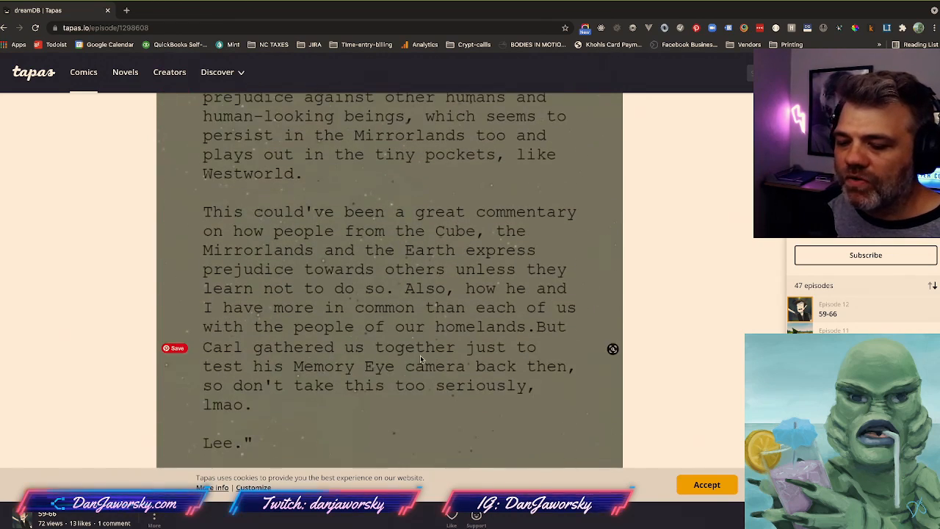
scroll(367, 359, down, 1)
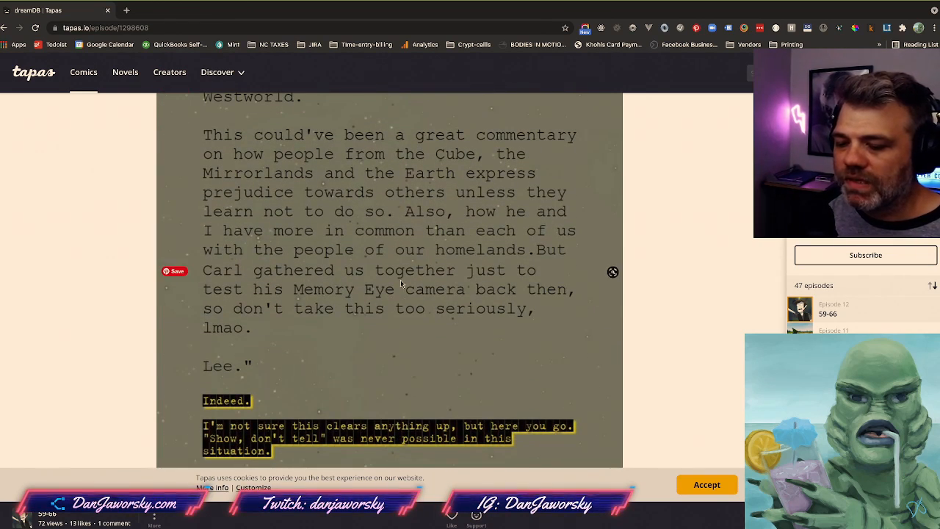
scroll(400, 280, down, 12)
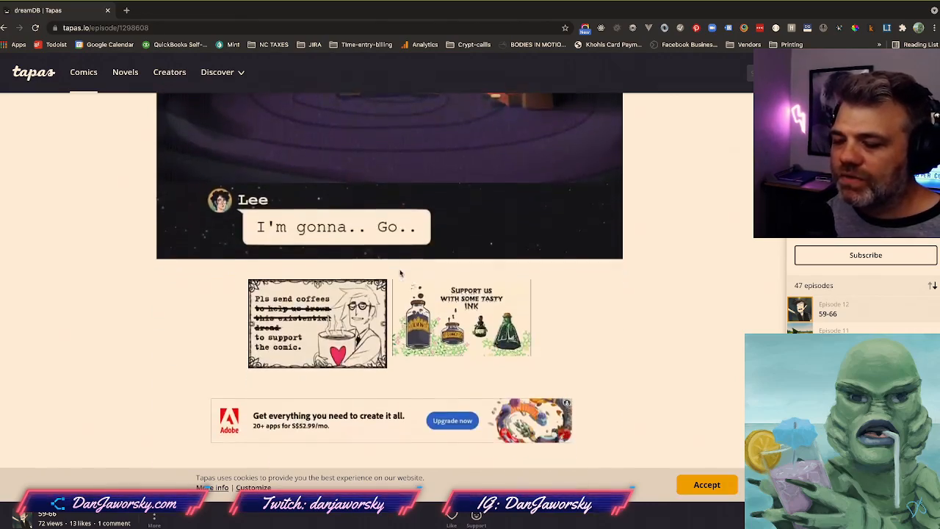
Revisit the painted panels of dreamDB from episode 59-66 back through 53-58 to the December panel in episode 50-52
scroll(400, 274, up, 15)
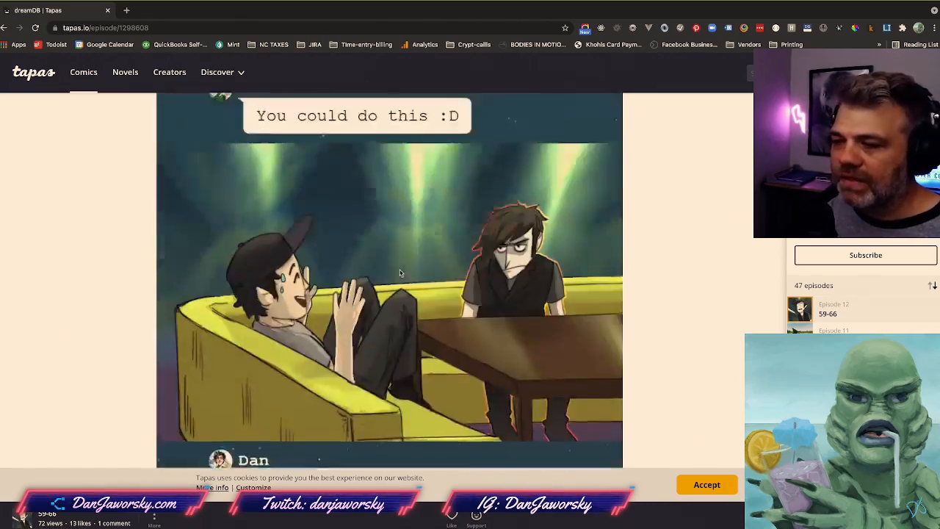
scroll(401, 273, down, 20)
scroll(401, 273, up, 20)
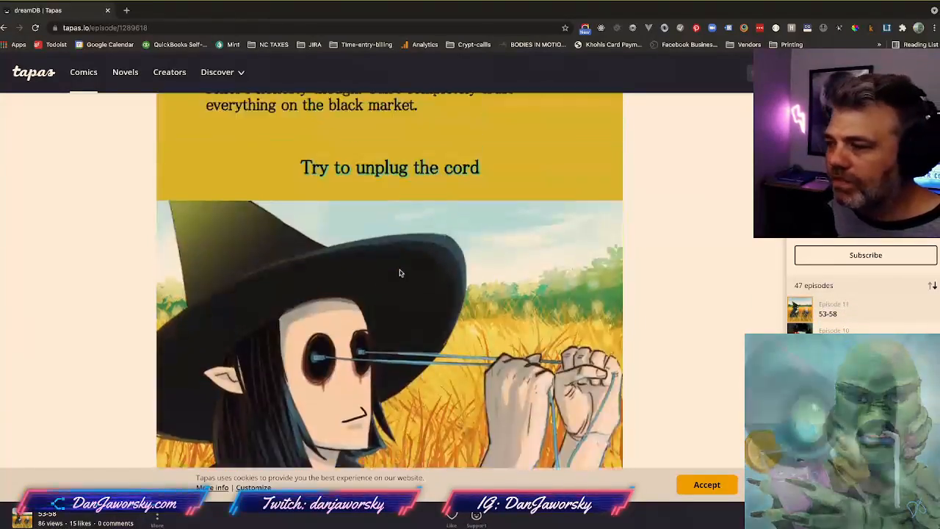
scroll(400, 273, up, 15)
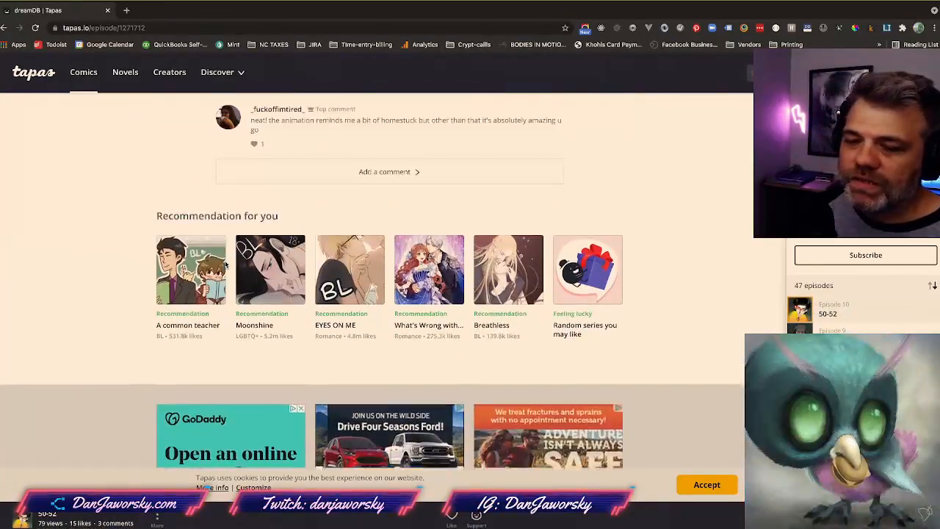
scroll(113, 180, up, 10)
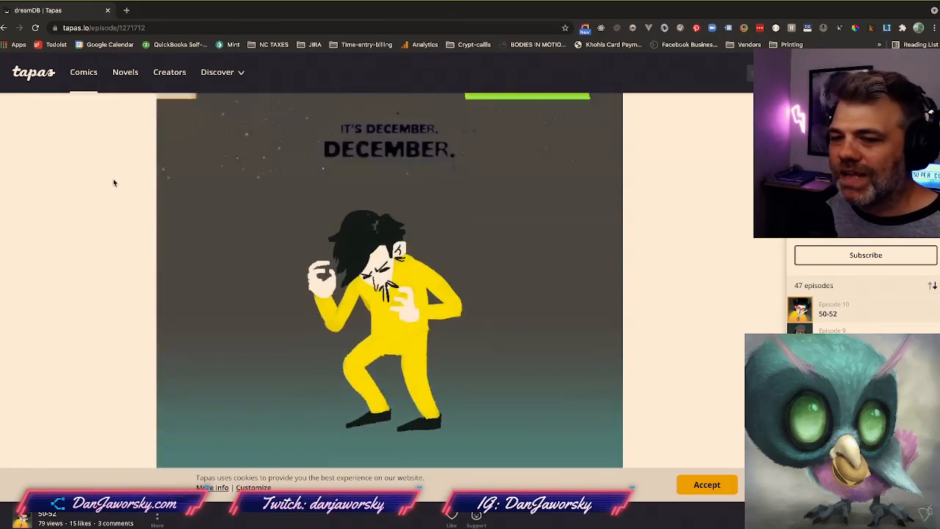
scroll(113, 183, up, 5)
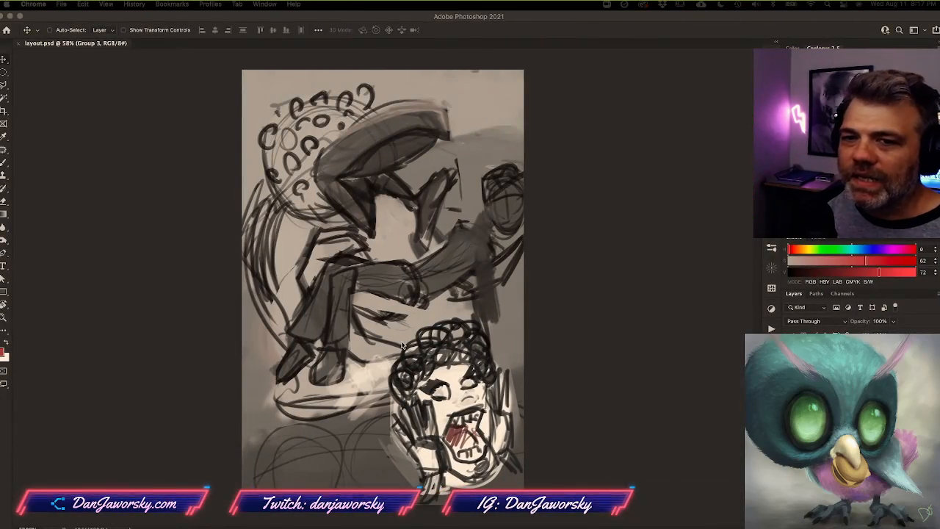
Switch to Photoshop and examine the layout.psd composition of the creature, carried figure and screaming face at several magnifications
alt+scroll(205, 207, up, 2)
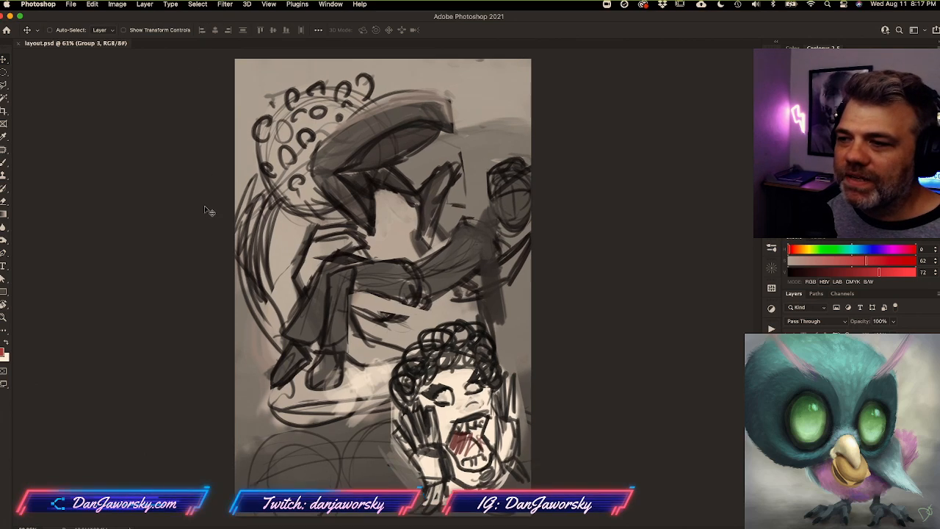
alt+scroll(205, 207, down, 3)
alt+scroll(206, 210, up, 4)
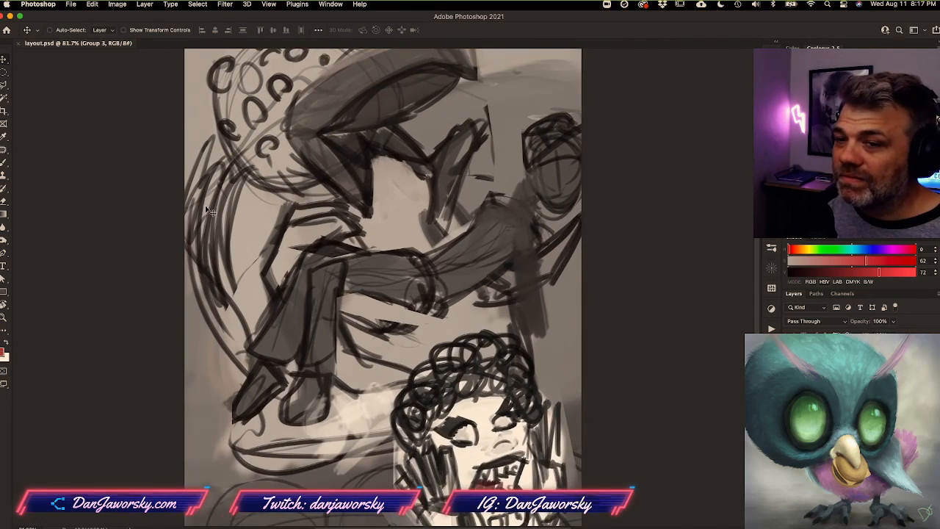
scroll(205, 211, down, 5)
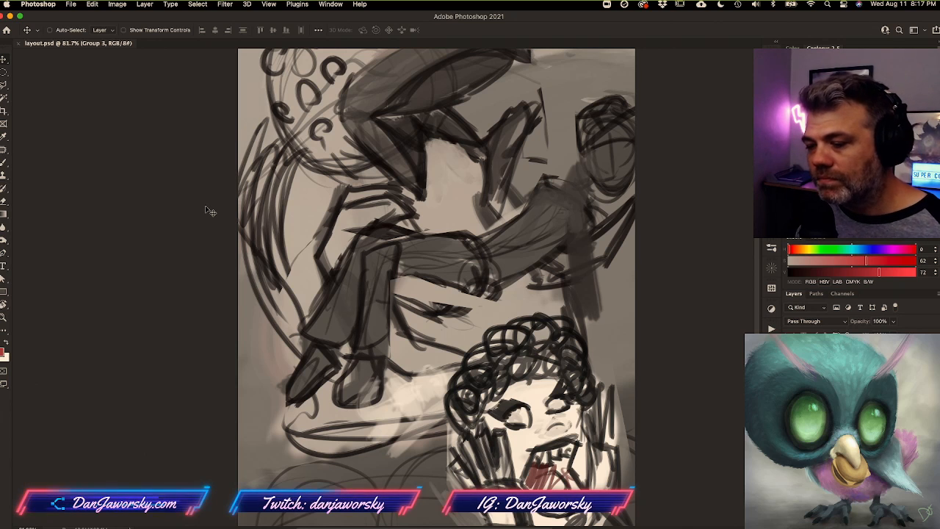
alt+scroll(210, 210, down, 3)
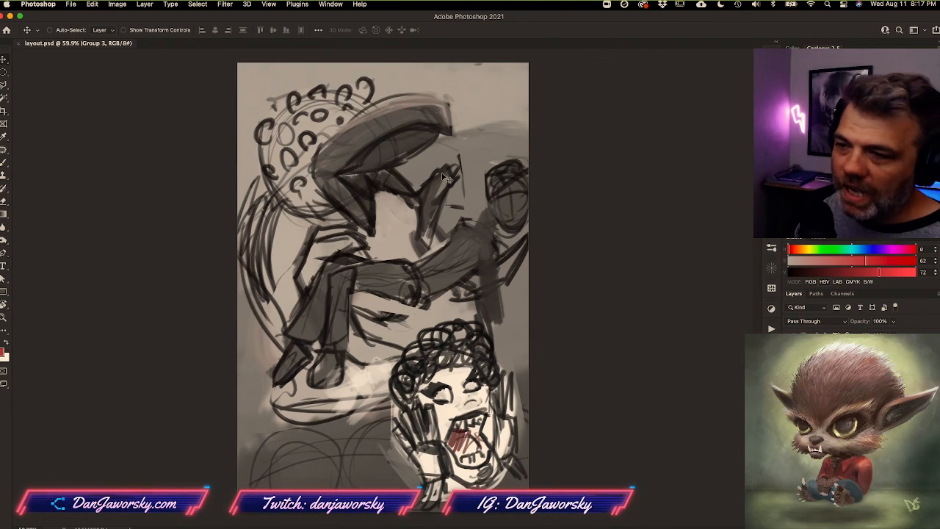
alt+scroll(445, 178, up, 2)
alt+scroll(234, 89, down, 1)
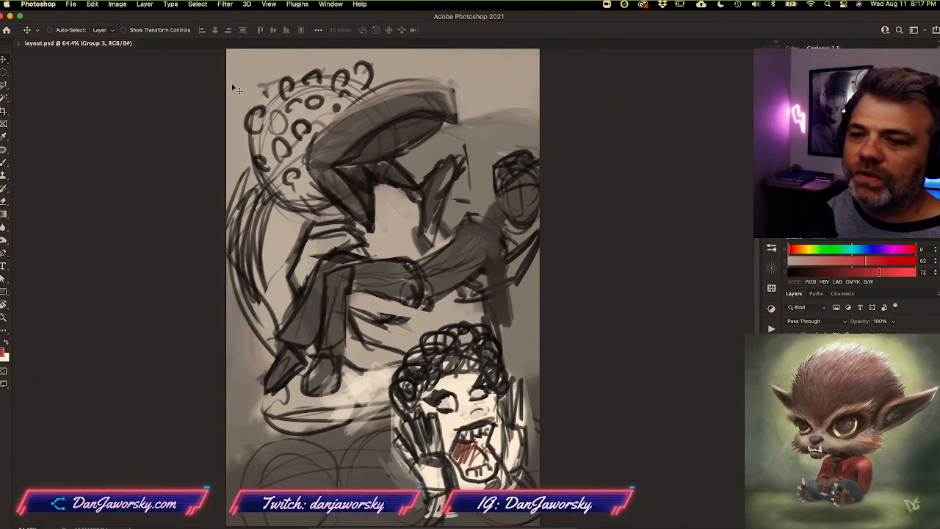
alt+scroll(371, 147, up, 2)
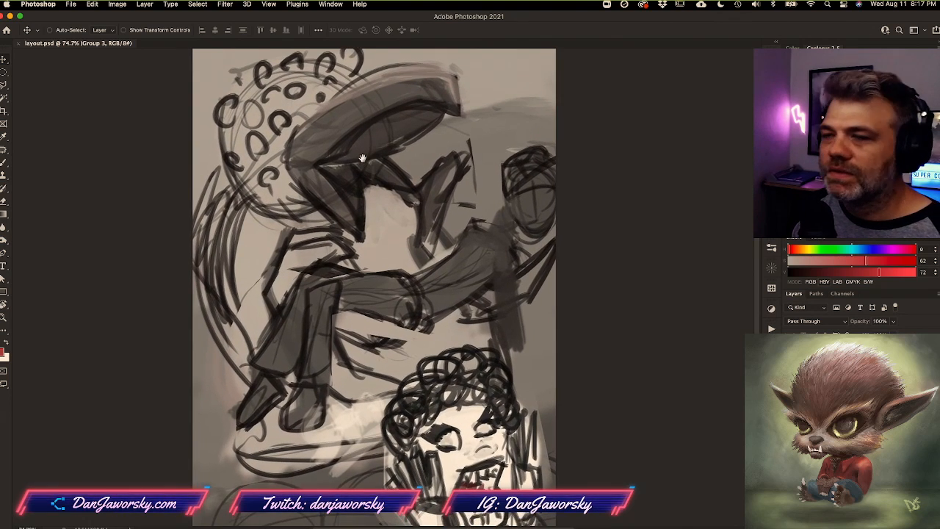
drag(370, 150, 369, 149)
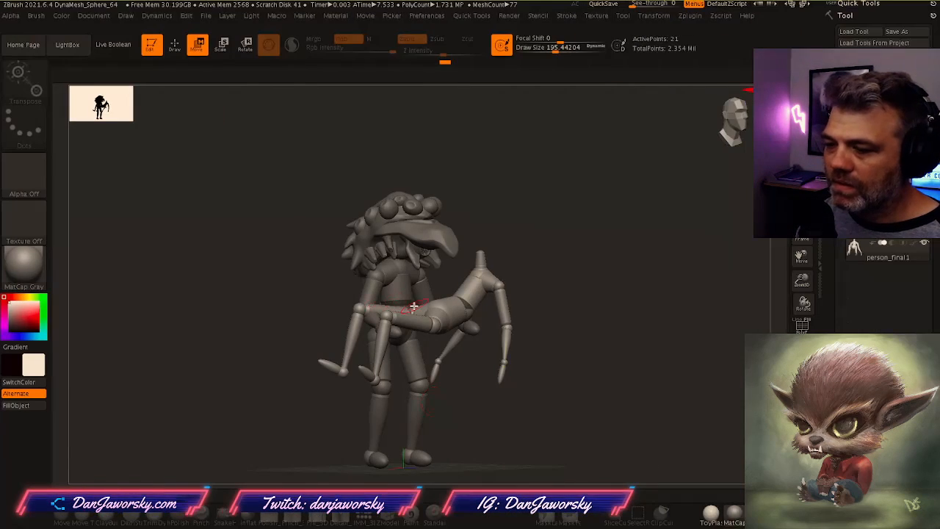
Switch to ZBrush and examine the beaked creature model carrying the mannequin from the side, close up and from the front
drag(527, 321, 646, 356)
drag(641, 302, 564, 275)
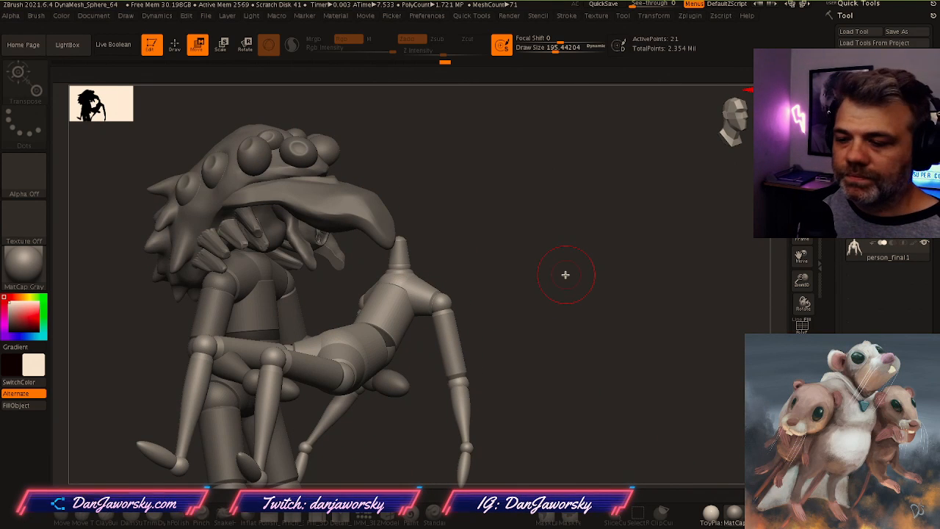
mouse_move(413, 355)
mouse_down()
mouse_move(431, 419)
mouse_move(518, 386)
mouse_move(514, 396)
mouse_move(552, 392)
mouse_move(521, 401)
mouse_up()
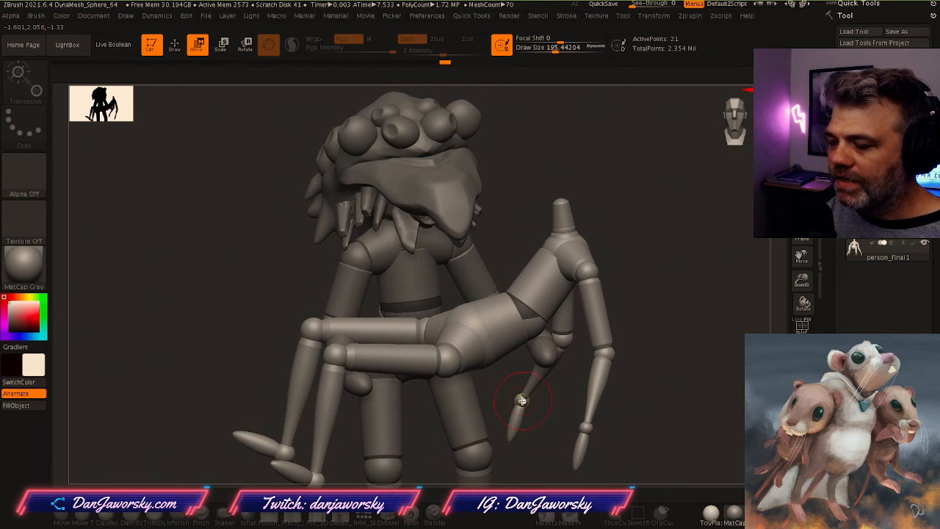
drag(564, 255, 563, 337)
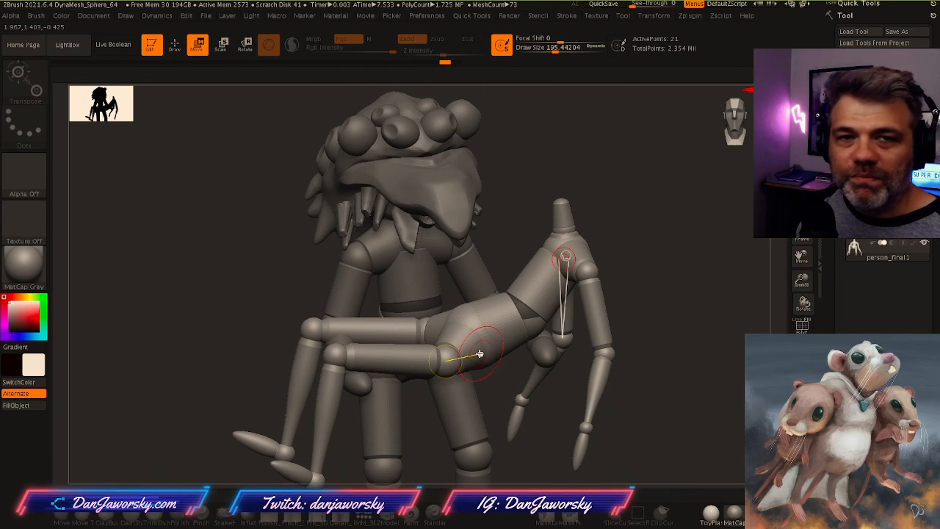
mouse_move(553, 395)
shift+mouse_down()
mouse_move(530, 386)
mouse_move(566, 392)
mouse_move(552, 394)
mouse_move(566, 377)
mouse_move(506, 356)
mouse_move(551, 352)
mouse_move(563, 355)
mouse_move(543, 360)
mouse_move(568, 363)
mouse_move(532, 363)
shift+mouse_up()
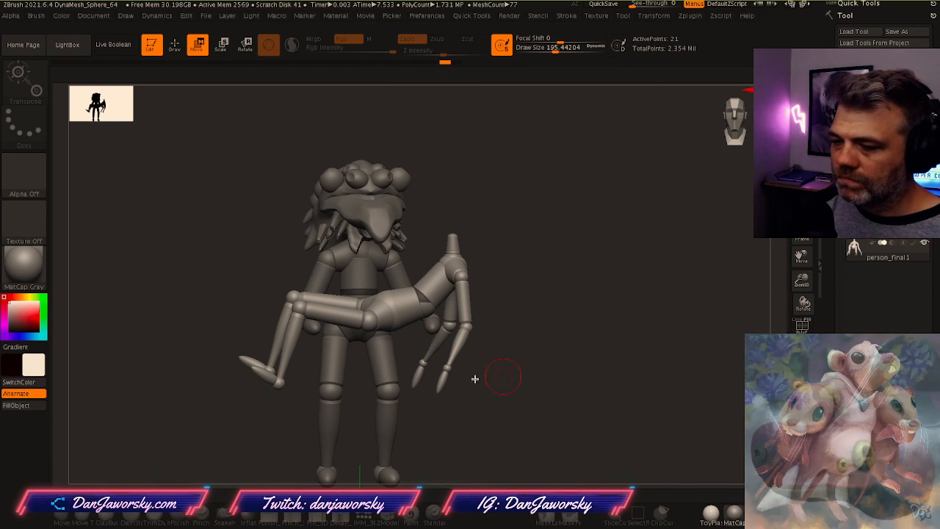
Isolate the person_final2 body that forms the standing creature, hiding the person_final1 figure, and view the body from the front
alt+click(421, 336)
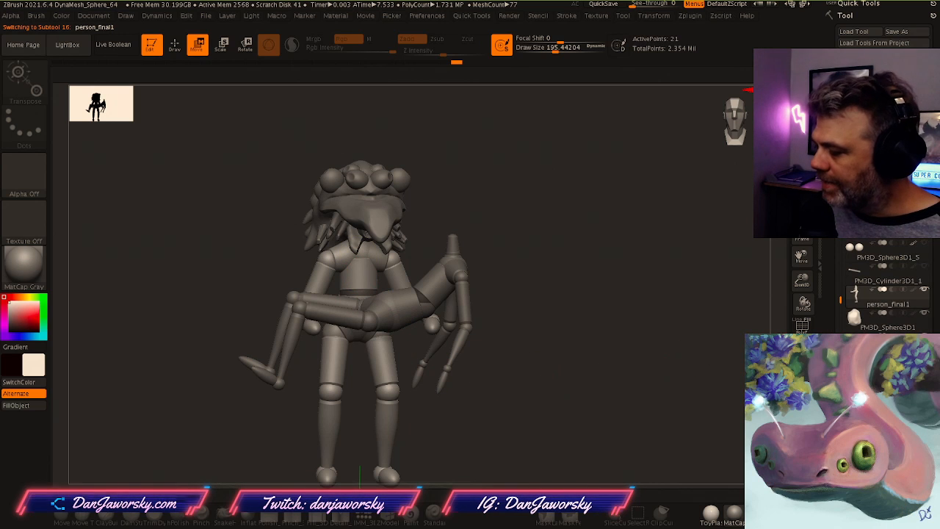
click(802, 372)
ctrl+right_drag(520, 389, 574, 356)
key(alt+Down)
click(802, 373)
click(802, 373)
click(925, 291)
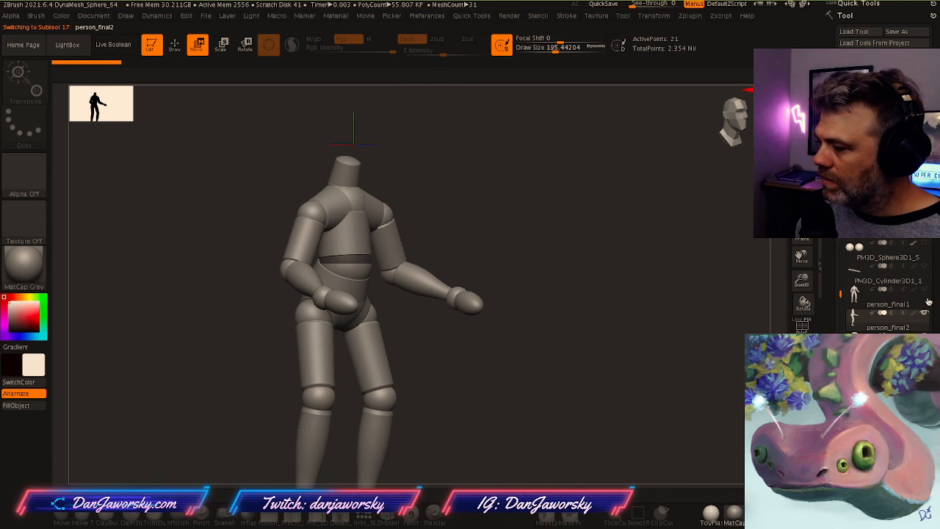
mouse_move(556, 391)
ctrl+right_down()
mouse_move(526, 392)
mouse_move(552, 389)
ctrl+right_up()
alt+right_drag(552, 389, 568, 370)
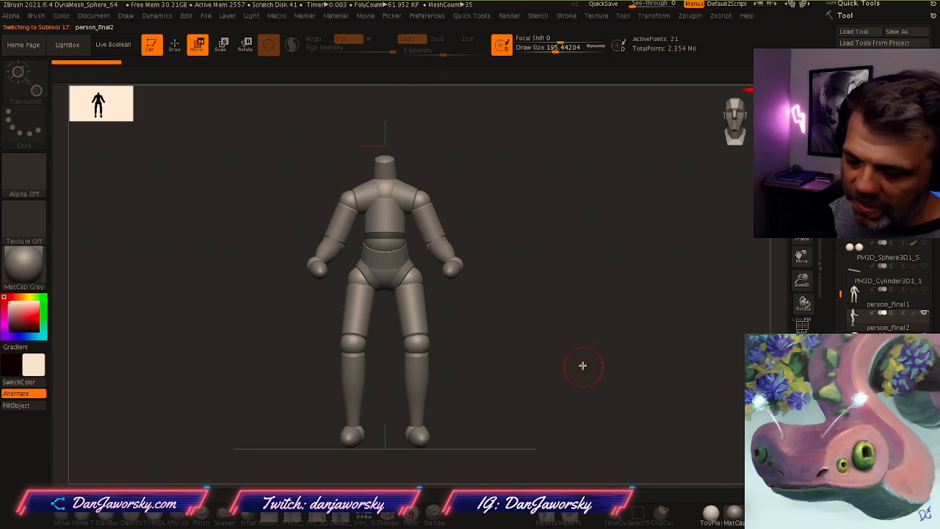
Inflate the isolated person_final2 mannequin with the Inflate deformation to thicken its torso, arms and legs, and adjust its proportions
key(space)
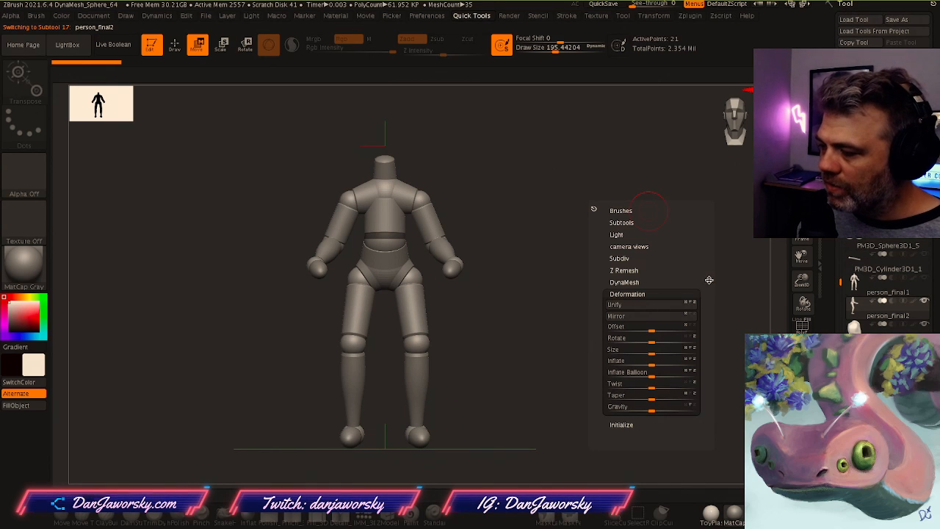
drag(708, 278, 707, 258)
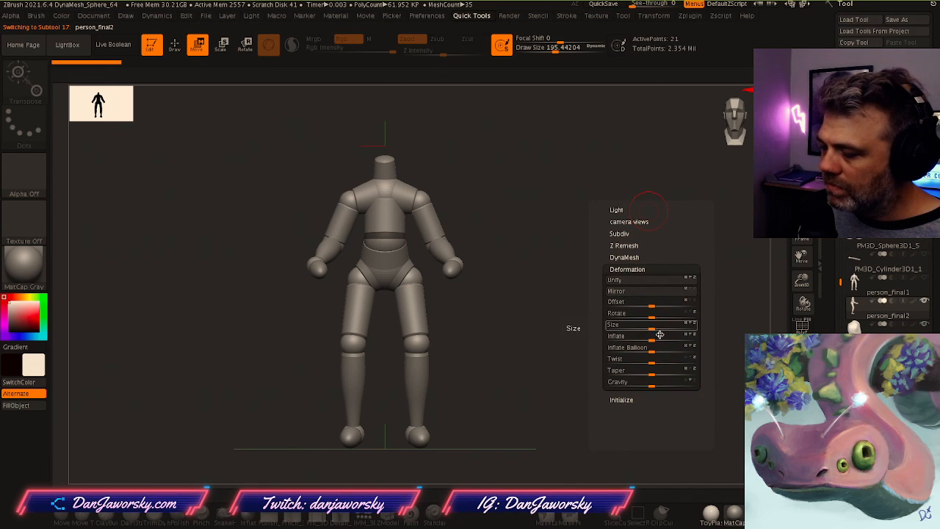
drag(651, 336, 599, 292)
drag(456, 252, 466, 254)
drag(523, 270, 524, 309)
drag(446, 231, 439, 296)
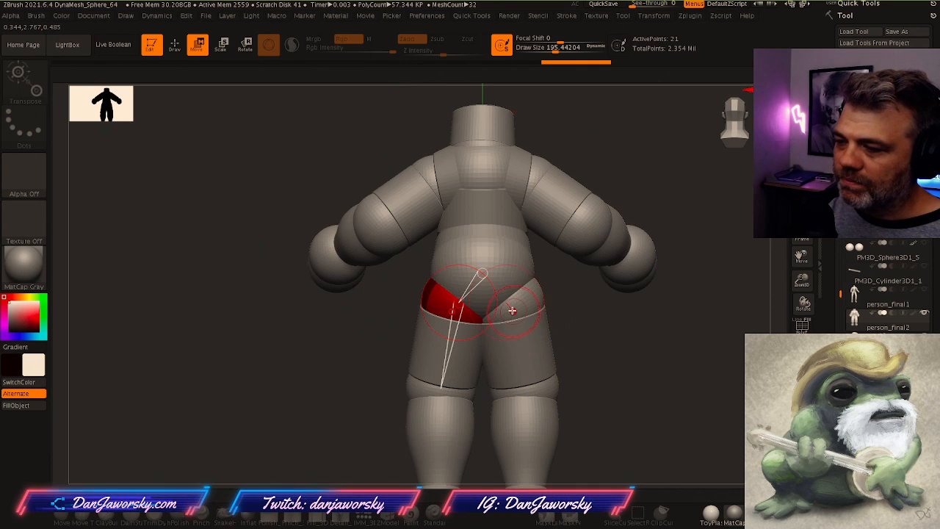
ctrl+right_drag(512, 311, 495, 318)
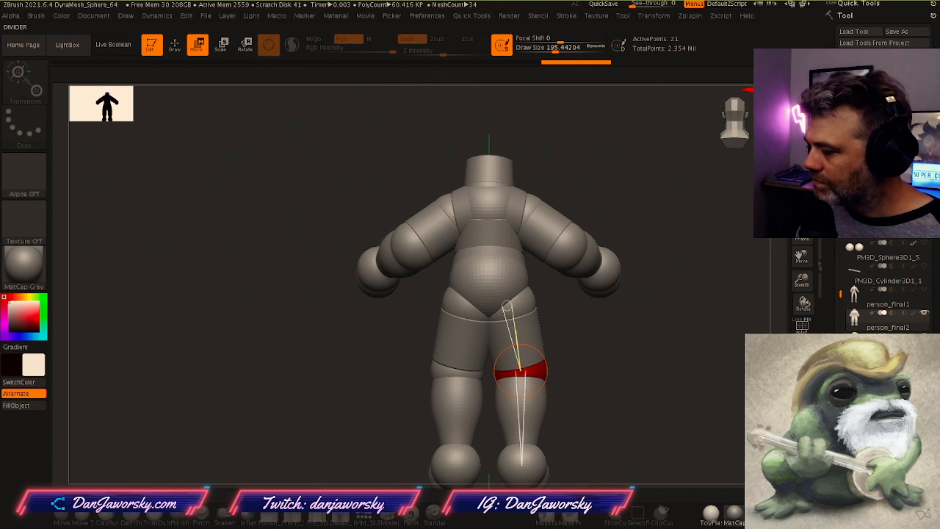
Show the whole model again and pose the thickened body's arms forward and closer in around the carried figure
key(alt+s)
drag(671, 384, 652, 362)
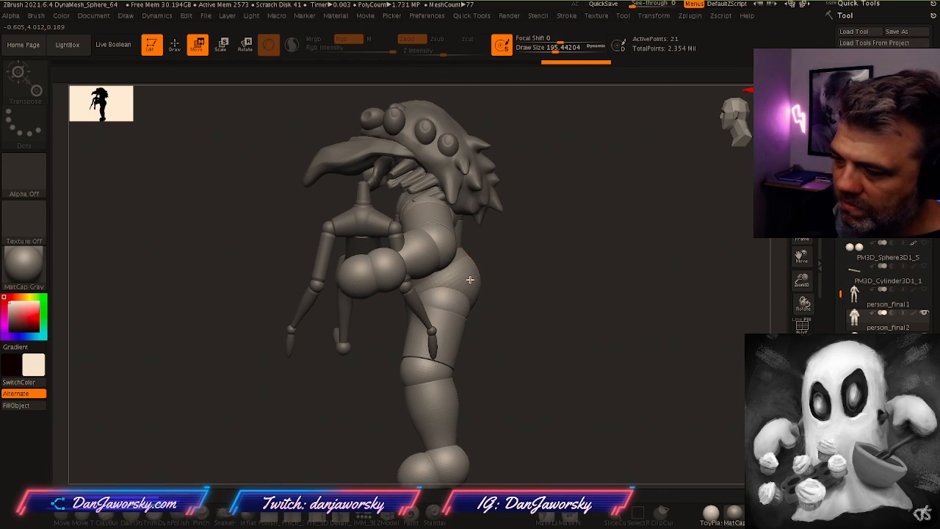
right_drag(464, 290, 536, 283)
right_drag(427, 303, 541, 292)
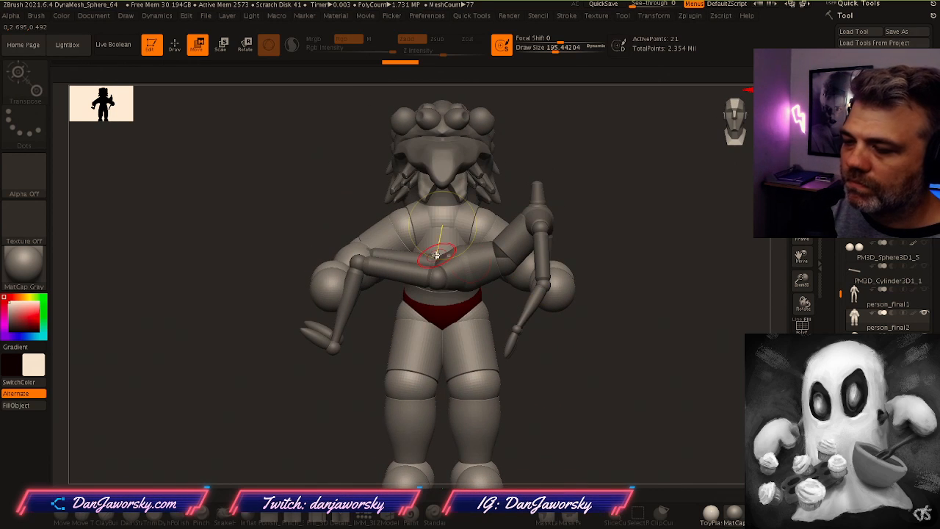
right_drag(390, 254, 392, 258)
right_drag(390, 296, 465, 242)
mouse_move(394, 313)
right_down()
mouse_move(524, 378)
mouse_move(487, 375)
mouse_move(511, 373)
mouse_move(500, 354)
mouse_move(458, 365)
mouse_move(436, 300)
mouse_move(451, 273)
mouse_move(450, 281)
right_up()
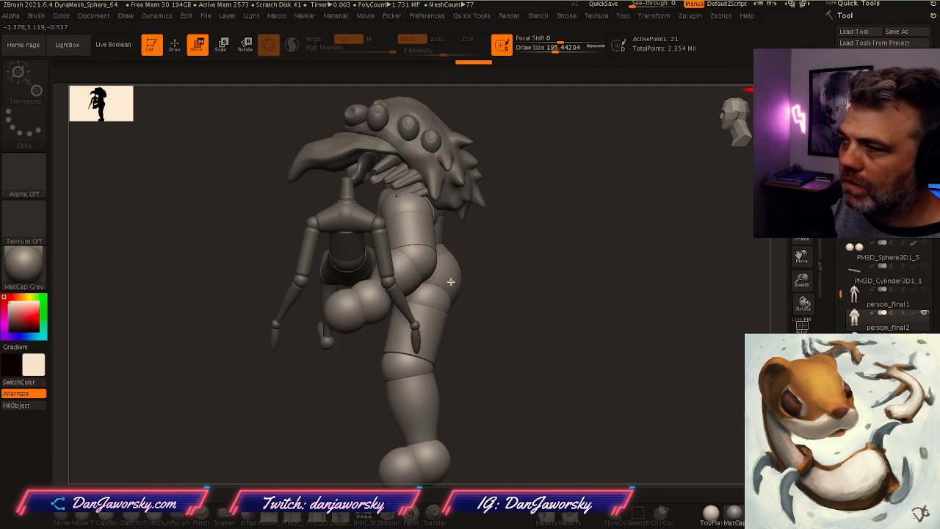
drag(402, 278, 389, 263)
mouse_move(389, 263)
right_down()
mouse_move(461, 242)
mouse_move(470, 271)
mouse_move(514, 274)
mouse_move(432, 276)
mouse_move(436, 306)
right_up()
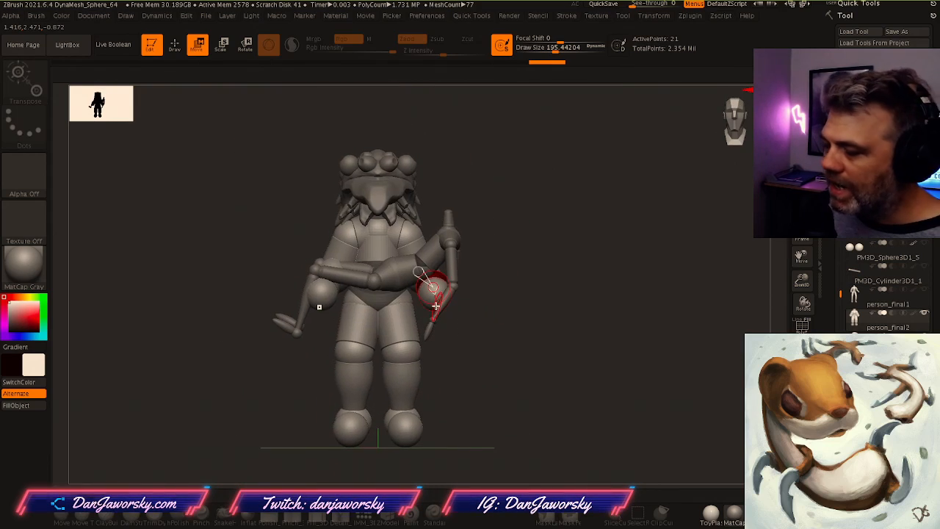
Switch to Photoshop and hide the screaming face and the carried figure in layout.psd, leaving the creature sketch
key(ctrl+Left)
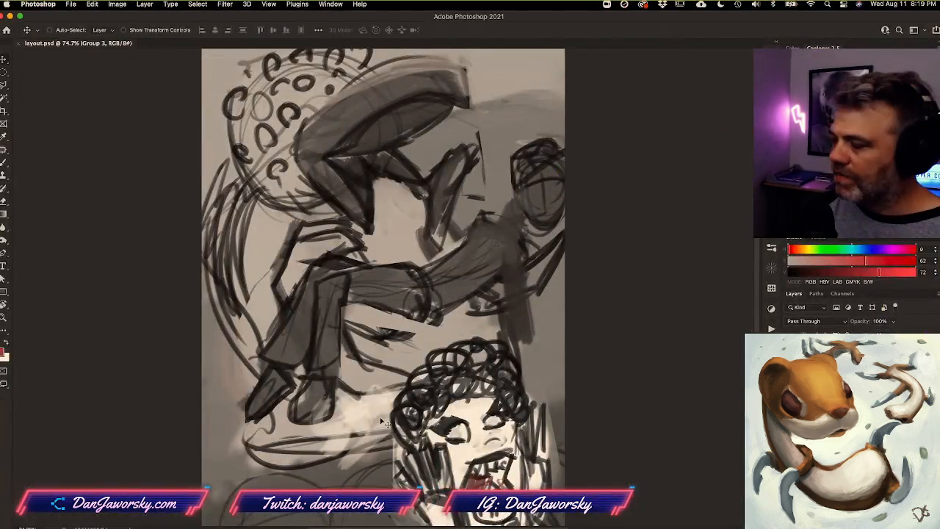
key(super+comma)
key(super+comma)
key(super+comma)
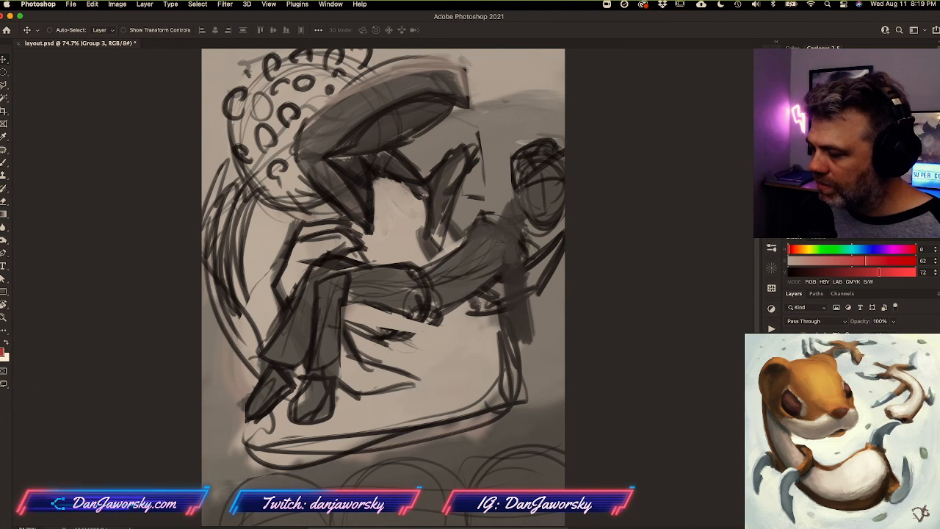
key(super+comma)
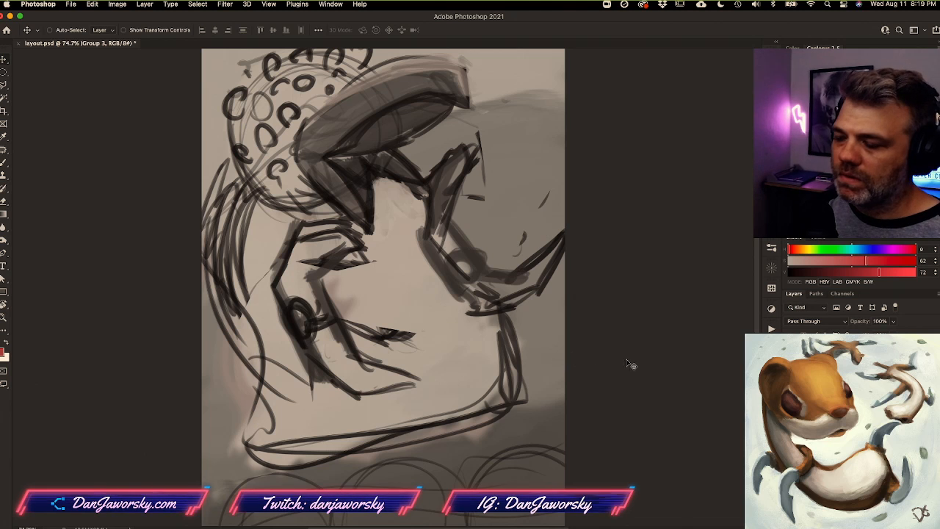
mouse_move(615, 358)
mouse_down()
mouse_move(624, 361)
mouse_move(599, 388)
mouse_up()
key(super+z)
Brush dark round joints onto the creature sketch, one behind the left arm and one inside the bend of the right arm
key(z)
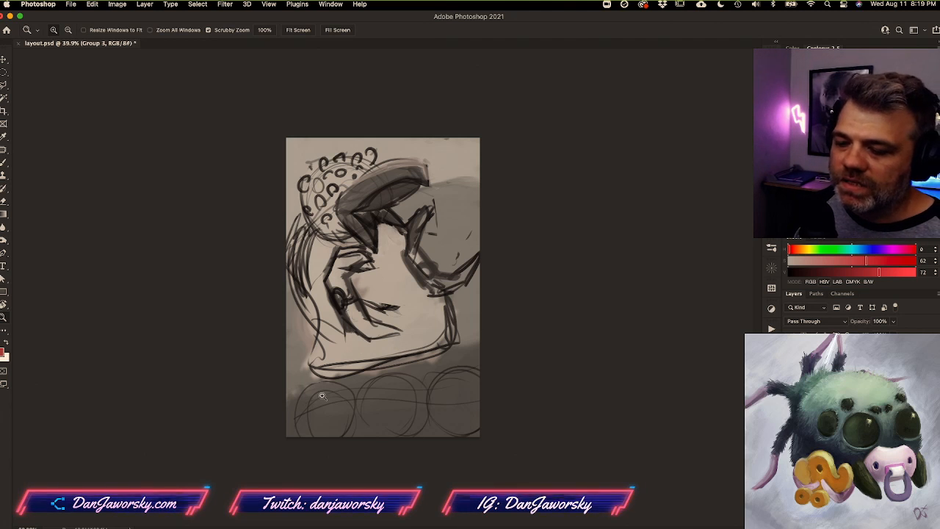
key(b)
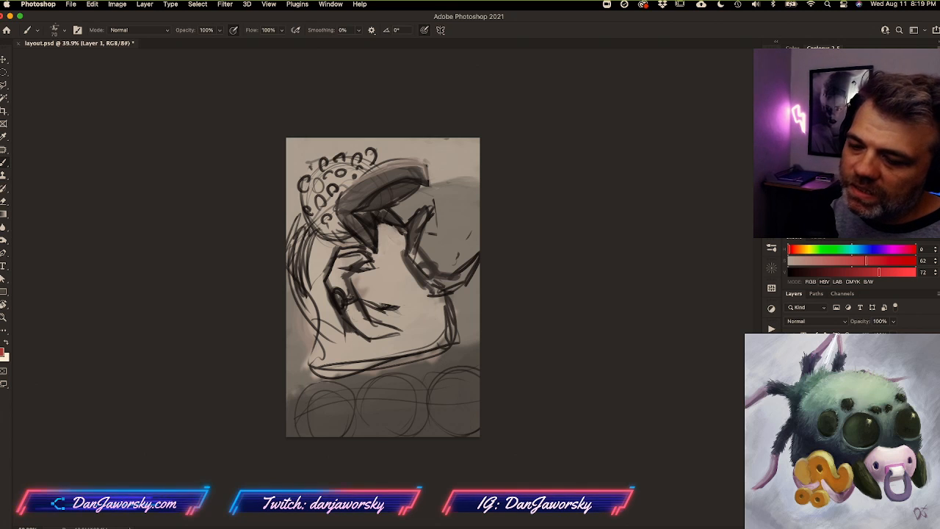
alt+click(335, 295)
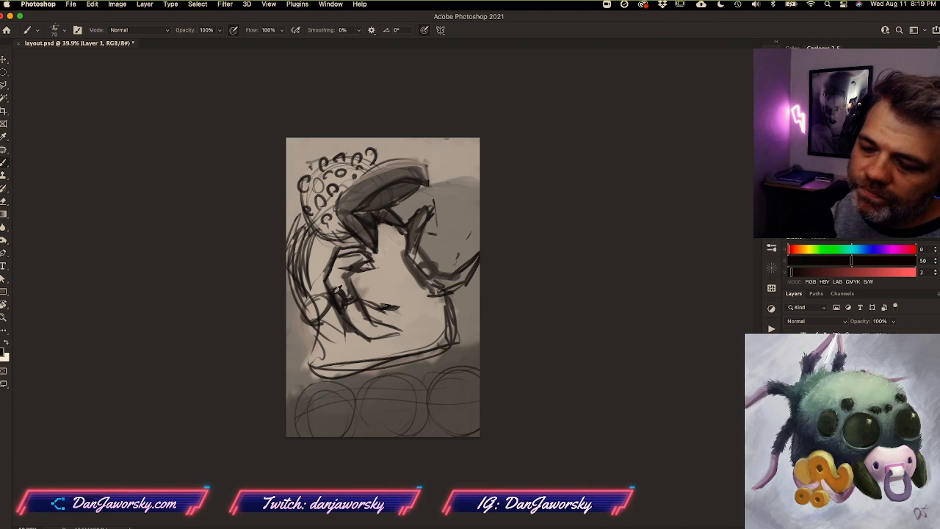
drag(307, 305, 338, 310)
drag(428, 262, 441, 254)
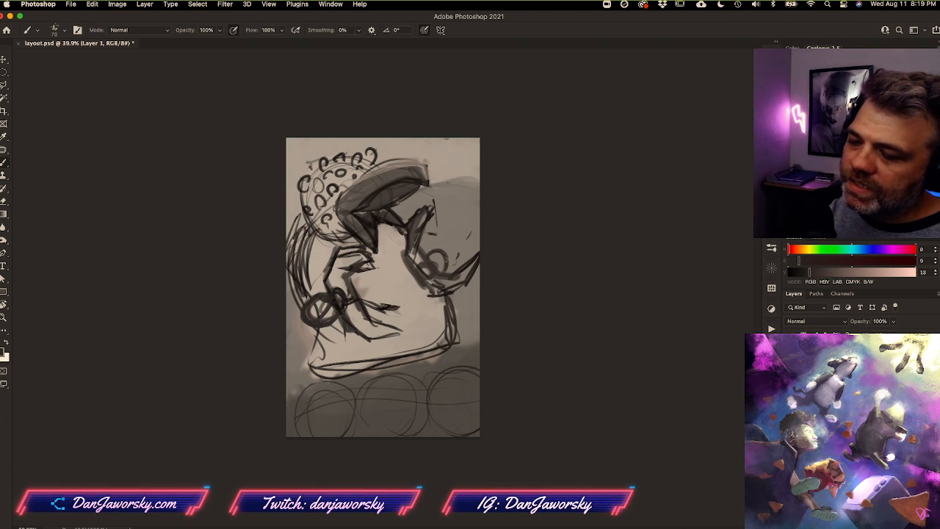
Paint a pale lit edge along the upper segment of the right claw and darken its inner side
alt+click(417, 222)
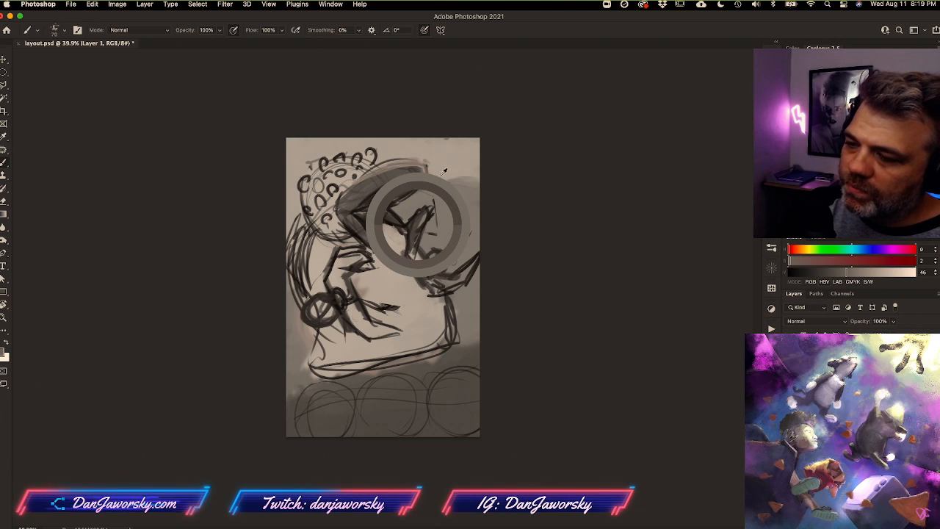
alt+drag(440, 175, 448, 167)
alt+click(336, 181)
mouse_move(411, 221)
mouse_down()
mouse_move(408, 248)
mouse_move(433, 203)
mouse_up()
click(823, 99)
drag(407, 254, 431, 204)
alt+click(424, 222)
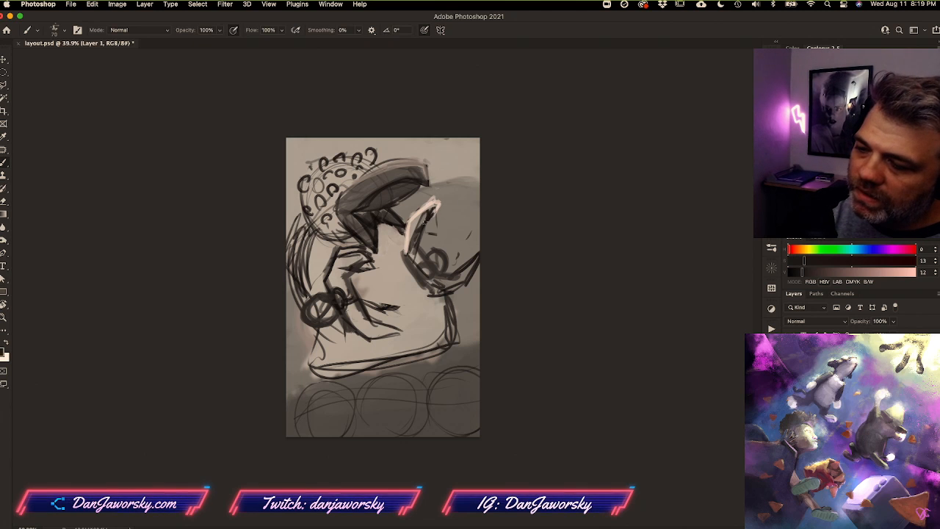
mouse_move(434, 208)
mouse_down()
mouse_move(415, 250)
mouse_move(409, 218)
mouse_up()
Block in the lower segment of the right claw with solid dark grey from the elbow to the canvas edge
alt+click(416, 234)
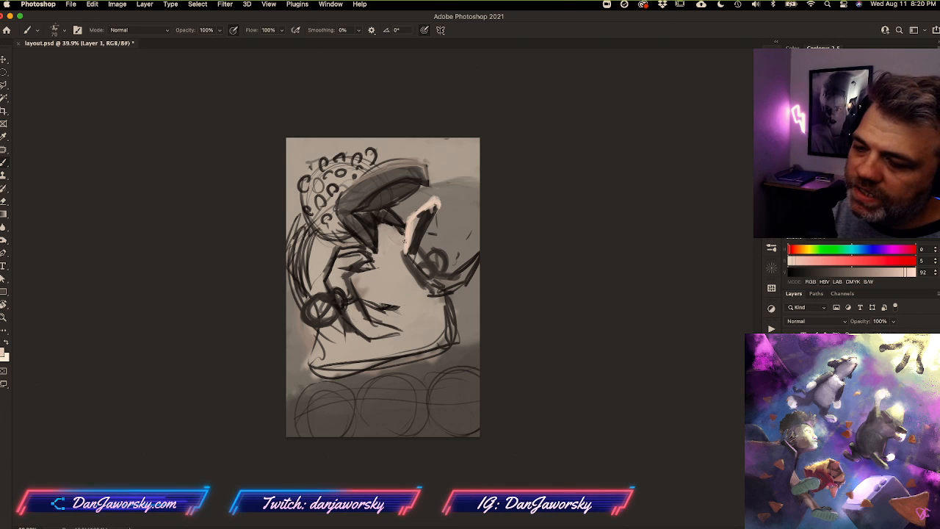
drag(407, 260, 430, 297)
alt+click(420, 266)
mouse_move(408, 257)
mouse_down()
mouse_move(427, 293)
mouse_move(415, 249)
mouse_move(455, 282)
mouse_move(463, 276)
mouse_move(440, 287)
mouse_move(421, 278)
mouse_move(453, 285)
mouse_up()
alt+click(419, 228)
alt+click(426, 281)
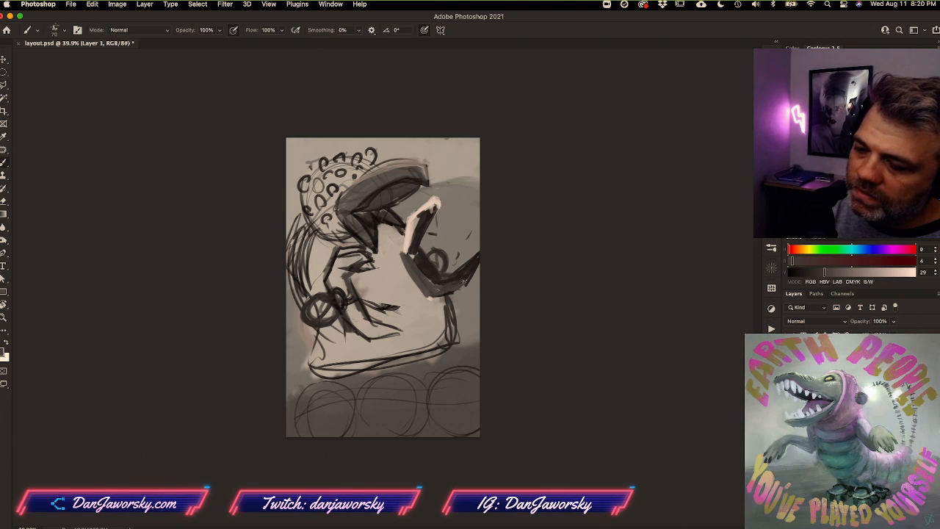
Refine the boundary between the pale edge and the dark interior on the right claw's upper segment with sampled tones
alt+click(410, 225)
alt+click(418, 235)
mouse_move(426, 214)
mouse_down()
mouse_move(416, 231)
mouse_move(433, 208)
mouse_up()
alt+click(416, 243)
drag(416, 244, 411, 253)
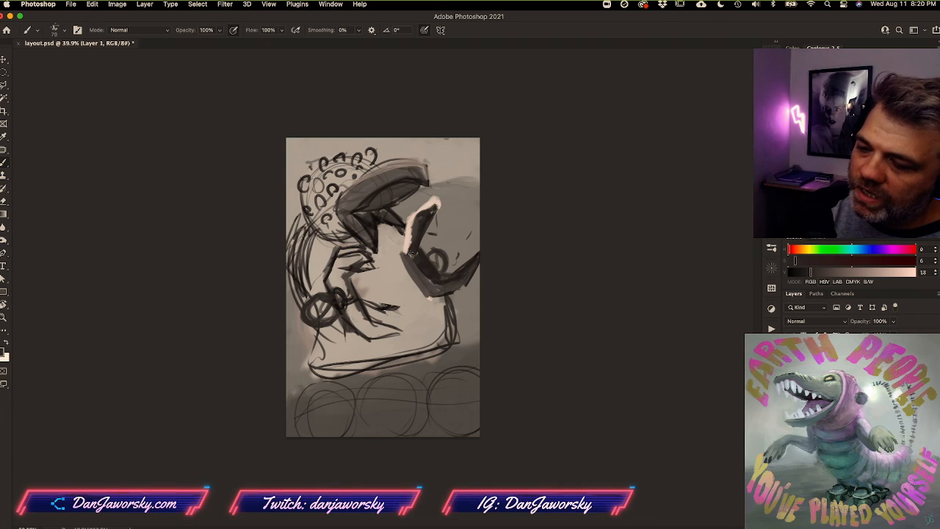
alt+click(407, 237)
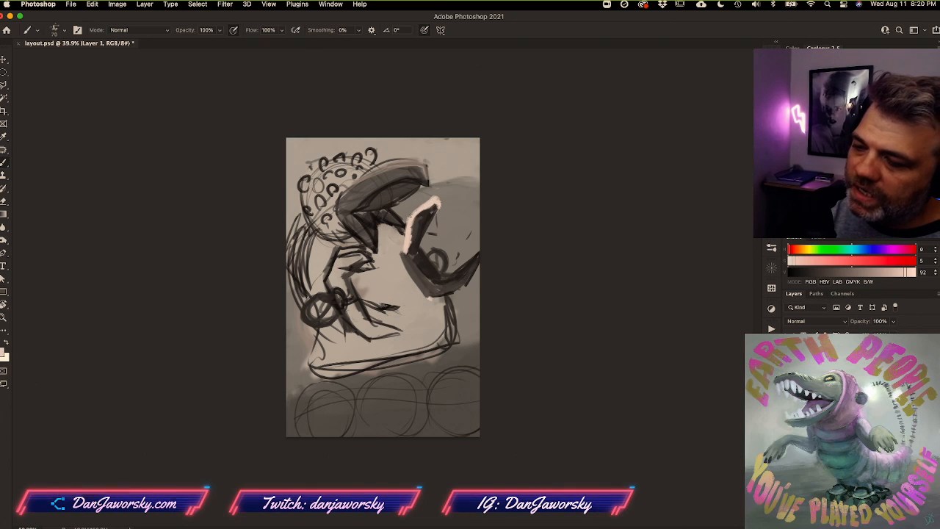
alt+click(434, 209)
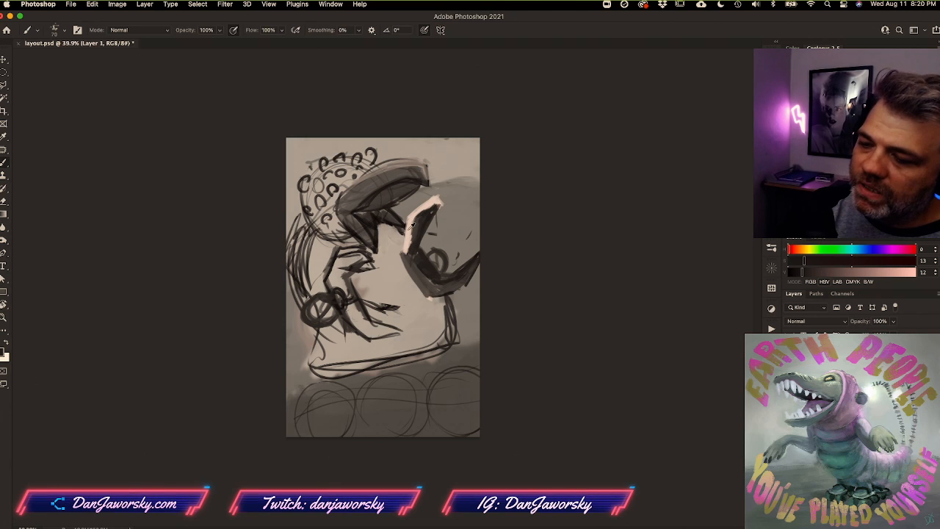
alt+click(415, 220)
Add a lighter rim along the right claw's lower segment, using tones sampled from the painting
mouse_move(437, 213)
mouse_down()
mouse_move(419, 249)
mouse_move(409, 249)
mouse_move(431, 288)
mouse_move(478, 254)
mouse_up()
alt+click(420, 239)
alt+click(408, 243)
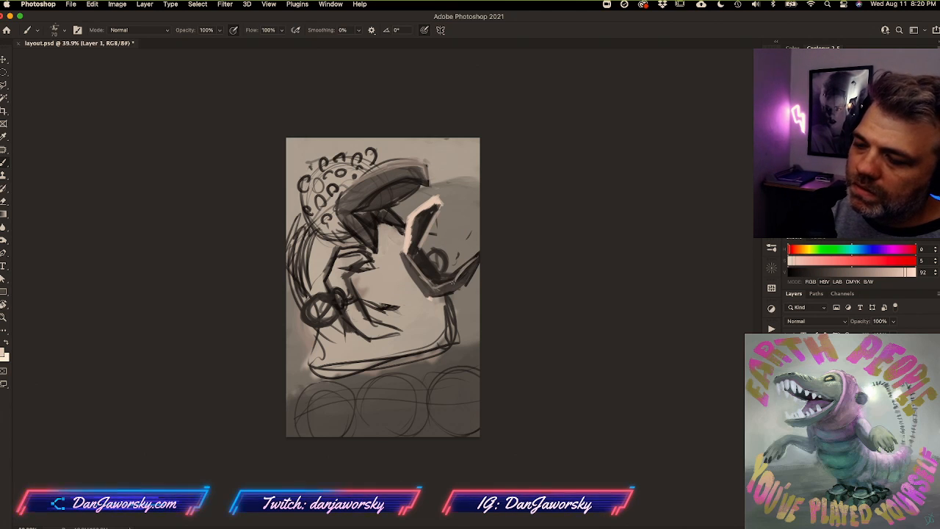
alt+click(431, 228)
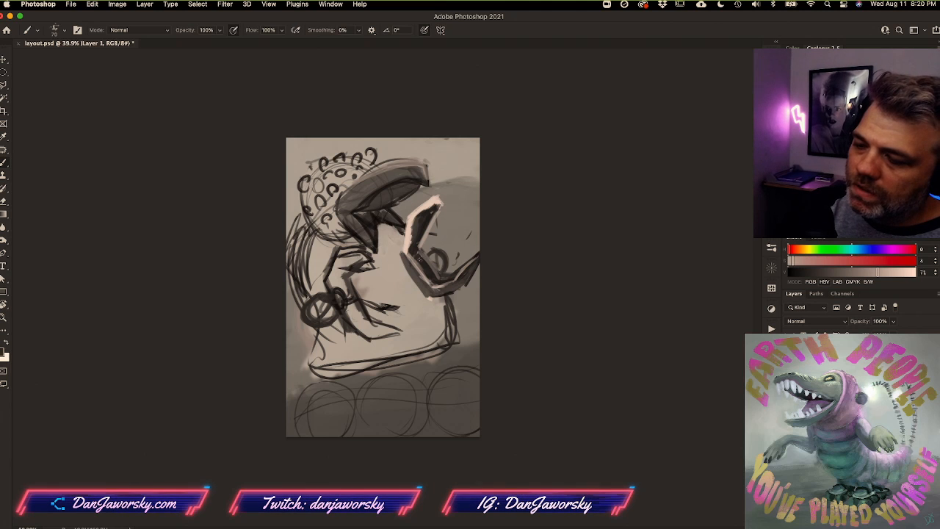
alt+click(418, 256)
alt+click(411, 244)
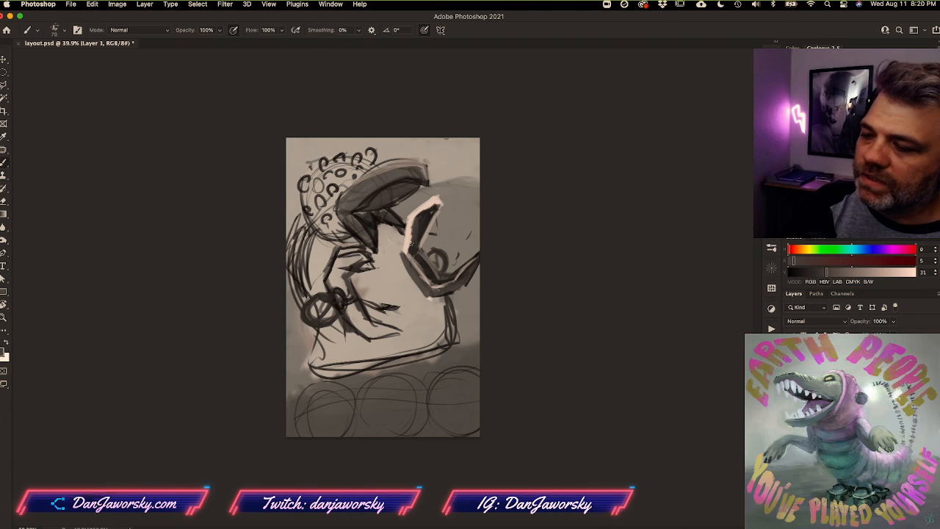
Paint pale highlights across the top of the left arm's upper claw, down to its tip
alt+click(408, 224)
mouse_move(332, 285)
mouse_down()
mouse_move(347, 252)
mouse_move(340, 268)
mouse_move(366, 249)
mouse_move(380, 273)
mouse_move(331, 257)
mouse_up()
alt+click(420, 207)
mouse_move(336, 255)
mouse_down()
mouse_move(327, 280)
mouse_move(365, 261)
mouse_move(361, 254)
mouse_move(339, 266)
mouse_up()
alt+click(356, 275)
alt+click(330, 261)
alt+click(361, 254)
drag(345, 254, 332, 257)
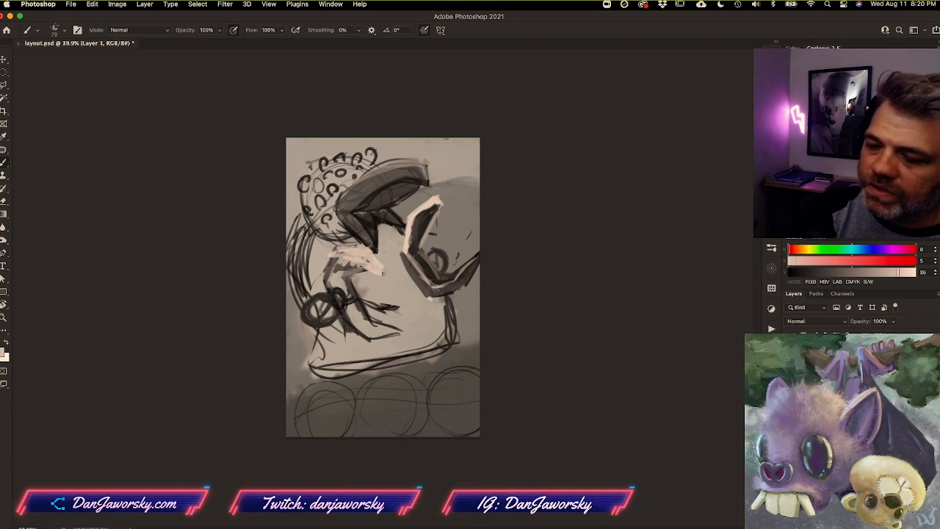
Fill the left arm and the underside of its upper claw with dark grey shading
alt+click(337, 294)
mouse_move(339, 291)
mouse_down()
mouse_move(343, 322)
mouse_move(339, 291)
mouse_move(346, 294)
mouse_up()
alt+click(326, 276)
alt+click(343, 290)
alt+click(320, 300)
mouse_move(343, 274)
mouse_down()
mouse_move(351, 296)
mouse_move(367, 269)
mouse_up()
alt+click(422, 224)
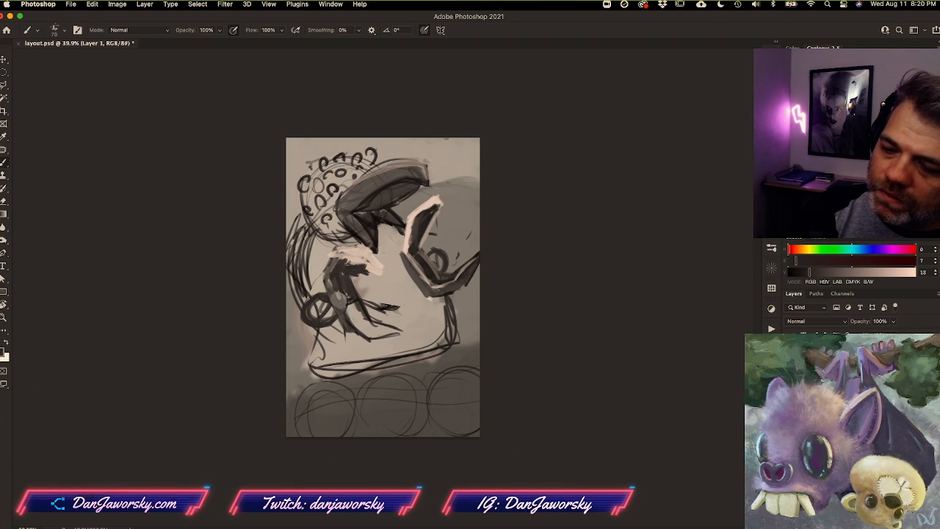
Build up the left arm's lower pincer with a dark underside and pale highlight strokes blended along its top
mouse_move(347, 330)
mouse_down()
mouse_move(365, 301)
mouse_move(373, 325)
mouse_up()
alt+click(373, 263)
mouse_move(370, 338)
mouse_down()
mouse_move(387, 325)
mouse_move(373, 332)
mouse_move(402, 334)
mouse_move(395, 338)
mouse_up()
alt+click(357, 310)
alt+click(387, 317)
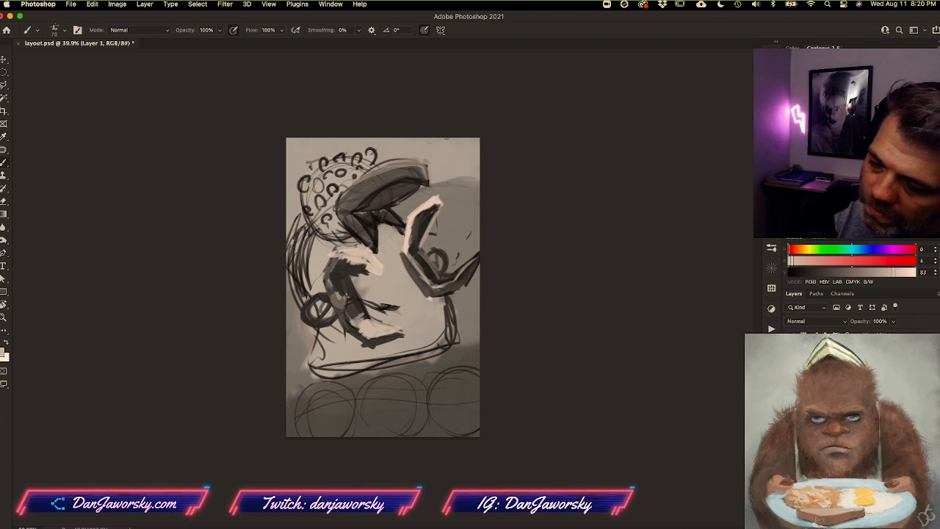
alt+click(354, 307)
drag(357, 311, 378, 332)
alt+click(381, 329)
alt+click(351, 268)
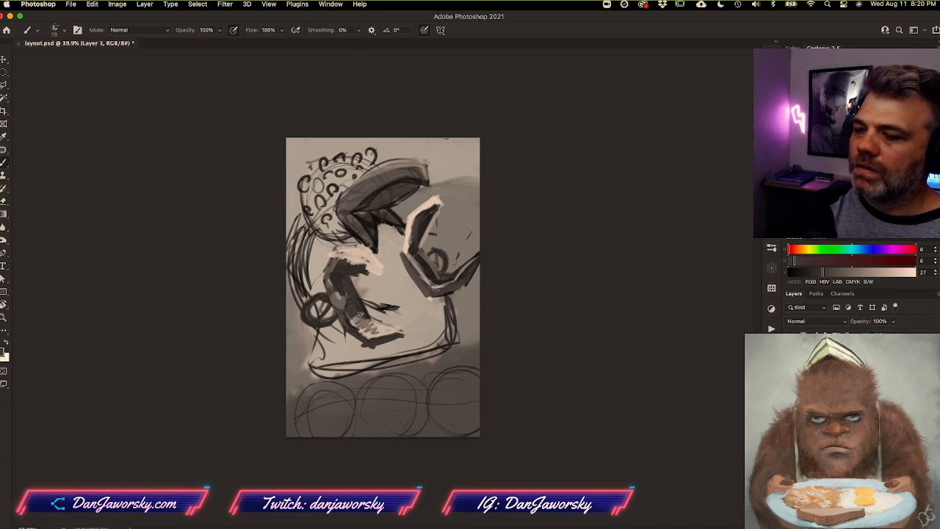
Reshape the right claw's upper segment into a smoother curve, repainting its dark interior and pale outer edge
alt+click(415, 228)
alt+click(415, 241)
mouse_move(413, 248)
mouse_down()
mouse_move(409, 230)
mouse_move(429, 202)
mouse_up()
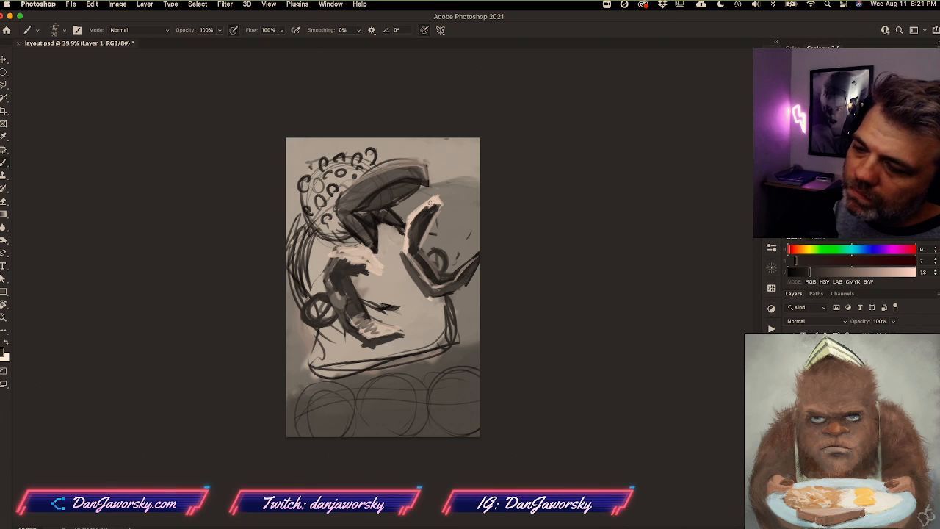
mouse_move(420, 255)
mouse_down()
mouse_move(432, 219)
mouse_move(407, 253)
mouse_move(416, 218)
mouse_move(406, 226)
mouse_move(434, 198)
mouse_up()
alt+click(411, 218)
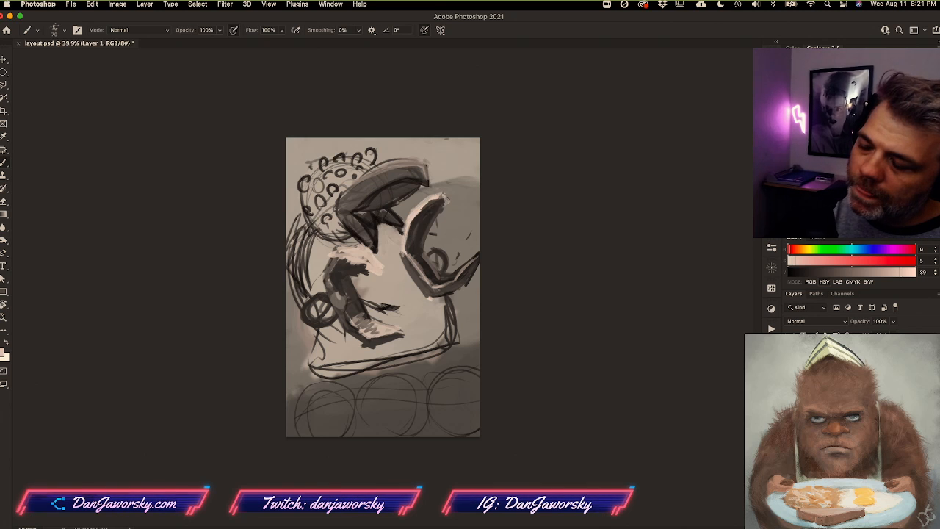
alt+click(425, 212)
alt+click(415, 261)
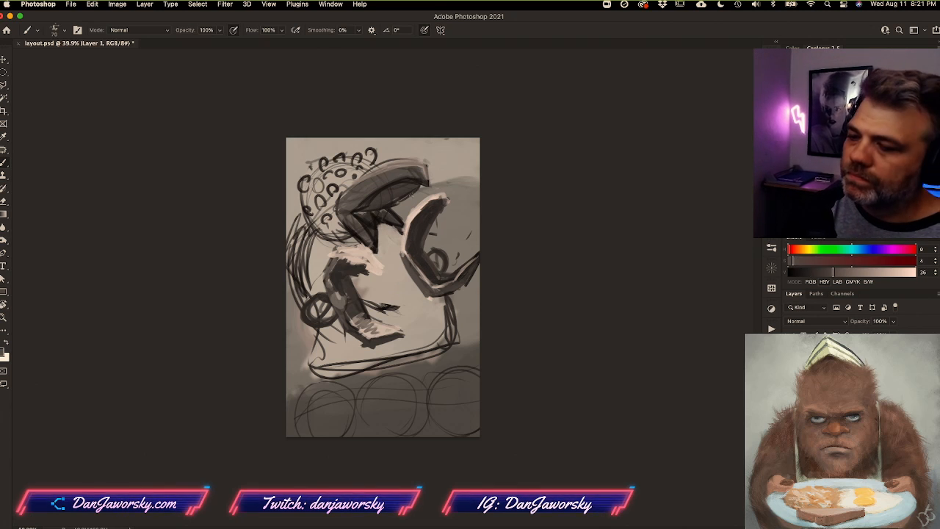
Paint over the hatched lines on the creature's back with light body tones and a bright rim along the outer edge
alt+click(312, 247)
drag(305, 243, 301, 261)
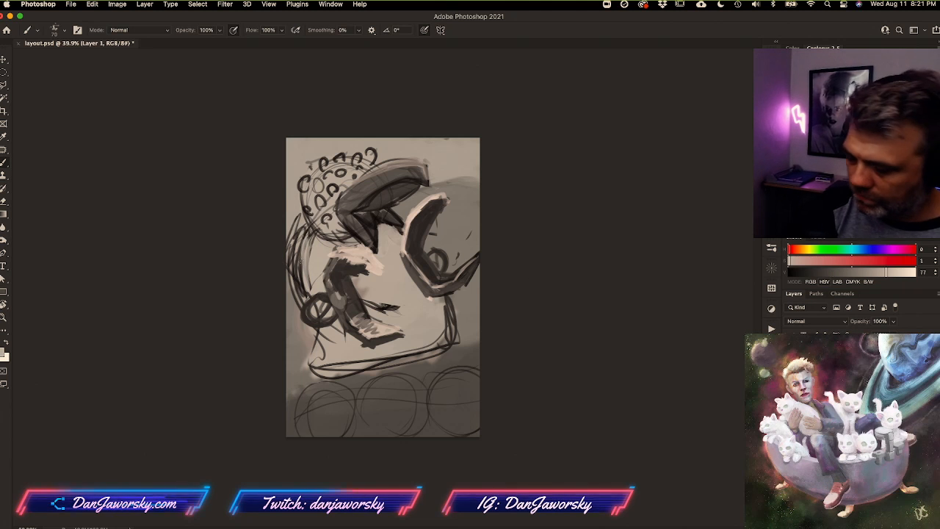
alt+click(302, 264)
drag(301, 290, 297, 237)
drag(292, 272, 317, 227)
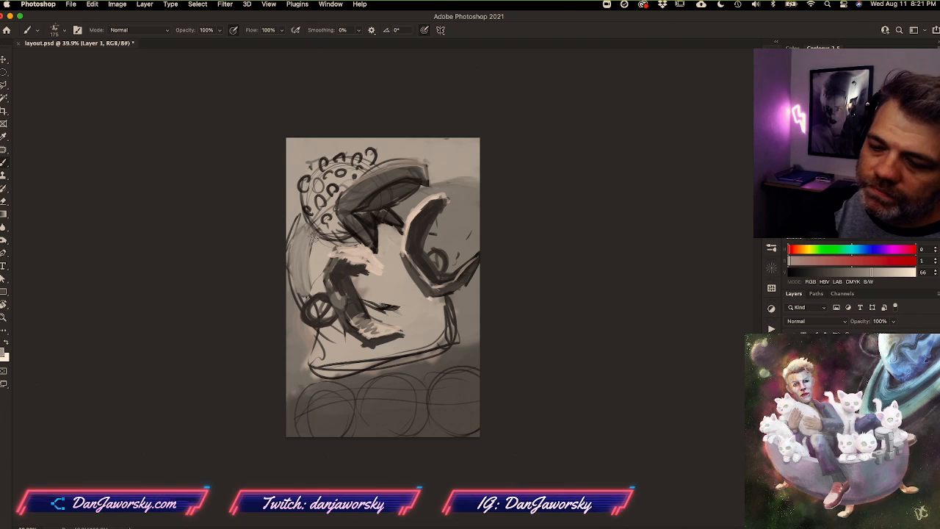
alt+click(319, 279)
mouse_move(308, 280)
mouse_down()
mouse_move(304, 239)
mouse_move(295, 246)
mouse_move(301, 213)
mouse_up()
alt+click(481, 147)
drag(292, 295, 302, 216)
mouse_move(295, 257)
mouse_down()
mouse_move(314, 226)
mouse_move(314, 236)
mouse_up()
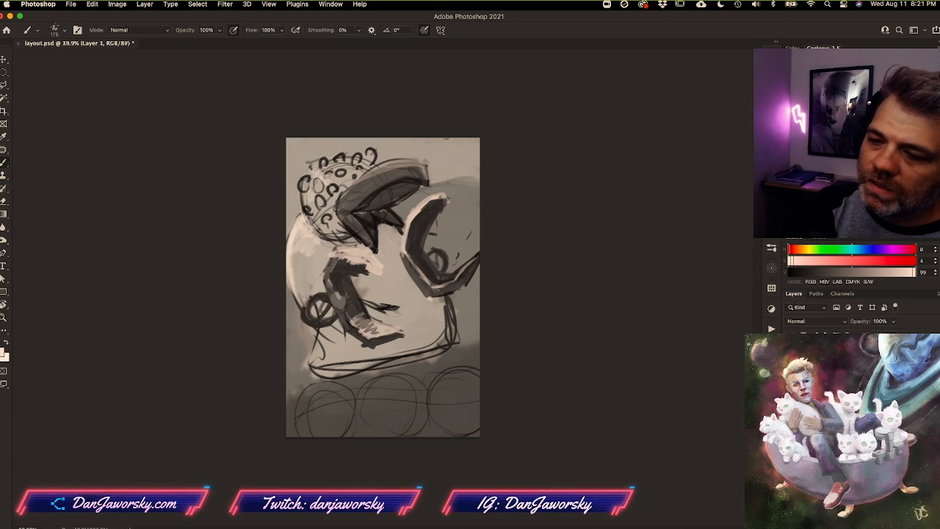
Add a new layer in Overlay mode and brighten the top of the creature's ringed head
key(super+alt+shift+n)
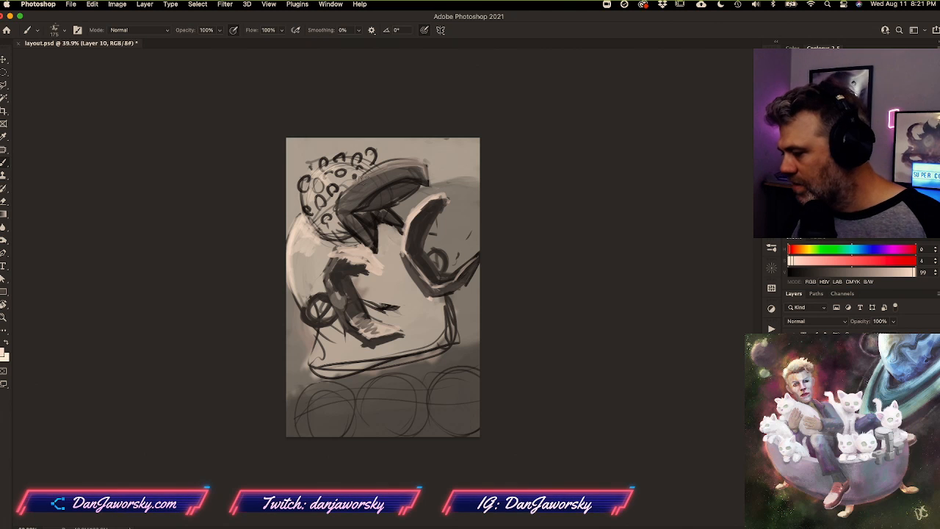
click(815, 321)
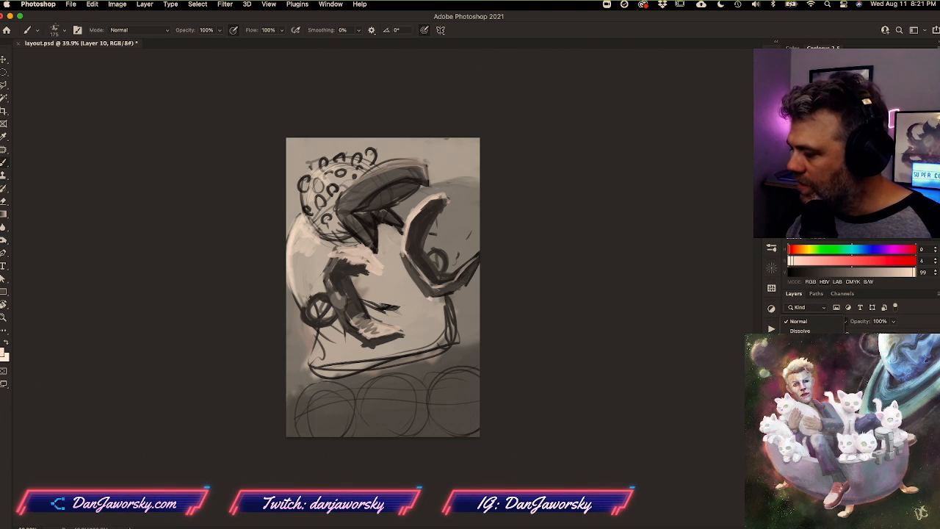
click(802, 449)
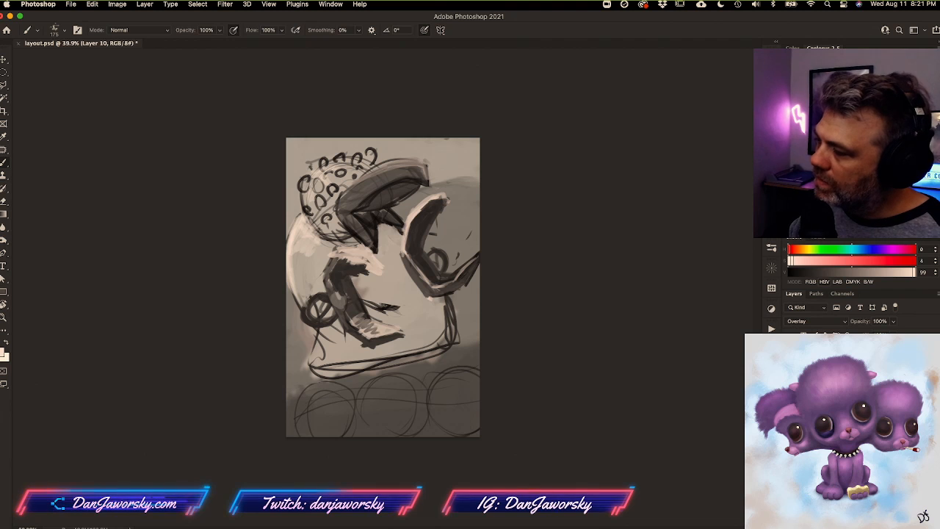
click(864, 249)
mouse_move(320, 175)
mouse_down()
mouse_move(364, 176)
mouse_move(312, 199)
mouse_move(360, 174)
mouse_up()
Shade the underside of the ringed head with progressively darker sampled tones on the Overlay layer
alt+click(320, 197)
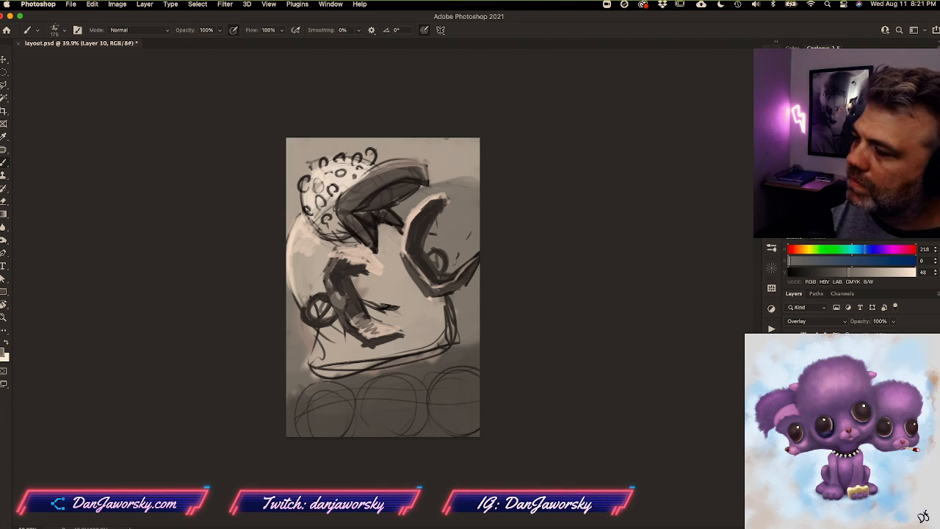
alt+click(321, 202)
drag(314, 201, 340, 234)
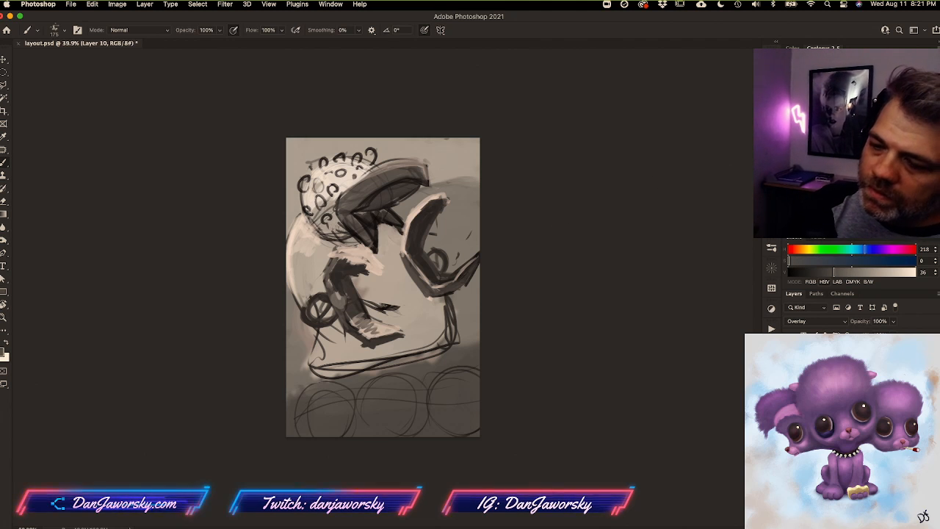
alt+click(339, 227)
mouse_move(314, 200)
mouse_down()
mouse_move(361, 242)
mouse_move(344, 241)
mouse_up()
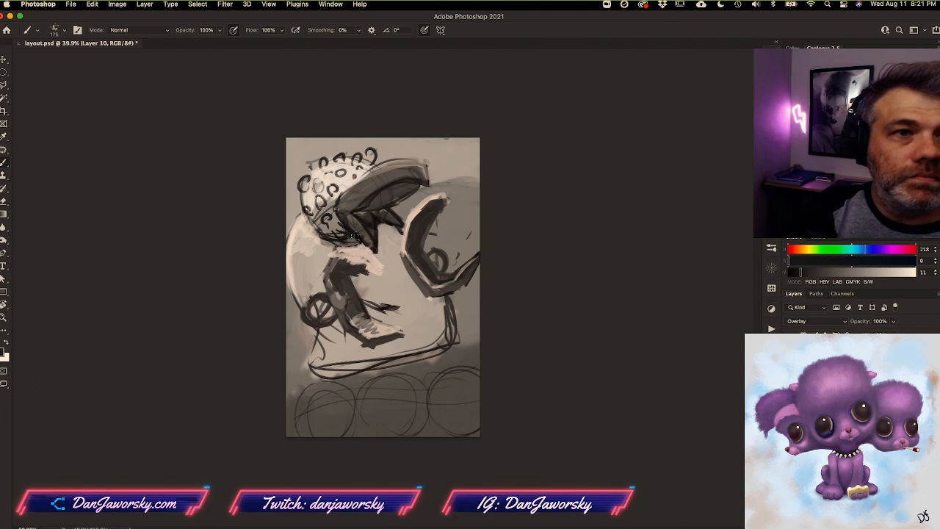
Darken the area below the beak, the ground around the body's base and the rings on the head
mouse_move(378, 260)
mouse_down()
mouse_move(397, 246)
mouse_move(378, 220)
mouse_up()
mouse_move(312, 268)
mouse_down()
mouse_move(330, 250)
mouse_move(310, 252)
mouse_move(319, 295)
mouse_up()
drag(397, 352, 323, 377)
mouse_move(308, 383)
mouse_down()
mouse_move(434, 359)
mouse_move(367, 377)
mouse_up()
drag(452, 351, 429, 366)
mouse_move(326, 375)
mouse_down()
mouse_move(296, 382)
mouse_move(303, 341)
mouse_move(296, 373)
mouse_up()
mouse_move(442, 340)
mouse_down()
mouse_move(461, 348)
mouse_move(461, 361)
mouse_up()
mouse_move(450, 336)
mouse_down()
mouse_move(476, 328)
mouse_move(449, 326)
mouse_up()
mouse_move(456, 305)
mouse_down()
mouse_move(475, 311)
mouse_move(478, 339)
mouse_up()
drag(477, 339, 463, 360)
mouse_move(313, 180)
mouse_down()
mouse_move(319, 164)
mouse_move(371, 157)
mouse_move(355, 158)
mouse_move(331, 183)
mouse_move(308, 185)
mouse_move(331, 195)
mouse_move(354, 172)
mouse_move(412, 157)
mouse_move(409, 171)
mouse_up()
With a smaller brush, paint bright highlights on the beak's upper edge, the right claw and the left arm's joint
key(bracketleft)
key(bracketleft)
key(bracketleft)
key(bracketleft)
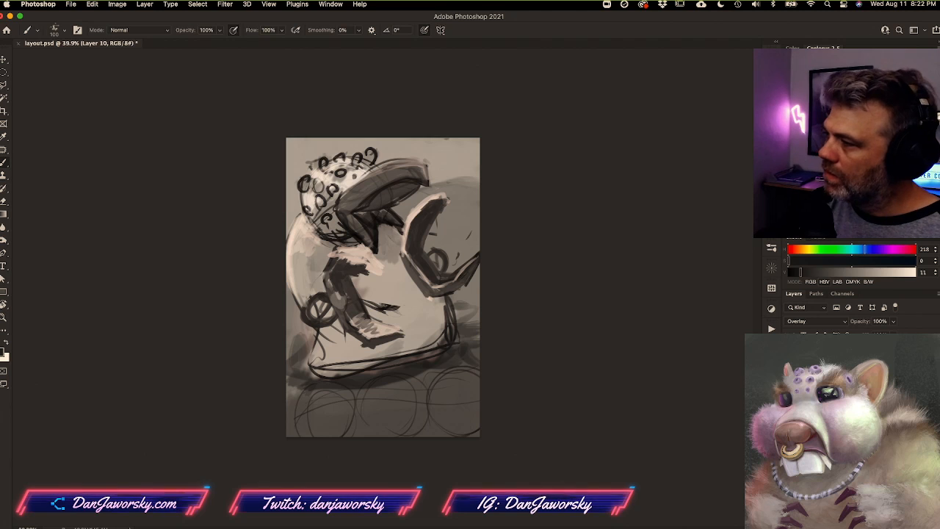
key(x)
mouse_move(360, 176)
mouse_down()
mouse_move(416, 160)
mouse_move(424, 168)
mouse_up()
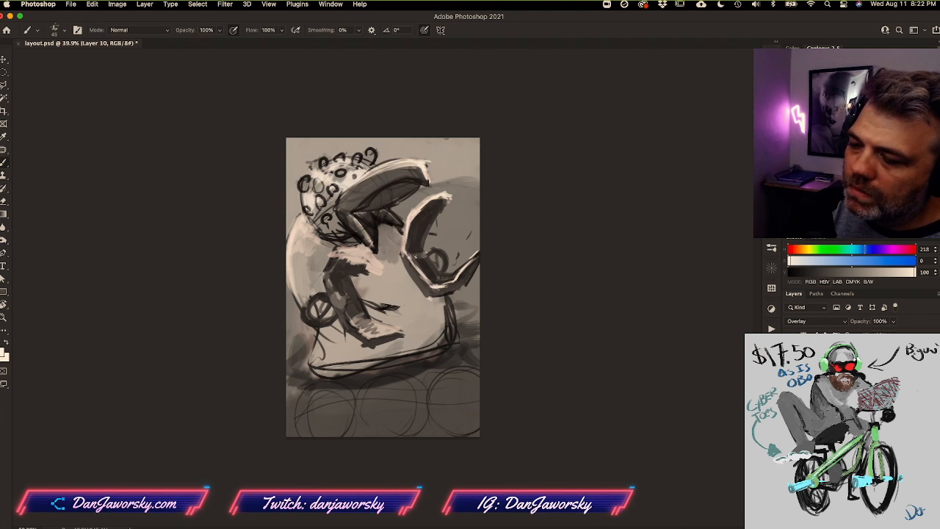
drag(441, 276, 431, 258)
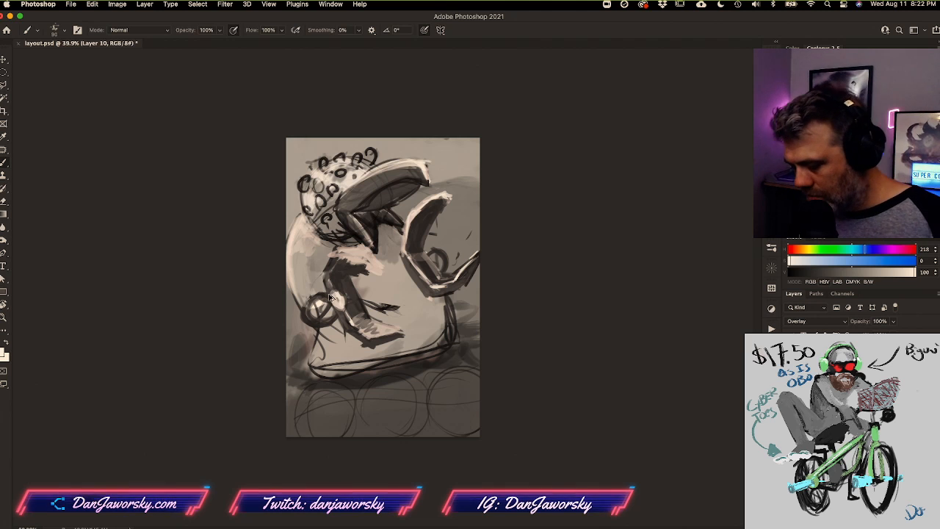
On a new Normal-mode layer, paint light sampled tones onto the rounded end of the creature's outer left arm
alt+click(308, 221)
alt+click(315, 297)
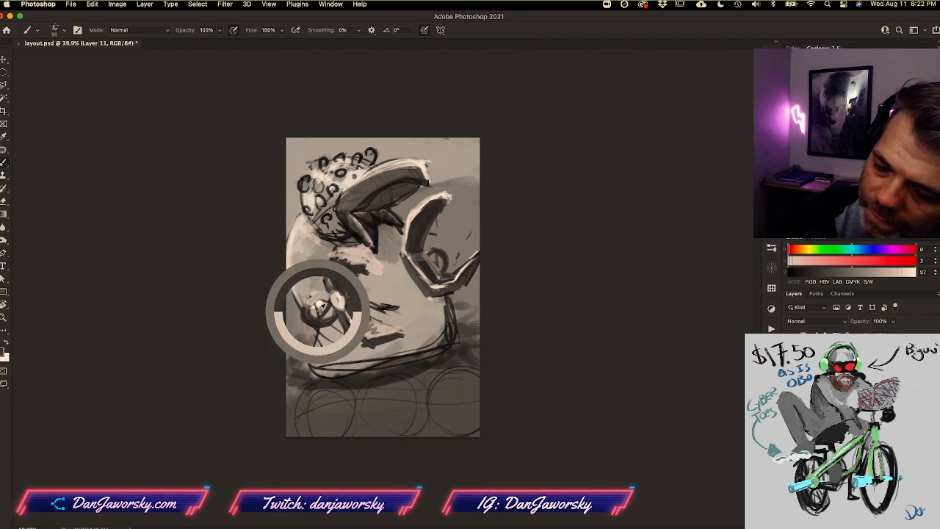
alt+click(310, 298)
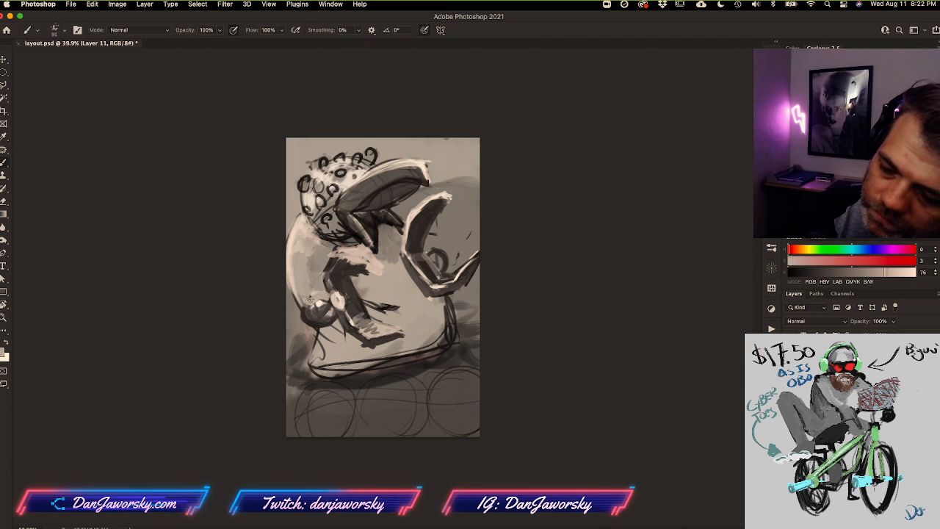
Shade the outer left arm with sampled grey along its outside edge, from the shoulder down around the rounded end
alt+click(305, 314)
drag(288, 260, 304, 315)
drag(295, 230, 288, 282)
alt+click(312, 316)
alt+click(307, 274)
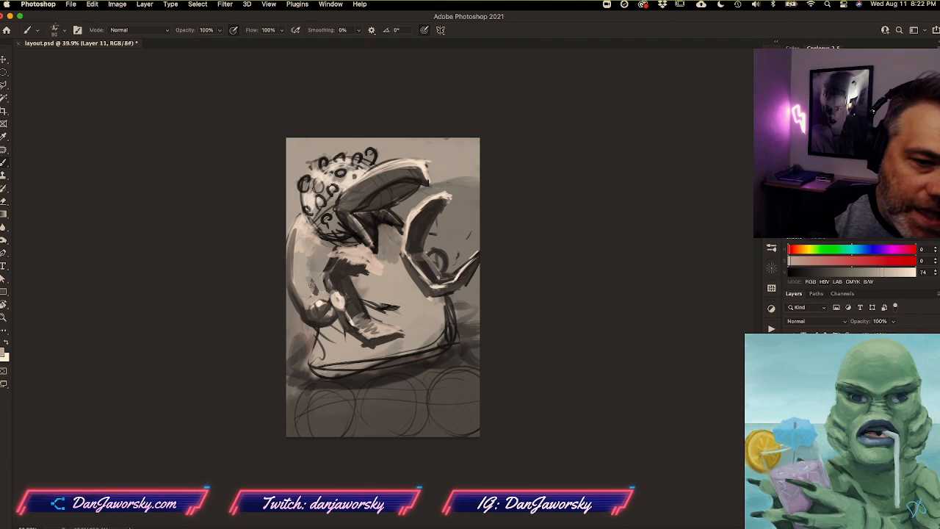
Paint darker sampled tones along the outer left arm's inner edge, beside the bent forearm and above the rounded end
alt+click(308, 280)
alt+click(308, 285)
alt+click(318, 293)
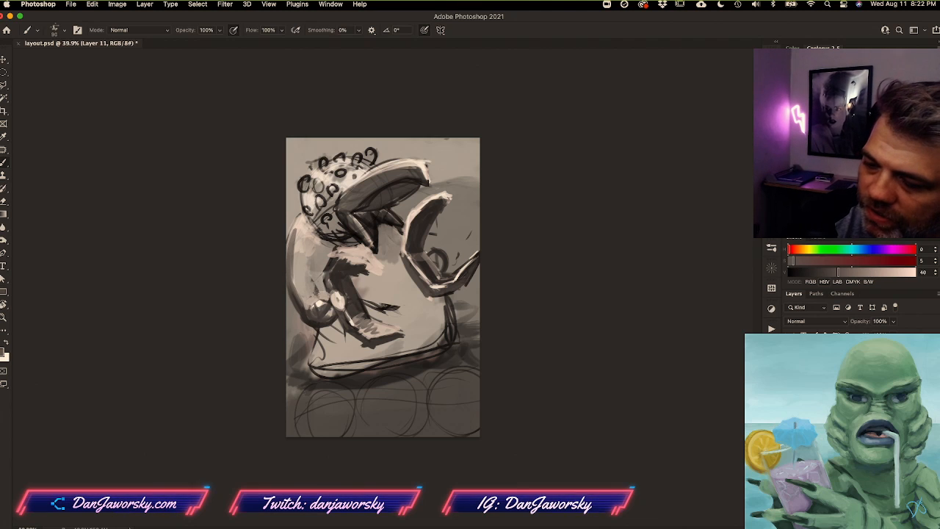
alt+click(336, 278)
alt+click(311, 260)
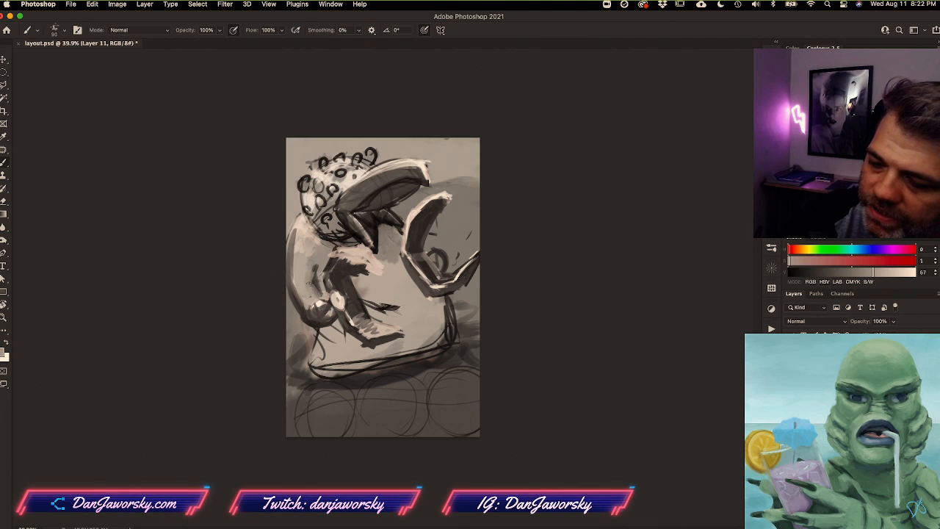
Brighten the rounded arm end with near-white, and paint over the neighbouring joint's highlight with darker sampled tones
alt+click(319, 302)
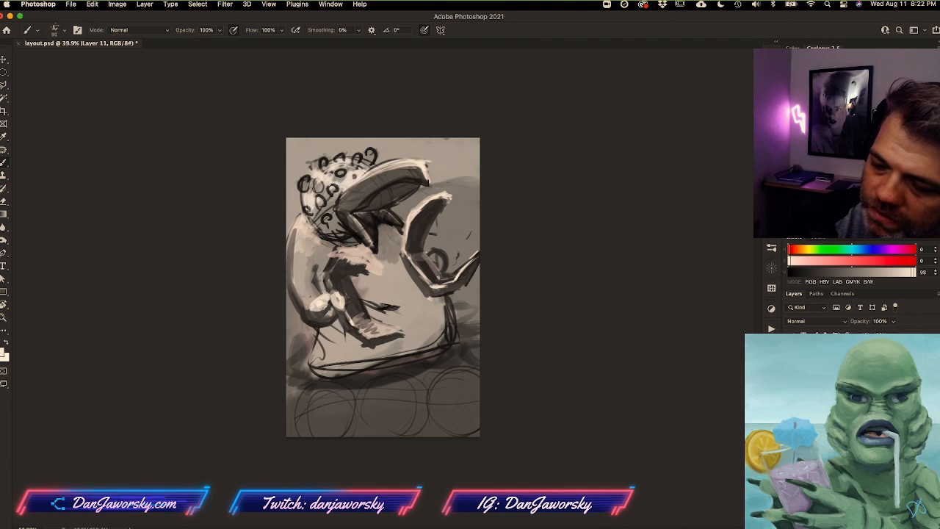
alt+click(321, 304)
alt+click(330, 281)
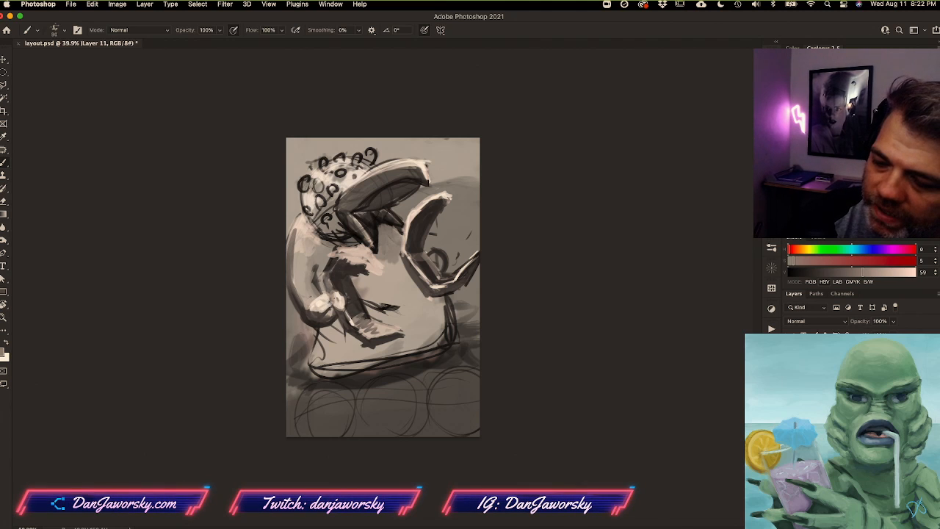
alt+click(346, 328)
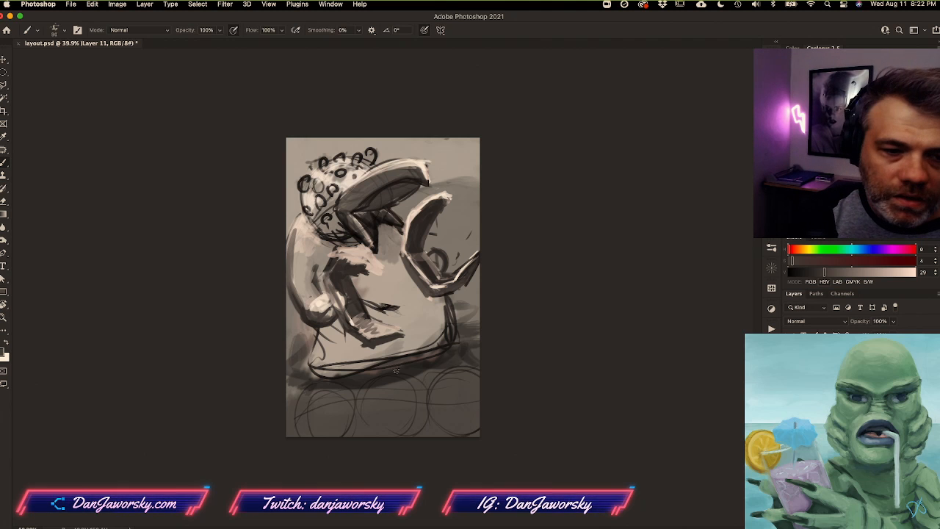
super+drag(407, 365, 436, 365)
mouse_move(448, 365)
super+mouse_down()
mouse_move(434, 365)
mouse_move(456, 370)
super+mouse_up()
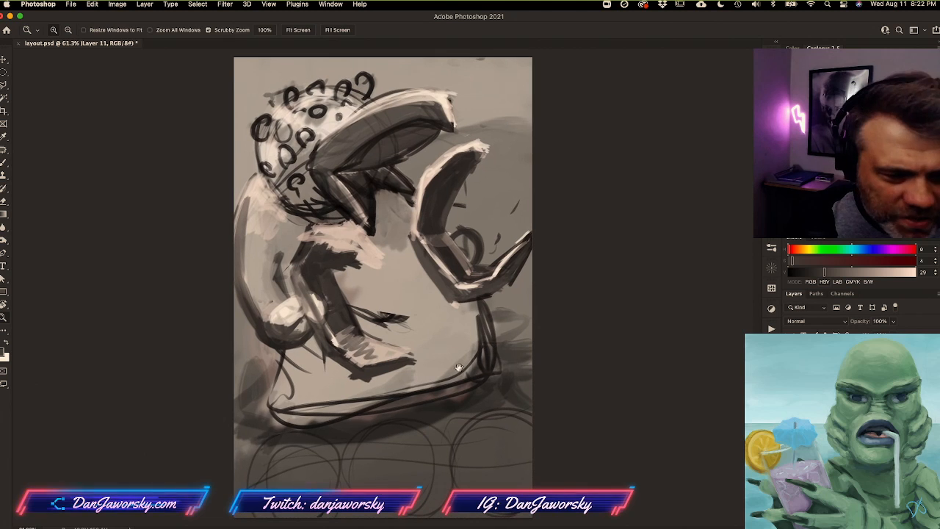
mouse_move(431, 365)
super+mouse_down()
mouse_move(448, 365)
mouse_move(437, 364)
super+mouse_up()
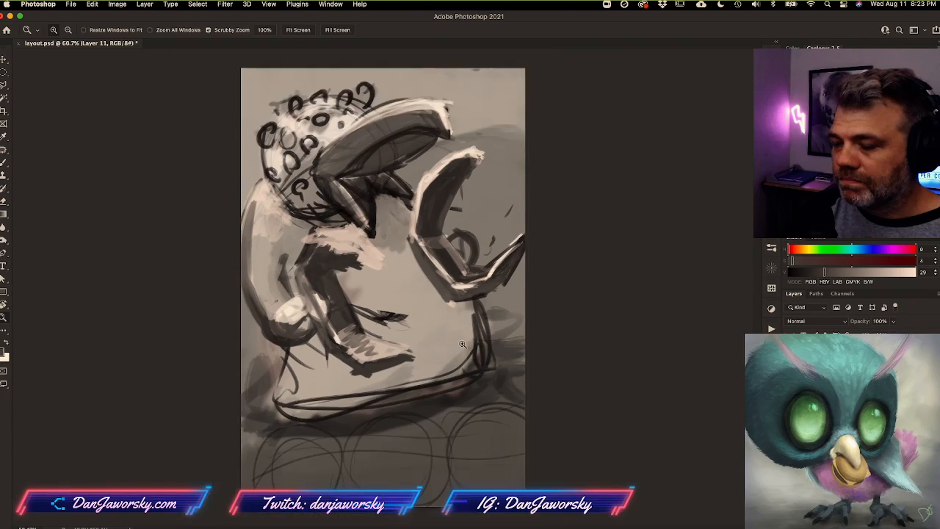
mouse_move(499, 369)
super+mouse_down()
mouse_move(491, 369)
mouse_move(525, 355)
super+mouse_up()
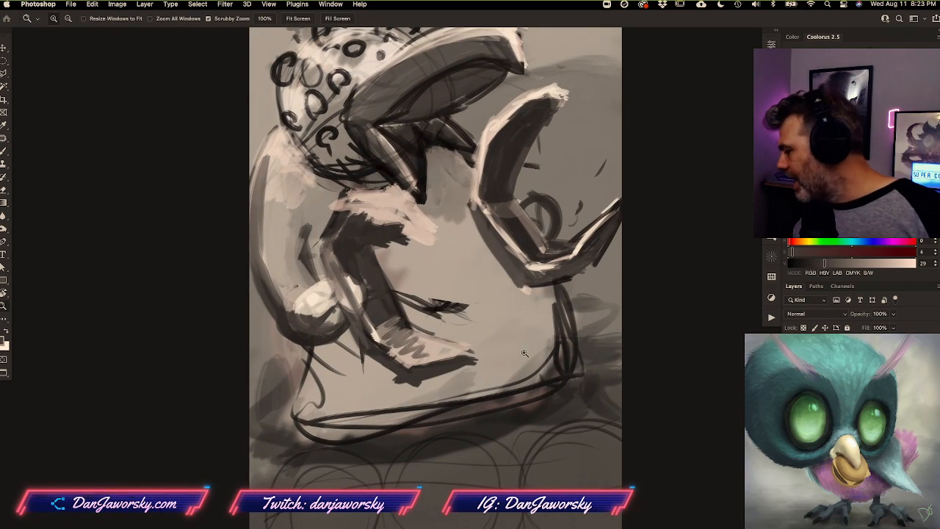